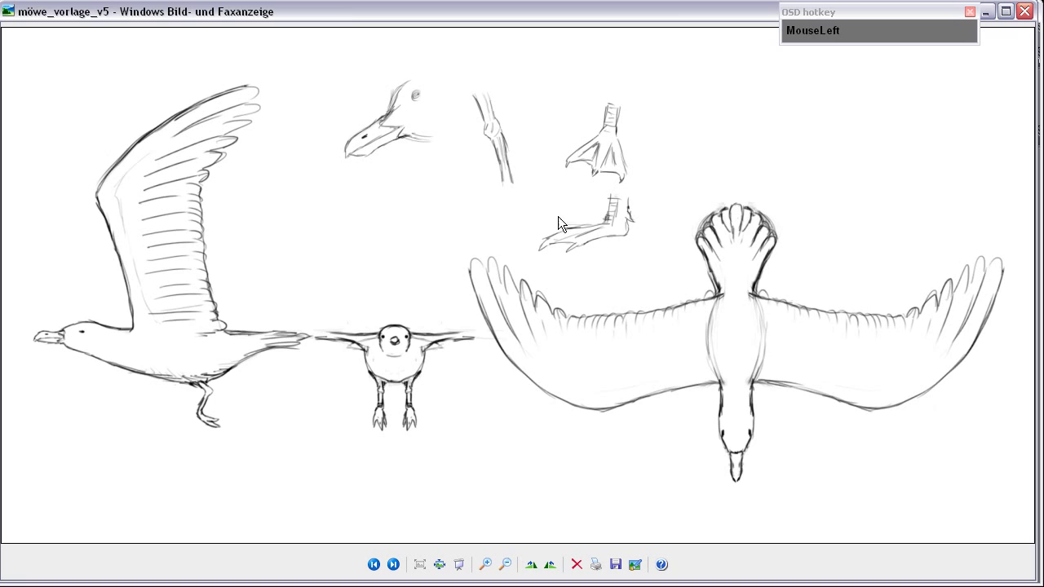
# Step: View the seagull concept painting möwe_concept_v1 and close the image viewer
pyautogui.click(393, 564)
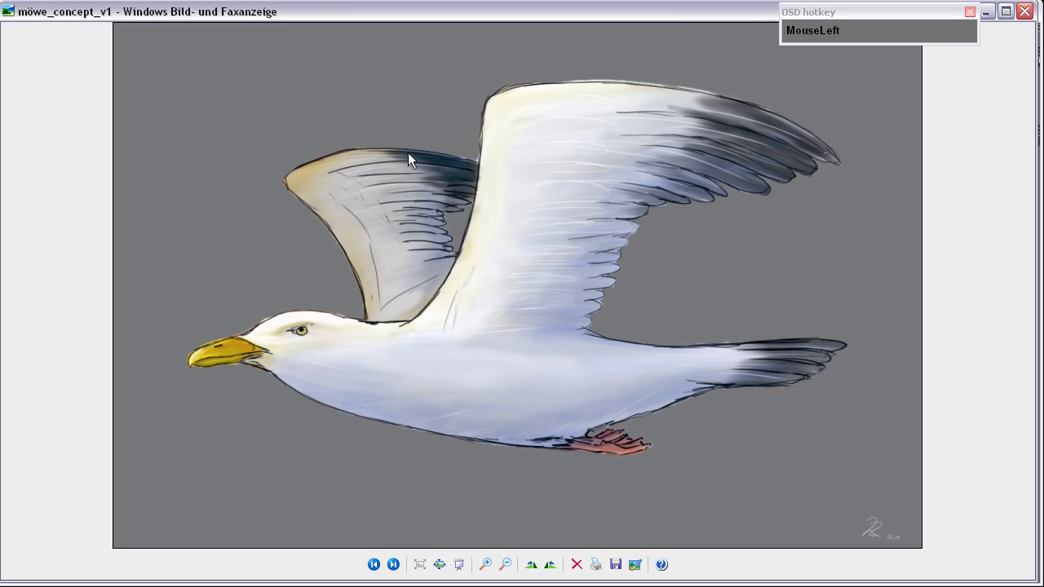
pyautogui.click(1025, 11)
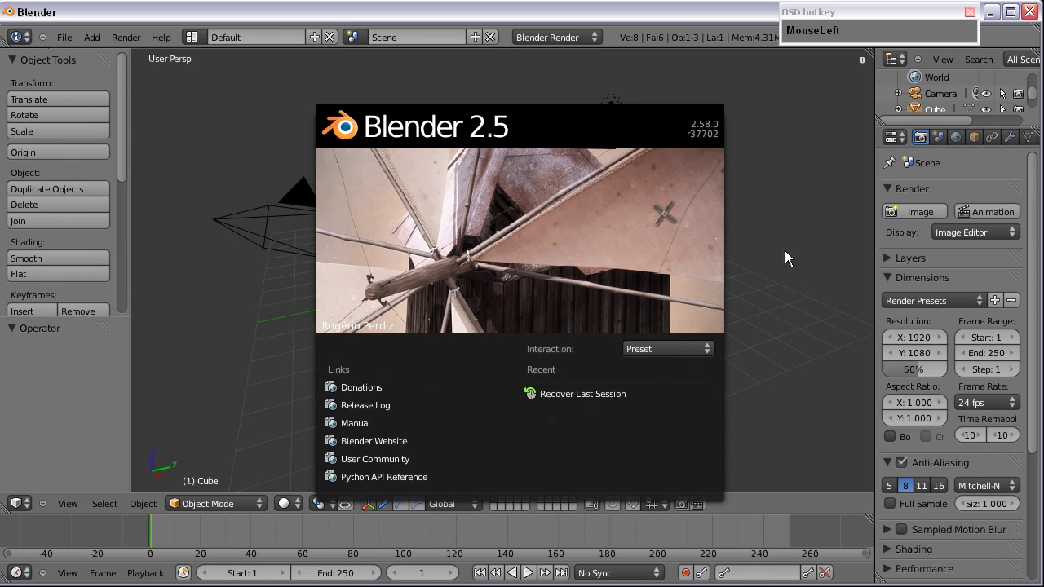
# Step: Switch to Blender, dismiss the splash screen and set the 3D view to front orthographic
pyautogui.click(757, 178)
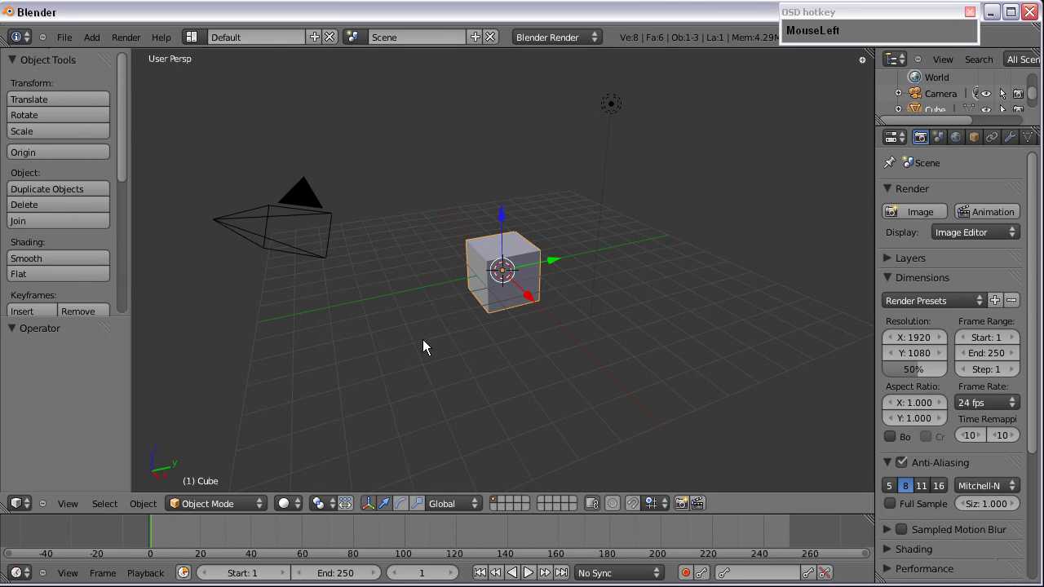
pyautogui.press('KP_1')
pyautogui.scroll(5, 461, 301)
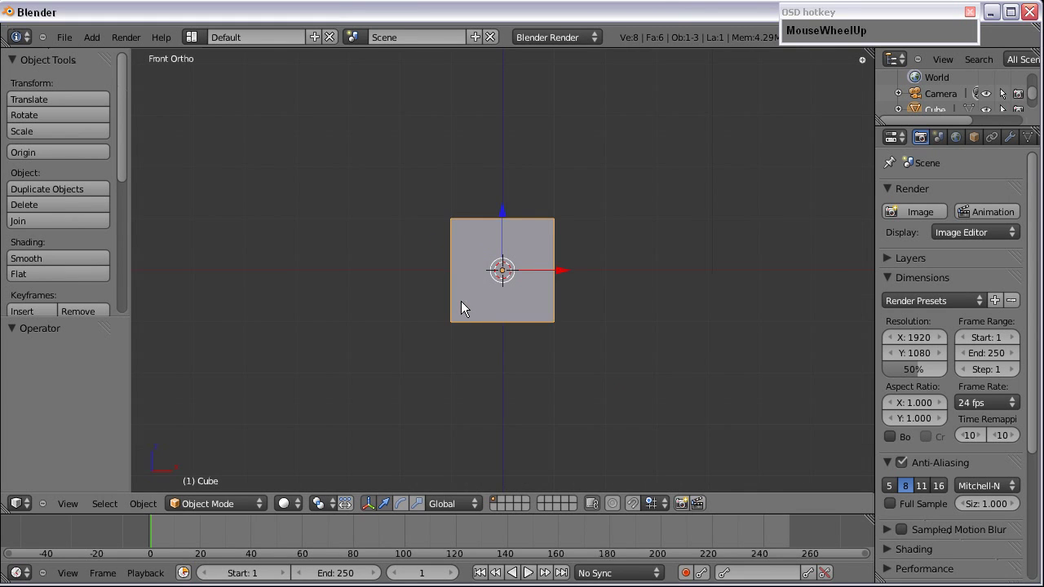
pyautogui.keyDown('shift'); pyautogui.scroll(3, 512, 244); pyautogui.keyUp('shift')
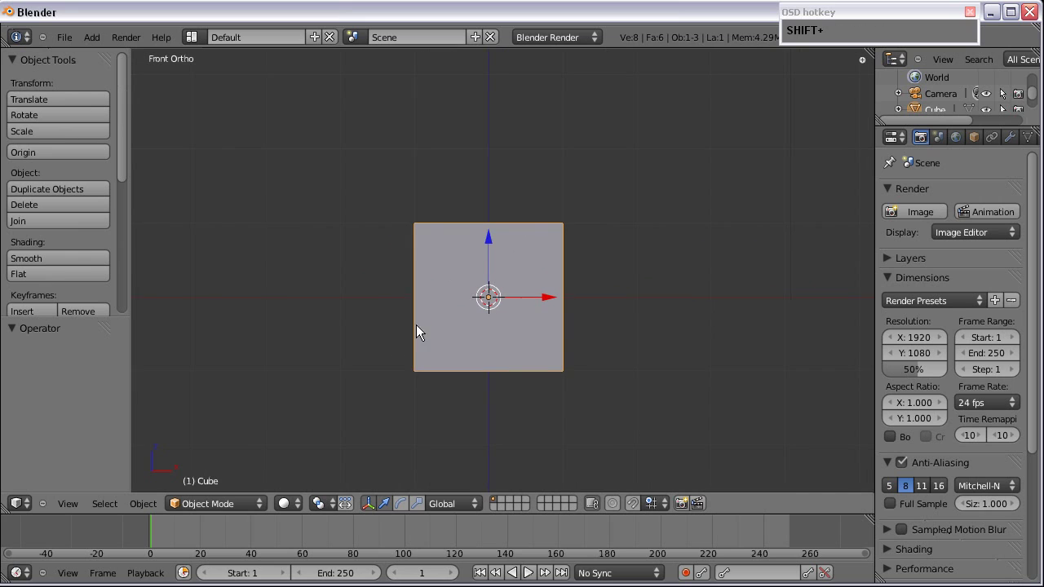
# Step: Hide the tool shelf and show the properties sidebar in the 3D view
pyautogui.press('t')
pyautogui.scroll(-2, 357, 217)
pyautogui.scroll(2, 356, 219)
pyautogui.press('n')
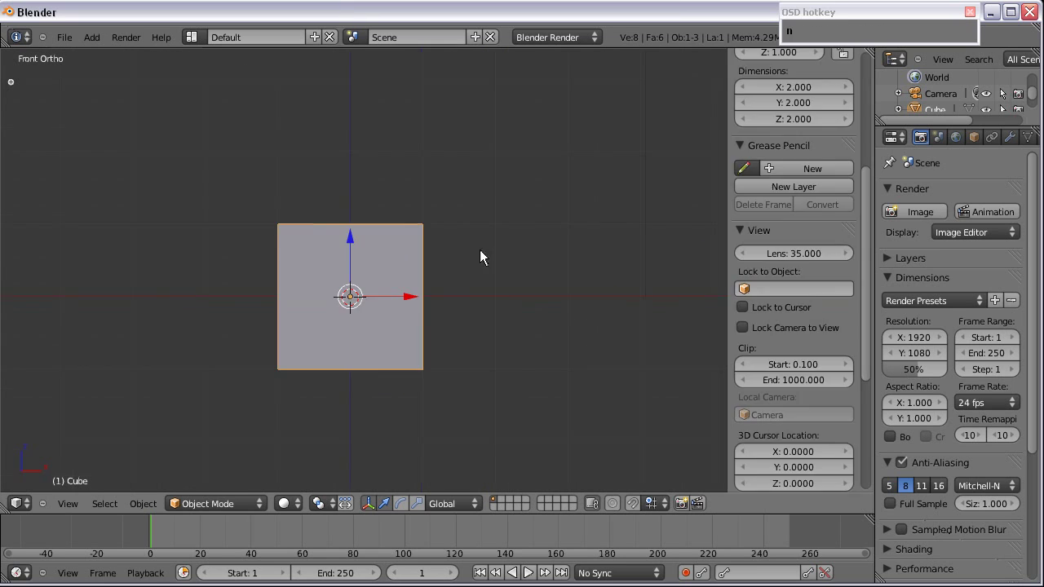
pyautogui.scroll(5, 785, 196)
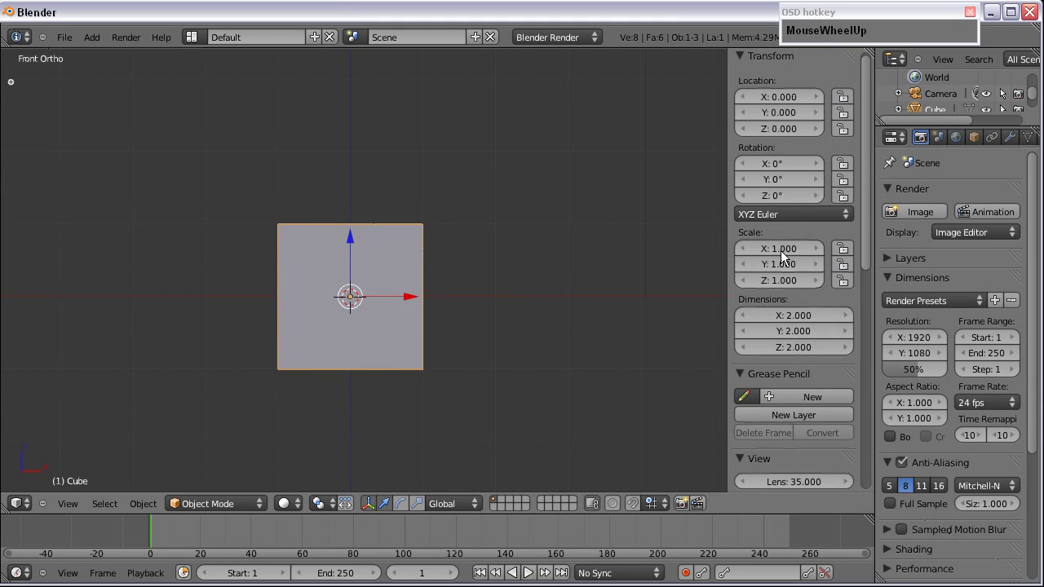
# Step: Collapse the expanded sidebar sections: Transform, Grease Pencil, View, Item and Display Keys Status
pyautogui.press('a')
pyautogui.press('a')
pyautogui.press('a')
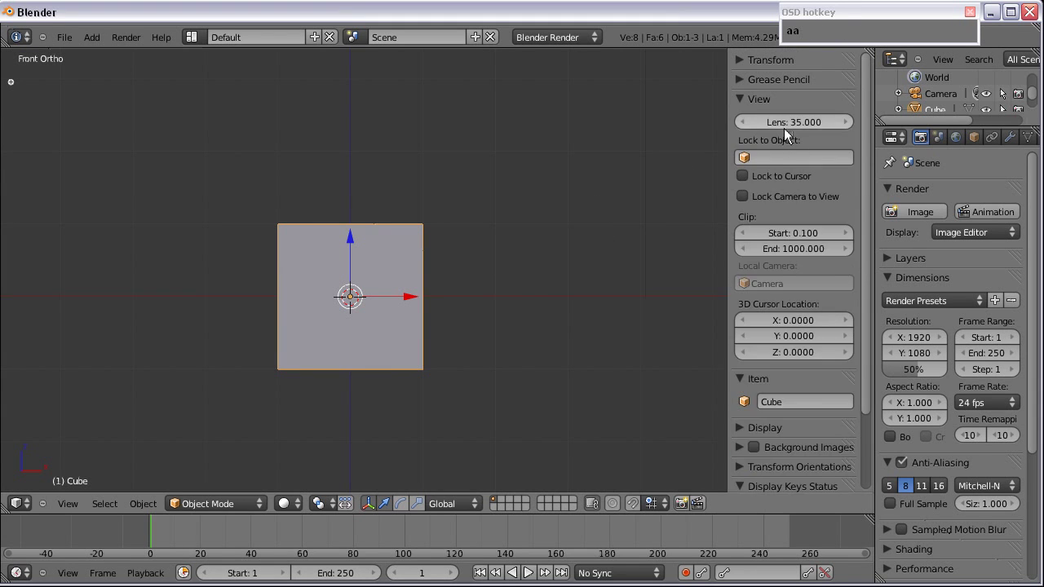
pyautogui.press('a')
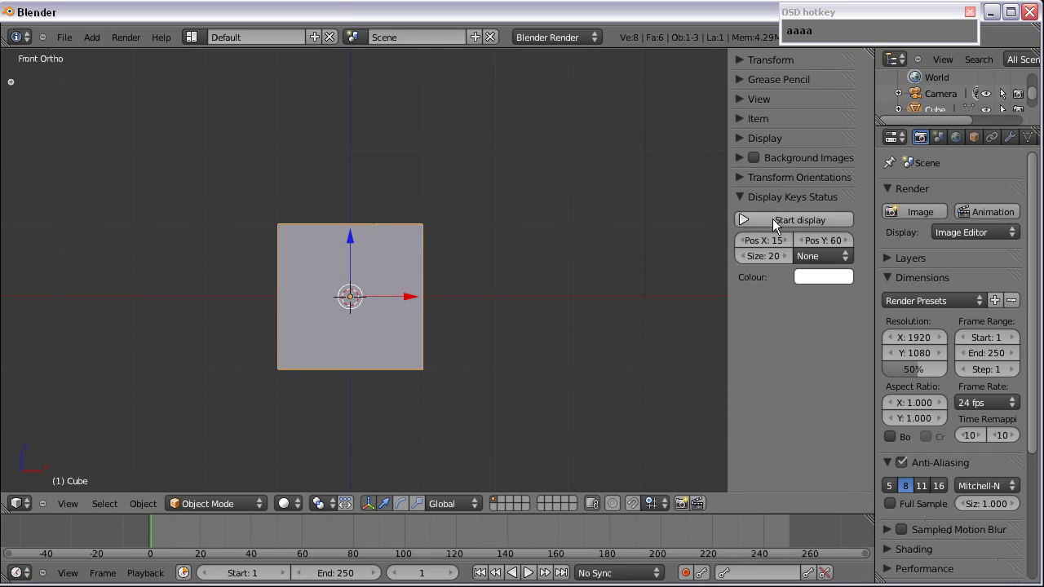
pyautogui.press('a')
# Step: Enable Background Images for the 3D view and add an empty image slot
pyautogui.click(740, 159)
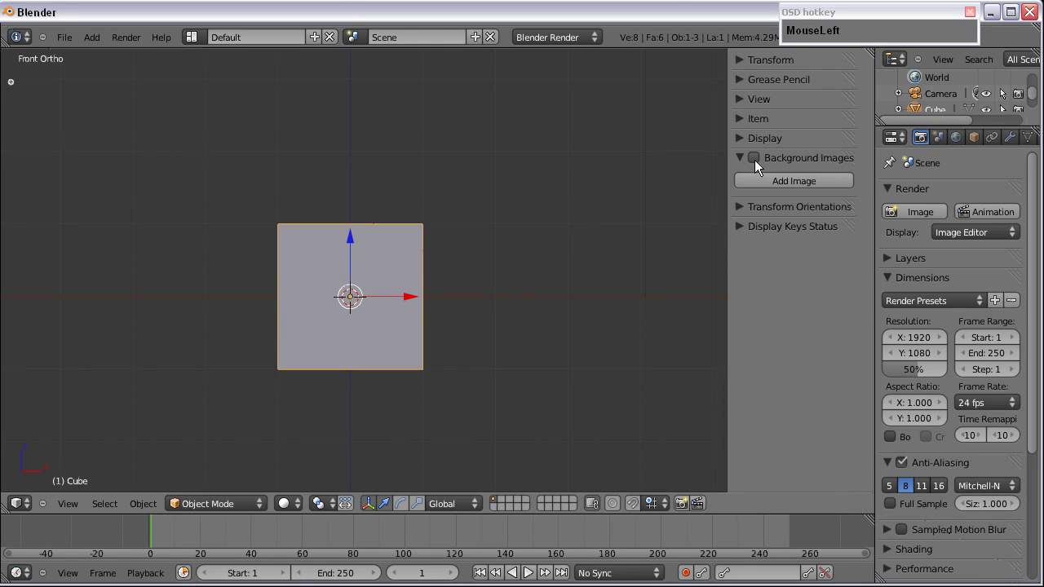
pyautogui.click(755, 159)
pyautogui.click(758, 181)
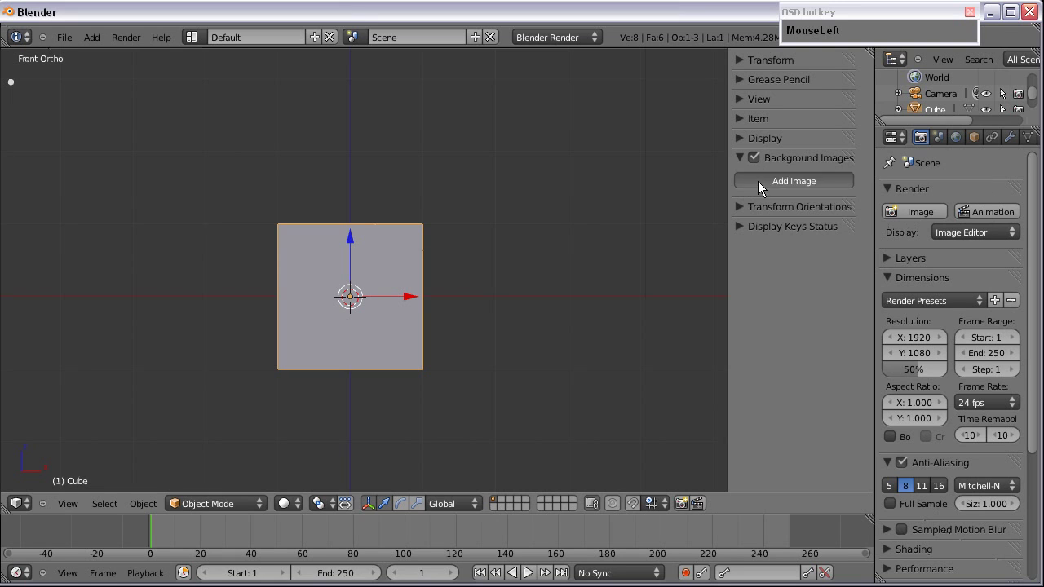
pyautogui.scroll(-1, 438, 246)
pyautogui.scroll(1, 437, 244)
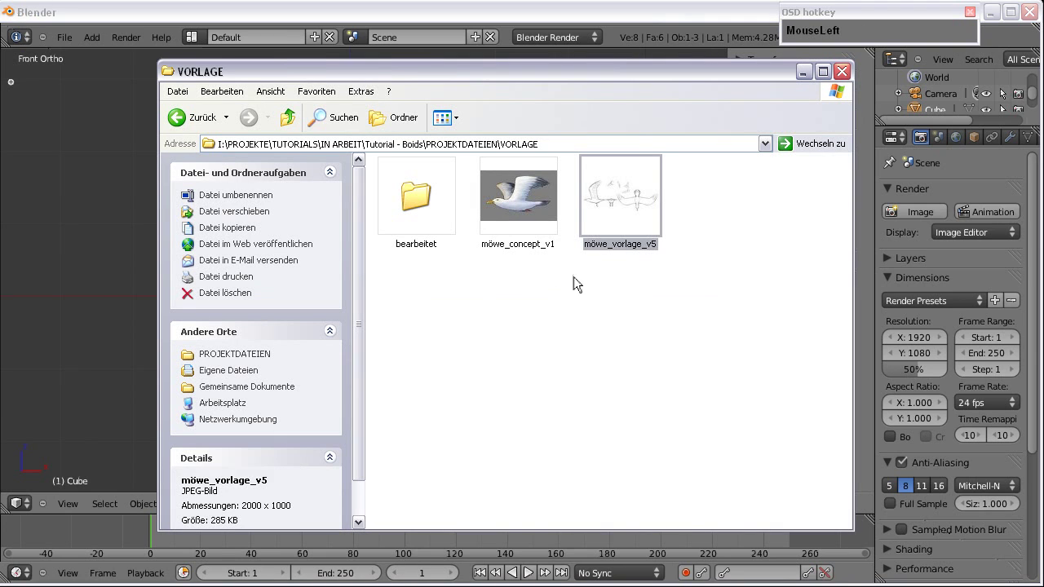
# Step: Open the template drawing möwe_vorlage_v5 in the image viewer, examine its side, front and top views, and return to Blender
pyautogui.doubleClick(621, 189)
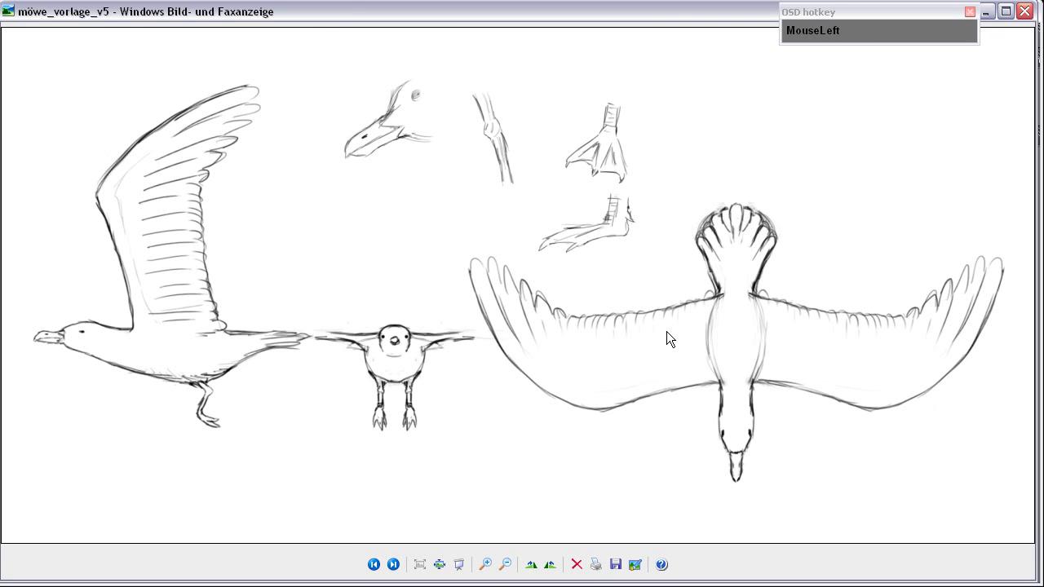
pyautogui.scroll(1, 666, 331)
pyautogui.scroll(-1, 678, 398)
pyautogui.scroll(1, 554, 308)
pyautogui.scroll(-1, 555, 367)
pyautogui.click(1025, 11)
pyautogui.click(803, 73)
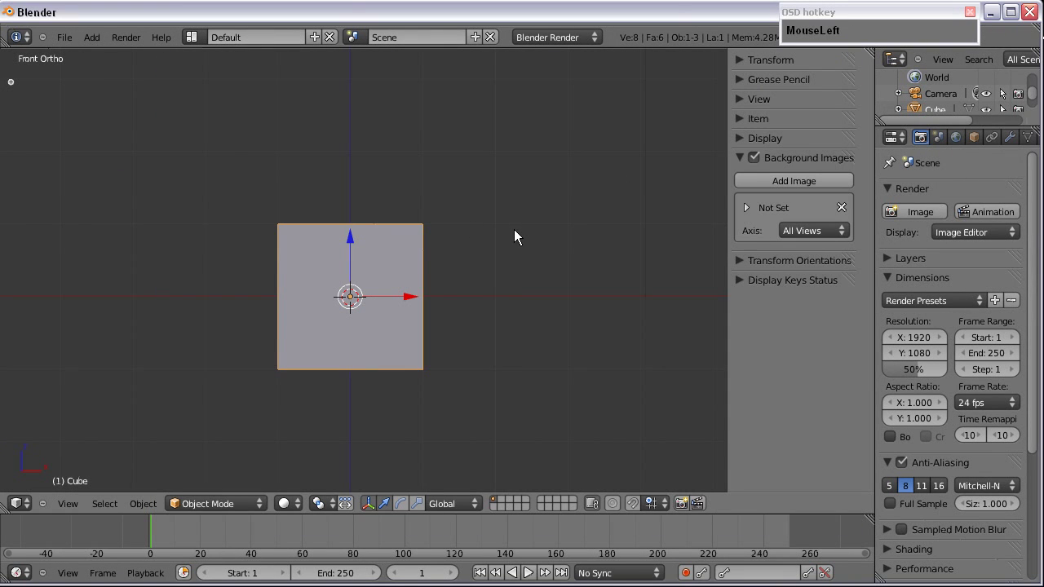
# Step: Display the default cube in wireframe shading
pyautogui.press('z')
pyautogui.scroll(1, 382, 278)
pyautogui.keyDown('shift'); pyautogui.moveTo(328, 287); pyautogui.dragTo(366, 258, button='middle'); pyautogui.keyUp('shift')
pyautogui.scroll(-1, 571, 220)
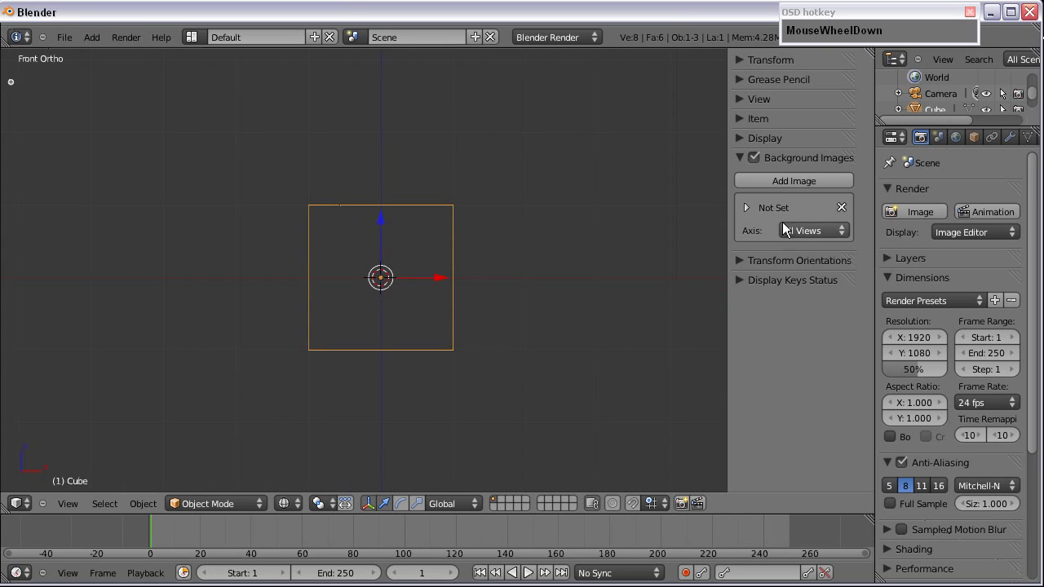
# Step: Load möwe_vorlage_v5.jpg from the VORLAGE folder into the background image slot
pyautogui.click(745, 208)
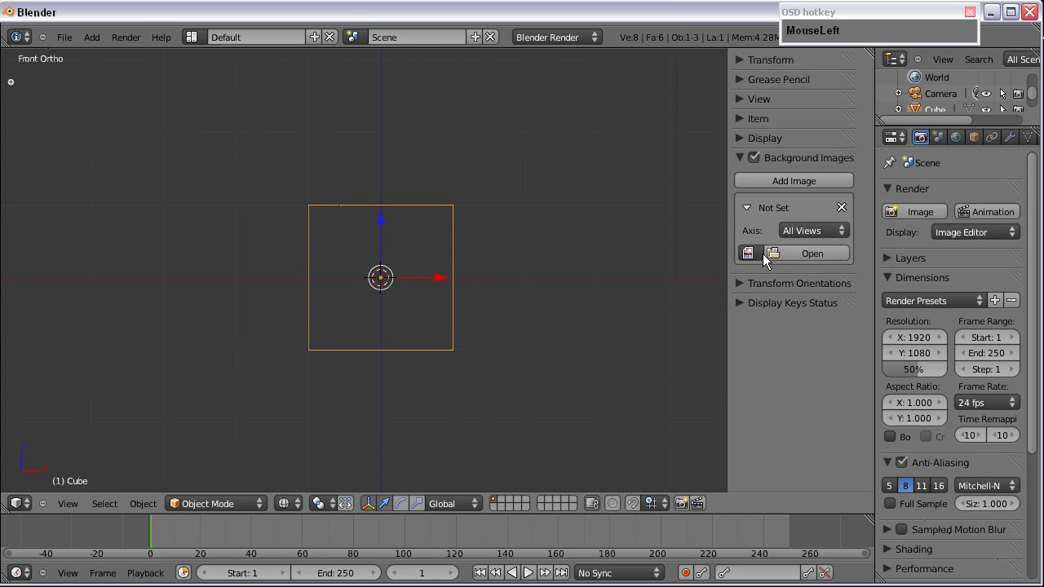
pyautogui.click(806, 254)
pyautogui.click(135, 345)
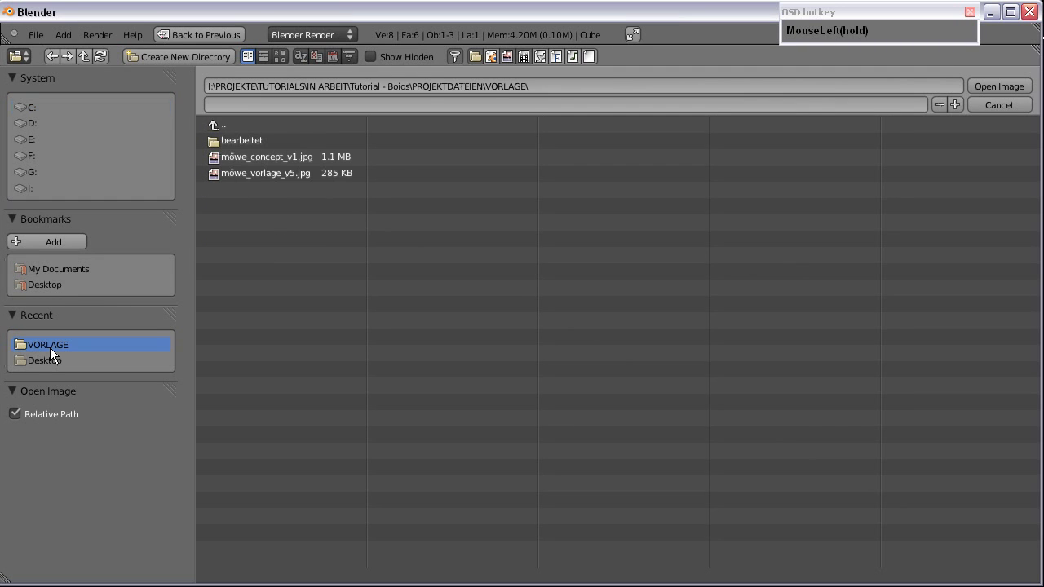
pyautogui.doubleClick(287, 174)
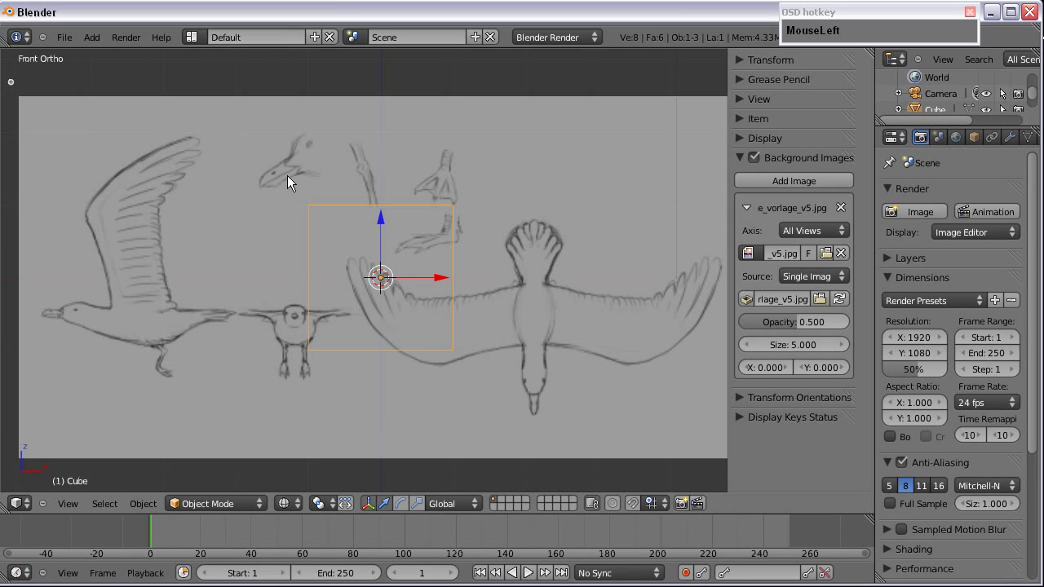
pyautogui.scroll(-1, 412, 326)
pyautogui.scroll(1, 412, 326)
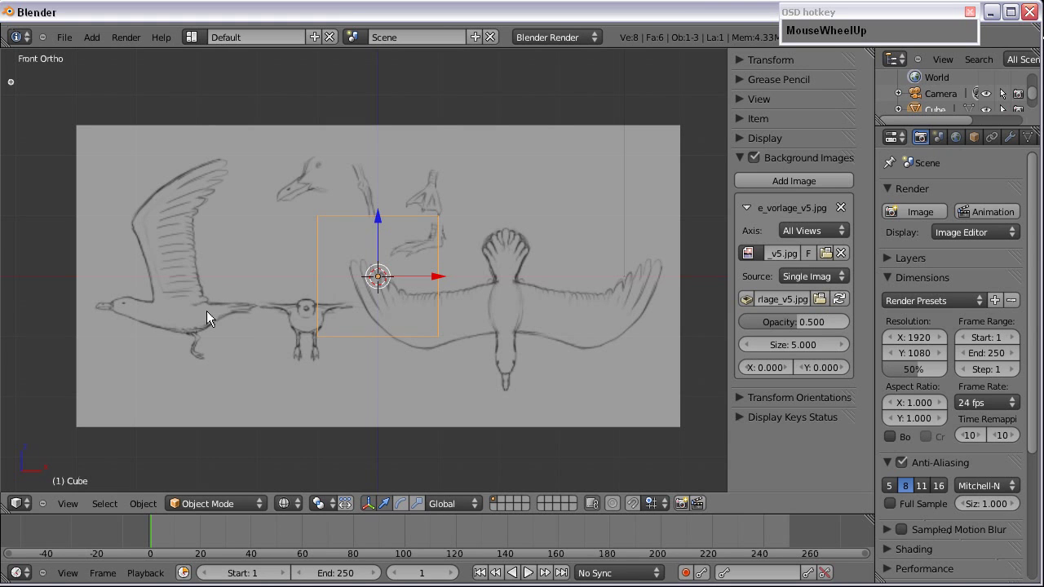
# Step: Offset the background image to X 3.400 and Y 1.000 so the side-view gull sits over the cube
pyautogui.scroll(3, 165, 330)
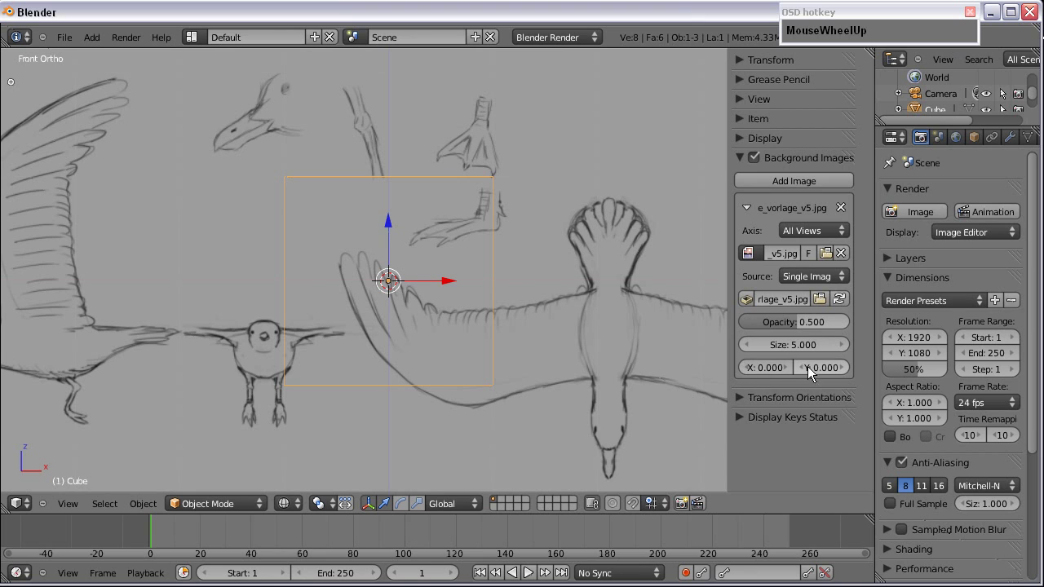
pyautogui.moveTo(761, 370); pyautogui.dragTo(752, 378)
pyautogui.moveTo(820, 368)
pyautogui.mouseDown()
pyautogui.moveTo(832, 368)
pyautogui.moveTo(822, 368)
pyautogui.mouseUp()
pyautogui.scroll(3, 433, 267)
pyautogui.scroll(1, 434, 268)
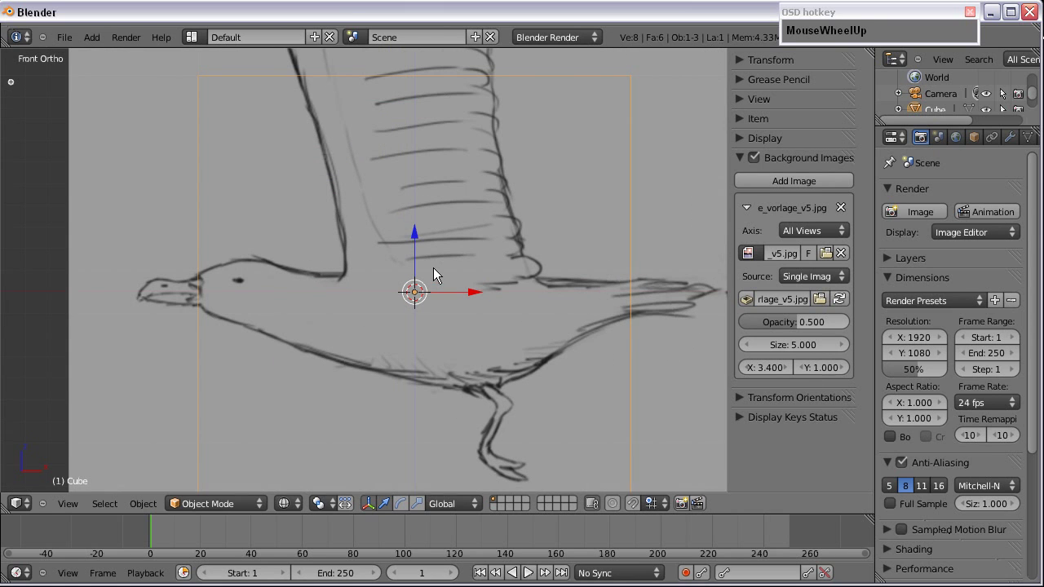
# Step: Set the background image's Y offset to 1.05 and check the beak and tail against the horizontal axis
pyautogui.click(843, 369)
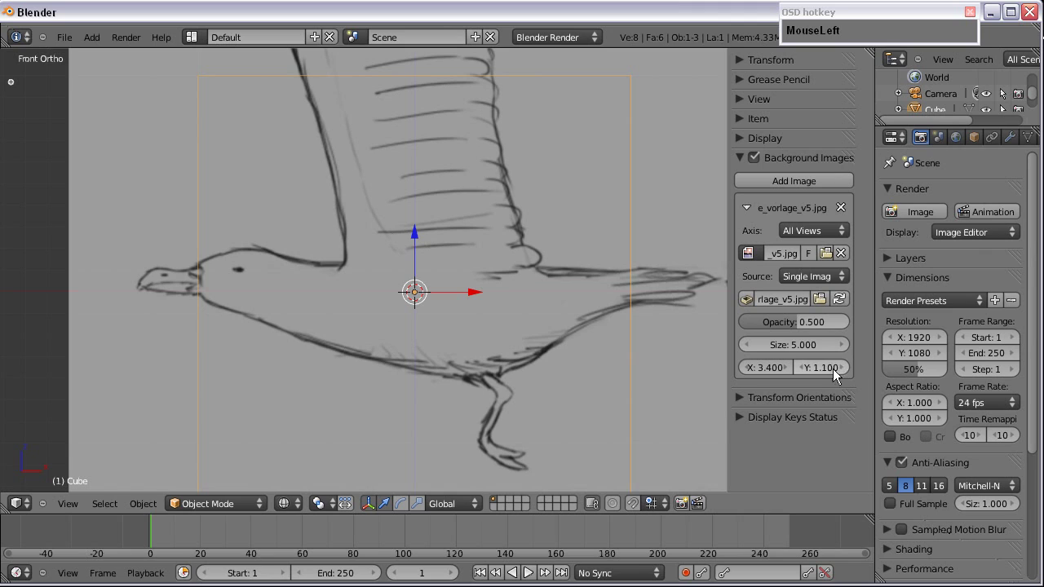
pyautogui.click(821, 368)
pyautogui.write('1.0')
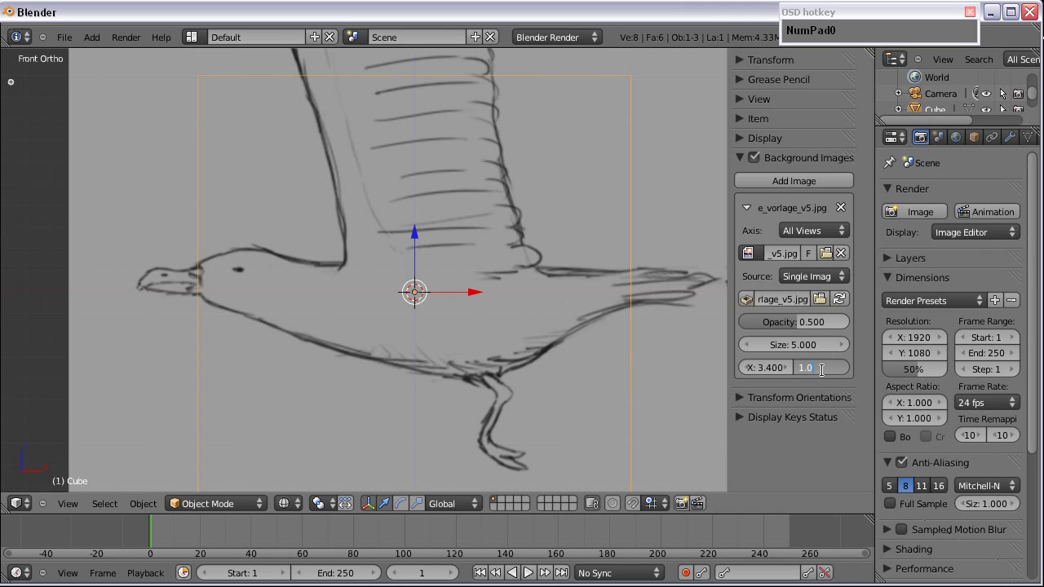
pyautogui.write('5')
pyautogui.press('Return')
pyautogui.scroll(2, 232, 261)
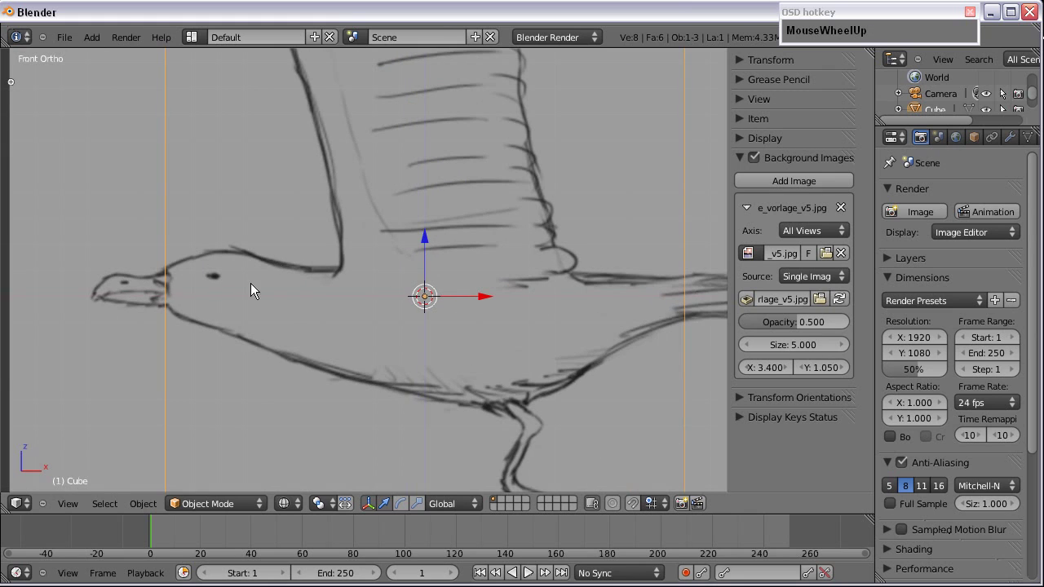
pyautogui.scroll(-2, 322, 294)
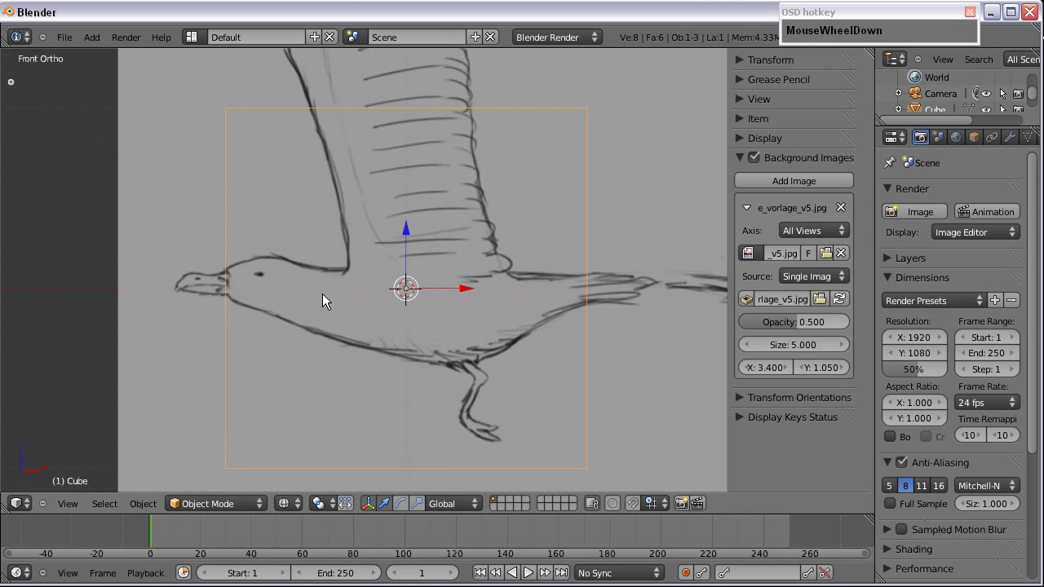
pyautogui.scroll(2, 213, 277)
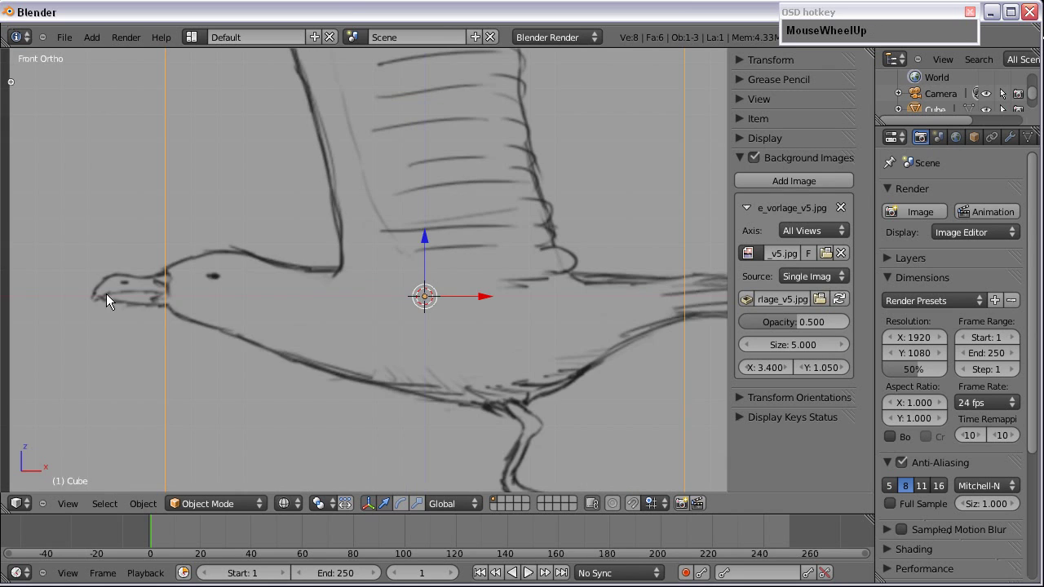
pyautogui.scroll(-1, 678, 290)
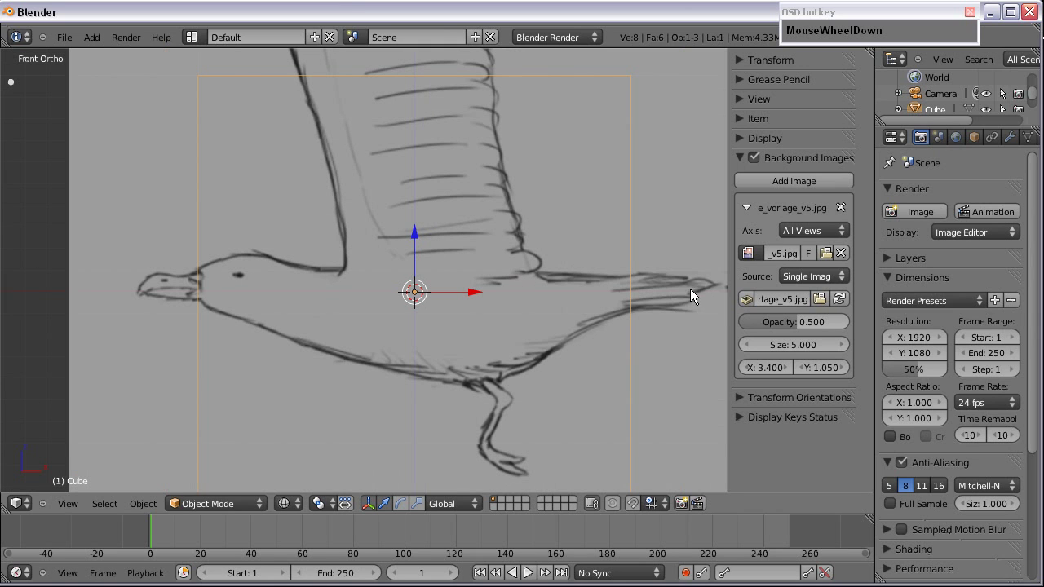
# Step: Set the background image's opacity to 0.35
pyautogui.moveTo(793, 325)
pyautogui.mouseDown()
pyautogui.moveTo(735, 323)
pyautogui.moveTo(776, 323)
pyautogui.mouseUp()
pyautogui.click(776, 323)
pyautogui.write('0.35')
pyautogui.press('Return')
pyautogui.scroll(-4, 452, 230)
pyautogui.scroll(1, 452, 230)
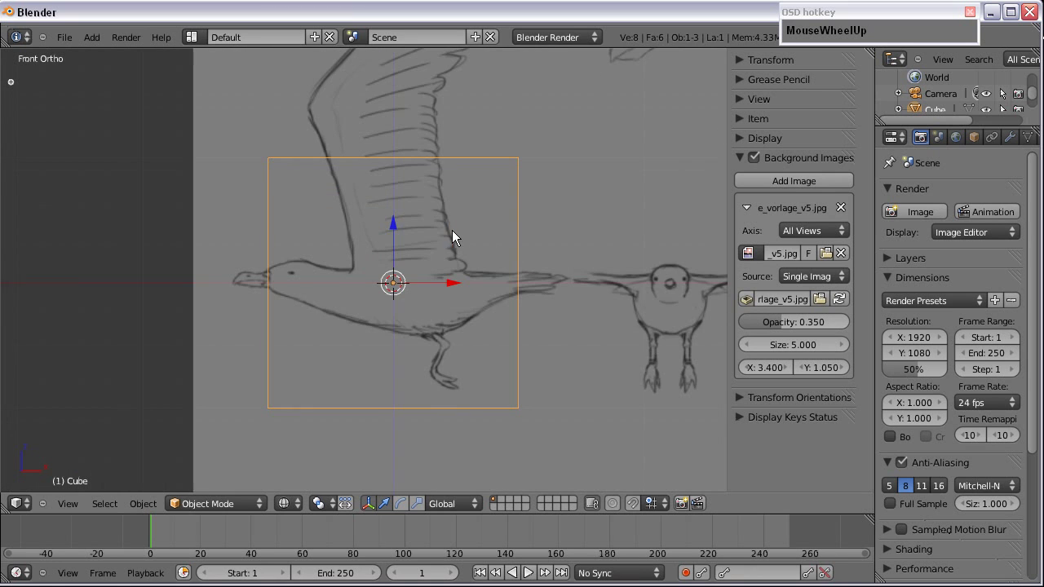
# Step: Enlarge the background image to a size of 10
pyautogui.scroll(-3, 393, 251)
pyautogui.scroll(3, 396, 257)
pyautogui.click(793, 344)
pyautogui.write('10')
pyautogui.press('Return')
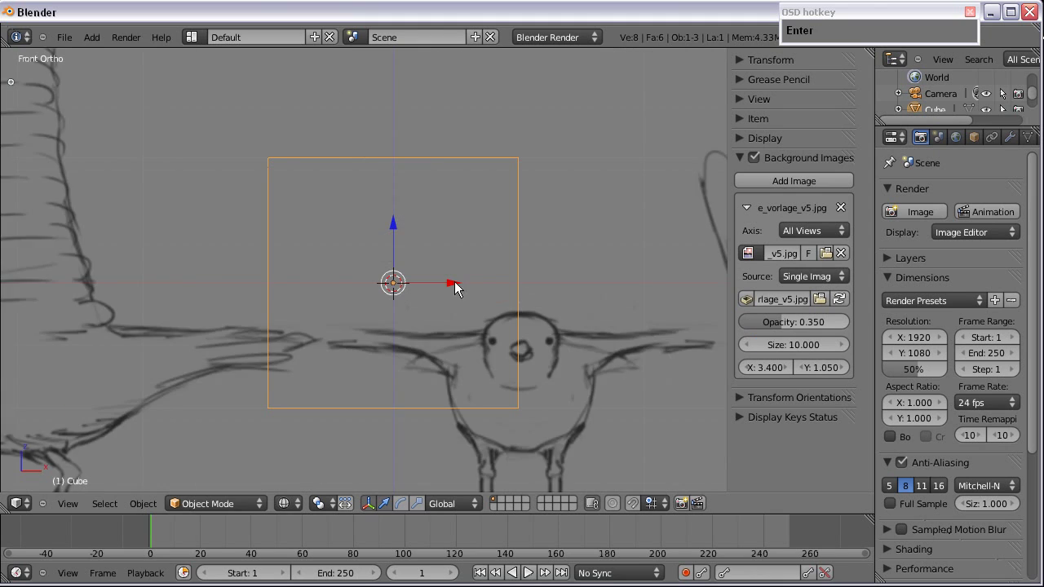
# Step: Recentre the enlarged side-view gull on the cube by offsetting the background image to X 6.700 and Y 2.050
pyautogui.scroll(-3, 454, 286)
pyautogui.scroll(2, 454, 285)
pyautogui.moveTo(766, 368); pyautogui.dragTo(829, 369)
pyautogui.scroll(-4, 454, 224)
pyautogui.scroll(4, 454, 223)
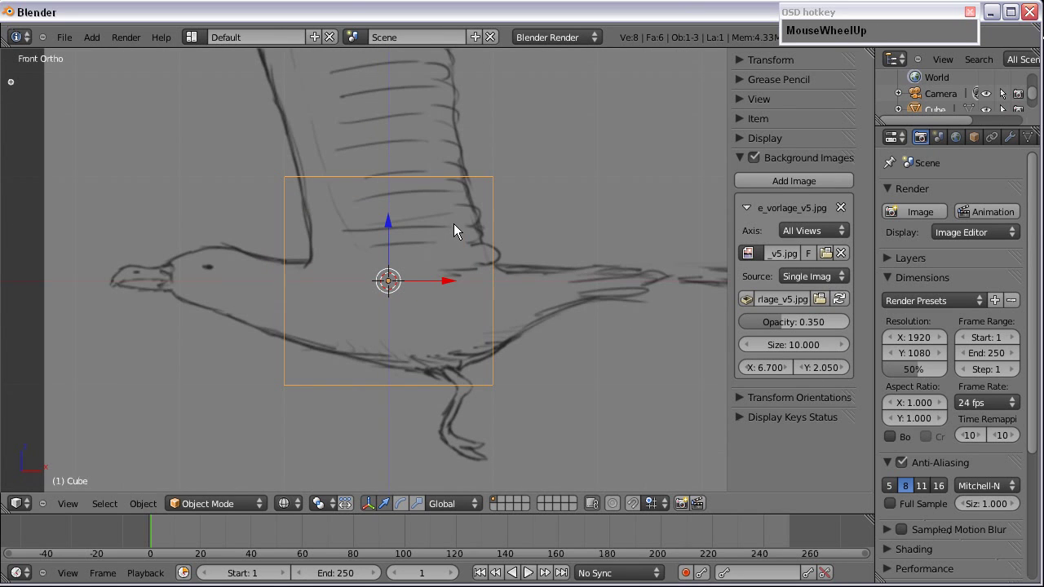
pyautogui.scroll(1, 454, 224)
pyautogui.scroll(-2, 454, 224)
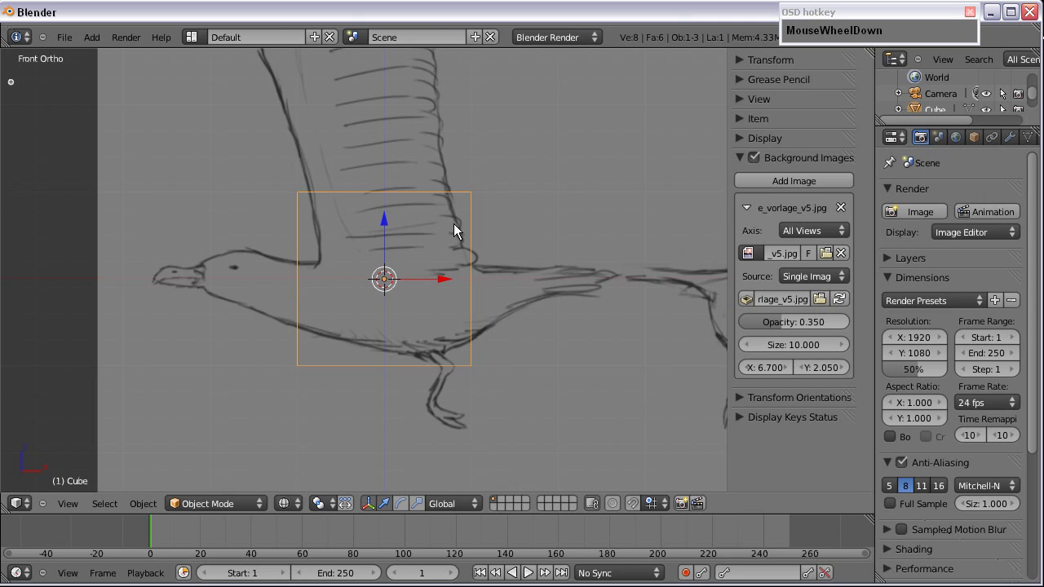
pyautogui.scroll(-2, 510, 281)
pyautogui.scroll(-1, 510, 283)
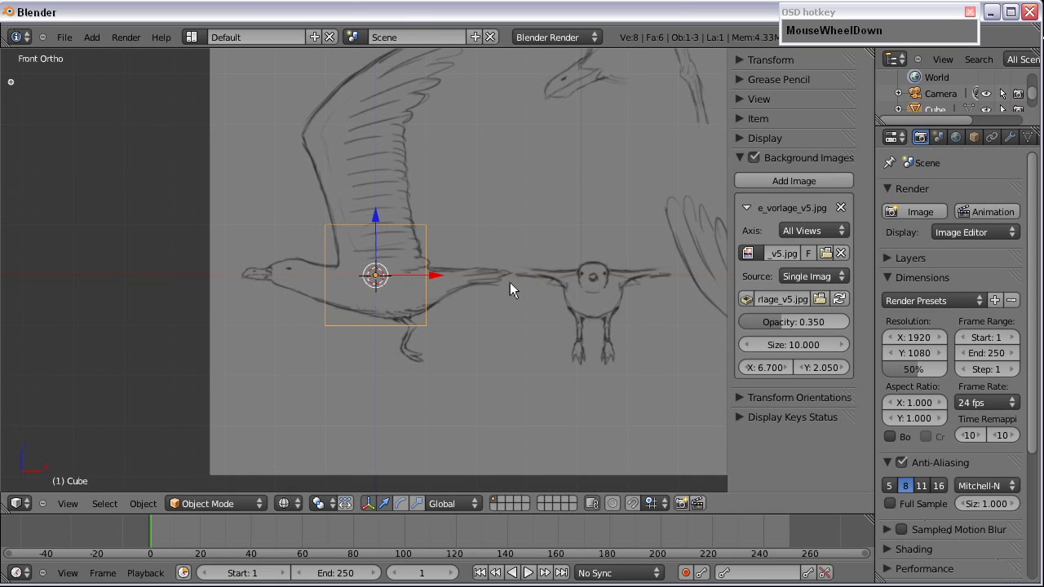
# Step: Assign the background image to the Right axis only and switch to the right orthographic view
pyautogui.click(803, 231)
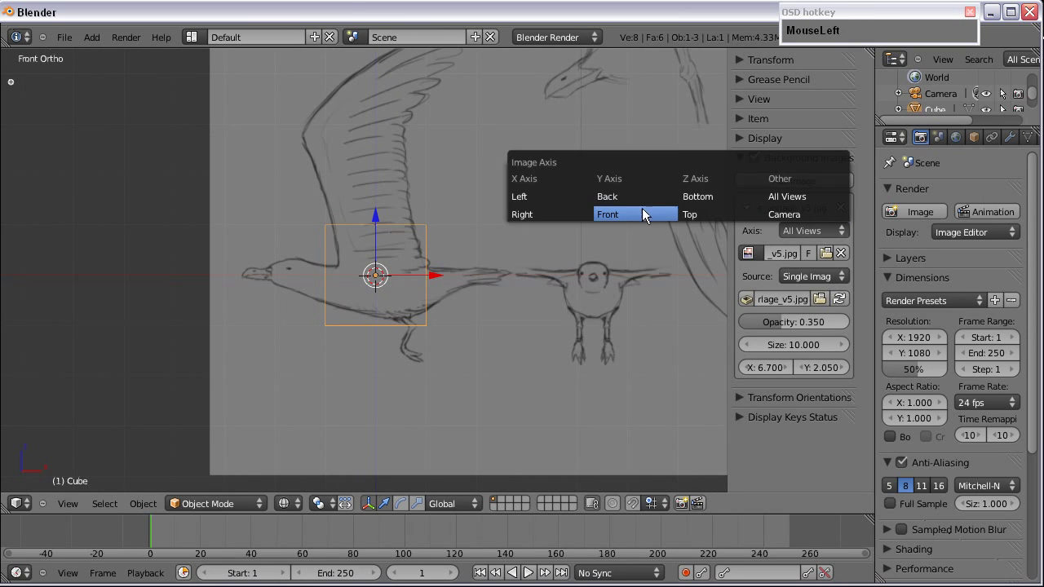
pyautogui.click(556, 212)
pyautogui.scroll(-2, 400, 309)
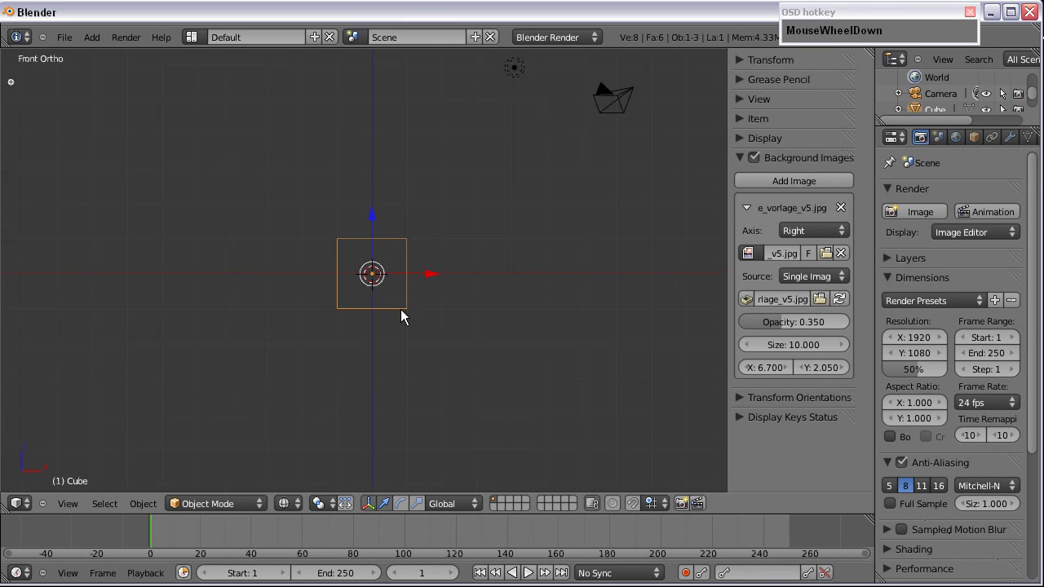
pyautogui.press('KP_3')
pyautogui.scroll(5, 399, 309)
pyautogui.scroll(1, 312, 312)
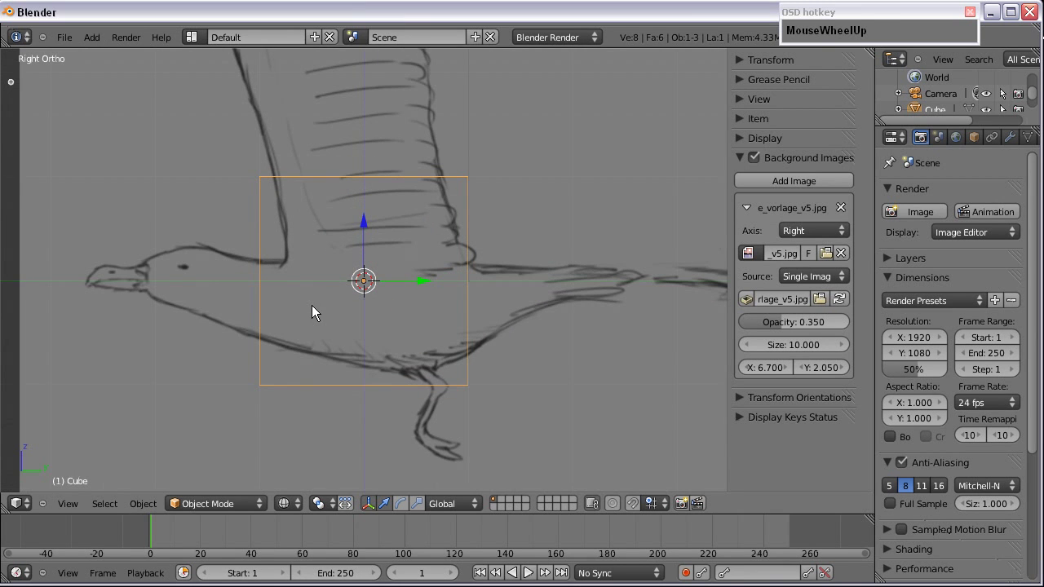
# Step: Compare the right view in orthographic and perspective projection to examine where the background image is displayed
pyautogui.scroll(-3, 311, 305)
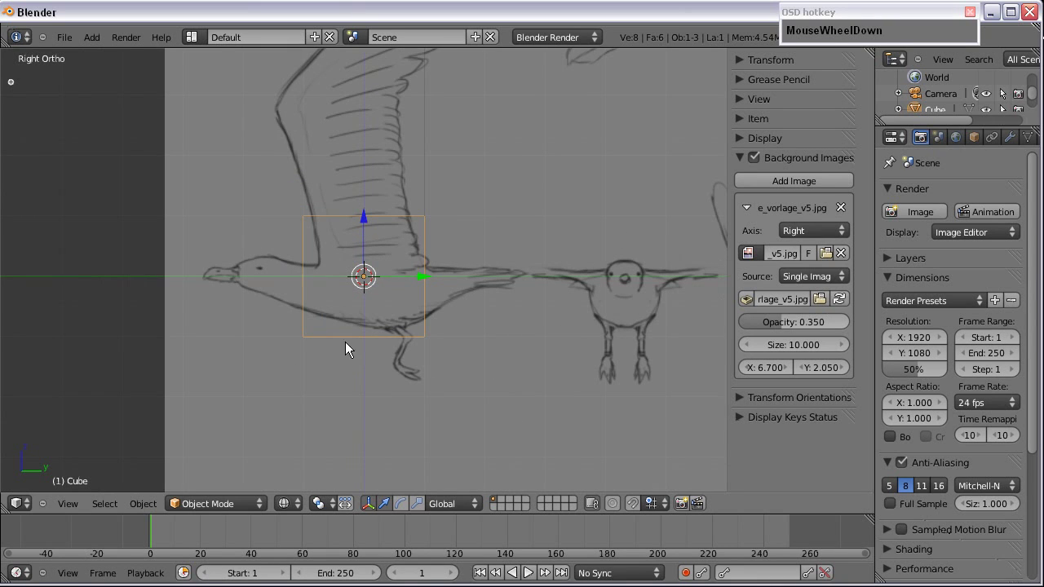
pyautogui.scroll(-2, 345, 342)
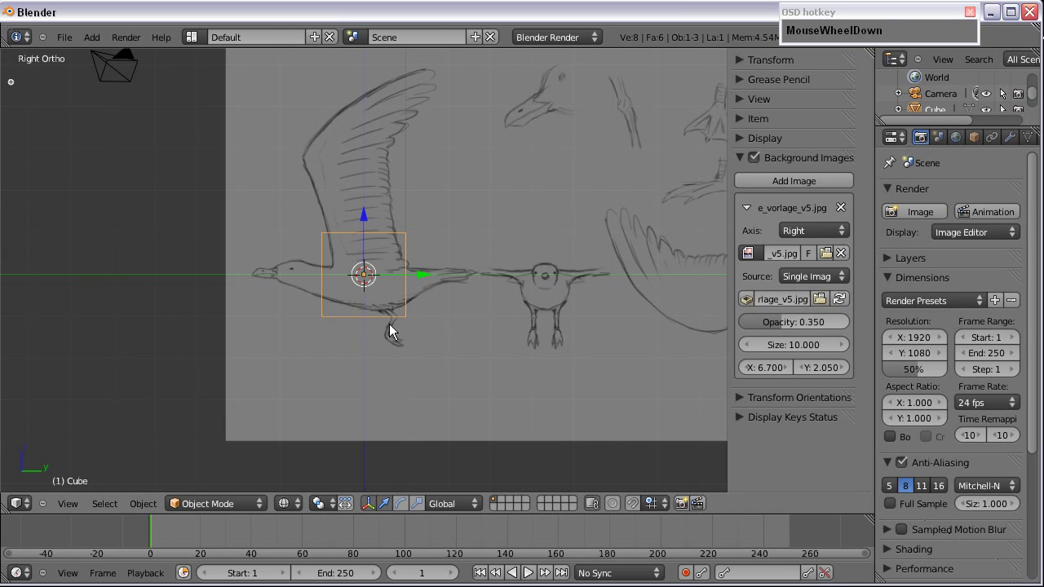
pyautogui.press('KP_5')
pyautogui.moveTo(274, 322); pyautogui.dragTo(541, 347, button='middle')
pyautogui.moveTo(328, 389); pyautogui.dragTo(231, 264, button='middle')
pyautogui.press('KP_3')
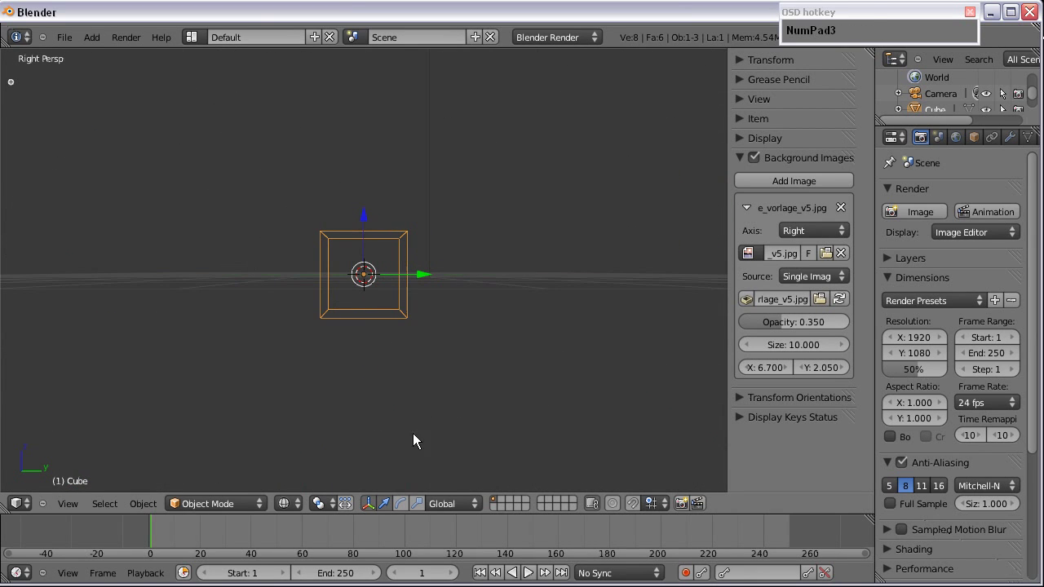
pyautogui.press('KP_5')
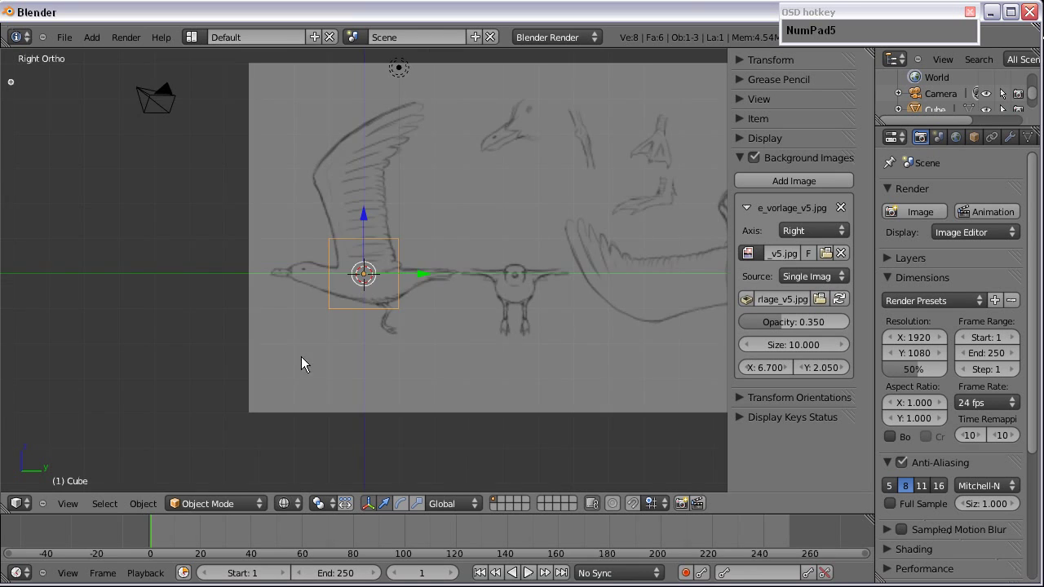
pyautogui.scroll(5, 392, 237)
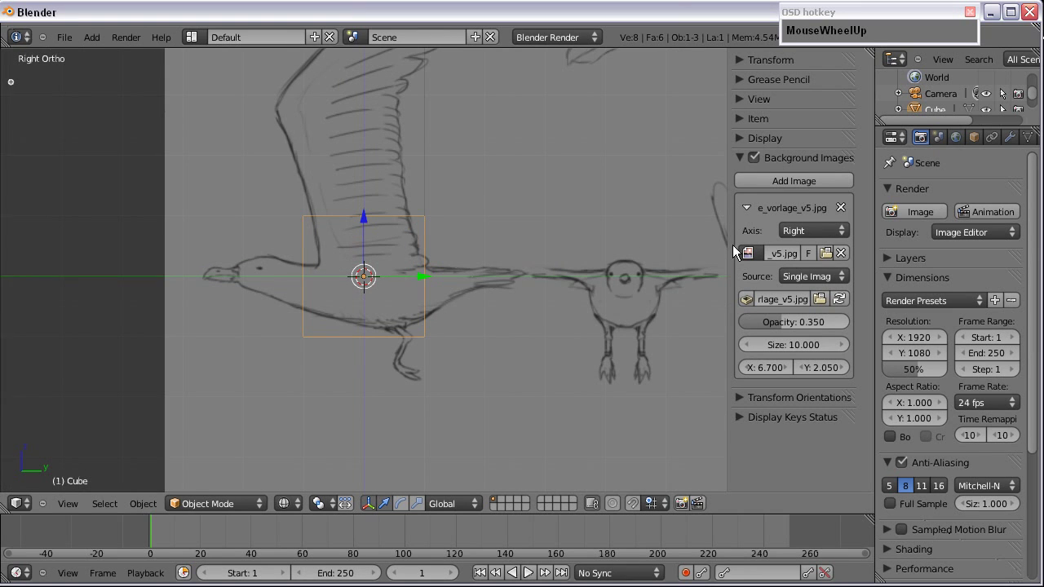
pyautogui.scroll(-1, 406, 306)
pyautogui.scroll(2, 396, 302)
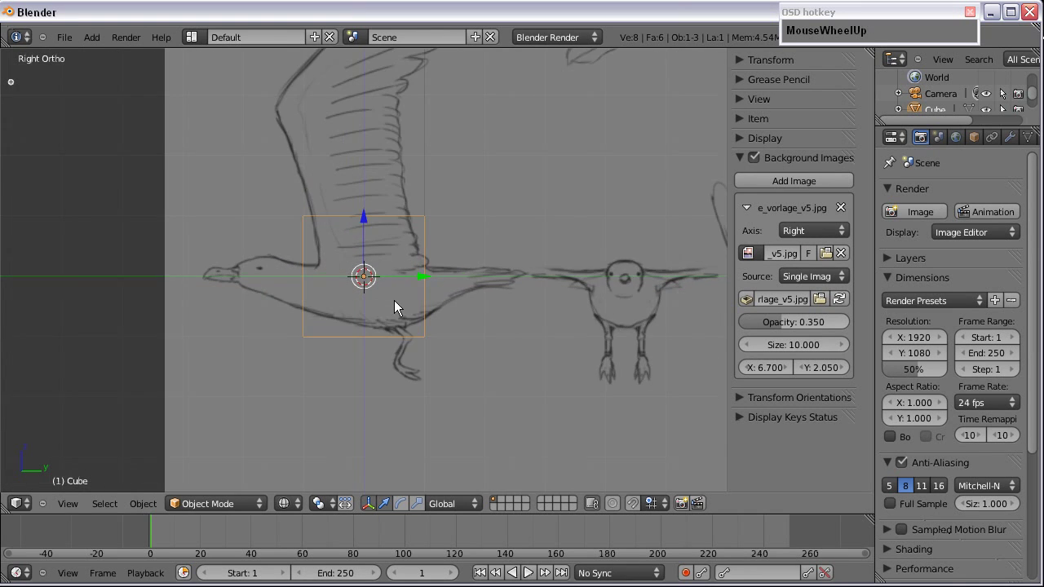
# Step: Switch to the front orthographic view and add a second background image using the already loaded mwe_vorlage_v5.jpg
pyautogui.press('KP_1')
pyautogui.press('KP_3')
pyautogui.press('KP_1')
pyautogui.scroll(1, 393, 300)
pyautogui.scroll(1, 310, 292)
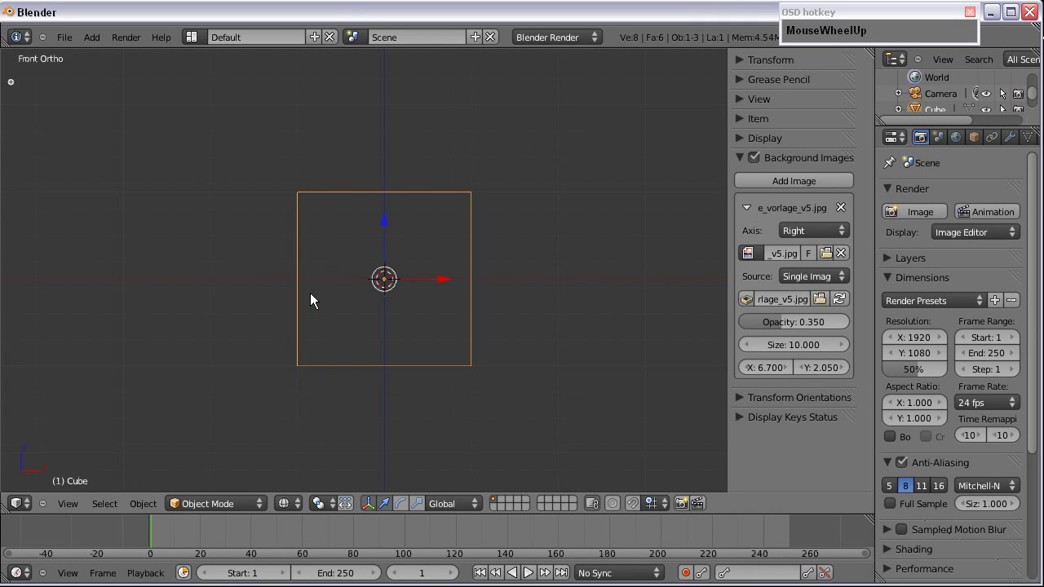
pyautogui.click(795, 181)
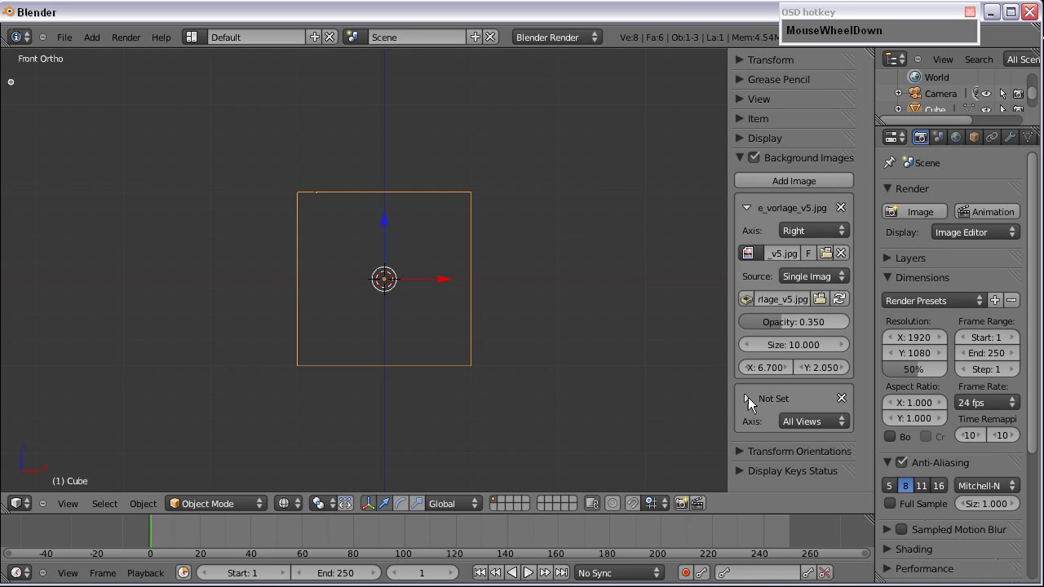
pyautogui.scroll(-1, 744, 400)
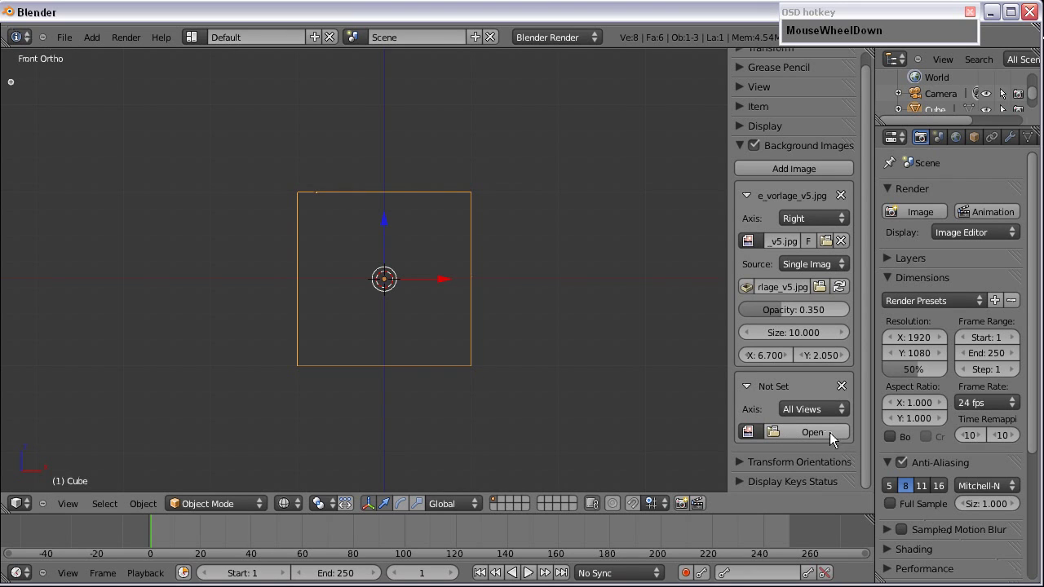
pyautogui.click(748, 432)
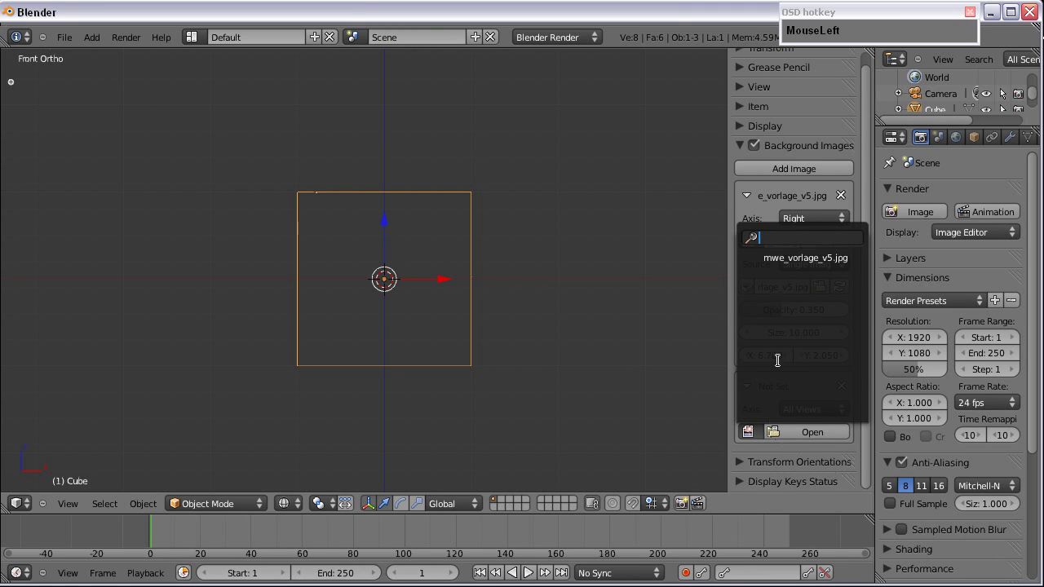
pyautogui.click(812, 258)
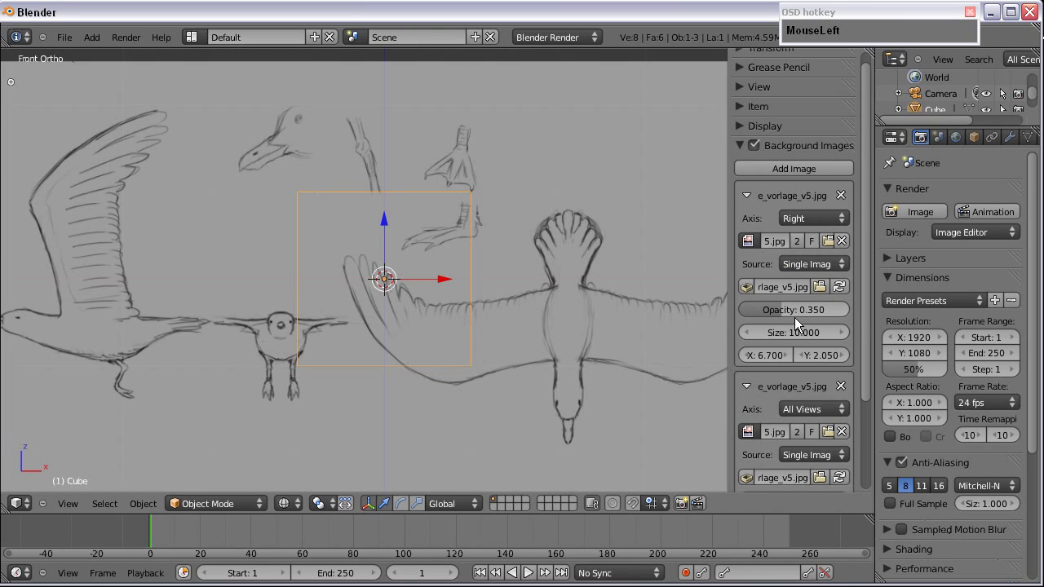
# Step: Assign the second background image to the Front axis and match the first image's opacity of 0.350 and size of 10.000
pyautogui.scroll(-1, 515, 285)
pyautogui.scroll(-3, 785, 341)
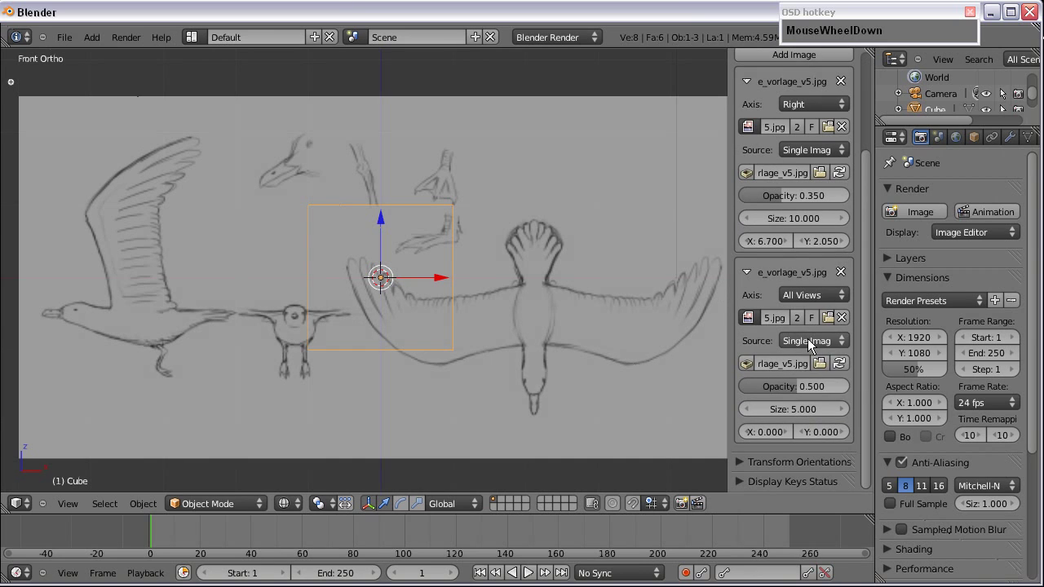
pyautogui.scroll(2, 359, 291)
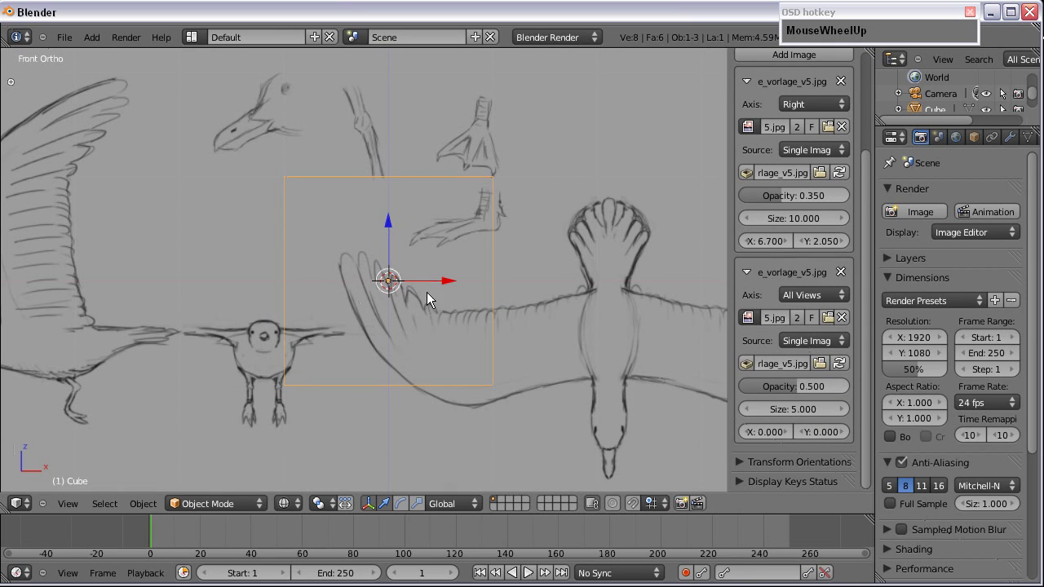
pyautogui.click(802, 295)
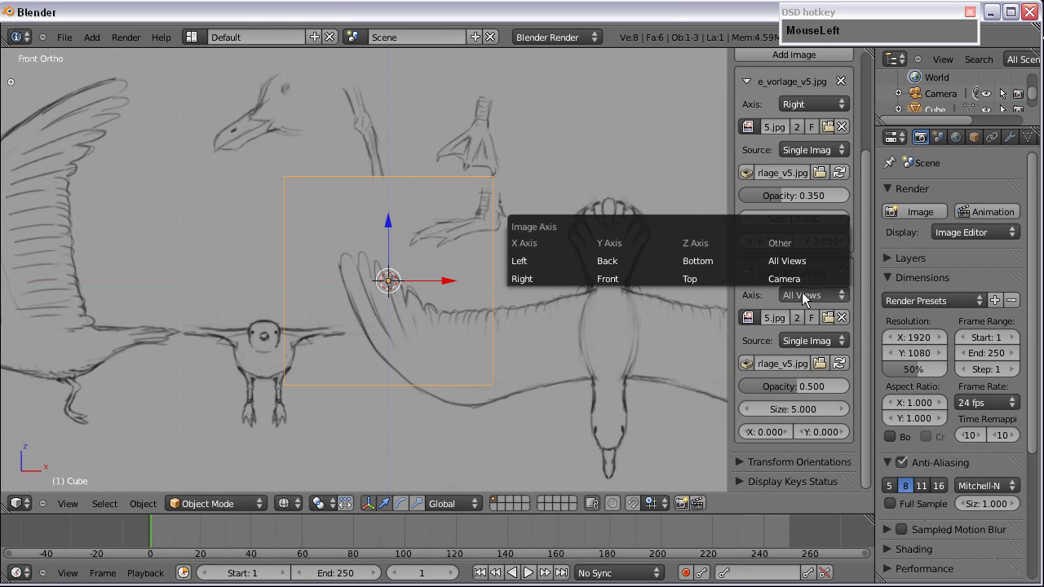
pyautogui.click(616, 278)
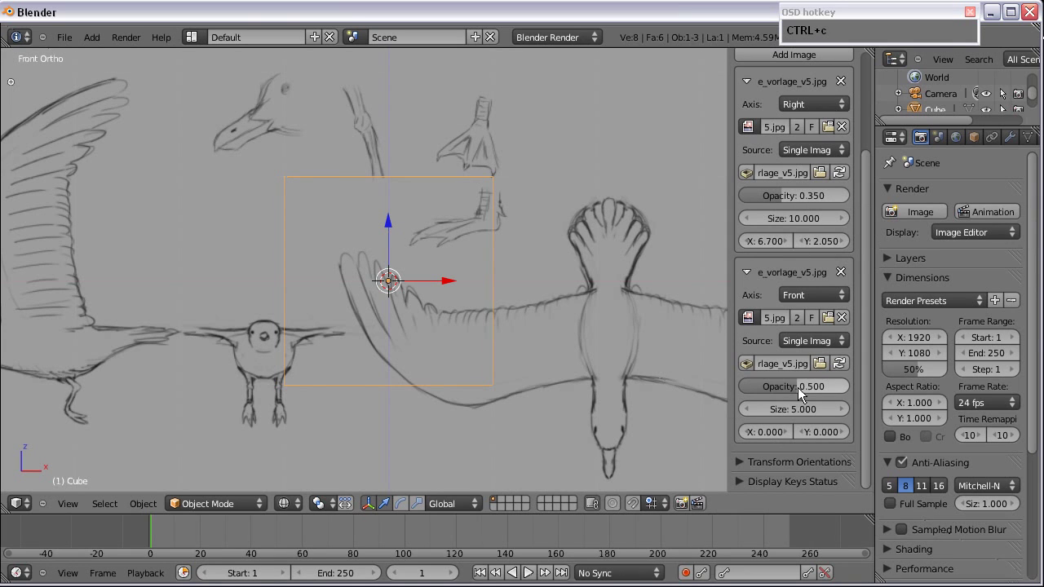
pyautogui.hotkey('ctrl', 'v')
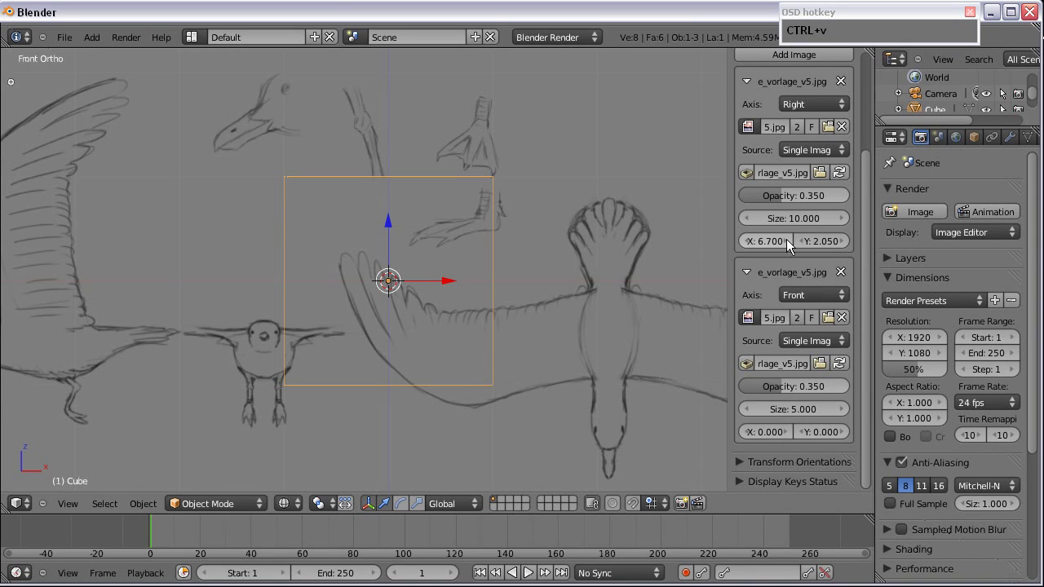
pyautogui.hotkey('ctrl', 'c')
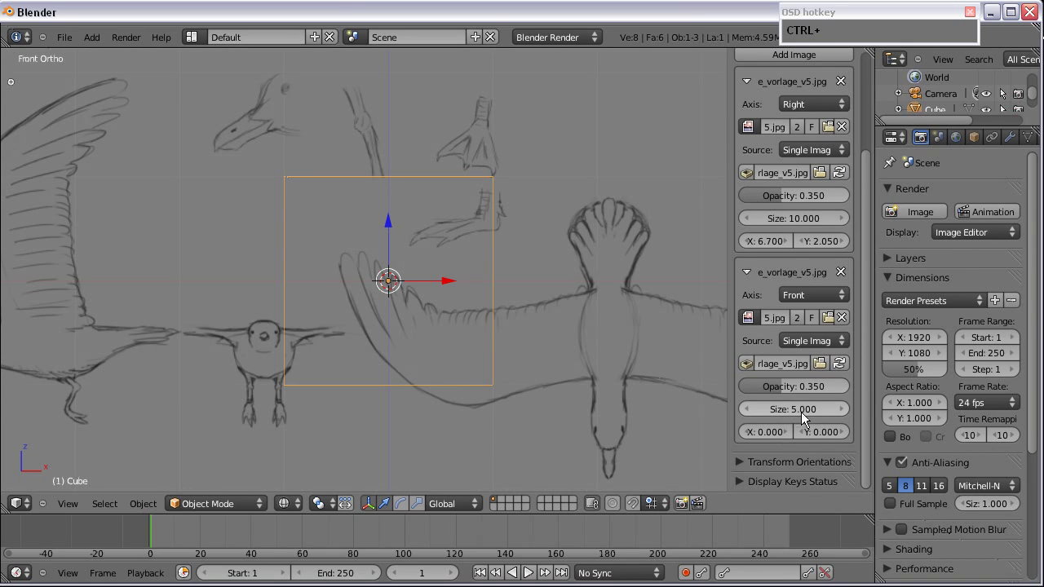
pyautogui.hotkey('ctrl', 'v')
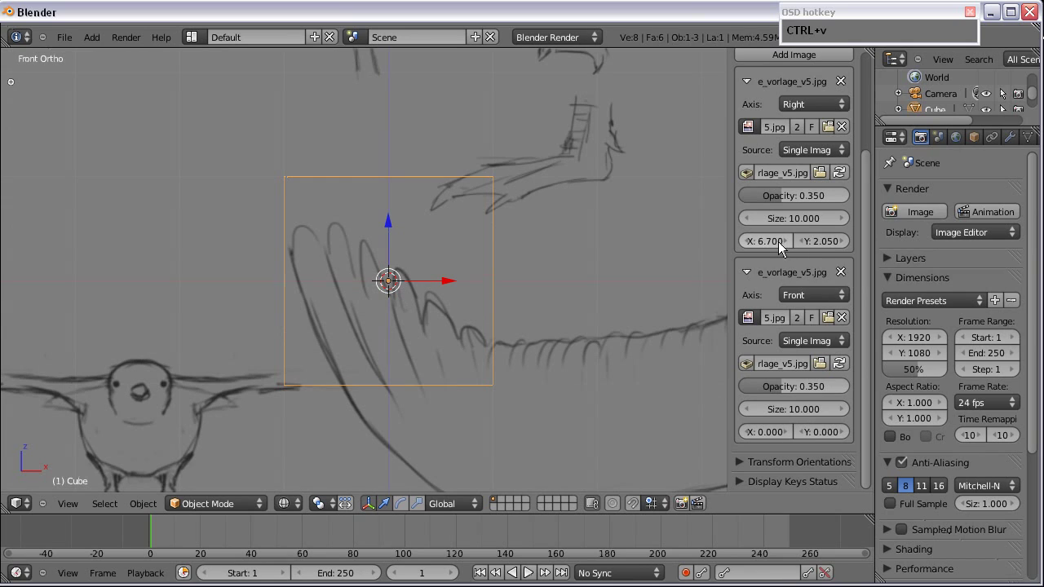
# Step: Centre the front-view gull on the cube by offsetting the Front image to X 2.390 and Y 2.050, and collapse that image's settings
pyautogui.hotkey('ctrl', 'c')
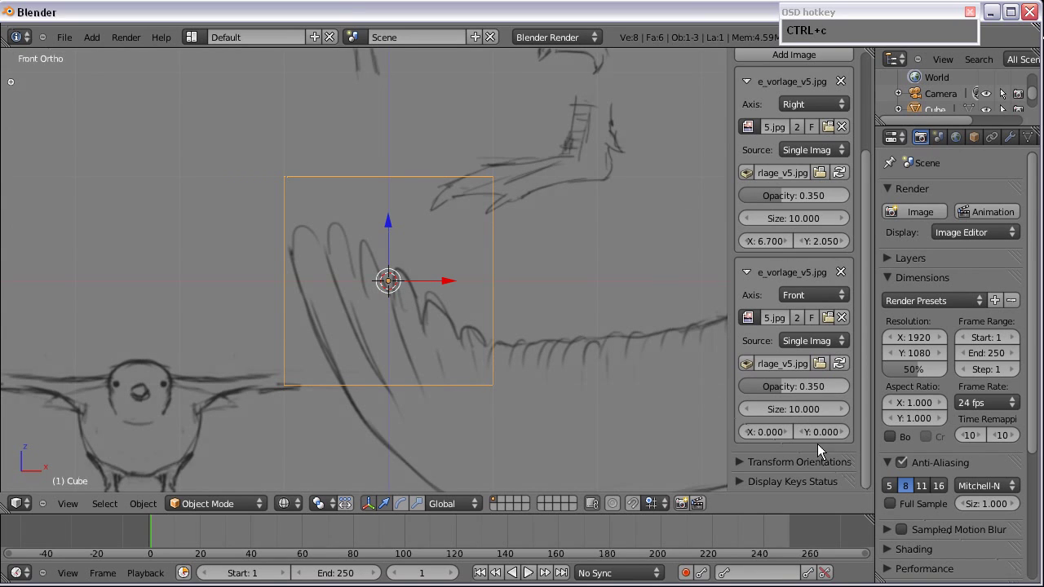
pyautogui.hotkey('ctrl', 'v')
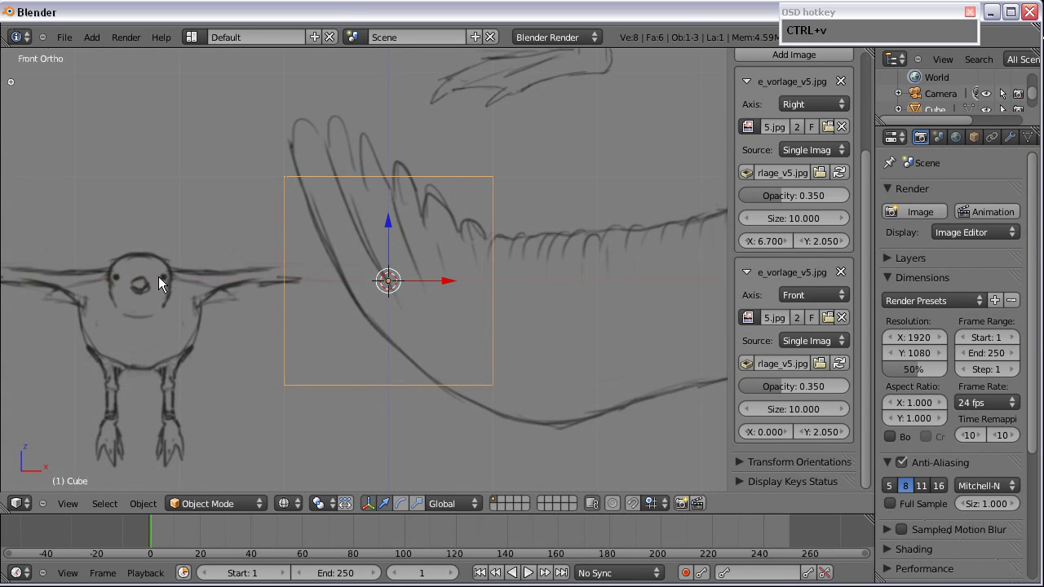
pyautogui.moveTo(776, 432); pyautogui.dragTo(820, 432)
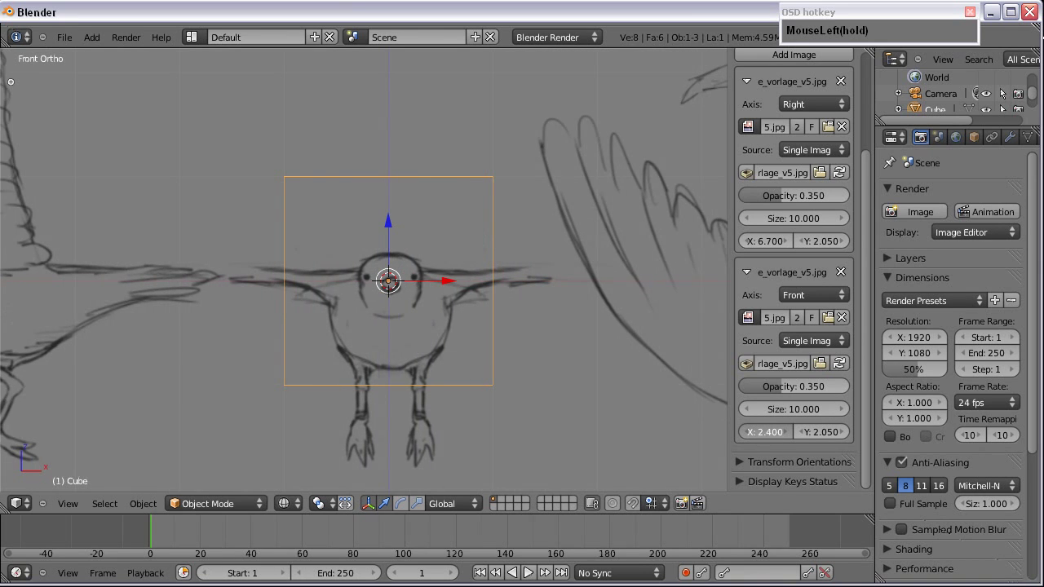
pyautogui.scroll(8, 451, 326)
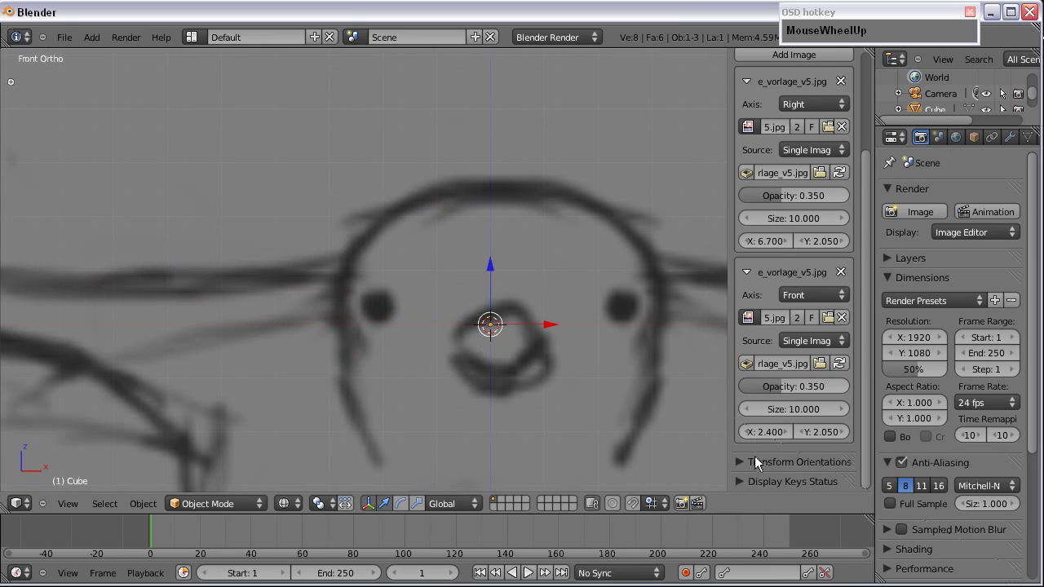
pyautogui.click(771, 432)
pyautogui.write('2.39')
pyautogui.press('Return')
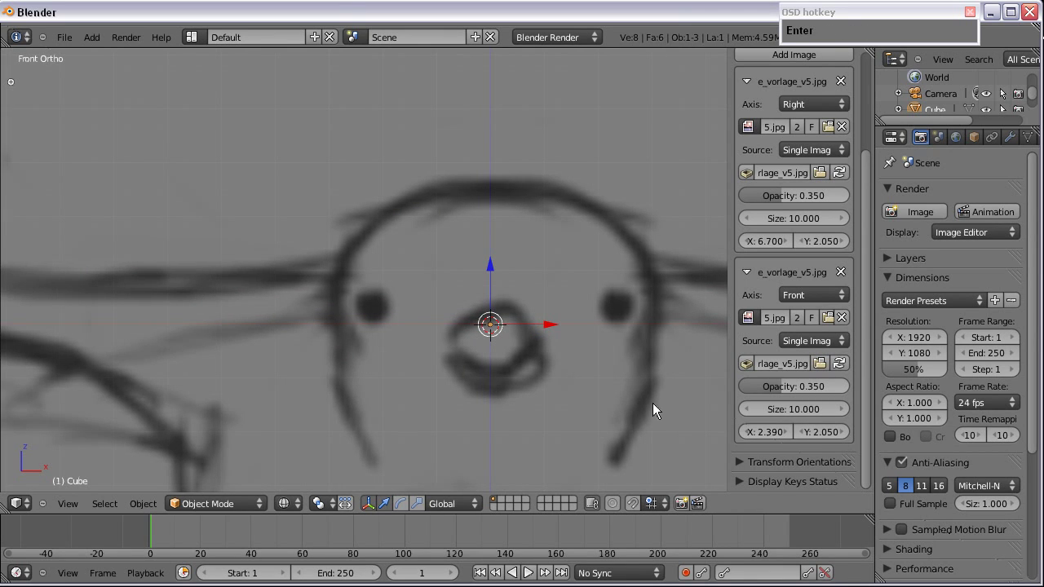
pyautogui.click(747, 273)
pyautogui.scroll(-8, 549, 299)
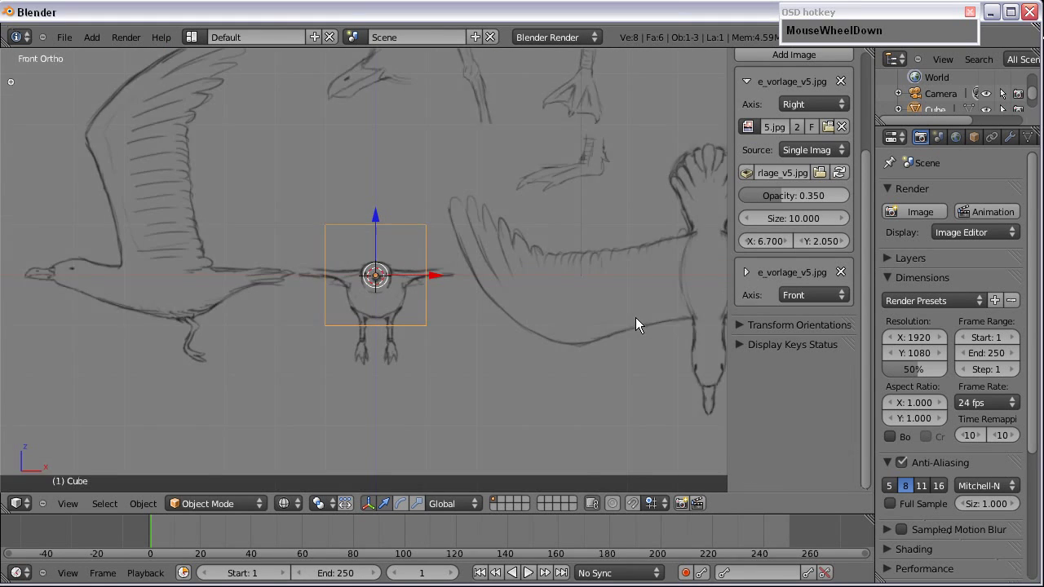
pyautogui.keyDown('shift'); pyautogui.moveTo(585, 244); pyautogui.dragTo(555, 271, button='middle'); pyautogui.keyUp('shift')
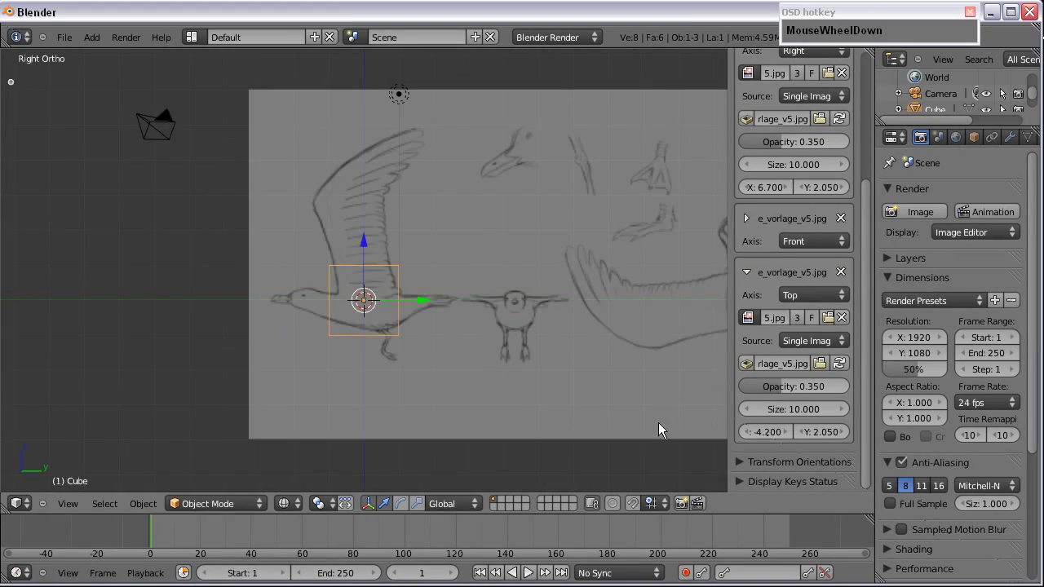
# Step: Switch to the top orthographic view and move the cube along the Y axis until its edge meets the gull's beak tip
pyautogui.press('KP_7')
pyautogui.scroll(3, 299, 279)
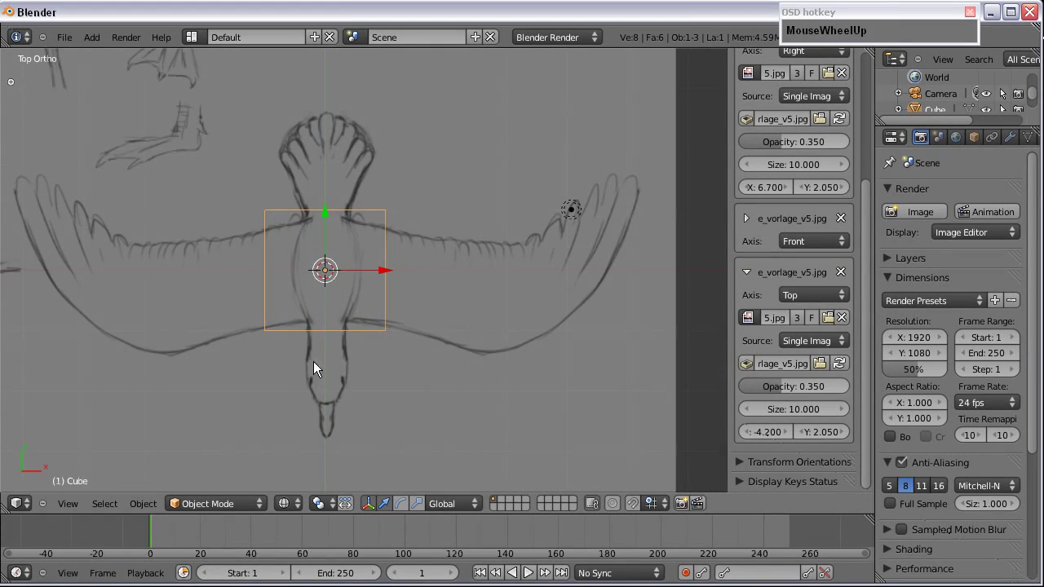
pyautogui.click(791, 293)
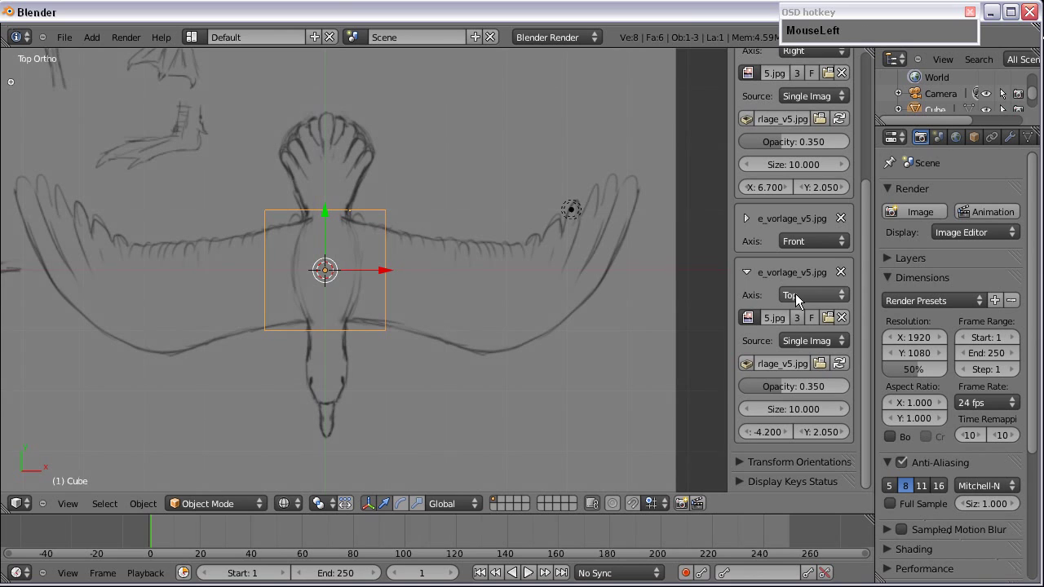
pyautogui.scroll(-2, 371, 322)
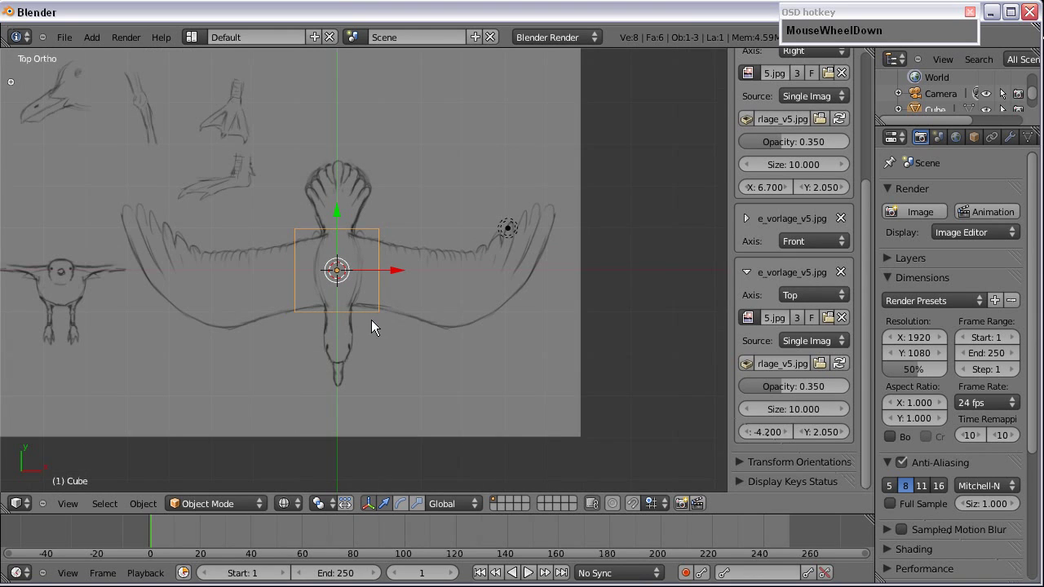
pyautogui.keyDown('shift'); pyautogui.moveTo(380, 317); pyautogui.dragTo(349, 285, button='middle'); pyautogui.keyUp('shift')
pyautogui.scroll(-2, 501, 314)
pyautogui.scroll(5, 332, 238)
pyautogui.moveTo(265, 166); pyautogui.dragTo(281, 434)
pyautogui.scroll(-3, 282, 433)
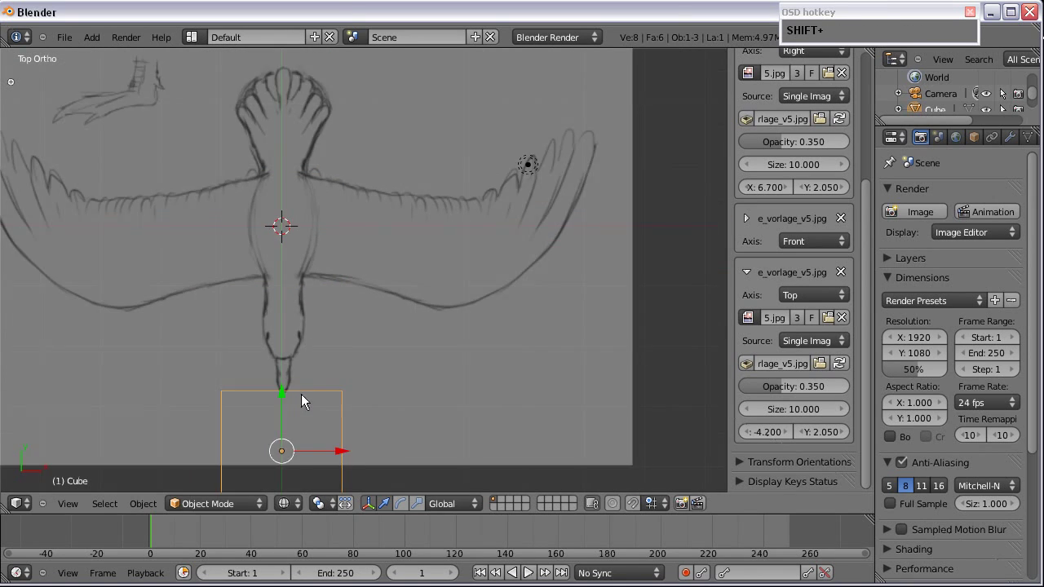
pyautogui.scroll(2, 301, 394)
pyautogui.keyDown('shift'); pyautogui.moveTo(301, 394); pyautogui.dragTo(367, 315, button='middle'); pyautogui.keyUp('shift')
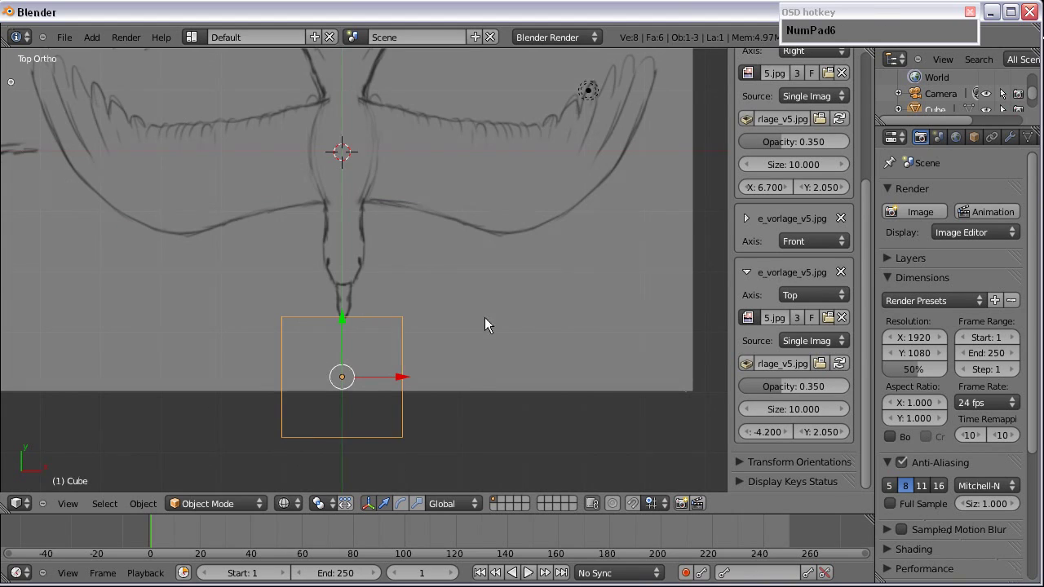
# Step: Compare the beak tip against the cube's edge in the right view and set the Top image's Y offset to 2.350
pyautogui.press('KP_3')
pyautogui.scroll(4, 424, 324)
pyautogui.scroll(-2, 401, 333)
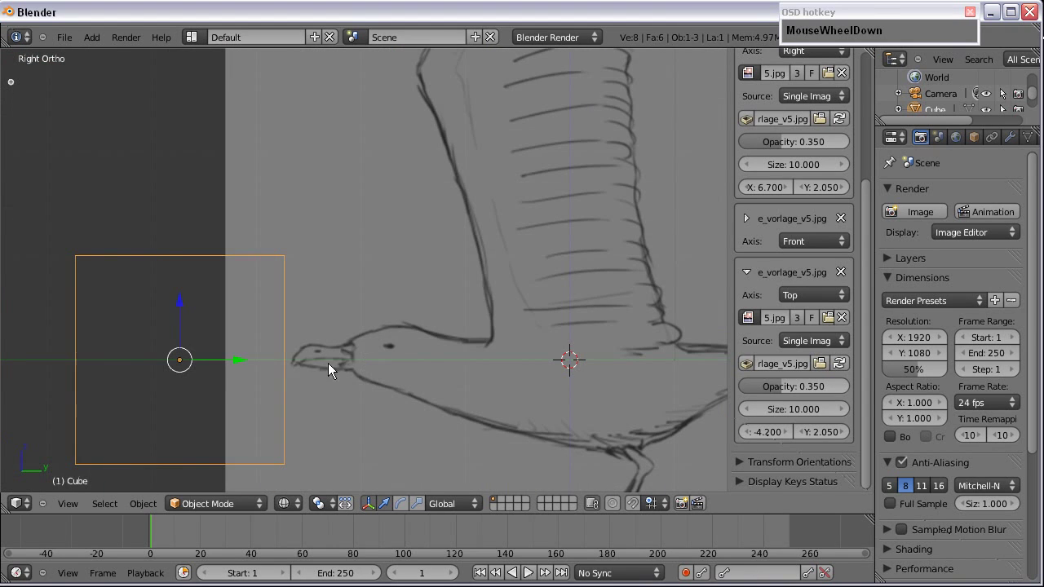
pyautogui.press('KP_7')
pyautogui.scroll(1, 357, 351)
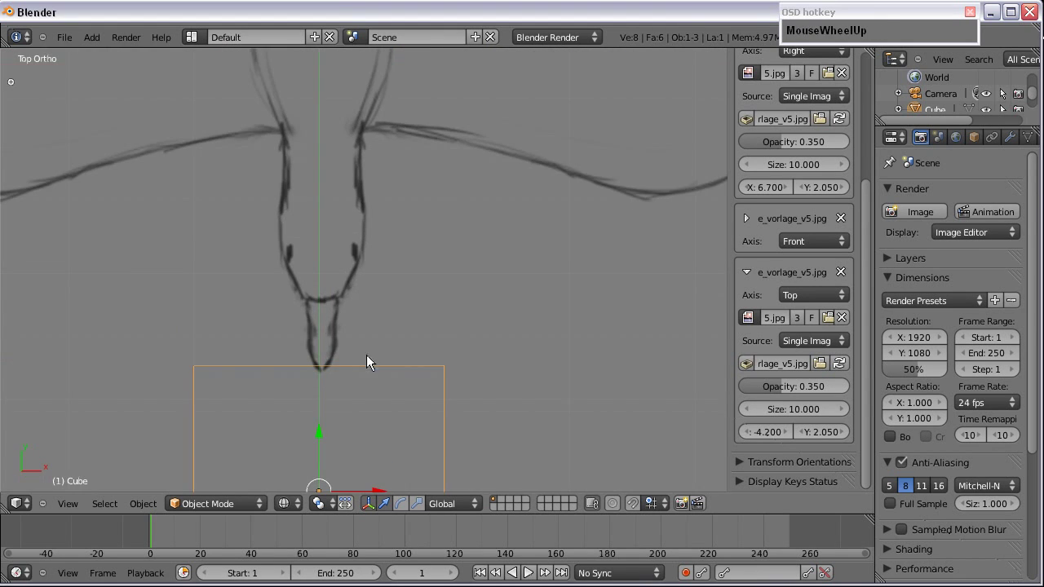
pyautogui.click(844, 433)
pyautogui.click(844, 433)
pyautogui.click(844, 433)
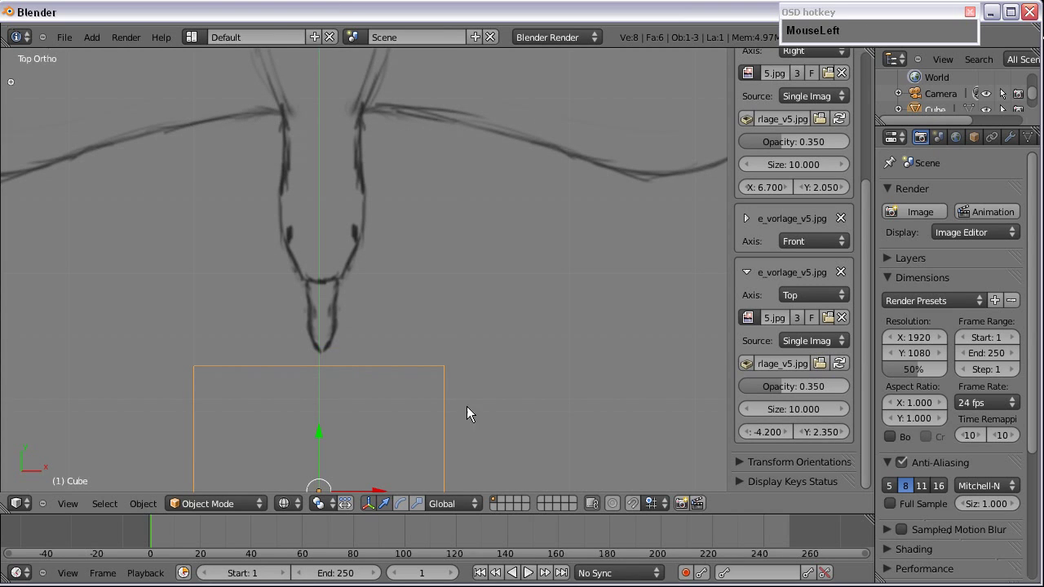
pyautogui.press('KP_3')
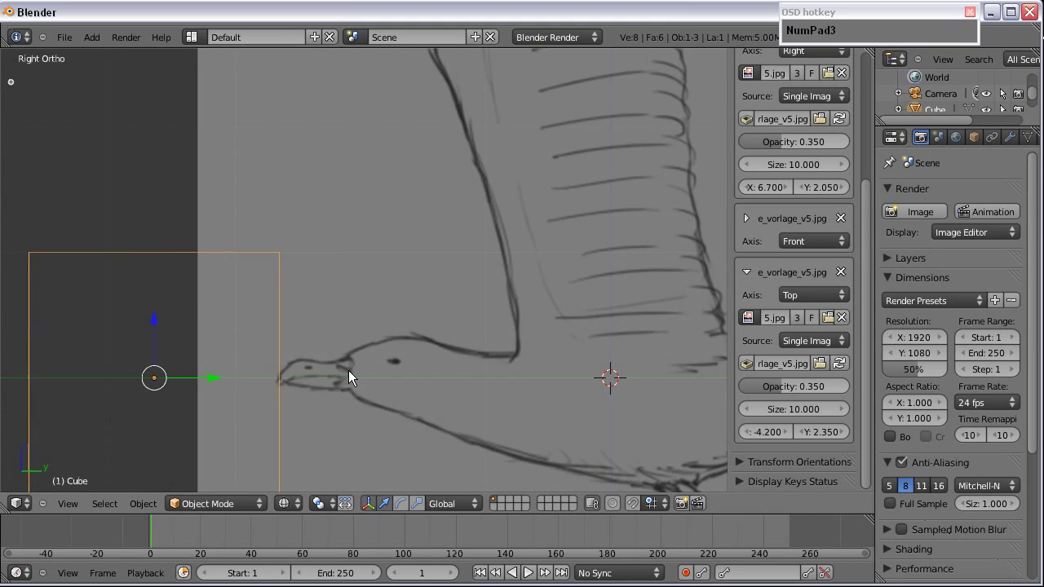
# Step: Move the cube along the Y axis to the gull's tail end in the right view and compare the tail's position in the top view
pyautogui.scroll(-2, 348, 370)
pyautogui.scroll(-1, 355, 348)
pyautogui.keyDown('shift'); pyautogui.moveTo(406, 326); pyautogui.dragTo(293, 310, button='middle'); pyautogui.keyUp('shift')
pyautogui.moveTo(162, 310); pyautogui.dragTo(593, 324)
pyautogui.press('KP_7')
pyautogui.scroll(-1, 453, 267)
pyautogui.scroll(1, 326, 165)
pyautogui.scroll(1, 327, 166)
pyautogui.scroll(-1, 327, 166)
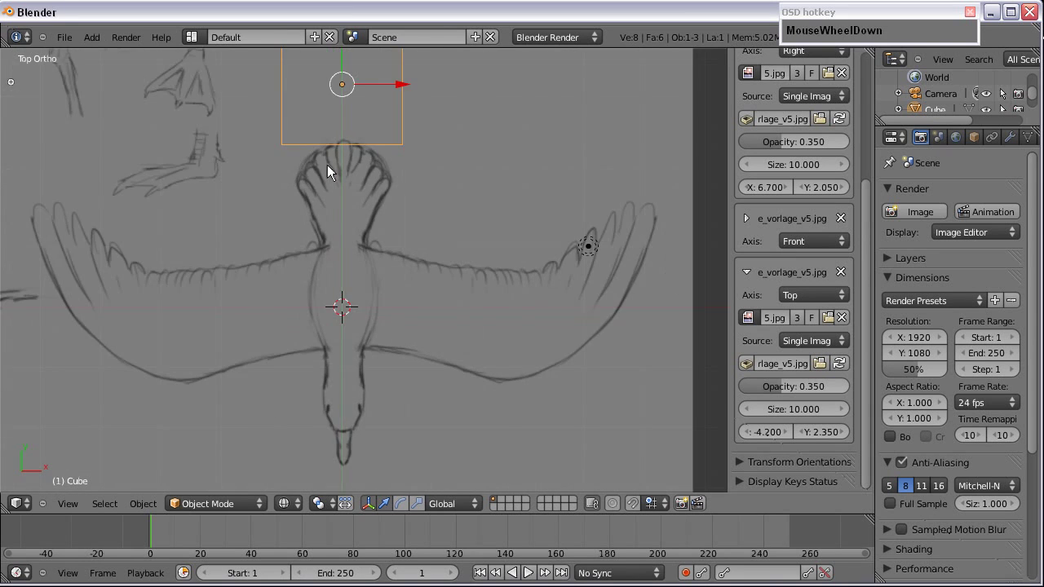
# Step: Snap the cube back to the 3D cursor at the origin
pyautogui.press('KP_3')
pyautogui.scroll(-1, 339, 173)
pyautogui.press('KP_7')
pyautogui.hotkey('shift', 's')
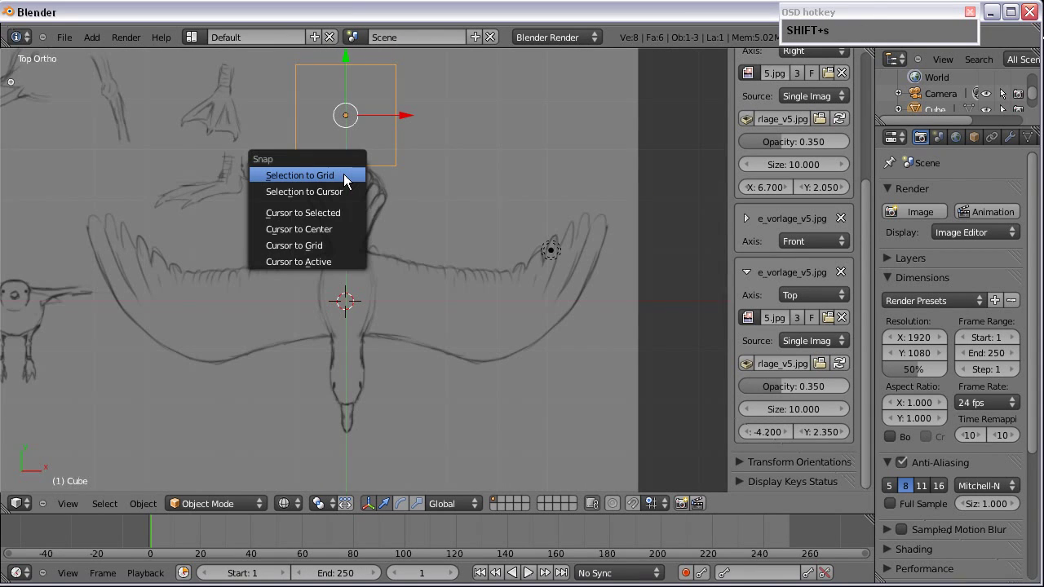
pyautogui.click(344, 176)
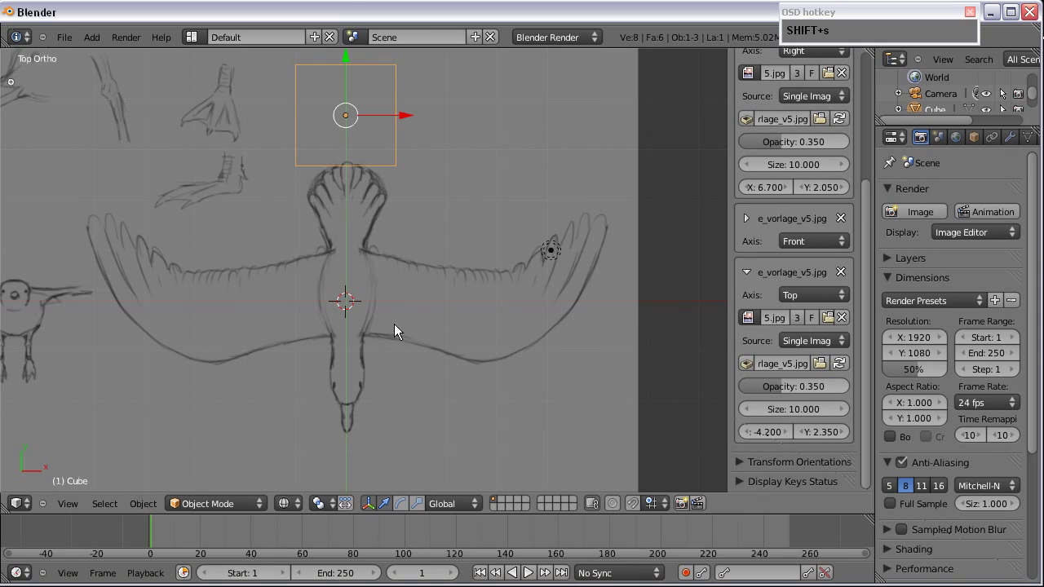
pyautogui.hotkey('shift', 's')
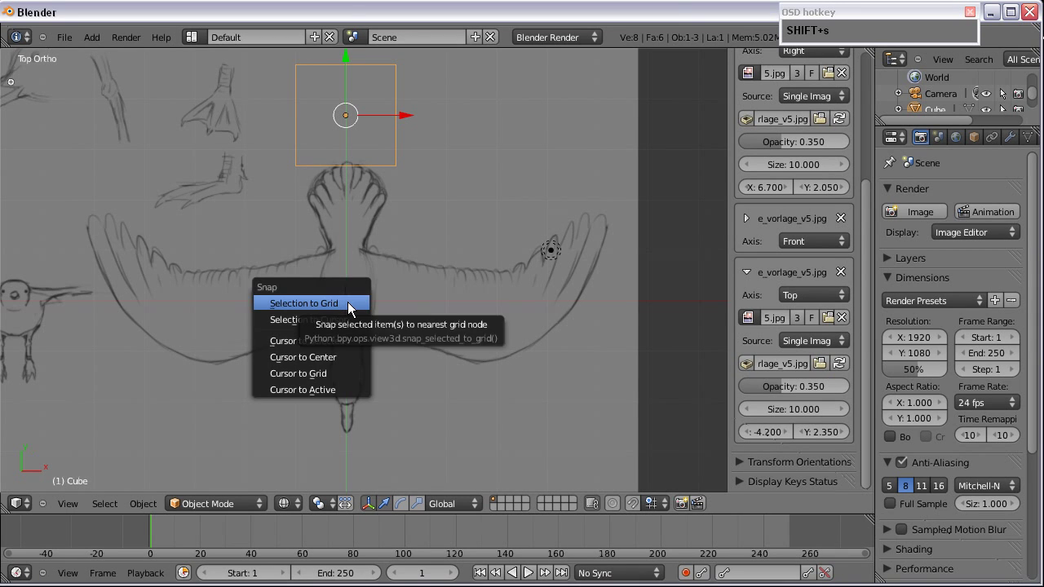
pyautogui.click(317, 321)
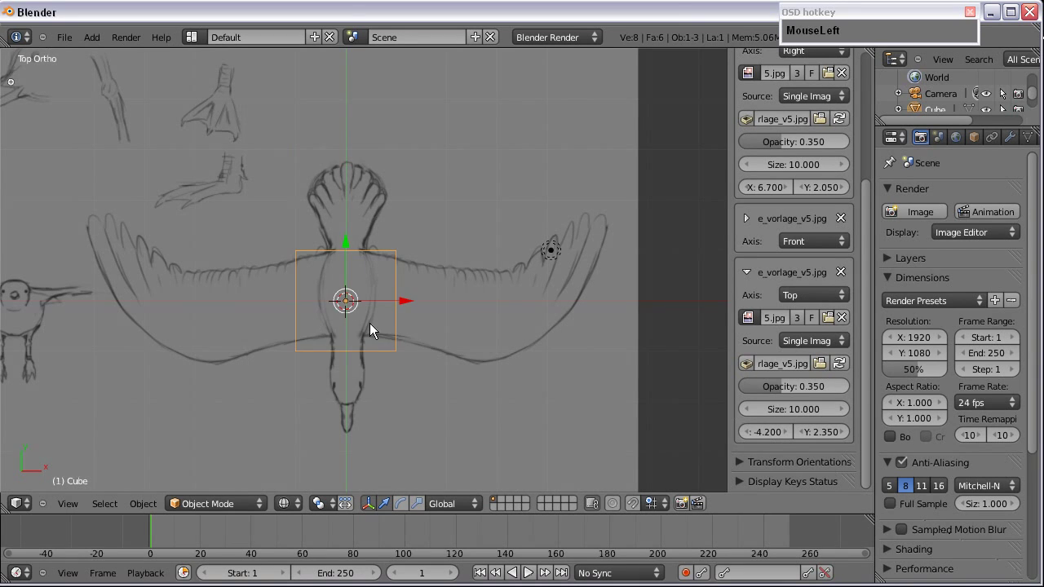
# Step: Examine the right-view gull's alignment with the centred cube
pyautogui.press('KP_3')
pyautogui.scroll(-3, 468, 254)
pyautogui.keyDown('shift'); pyautogui.moveTo(514, 225); pyautogui.dragTo(361, 265, button='middle'); pyautogui.keyUp('shift')
pyautogui.scroll(-2, 406, 260)
pyautogui.scroll(2, 259, 319)
pyautogui.keyDown('shift'); pyautogui.moveTo(254, 324); pyautogui.dragTo(414, 324, button='middle'); pyautogui.keyUp('shift')
pyautogui.scroll(2, 417, 365)
pyautogui.scroll(2, 414, 324)
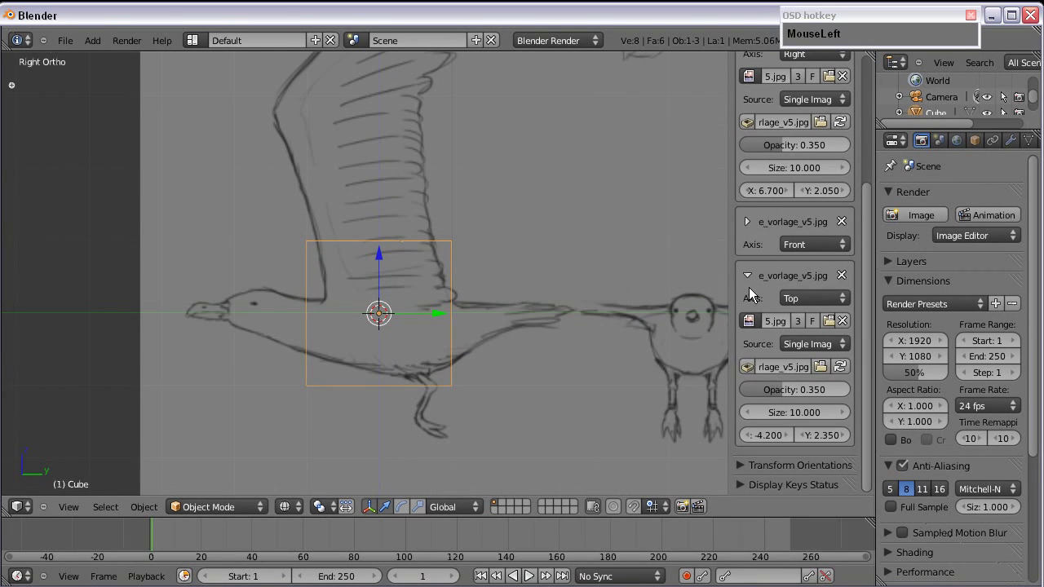
# Step: Collapse the Top and Right background image settings and hide the viewport's properties sidebar
pyautogui.click(749, 279)
pyautogui.scroll(3, 774, 303)
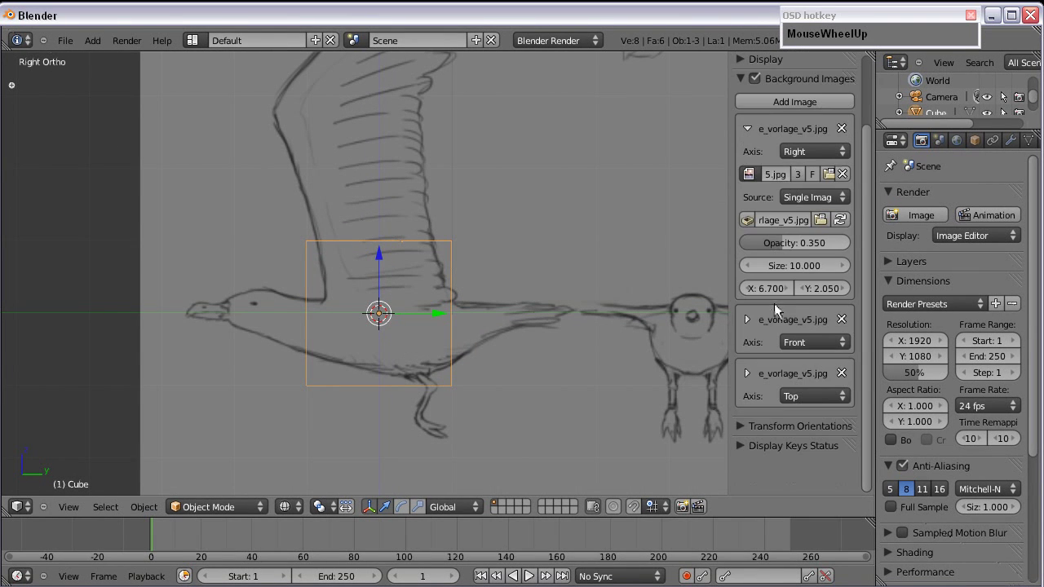
pyautogui.click(744, 127)
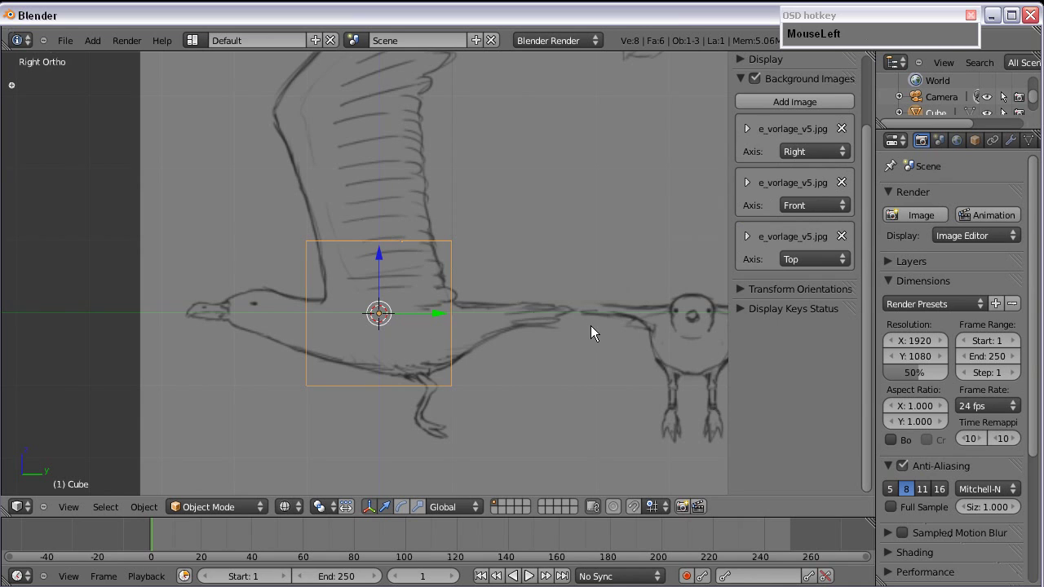
pyautogui.press('n')
# Step: Select the camera and lamp together and move them to layer 5
pyautogui.keyDown('shift'); pyautogui.moveTo(650, 297); pyautogui.dragTo(451, 230, button='middle'); pyautogui.keyUp('shift')
pyautogui.scroll(-3, 489, 245)
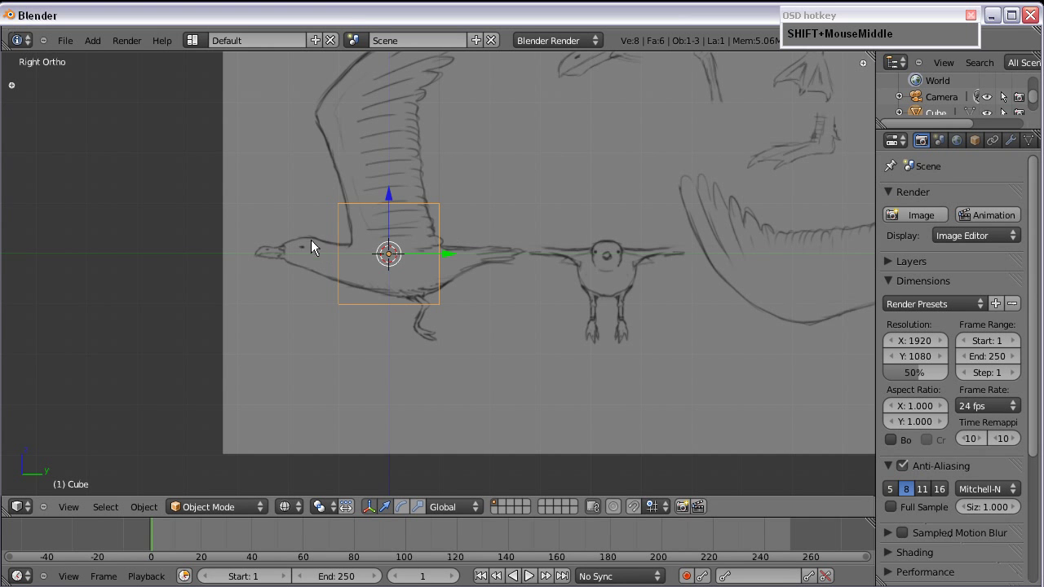
pyautogui.moveTo(296, 211)
pyautogui.mouseDown(button='middle')
pyautogui.moveTo(409, 319)
pyautogui.moveTo(413, 409)
pyautogui.moveTo(481, 424)
pyautogui.mouseUp(button='middle')
pyautogui.scroll(-3, 514, 404)
pyautogui.keyDown('shift'); pyautogui.scroll(2, 527, 289); pyautogui.keyUp('shift')
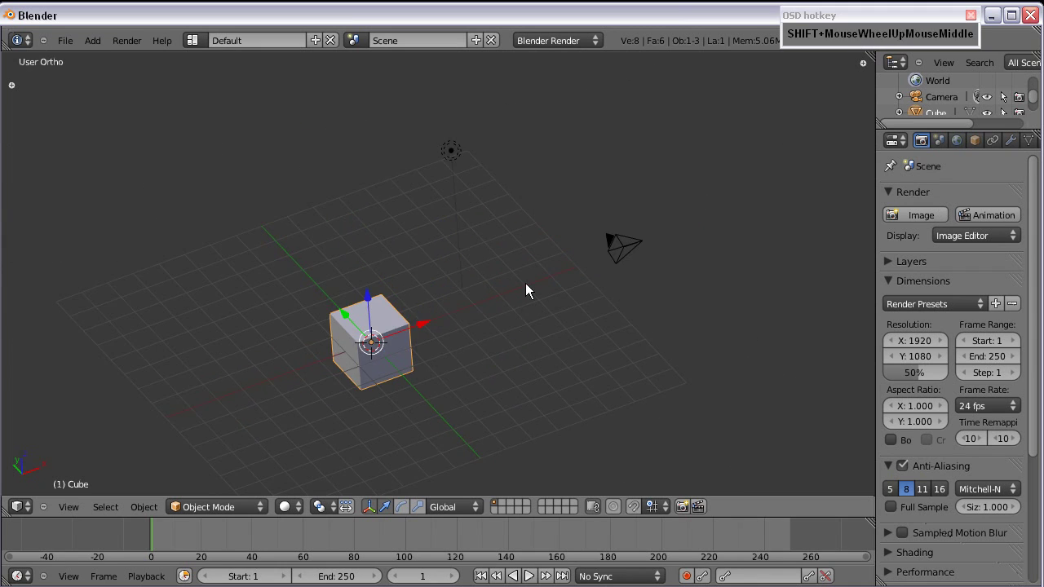
pyautogui.scroll(3, 422, 296)
pyautogui.keyDown('shift'); pyautogui.scroll(2, 426, 292); pyautogui.keyUp('shift')
pyautogui.moveTo(306, 319); pyautogui.dragTo(321, 306, button='middle')
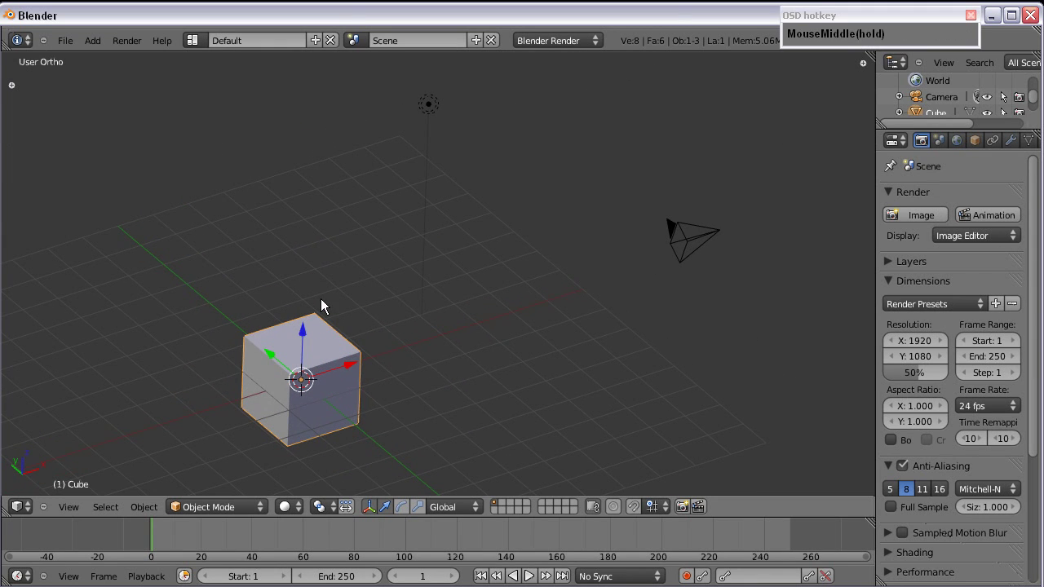
pyautogui.rightClick(677, 238)
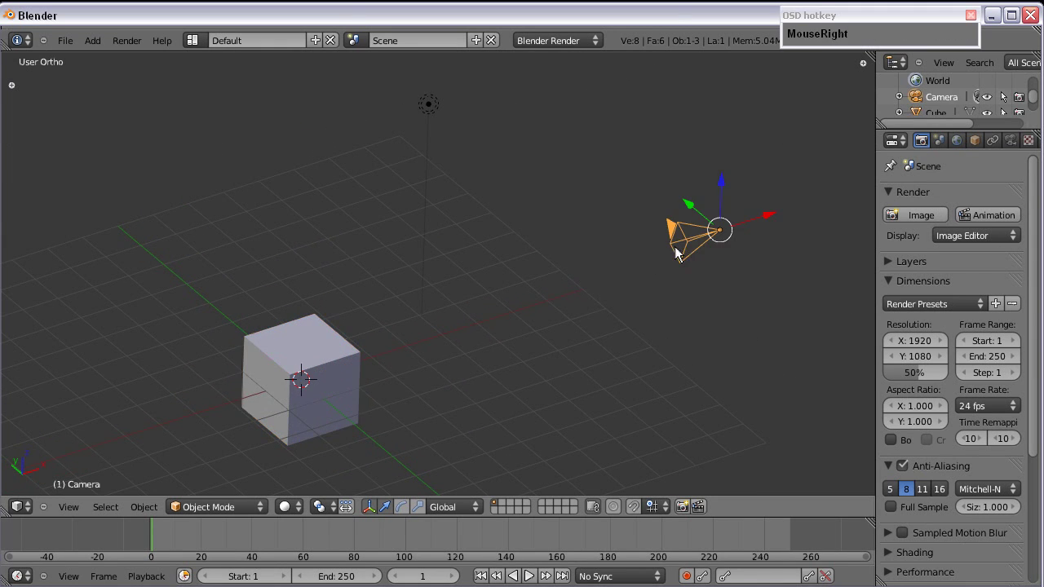
pyautogui.keyDown('shift'); pyautogui.rightClick(427, 104); pyautogui.keyUp('shift')
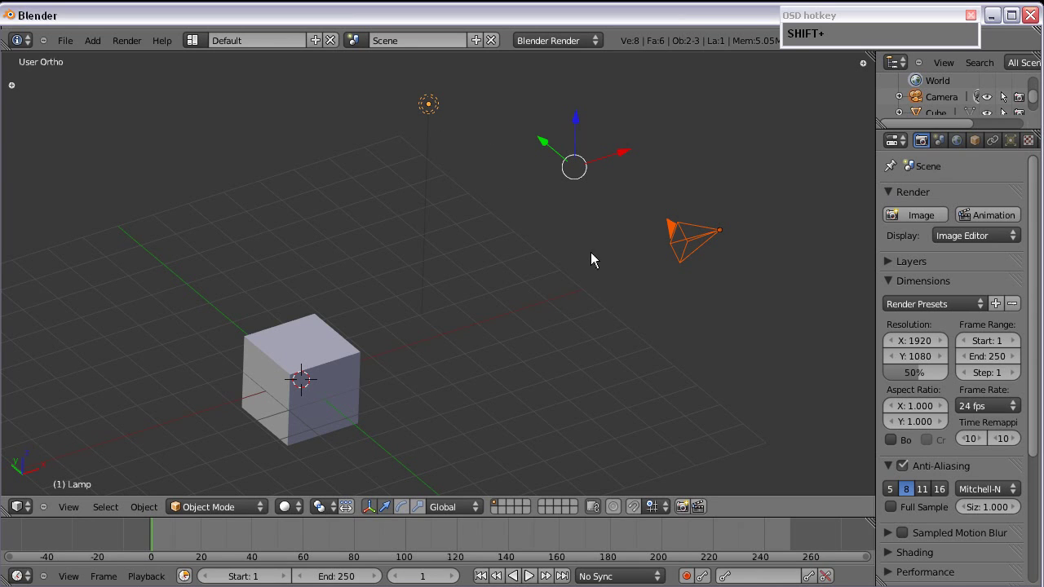
pyautogui.press('m')
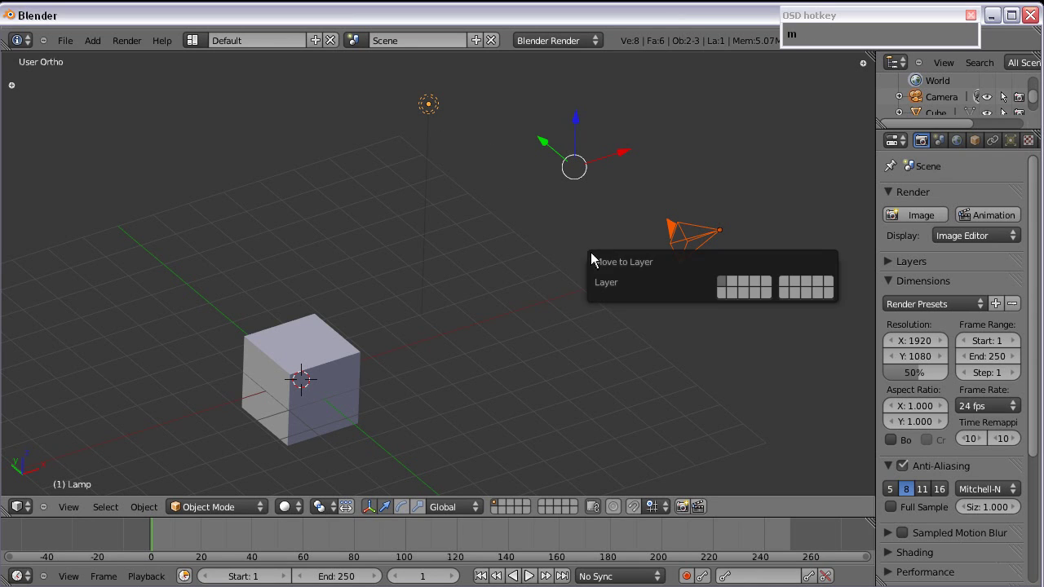
pyautogui.click(768, 282)
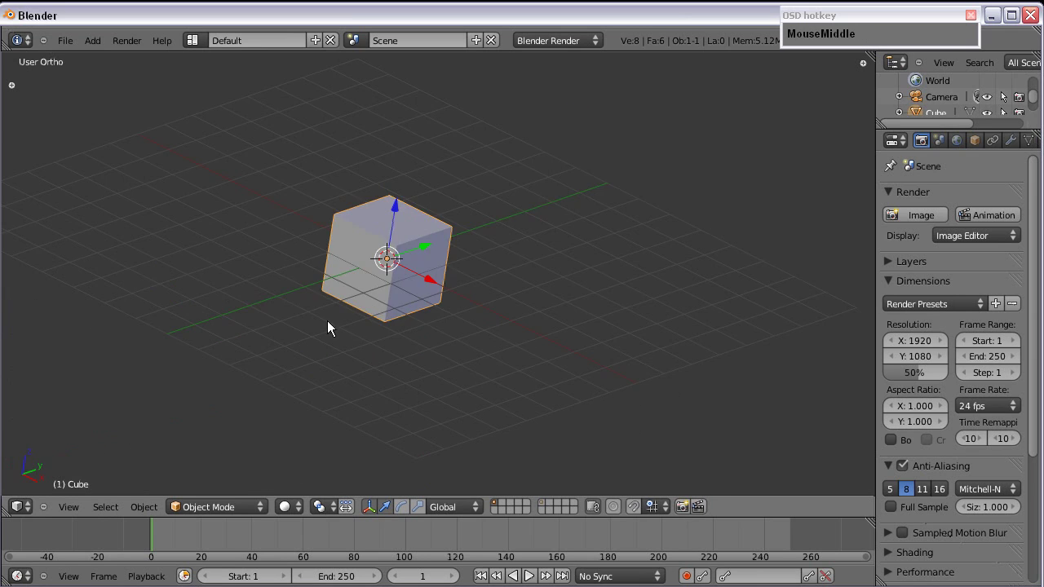
# Step: Delete the cube and add a mesh plane at the 3D cursor
pyautogui.moveTo(327, 320); pyautogui.dragTo(372, 331, button='middle')
pyautogui.scroll(2, 372, 331)
pyautogui.press('Delete')
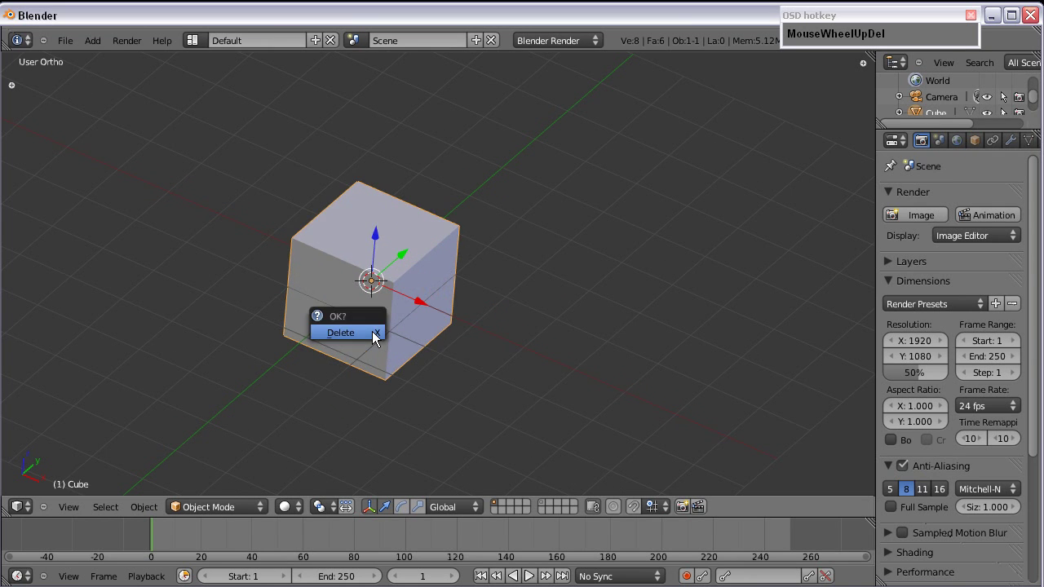
pyautogui.press('Return')
pyautogui.hotkey('shift', 'a')
pyautogui.click(434, 341)
pyautogui.keyDown('shift'); pyautogui.moveTo(386, 290); pyautogui.dragTo(426, 280, button='middle'); pyautogui.keyUp('shift')
pyautogui.scroll(2, 408, 274)
# Step: Enter Edit Mode and delete the plane's two vertices on the negative X side, leaving a single edge
pyautogui.press('Tab')
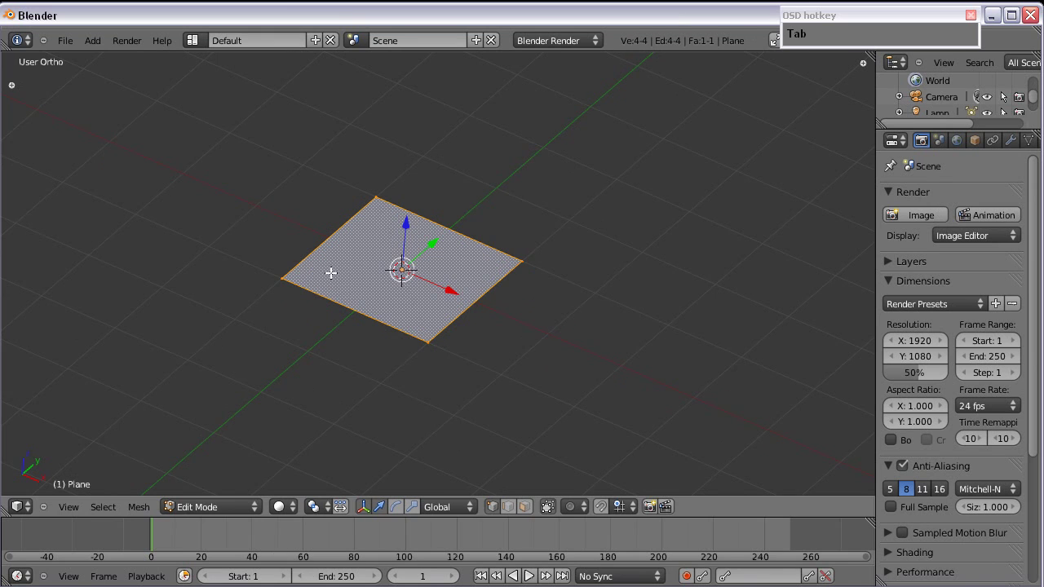
pyautogui.scroll(2, 559, 256)
pyautogui.click(559, 255)
pyautogui.rightClick(436, 372)
pyautogui.moveTo(252, 257); pyautogui.dragTo(364, 310, button='middle')
pyautogui.rightClick(353, 194)
pyautogui.scroll(-1, 396, 293)
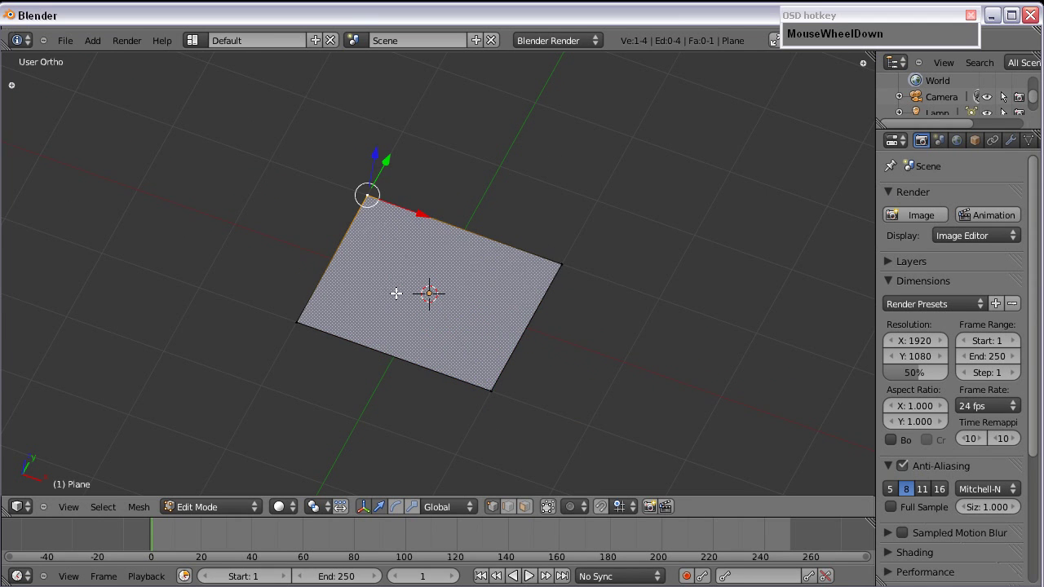
pyautogui.keyDown('shift'); pyautogui.rightClick(331, 315); pyautogui.keyUp('shift')
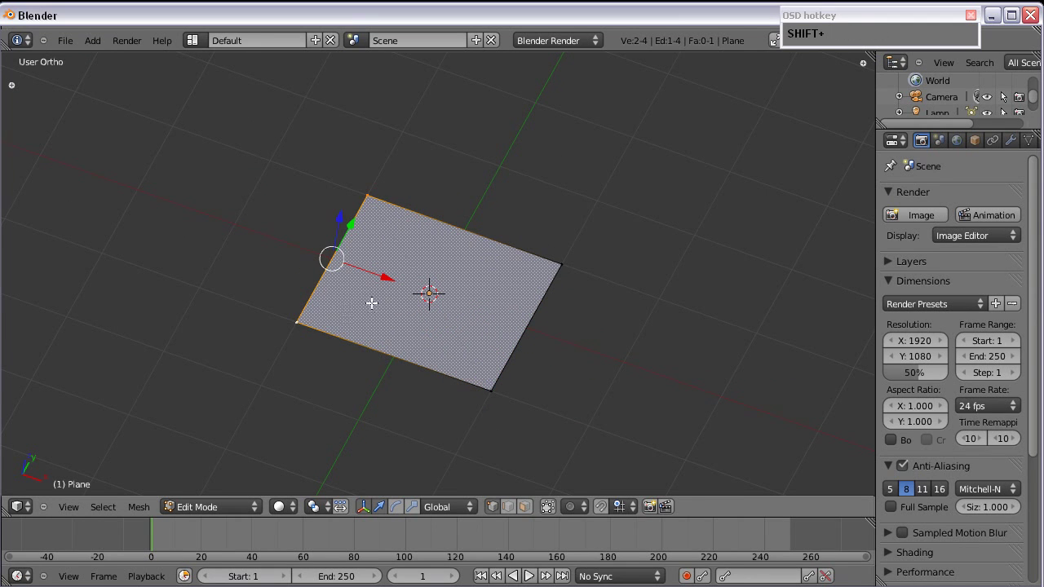
pyautogui.press('Delete')
pyautogui.press('Return')
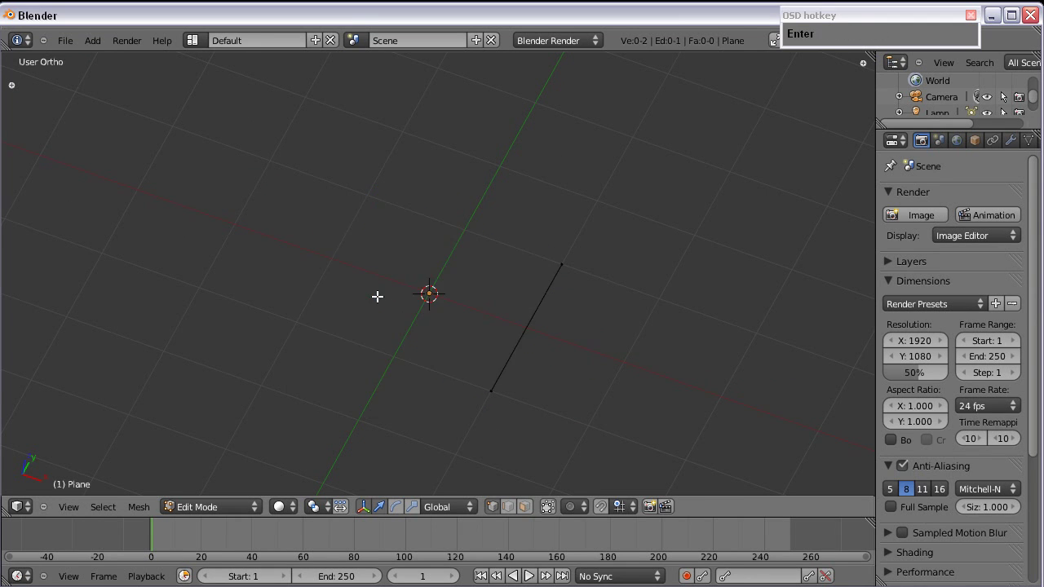
pyautogui.rightClick(498, 368)
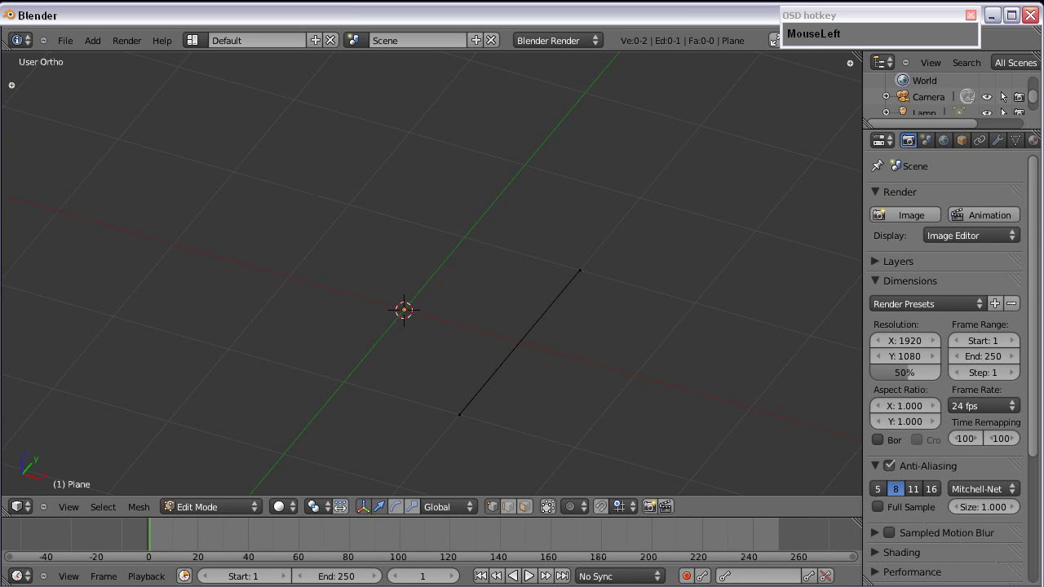
# Step: Add a Mirror modifier to the plane and inspect the mirrored edges in Object Mode
pyautogui.click(997, 139)
pyautogui.click(883, 216)
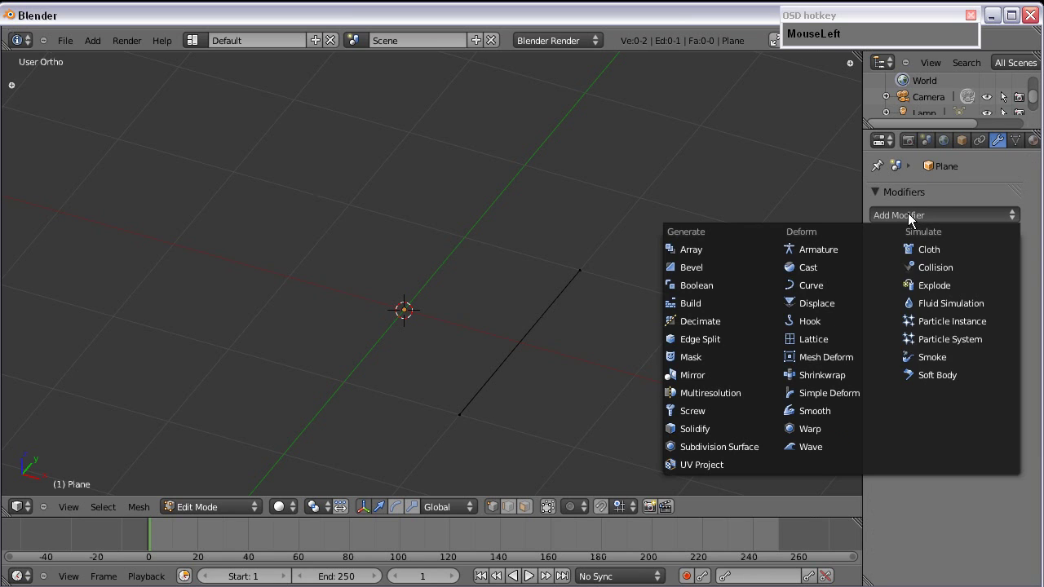
pyautogui.click(709, 375)
pyautogui.moveTo(559, 319); pyautogui.dragTo(464, 343, button='middle')
pyautogui.middleClick(448, 298)
pyautogui.press('Tab')
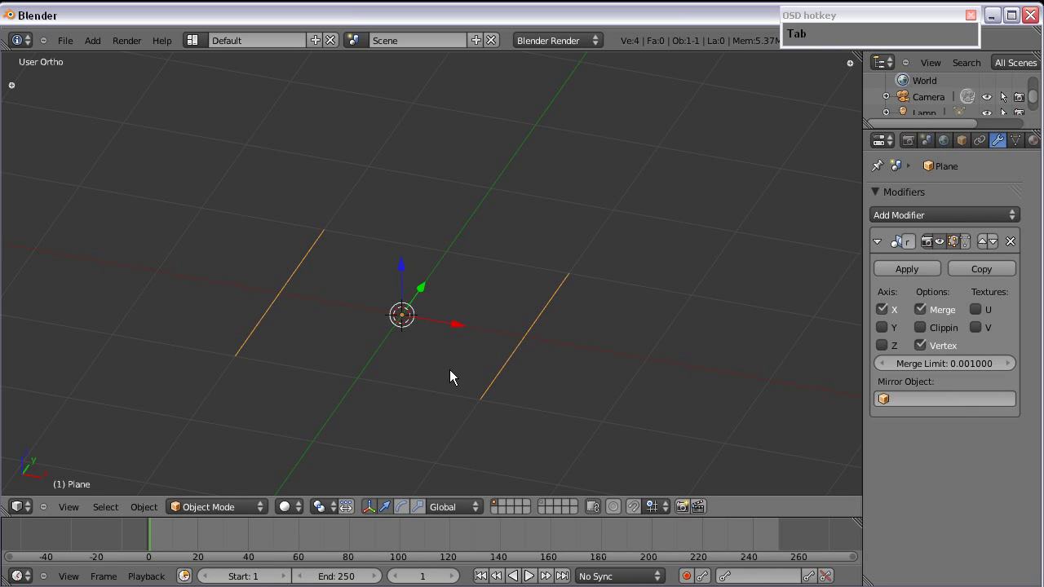
pyautogui.moveTo(407, 351); pyautogui.dragTo(353, 360, button='middle')
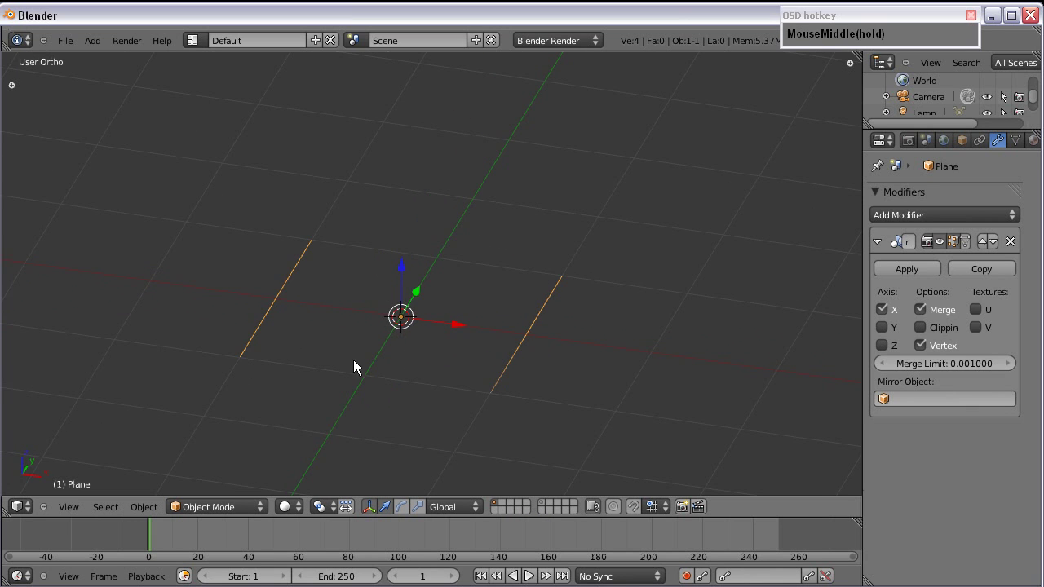
pyautogui.moveTo(501, 388); pyautogui.dragTo(658, 322, button='middle')
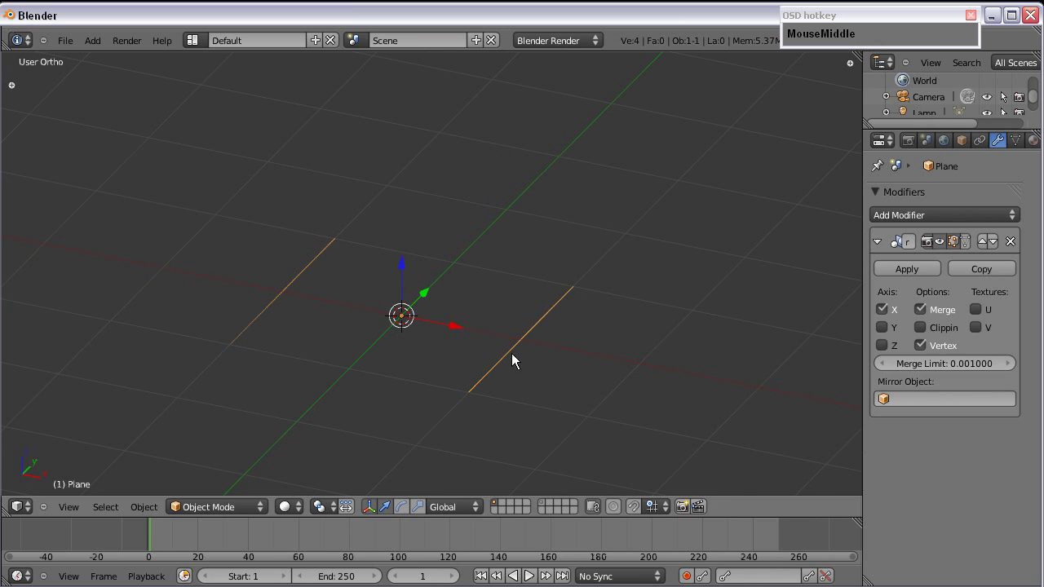
# Step: In Edit Mode's right view, scale down the whole edge and move it into the gull's head and neck area
pyautogui.press('Tab')
pyautogui.press('a')
pyautogui.press('KP_3')
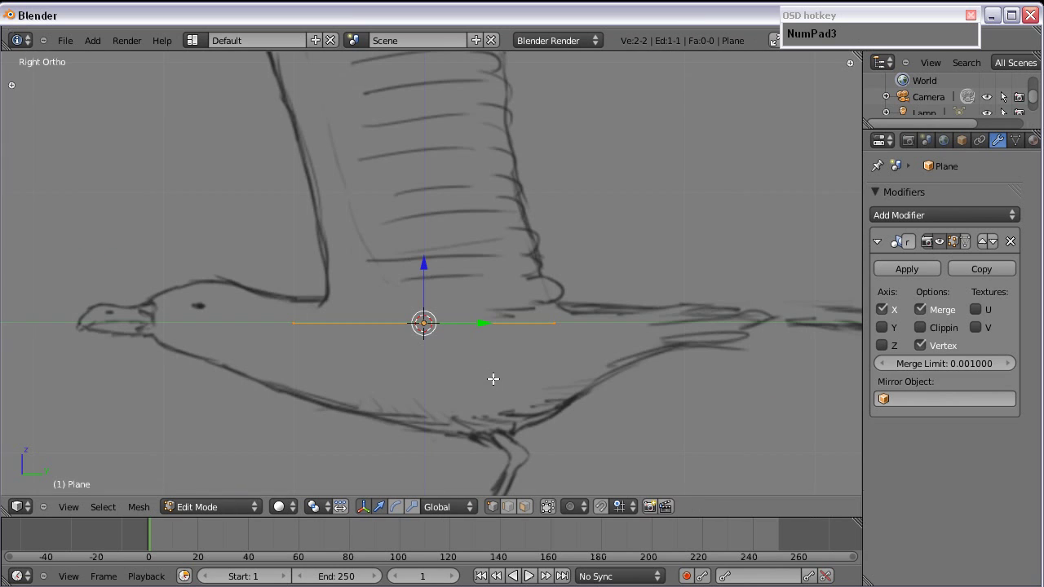
pyautogui.press('s')
pyautogui.click(472, 347)
pyautogui.keyDown('shift'); pyautogui.moveTo(474, 348); pyautogui.dragTo(559, 296, button='middle'); pyautogui.keyUp('shift')
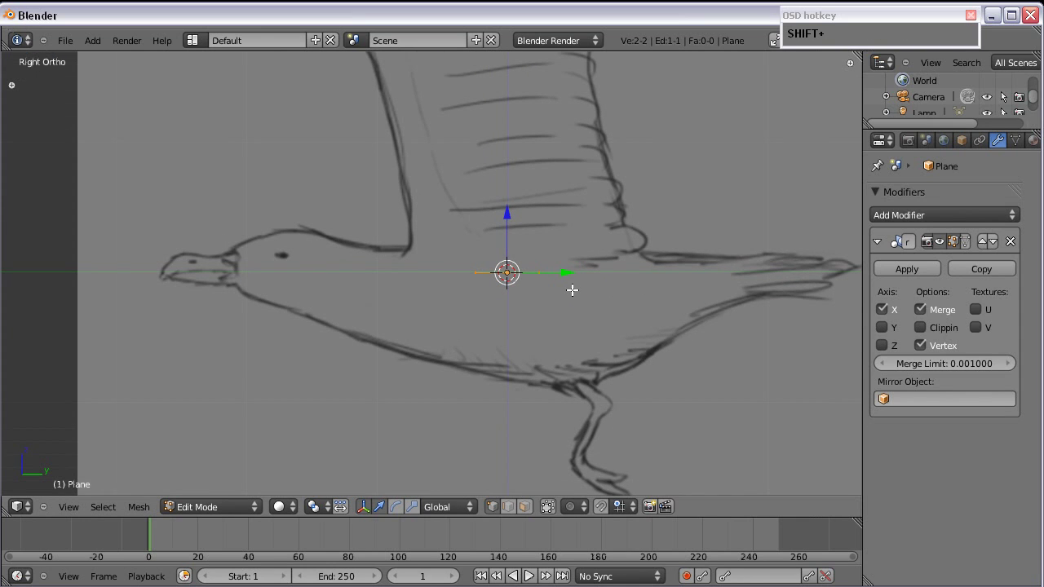
pyautogui.press('g')
pyautogui.click(405, 300)
# Step: Move one vertex to the top of the beak's base and the other just below it along the base line
pyautogui.scroll(2, 387, 295)
pyautogui.keyDown('shift'); pyautogui.moveTo(387, 295); pyautogui.dragTo(487, 287, button='middle'); pyautogui.keyUp('shift')
pyautogui.rightClick(487, 286)
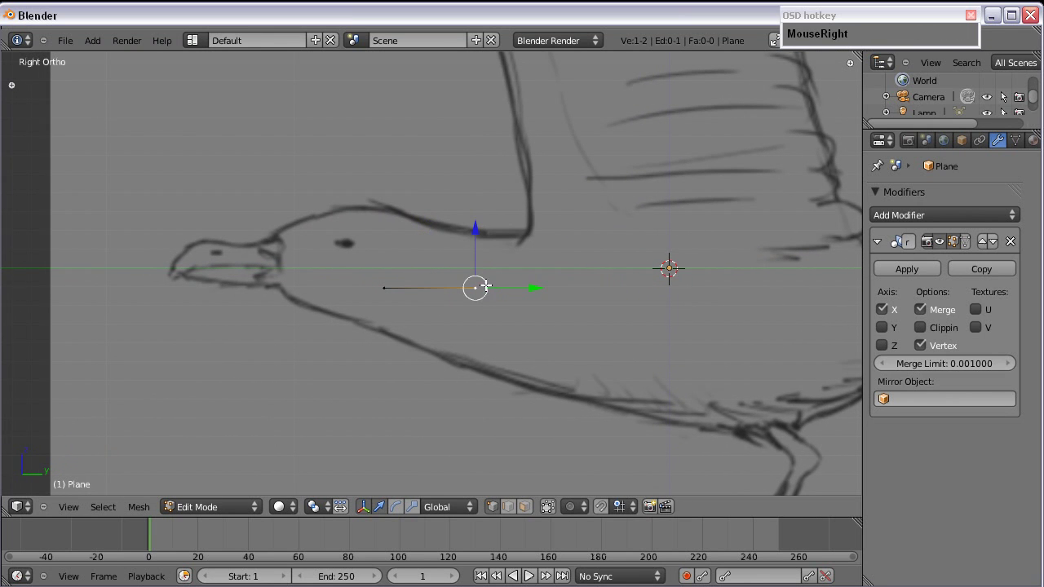
pyautogui.press('g')
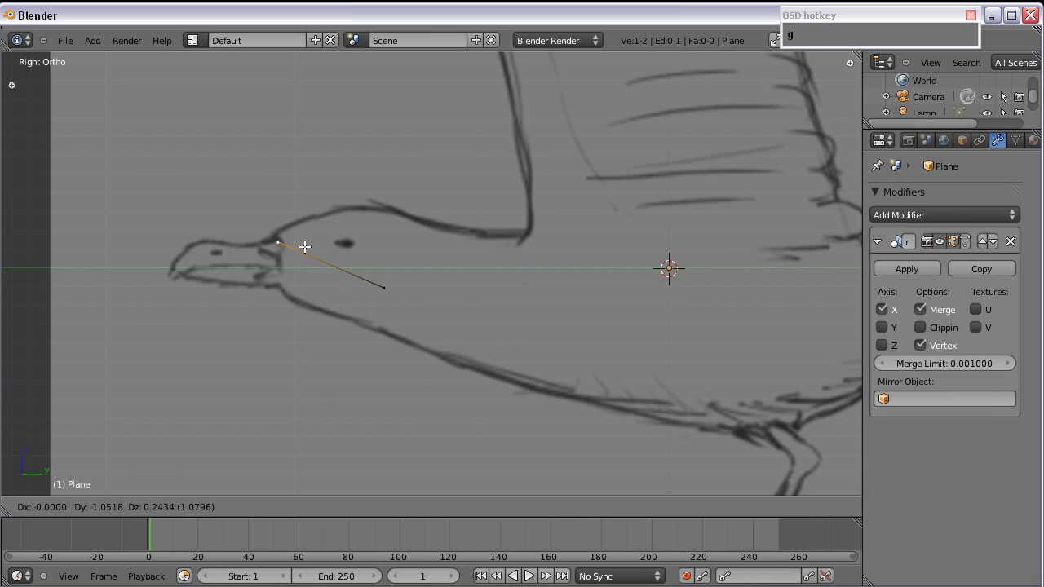
pyautogui.click(304, 244)
pyautogui.rightClick(382, 287)
pyautogui.press('g')
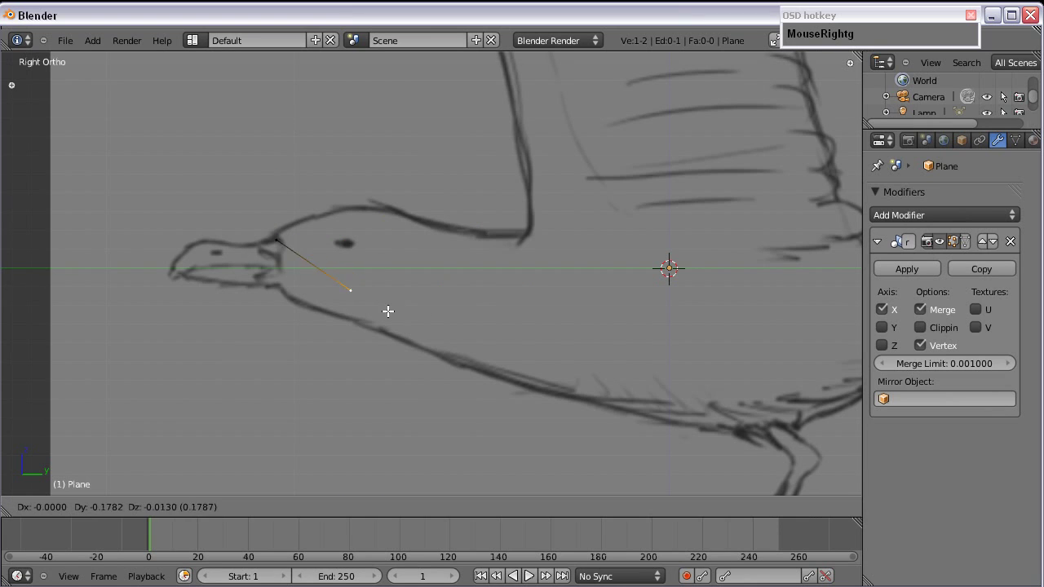
pyautogui.click(327, 274)
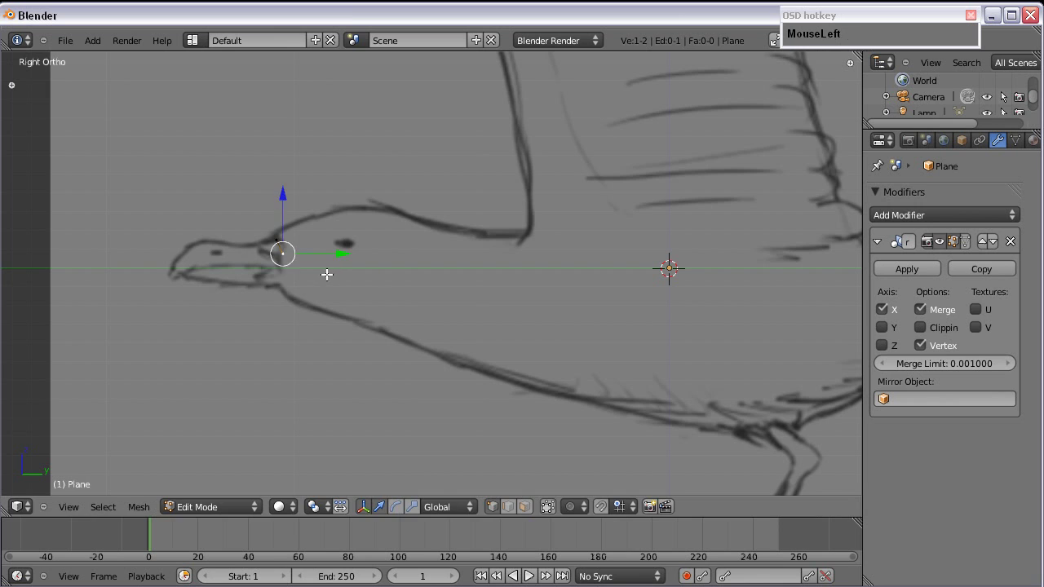
# Step: Extrude two more vertices down the beak's base line, ending at the underside where beak and throat meet
pyautogui.scroll(2, 326, 273)
pyautogui.keyDown('shift'); pyautogui.moveTo(229, 268); pyautogui.dragTo(357, 269, button='middle'); pyautogui.keyUp('shift')
pyautogui.press('e')
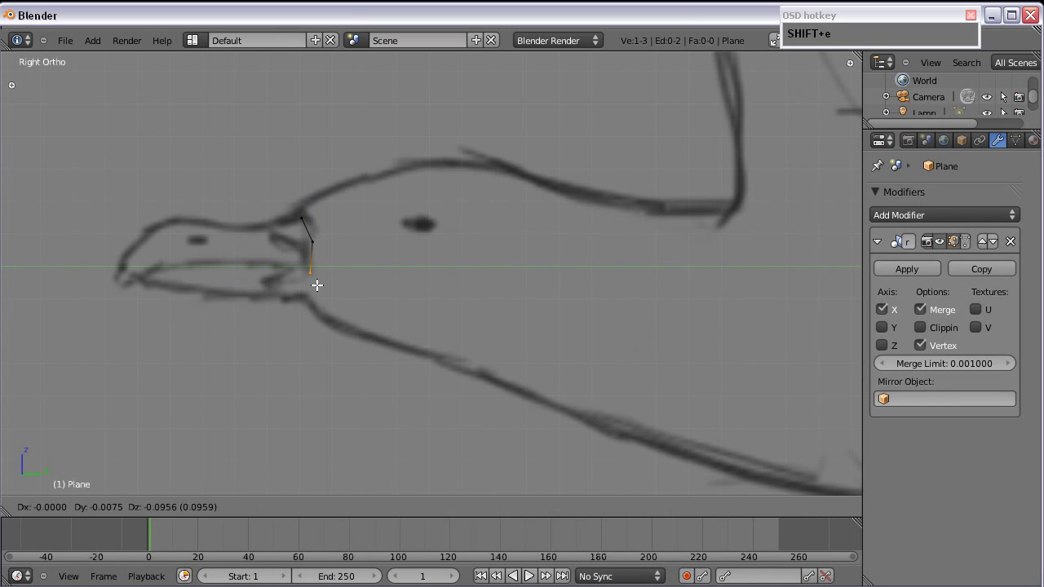
pyautogui.click(319, 287)
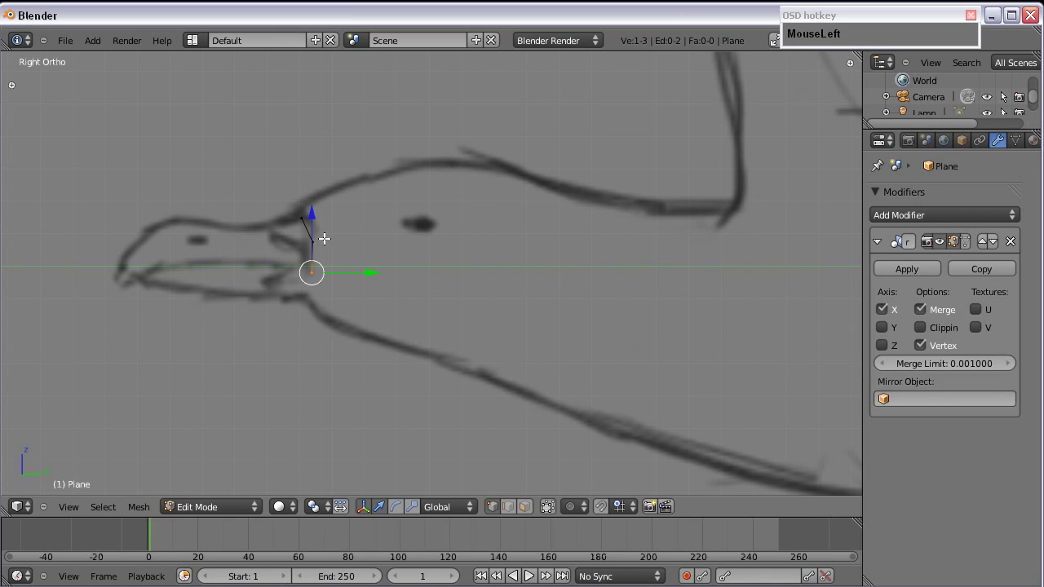
pyautogui.press('e')
pyautogui.click(299, 296)
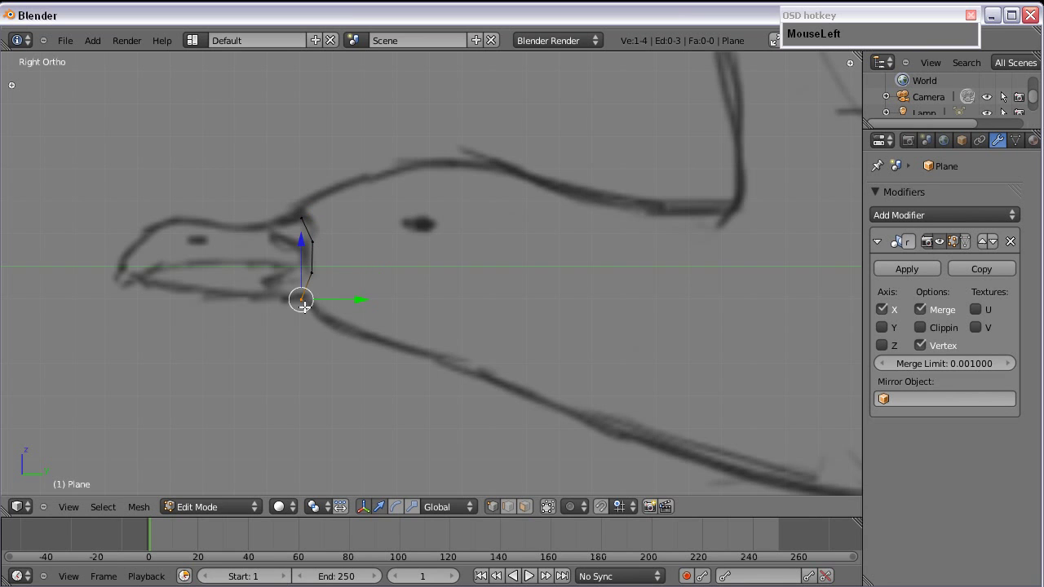
pyautogui.scroll(2, 336, 256)
pyautogui.scroll(-2, 337, 255)
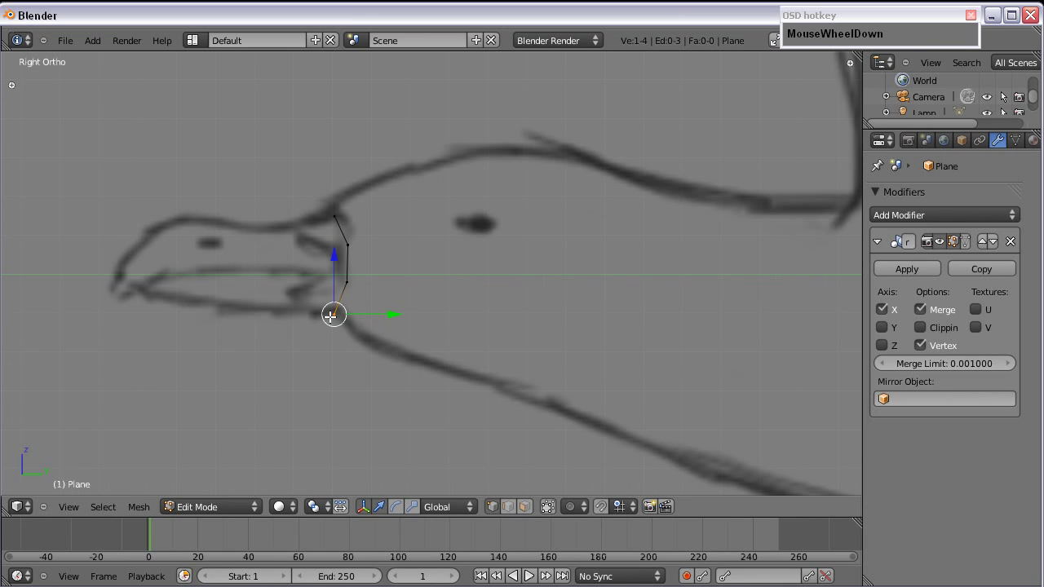
# Step: In front view, move the whole outline in toward the head and pull its top and bottom vertices slightly inward
pyautogui.press('KP_1')
pyautogui.moveTo(330, 317)
pyautogui.keyDown('shift'); pyautogui.mouseDown(button='middle')
pyautogui.moveTo(436, 315)
pyautogui.moveTo(659, 214)
pyautogui.mouseUp(button='middle'); pyautogui.keyUp('shift')
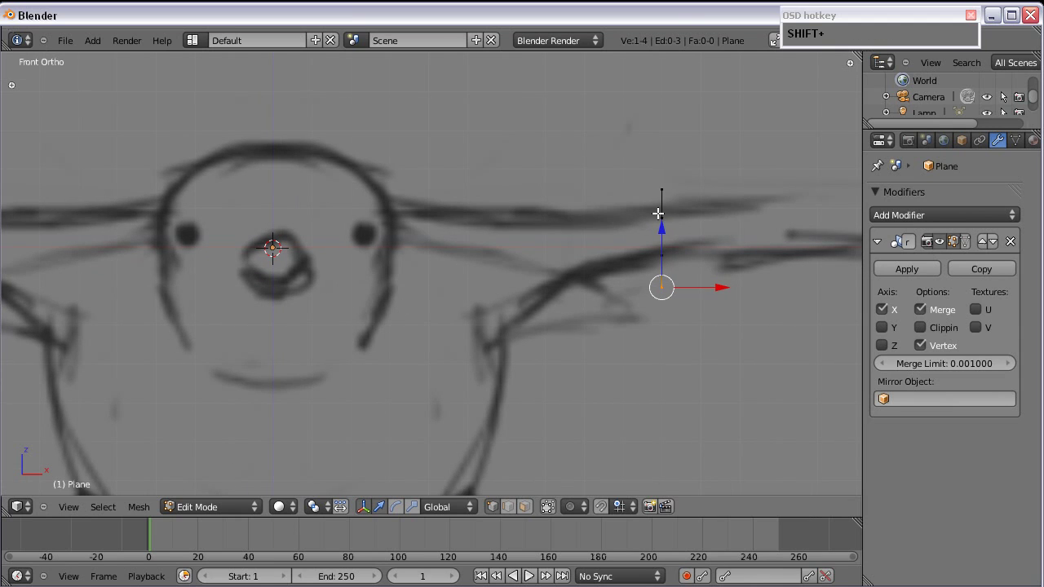
pyautogui.press('a')
pyautogui.press('a')
pyautogui.moveTo(692, 239); pyautogui.dragTo(419, 261)
pyautogui.rightClick(390, 194)
pyautogui.moveTo(414, 191)
pyautogui.mouseDown()
pyautogui.moveTo(384, 193)
pyautogui.moveTo(397, 199)
pyautogui.mouseUp()
pyautogui.click(389, 288)
pyautogui.moveTo(413, 287); pyautogui.dragTo(399, 291)
# Step: Move the whole outline further inward in front view so it sits at the side of the beak
pyautogui.press('KP_3')
pyautogui.press('KP_1')
pyautogui.press('a')
pyautogui.moveTo(400, 238); pyautogui.dragTo(330, 243)
pyautogui.scroll(-3, 297, 190)
pyautogui.scroll(3, 309, 258)
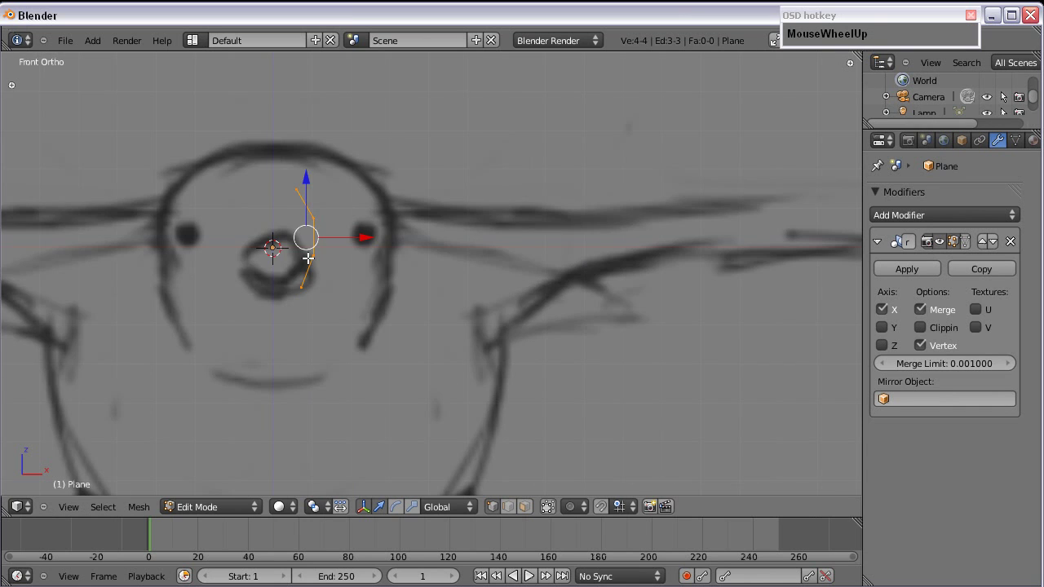
# Step: Adjust the outline's individual vertices in front view to round them around the side of the beak's base
pyautogui.press('KP_3')
pyautogui.press('KP_1')
pyautogui.rightClick(307, 287)
pyautogui.moveTo(326, 286); pyautogui.dragTo(314, 287)
pyautogui.rightClick(297, 190)
pyautogui.press('g')
pyautogui.click(303, 191)
pyautogui.rightClick(316, 216)
pyautogui.rightClick(330, 255)
pyautogui.moveTo(331, 255); pyautogui.dragTo(330, 256)
# Step: In right view, select the whole outline and extrude it straight back past the eye into the head
pyautogui.press('KP_3')
pyautogui.press('a')
pyautogui.press('a')
pyautogui.scroll(-1, 373, 270)
pyautogui.keyDown('shift'); pyautogui.moveTo(333, 264); pyautogui.dragTo(327, 261, button='middle'); pyautogui.keyUp('shift')
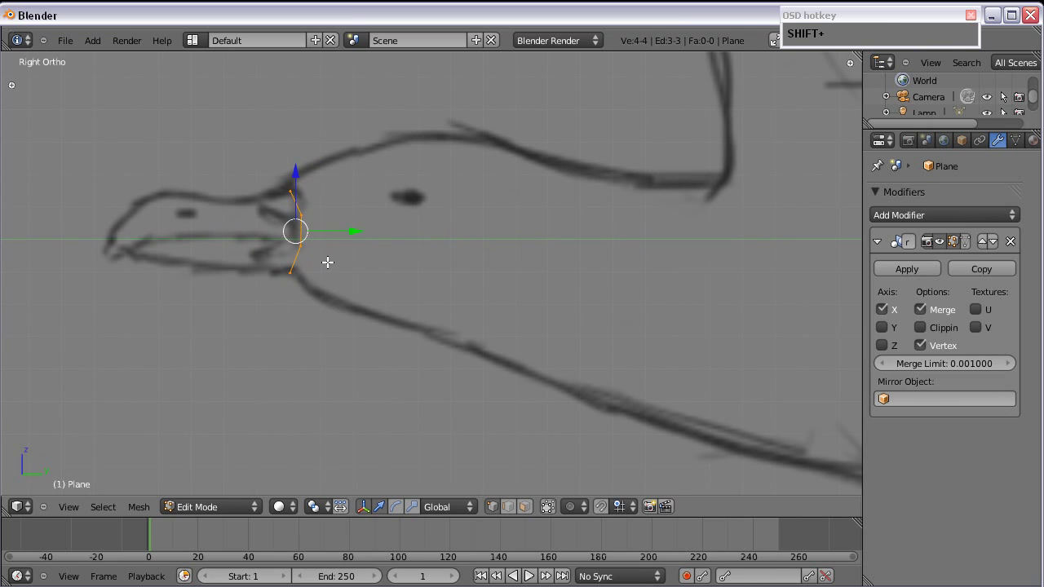
pyautogui.hotkey('shift', 'e')
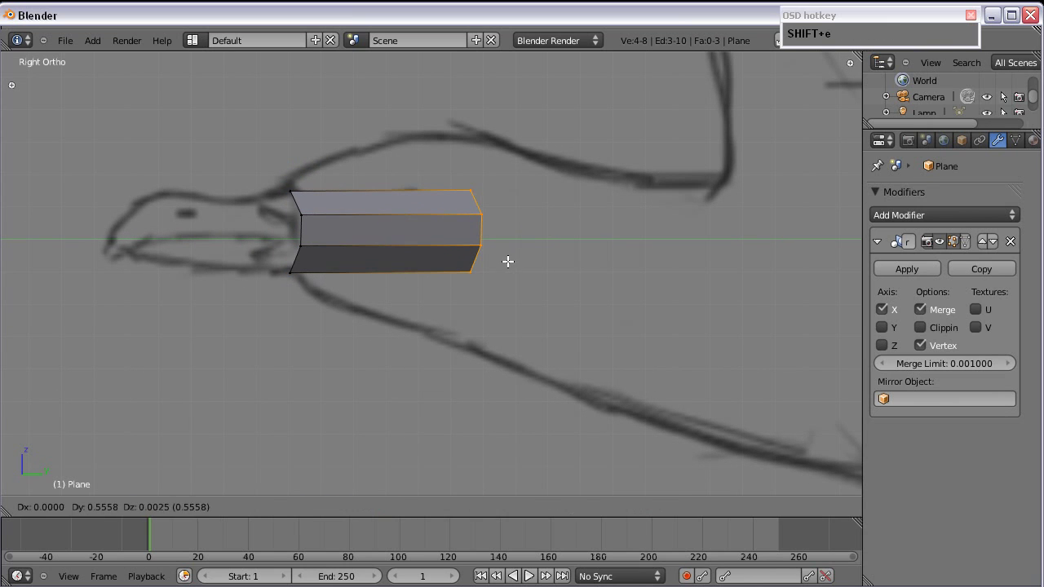
pyautogui.click(507, 261)
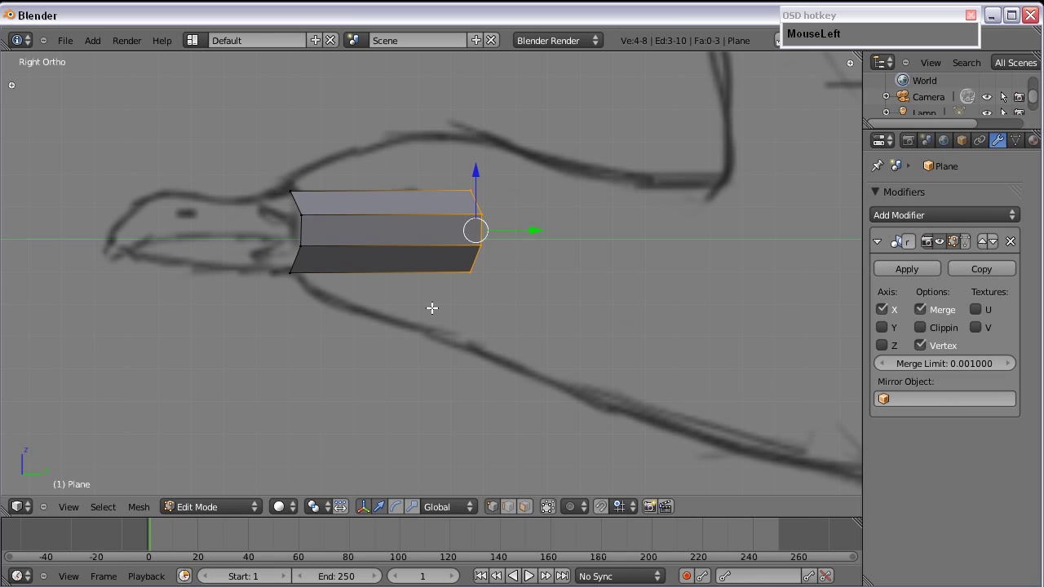
# Step: In wireframe display, move the extruded edge's top vertex onto the head's upper contour and the second one beside the eye
pyautogui.press('z')
pyautogui.rightClick(470, 191)
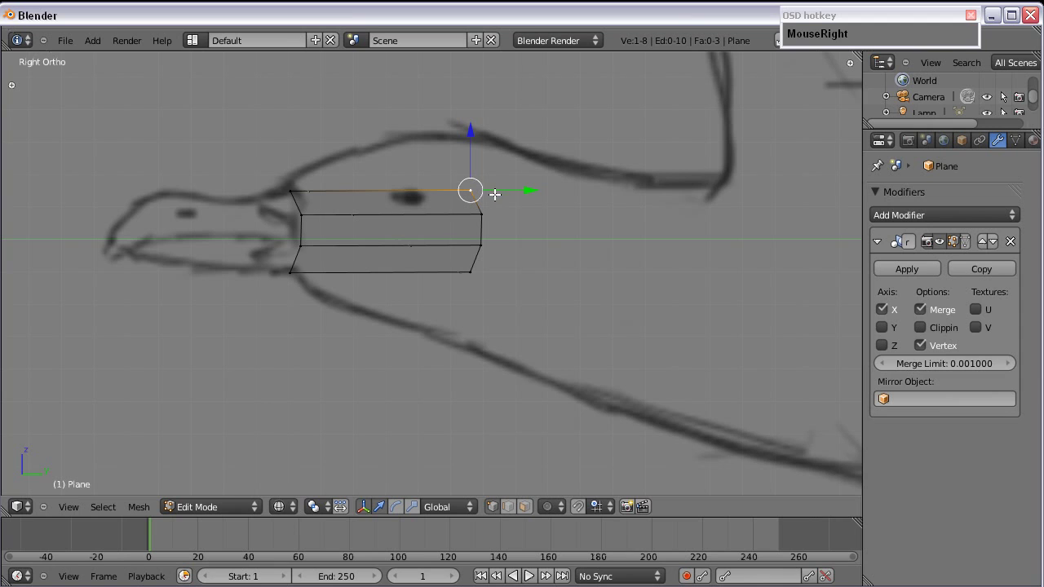
pyautogui.press('e')
pyautogui.click(454, 136)
pyautogui.rightClick(489, 216)
pyautogui.press('g')
pyautogui.click(423, 219)
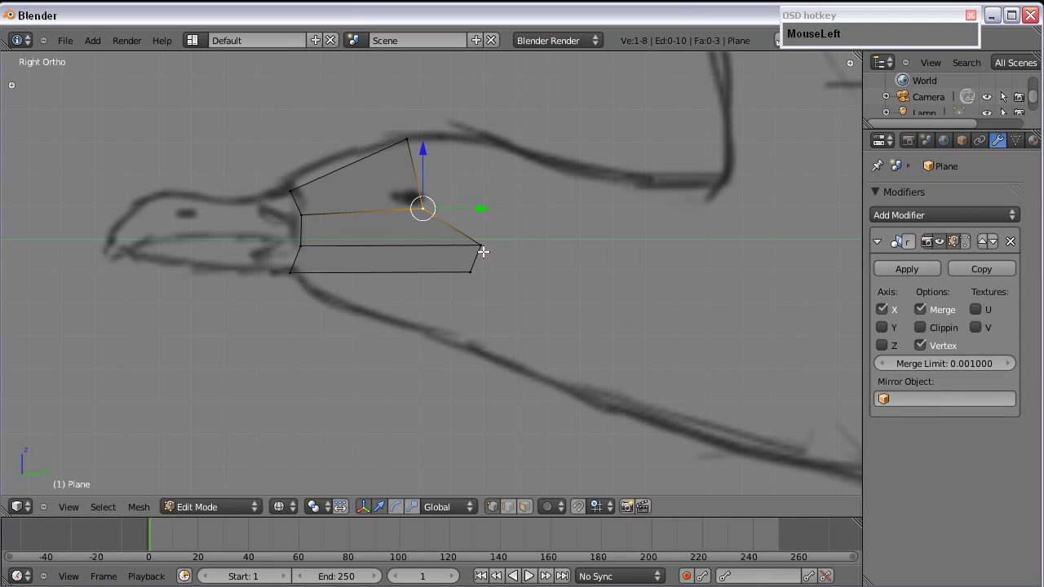
# Step: Move the extruded edge's bottom vertex onto the throat line and the one above it into an even curve
pyautogui.rightClick(480, 246)
pyautogui.press('g')
pyautogui.click(430, 261)
pyautogui.rightClick(464, 271)
pyautogui.press('g')
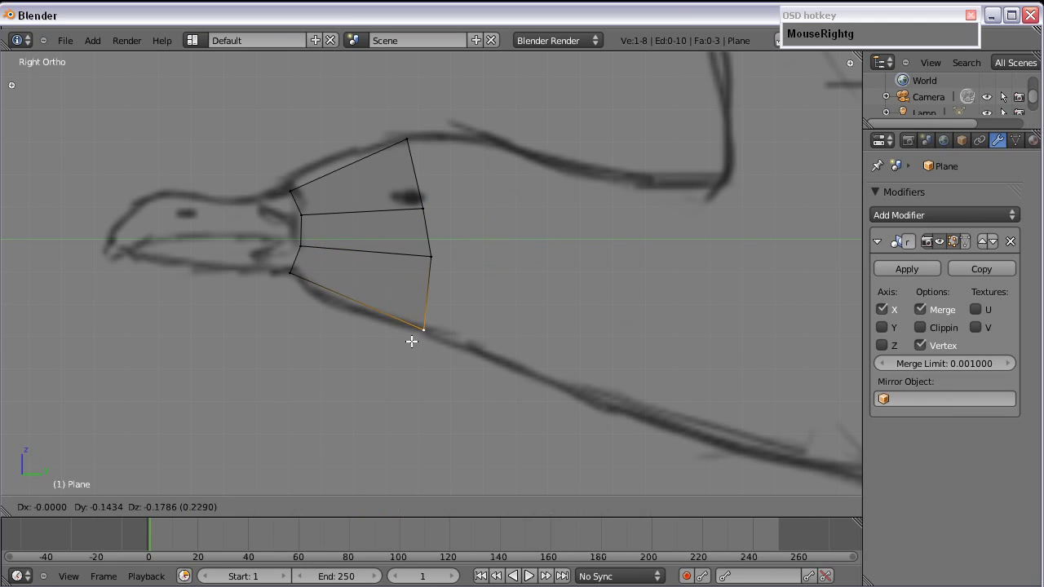
pyautogui.click(402, 337)
pyautogui.rightClick(430, 258)
pyautogui.press('g')
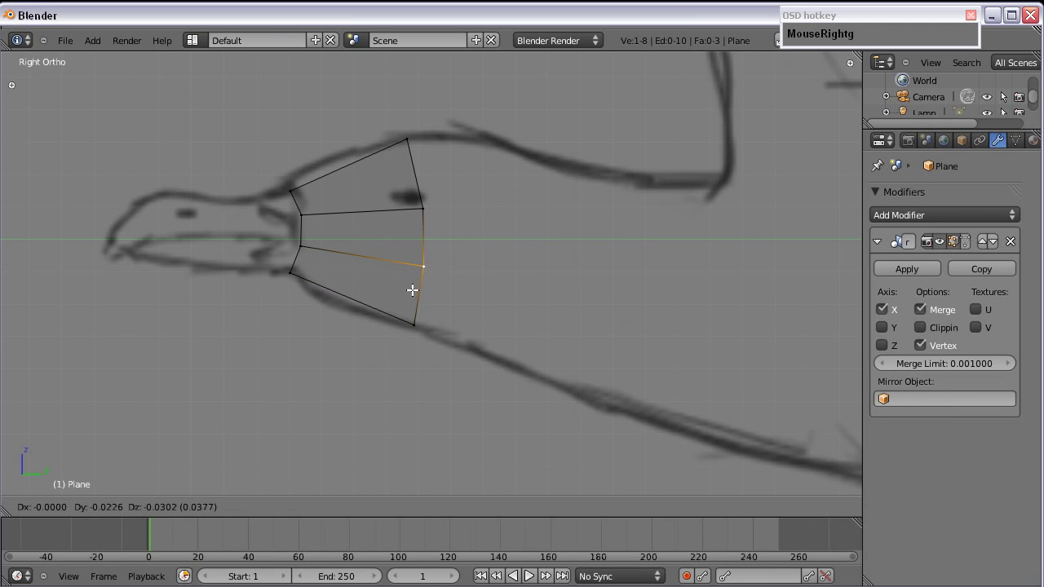
pyautogui.click(417, 275)
# Step: Select the four vertices of the edge loop at the eye and extrude them back toward the neck
pyautogui.rightClick(408, 141)
pyautogui.keyDown('shift'); pyautogui.rightClick(422, 209); pyautogui.keyUp('shift')
pyautogui.keyDown('shift'); pyautogui.rightClick(426, 266); pyautogui.keyUp('shift')
pyautogui.keyDown('shift'); pyautogui.rightClick(414, 324); pyautogui.keyUp('shift')
pyautogui.press('e')
pyautogui.click(552, 269)
# Step: Reposition the new loop's lower and middle vertices to follow the throat line and form an even curve
pyautogui.rightClick(530, 277)
pyautogui.press('g')
pyautogui.click(529, 299)
pyautogui.rightClick(522, 330)
pyautogui.press('g')
pyautogui.click(498, 356)
pyautogui.rightClick(522, 302)
pyautogui.press('g')
pyautogui.click(523, 308)
pyautogui.rightClick(530, 219)
pyautogui.press('g')
pyautogui.click(534, 221)
# Step: Select the four vertices of the rearmost loop and extrude them further back along the neck
pyautogui.rightClick(498, 356)
pyautogui.keyDown('shift'); pyautogui.rightClick(524, 293); pyautogui.keyUp('shift')
pyautogui.keyDown('shift'); pyautogui.rightClick(534, 217); pyautogui.keyUp('shift')
pyautogui.keyDown('shift'); pyautogui.rightClick(516, 147); pyautogui.keyUp('shift')
pyautogui.keyDown('shift'); pyautogui.moveTo(555, 226); pyautogui.dragTo(401, 184, button='middle'); pyautogui.keyUp('shift')
pyautogui.press('e')
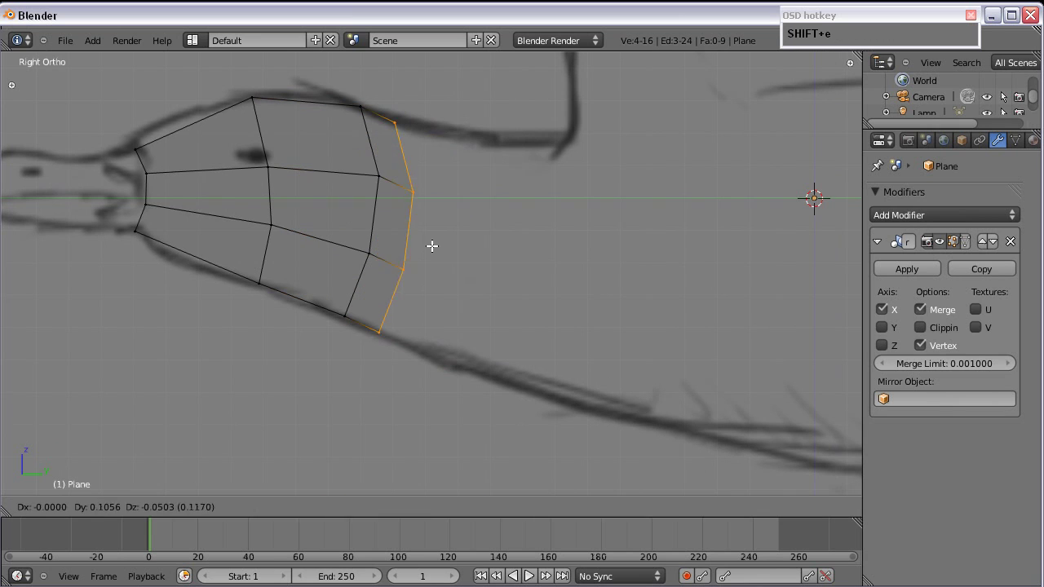
pyautogui.click(520, 276)
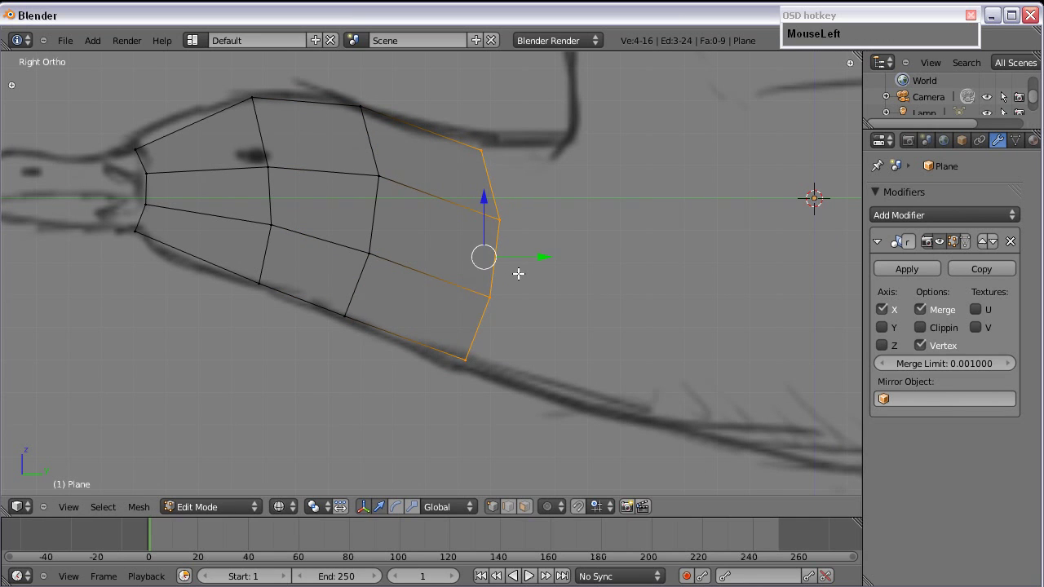
# Step: Move the new loop's bottom vertex back along the throat line and its top vertex onto the neck's upper contour
pyautogui.scroll(-1, 524, 224)
pyautogui.rightClick(470, 173)
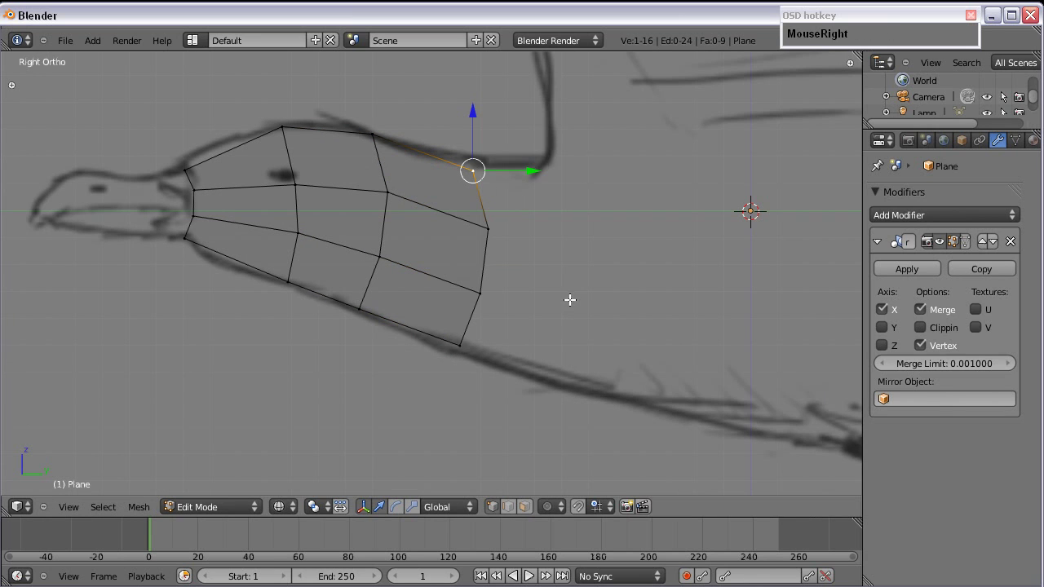
pyautogui.rightClick(459, 353)
pyautogui.press('g')
pyautogui.click(490, 360)
pyautogui.moveTo(474, 178); pyautogui.dragTo(480, 168, button='right')
pyautogui.click(478, 172)
# Step: In top view, select the vertex loop at eye level and move it outward to the side of the head
pyautogui.press('KP_7')
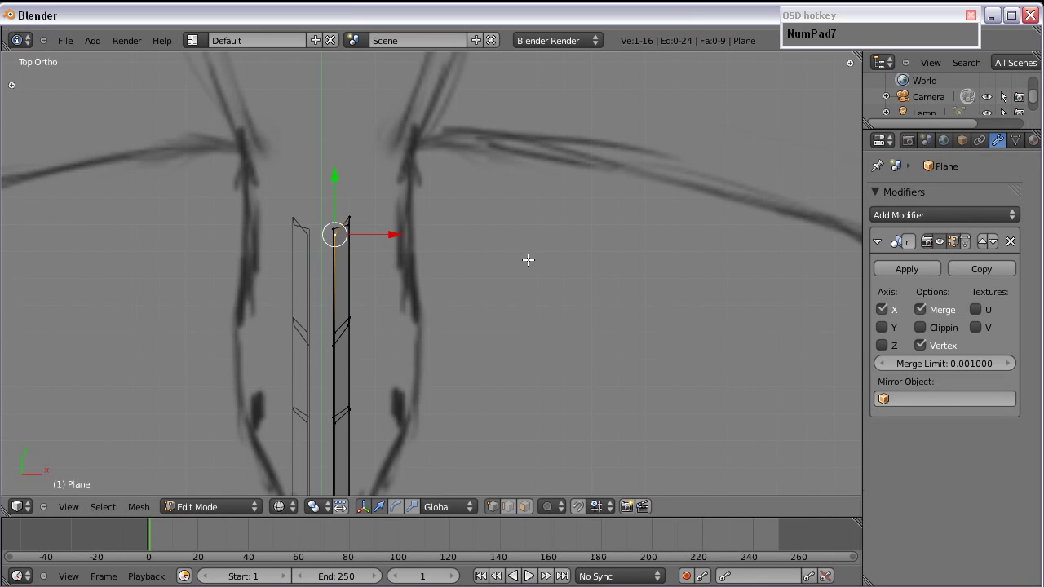
pyautogui.keyDown('shift'); pyautogui.moveTo(418, 320); pyautogui.dragTo(453, 166, button='middle'); pyautogui.keyUp('shift')
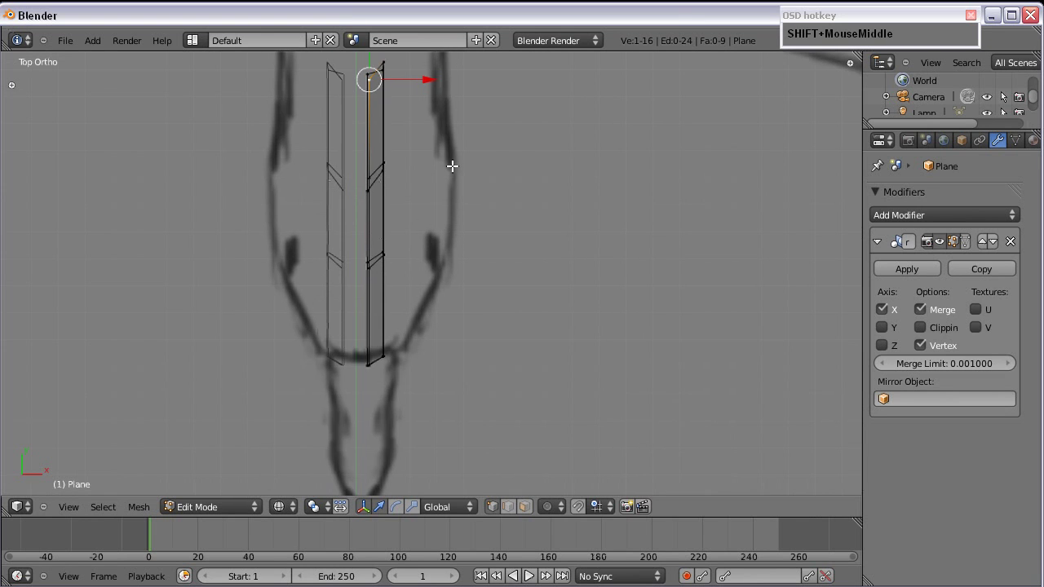
pyautogui.press('c')
pyautogui.click(373, 261)
pyautogui.press('a')
pyautogui.press('c')
pyautogui.click(381, 260)
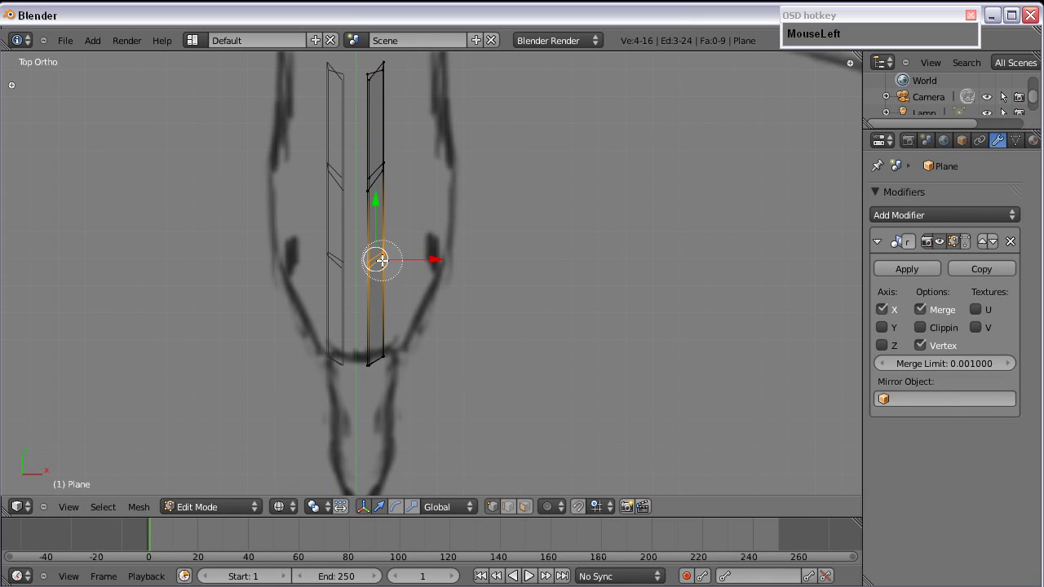
pyautogui.moveTo(405, 260); pyautogui.dragTo(471, 263, button='right')
# Step: Select the vertex loop behind the eye and move it outward onto the drawn side of the head
pyautogui.press('a')
pyautogui.press('c')
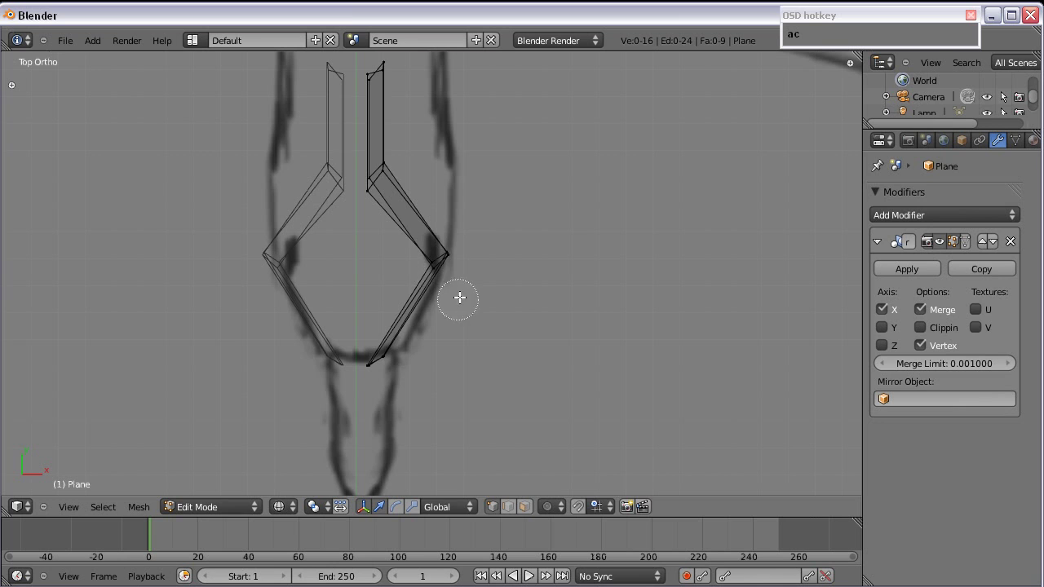
pyautogui.keyDown('shift'); pyautogui.moveTo(401, 214); pyautogui.dragTo(396, 242, button='middle'); pyautogui.keyUp('shift')
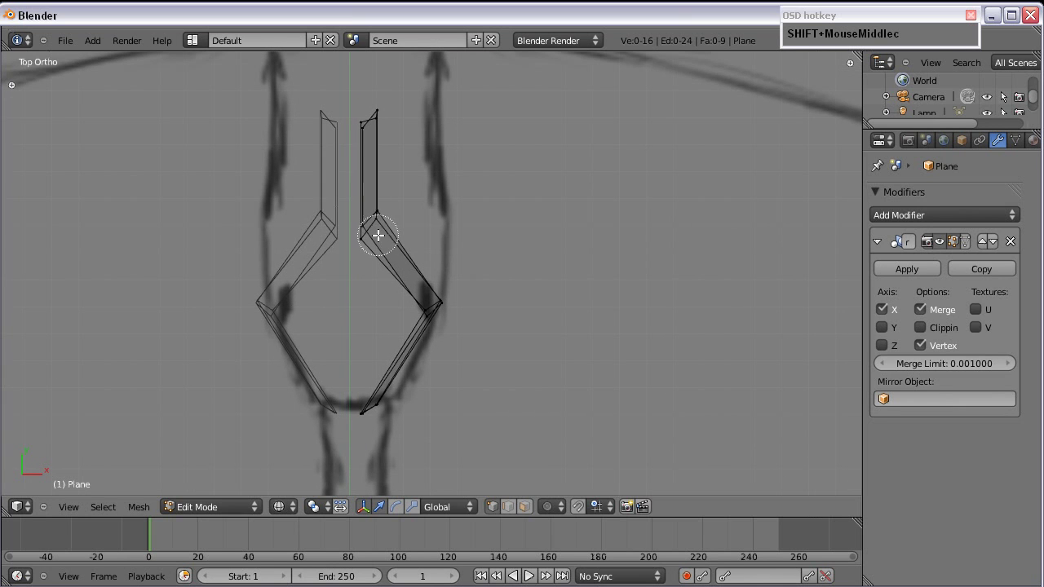
pyautogui.click(375, 221)
pyautogui.moveTo(396, 223); pyautogui.dragTo(471, 224)
# Step: Move the rearmost vertex loop outward onto the drawn side of the neck
pyautogui.keyDown('shift'); pyautogui.moveTo(384, 163); pyautogui.dragTo(392, 229, button='middle'); pyautogui.keyUp('shift')
pyautogui.press('c')
pyautogui.moveTo(374, 197)
pyautogui.mouseDown()
pyautogui.moveTo(392, 186)
pyautogui.moveTo(469, 183)
pyautogui.mouseUp()
pyautogui.rightClick(391, 185)
# Step: Select the rearmost neck loop in top view and extrude it back toward the front of the wing
pyautogui.press('a')
pyautogui.press('c')
pyautogui.click(371, 191)
pyautogui.rightClick(391, 182)
pyautogui.keyDown('shift'); pyautogui.moveTo(470, 181); pyautogui.dragTo(402, 223, button='middle'); pyautogui.keyUp('shift')
pyautogui.press('e')
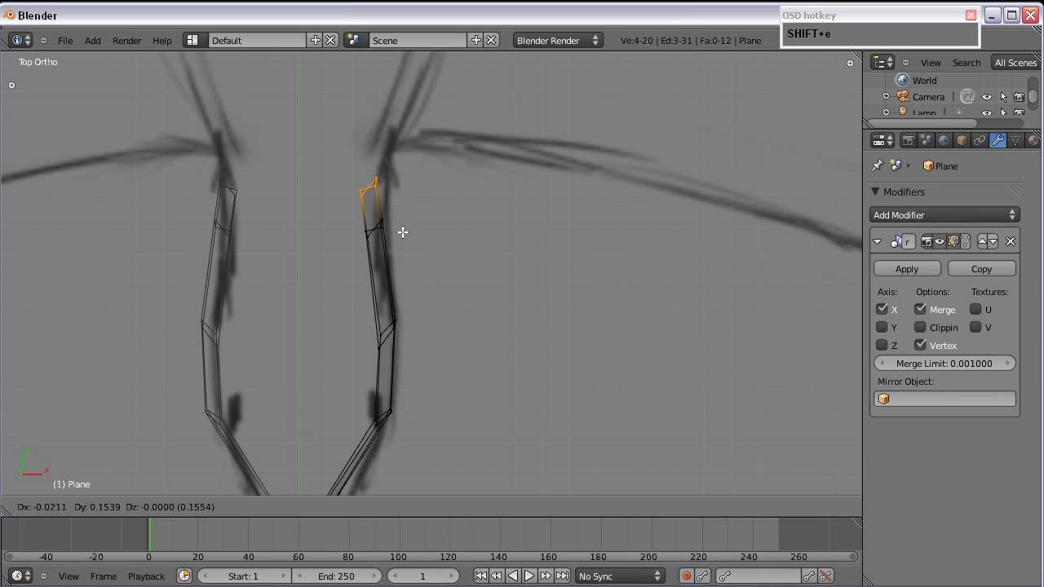
pyautogui.click(416, 205)
# Step: Move the vertices along the top of the head and neck inward toward the mirror's centre line
pyautogui.keyDown('shift'); pyautogui.moveTo(397, 332); pyautogui.dragTo(373, 354, button='middle'); pyautogui.keyUp('shift')
pyautogui.rightClick(417, 220)
pyautogui.press('g')
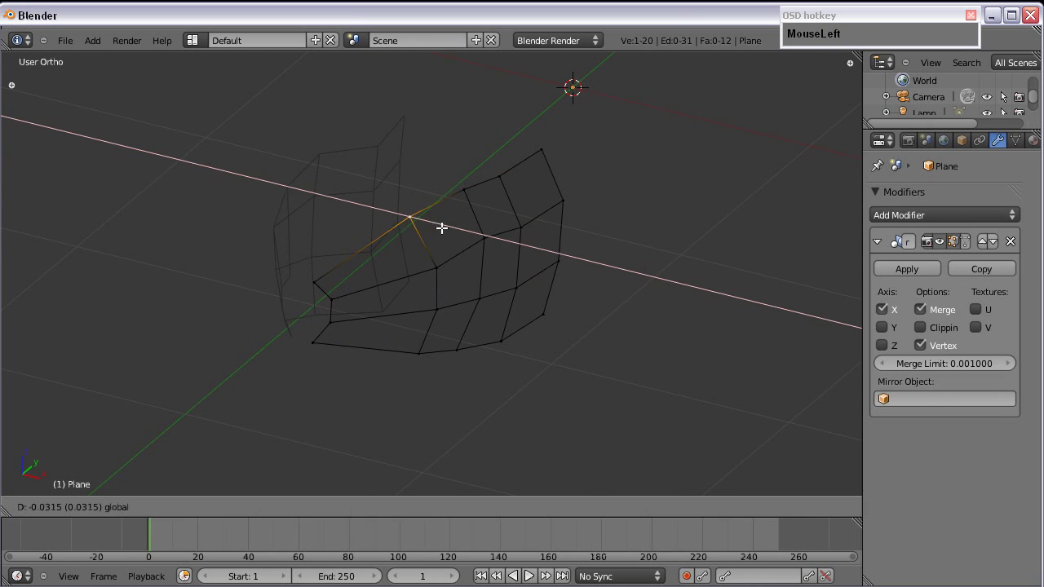
pyautogui.click(479, 193)
pyautogui.moveTo(485, 195); pyautogui.dragTo(492, 169)
pyautogui.rightClick(496, 170)
pyautogui.rightClick(540, 151)
pyautogui.moveTo(563, 158); pyautogui.dragTo(510, 147)
# Step: Orbit to the underside and move the lower vertices from the neck to the beak's base toward the centre line
pyautogui.moveTo(489, 212); pyautogui.dragTo(461, 306, button='middle')
pyautogui.rightClick(487, 350)
pyautogui.keyDown('shift'); pyautogui.rightClick(514, 374); pyautogui.keyUp('shift')
pyautogui.moveTo(526, 363); pyautogui.dragTo(496, 371)
pyautogui.rightClick(420, 279)
pyautogui.keyDown('shift'); pyautogui.rightClick(394, 252); pyautogui.keyUp('shift')
pyautogui.moveTo(461, 263); pyautogui.dragTo(441, 267)
pyautogui.rightClick(314, 215)
pyautogui.click(336, 202)
# Step: Collapse the Mirror modifier, add a Subdivision Surface modifier and check the smoothed head in solid shading
pyautogui.click(880, 240)
pyautogui.click(884, 215)
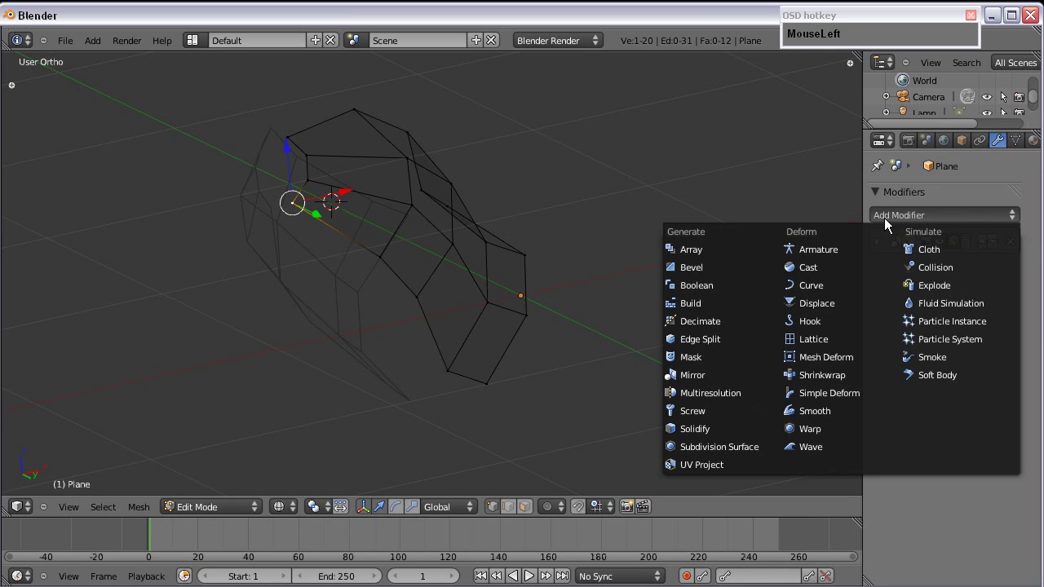
pyautogui.click(723, 447)
pyautogui.moveTo(497, 255)
pyautogui.mouseDown(button='middle')
pyautogui.moveTo(459, 282)
pyautogui.moveTo(401, 240)
pyautogui.moveTo(367, 259)
pyautogui.moveTo(448, 302)
pyautogui.moveTo(416, 306)
pyautogui.mouseUp(button='middle')
pyautogui.press('Tab')
pyautogui.press('z')
pyautogui.press('Tab')
pyautogui.press('Tab')
pyautogui.press('Tab')
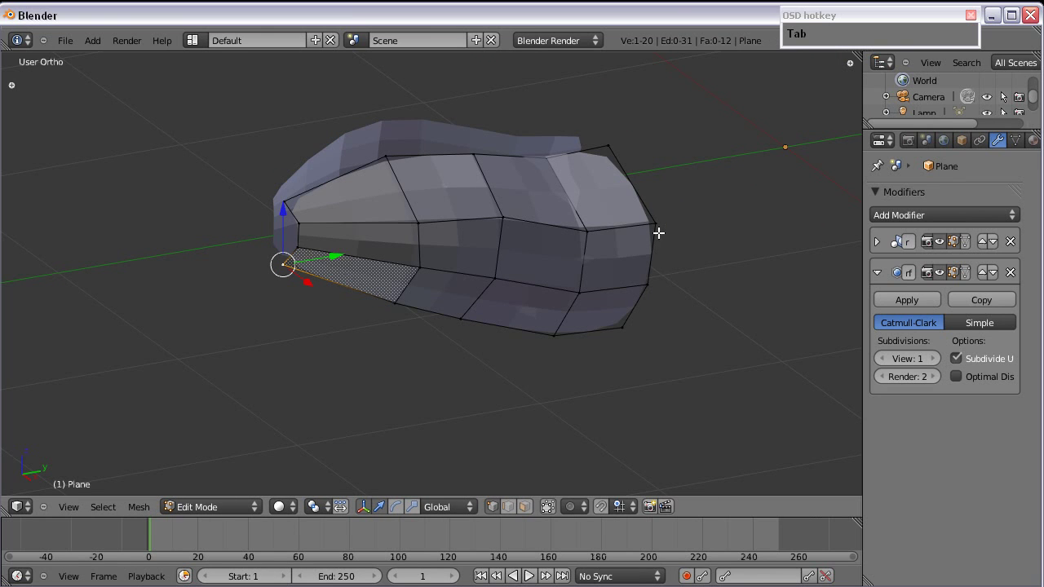
# Step: In wireframe right view, extrude the middle edge of the neck's rear end twice backward along the body
pyautogui.rightClick(655, 225)
pyautogui.press('z')
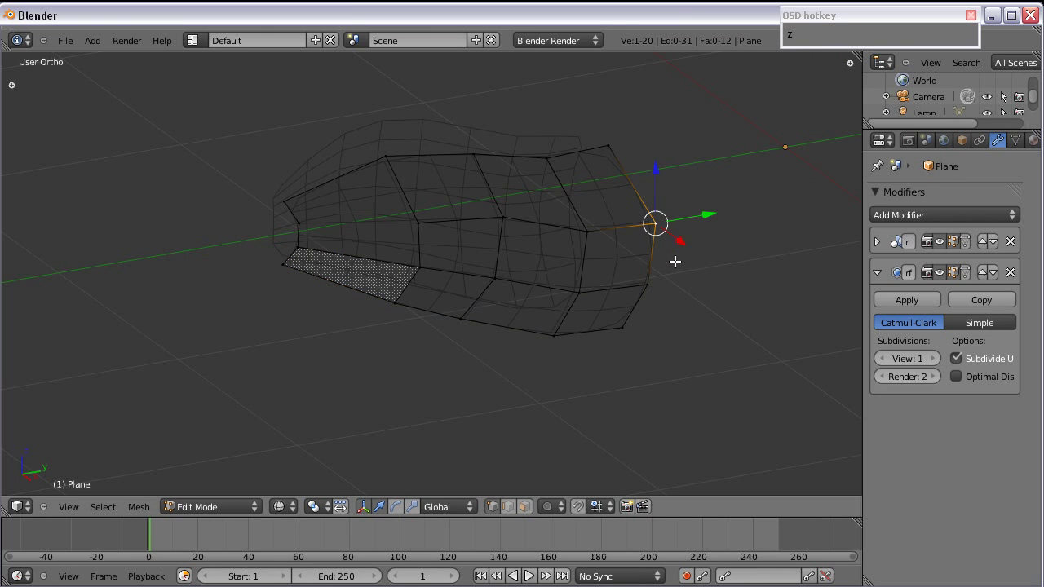
pyautogui.click(325, 153)
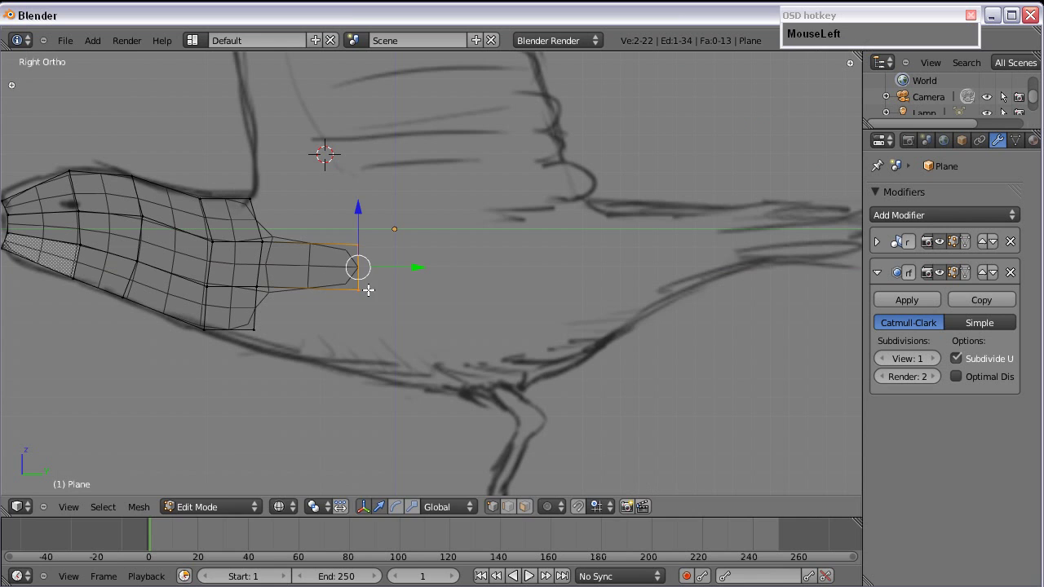
pyautogui.press('e')
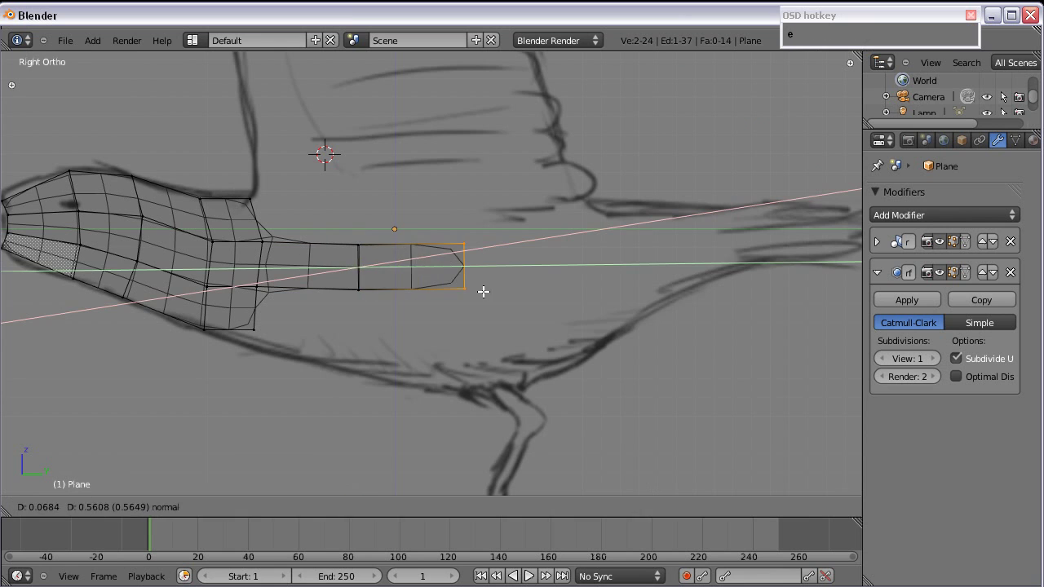
pyautogui.click(504, 291)
# Step: In top view, move the newly extruded side vertices across the body and align them with its drawn outline
pyautogui.moveTo(504, 291); pyautogui.dragTo(446, 334, button='middle')
pyautogui.scroll(-4, 449, 265)
pyautogui.press('KP_7')
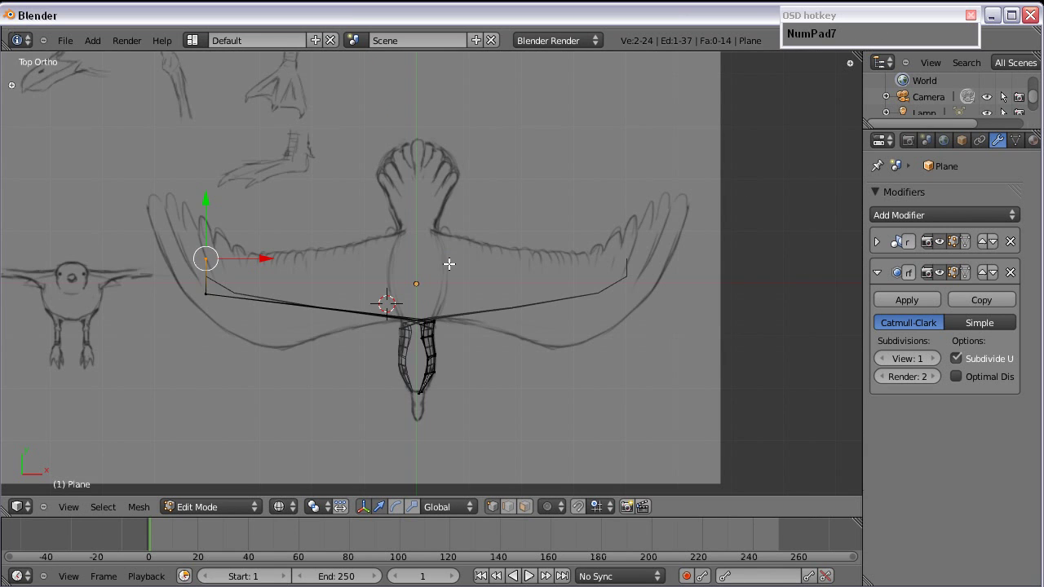
pyautogui.press('c')
pyautogui.moveTo(215, 292)
pyautogui.mouseDown()
pyautogui.moveTo(208, 289)
pyautogui.moveTo(477, 293)
pyautogui.mouseUp()
pyautogui.scroll(5, 457, 290)
pyautogui.keyDown('shift'); pyautogui.moveTo(443, 287); pyautogui.dragTo(427, 212, button='middle'); pyautogui.keyUp('shift')
pyautogui.press('a')
pyautogui.press('c')
pyautogui.moveTo(415, 221); pyautogui.dragTo(434, 202)
pyautogui.keyDown('shift'); pyautogui.moveTo(432, 204); pyautogui.dragTo(426, 304, button='middle'); pyautogui.keyUp('shift')
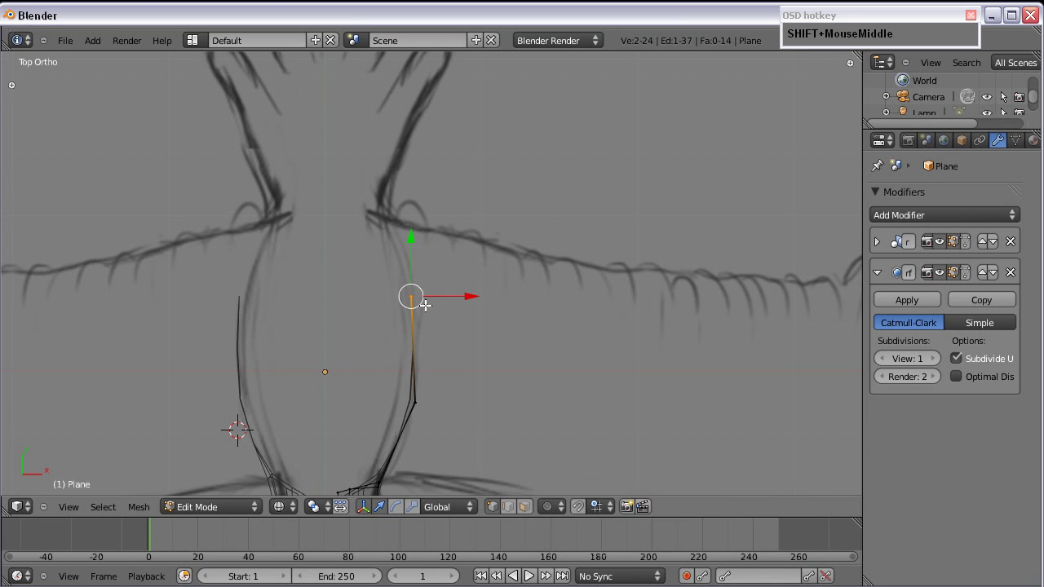
# Step: Extrude the side strip once more toward the tail and adjust its vertices' heights in right view to widen the strip
pyautogui.press('e')
pyautogui.click(421, 268)
pyautogui.press('KP_3')
pyautogui.rightClick(303, 288)
pyautogui.press('g')
pyautogui.click(318, 325)
pyautogui.rightClick(412, 298)
pyautogui.press('g')
pyautogui.click(409, 318)
pyautogui.rightClick(409, 249)
pyautogui.press('g')
pyautogui.click(411, 251)
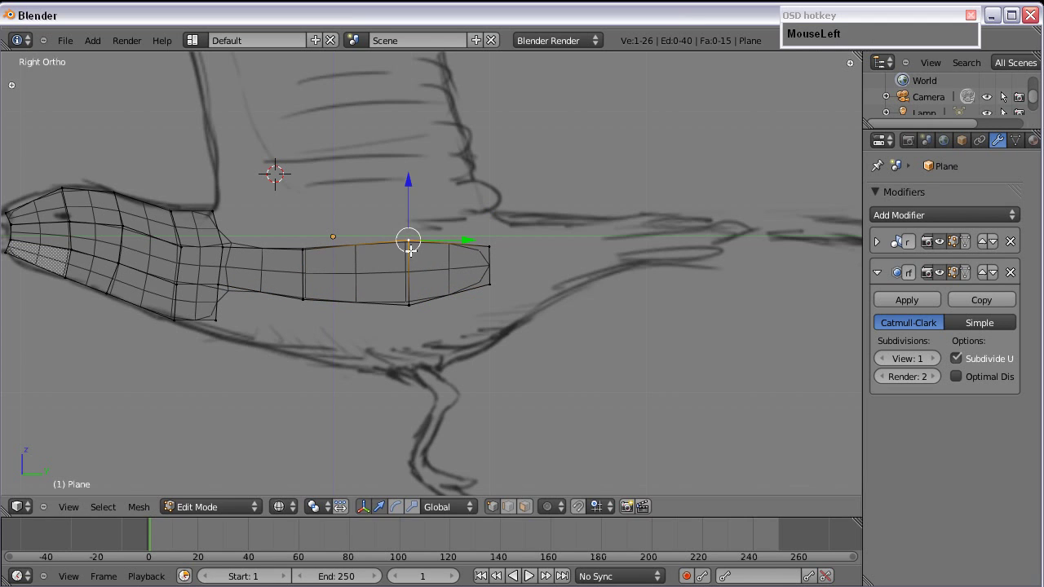
# Step: In right view, move the side strip's upper vertices slightly upward to straighten its top edge
pyautogui.rightClick(304, 247)
pyautogui.press('g')
pyautogui.click(248, 245)
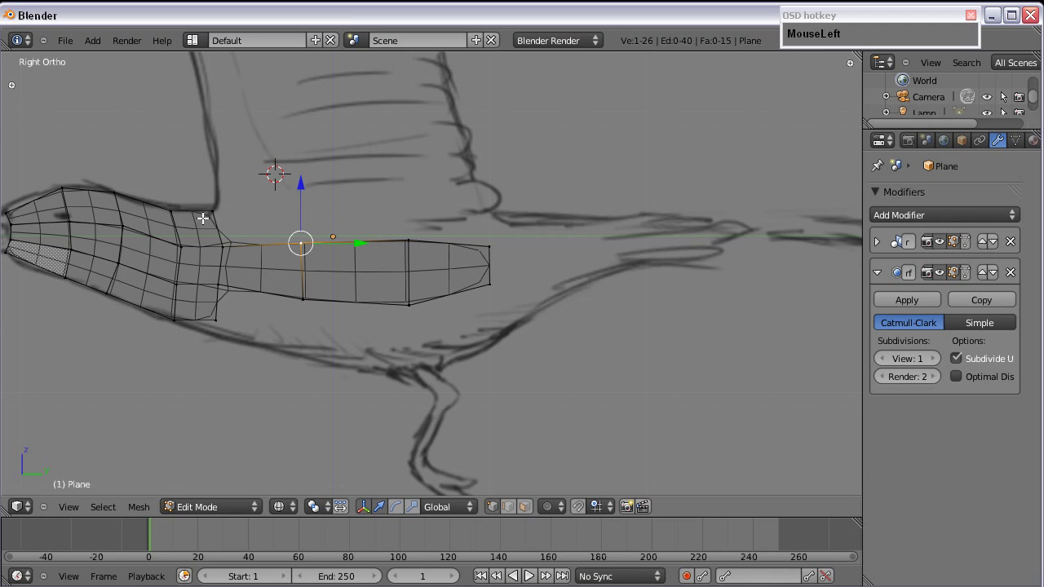
pyautogui.click(495, 246)
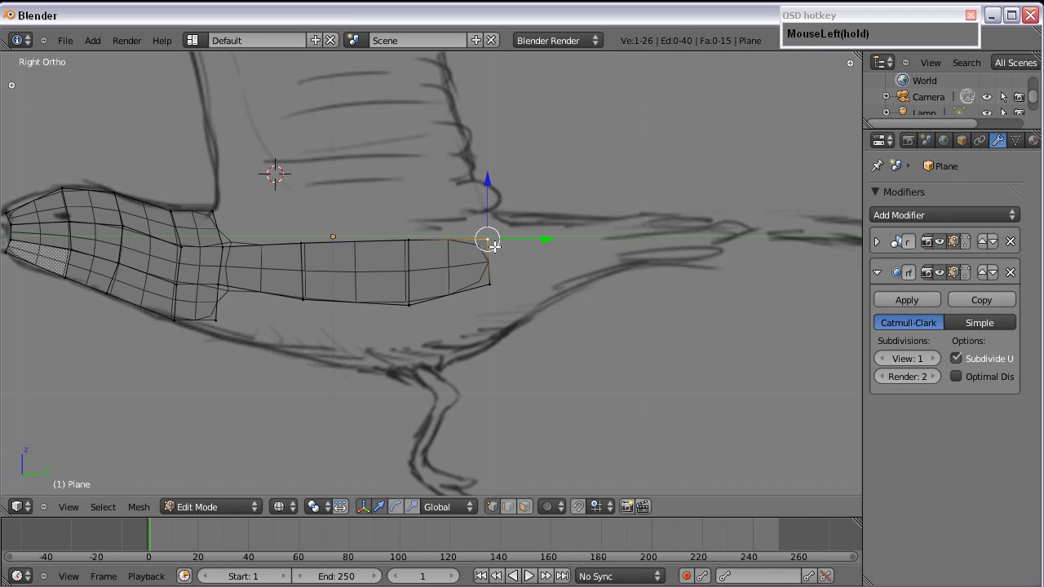
# Step: Select both vertices of the side strip's rear end and shift them farther back toward the tail
pyautogui.keyDown('shift'); pyautogui.rightClick(494, 277); pyautogui.keyUp('shift')
pyautogui.press('g')
pyautogui.click(525, 256)
pyautogui.rightClick(515, 264)
pyautogui.keyDown('shift'); pyautogui.rightClick(512, 231); pyautogui.keyUp('shift')
pyautogui.press('g')
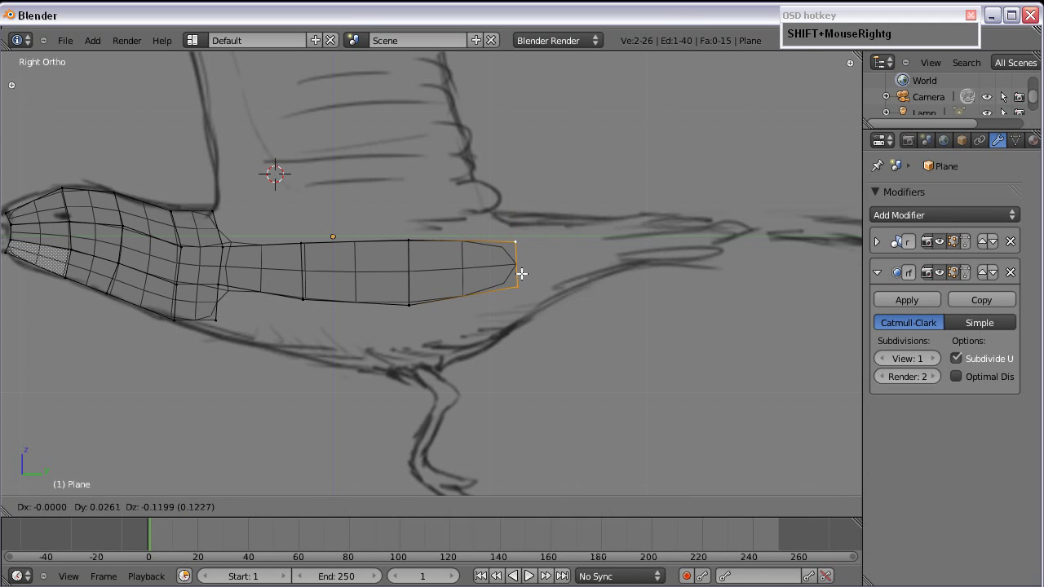
pyautogui.click(517, 274)
# Step: Extrude the strip's rear edge backward to the start of the tail and scale the new edge shorter
pyautogui.rightClick(507, 231)
pyautogui.keyDown('shift'); pyautogui.rightClick(519, 277); pyautogui.keyUp('shift')
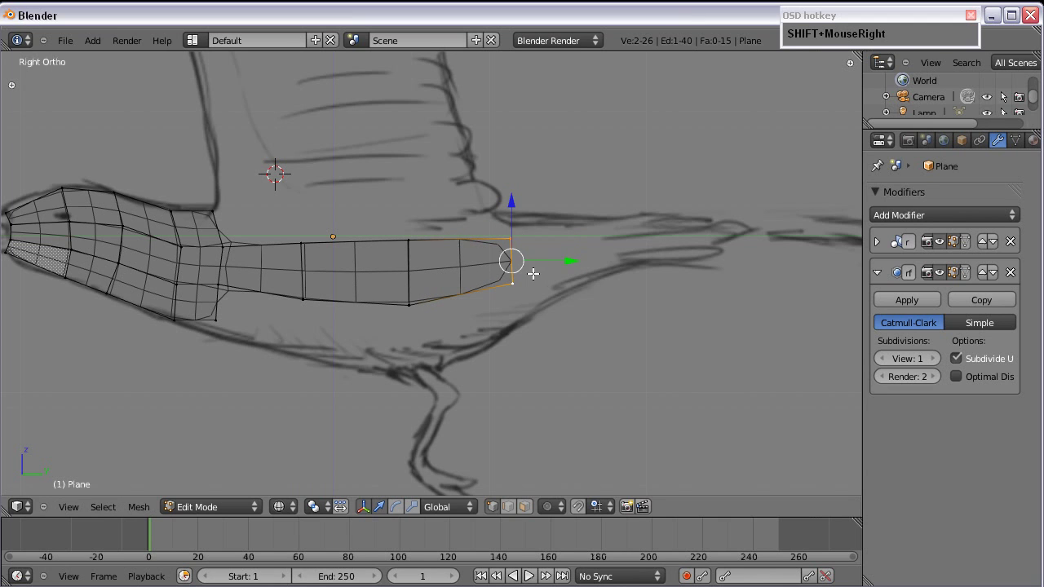
pyautogui.press('e')
pyautogui.rightClick(629, 252)
pyautogui.press('g')
pyautogui.click(671, 267)
pyautogui.press('s')
pyautogui.click(563, 266)
# Step: In top view, move the new end edge onto the drawn outline at the narrow start of the tail fan
pyautogui.moveTo(584, 260)
pyautogui.mouseDown(button='middle')
pyautogui.moveTo(476, 284)
pyautogui.moveTo(459, 387)
pyautogui.mouseUp(button='middle')
pyautogui.press('KP_7')
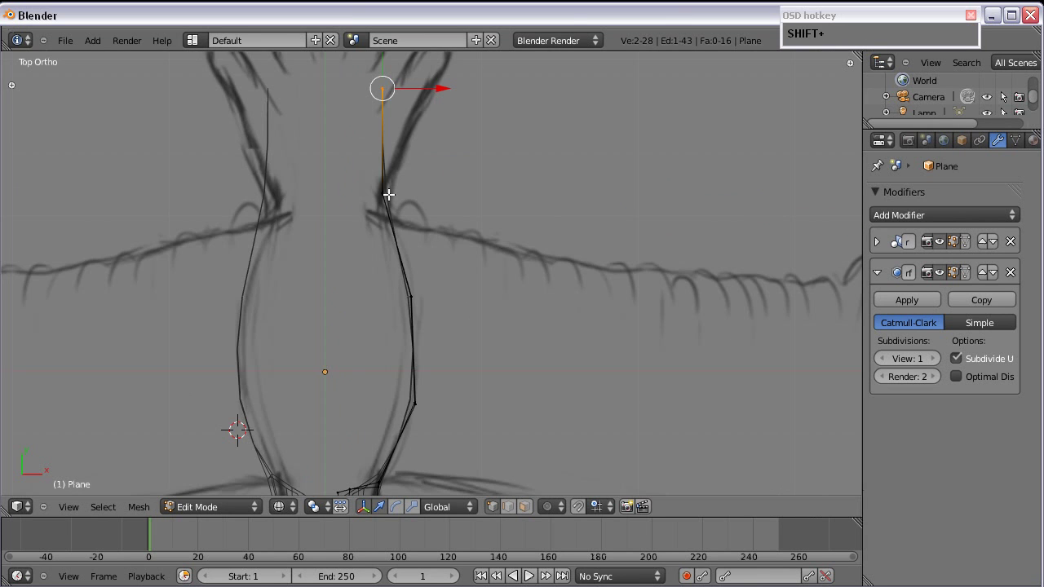
pyautogui.keyDown('shift'); pyautogui.moveTo(388, 194); pyautogui.dragTo(450, 261, button='middle'); pyautogui.keyUp('shift')
pyautogui.press('g')
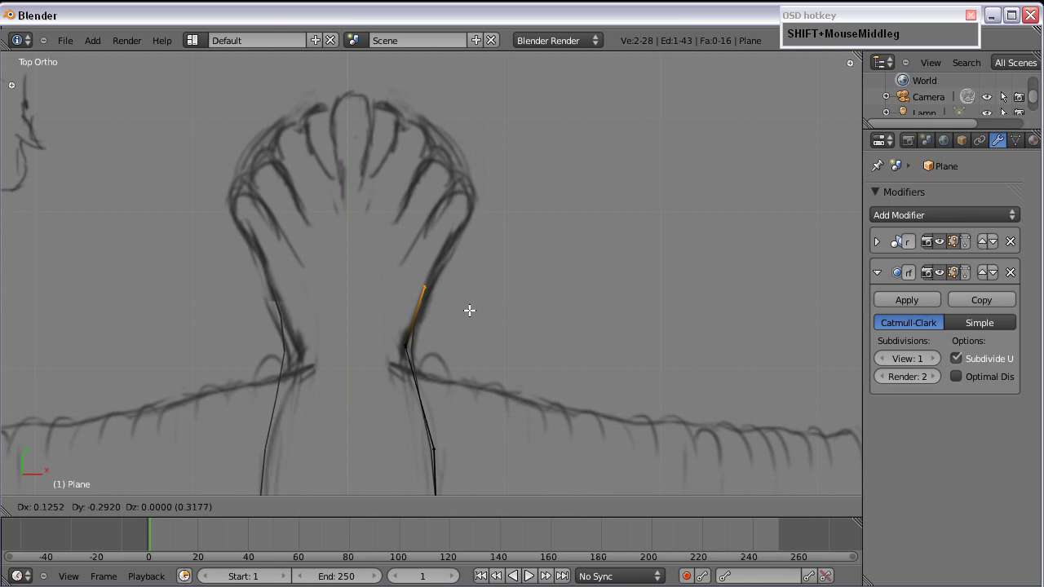
pyautogui.click(473, 331)
# Step: Extrude the end edge again and place it at the widest point of the drawn tail fan
pyautogui.press('e')
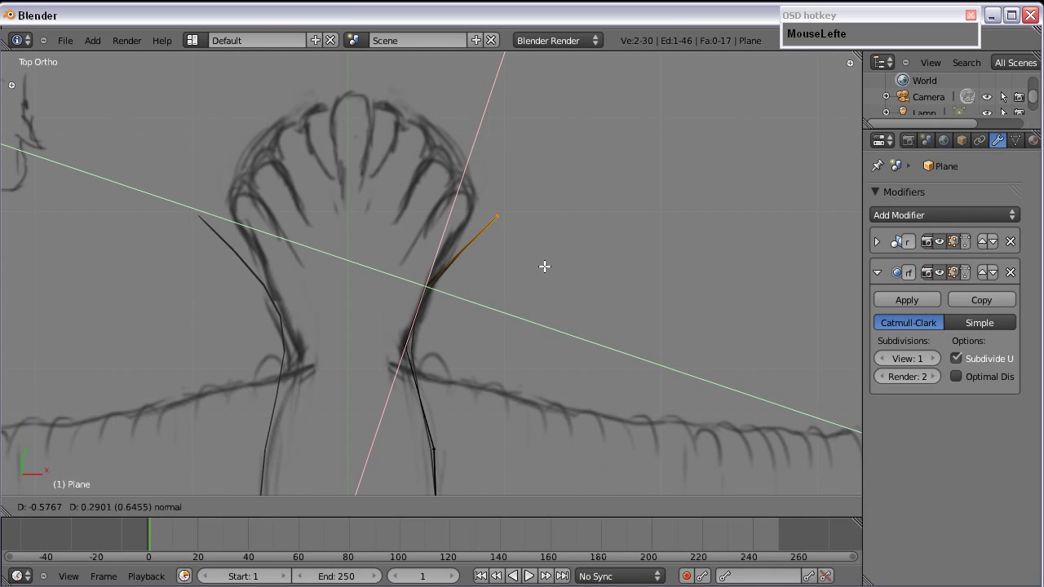
pyautogui.rightClick(609, 188)
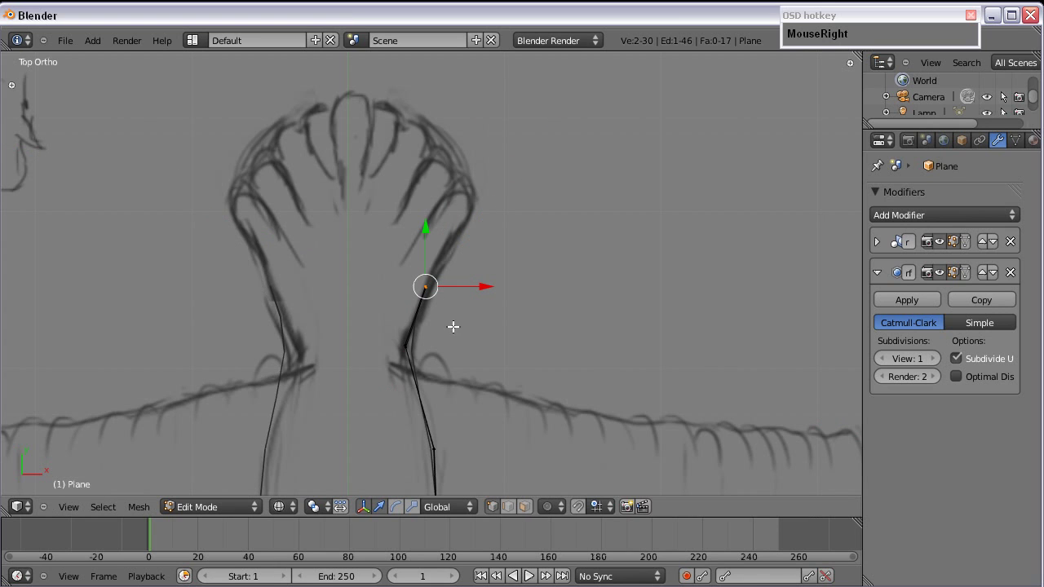
pyautogui.press('g')
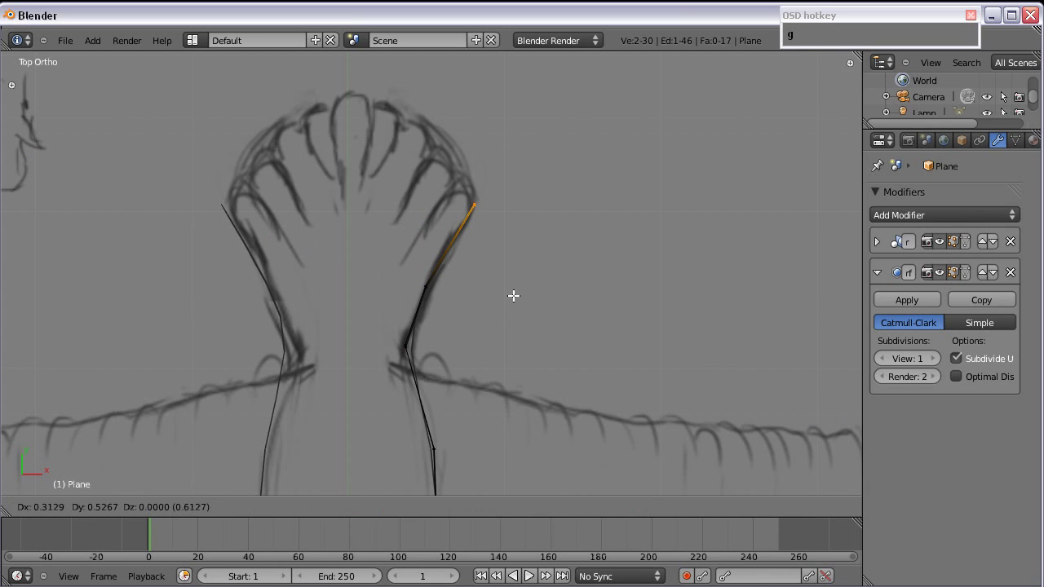
pyautogui.click(512, 294)
# Step: Check the strip in right view, then extrude its end edge twice in top view around the tail fan's rounded end
pyautogui.moveTo(495, 302); pyautogui.dragTo(492, 344, button='middle')
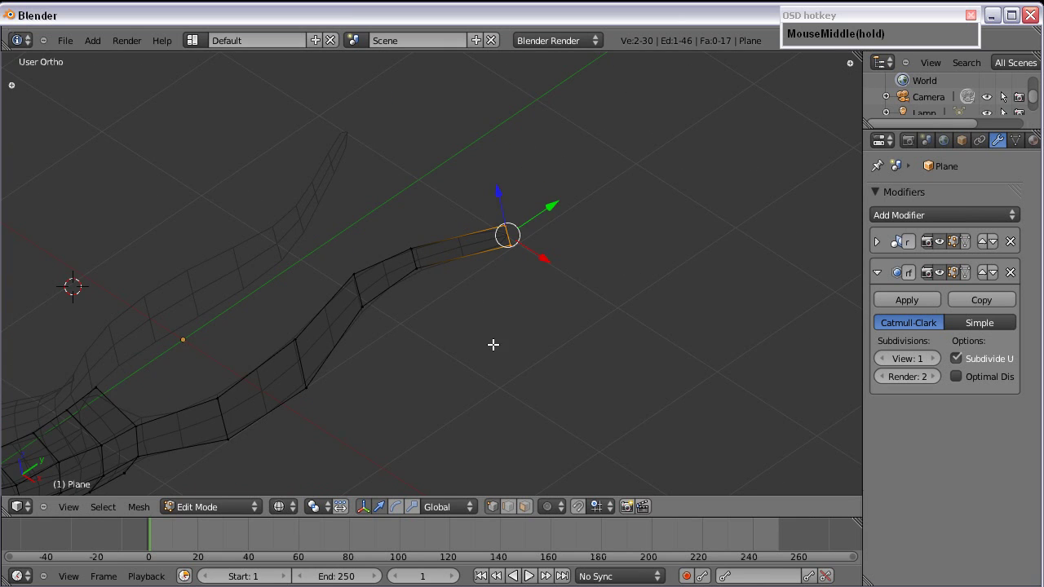
pyautogui.press('KP_3')
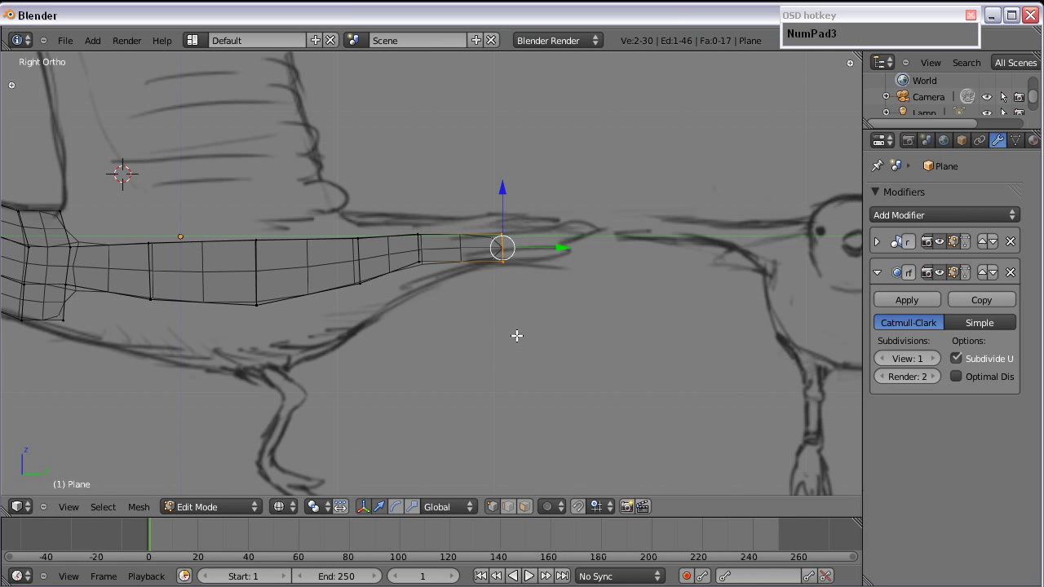
pyautogui.press('KP_7')
pyautogui.press('e')
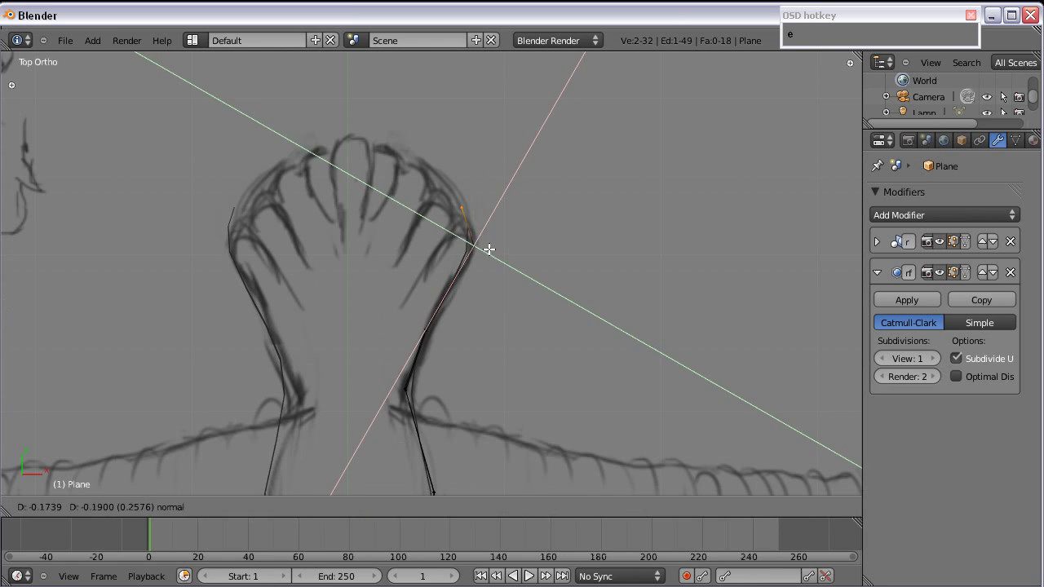
pyautogui.click(446, 219)
pyautogui.press('e')
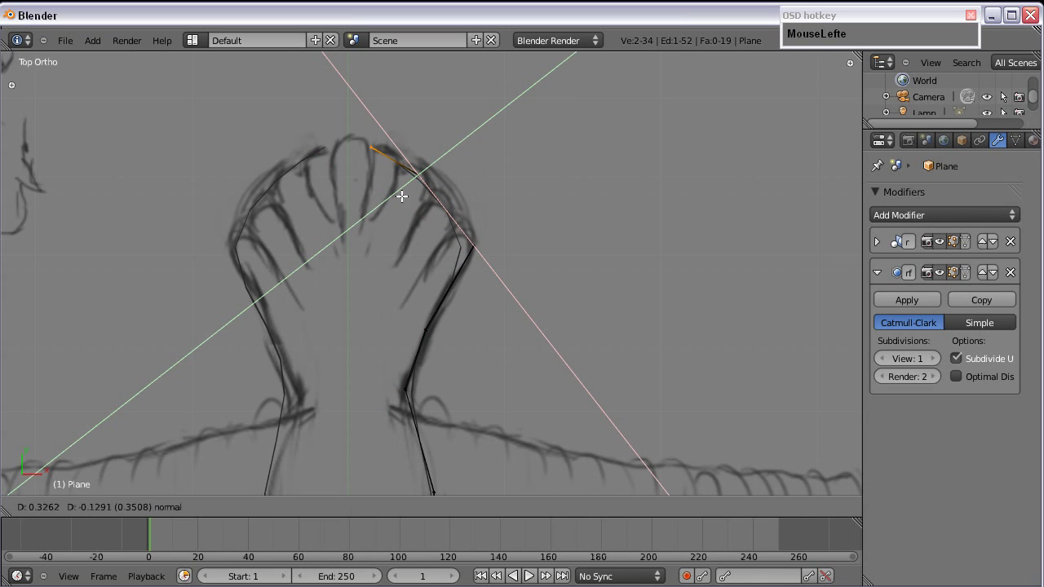
pyautogui.click(397, 200)
# Step: Extrude the tail edge once more and, with Clipping enabled in the Mirror modifier, move it onto the centre line at the fan's tip
pyautogui.press('e')
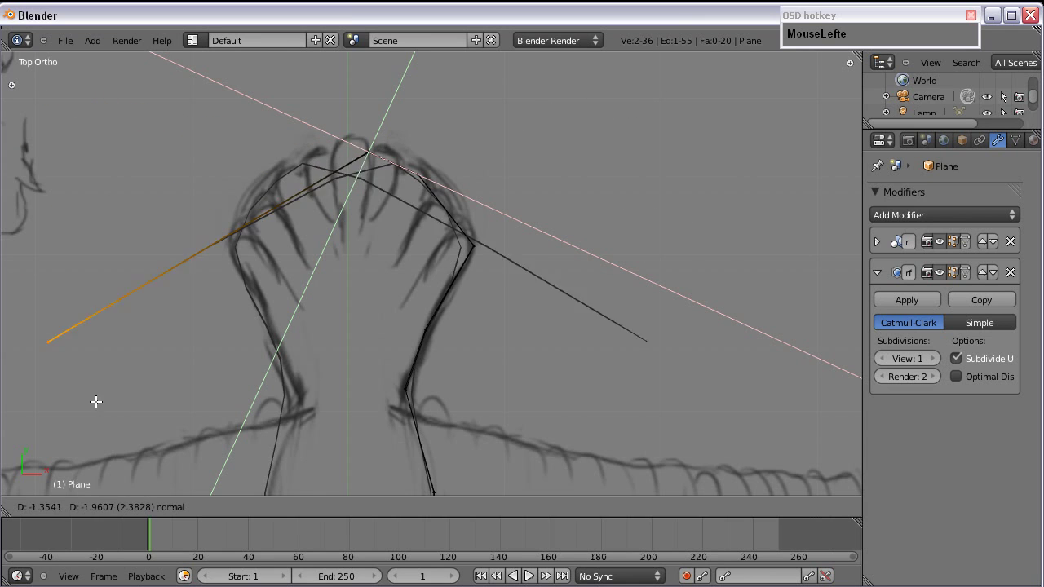
pyautogui.rightClick(395, 174)
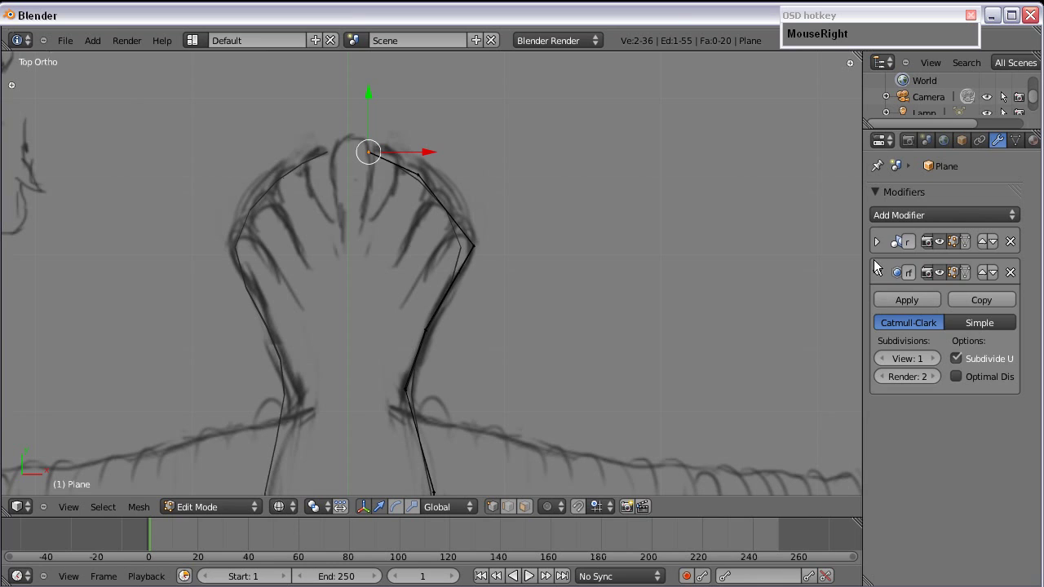
pyautogui.click(876, 243)
pyautogui.click(921, 327)
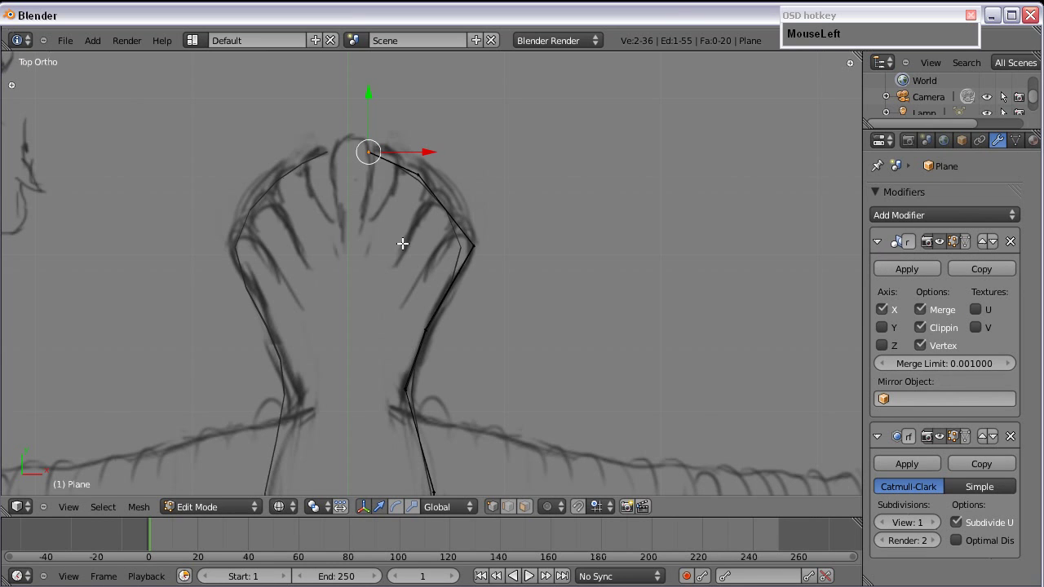
pyautogui.press('g')
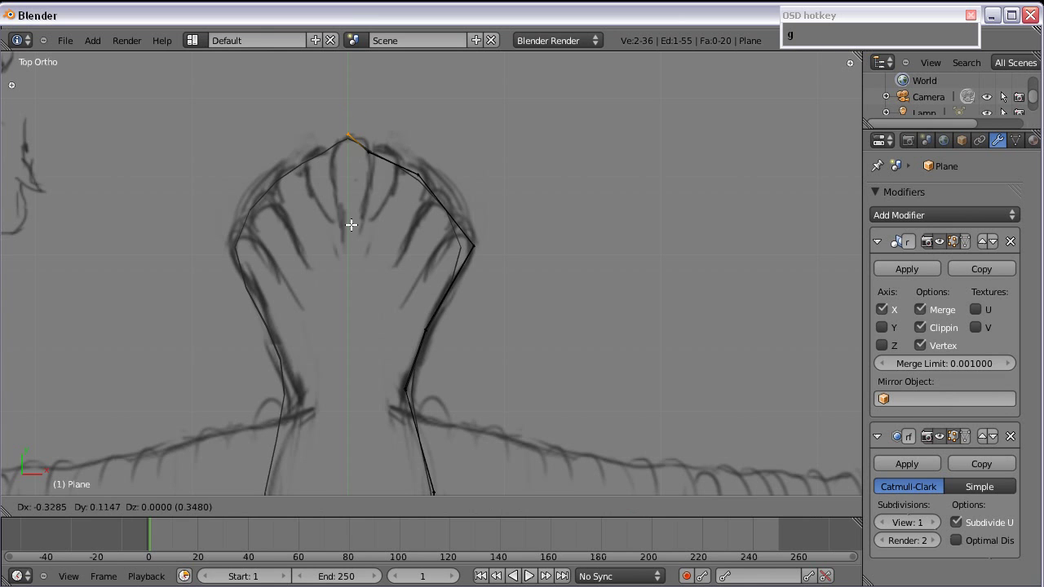
pyautogui.click(347, 235)
# Step: Circle-select the tail rim edge next to the centre line and move it outward along the fan's outline
pyautogui.keyDown('shift'); pyautogui.moveTo(348, 235); pyautogui.dragTo(311, 212, button='middle'); pyautogui.keyUp('shift')
pyautogui.press('a')
pyautogui.press('c')
pyautogui.click(337, 138)
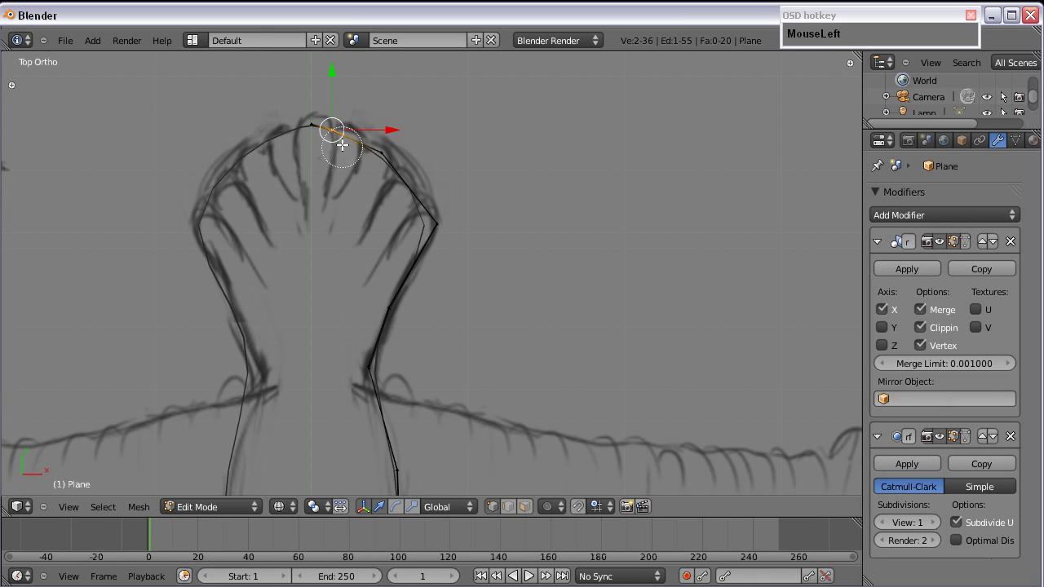
pyautogui.rightClick(344, 148)
pyautogui.press('g')
pyautogui.click(370, 150)
# Step: Select the open upper edge loop along the head and neck, extrude it upward and move it sideways onto the mirror centre line
pyautogui.moveTo(370, 151); pyautogui.dragTo(220, 158, button='middle')
pyautogui.scroll(-2, 275, 229)
pyautogui.keyDown('shift'); pyautogui.moveTo(275, 229); pyautogui.dragTo(448, 331, button='middle'); pyautogui.keyUp('shift')
pyautogui.scroll(3, 349, 324)
pyautogui.rightClick(297, 353)
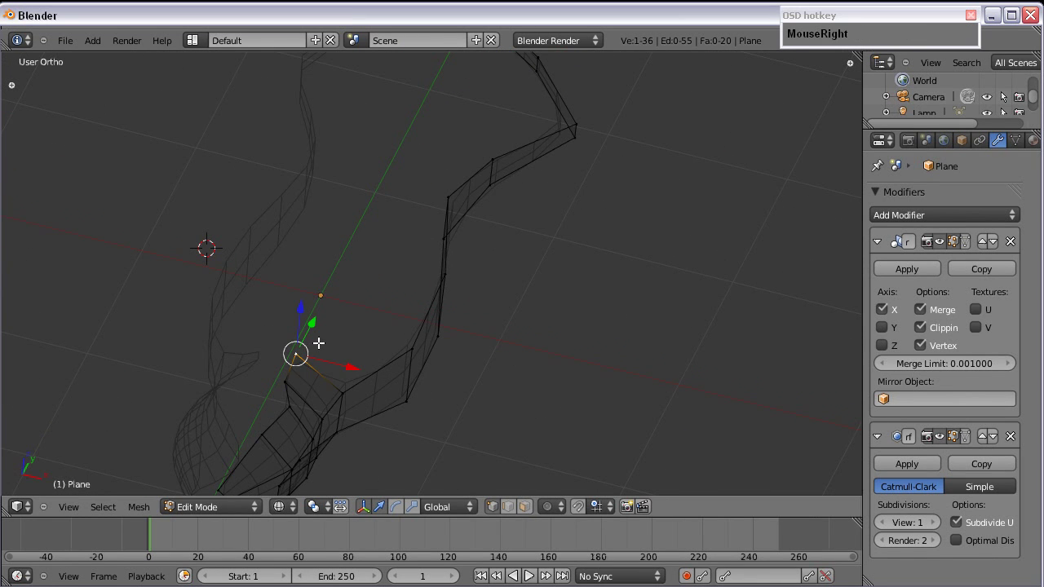
pyautogui.press('KP_3')
pyautogui.keyDown('shift'); pyautogui.moveTo(239, 192); pyautogui.dragTo(385, 221, button='middle'); pyautogui.keyUp('shift')
pyautogui.moveTo(76, 156); pyautogui.dragTo(482, 366, button='middle')
pyautogui.scroll(1, 440, 230)
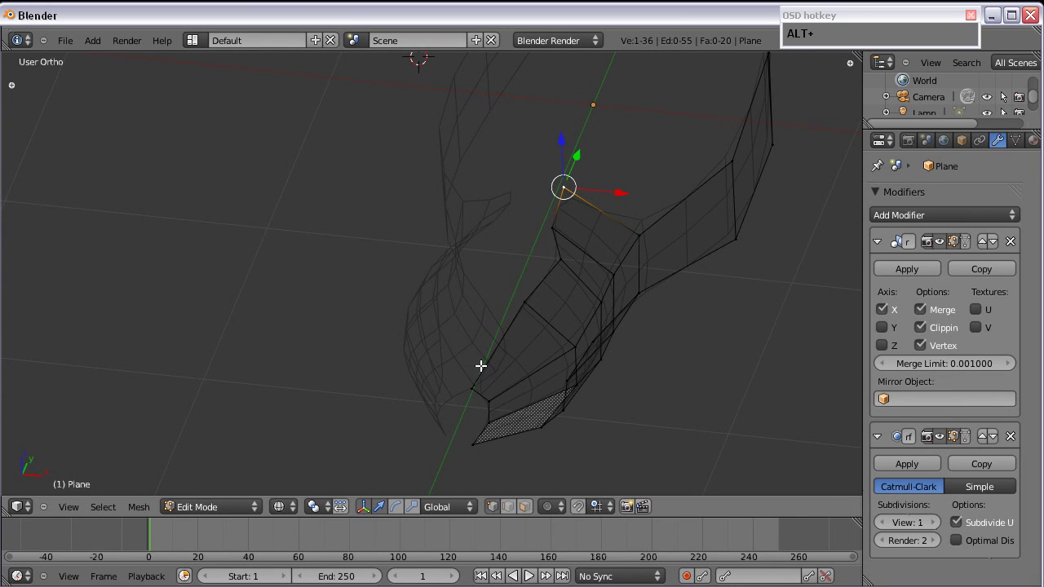
pyautogui.keyDown('alt'); pyautogui.rightClick(501, 333); pyautogui.keyUp('alt')
pyautogui.moveTo(546, 345)
pyautogui.mouseDown(button='middle')
pyautogui.moveTo(517, 345)
pyautogui.moveTo(545, 351)
pyautogui.mouseUp(button='middle')
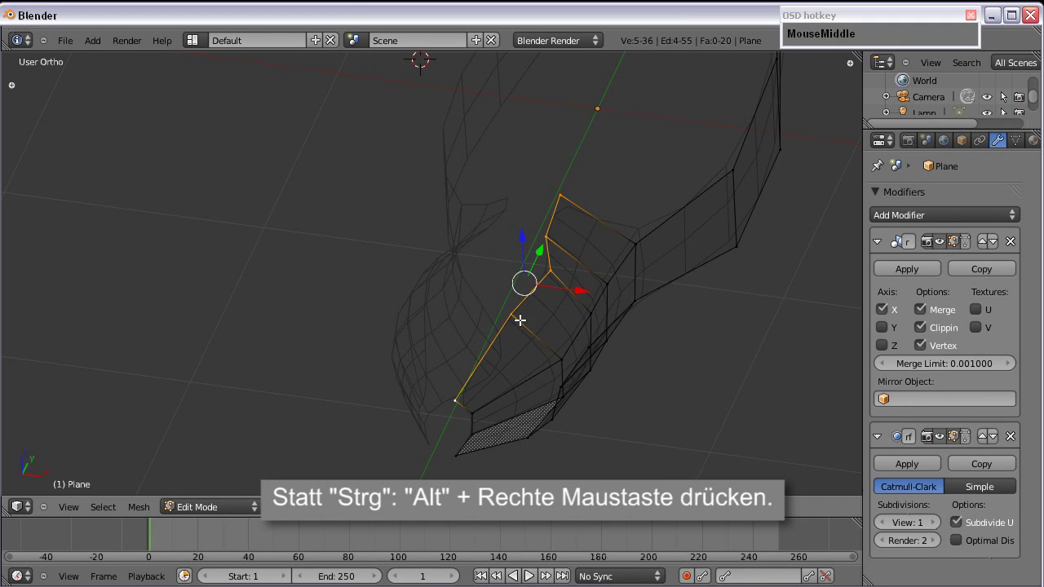
pyautogui.press('e')
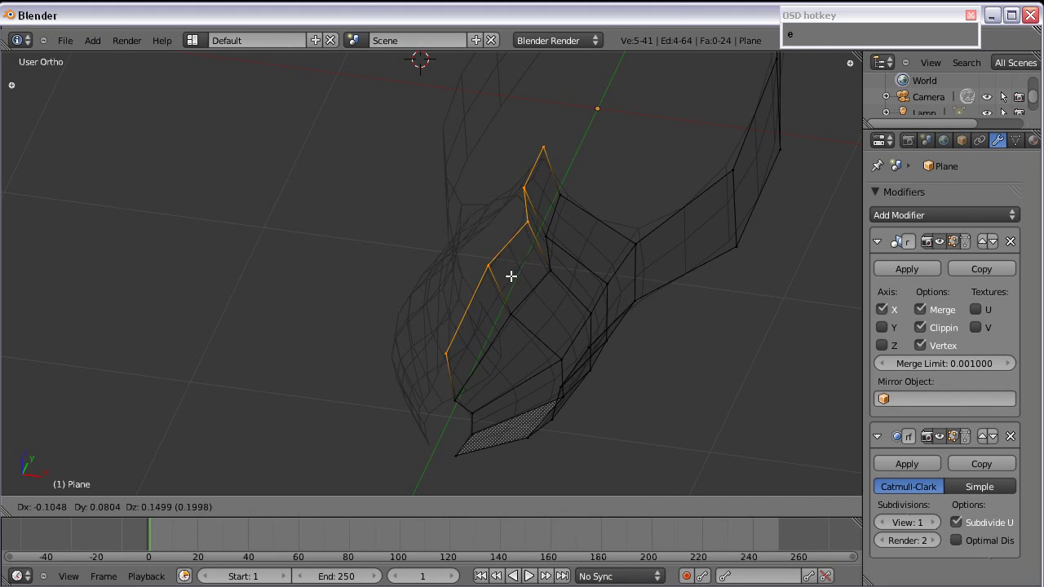
pyautogui.click(513, 293)
pyautogui.moveTo(558, 289); pyautogui.dragTo(485, 241)
pyautogui.moveTo(485, 242); pyautogui.dragTo(506, 287, button='middle')
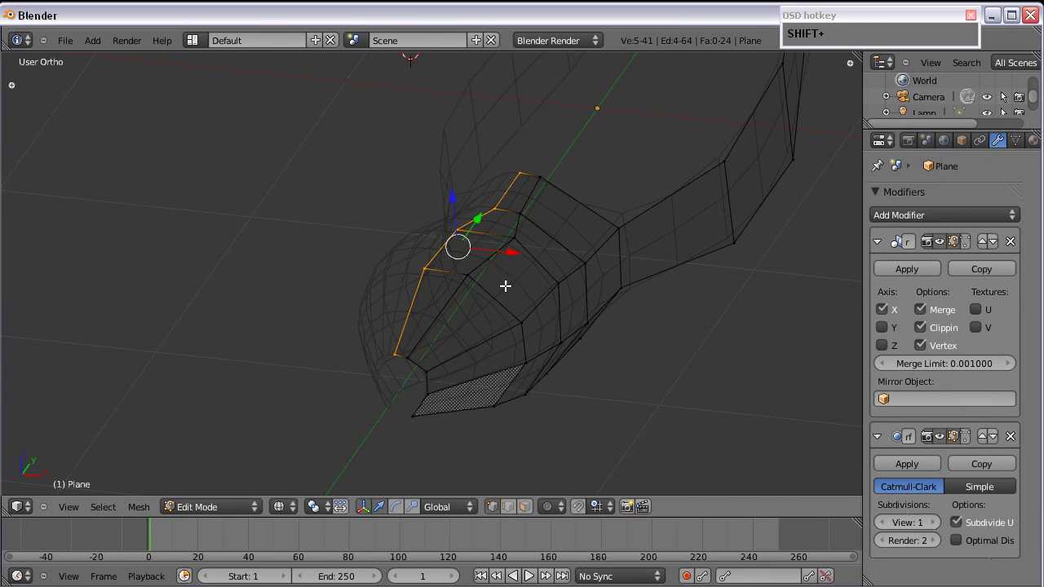
# Step: In top view, move the vertex beside the centre line at the neck's rear end outward to widen the centre face
pyautogui.keyDown('shift'); pyautogui.moveTo(566, 259); pyautogui.dragTo(460, 373, button='middle'); pyautogui.keyUp('shift')
pyautogui.rightClick(441, 293)
pyautogui.press('KP_7')
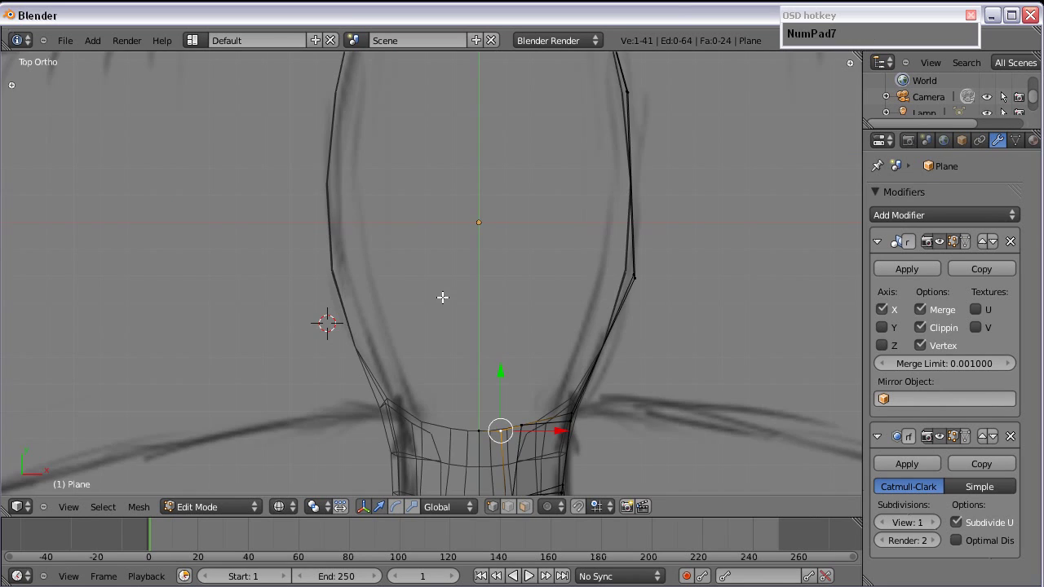
pyautogui.keyDown('shift'); pyautogui.moveTo(503, 322); pyautogui.dragTo(447, 139, button='middle'); pyautogui.keyUp('shift')
pyautogui.scroll(1, 456, 242)
pyautogui.rightClick(458, 242)
pyautogui.press('g')
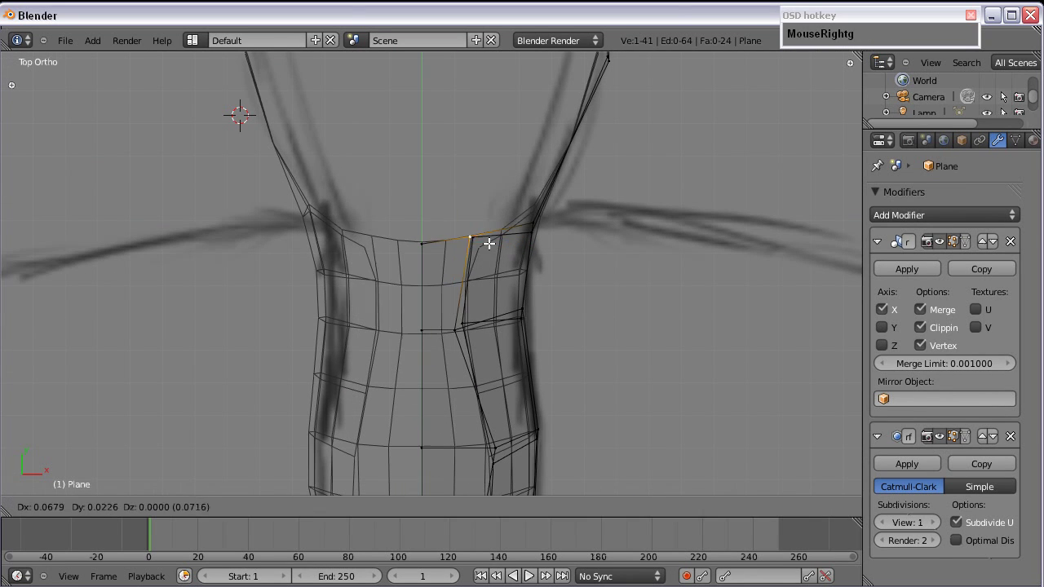
pyautogui.click(485, 243)
# Step: Extrude the neck's rear centre edge backward three times along the back to the base of the tail
pyautogui.keyDown('shift'); pyautogui.rightClick(423, 243); pyautogui.keyUp('shift')
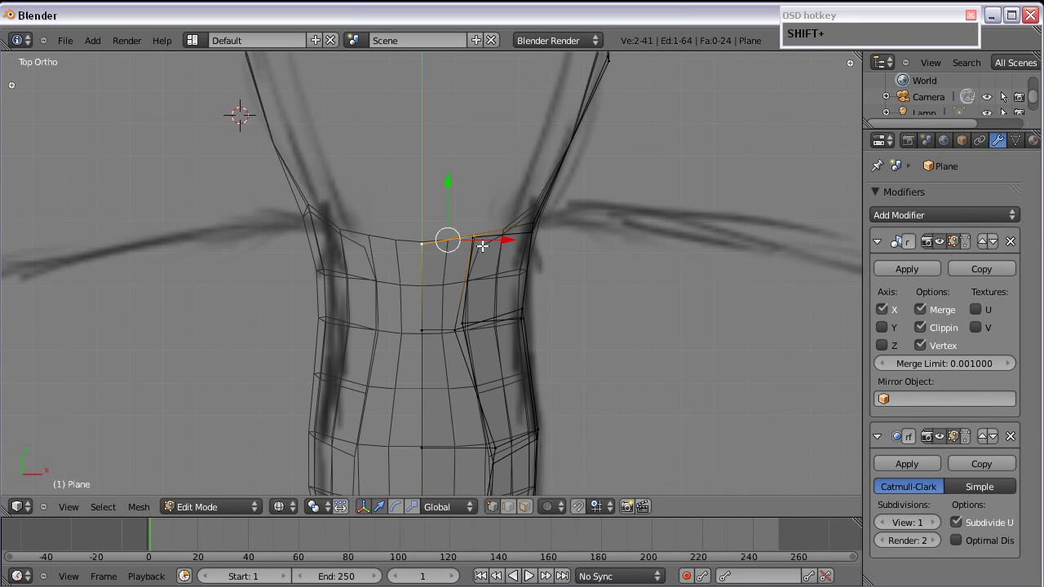
pyautogui.keyDown('shift'); pyautogui.moveTo(474, 242); pyautogui.dragTo(458, 315, button='middle'); pyautogui.keyUp('shift')
pyautogui.press('e')
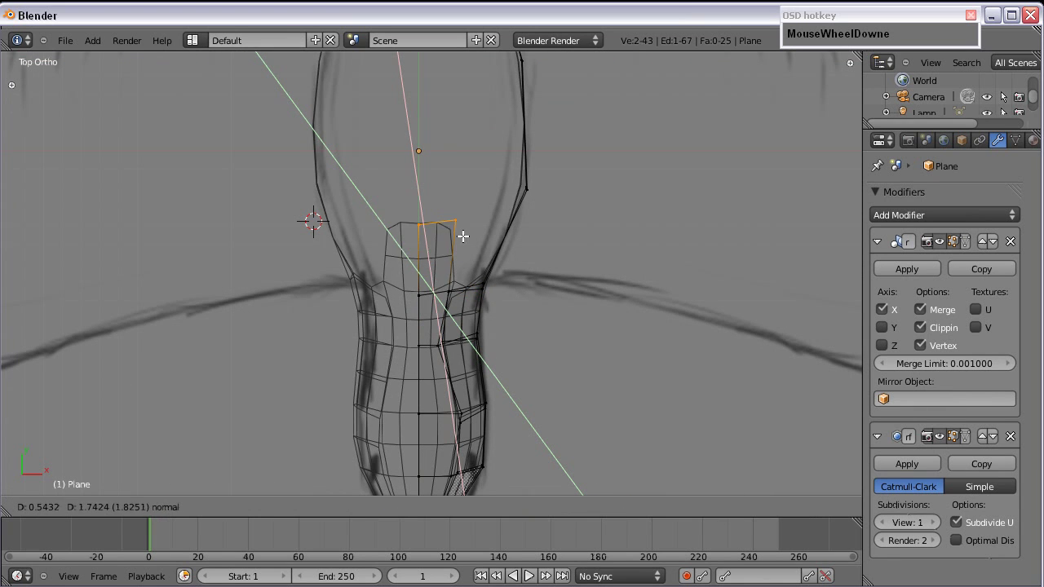
pyautogui.click(486, 197)
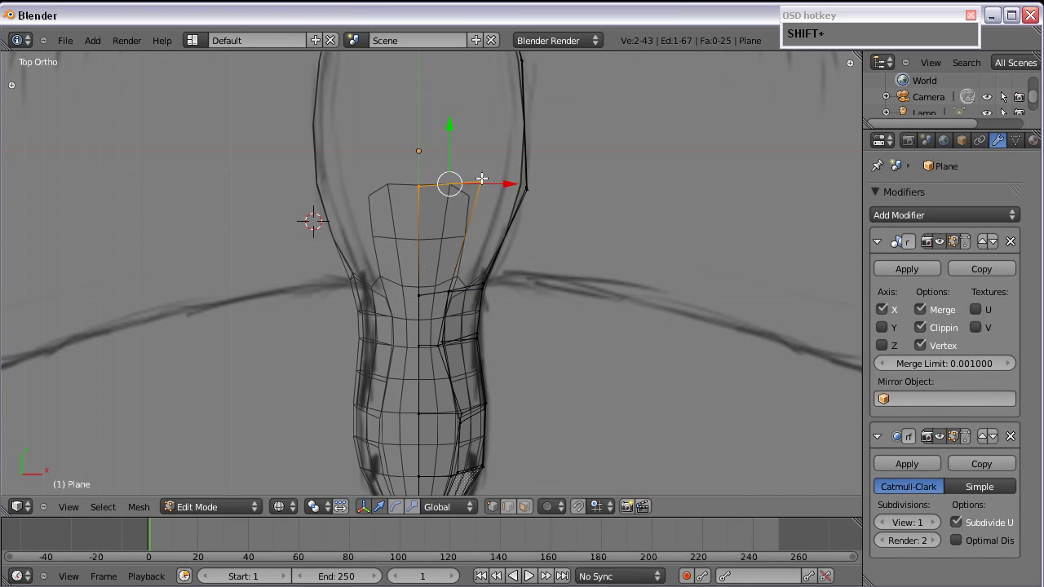
pyautogui.keyDown('shift'); pyautogui.moveTo(478, 179); pyautogui.dragTo(437, 309, button='middle'); pyautogui.keyUp('shift')
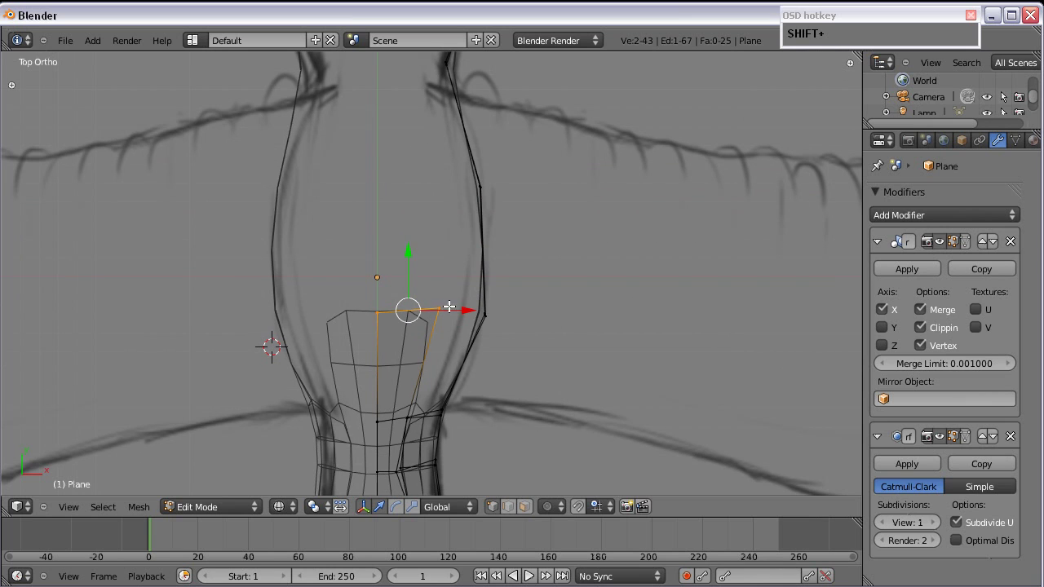
pyautogui.press('e')
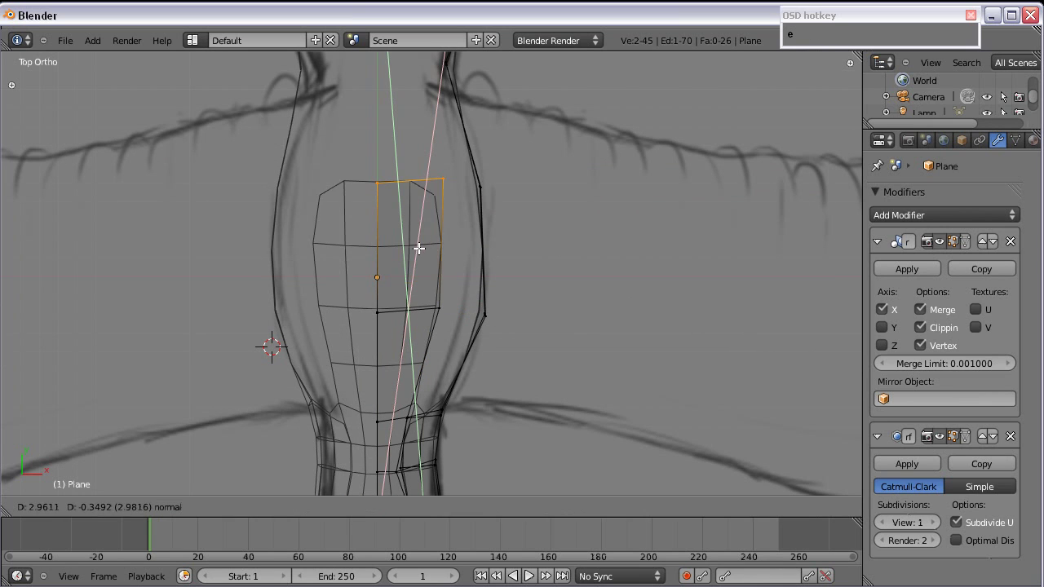
pyautogui.click(416, 254)
pyautogui.keyDown('shift'); pyautogui.moveTo(416, 254); pyautogui.dragTo(447, 298, button='middle'); pyautogui.keyUp('shift')
pyautogui.keyDown('shift'); pyautogui.moveTo(517, 263); pyautogui.dragTo(426, 351, button='middle'); pyautogui.keyUp('shift')
pyautogui.press('e')
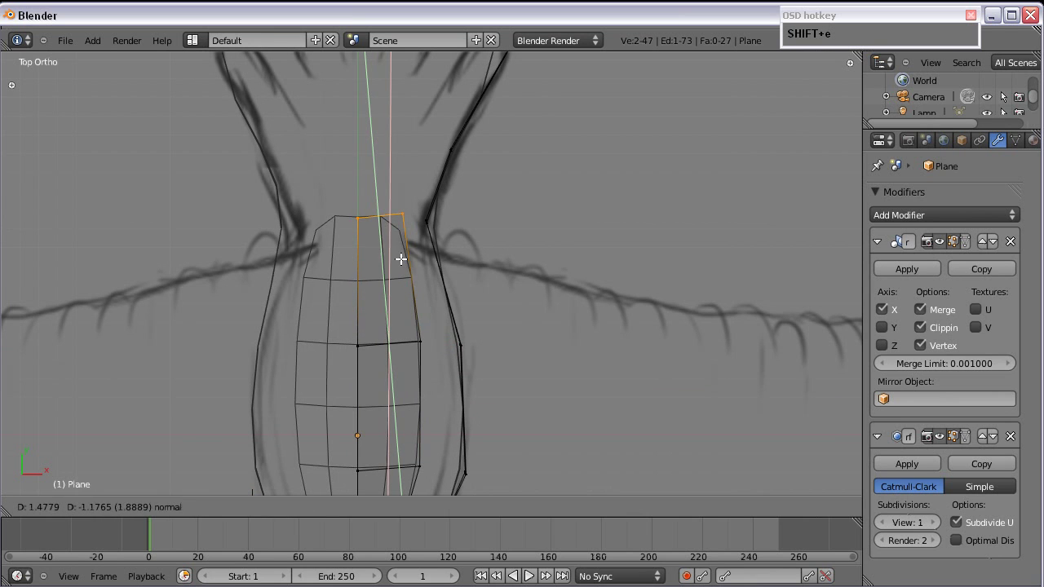
pyautogui.click(401, 262)
# Step: In right view, circle-select the six newly extruded back vertices and move them down closer to the body
pyautogui.moveTo(401, 262); pyautogui.dragTo(299, 299, button='middle')
pyautogui.scroll(-7, 338, 317)
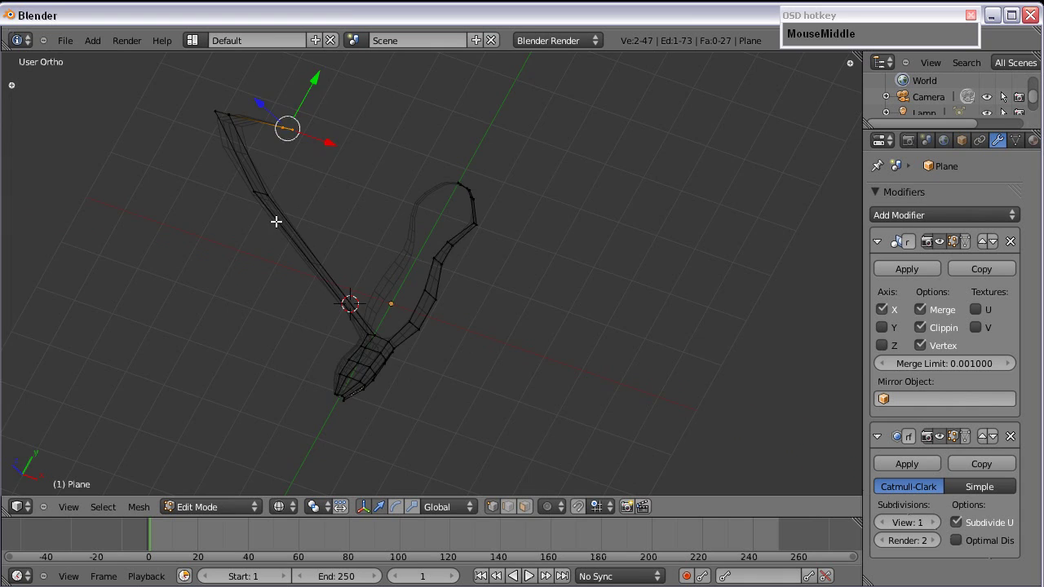
pyautogui.press('KP_3')
pyautogui.keyDown('shift'); pyautogui.moveTo(311, 217); pyautogui.dragTo(295, 339, button='middle'); pyautogui.keyUp('shift')
pyautogui.scroll(-1, 409, 212)
pyautogui.press('a')
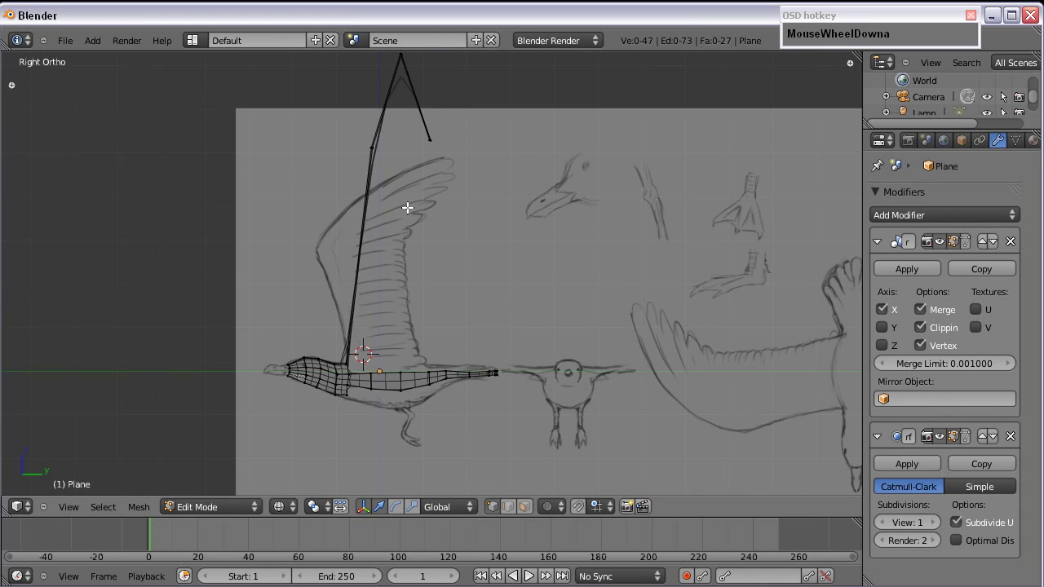
pyautogui.scroll(-2, 404, 171)
pyautogui.press('c')
pyautogui.moveTo(396, 186)
pyautogui.mouseDown()
pyautogui.moveTo(399, 140)
pyautogui.moveTo(432, 180)
pyautogui.mouseUp()
pyautogui.rightClick(412, 131)
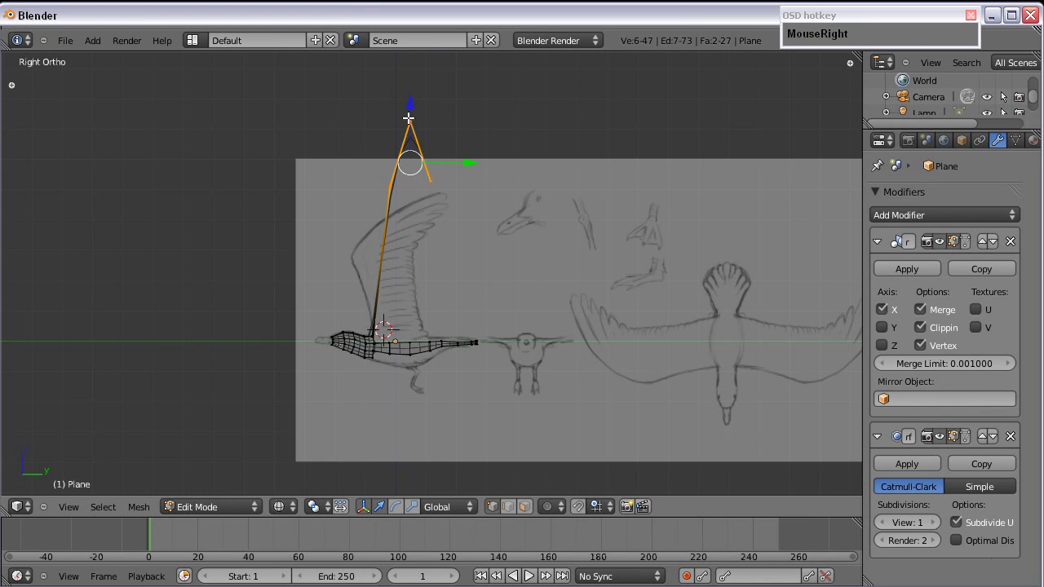
pyautogui.press('g')
pyautogui.click(410, 204)
pyautogui.scroll(4, 389, 305)
pyautogui.press('a')
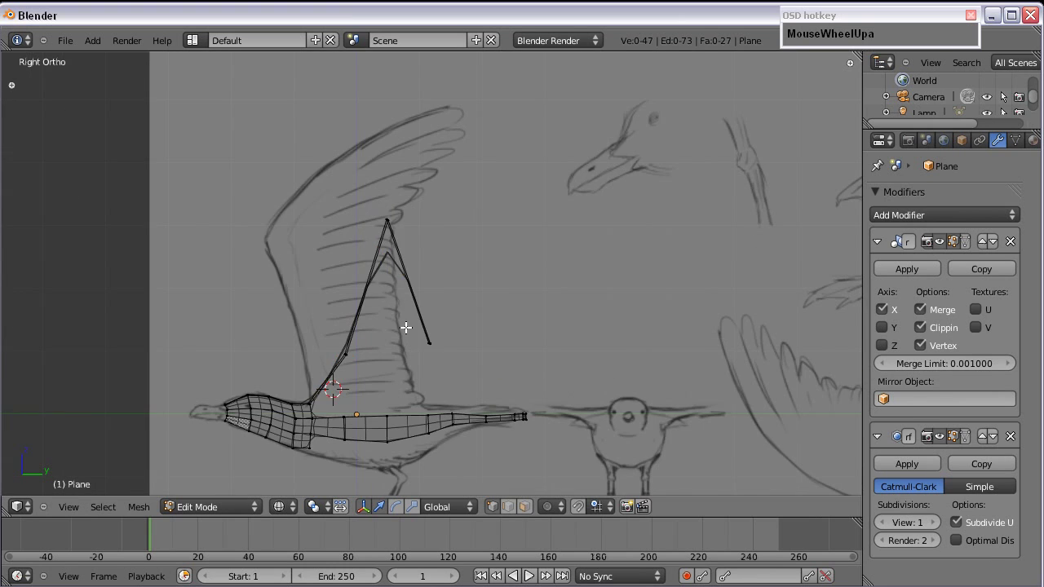
# Step: In right view, circle-select the back strip's first raised vertices and its peak vertices, moving each group down toward the drawn back
pyautogui.keyDown('shift'); pyautogui.moveTo(406, 327); pyautogui.dragTo(417, 271, button='middle'); pyautogui.keyUp('shift')
pyautogui.press('c')
pyautogui.click(366, 300)
pyautogui.moveTo(357, 255); pyautogui.dragTo(357, 290)
pyautogui.press('a')
pyautogui.press('c')
pyautogui.click(391, 159)
pyautogui.rightClick(408, 191)
pyautogui.moveTo(396, 124); pyautogui.dragTo(398, 299)
# Step: Lower the back strip's front vertices slightly and move its rear end vertices down onto the drawn back line
pyautogui.scroll(4, 383, 343)
pyautogui.rightClick(275, 397)
pyautogui.moveTo(276, 358); pyautogui.dragTo(277, 373)
pyautogui.rightClick(451, 302)
pyautogui.moveTo(454, 305)
pyautogui.mouseDown()
pyautogui.moveTo(454, 296)
pyautogui.moveTo(451, 407)
pyautogui.mouseUp()
# Step: Examine the reshaped back strip and its gap to the body side strip from several angles
pyautogui.keyDown('shift'); pyautogui.moveTo(408, 383); pyautogui.dragTo(353, 209, button='middle'); pyautogui.keyUp('shift')
pyautogui.moveTo(233, 283); pyautogui.dragTo(355, 364, button='middle')
pyautogui.moveTo(368, 310)
pyautogui.mouseDown(button='middle')
pyautogui.moveTo(439, 325)
pyautogui.moveTo(340, 312)
pyautogui.moveTo(345, 323)
pyautogui.mouseUp(button='middle')
pyautogui.scroll(2, 345, 324)
pyautogui.moveTo(371, 289); pyautogui.dragTo(532, 254, button='middle')
pyautogui.moveTo(430, 228); pyautogui.dragTo(303, 271, button='middle')
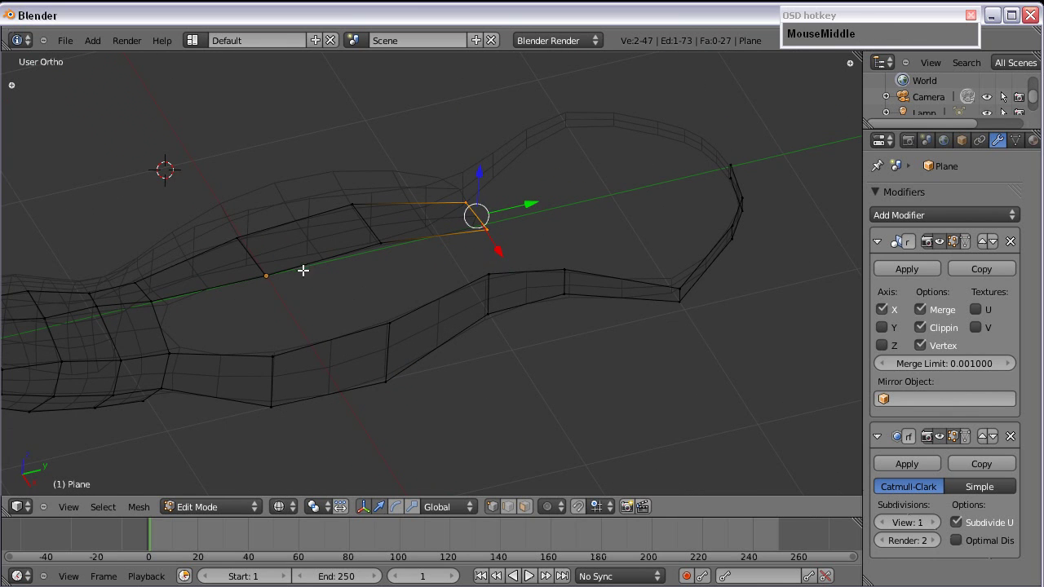
pyautogui.keyDown('shift'); pyautogui.moveTo(442, 276); pyautogui.dragTo(517, 311, button='middle'); pyautogui.keyUp('shift')
pyautogui.moveTo(454, 315); pyautogui.dragTo(308, 262, button='middle')
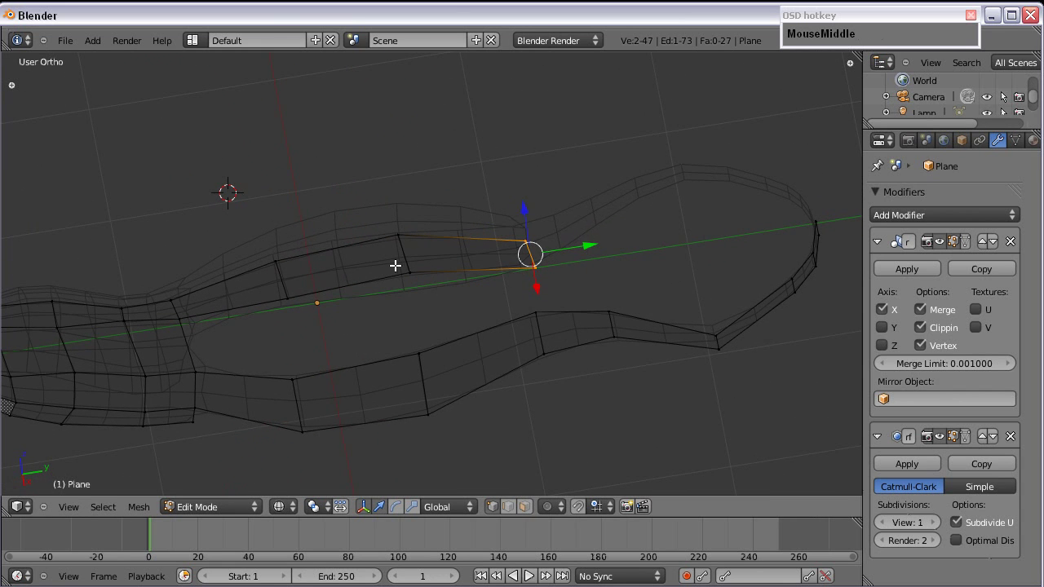
pyautogui.moveTo(146, 325); pyautogui.dragTo(424, 358, button='middle')
# Step: In top view, extrude the back strip's rear edge backward onto the base of the tail and position it
pyautogui.press('KP_7')
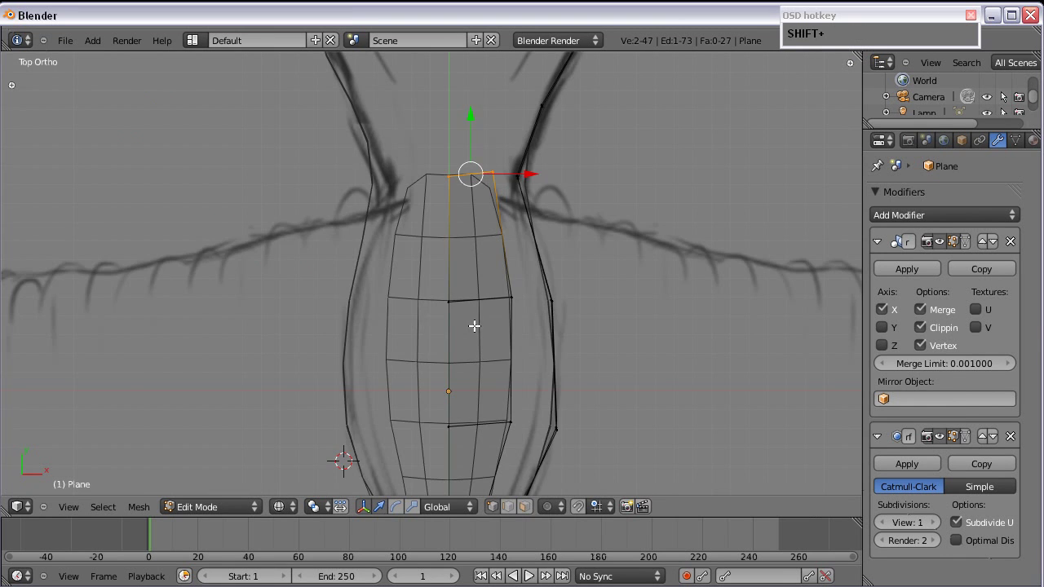
pyautogui.keyDown('shift'); pyautogui.moveTo(474, 325); pyautogui.dragTo(464, 342, button='middle'); pyautogui.keyUp('shift')
pyautogui.scroll(1, 458, 337)
pyautogui.keyDown('shift'); pyautogui.moveTo(452, 281); pyautogui.dragTo(430, 334, button='middle'); pyautogui.keyUp('shift')
pyautogui.press('e')
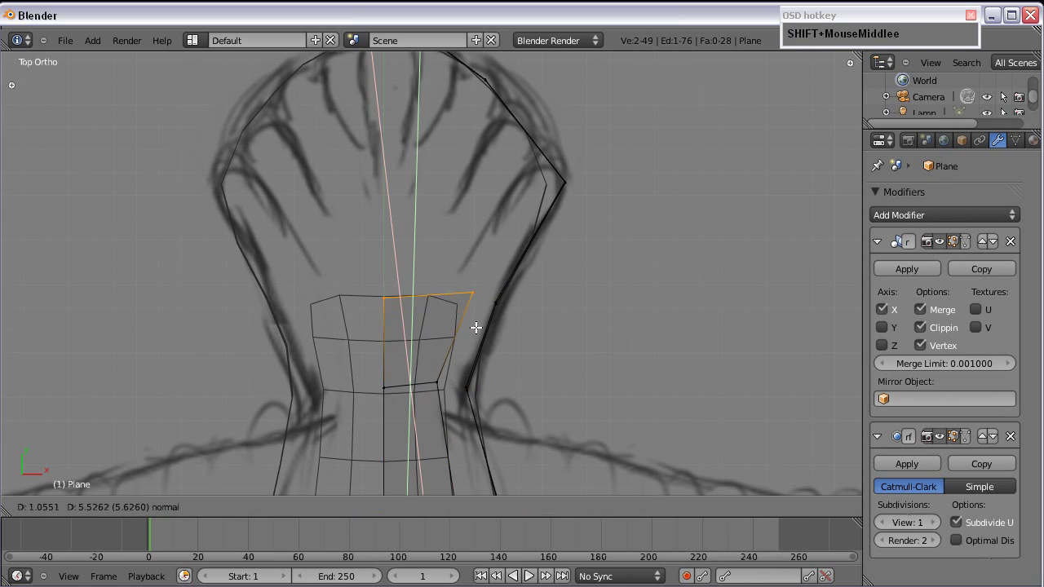
pyautogui.rightClick(453, 385)
pyautogui.press('g')
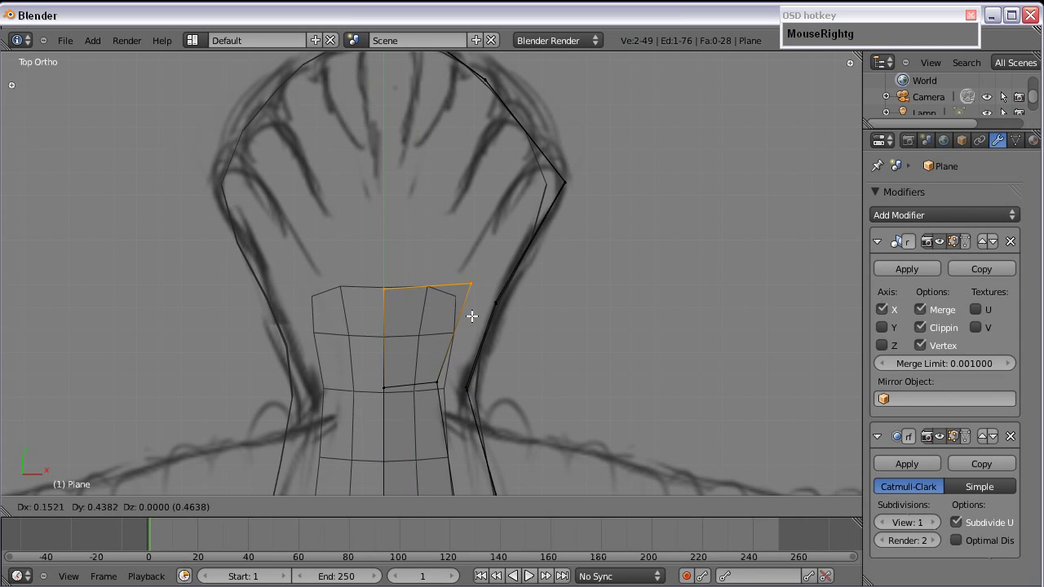
pyautogui.click(473, 319)
# Step: Extrude the strip's end edge again, moving it toward the middle of the tail fan
pyautogui.keyDown('shift'); pyautogui.moveTo(466, 245); pyautogui.dragTo(447, 332, button='middle'); pyautogui.keyUp('shift')
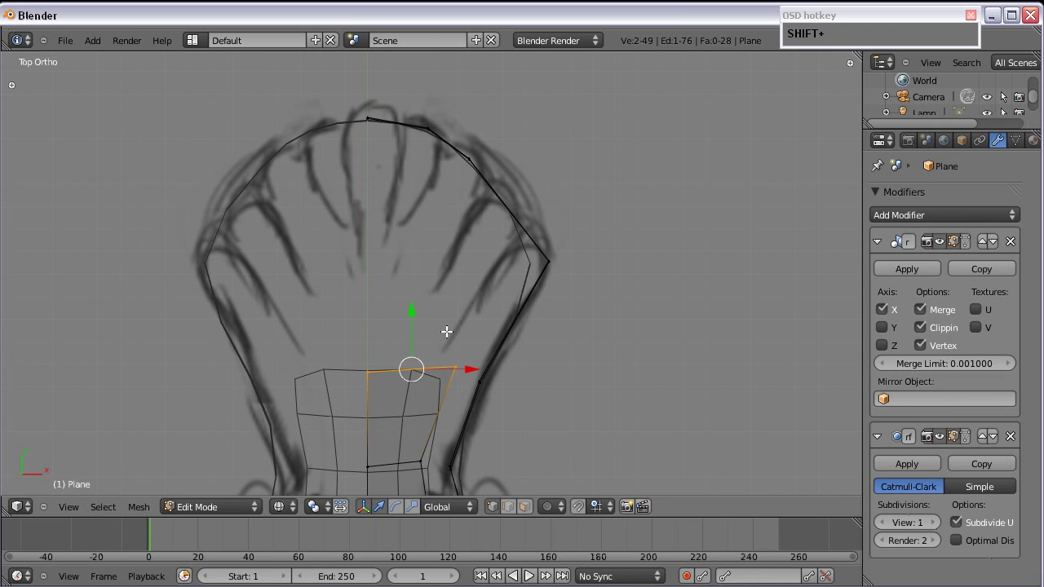
pyautogui.press('e')
pyautogui.rightClick(443, 334)
pyautogui.press('g')
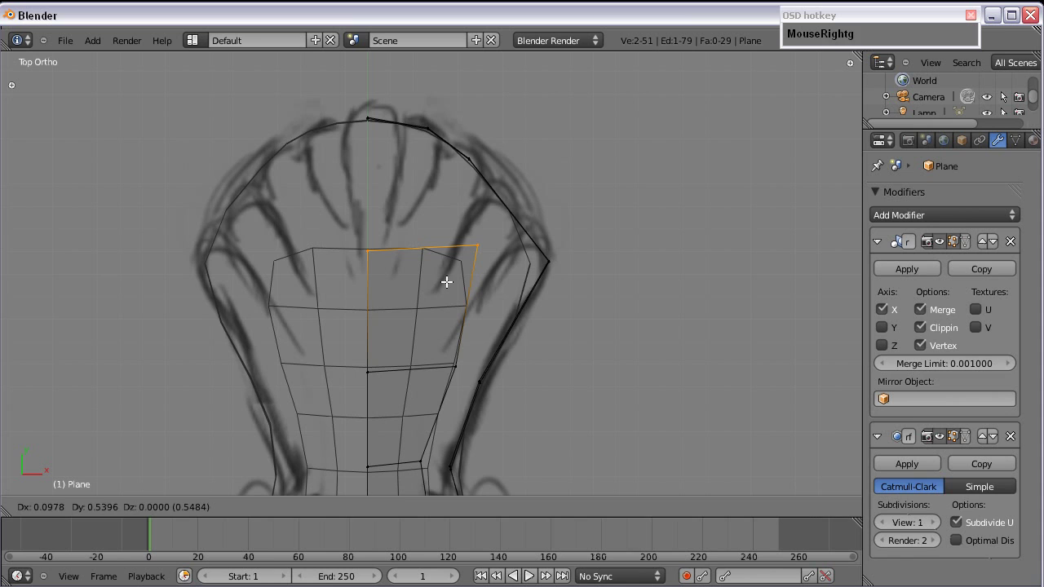
pyautogui.click(423, 277)
# Step: Move the strip's centre end vertex backward and its last two outer vertices inward to narrow the tail section
pyautogui.scroll(2, 423, 277)
pyautogui.rightClick(339, 236)
pyautogui.moveTo(338, 206); pyautogui.dragTo(350, 168)
pyautogui.rightClick(498, 230)
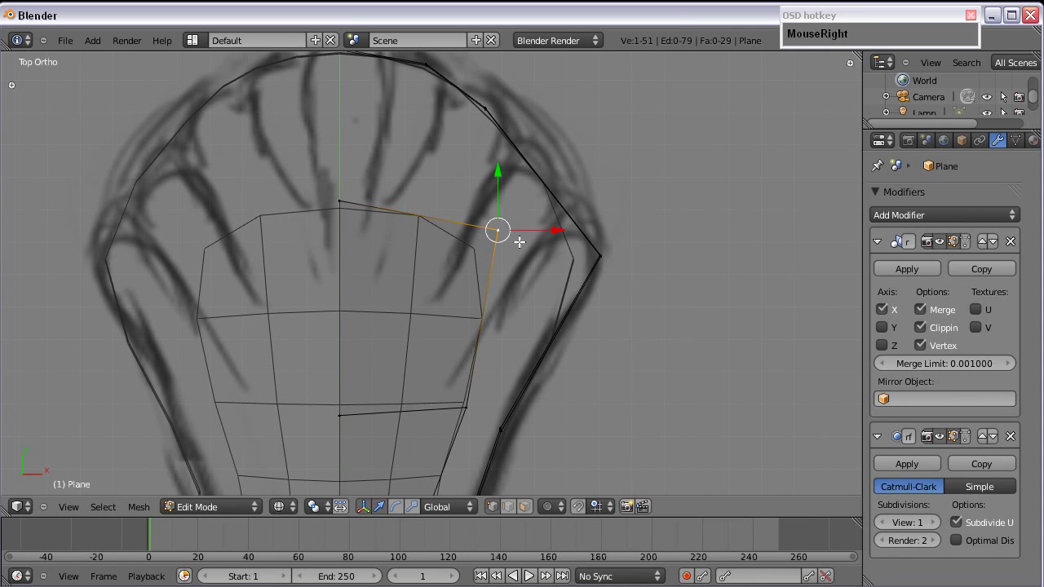
pyautogui.scroll(-3, 505, 310)
pyautogui.keyDown('shift'); pyautogui.rightClick(445, 345); pyautogui.keyUp('shift')
pyautogui.moveTo(479, 301); pyautogui.dragTo(449, 299)
# Step: Move the strip's outer end vertex inward, in line with the matching vertex on the tail's rear rim
pyautogui.rightClick(426, 152)
pyautogui.scroll(3, 446, 175)
pyautogui.keyDown('shift'); pyautogui.moveTo(406, 128); pyautogui.dragTo(416, 216, button='middle'); pyautogui.keyUp('shift')
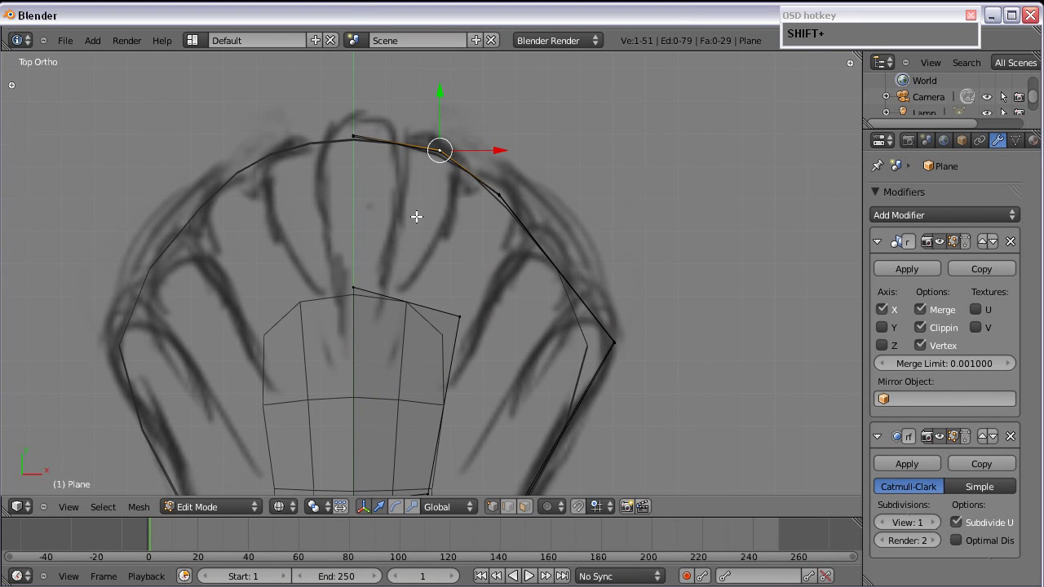
pyautogui.rightClick(463, 293)
pyautogui.moveTo(482, 321); pyautogui.dragTo(461, 319)
pyautogui.scroll(-2, 470, 331)
pyautogui.scroll(1, 469, 331)
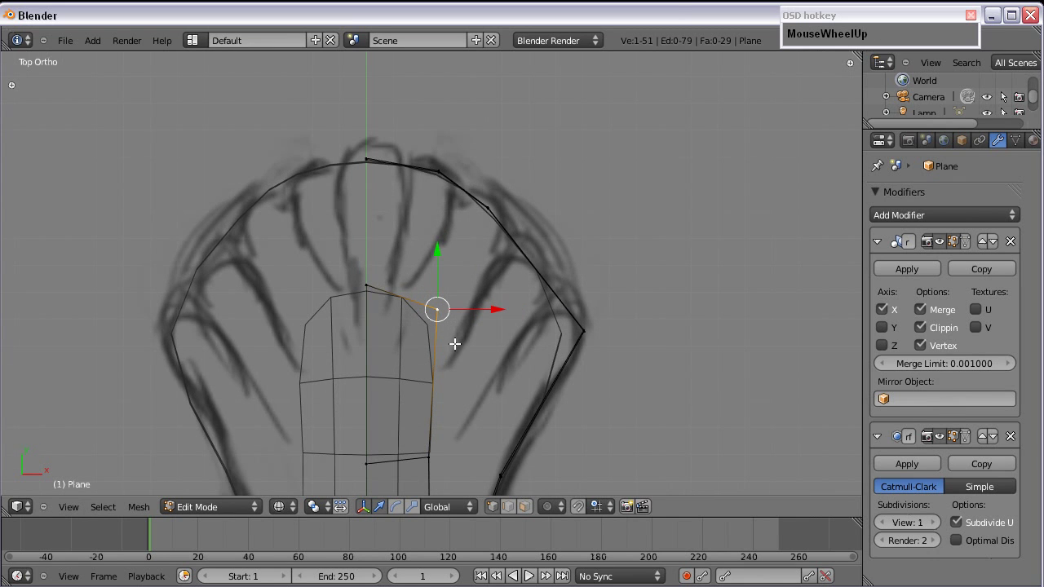
# Step: In right view, select the back strip's tail vertices and move them down onto the drawn upper tail line
pyautogui.press('KP_3')
pyautogui.press('c')
pyautogui.click(242, 227)
pyautogui.click(136, 224)
pyautogui.rightClick(136, 225)
pyautogui.moveTo(187, 191); pyautogui.dragTo(184, 210)
pyautogui.rightClick(408, 225)
pyautogui.moveTo(408, 196)
pyautogui.mouseDown()
pyautogui.moveTo(415, 220)
pyautogui.moveTo(417, 210)
pyautogui.mouseUp()
pyautogui.scroll(-1, 415, 220)
pyautogui.scroll(2, 422, 229)
# Step: Circle-select the side strip's vertex pair midway along the tail and move it up slightly
pyautogui.press('a')
pyautogui.press('c')
pyautogui.click(374, 284)
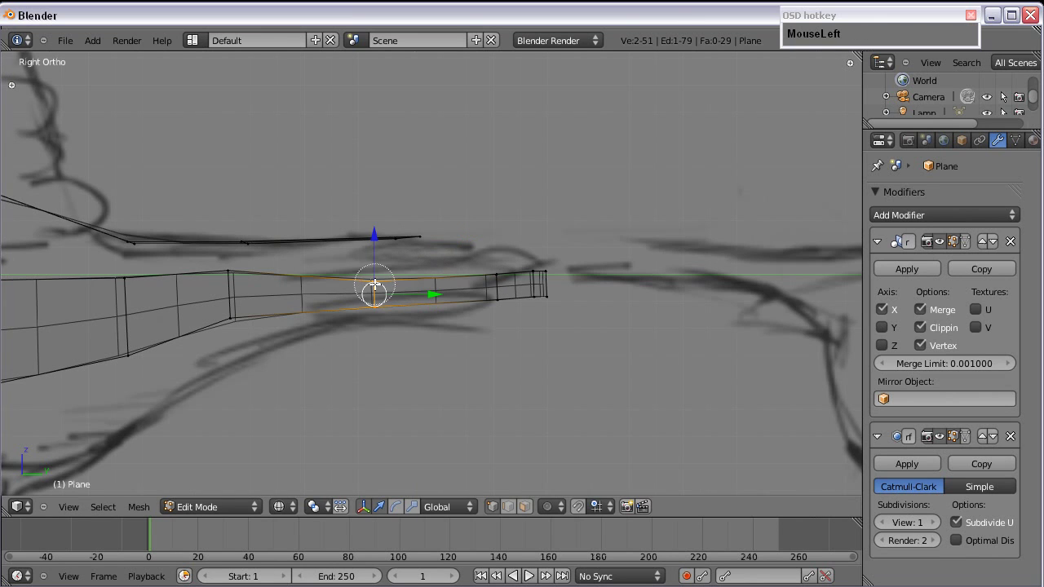
pyautogui.moveTo(372, 261); pyautogui.dragTo(372, 252)
# Step: Circle-select all vertices at the rear end of the tail's side strip and move them up
pyautogui.press('a')
pyautogui.press('c')
pyautogui.click(493, 287)
pyautogui.moveTo(495, 257)
pyautogui.mouseDown()
pyautogui.moveTo(494, 243)
pyautogui.moveTo(536, 243)
pyautogui.mouseUp()
pyautogui.rightClick(534, 285)
pyautogui.press('a')
pyautogui.press('c')
pyautogui.click(540, 284)
pyautogui.press('a')
pyautogui.press('c')
pyautogui.moveTo(497, 282)
pyautogui.mouseDown()
pyautogui.moveTo(561, 269)
pyautogui.moveTo(522, 264)
pyautogui.mouseUp()
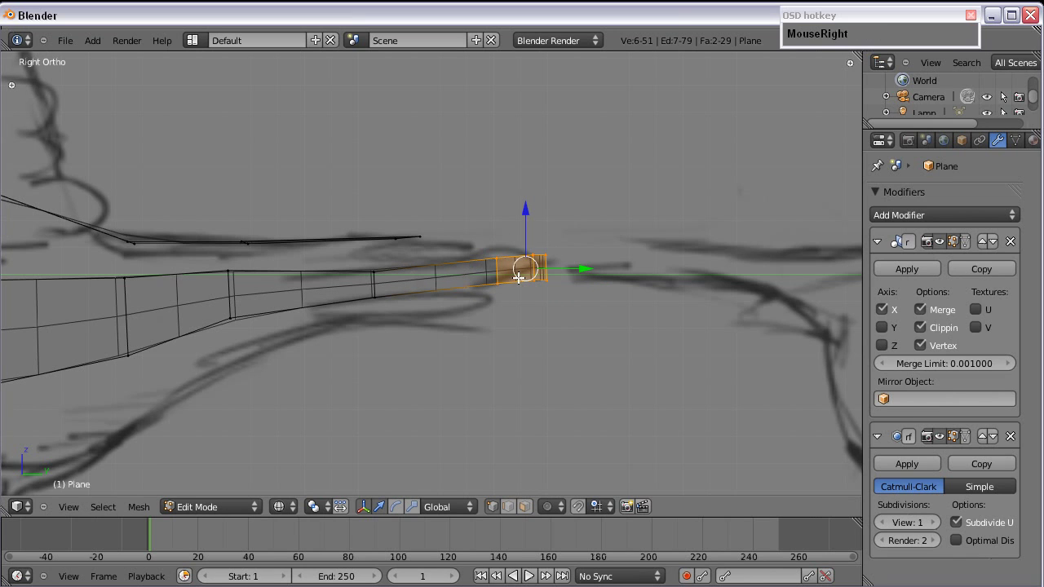
# Step: In right view, scale the tail-end vertices down along global Z and move them onto the drawn tail tip
pyautogui.press('s')
pyautogui.rightClick(538, 296)
pyautogui.moveTo(549, 287); pyautogui.dragTo(472, 301, button='middle')
pyautogui.press('KP_3')
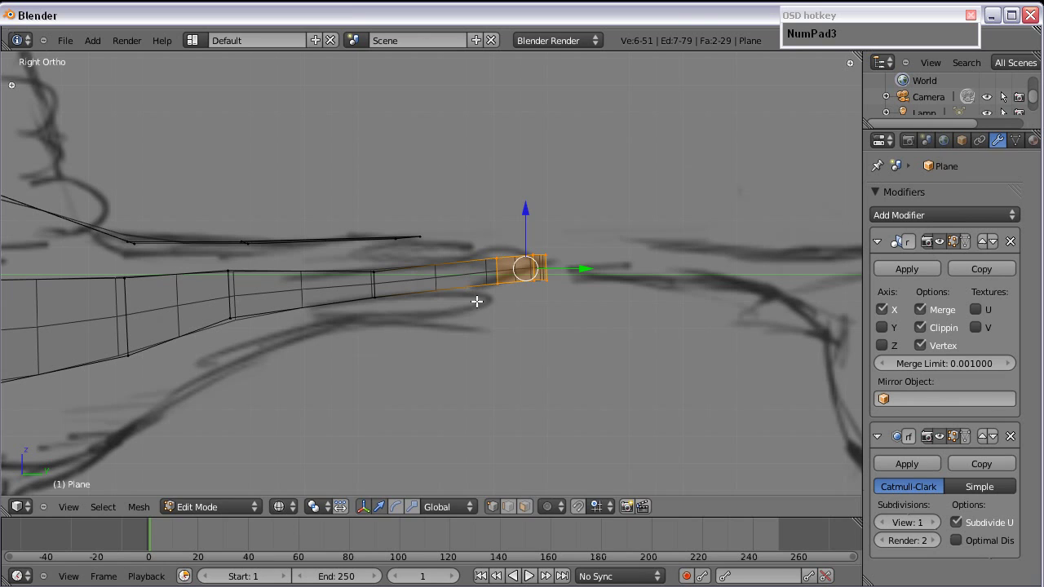
pyautogui.press('s')
pyautogui.press('z')
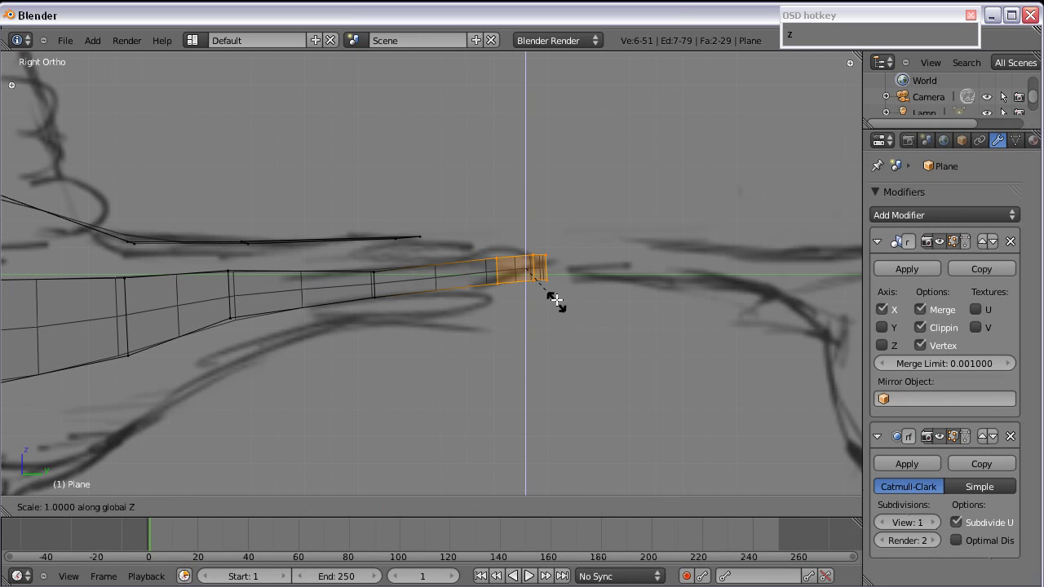
pyautogui.click(548, 284)
pyautogui.press('g')
pyautogui.click(541, 288)
# Step: Scale the side strip's mid-tail vertex pair down along global Z and move it up to follow the drawing
pyautogui.rightClick(374, 281)
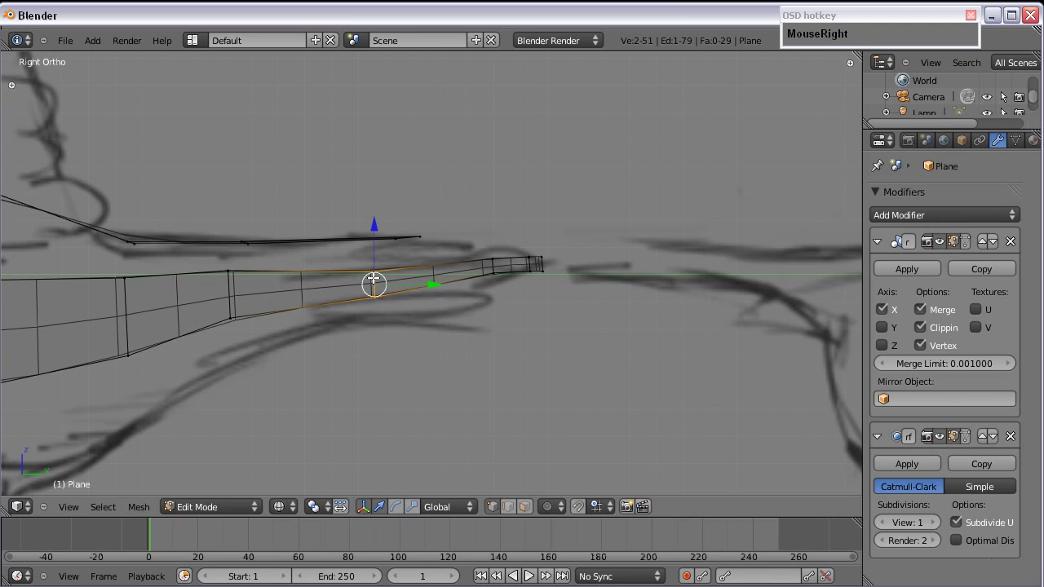
pyautogui.press('s')
pyautogui.press('z')
pyautogui.click(392, 305)
pyautogui.moveTo(373, 263); pyautogui.dragTo(371, 251)
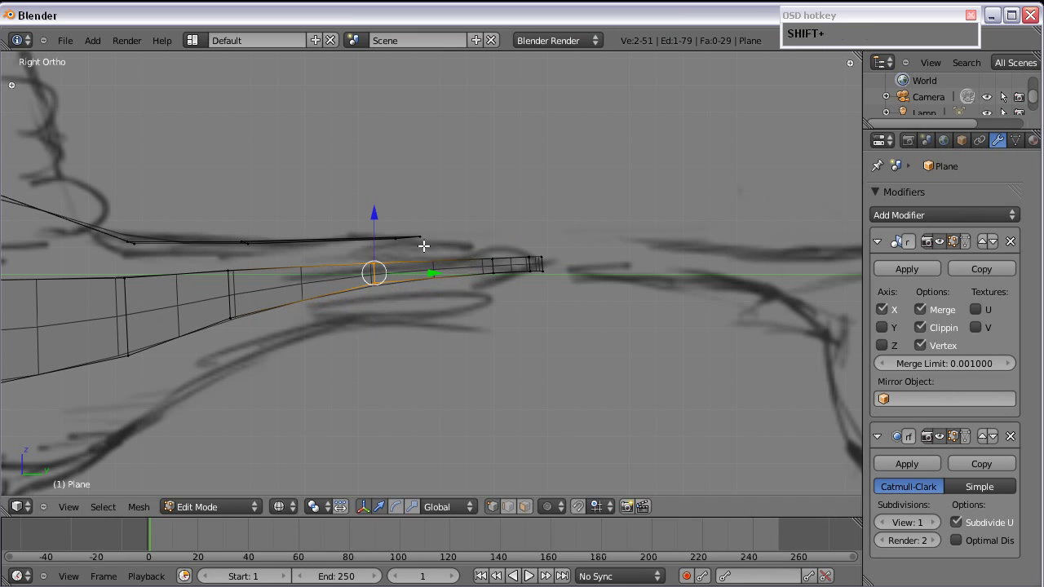
# Step: Select the back strip's two end vertices and, in top view, extrude them backward close to the tail's rear rim
pyautogui.keyDown('shift'); pyautogui.moveTo(430, 230); pyautogui.dragTo(345, 234, button='middle'); pyautogui.keyUp('shift')
pyautogui.rightClick(310, 241)
pyautogui.moveTo(303, 228); pyautogui.dragTo(304, 229)
pyautogui.keyDown('shift'); pyautogui.rightClick(333, 240); pyautogui.keyUp('shift')
pyautogui.moveTo(333, 240); pyautogui.dragTo(424, 372, button='middle')
pyautogui.moveTo(391, 292); pyautogui.dragTo(415, 289, button='middle')
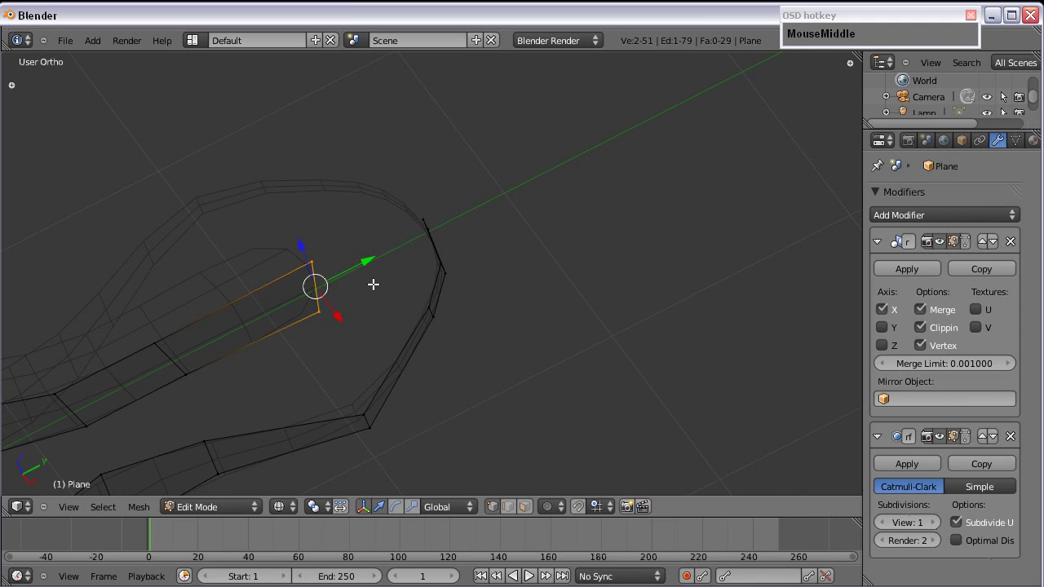
pyautogui.press('KP_7')
pyautogui.press('e')
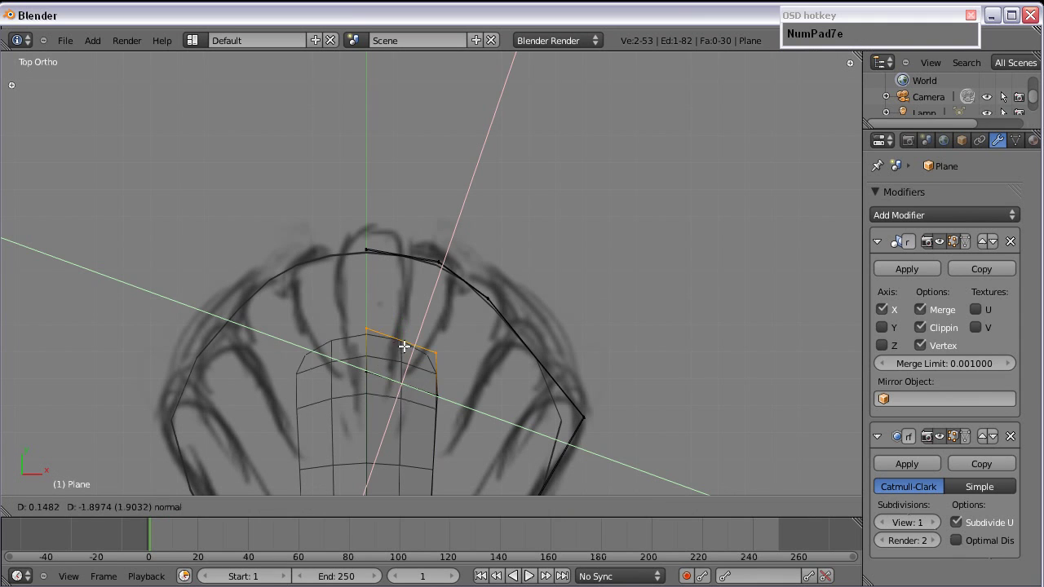
pyautogui.rightClick(409, 330)
pyautogui.moveTo(419, 401); pyautogui.dragTo(422, 315, button='right')
# Step: Fill a face between the back strip's end edge and the upper edge of the tail's rear rim
pyautogui.scroll(3, 395, 297)
pyautogui.moveTo(338, 245); pyautogui.dragTo(363, 230, button='middle')
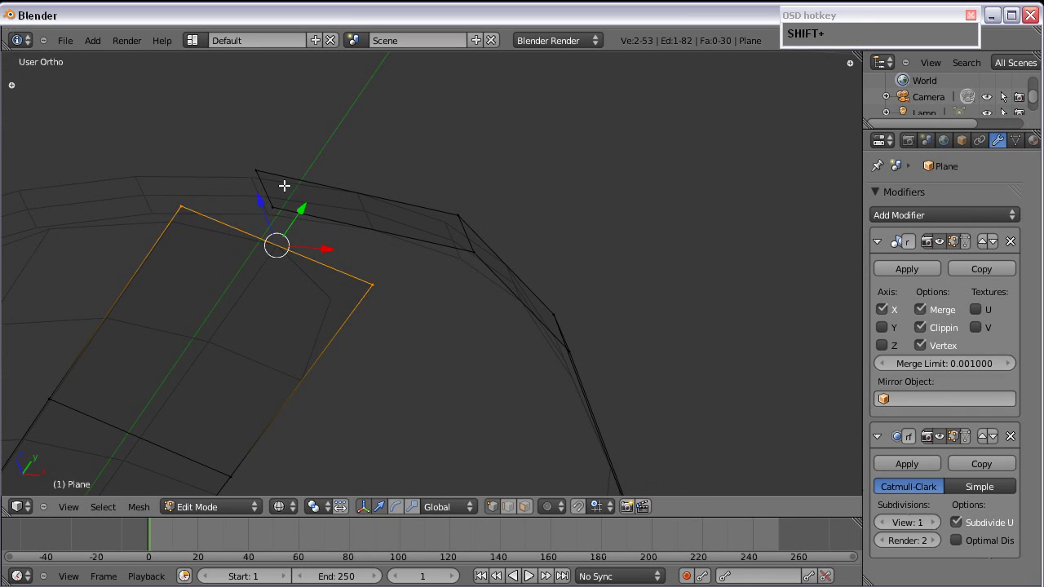
pyautogui.keyDown('shift'); pyautogui.rightClick(452, 203); pyautogui.keyUp('shift')
pyautogui.scroll(-2, 441, 264)
pyautogui.moveTo(440, 265); pyautogui.dragTo(354, 247, button='middle')
# Step: In right view, select the two upper vertices just before the tail rim and move them down slightly
pyautogui.rightClick(352, 192)
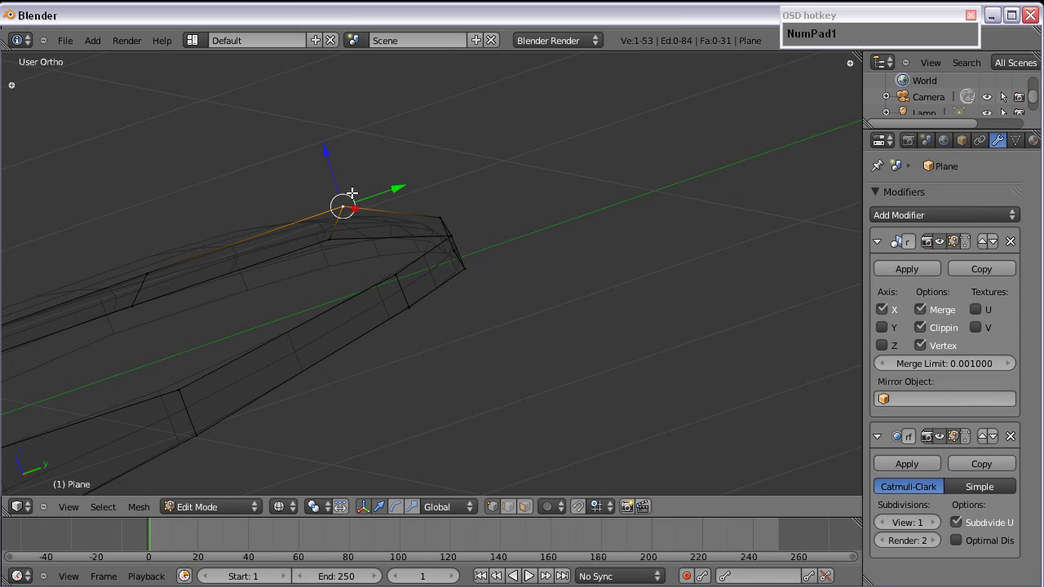
pyautogui.press('KP_3')
pyautogui.press('a')
pyautogui.rightClick(325, 210)
pyautogui.keyDown('shift'); pyautogui.rightClick(396, 198); pyautogui.keyUp('shift')
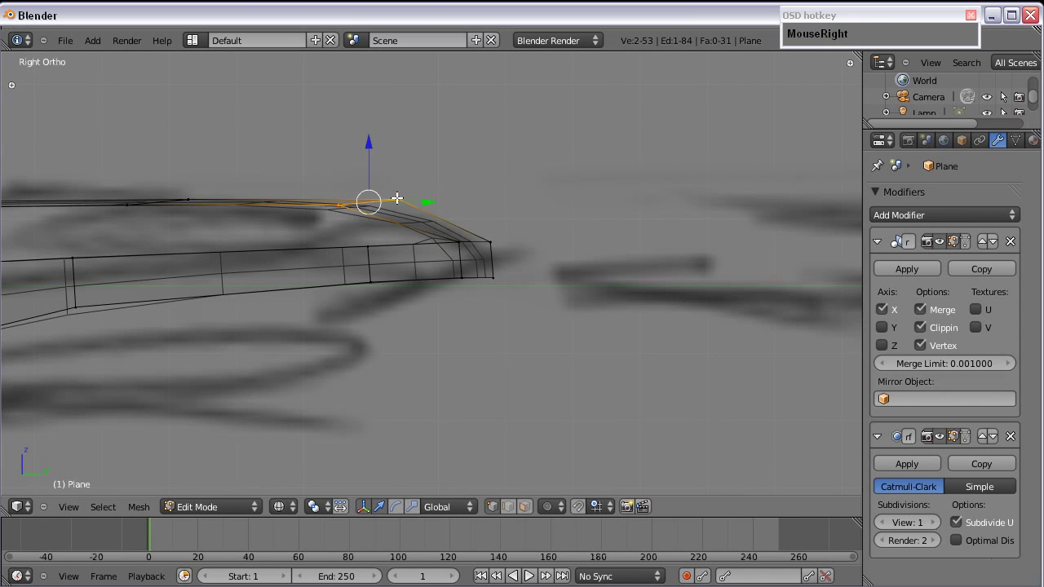
pyautogui.scroll(-4, 396, 198)
pyautogui.moveTo(399, 194); pyautogui.dragTo(398, 205)
# Step: Select the next vertex pair forward on the tail's top strip and move it down onto the drawn line
pyautogui.press('a')
pyautogui.rightClick(301, 239)
pyautogui.keyDown('shift'); pyautogui.rightClick(326, 233); pyautogui.keyUp('shift')
pyautogui.moveTo(298, 204); pyautogui.dragTo(303, 211)
pyautogui.scroll(-1, 286, 304)
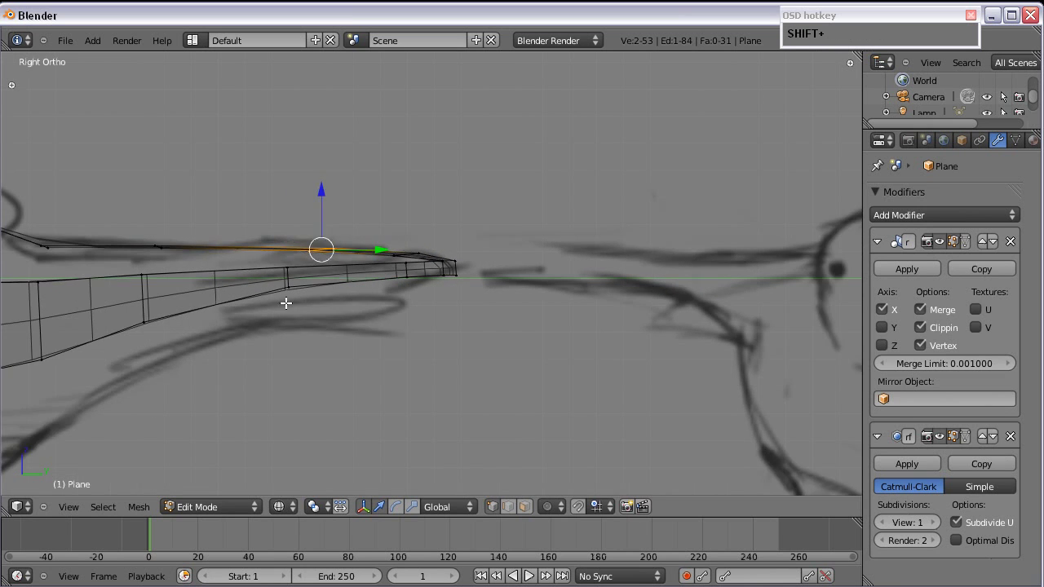
# Step: Select the cross edge on the tail rim between the fan's rear and widest corner and delete its edge loop
pyautogui.keyDown('shift'); pyautogui.moveTo(285, 303); pyautogui.dragTo(303, 217, button='middle'); pyautogui.keyUp('shift')
pyautogui.scroll(-1, 417, 191)
pyautogui.moveTo(417, 190); pyautogui.dragTo(375, 393, button='middle')
pyautogui.scroll(5, 435, 296)
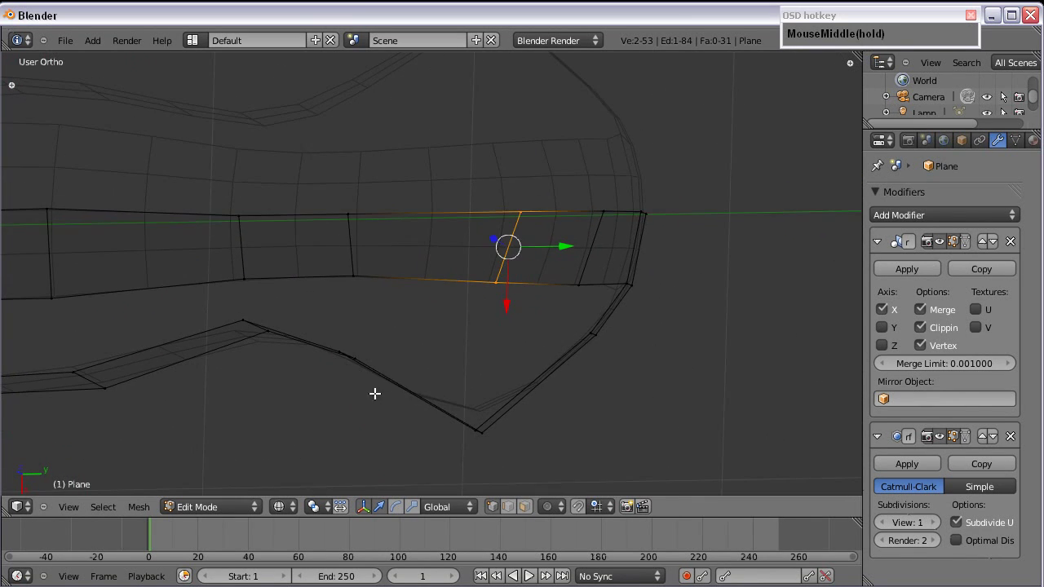
pyautogui.press('KP_7')
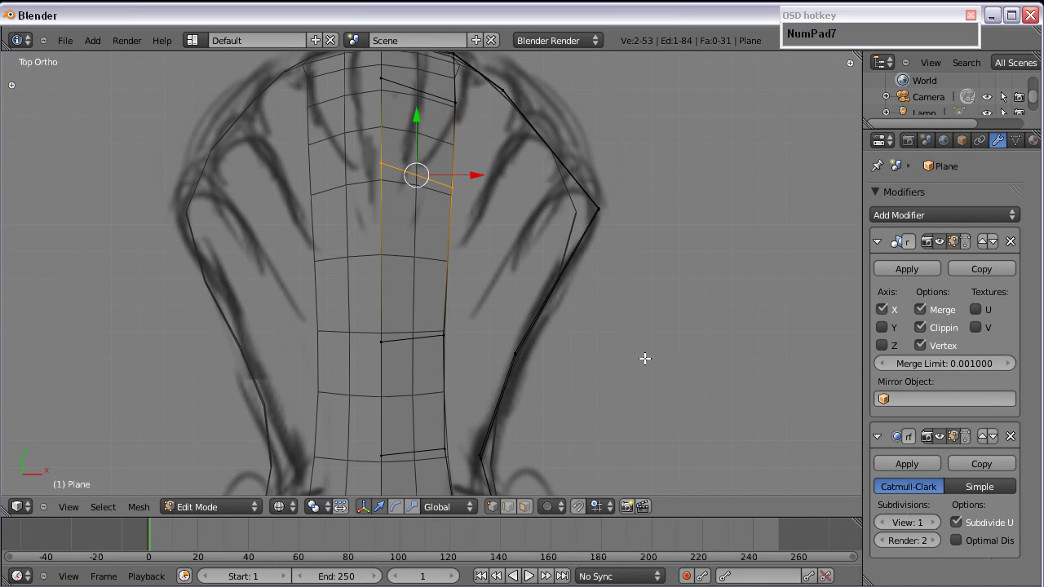
pyautogui.keyDown('shift'); pyautogui.moveTo(645, 358); pyautogui.dragTo(494, 340, button='middle'); pyautogui.keyUp('shift')
pyautogui.rightClick(527, 190)
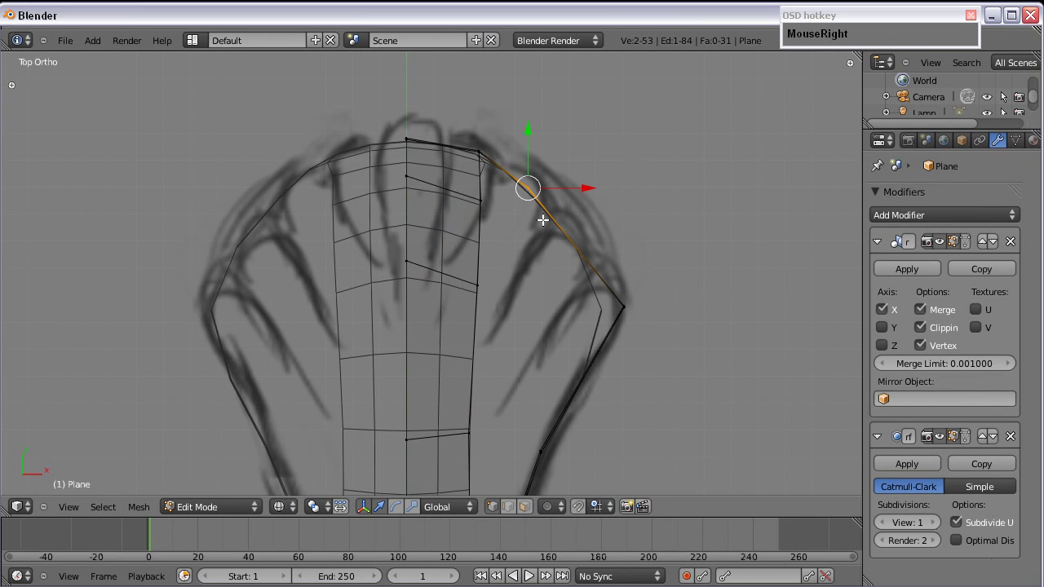
pyautogui.moveTo(544, 215); pyautogui.dragTo(465, 245, button='middle')
pyautogui.scroll(3, 464, 245)
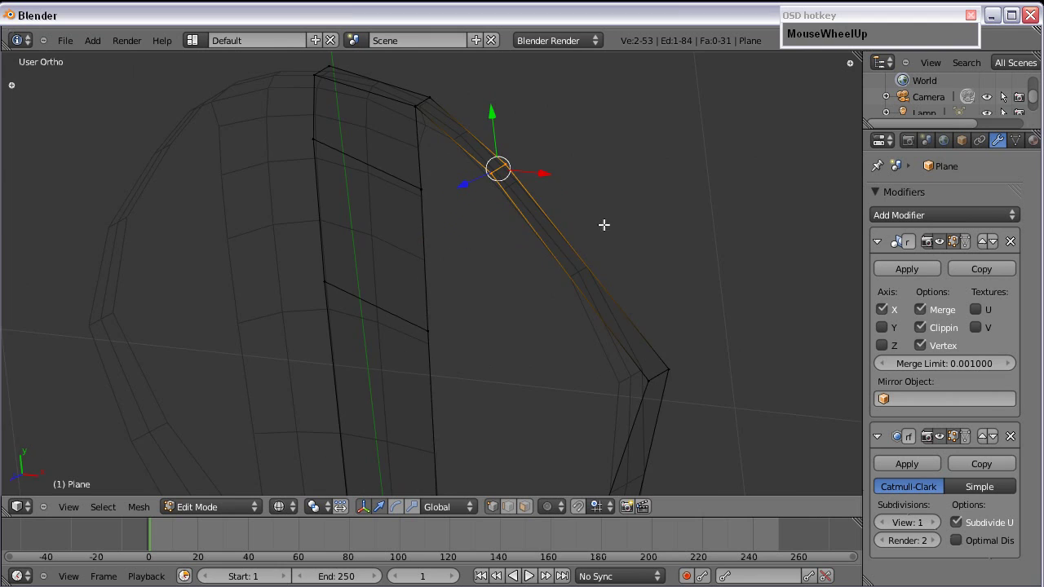
pyautogui.moveTo(604, 224); pyautogui.dragTo(525, 261, button='middle')
pyautogui.press('space')
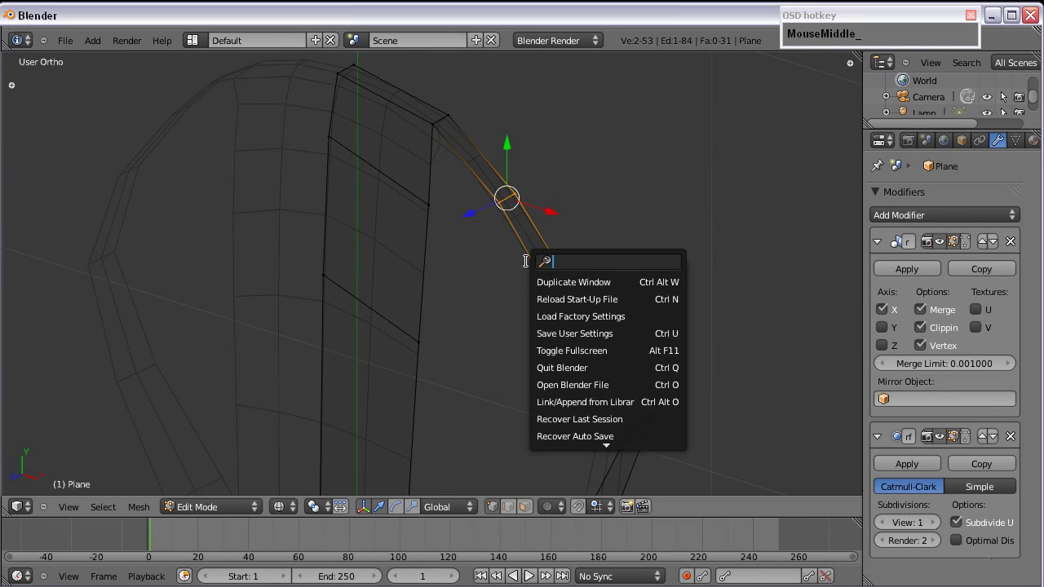
pyautogui.write('dele')
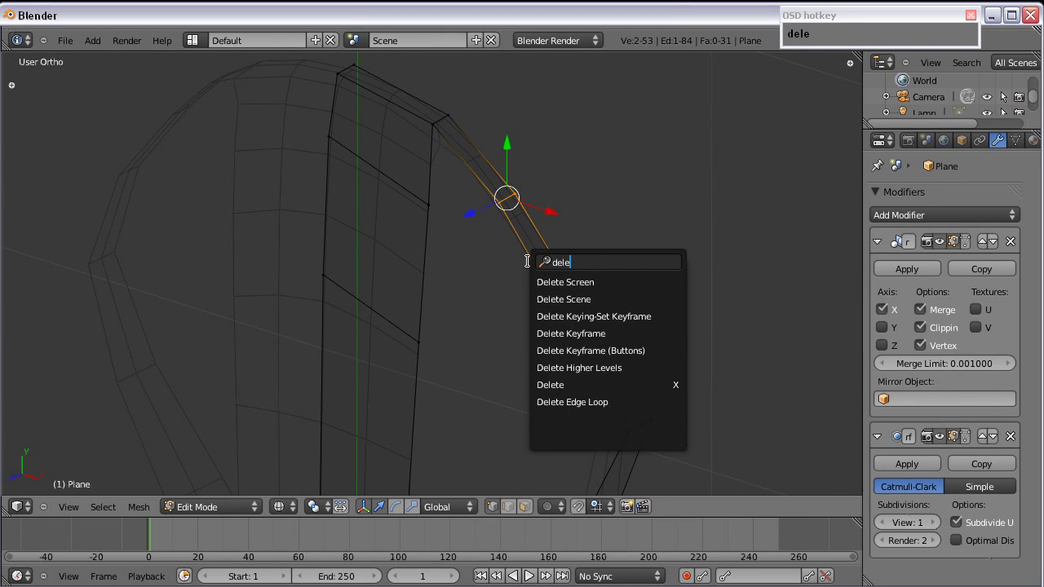
pyautogui.click(585, 401)
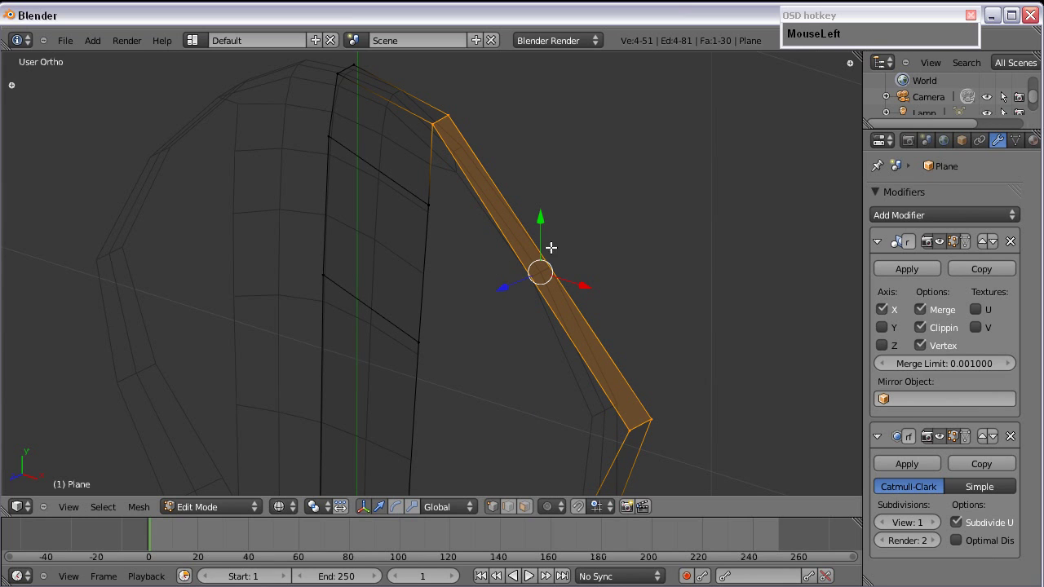
pyautogui.moveTo(452, 287); pyautogui.dragTo(461, 260, button='middle')
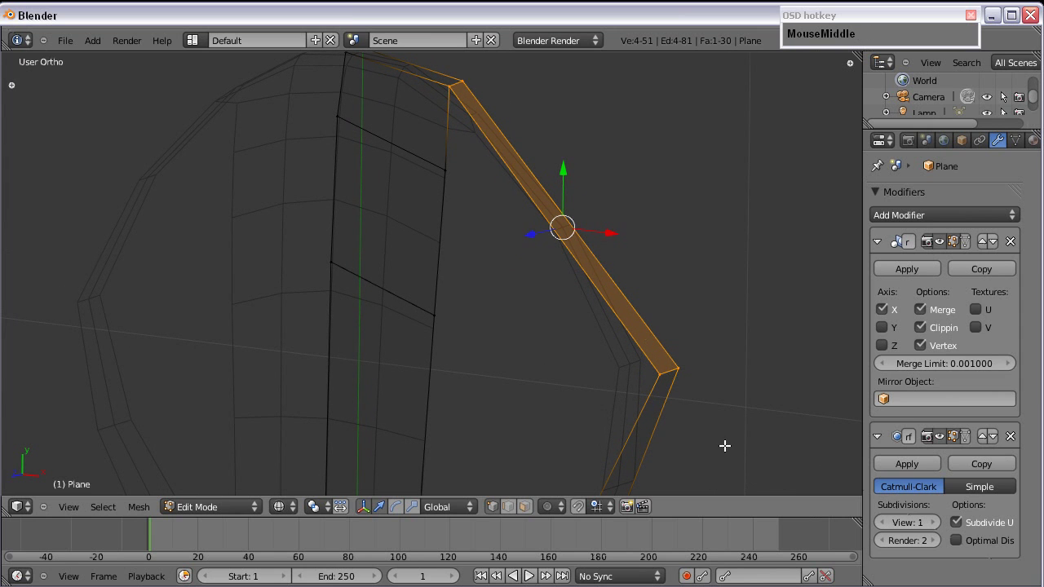
pyautogui.keyDown('shift'); pyautogui.moveTo(574, 259); pyautogui.dragTo(589, 319, button='middle'); pyautogui.keyUp('shift')
pyautogui.moveTo(655, 401); pyautogui.dragTo(598, 229, button='middle')
pyautogui.scroll(-3, 542, 279)
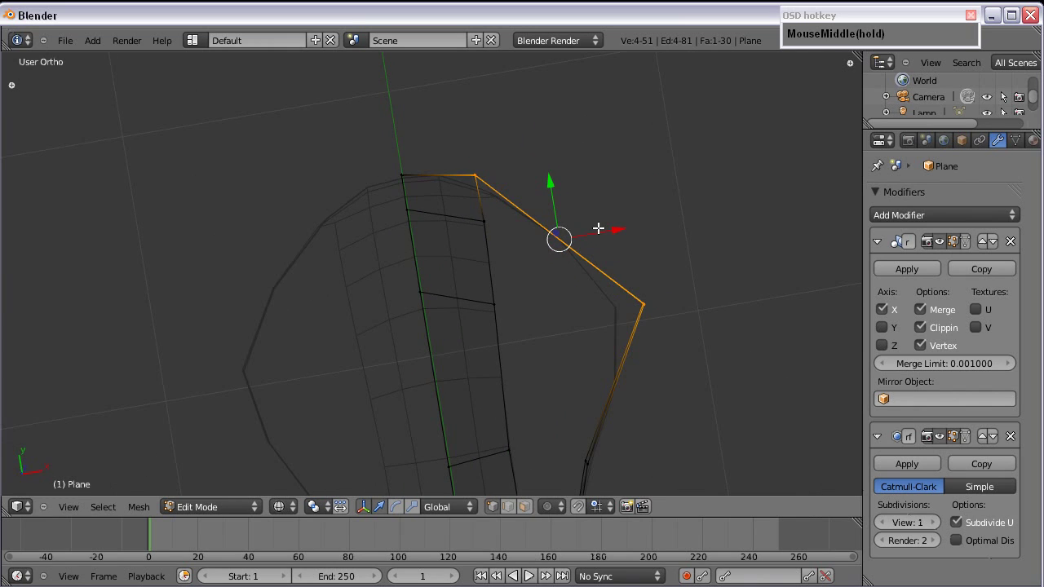
pyautogui.press('KP_7')
pyautogui.press('a')
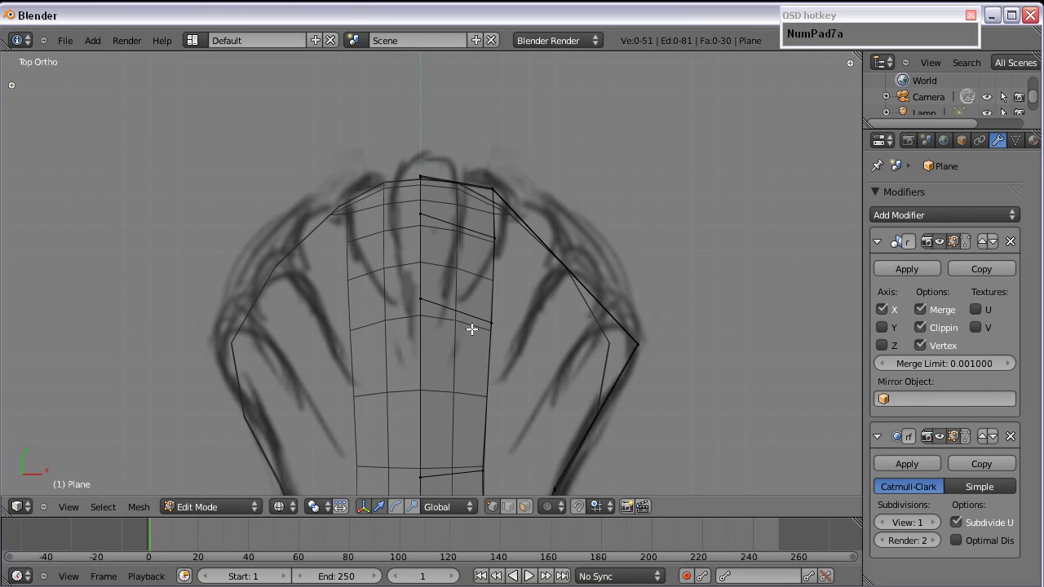
pyautogui.click(72, 506)
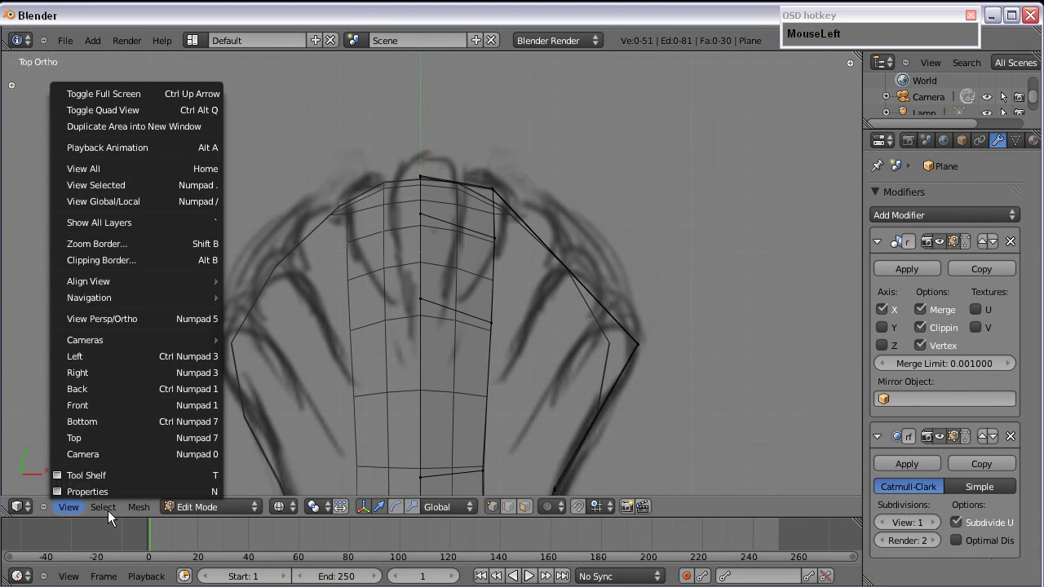
pyautogui.click(110, 509)
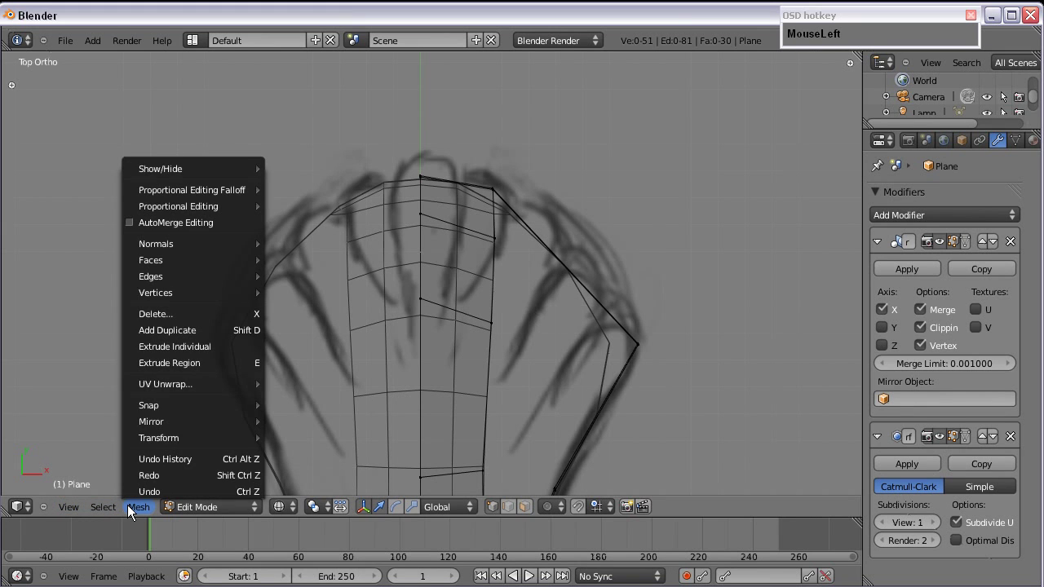
pyautogui.click(139, 506)
pyautogui.moveTo(203, 278)
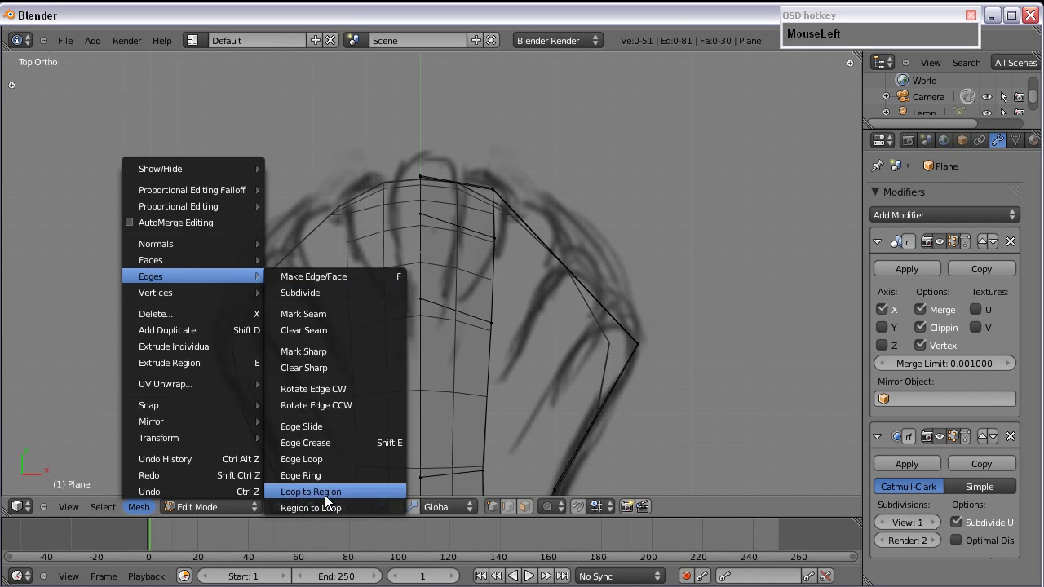
pyautogui.click(312, 426)
# Step: In top view, select the fan's rear corner vertices beside the centre strip and move them outward along the drawn outline
pyautogui.keyDown('shift'); pyautogui.moveTo(533, 180); pyautogui.dragTo(468, 139, button='middle'); pyautogui.keyUp('shift')
pyautogui.click(436, 140)
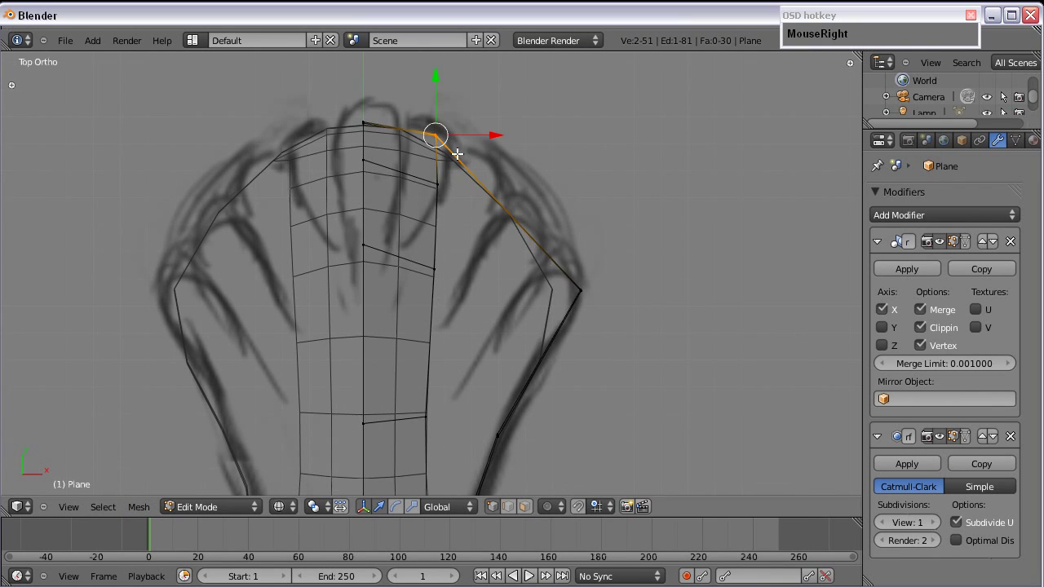
pyautogui.press('g')
pyautogui.click(524, 179)
pyautogui.press('a')
# Step: Move the next two side vertices of the tail's top strip outward, one after the other, to follow the fan shape
pyautogui.press('c')
pyautogui.click(431, 183)
pyautogui.press('g')
pyautogui.click(485, 232)
pyautogui.keyDown('shift'); pyautogui.rightClick(433, 275); pyautogui.keyUp('shift')
pyautogui.click(434, 275)
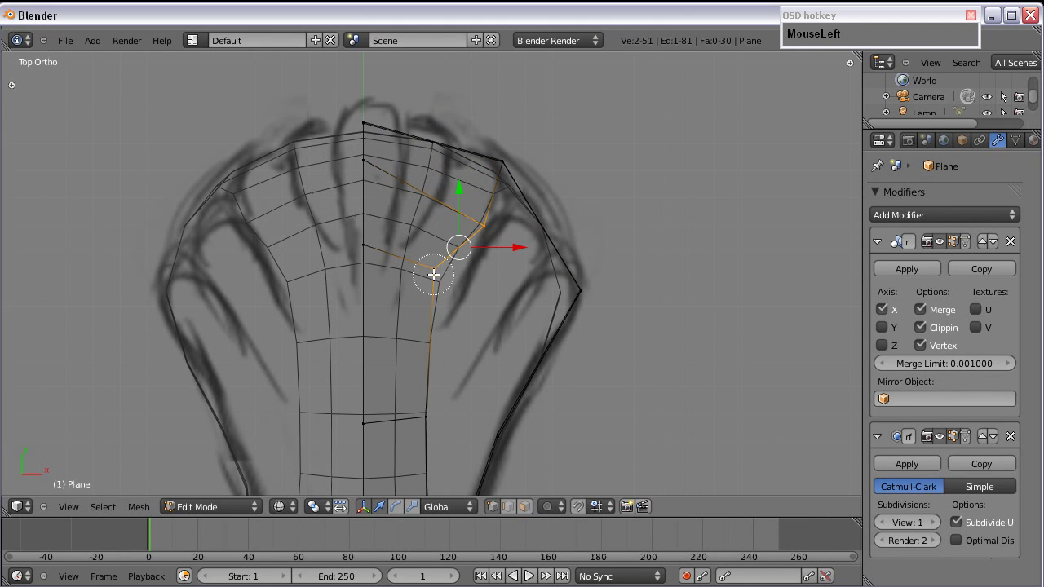
pyautogui.moveTo(433, 275); pyautogui.dragTo(472, 310, button='right')
pyautogui.keyDown('shift'); pyautogui.moveTo(495, 297); pyautogui.dragTo(487, 187, button='middle'); pyautogui.keyUp('shift')
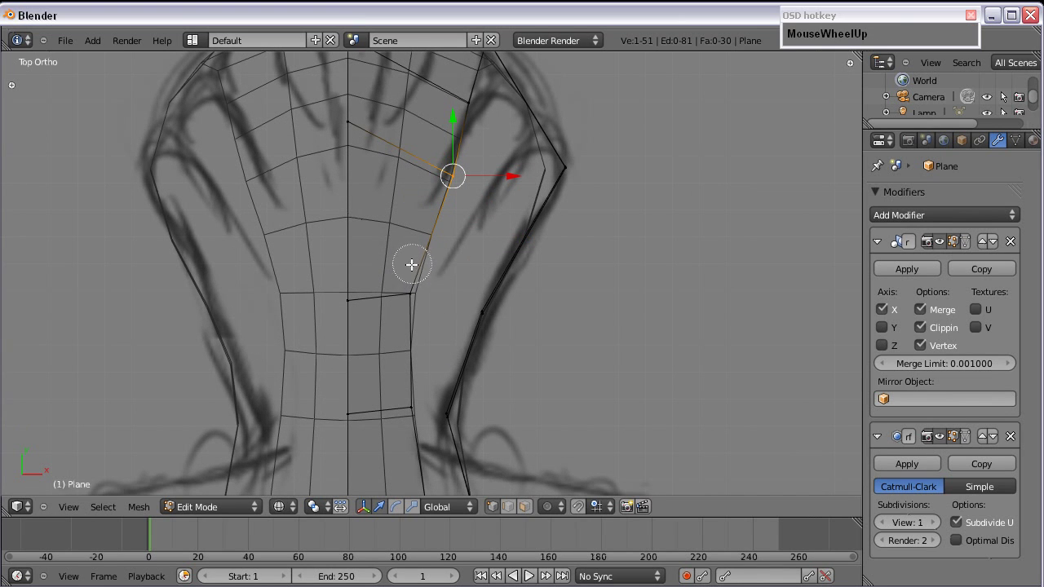
# Step: Select the strip's side vertex at the base of the fan and shift it slightly outward along X
pyautogui.scroll(-10, 421, 246)
pyautogui.scroll(8, 414, 258)
pyautogui.scroll(4, 415, 263)
pyautogui.click(417, 292)
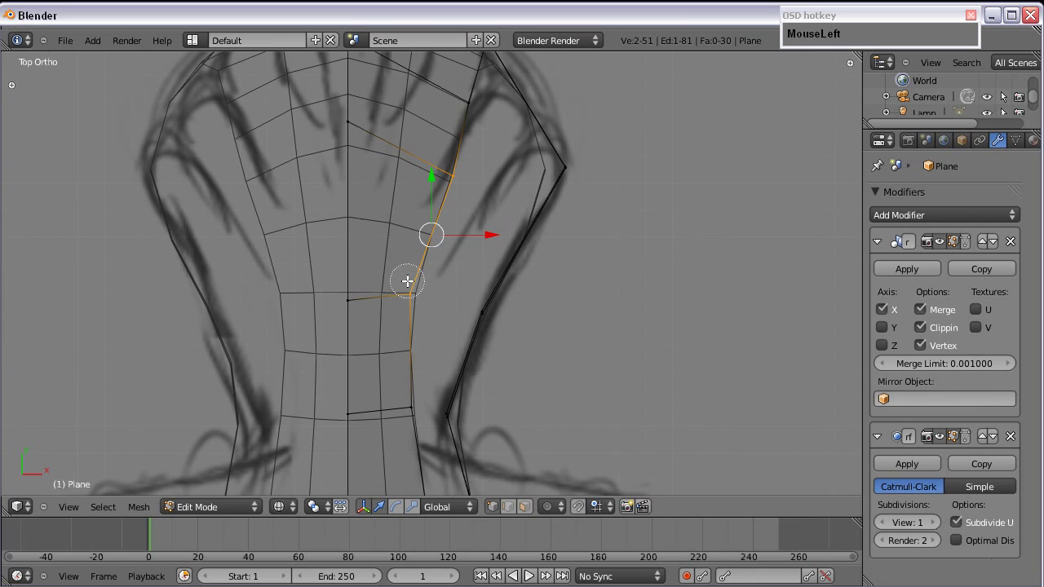
pyautogui.moveTo(406, 289); pyautogui.dragTo(464, 170, button='middle')
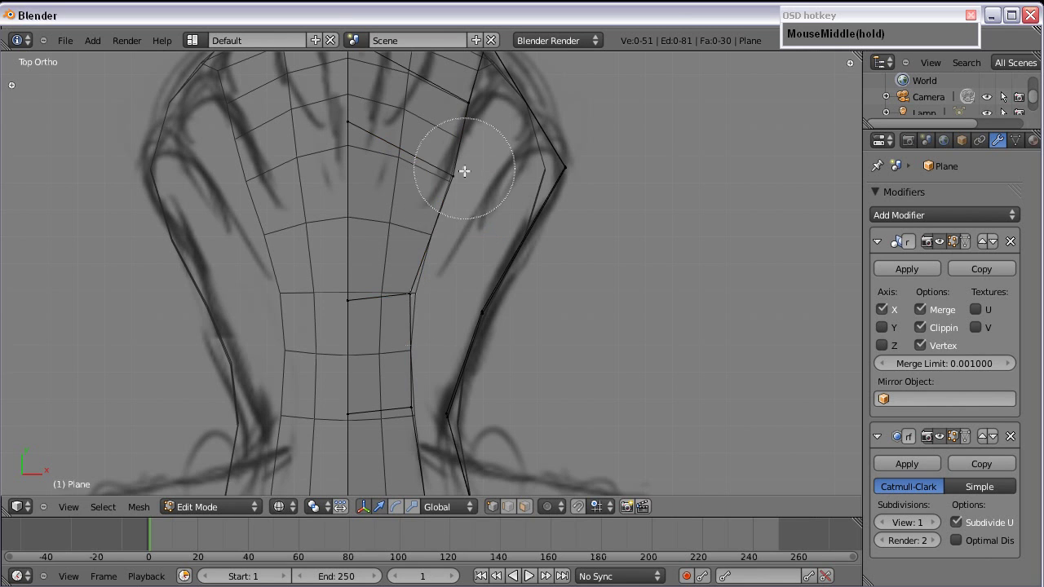
pyautogui.rightClick(416, 223)
pyautogui.moveTo(439, 296); pyautogui.dragTo(458, 299)
pyautogui.keyDown('shift'); pyautogui.moveTo(448, 343); pyautogui.dragTo(391, 415, button='middle'); pyautogui.keyUp('shift')
# Step: Select the side vertices of the fan's top strip individually and shift them forward along Y
pyautogui.rightClick(419, 173)
pyautogui.moveTo(291, 92); pyautogui.dragTo(289, 122)
pyautogui.rightClick(294, 190)
pyautogui.moveTo(293, 168); pyautogui.dragTo(294, 190)
pyautogui.click(292, 224)
# Step: Select the rearmost cross edge inside the tail's top strip and delete its edge loop
pyautogui.keyDown('shift'); pyautogui.moveTo(447, 280); pyautogui.dragTo(264, 151, button='middle'); pyautogui.keyUp('shift')
pyautogui.rightClick(306, 151)
pyautogui.keyDown('shift'); pyautogui.moveTo(397, 162); pyautogui.dragTo(384, 309, button='middle'); pyautogui.keyUp('shift')
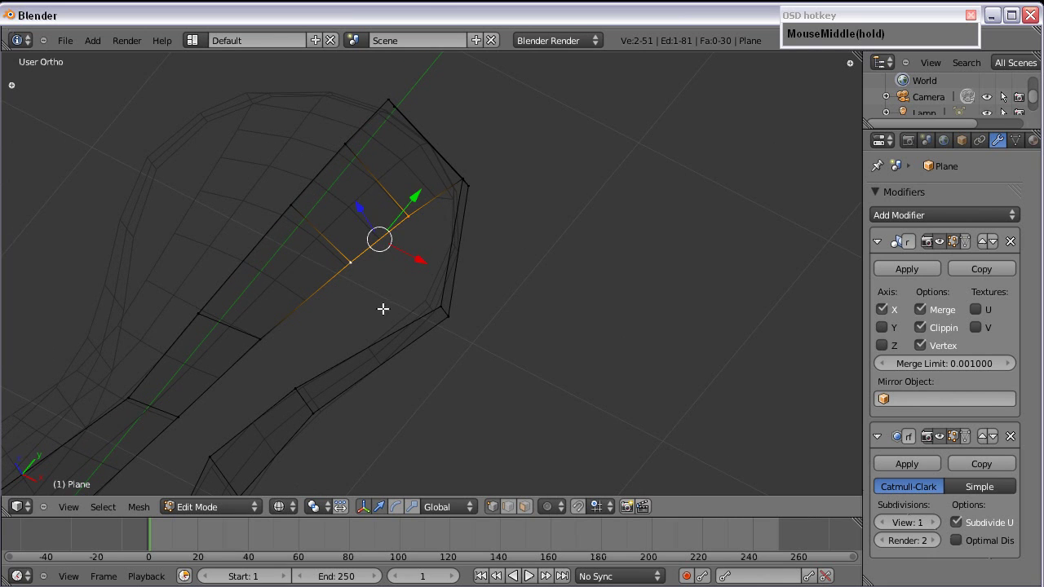
pyautogui.moveTo(425, 250); pyautogui.dragTo(334, 140, button='middle')
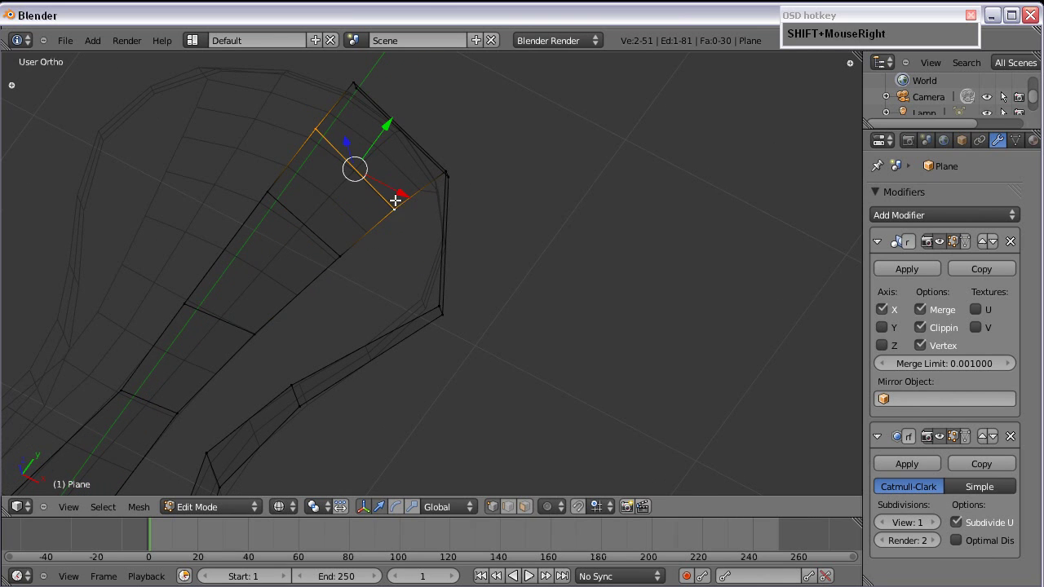
pyautogui.press('space')
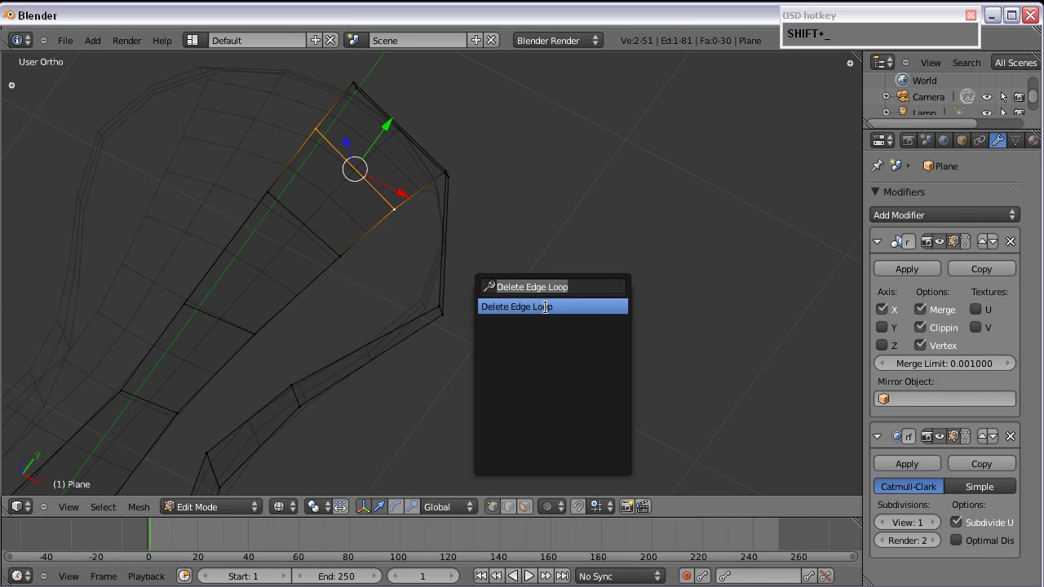
pyautogui.click(501, 307)
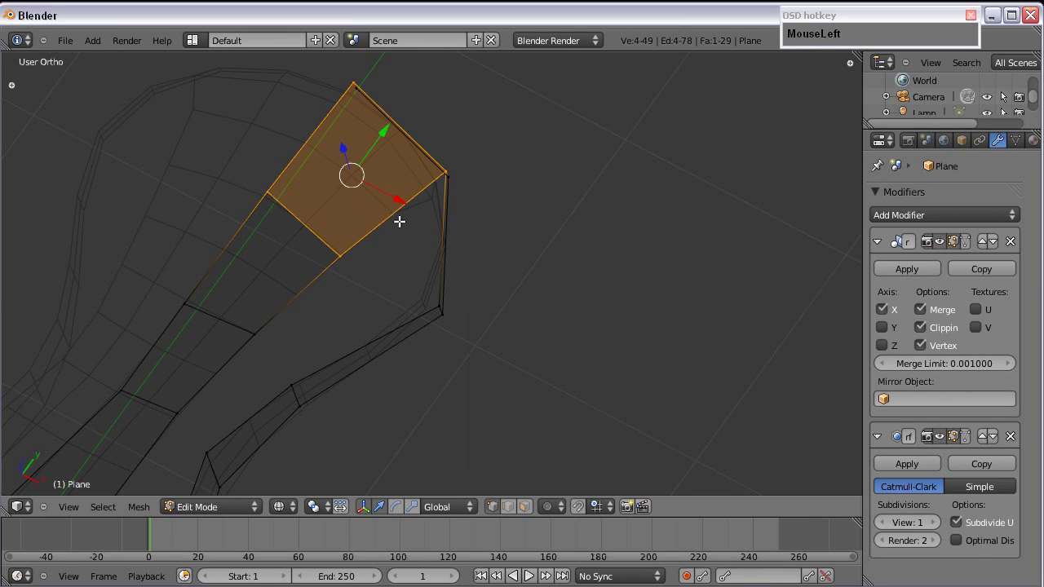
# Step: Select two side vertices of the top strip and the two facing rim vertices, and fill a face between them
pyautogui.rightClick(342, 252)
pyautogui.moveTo(340, 252); pyautogui.dragTo(303, 336, button='middle')
pyautogui.rightClick(290, 382)
pyautogui.keyDown('shift'); pyautogui.rightClick(253, 332); pyautogui.keyUp('shift')
pyautogui.keyDown('shift'); pyautogui.rightClick(344, 258); pyautogui.keyUp('shift')
pyautogui.keyDown('shift'); pyautogui.rightClick(441, 307); pyautogui.keyUp('shift')
pyautogui.press('f')
# Step: Add a loop cut across the rearmost face of the tail's top strip and move its outer vertex inward
pyautogui.moveTo(380, 264); pyautogui.dragTo(420, 266, button='middle')
pyautogui.scroll(3, 421, 266)
pyautogui.keyDown('shift'); pyautogui.moveTo(389, 226); pyautogui.dragTo(417, 304, button='middle'); pyautogui.keyUp('shift')
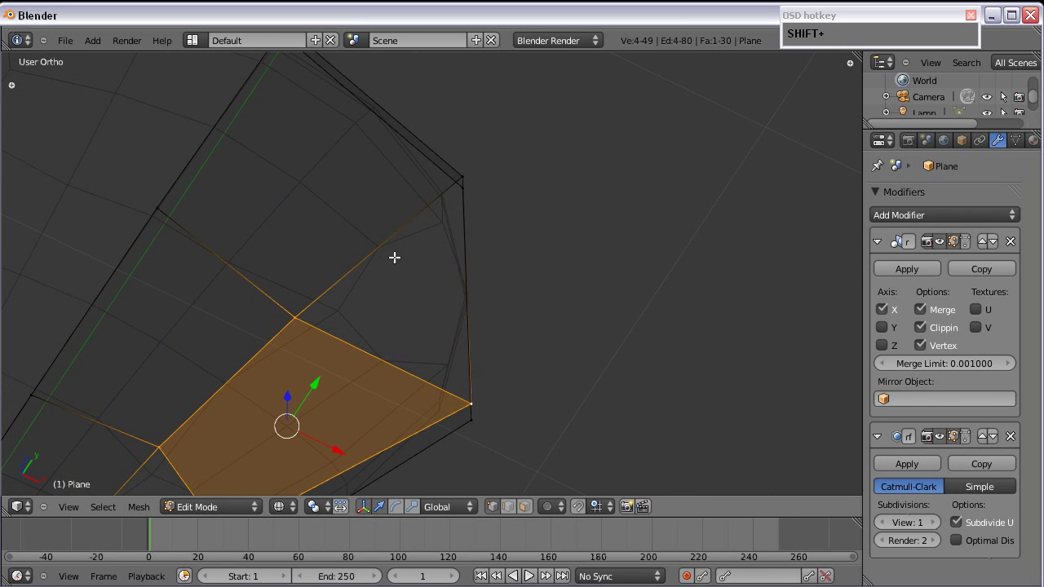
pyautogui.hotkey('ctrl', 'r')
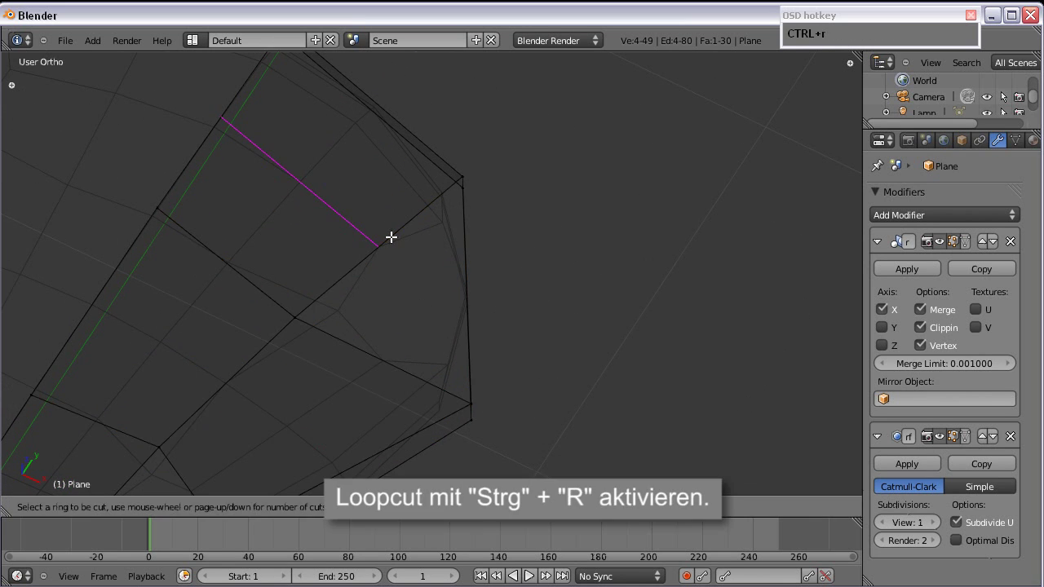
pyautogui.click(391, 237)
pyautogui.rightClick(390, 235)
pyautogui.press('g')
pyautogui.rightClick(399, 253)
pyautogui.moveTo(399, 252); pyautogui.dragTo(343, 224)
# Step: Select the edge loop around the remaining hole in the fan's top and fill it with a face
pyautogui.keyDown('alt'); pyautogui.rightClick(338, 337); pyautogui.keyUp('alt')
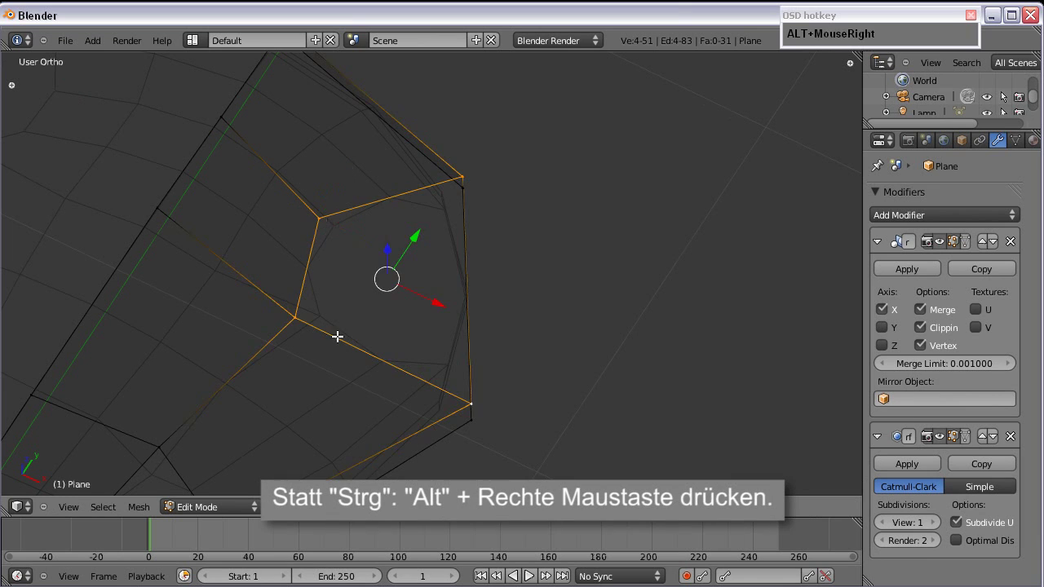
pyautogui.moveTo(318, 254); pyautogui.dragTo(413, 289, button='middle')
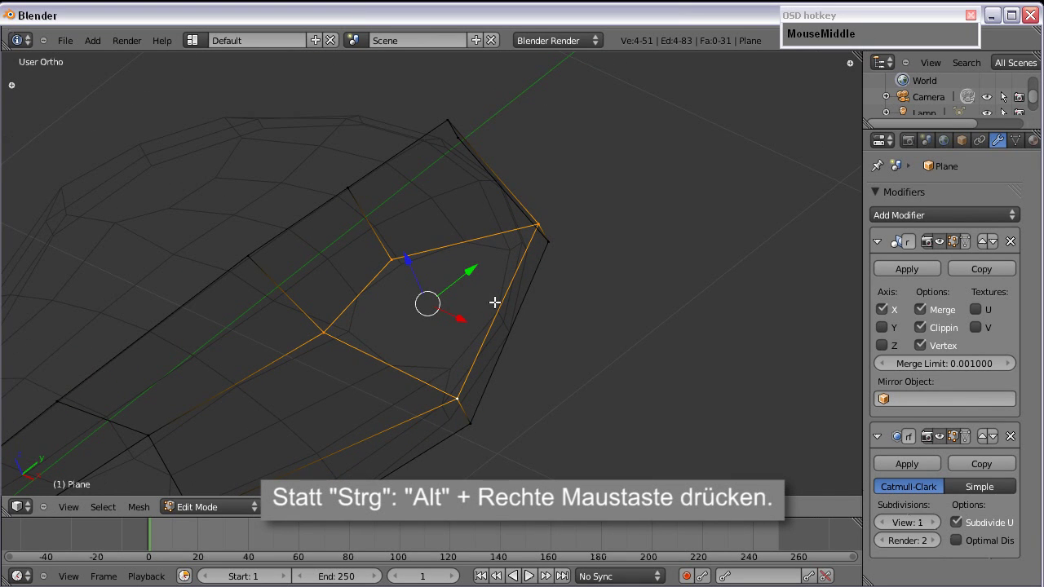
pyautogui.press('f')
pyautogui.scroll(-2, 438, 302)
pyautogui.keyDown('shift'); pyautogui.moveTo(438, 303); pyautogui.dragTo(477, 247, button='middle'); pyautogui.keyUp('shift')
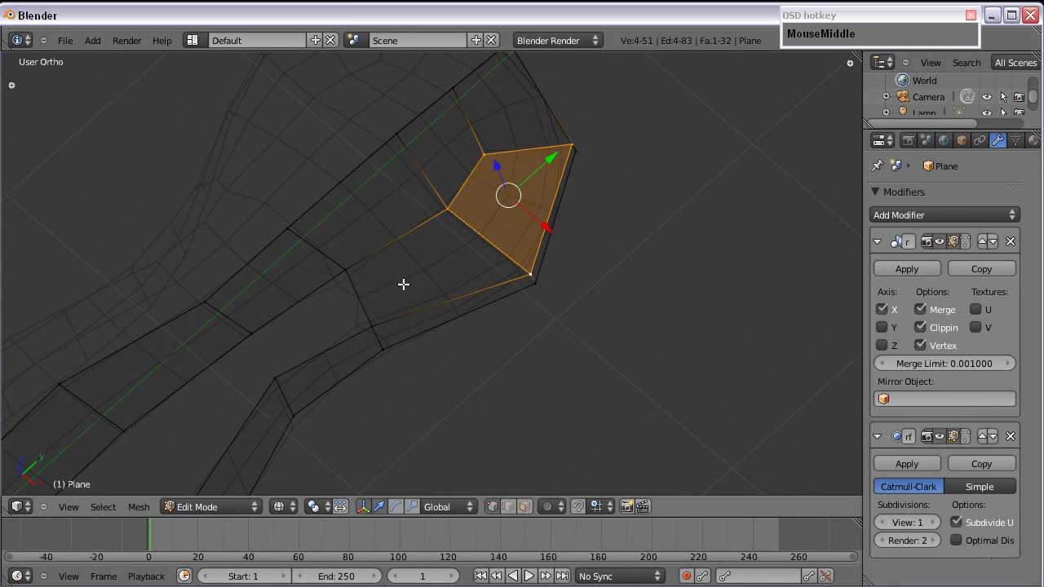
# Step: Select the four vertices bordering the gap at the tail base between the back strip and side strip, and fill a face
pyautogui.rightClick(460, 103)
pyautogui.moveTo(478, 67); pyautogui.dragTo(403, 144, button='right')
pyautogui.moveTo(420, 119); pyautogui.dragTo(410, 126)
pyautogui.scroll(-2, 400, 278)
pyautogui.scroll(2, 349, 337)
pyautogui.keyDown('shift'); pyautogui.rightClick(362, 212); pyautogui.keyUp('shift')
pyautogui.keyDown('shift'); pyautogui.rightClick(459, 158); pyautogui.keyUp('shift')
pyautogui.press('f')
pyautogui.scroll(-3, 466, 226)
pyautogui.keyDown('shift'); pyautogui.moveTo(466, 226); pyautogui.dragTo(409, 258, button='middle'); pyautogui.keyUp('shift')
# Step: Examine the body's shape in solid shading and in wireframe against the front, right and top drawings
pyautogui.press('z')
pyautogui.scroll(2, 387, 308)
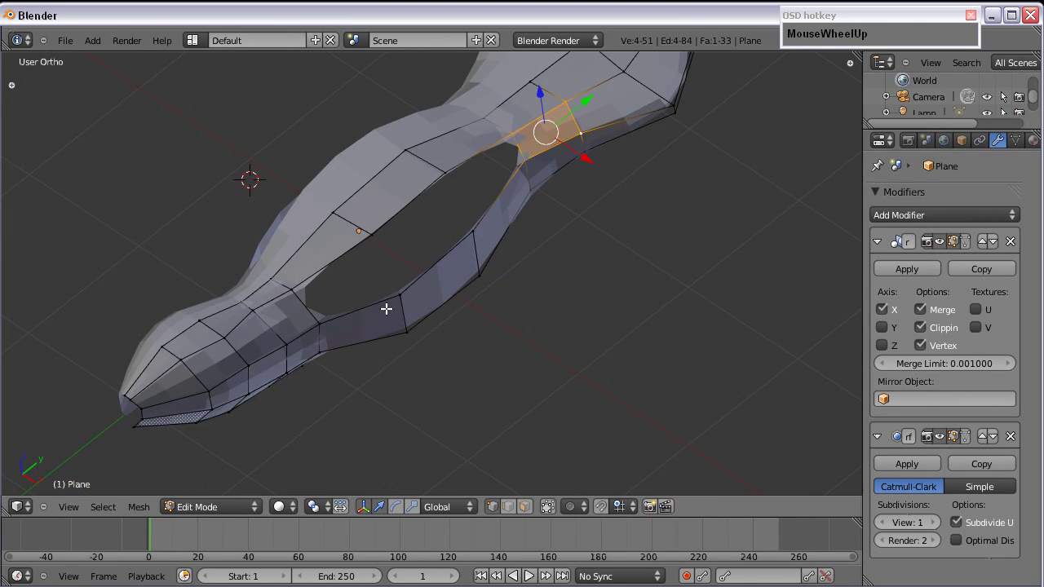
pyautogui.press('Tab')
pyautogui.scroll(-3, 386, 297)
pyautogui.moveTo(387, 296); pyautogui.dragTo(473, 259, button='middle')
pyautogui.scroll(2, 408, 256)
pyautogui.press('Tab')
pyautogui.press('Tab')
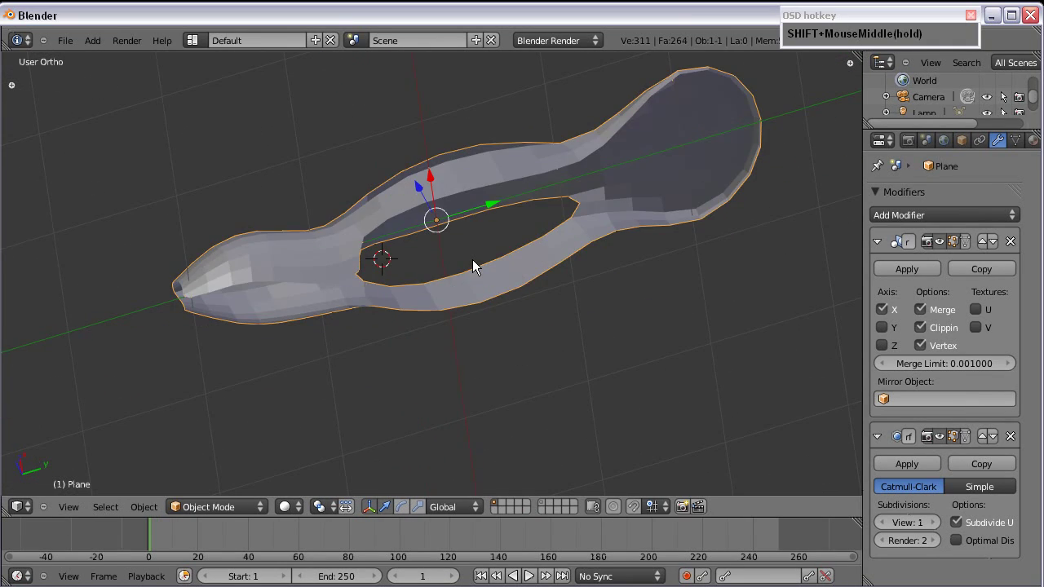
pyautogui.hotkey('shift', 'z')
pyautogui.press('KP_1')
pyautogui.press('KP_3')
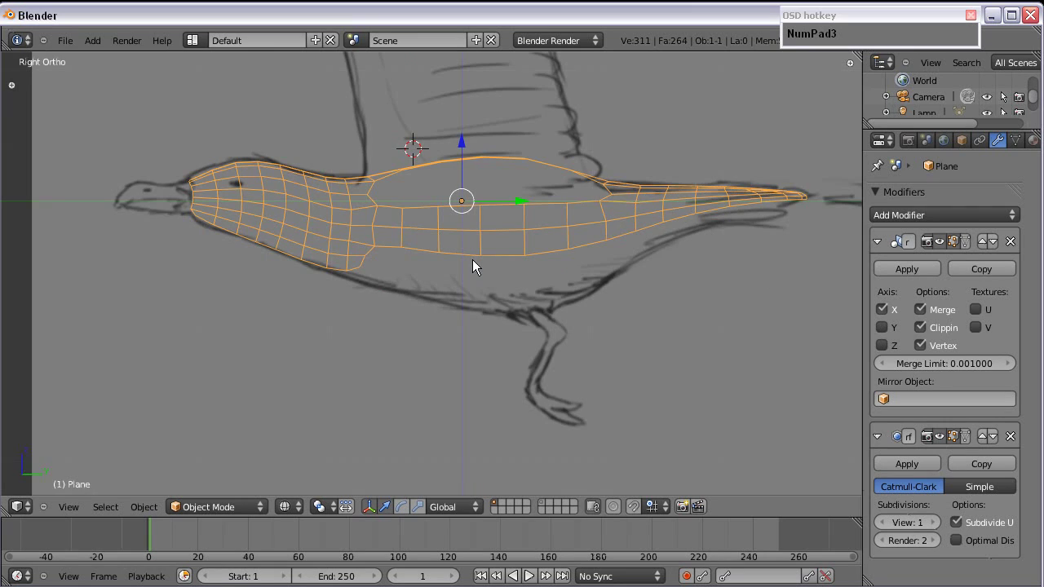
pyautogui.press('KP_7')
pyautogui.keyDown('shift'); pyautogui.moveTo(472, 259); pyautogui.dragTo(437, 323, button='middle'); pyautogui.keyUp('shift')
pyautogui.scroll(-1, 448, 286)
pyautogui.press('KP_3')
pyautogui.scroll(1, 300, 259)
# Step: Extrude the lower edge loop of the head and neck to the mirror centre line and lower it
pyautogui.keyDown('shift'); pyautogui.moveTo(301, 259); pyautogui.dragTo(353, 242, button='middle'); pyautogui.keyUp('shift')
pyautogui.press('Tab')
pyautogui.scroll(3, 353, 241)
pyautogui.keyDown('alt'); pyautogui.rightClick(321, 233); pyautogui.keyUp('alt')
pyautogui.keyDown('shift'); pyautogui.moveTo(248, 205); pyautogui.dragTo(351, 268, button='middle'); pyautogui.keyUp('shift')
pyautogui.press('g')
pyautogui.rightClick(353, 254)
pyautogui.moveTo(386, 240); pyautogui.dragTo(316, 253)
pyautogui.press('KP_1')
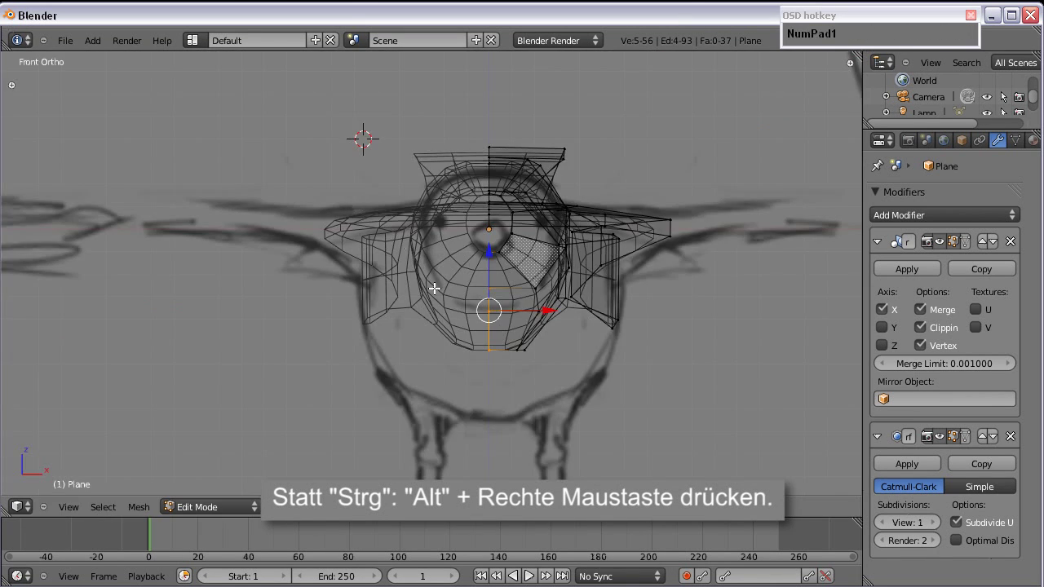
pyautogui.scroll(2, 432, 288)
pyautogui.moveTo(501, 296); pyautogui.dragTo(517, 330)
# Step: In right view, select a vertex on the neck's underside and move it down toward the drawn line
pyautogui.press('KP_3')
pyautogui.scroll(-1, 393, 361)
pyautogui.keyDown('shift'); pyautogui.moveTo(393, 362); pyautogui.dragTo(538, 269, button='middle'); pyautogui.keyUp('shift')
pyautogui.press('a')
pyautogui.press('c')
pyautogui.click(418, 282)
pyautogui.rightClick(429, 308)
pyautogui.scroll(3, 393, 245)
pyautogui.moveTo(370, 219); pyautogui.dragTo(367, 245)
# Step: Extrude the end edge of the chest's underside backward and place it on the drawn belly line
pyautogui.keyDown('shift'); pyautogui.scroll(-1, 449, 275); pyautogui.keyUp('shift')
pyautogui.keyDown('shift'); pyautogui.moveTo(448, 278); pyautogui.dragTo(346, 268, button='middle'); pyautogui.keyUp('shift')
pyautogui.press('a')
pyautogui.scroll(-1, 354, 269)
pyautogui.press('c')
pyautogui.click(333, 270)
pyautogui.rightClick(334, 270)
pyautogui.scroll(-1, 396, 308)
pyautogui.keyDown('shift'); pyautogui.moveTo(424, 299); pyautogui.dragTo(346, 277, button='middle'); pyautogui.keyUp('shift')
pyautogui.scroll(-2, 346, 277)
pyautogui.press('e')
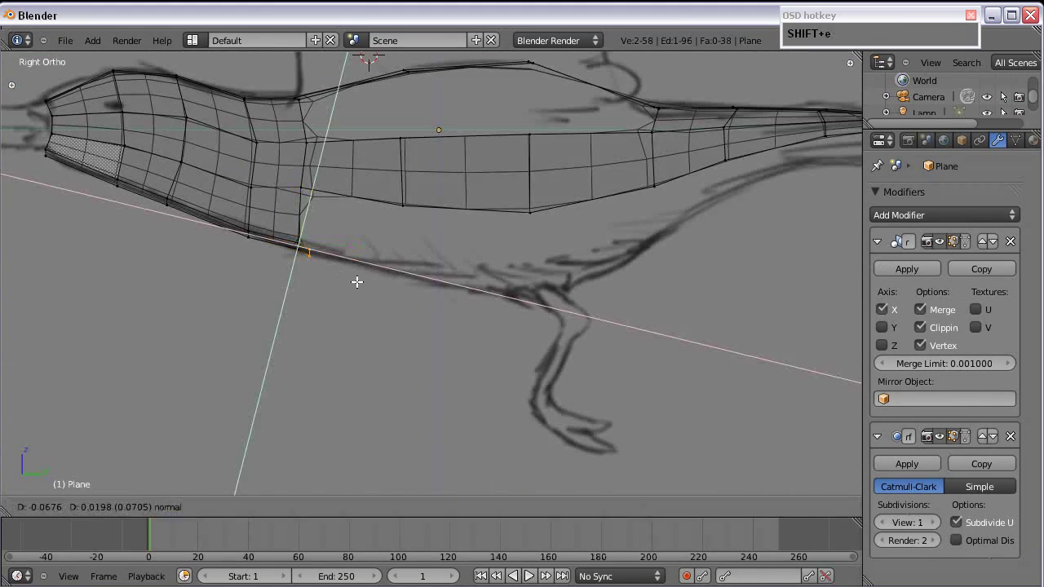
pyautogui.rightClick(443, 286)
pyautogui.press('g')
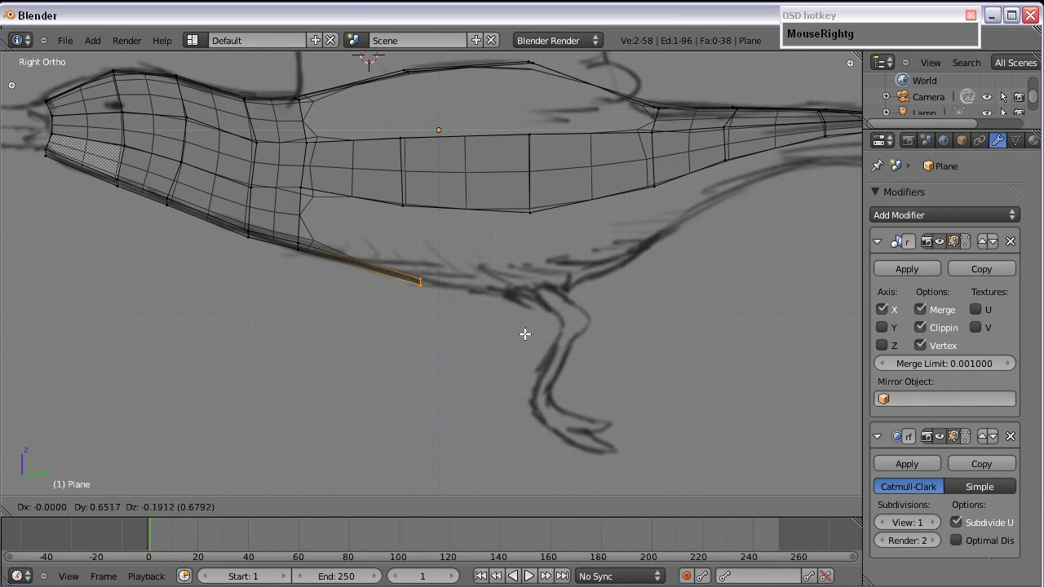
pyautogui.click(508, 326)
# Step: In top view, scale up the belly strip's end edge to widen it
pyautogui.press('KP_8')
pyautogui.press('KP_7')
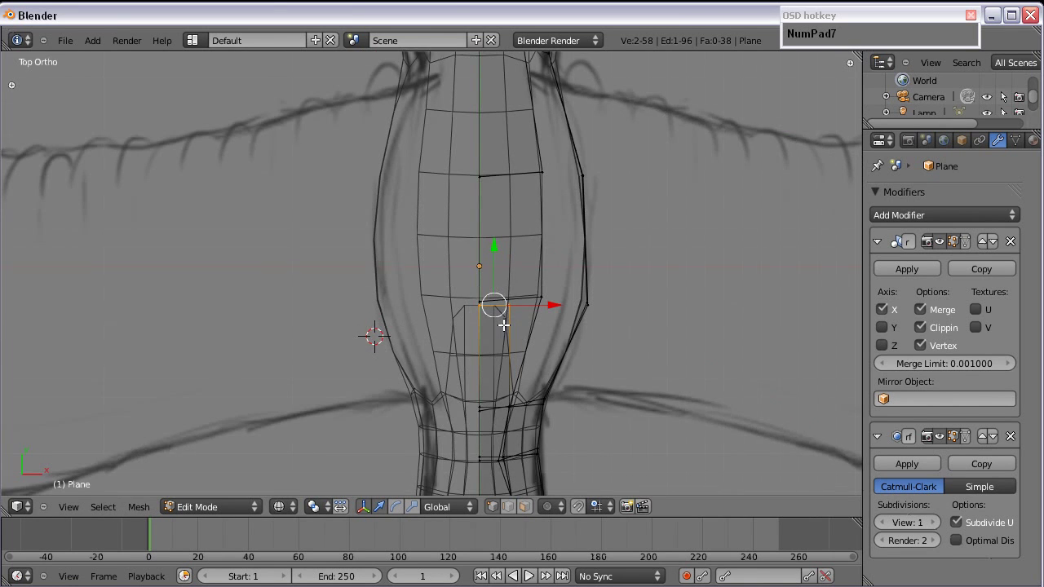
pyautogui.scroll(1, 516, 325)
pyautogui.press('s')
pyautogui.click(581, 328)
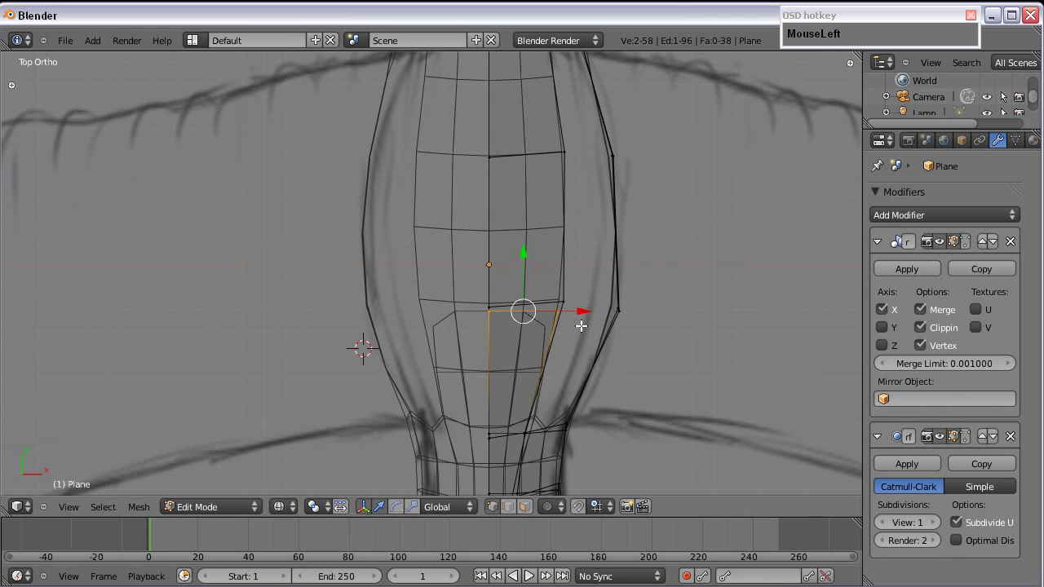
pyautogui.scroll(-1, 509, 300)
pyautogui.keyDown('shift'); pyautogui.moveTo(509, 301); pyautogui.dragTo(450, 220, button='middle'); pyautogui.keyUp('shift')
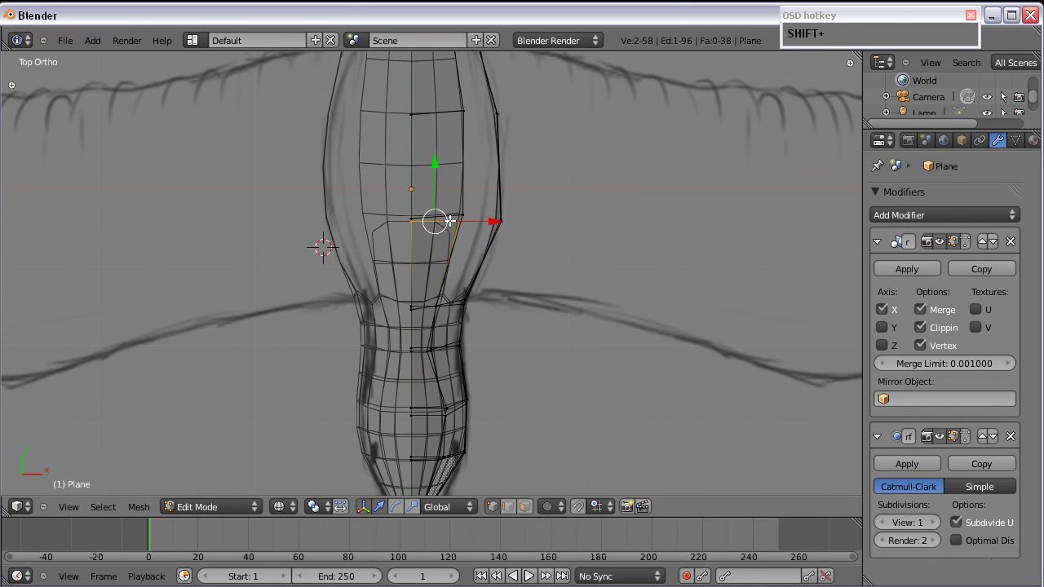
# Step: In bottom view with solid shading, extrude the belly strip's end edge toward the tail and scale it slightly wider
pyautogui.press('ctrl+KP_7')
pyautogui.keyDown('shift'); pyautogui.moveTo(468, 280); pyautogui.dragTo(432, 181, button='middle'); pyautogui.keyUp('shift')
pyautogui.press('z')
pyautogui.scroll(3, 432, 181)
pyautogui.moveTo(413, 231)
pyautogui.keyDown('shift'); pyautogui.mouseDown(button='middle')
pyautogui.moveTo(383, 191)
pyautogui.moveTo(389, 224)
pyautogui.mouseUp(button='middle'); pyautogui.keyUp('shift')
pyautogui.press('e')
pyautogui.rightClick(401, 285)
pyautogui.moveTo(360, 237); pyautogui.dragTo(360, 400)
pyautogui.press('s')
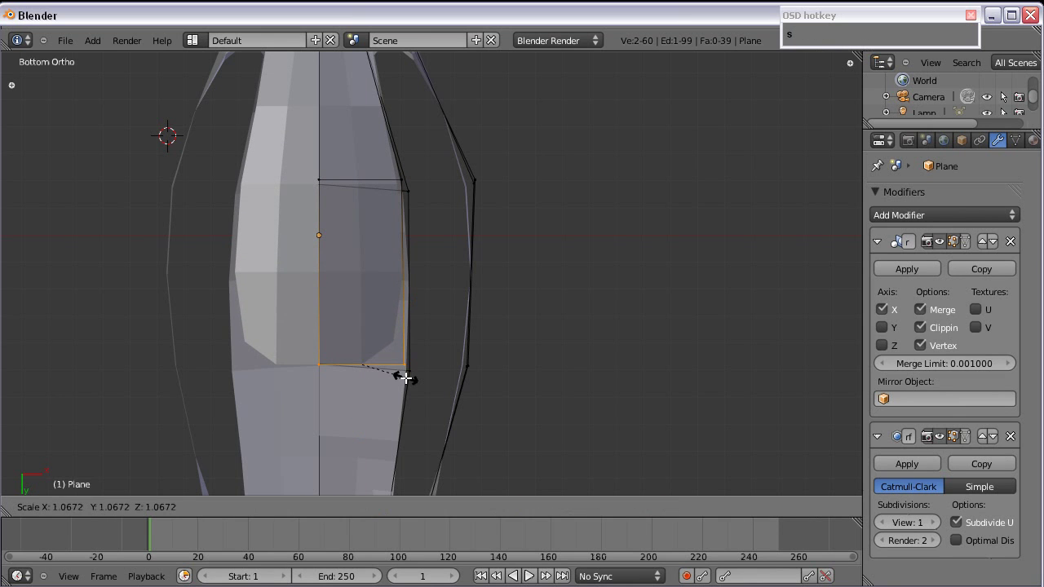
pyautogui.click(410, 380)
pyautogui.keyDown('shift'); pyautogui.moveTo(408, 381); pyautogui.dragTo(436, 201, button='middle'); pyautogui.keyUp('shift')
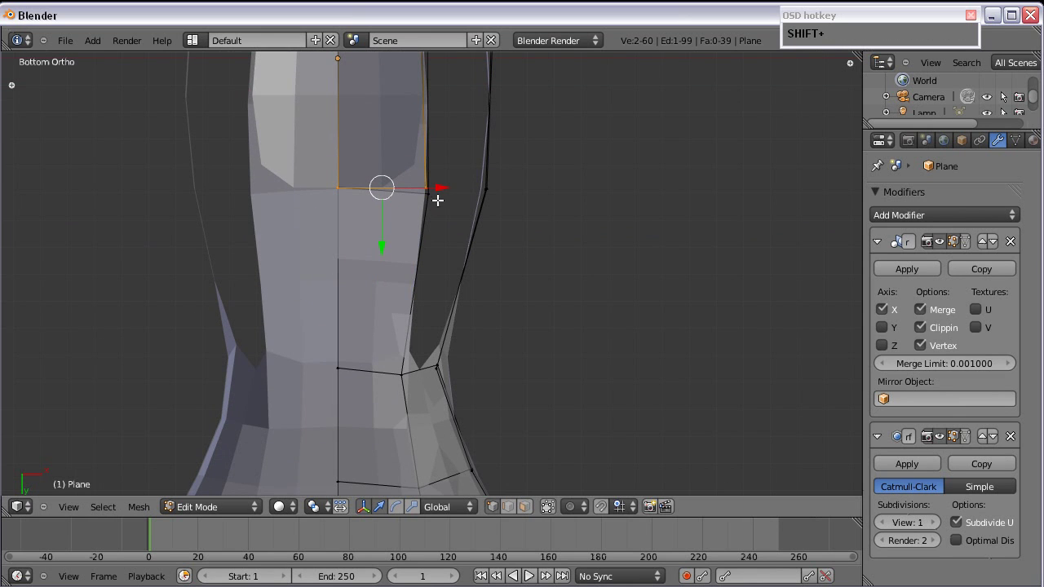
# Step: In right view, move the belly strip's end edge down onto the drawn line above the leg
pyautogui.press('KP_3')
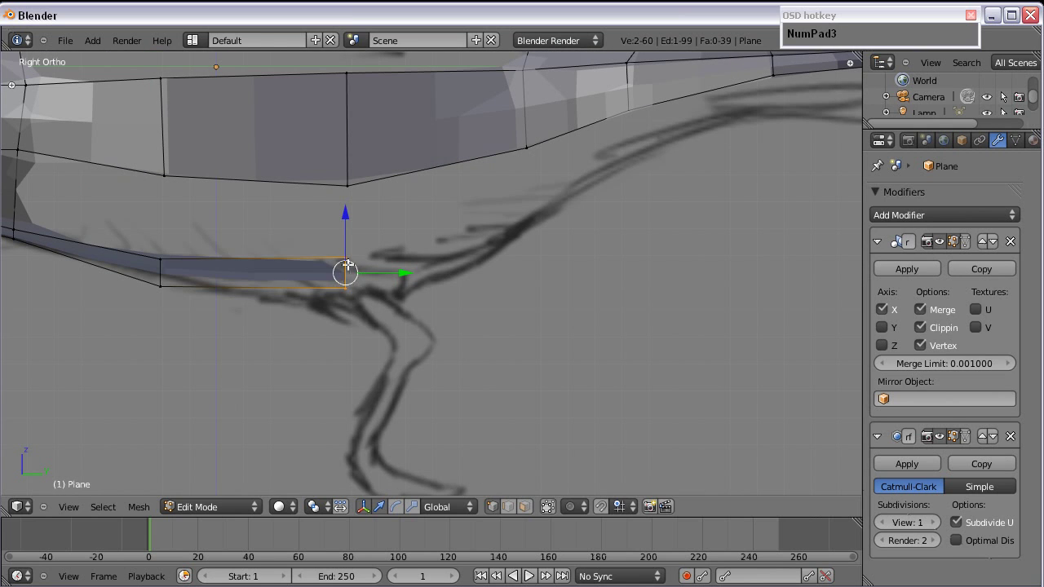
pyautogui.press('g')
pyautogui.click(347, 294)
pyautogui.keyDown('shift'); pyautogui.moveTo(349, 297); pyautogui.dragTo(333, 245, button='middle'); pyautogui.keyUp('shift')
# Step: Extrude the belly strip's end edge a short way past the leg and raise it along the drawn contour
pyautogui.scroll(2, 245, 201)
pyautogui.hotkey('shift', 'e')
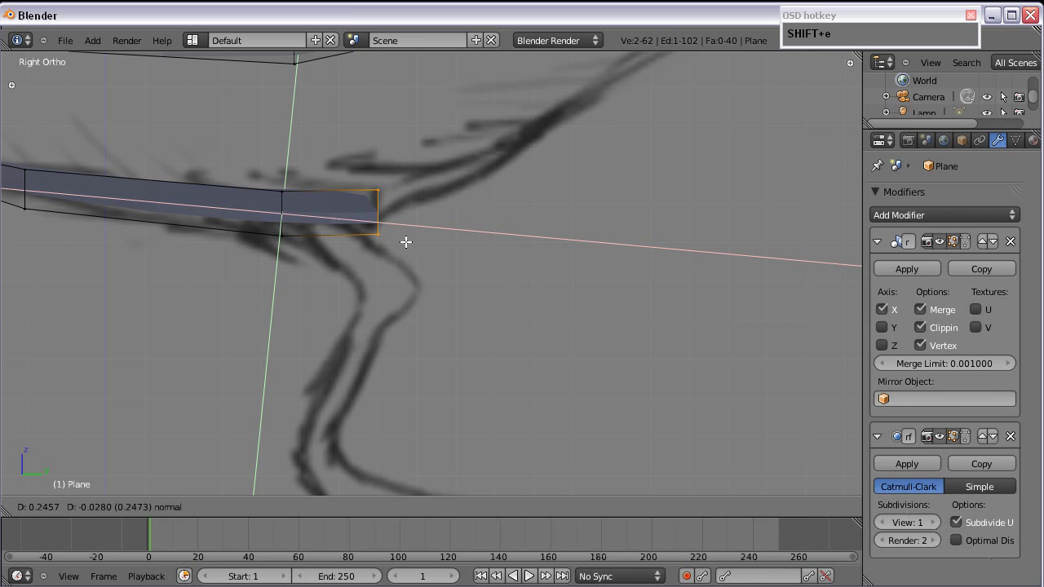
pyautogui.rightClick(343, 239)
pyautogui.press('g')
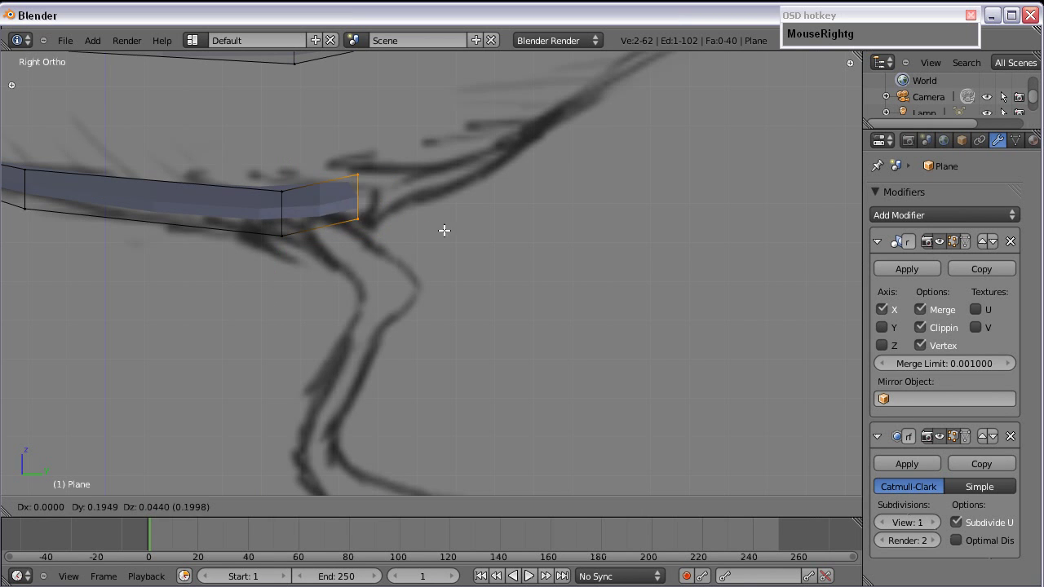
pyautogui.click(470, 230)
pyautogui.moveTo(453, 247); pyautogui.dragTo(383, 310, button='middle')
pyautogui.press('KP_3')
pyautogui.scroll(-2, 382, 310)
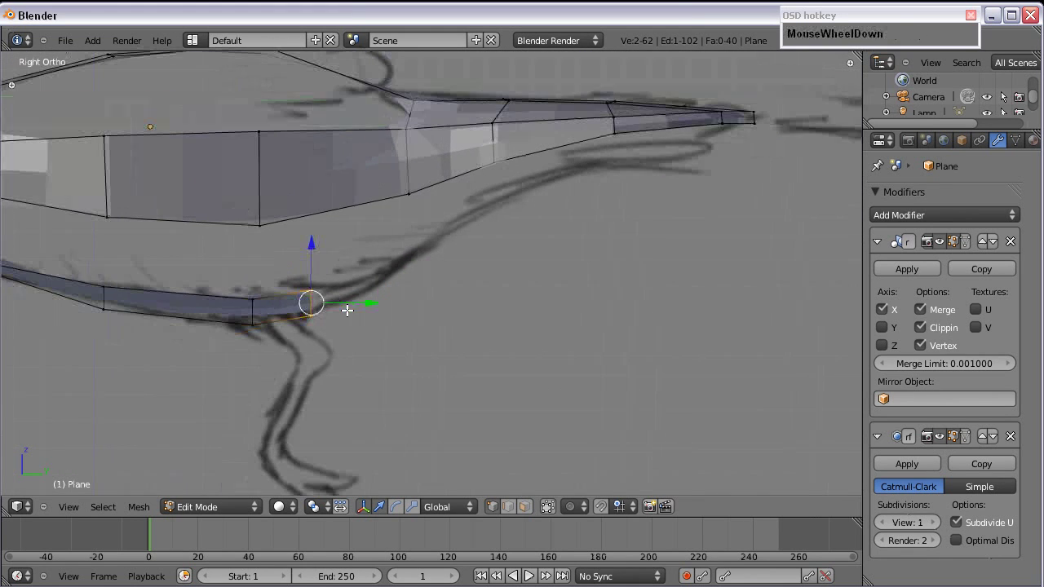
# Step: Extrude the belly strip's end edge further toward the tail and move it up onto the drawn rear contour
pyautogui.press('e')
pyautogui.rightClick(446, 270)
pyautogui.press('g')
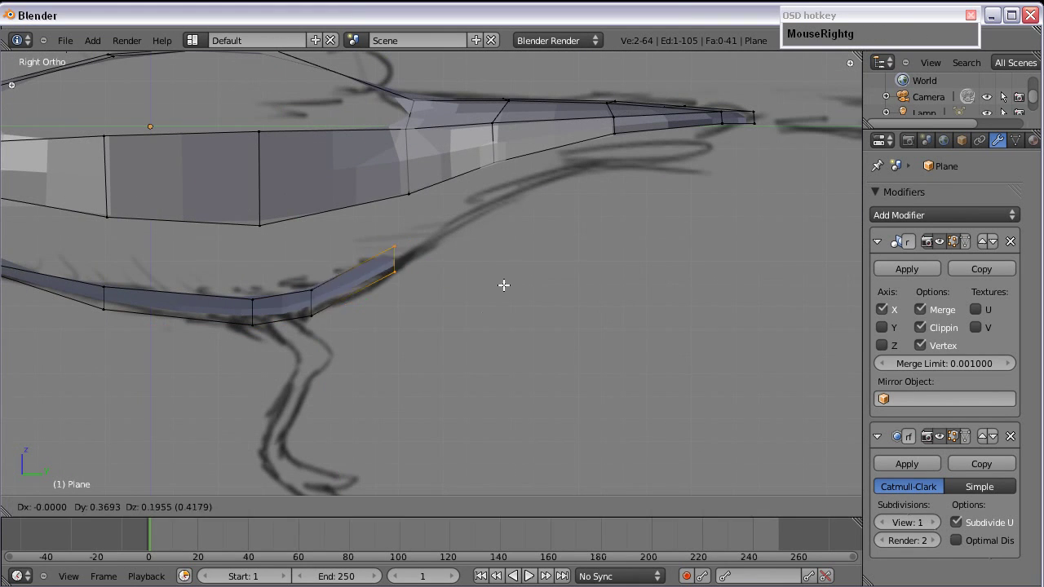
pyautogui.click(524, 281)
pyautogui.moveTo(523, 281); pyautogui.dragTo(426, 259, button='middle')
pyautogui.moveTo(426, 260); pyautogui.dragTo(449, 267)
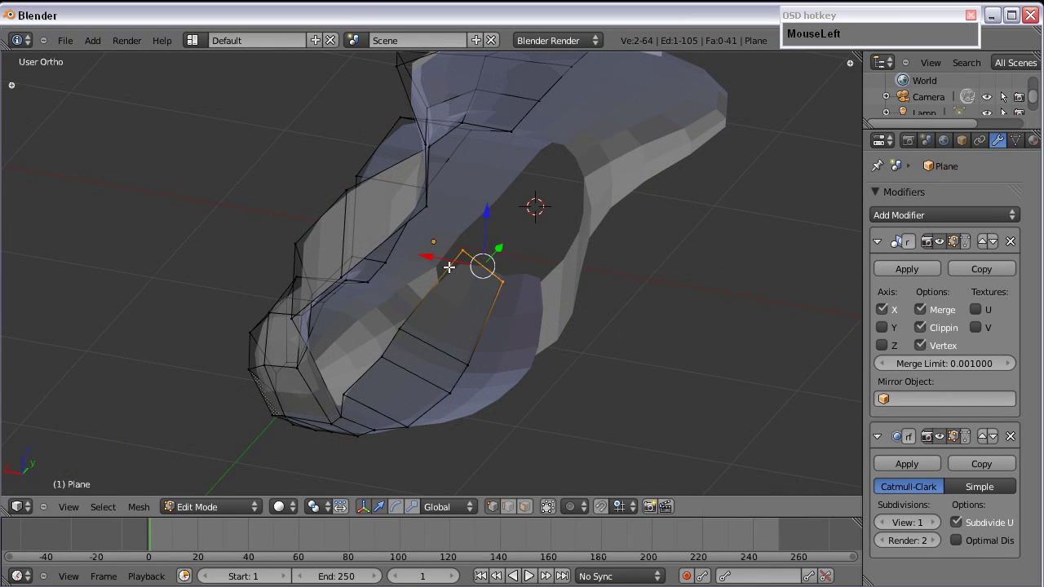
# Step: In top view with wireframe shading, extrude the belly strip's end edge toward the tail fan and shift its outer vertex outward
pyautogui.press('KP_1')
pyautogui.press('KP_3')
pyautogui.press('KP_7')
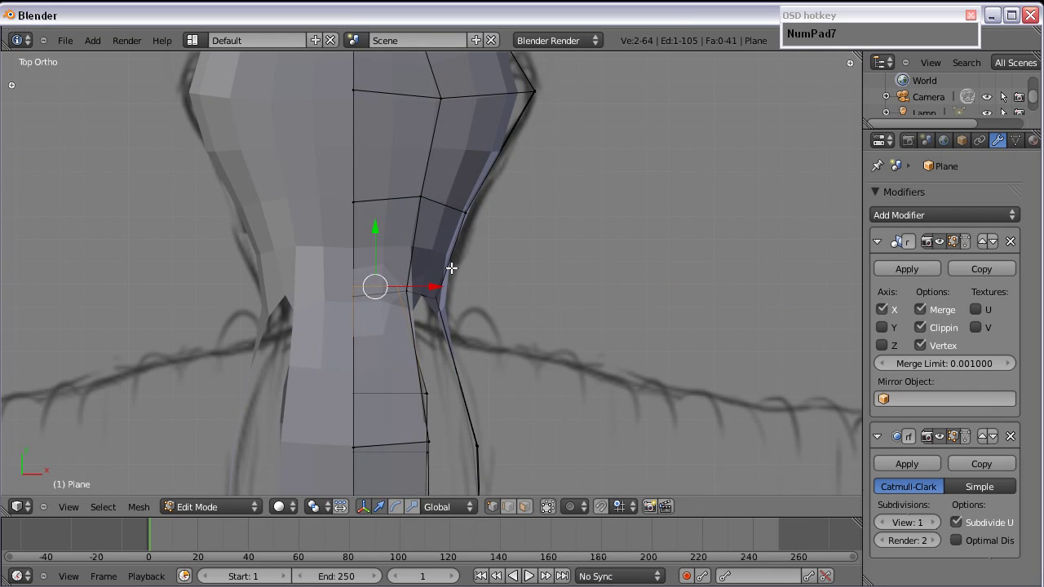
pyautogui.press('z')
pyautogui.keyDown('shift'); pyautogui.moveTo(427, 226); pyautogui.dragTo(425, 286, button='middle'); pyautogui.keyUp('shift')
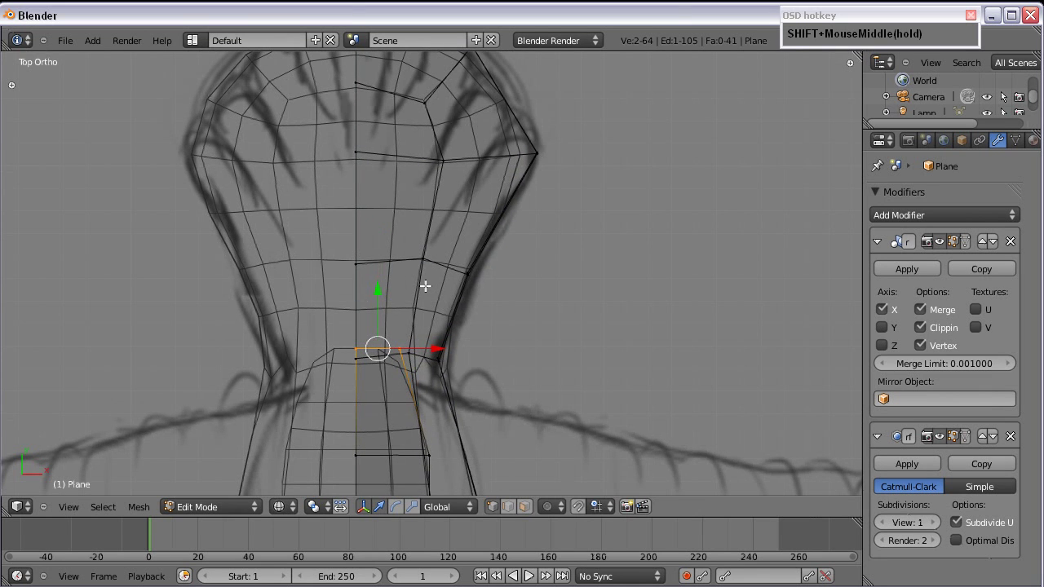
pyautogui.keyDown('shift'); pyautogui.moveTo(401, 351); pyautogui.dragTo(380, 410, button='middle'); pyautogui.keyUp('shift')
pyautogui.press('e')
pyautogui.rightClick(401, 332)
pyautogui.press('g')
pyautogui.click(402, 339)
# Step: Extrude the strip twice more under the tail fan, widening the first segment and narrowing the last
pyautogui.press('e')
pyautogui.rightClick(421, 258)
pyautogui.press('g')
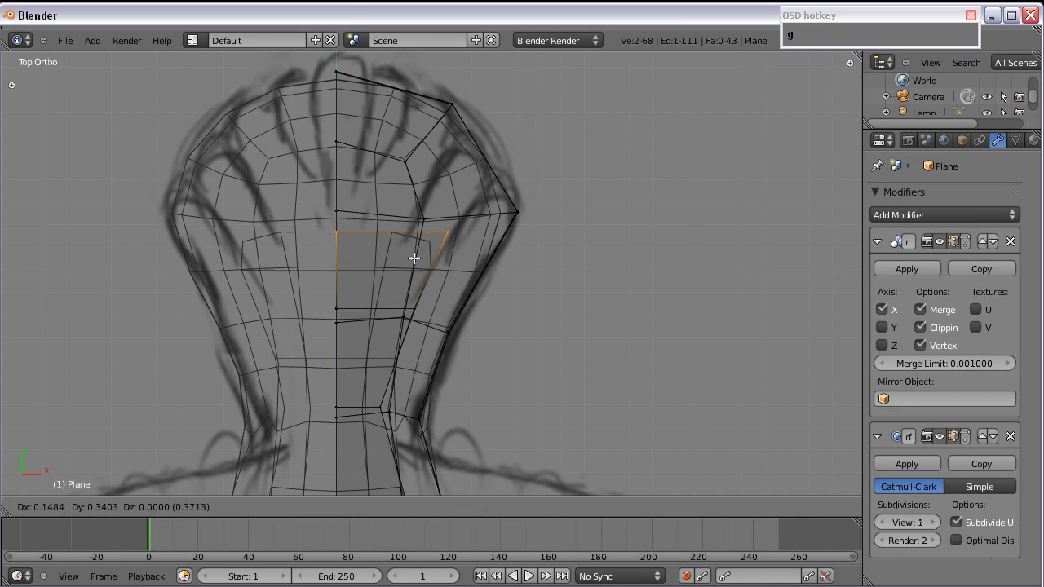
pyautogui.click(405, 241)
pyautogui.press('e')
pyautogui.rightClick(420, 211)
pyautogui.press('g')
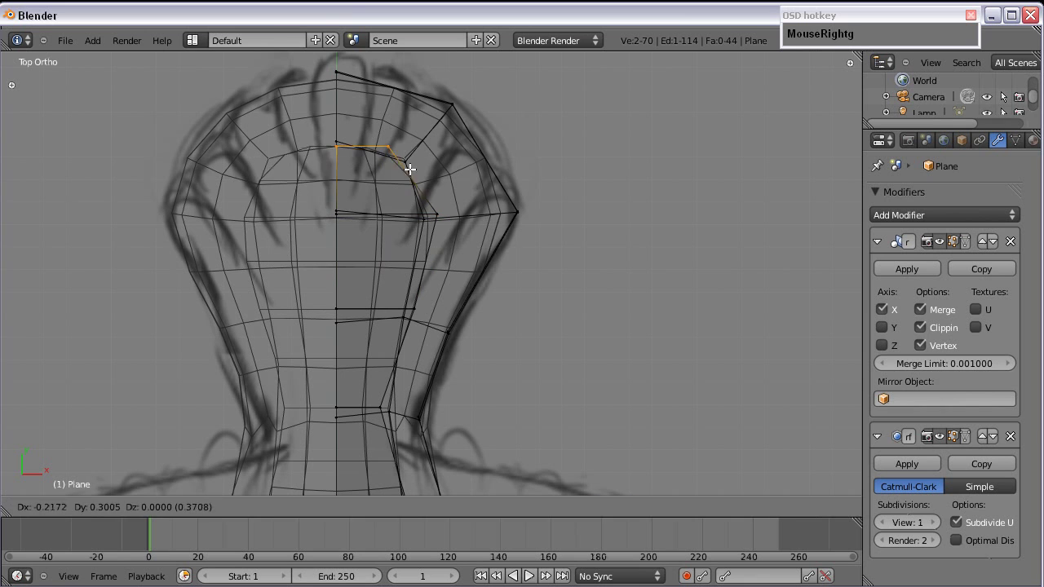
pyautogui.click(420, 172)
pyautogui.moveTo(420, 171); pyautogui.dragTo(354, 226, button='middle')
# Step: In right view, circle-select the rear vertices of the belly strip from the contour bend to its end
pyautogui.press('KP_3')
pyautogui.rightClick(404, 273)
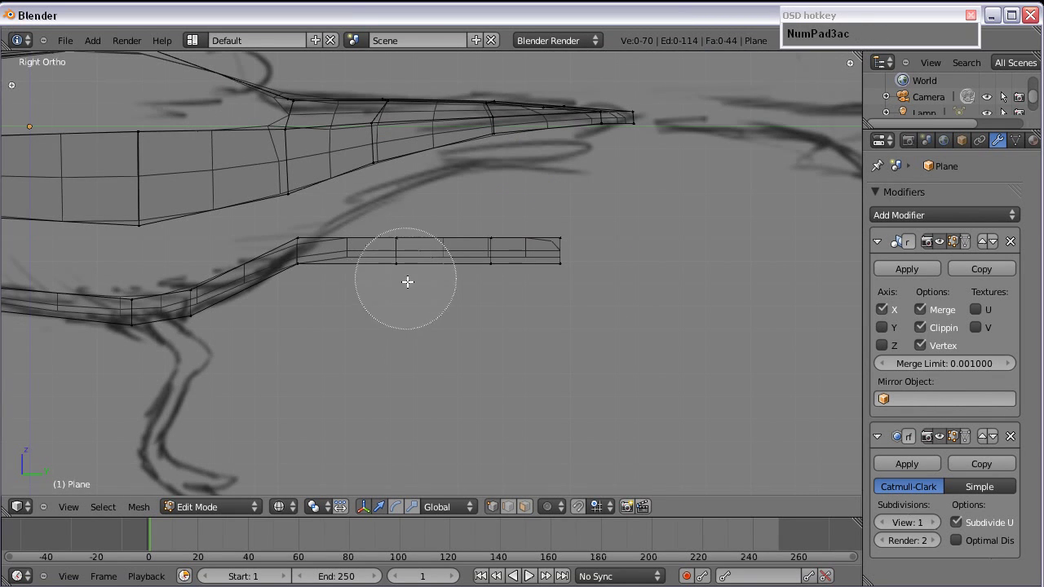
pyautogui.press('c')
pyautogui.moveTo(576, 268); pyautogui.dragTo(338, 251)
pyautogui.rightClick(406, 283)
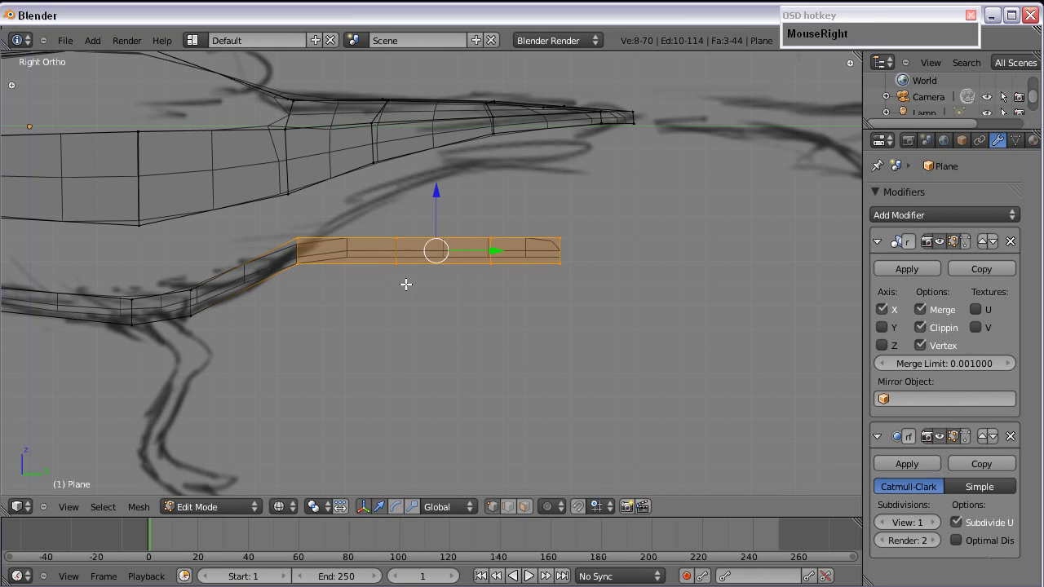
pyautogui.press('s')
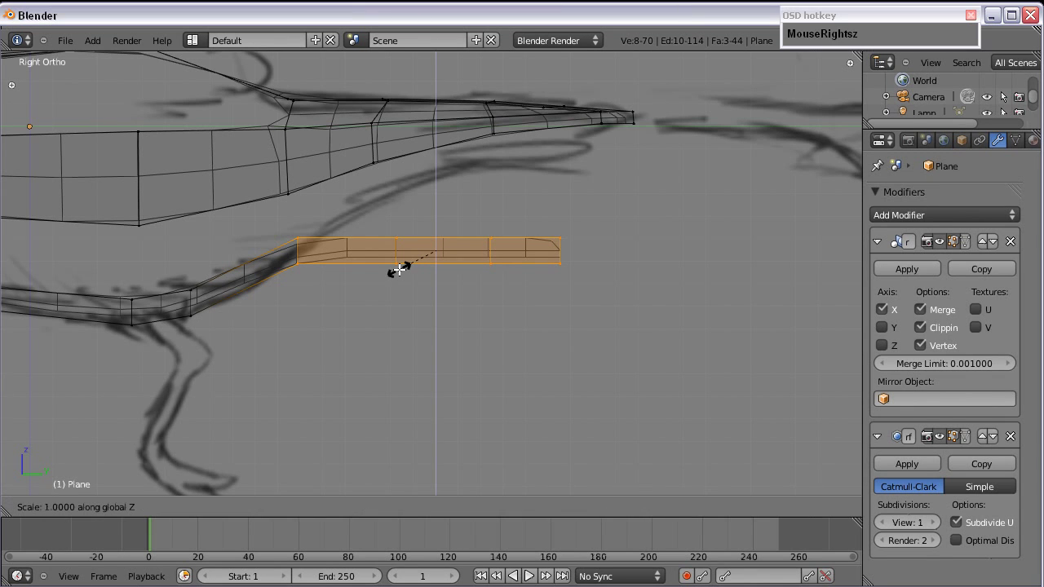
pyautogui.press('KP_0')
pyautogui.rightClick(399, 271)
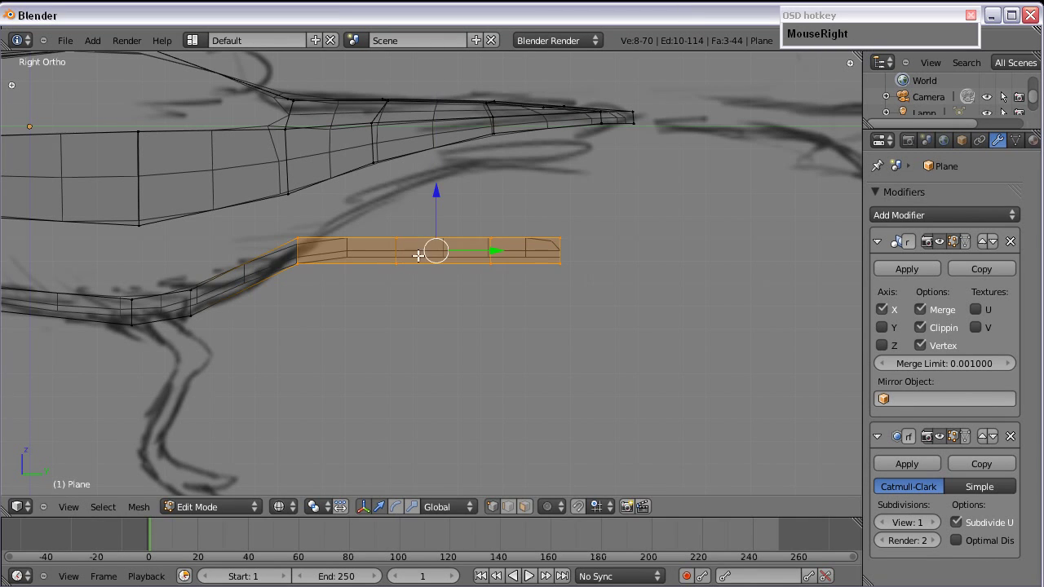
# Step: Flatten the selected rear vertices of the belly strip by scaling them to 0 along Z
pyautogui.press('s')
pyautogui.press('z')
pyautogui.press('KP_0')
pyautogui.click(435, 283)
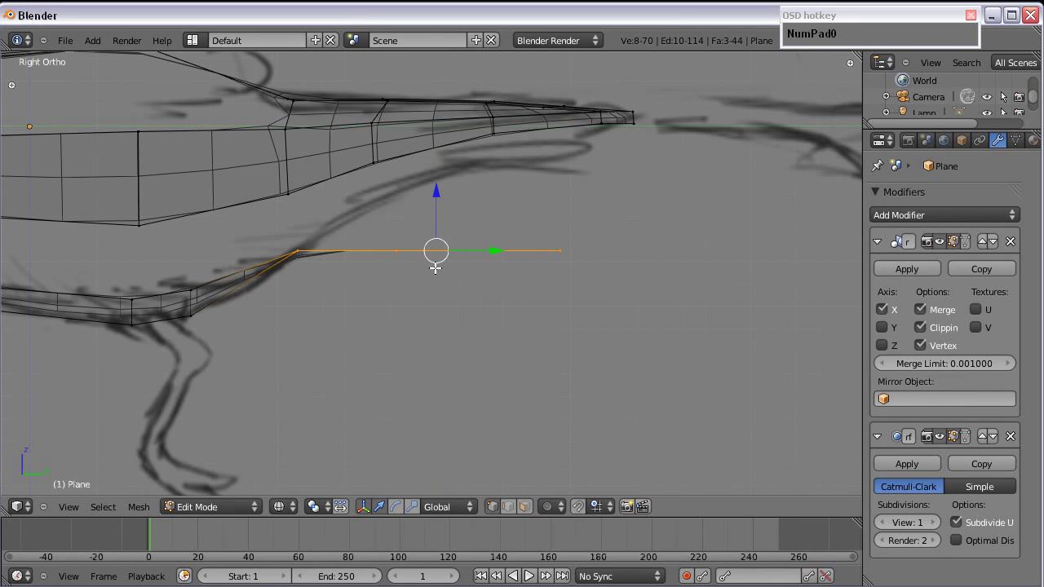
# Step: Raise the flattened strip's rear rows along Z onto the drawn underside of the tail
pyautogui.press('a')
pyautogui.rightClick(397, 250)
pyautogui.moveTo(396, 221); pyautogui.dragTo(392, 163)
pyautogui.press('a')
pyautogui.press('c')
pyautogui.moveTo(487, 246); pyautogui.dragTo(564, 253)
pyautogui.rightClick(562, 253)
pyautogui.moveTo(527, 209); pyautogui.dragTo(556, 119)
pyautogui.press('a')
pyautogui.press('c')
pyautogui.click(576, 182)
pyautogui.rightClick(559, 127)
# Step: Raise the belly strip's two rows nearest the contour bend slightly to follow the drawn line
pyautogui.press('a')
pyautogui.press('c')
pyautogui.click(412, 221)
pyautogui.rightClick(404, 163)
pyautogui.moveTo(402, 159); pyautogui.dragTo(401, 150)
pyautogui.press('a')
pyautogui.press('c')
pyautogui.click(317, 256)
pyautogui.rightClick(303, 232)
pyautogui.moveTo(296, 214); pyautogui.dragTo(293, 197)
# Step: Circle-select the strip's vertices under the tail and nudge them down slightly along Z
pyautogui.moveTo(462, 114); pyautogui.dragTo(484, 266, button='middle')
pyautogui.press('c')
pyautogui.click(484, 274)
pyautogui.moveTo(548, 253); pyautogui.dragTo(589, 227)
pyautogui.rightClick(591, 230)
pyautogui.press('a')
pyautogui.press('c')
pyautogui.moveTo(514, 270); pyautogui.dragTo(599, 238)
pyautogui.rightClick(600, 239)
pyautogui.moveTo(361, 261); pyautogui.dragTo(405, 140, button='middle')
pyautogui.moveTo(404, 116)
pyautogui.mouseDown()
pyautogui.moveTo(403, 106)
pyautogui.moveTo(404, 123)
pyautogui.mouseUp()
# Step: Circle-select another vertex row of the tail underside and lower it slightly
pyautogui.press('a')
pyautogui.moveTo(336, 200)
pyautogui.mouseDown(button='middle')
pyautogui.moveTo(400, 284)
pyautogui.moveTo(354, 280)
pyautogui.moveTo(357, 177)
pyautogui.moveTo(437, 249)
pyautogui.mouseUp(button='middle')
pyautogui.press('c')
pyautogui.rightClick(407, 245)
pyautogui.press('c')
pyautogui.click(412, 297)
pyautogui.rightClick(413, 296)
pyautogui.moveTo(414, 189); pyautogui.dragTo(406, 203)
# Step: In top view, move one of the underside strip's outer vertices slightly inward along X
pyautogui.scroll(-1, 452, 199)
pyautogui.moveTo(462, 198); pyautogui.dragTo(481, 228, button='middle')
pyautogui.rightClick(504, 205)
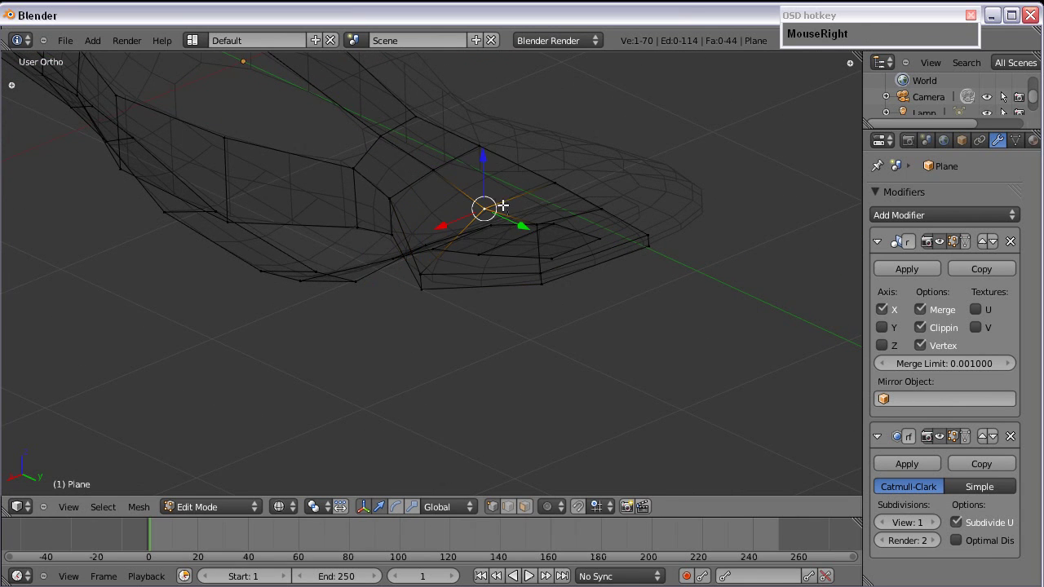
pyautogui.press('KP_7')
pyautogui.rightClick(407, 289)
pyautogui.moveTo(445, 286); pyautogui.dragTo(437, 286)
# Step: Fill the gap between the tail fan's edge and the underside strip with faces up to the tail end
pyautogui.moveTo(373, 345); pyautogui.dragTo(412, 288, button='middle')
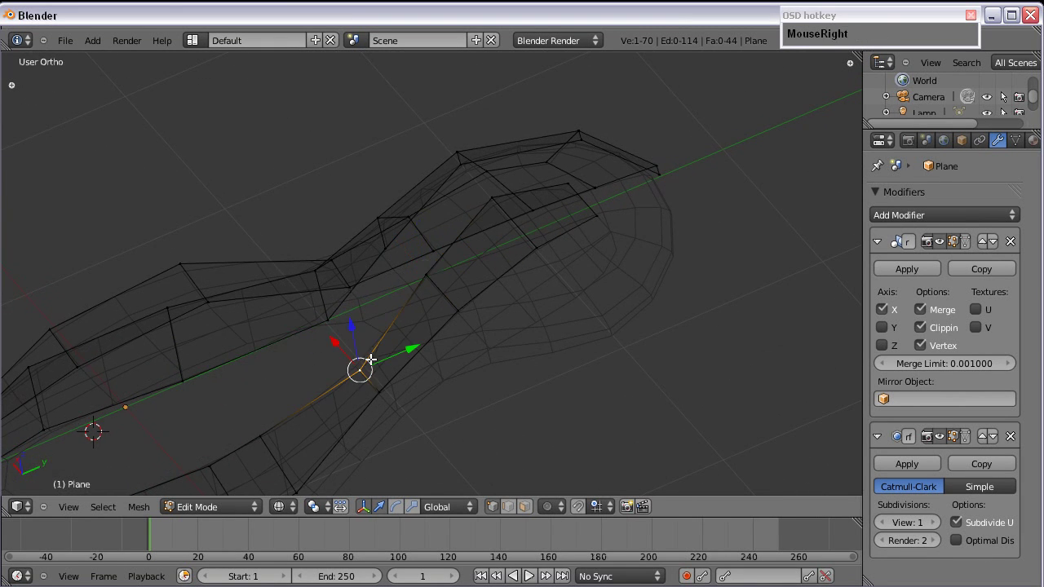
pyautogui.moveTo(408, 234); pyautogui.dragTo(440, 260, button='middle')
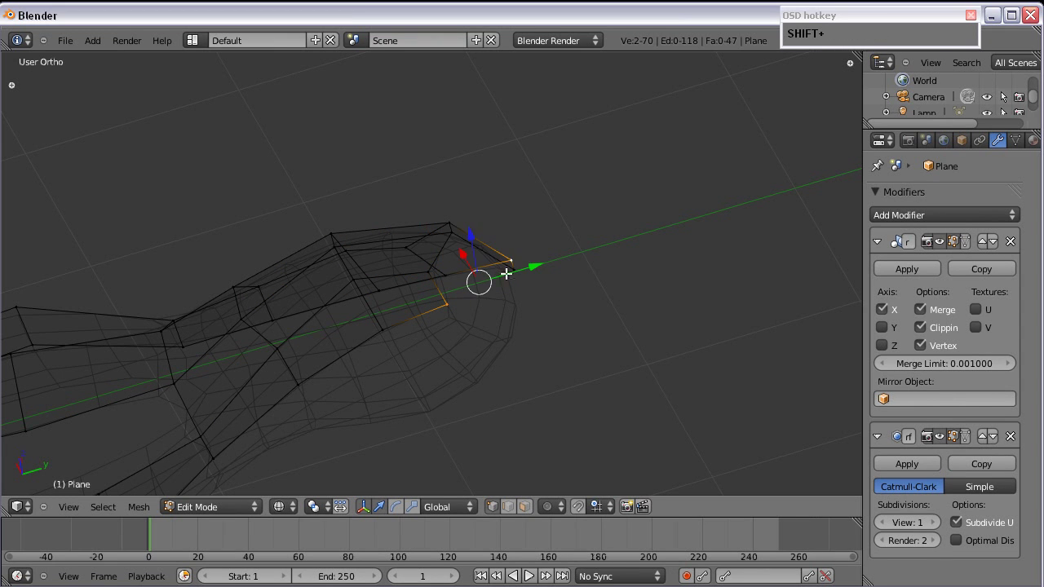
pyautogui.keyDown('shift'); pyautogui.rightClick(429, 270); pyautogui.keyUp('shift')
pyautogui.press('f')
# Step: With solid shading, fill two faces between the side strip and the belly strip along the front of the body
pyautogui.scroll(-2, 394, 254)
pyautogui.moveTo(346, 254)
pyautogui.mouseDown(button='middle')
pyautogui.moveTo(387, 264)
pyautogui.moveTo(402, 294)
pyautogui.moveTo(296, 278)
pyautogui.moveTo(435, 243)
pyautogui.moveTo(457, 270)
pyautogui.moveTo(425, 282)
pyautogui.mouseUp(button='middle')
pyautogui.press('z')
pyautogui.keyDown('shift'); pyautogui.moveTo(290, 329); pyautogui.dragTo(423, 232, button='middle'); pyautogui.keyUp('shift')
pyautogui.moveTo(422, 232)
pyautogui.mouseDown(button='middle')
pyautogui.moveTo(449, 252)
pyautogui.moveTo(441, 240)
pyautogui.mouseUp(button='middle')
pyautogui.rightClick(202, 380)
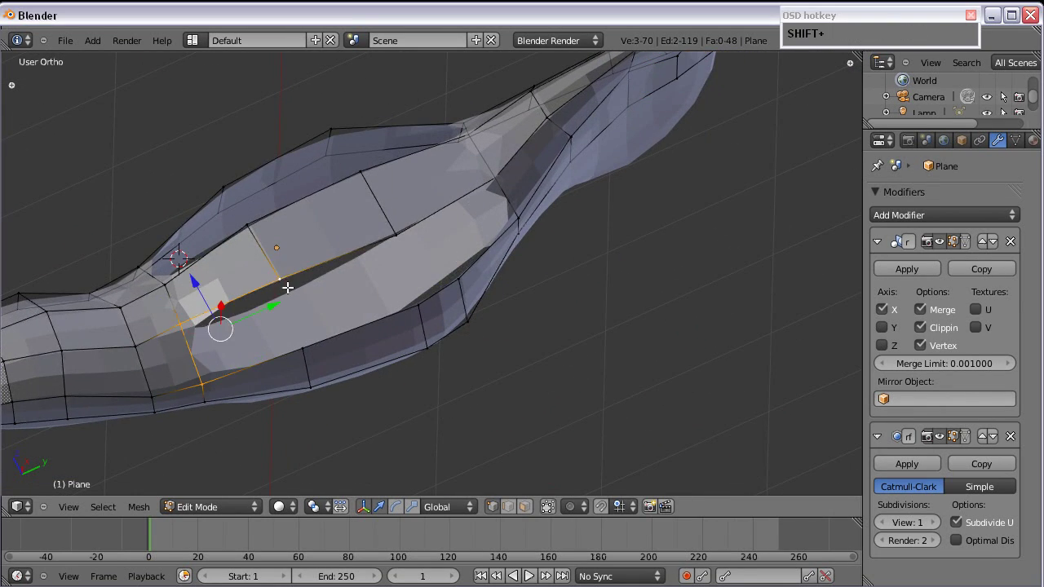
pyautogui.hotkey('shift', 'f')
pyautogui.hotkey('shift', 'f')
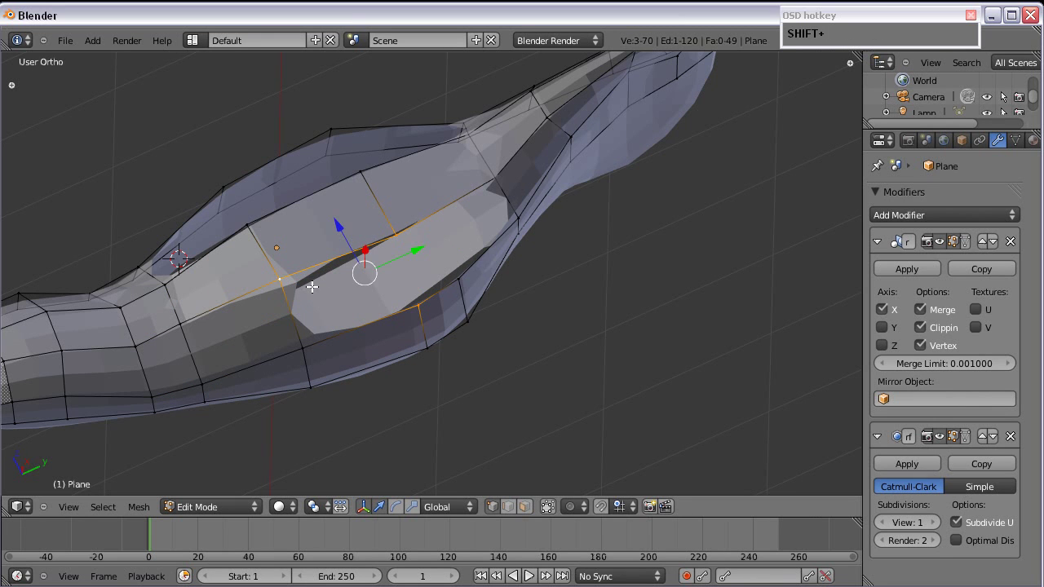
# Step: Add a loop cut across the side strip above the remaining belly hole, sliding it about 0.24 toward the front
pyautogui.moveTo(476, 267); pyautogui.dragTo(427, 290, button='middle')
pyautogui.rightClick(382, 304)
pyautogui.scroll(1, 395, 284)
pyautogui.keyDown('shift'); pyautogui.moveTo(466, 253); pyautogui.dragTo(568, 275, button='middle'); pyautogui.keyUp('shift')
pyautogui.moveTo(498, 290); pyautogui.dragTo(386, 270, button='middle')
pyautogui.keyDown('shift'); pyautogui.moveTo(427, 203); pyautogui.dragTo(488, 239, button='middle'); pyautogui.keyUp('shift')
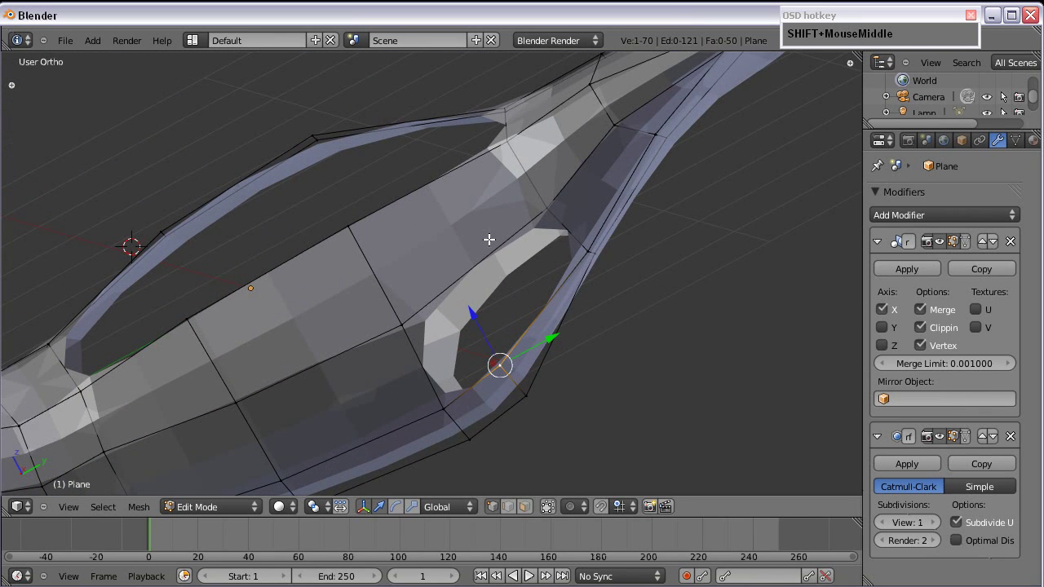
pyautogui.hotkey('ctrl', 'r')
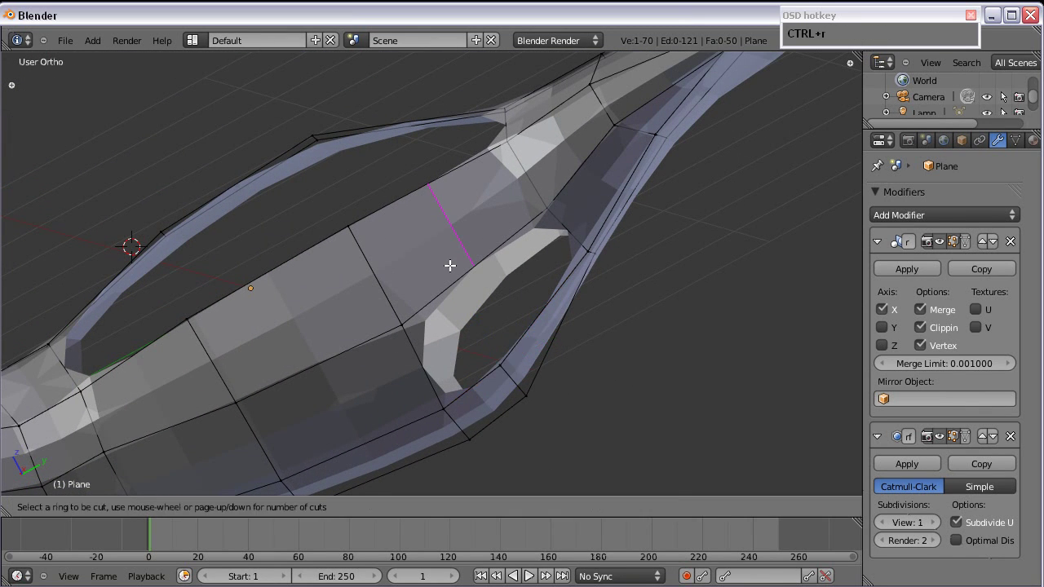
pyautogui.click(451, 265)
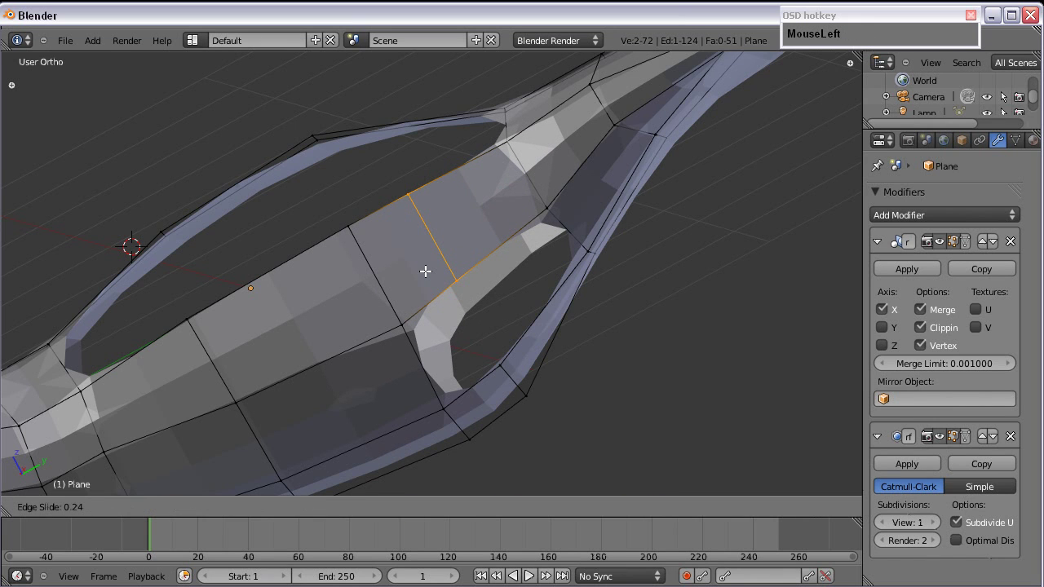
pyautogui.click(426, 271)
# Step: Add a matching loop cut across the back strip, sliding it about 0.28 toward the front
pyautogui.scroll(-2, 313, 147)
pyautogui.moveTo(313, 147); pyautogui.dragTo(415, 266, button='middle')
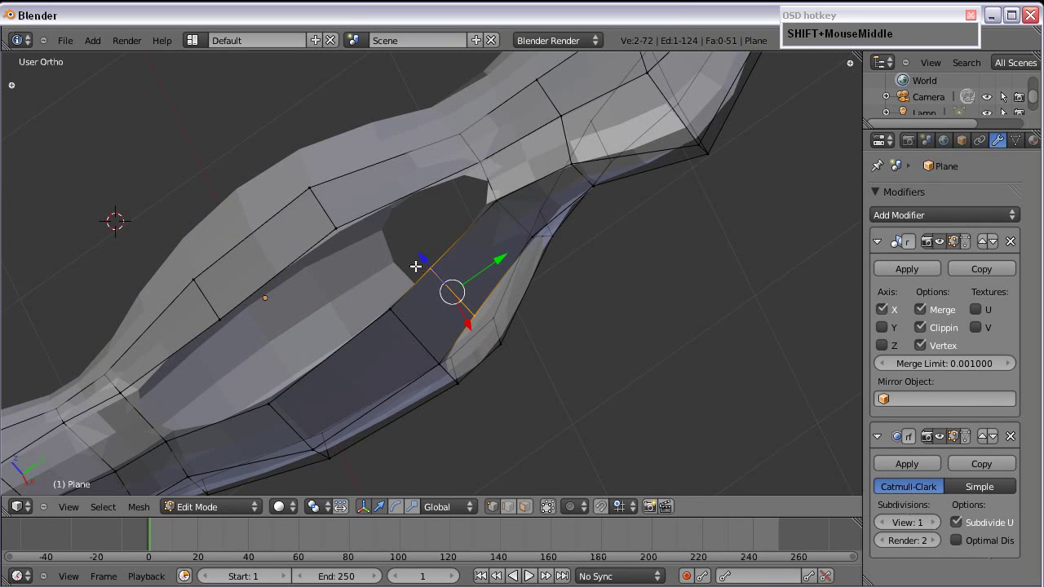
pyautogui.hotkey('ctrl', 'r')
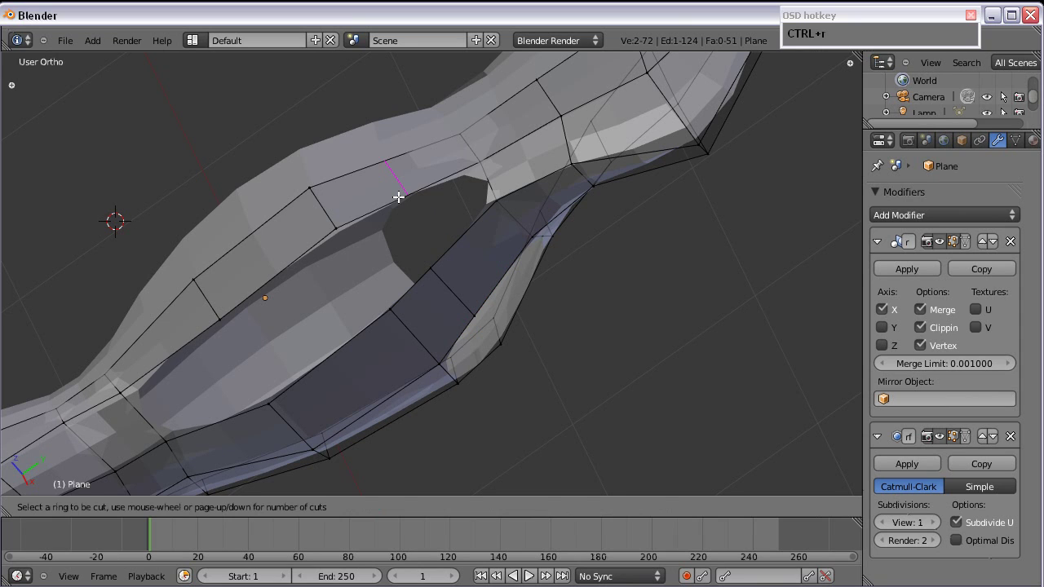
pyautogui.click(399, 197)
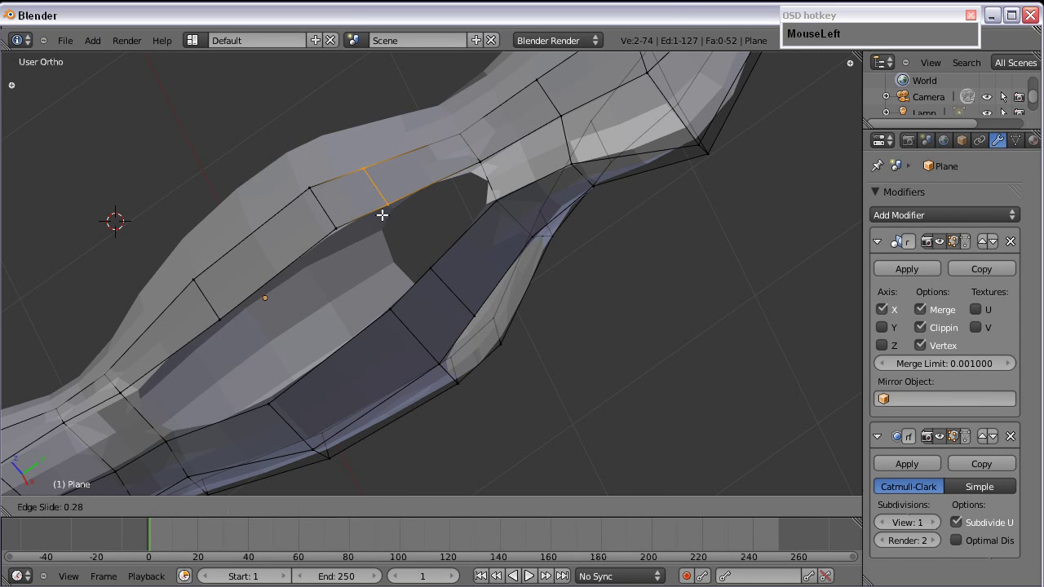
pyautogui.click(384, 214)
pyautogui.keyDown('shift'); pyautogui.moveTo(390, 233); pyautogui.dragTo(424, 238, button='middle'); pyautogui.keyUp('shift')
pyautogui.moveTo(424, 238); pyautogui.dragTo(375, 290, button='middle')
pyautogui.keyDown('shift'); pyautogui.moveTo(473, 348); pyautogui.dragTo(446, 243, button='middle'); pyautogui.keyUp('shift')
pyautogui.hotkey('ctrl', 'r')
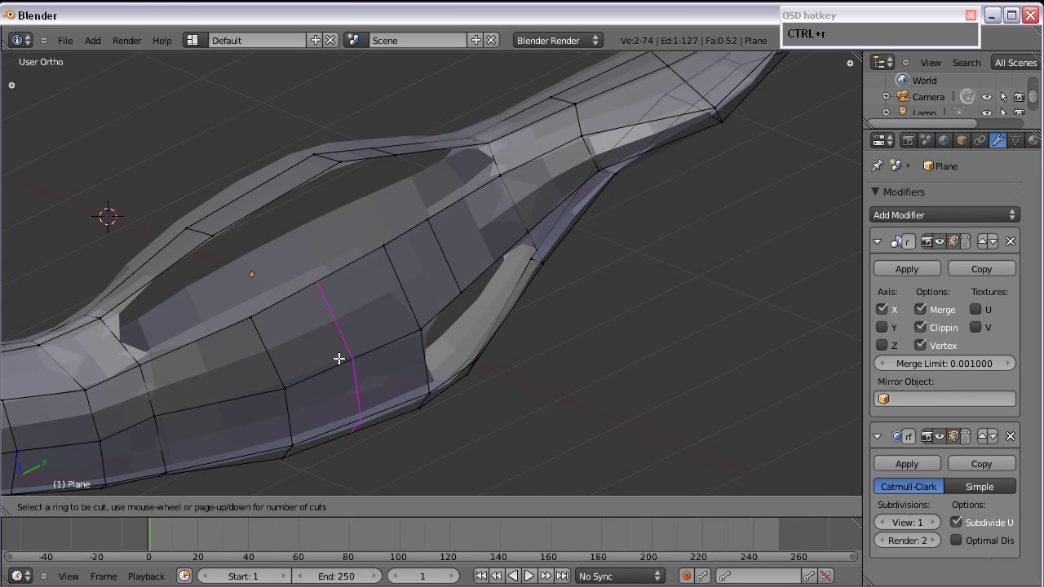
pyautogui.scroll(8, 351, 363)
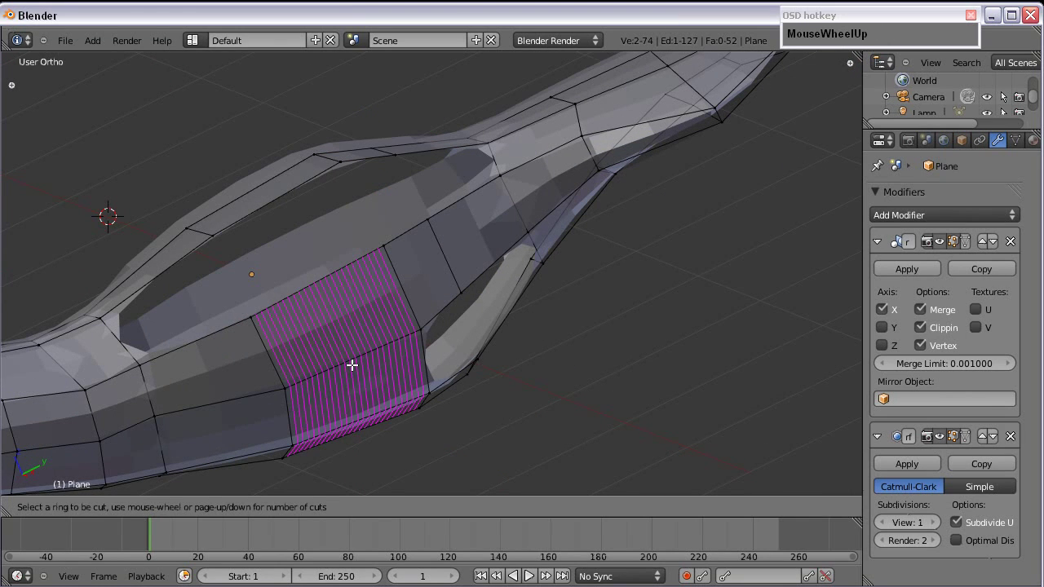
pyautogui.scroll(-10, 345, 326)
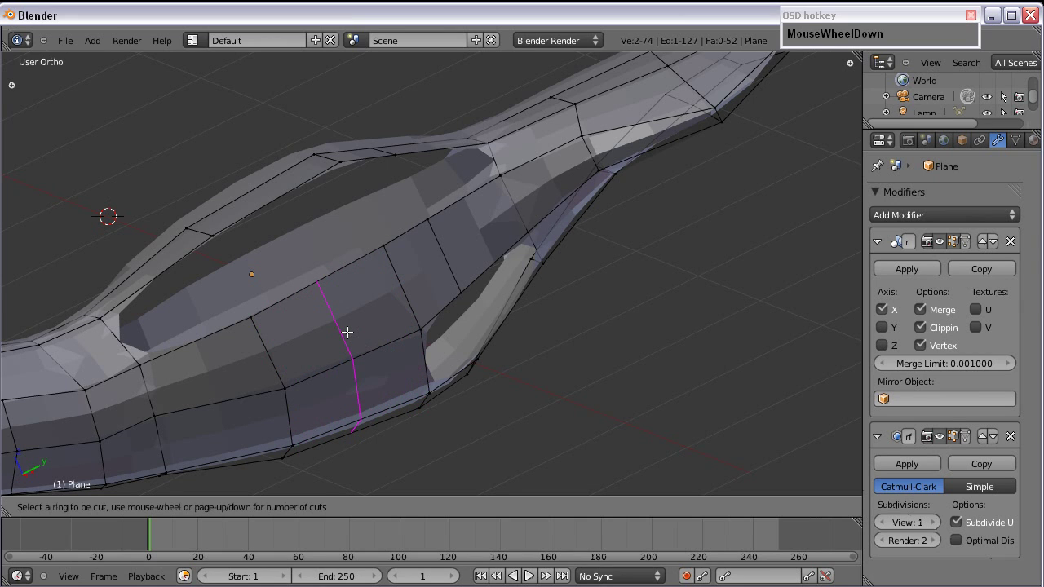
pyautogui.rightClick(347, 333)
# Step: In right view, move the back strip's new edge to continue the line of the tail's upper contour
pyautogui.keyDown('shift'); pyautogui.moveTo(480, 243); pyautogui.dragTo(392, 249, button='middle'); pyautogui.keyUp('shift')
pyautogui.moveTo(425, 261); pyautogui.dragTo(463, 323, button='middle')
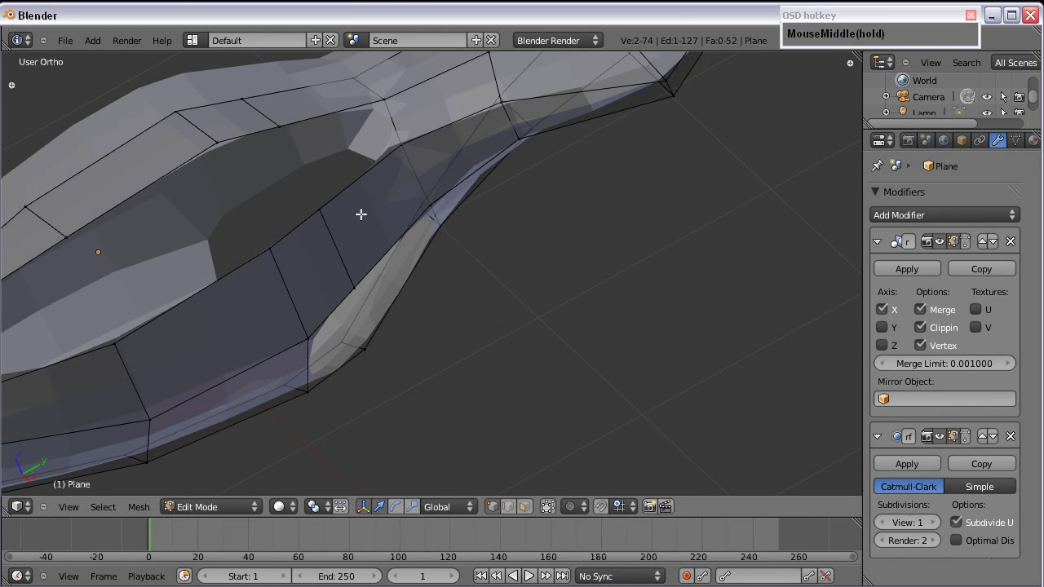
pyautogui.press('KP_3')
pyautogui.scroll(1, 301, 142)
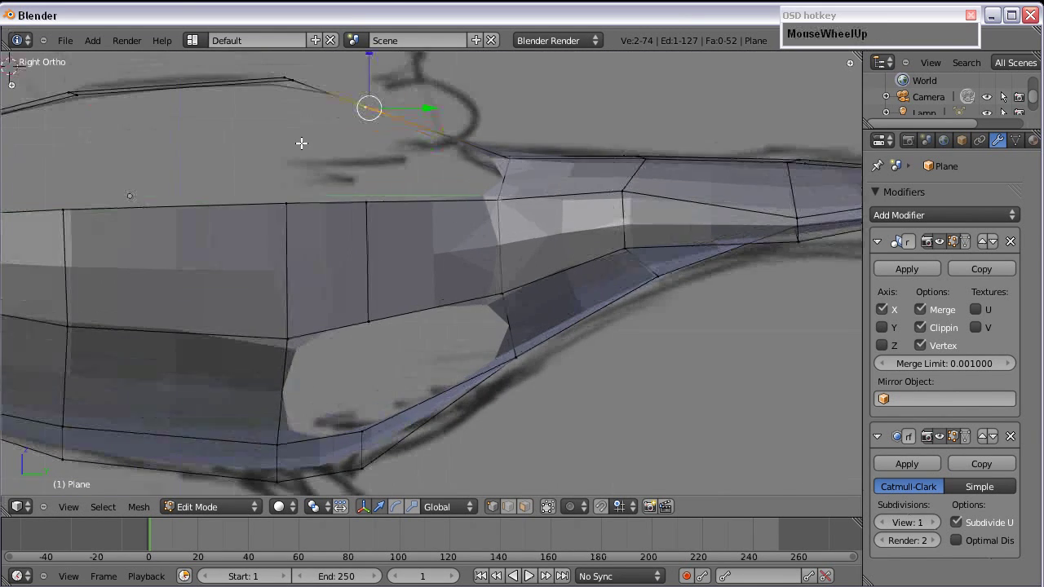
pyautogui.scroll(-1, 327, 145)
pyautogui.press('g')
pyautogui.click(375, 163)
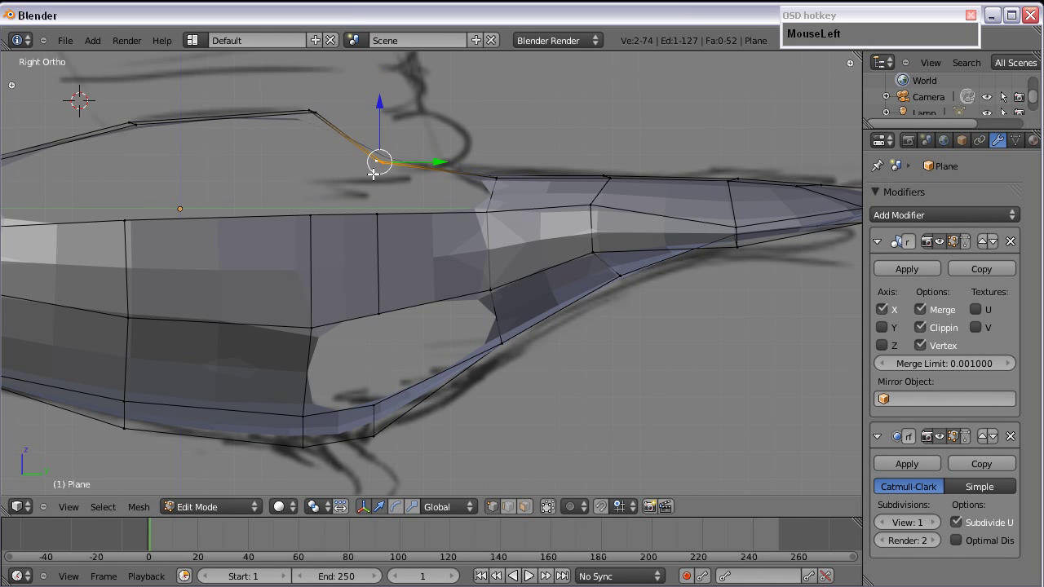
# Step: Lower the back strip's two rows in front of the new edge to flatten the back contour
pyautogui.keyDown('shift'); pyautogui.moveTo(341, 179); pyautogui.dragTo(492, 175, button='middle'); pyautogui.keyUp('shift')
pyautogui.press('a')
pyautogui.press('c')
pyautogui.click(273, 132)
pyautogui.rightClick(271, 131)
pyautogui.moveTo(283, 99); pyautogui.dragTo(283, 130)
pyautogui.press('a')
pyautogui.press('c')
pyautogui.click(453, 131)
pyautogui.rightClick(452, 129)
pyautogui.moveTo(460, 97); pyautogui.dragTo(440, 134)
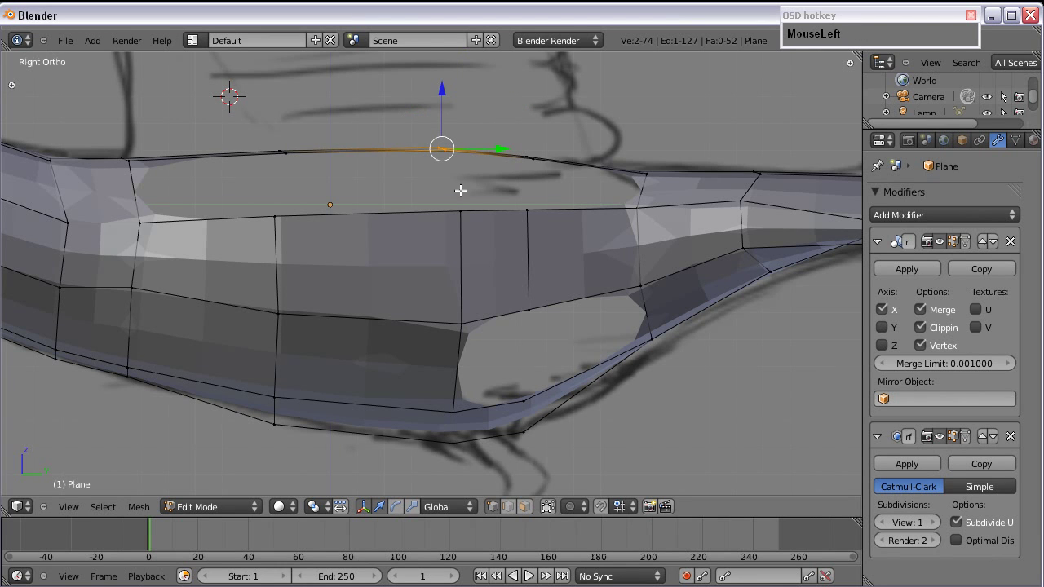
pyautogui.keyDown('shift'); pyautogui.rightClick(541, 255); pyautogui.keyUp('shift')
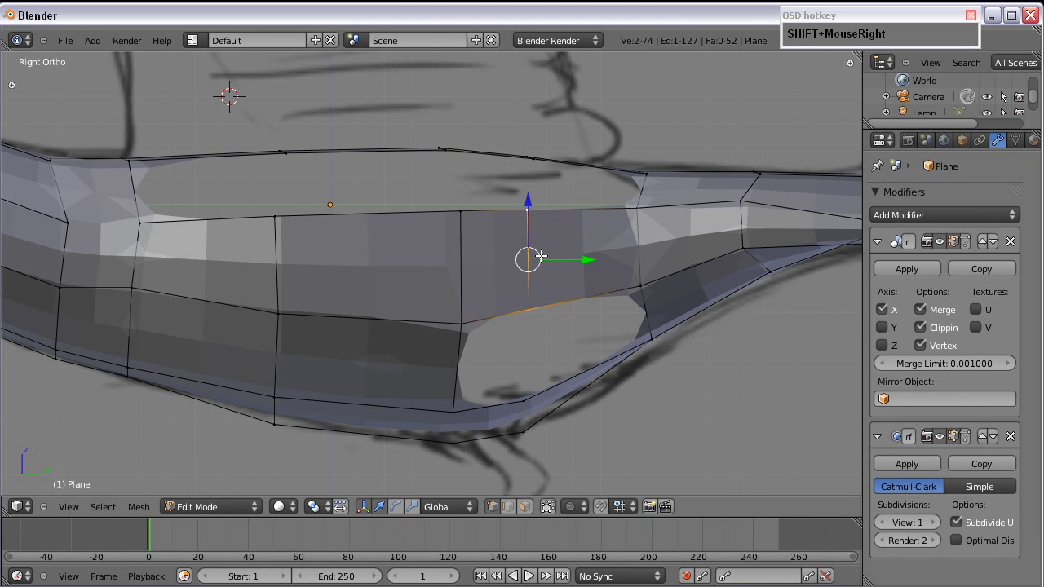
pyautogui.moveTo(541, 241); pyautogui.dragTo(566, 150, button='middle')
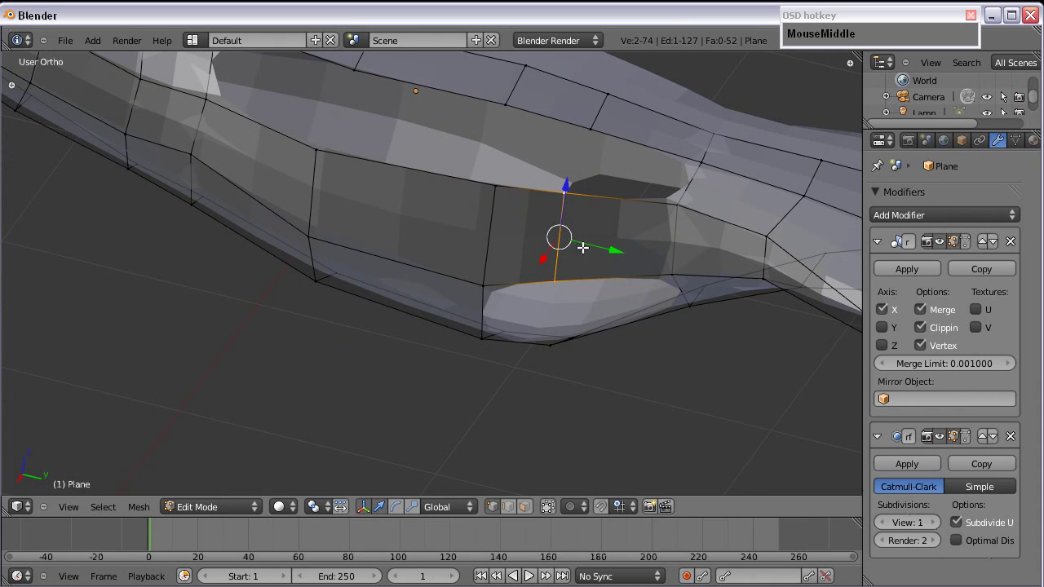
pyautogui.keyDown('shift'); pyautogui.moveTo(595, 247); pyautogui.dragTo(460, 234, button='middle'); pyautogui.keyUp('shift')
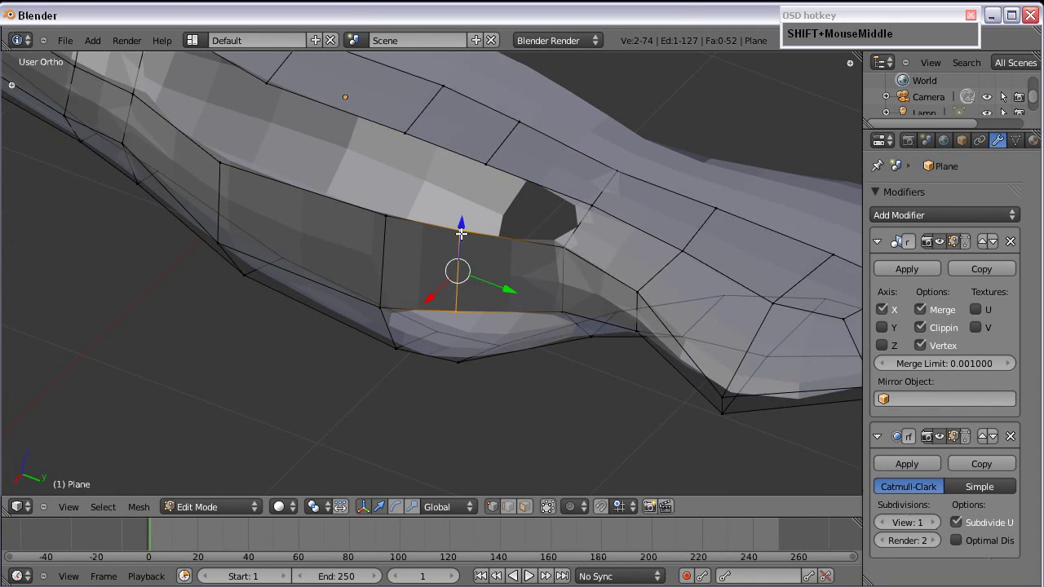
pyautogui.scroll(2, 461, 234)
pyautogui.rightClick(478, 226)
pyautogui.rightClick(511, 118)
pyautogui.keyDown('shift'); pyautogui.rightClick(616, 238); pyautogui.keyUp('shift')
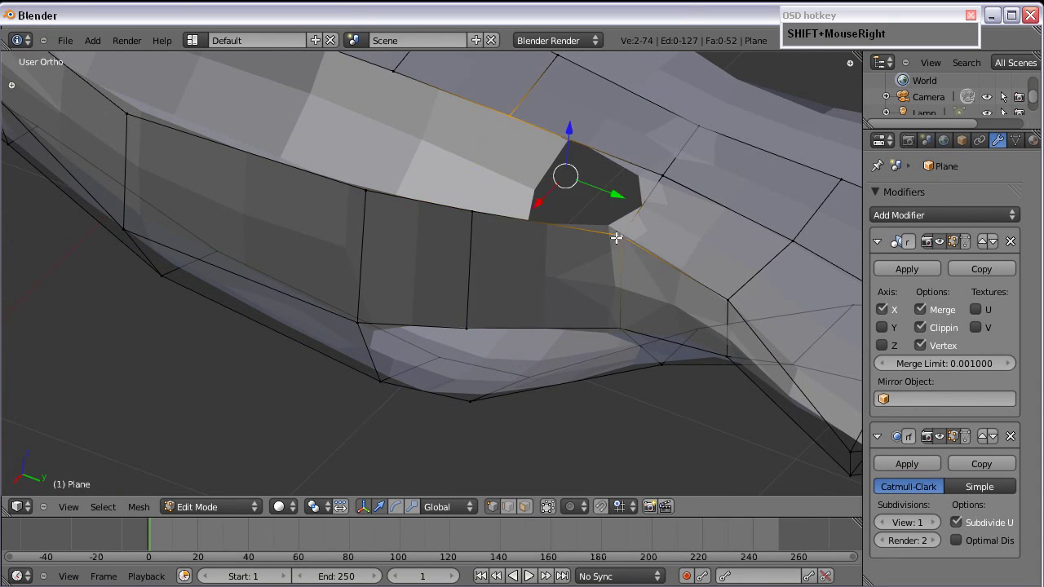
pyautogui.keyDown('shift'); pyautogui.rightClick(477, 210); pyautogui.keyUp('shift')
pyautogui.scroll(-1, 480, 207)
pyautogui.moveTo(485, 213)
pyautogui.mouseDown(button='middle')
pyautogui.moveTo(497, 235)
pyautogui.moveTo(483, 216)
pyautogui.mouseUp(button='middle')
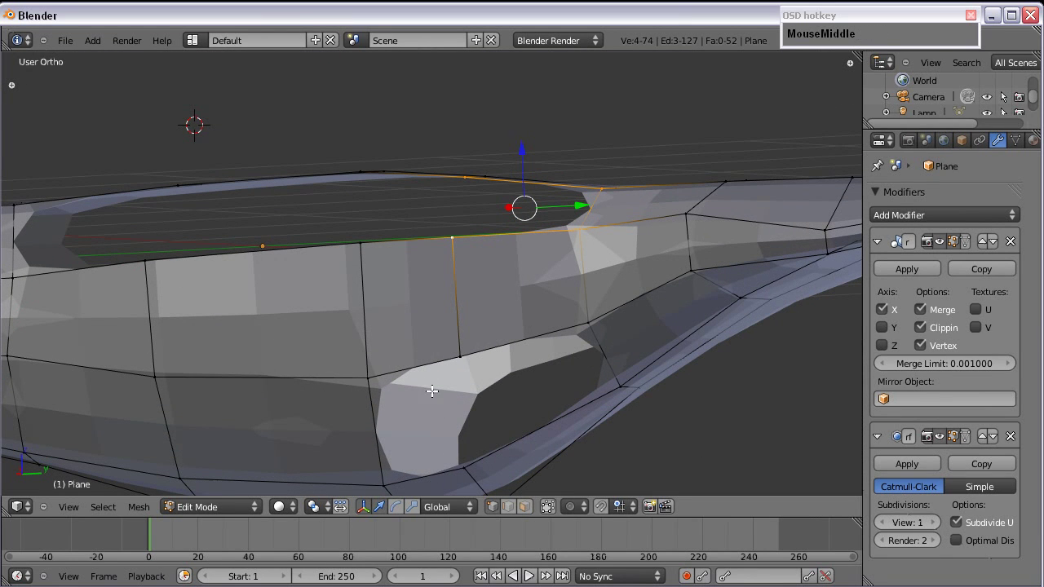
# Step: In right view, fill the rear part of the remaining belly side hole with a quad face
pyautogui.press('KP_3')
pyautogui.keyDown('shift'); pyautogui.scroll(-3, 438, 303); pyautogui.keyUp('shift')
pyautogui.rightClick(401, 357)
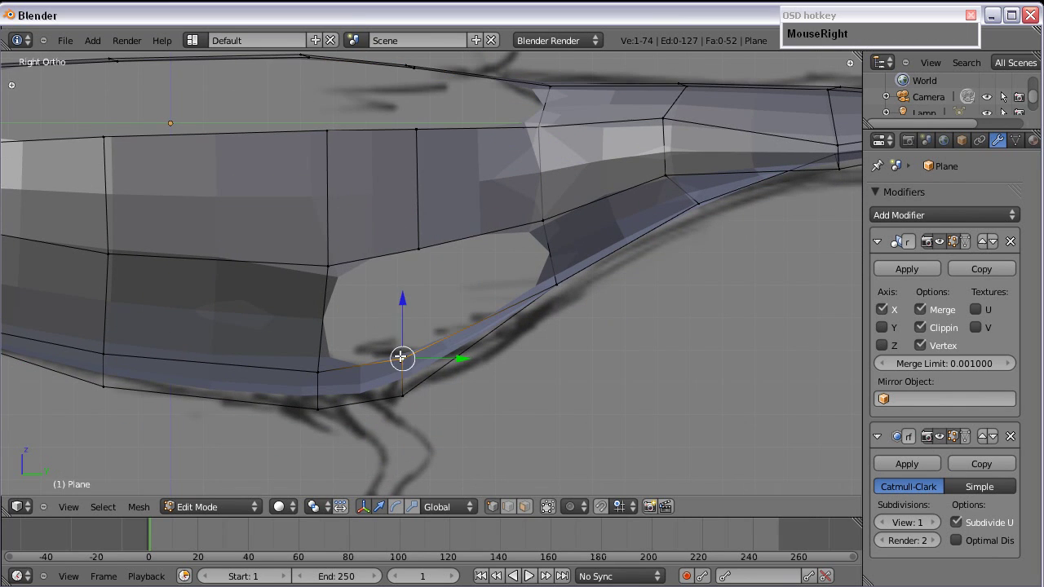
pyautogui.keyDown('shift'); pyautogui.rightClick(552, 270); pyautogui.keyUp('shift')
pyautogui.hotkey('shift', 'f')
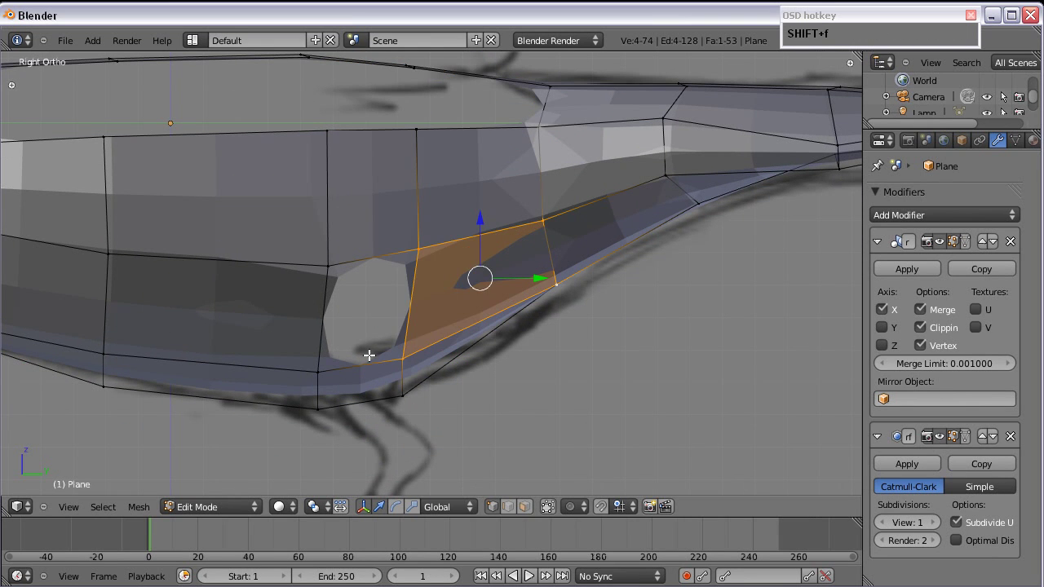
# Step: Close the front part of the belly side hole with a second face between its four corner vertices
pyautogui.rightClick(398, 359)
pyautogui.keyDown('shift'); pyautogui.rightClick(322, 368); pyautogui.keyUp('shift')
pyautogui.keyDown('shift'); pyautogui.rightClick(333, 269); pyautogui.keyUp('shift')
pyautogui.keyDown('shift'); pyautogui.rightClick(412, 250); pyautogui.keyUp('shift')
pyautogui.hotkey('shift', 'f')
pyautogui.scroll(-4, 400, 241)
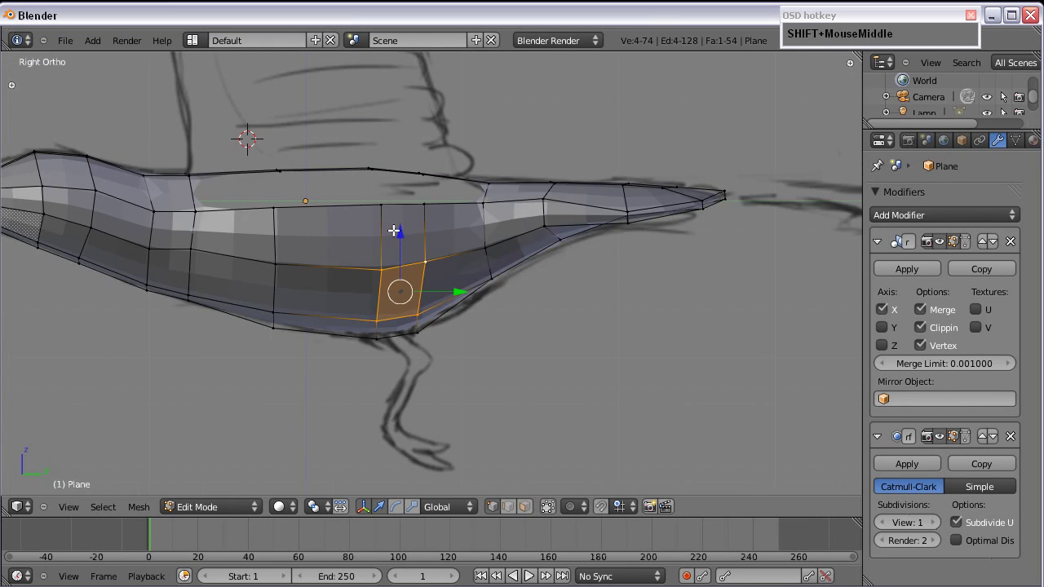
# Step: In right view, move the two underside vertices below the chest slightly forward and up along the drawn contour
pyautogui.scroll(-2, 431, 270)
pyautogui.moveTo(432, 270); pyautogui.dragTo(345, 236, button='middle')
pyautogui.scroll(2, 405, 287)
pyautogui.moveTo(406, 286); pyautogui.dragTo(369, 311, button='middle')
pyautogui.press('KP_3')
pyautogui.scroll(3, 338, 291)
pyautogui.keyDown('shift'); pyautogui.moveTo(327, 359); pyautogui.dragTo(439, 373, button='middle'); pyautogui.keyUp('shift')
pyautogui.press('a')
pyautogui.click(405, 376)
pyautogui.rightClick(399, 401)
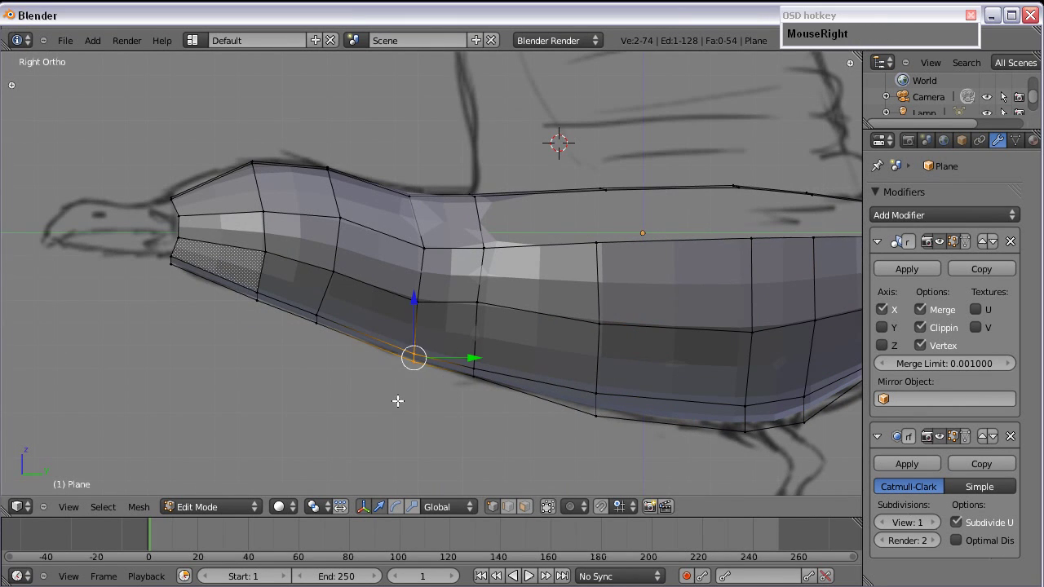
pyautogui.press('g')
pyautogui.click(414, 405)
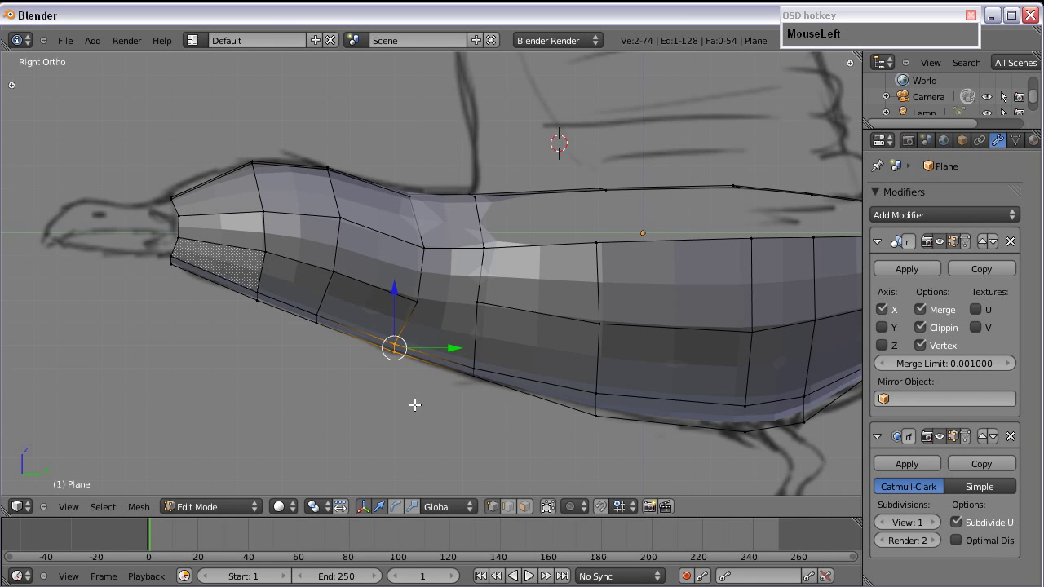
# Step: Select the edge loop around the open wing hole and extrude it a short way outward in top view
pyautogui.scroll(-3, 457, 326)
pyautogui.keyDown('shift'); pyautogui.moveTo(508, 246); pyautogui.dragTo(372, 232, button='middle'); pyautogui.keyUp('shift')
pyautogui.scroll(2, 420, 219)
pyautogui.keyDown('shift'); pyautogui.moveTo(445, 213); pyautogui.dragTo(404, 276, button='middle'); pyautogui.keyUp('shift')
pyautogui.scroll(-3, 422, 303)
pyautogui.moveTo(279, 261); pyautogui.dragTo(345, 334, button='middle')
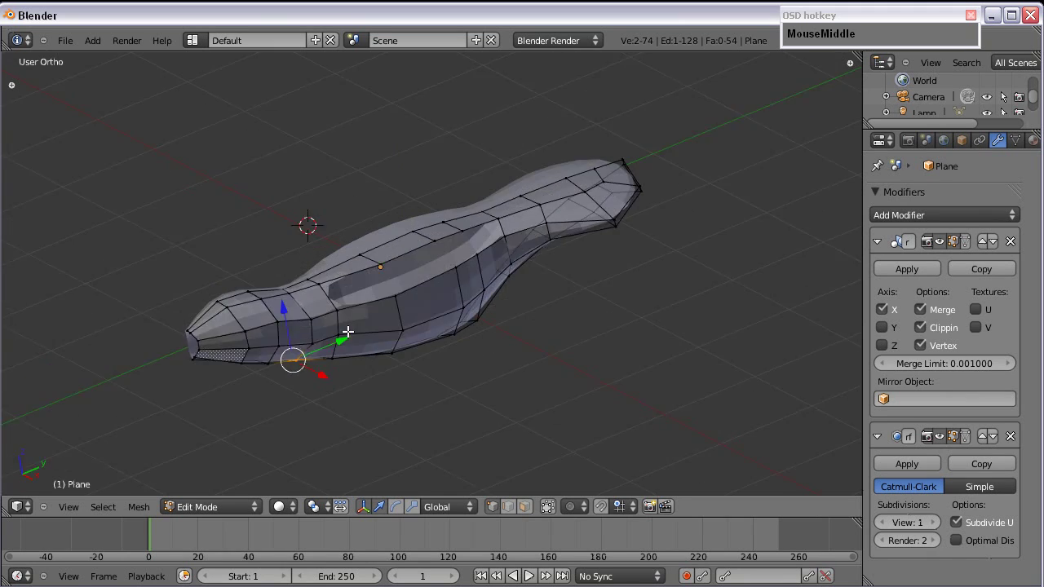
pyautogui.scroll(4, 381, 324)
pyautogui.keyDown('alt'); pyautogui.rightClick(368, 335); pyautogui.keyUp('alt')
pyautogui.scroll(-2, 372, 334)
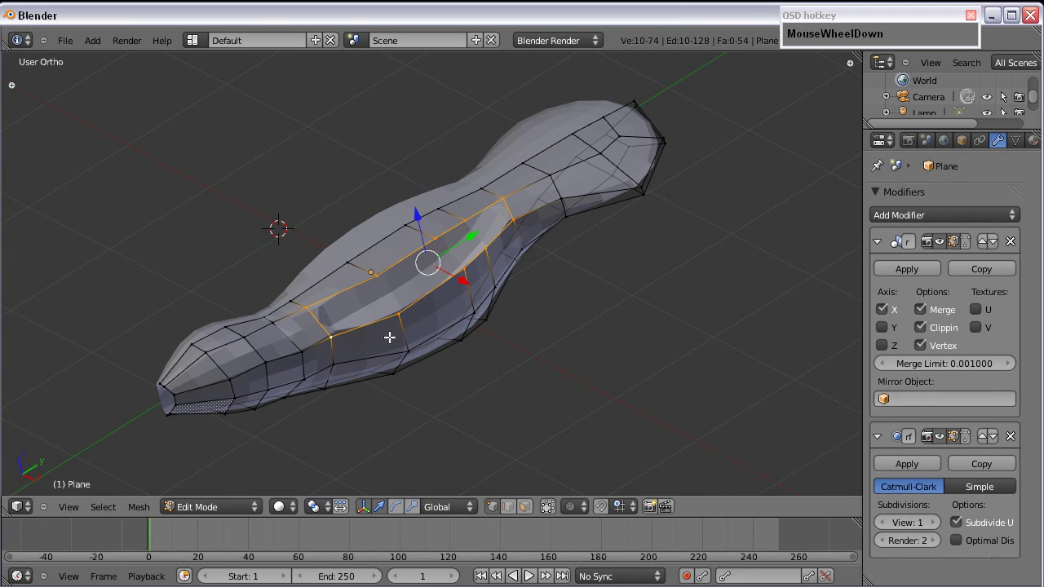
pyautogui.scroll(2, 372, 331)
pyautogui.moveTo(373, 331)
pyautogui.keyDown('shift'); pyautogui.mouseDown(button='middle')
pyautogui.moveTo(335, 307)
pyautogui.moveTo(341, 295)
pyautogui.mouseUp(button='middle'); pyautogui.keyUp('shift')
pyautogui.press('KP_7')
pyautogui.scroll(-5, 466, 302)
pyautogui.keyDown('shift'); pyautogui.moveTo(481, 294); pyautogui.dragTo(392, 286, button='middle'); pyautogui.keyUp('shift')
pyautogui.scroll(2, 392, 285)
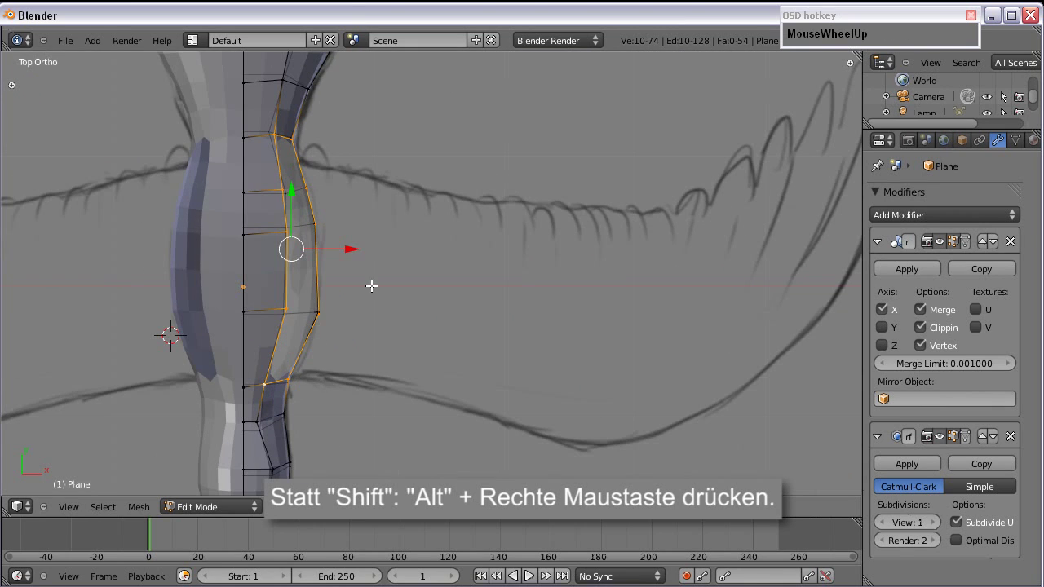
pyautogui.press('e')
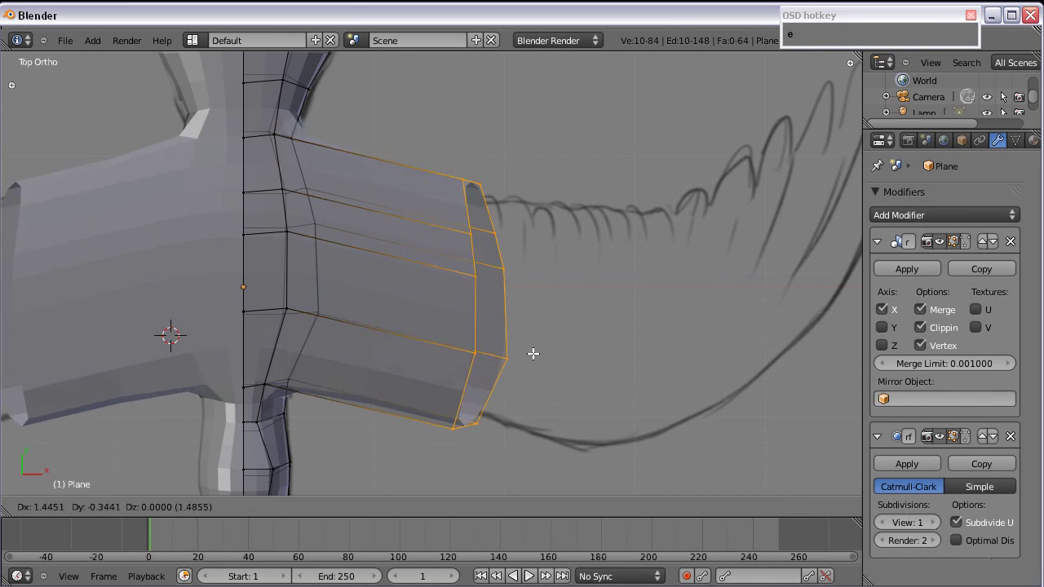
pyautogui.click(363, 322)
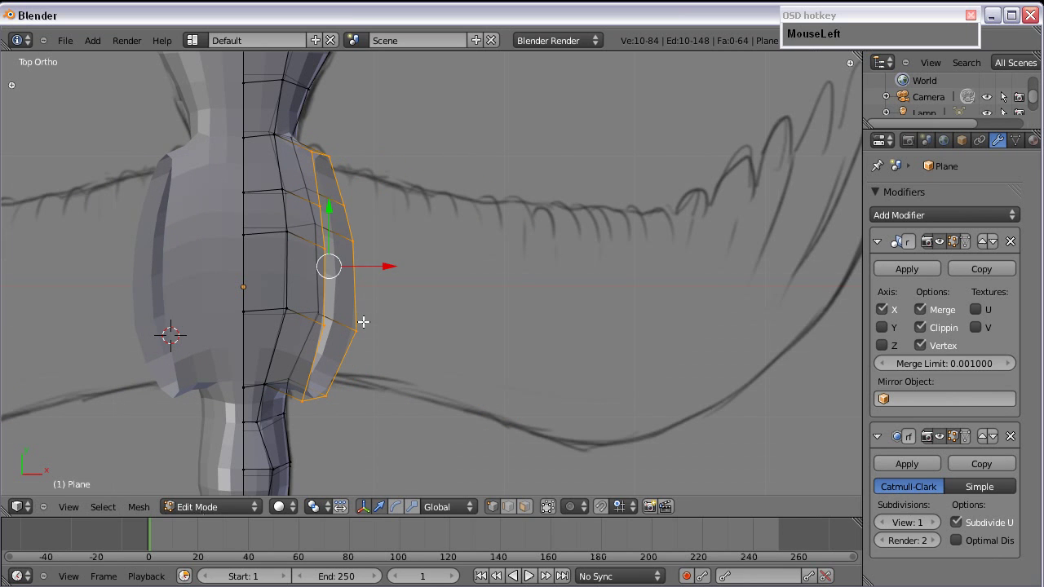
# Step: Flatten the extruded wing root loop by scaling it to 0 along the local X axis
pyautogui.press('KP_1')
pyautogui.scroll(5, 312, 262)
pyautogui.keyDown('shift'); pyautogui.moveTo(275, 205); pyautogui.dragTo(352, 334, button='middle'); pyautogui.keyUp('shift')
pyautogui.scroll(-2, 358, 206)
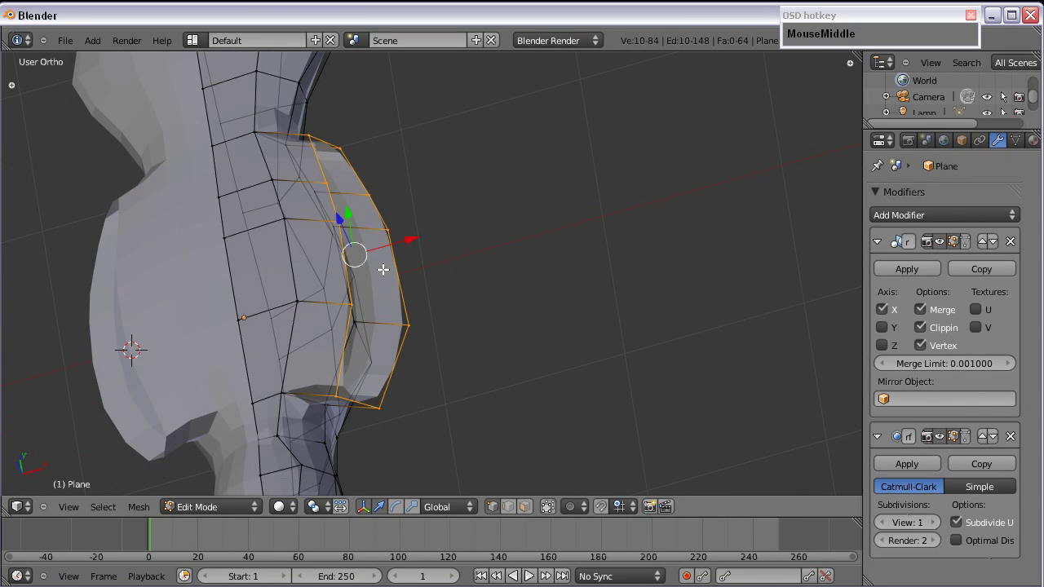
pyautogui.press('s')
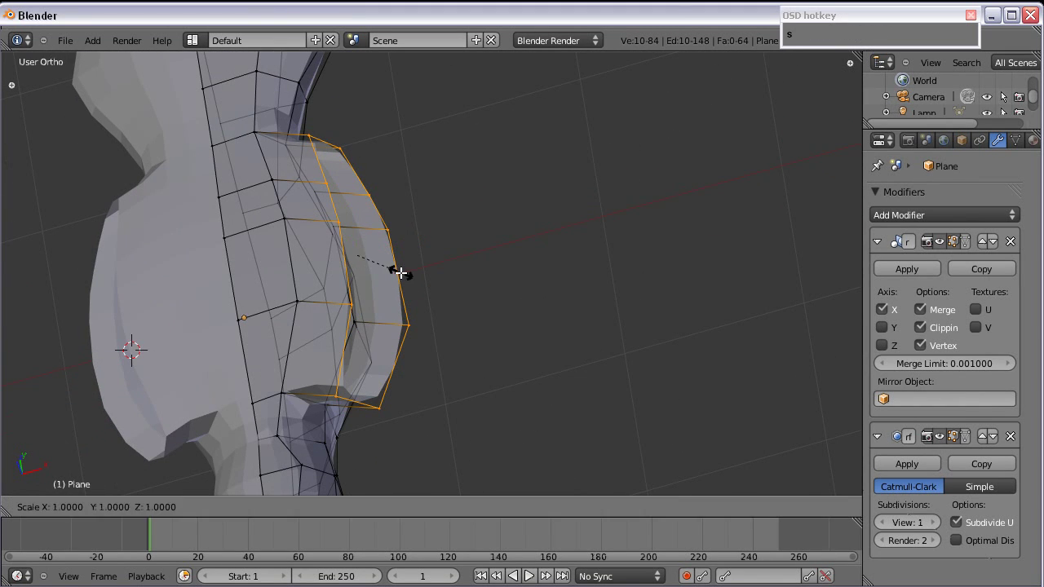
pyautogui.press('y')
pyautogui.press('x')
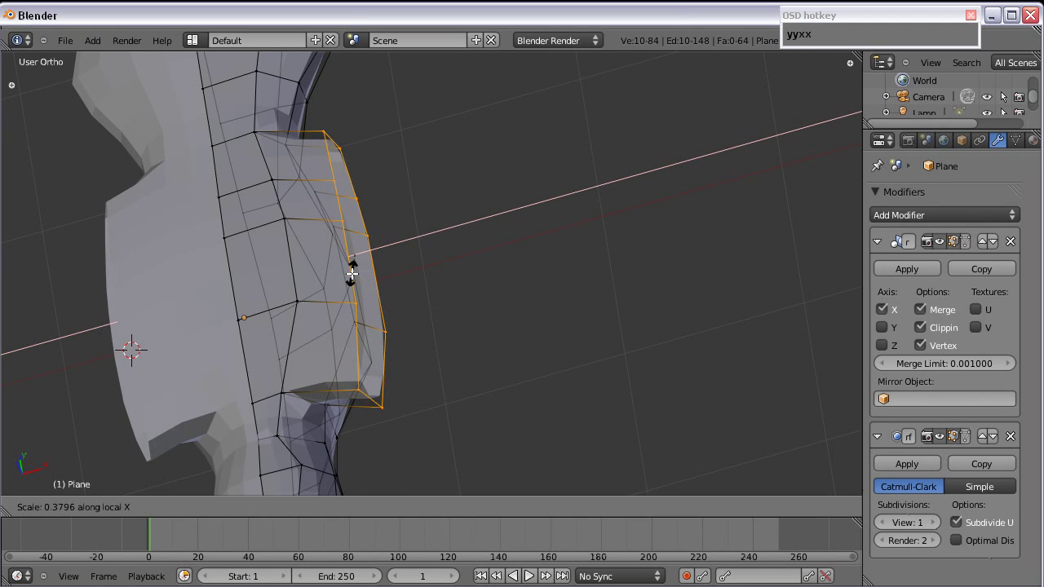
pyautogui.press('KP_0')
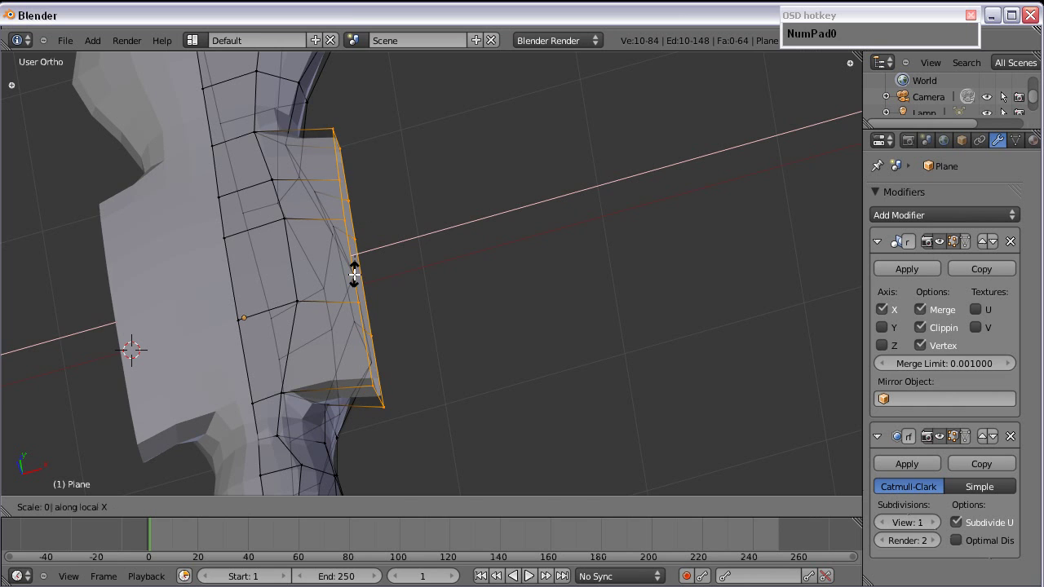
pyautogui.press('Return')
pyautogui.moveTo(350, 339); pyautogui.dragTo(331, 222, button='middle')
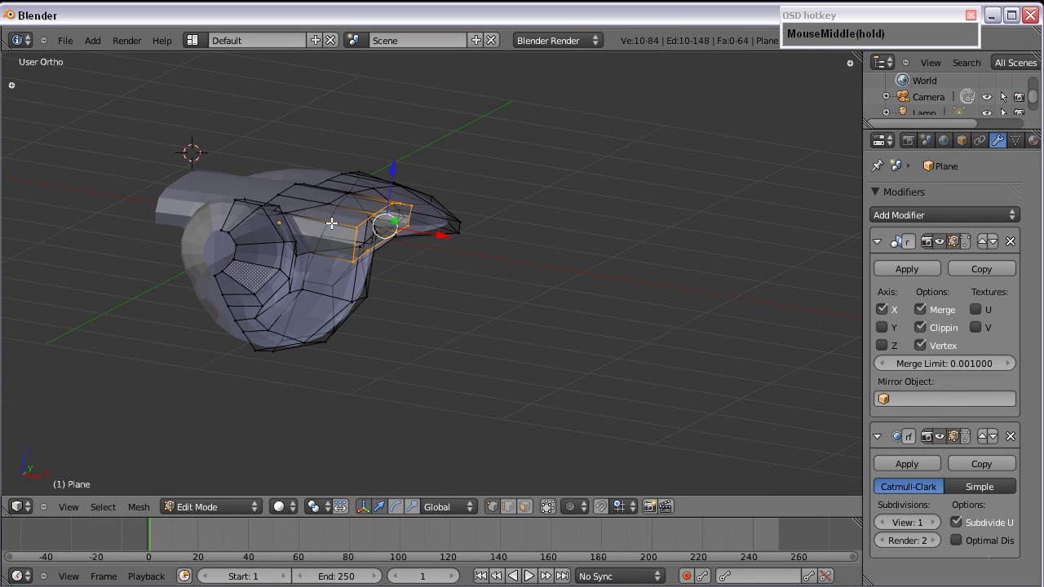
# Step: In top view, scale the wing root loop down along Y to fit the drawn wing width
pyautogui.press('KP_7')
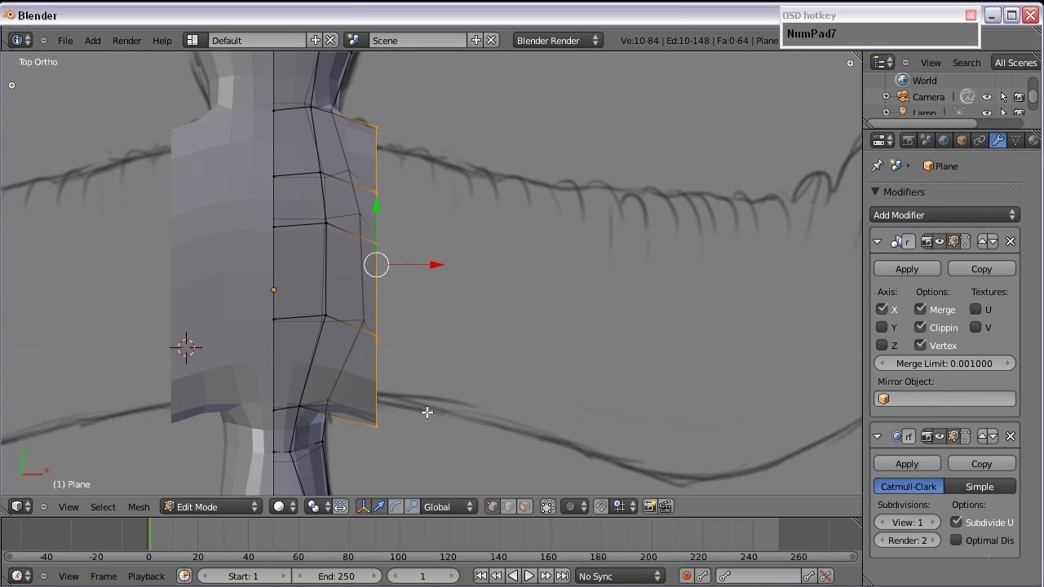
pyautogui.press('s')
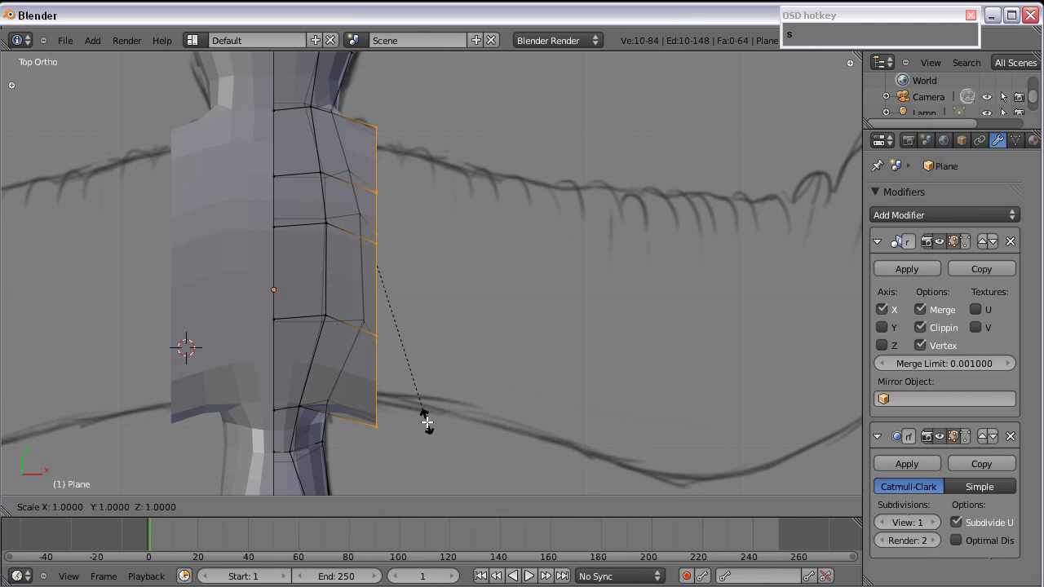
pyautogui.press('y')
pyautogui.click(418, 408)
pyautogui.keyDown('shift'); pyautogui.moveTo(415, 400); pyautogui.dragTo(335, 335, button='middle'); pyautogui.keyUp('shift')
pyautogui.keyDown('shift'); pyautogui.moveTo(268, 261); pyautogui.dragTo(408, 300, button='middle'); pyautogui.keyUp('shift')
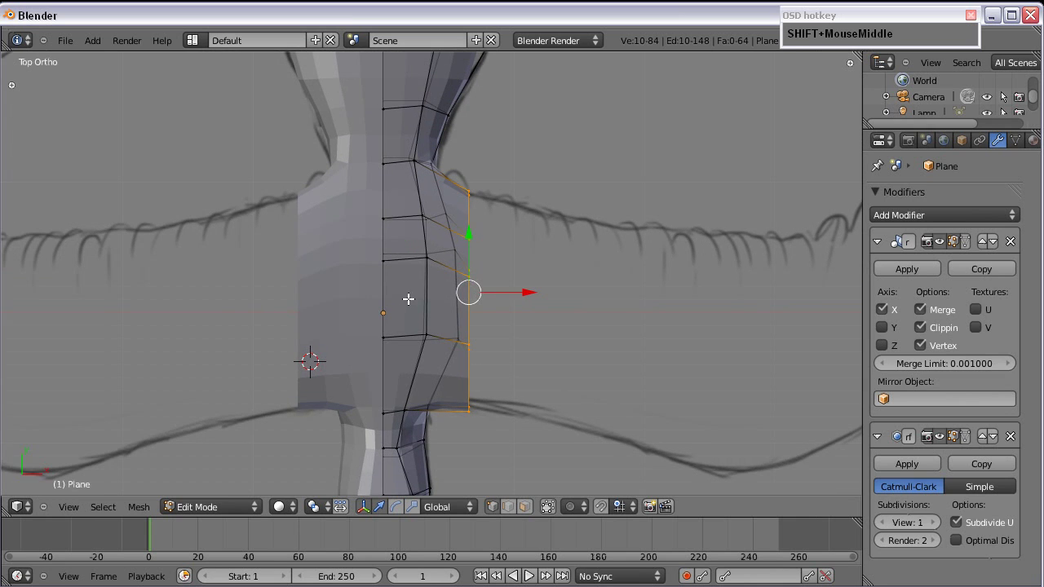
# Step: Try scaling the wing root loop down uniformly, and undo it
pyautogui.press('s')
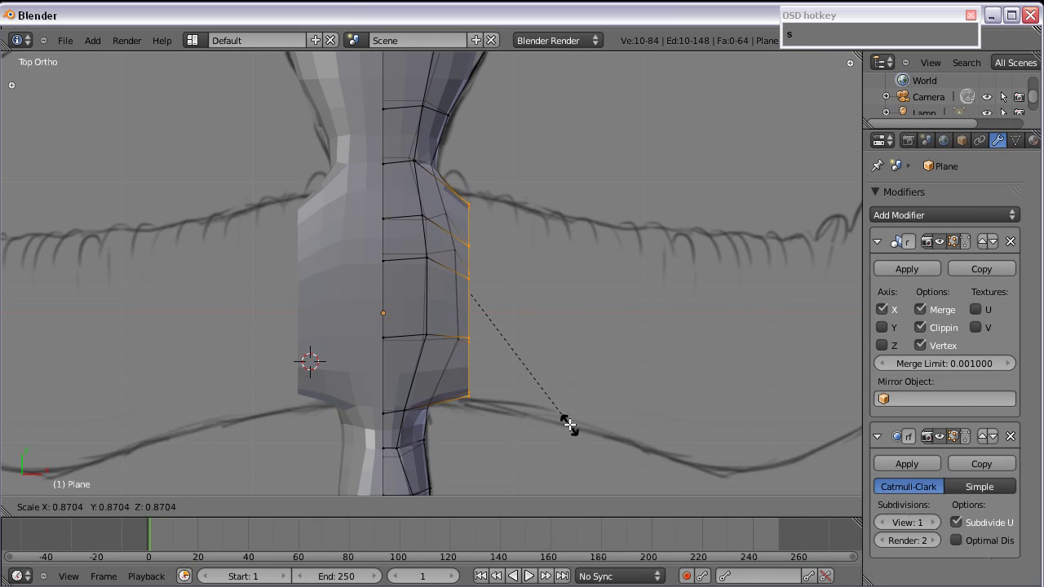
pyautogui.click(535, 347)
pyautogui.moveTo(535, 347); pyautogui.dragTo(350, 280, button='middle')
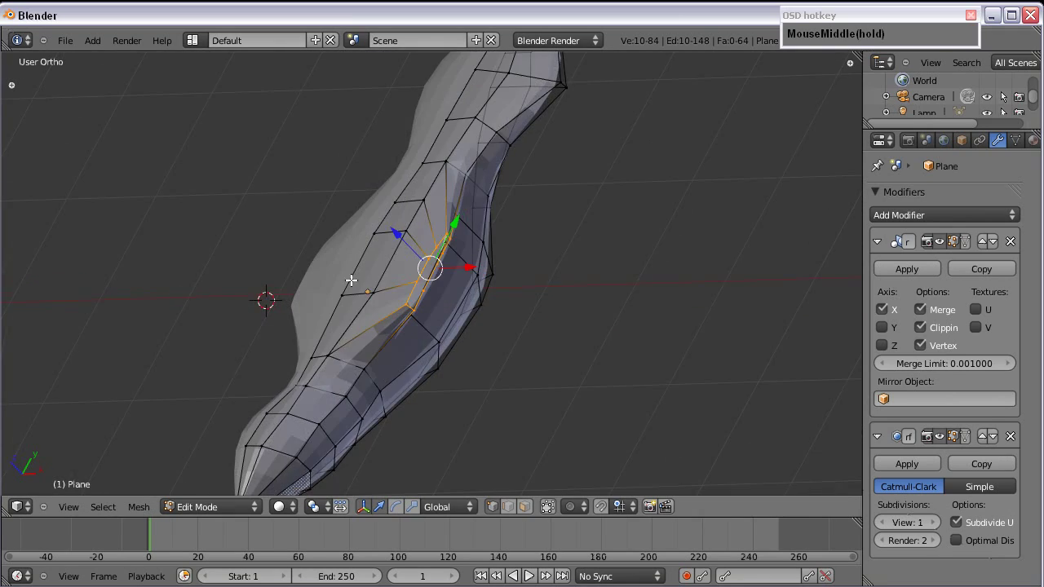
pyautogui.scroll(3, 438, 301)
pyautogui.moveTo(417, 288); pyautogui.dragTo(383, 232, button='middle')
pyautogui.hotkey('ctrl', 'z')
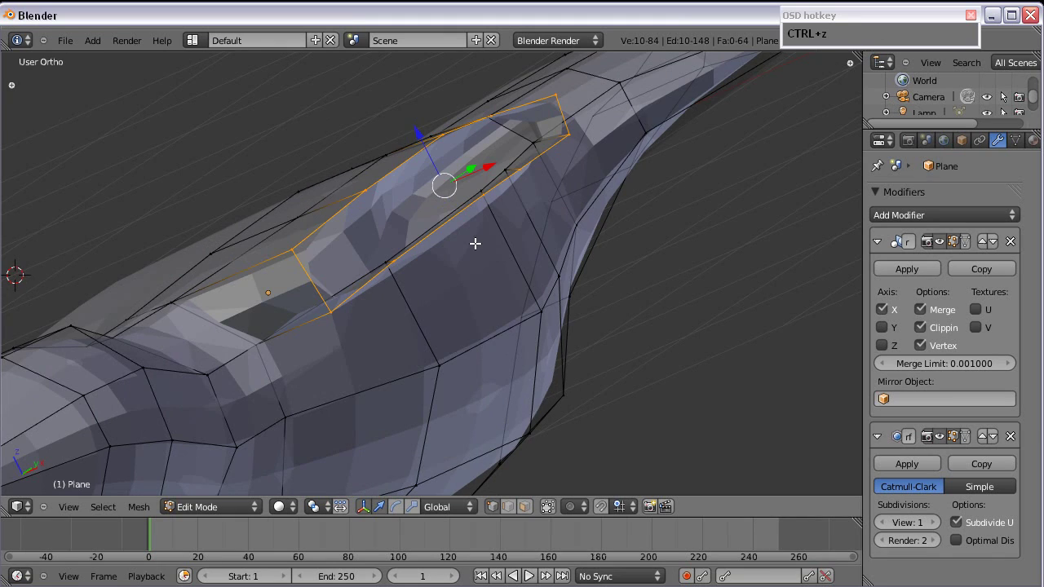
# Step: In top view, extrude the wing root loop about 1.5 units outward along the drawn wing
pyautogui.press('KP_7')
pyautogui.scroll(-3, 479, 252)
pyautogui.keyDown('shift'); pyautogui.moveTo(536, 308); pyautogui.dragTo(361, 270, button='middle'); pyautogui.keyUp('shift')
pyautogui.press('e')
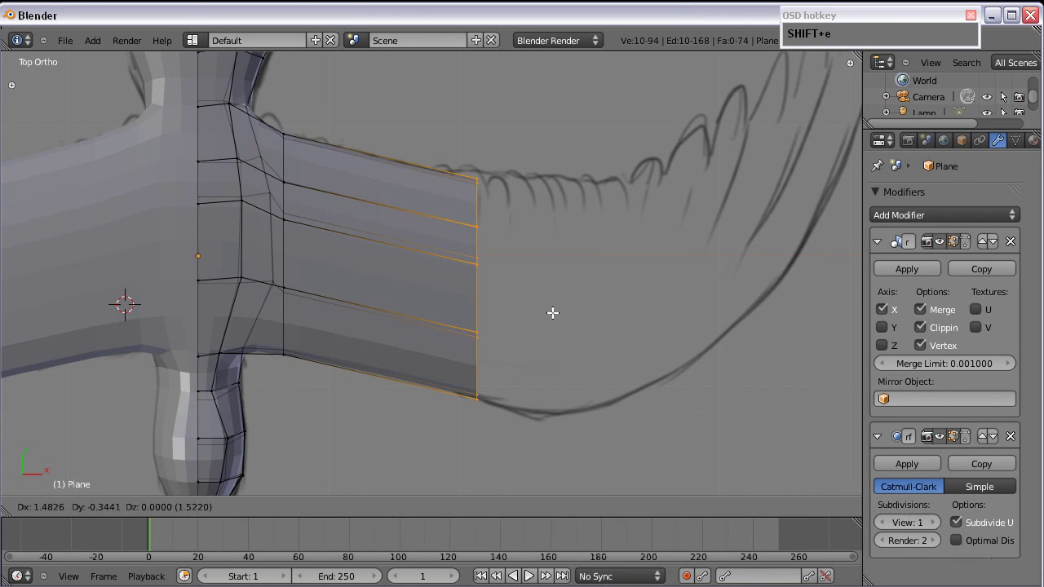
pyautogui.click(546, 307)
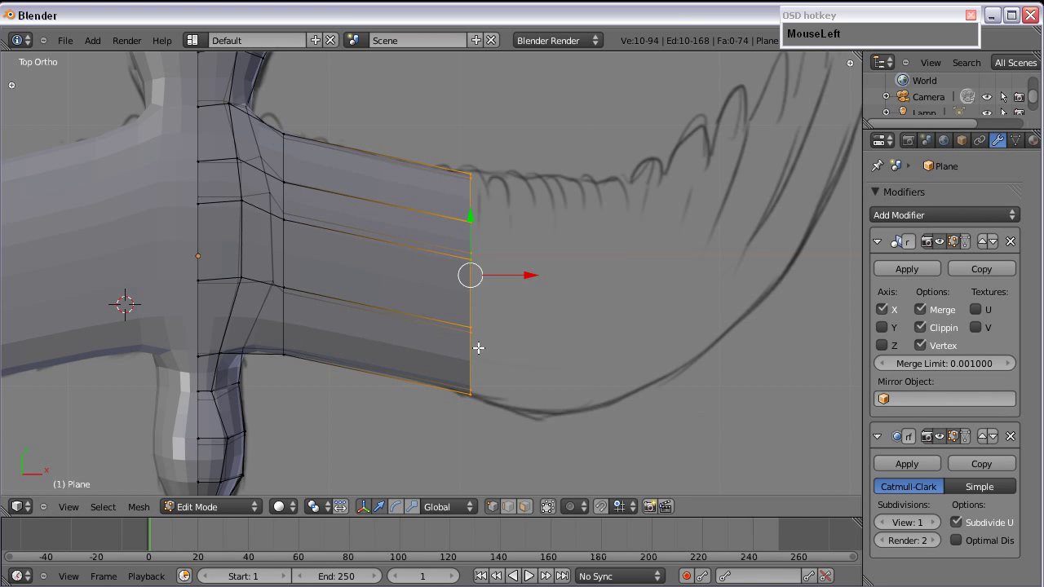
# Step: Extrude the wing end by about 0.57 and widen it along Y by about 1.13 to match the drawing
pyautogui.scroll(-2, 478, 349)
pyautogui.keyDown('shift'); pyautogui.moveTo(455, 321); pyautogui.dragTo(417, 299, button='middle'); pyautogui.keyUp('shift')
pyautogui.press('e')
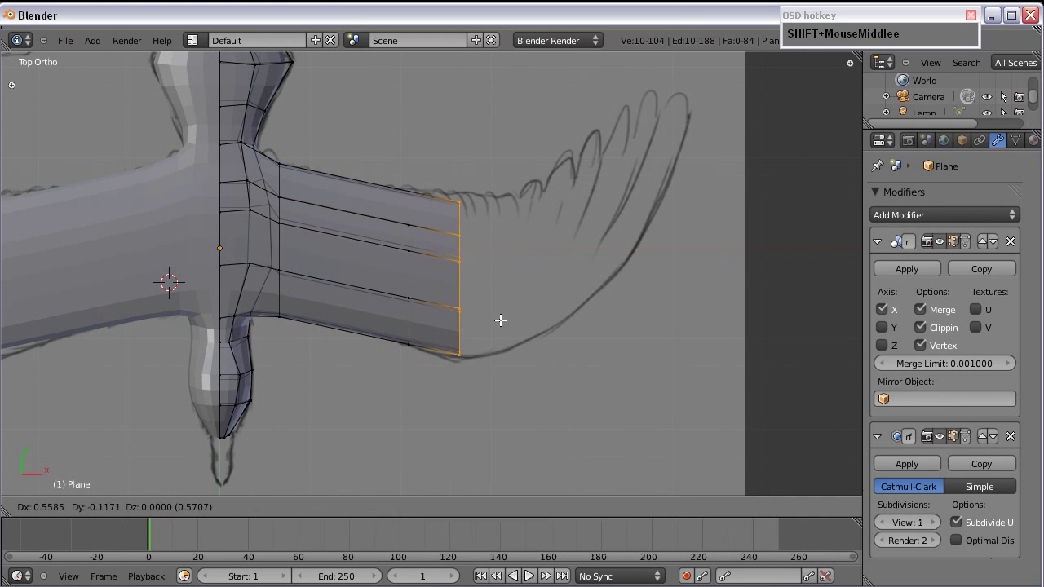
pyautogui.click(500, 320)
pyautogui.press('s')
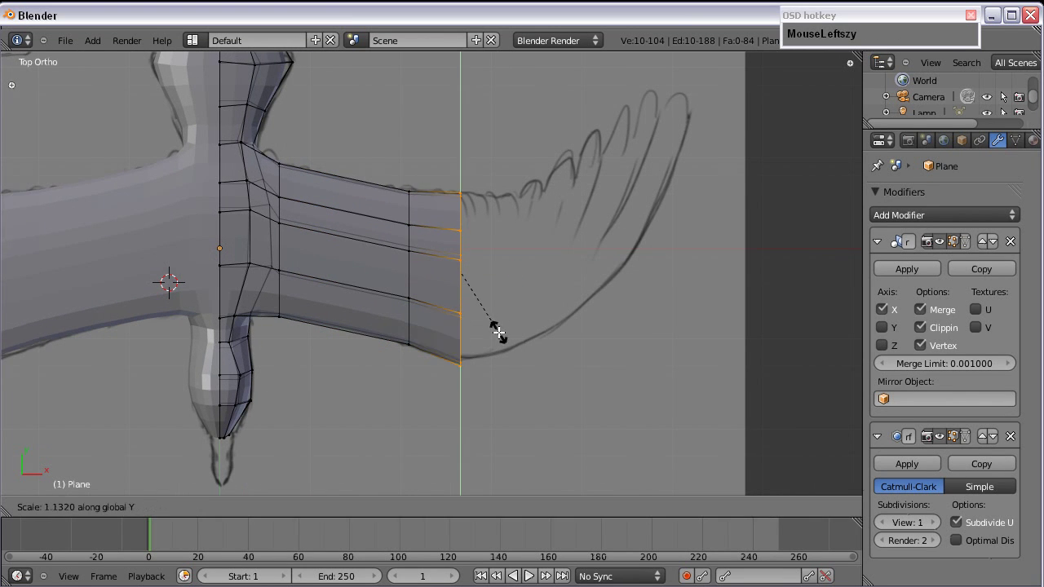
pyautogui.click(497, 329)
# Step: Extrude another short wing section, then scale and rotate its end to follow the wing's bend
pyautogui.press('e')
pyautogui.click(546, 324)
pyautogui.press('s')
pyautogui.click(555, 353)
pyautogui.keyDown('shift'); pyautogui.moveTo(555, 353); pyautogui.dragTo(427, 312, button='middle'); pyautogui.keyUp('shift')
pyautogui.hotkey('shift', 'r')
pyautogui.click(490, 364)
# Step: Rotate the loop at the outer end of the long inner wing section by about 10.5 degrees
pyautogui.keyDown('shift'); pyautogui.moveTo(369, 254); pyautogui.dragTo(396, 258, button='middle'); pyautogui.keyUp('shift')
pyautogui.keyDown('alt'); pyautogui.rightClick(339, 236); pyautogui.keyUp('alt')
pyautogui.scroll(2, 343, 250)
pyautogui.press('r')
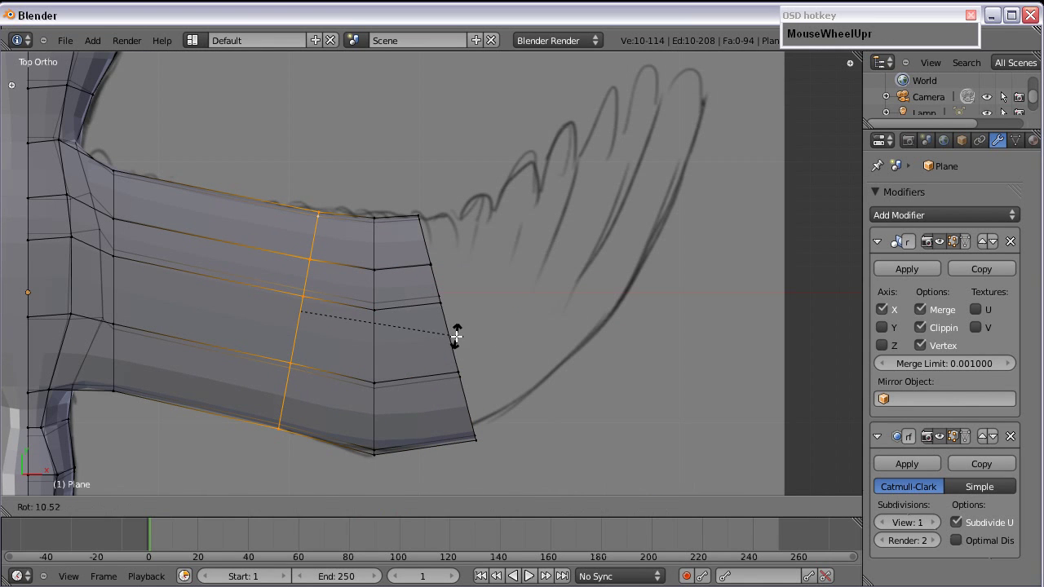
pyautogui.click(456, 337)
# Step: Select the outermost wing loop and scale it down slightly to fit the drawn outline
pyautogui.keyDown('shift'); pyautogui.moveTo(438, 342); pyautogui.dragTo(377, 303, button='middle'); pyautogui.keyUp('shift')
pyautogui.keyDown('alt'); pyautogui.rightClick(426, 368); pyautogui.keyUp('alt')
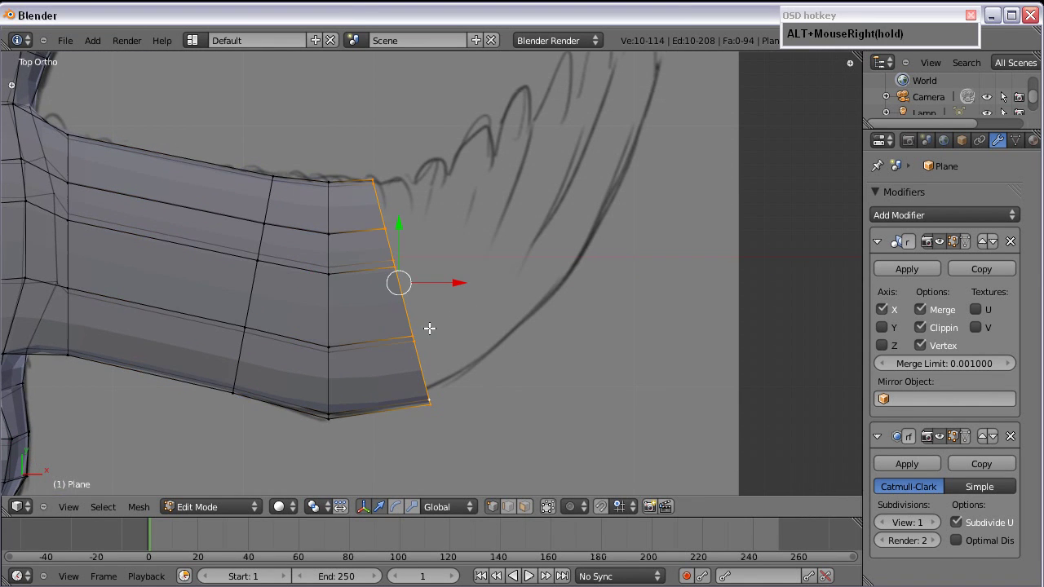
pyautogui.press('s')
pyautogui.click(476, 415)
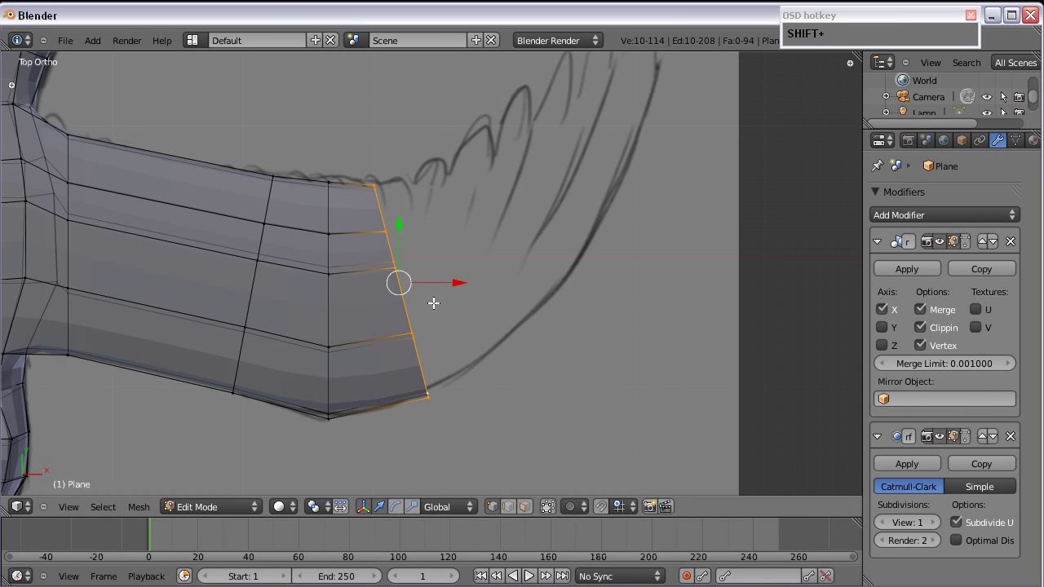
# Step: Extrude the wing end about 1.2 units along the backward-curving drawing, rotating and shrinking it to fit
pyautogui.keyDown('shift'); pyautogui.moveTo(434, 303); pyautogui.dragTo(353, 354, button='middle'); pyautogui.keyUp('shift')
pyautogui.press('e')
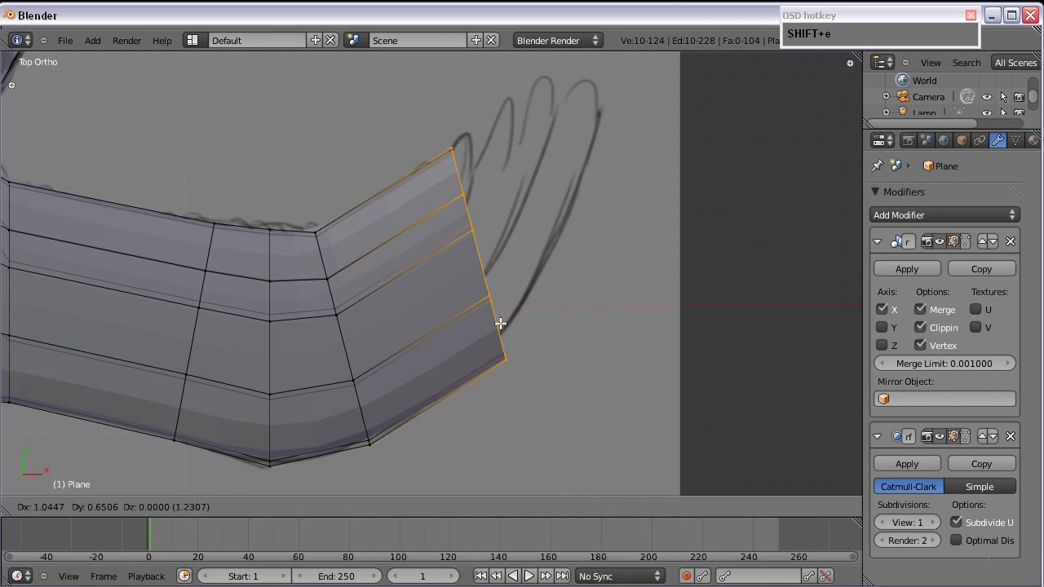
pyautogui.click(498, 325)
pyautogui.press('r')
pyautogui.click(567, 331)
pyautogui.press('s')
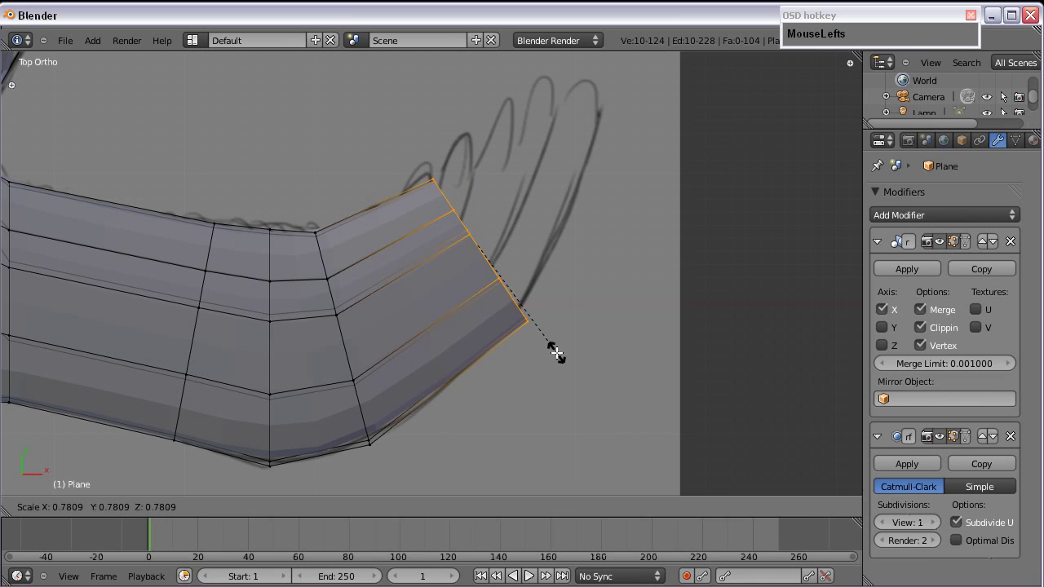
pyautogui.click(537, 335)
# Step: Scale the new wing end to about 0.95 and move it into place on the drawn outline
pyautogui.keyDown('shift'); pyautogui.moveTo(534, 333); pyautogui.dragTo(492, 386, button='middle'); pyautogui.keyUp('shift')
pyautogui.press('s')
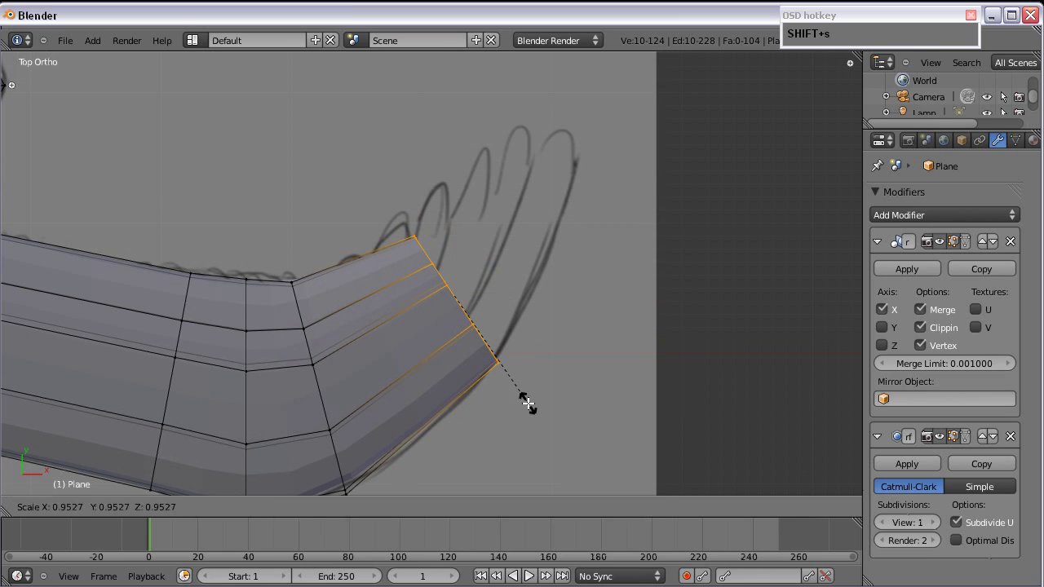
pyautogui.click(526, 401)
pyautogui.press('g')
pyautogui.rightClick(518, 399)
pyautogui.press('g')
pyautogui.click(516, 349)
# Step: Extrude the last wing section to the drawn wing tip and rotate its end to follow the curve
pyautogui.scroll(-2, 487, 330)
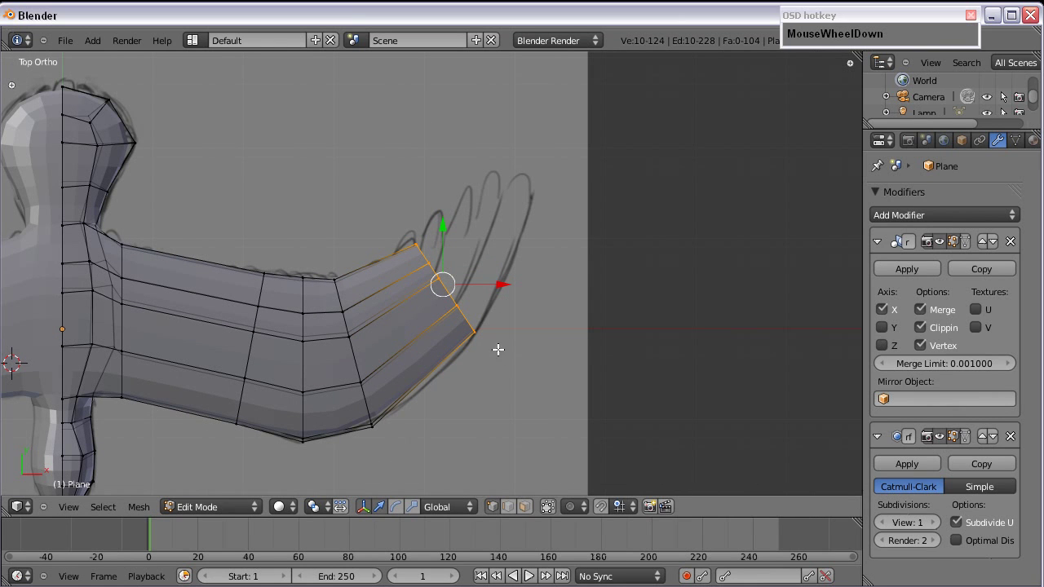
pyautogui.press('e')
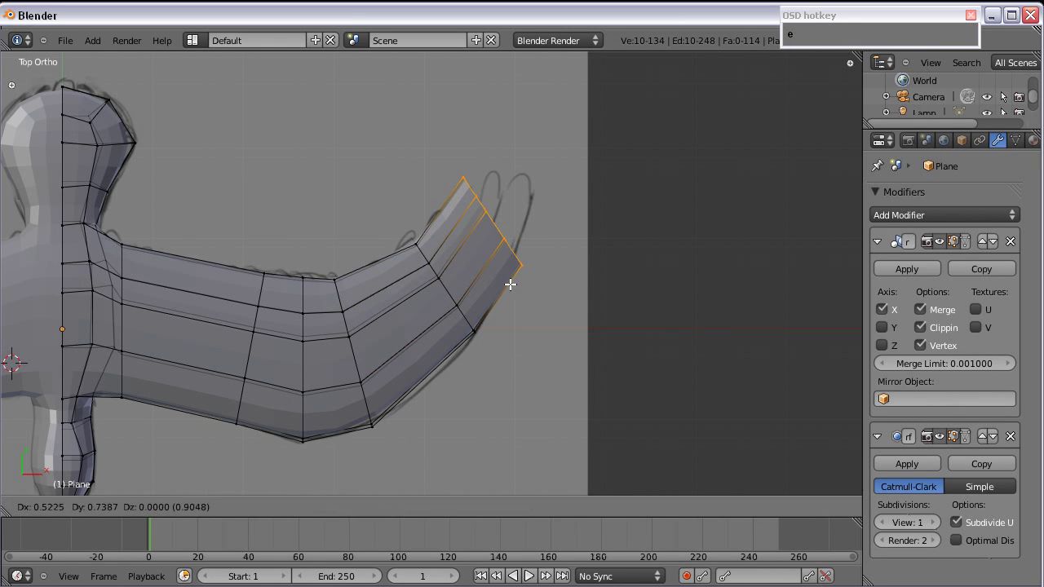
pyautogui.click(521, 264)
pyautogui.press('r')
pyautogui.click(551, 194)
# Step: Narrow the wing tip loop along the local X axis to fit the drawn feather tips
pyautogui.press('s')
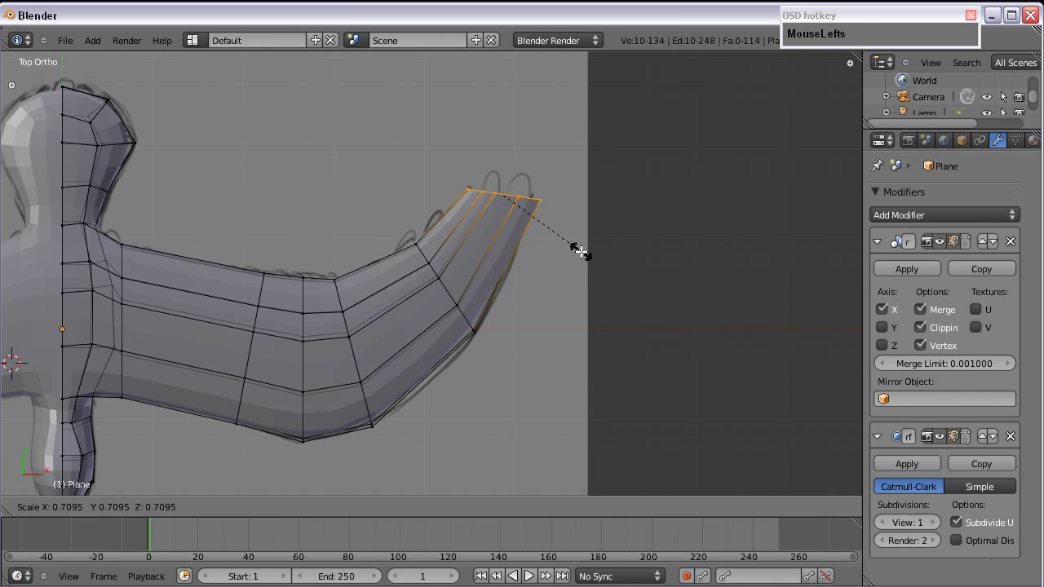
pyautogui.press('y')
pyautogui.press('y')
pyautogui.press('x')
pyautogui.press('x')
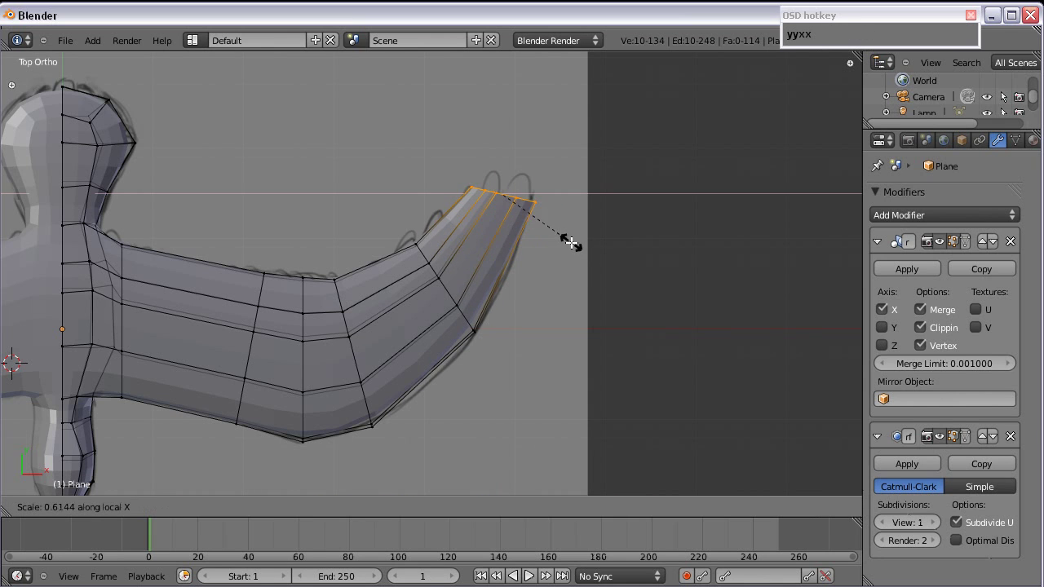
pyautogui.click(578, 250)
# Step: Flatten the open wing tip loop by scaling it down along Z
pyautogui.scroll(-3, 410, 368)
pyautogui.scroll(-2, 324, 350)
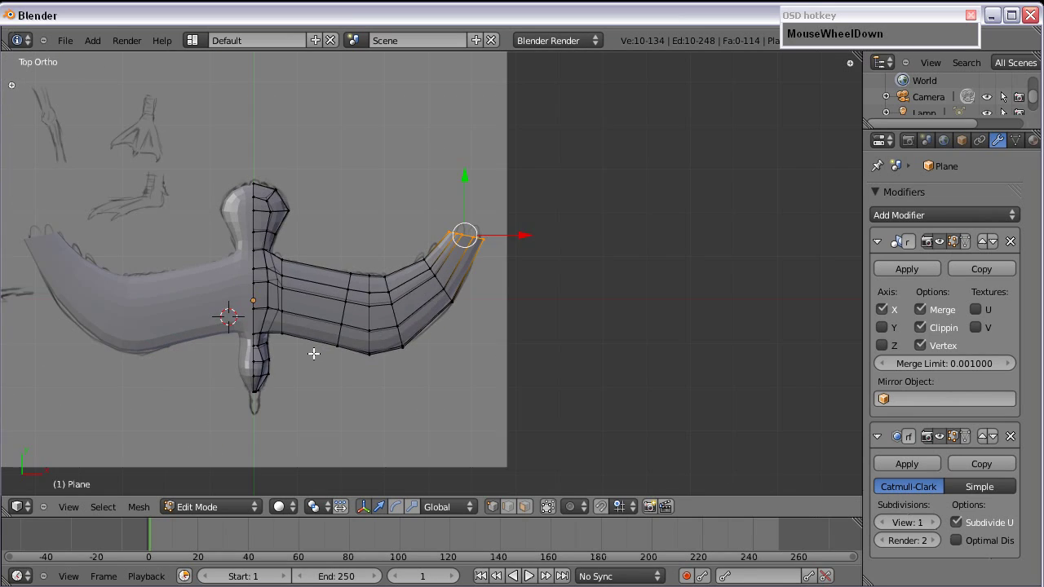
pyautogui.keyDown('shift'); pyautogui.moveTo(315, 356); pyautogui.dragTo(370, 342, button='middle'); pyautogui.keyUp('shift')
pyautogui.moveTo(305, 379)
pyautogui.mouseDown(button='middle')
pyautogui.moveTo(256, 234)
pyautogui.moveTo(361, 343)
pyautogui.moveTo(387, 187)
pyautogui.moveTo(400, 226)
pyautogui.mouseUp(button='middle')
pyautogui.scroll(4, 354, 275)
pyautogui.keyDown('shift'); pyautogui.moveTo(355, 275); pyautogui.dragTo(436, 394, button='middle'); pyautogui.keyUp('shift')
pyautogui.scroll(3, 436, 394)
pyautogui.keyDown('shift'); pyautogui.moveTo(393, 461); pyautogui.dragTo(425, 338, button='middle'); pyautogui.keyUp('shift')
pyautogui.scroll(2, 425, 337)
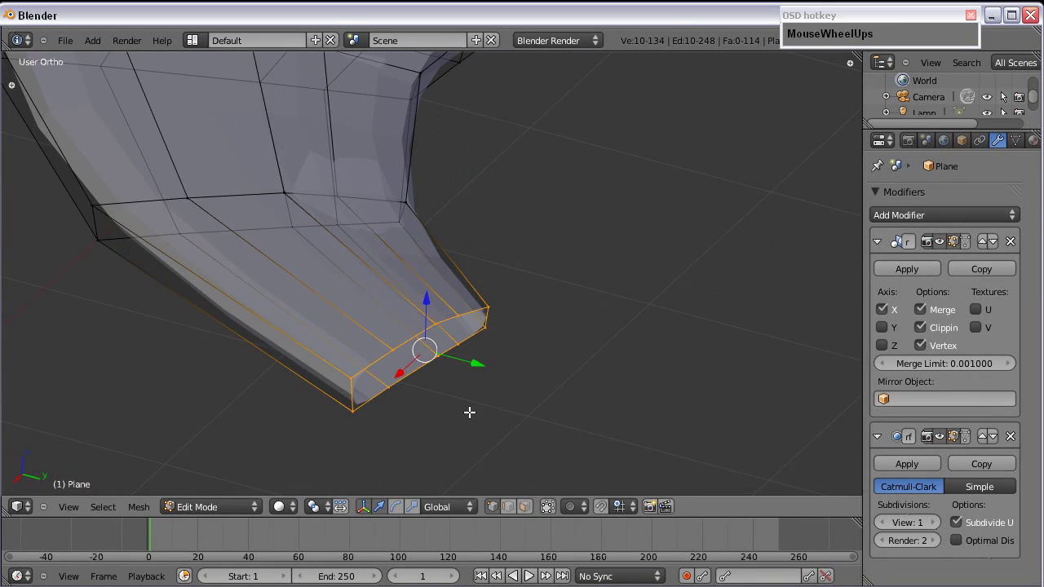
pyautogui.press('s')
pyautogui.press('y')
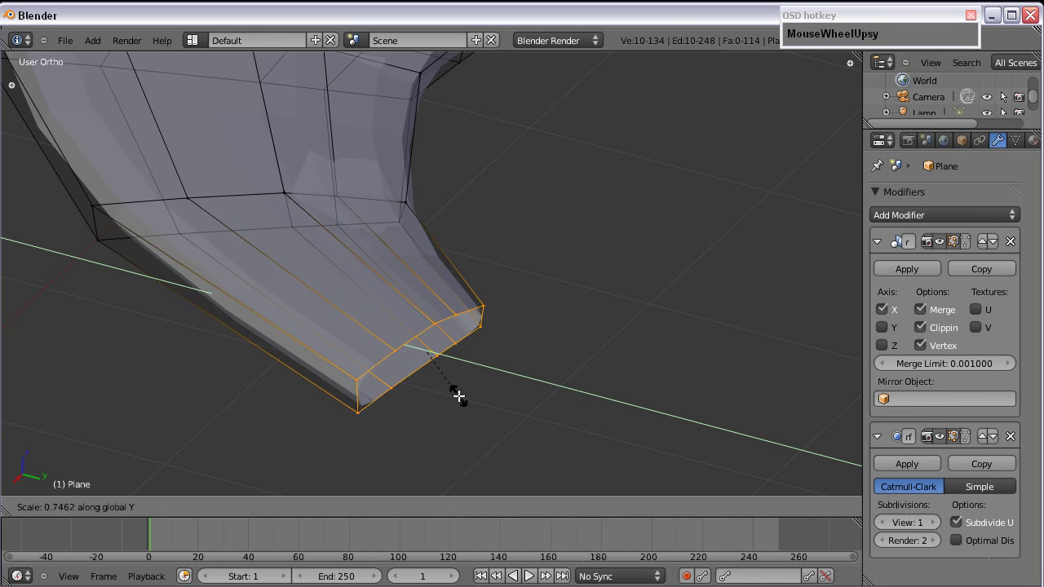
pyautogui.press('z')
pyautogui.click(449, 368)
# Step: Close the open wing tip with faces, starting from its leading-edge end
pyautogui.rightClick(389, 381)
pyautogui.keyDown('shift'); pyautogui.rightClick(373, 379); pyautogui.keyUp('shift')
pyautogui.hotkey('shift', 'f')
pyautogui.rightClick(396, 378)
pyautogui.keyDown('shift'); pyautogui.rightClick(397, 357); pyautogui.keyUp('shift')
pyautogui.keyDown('shift'); pyautogui.rightClick(426, 341); pyautogui.keyUp('shift')
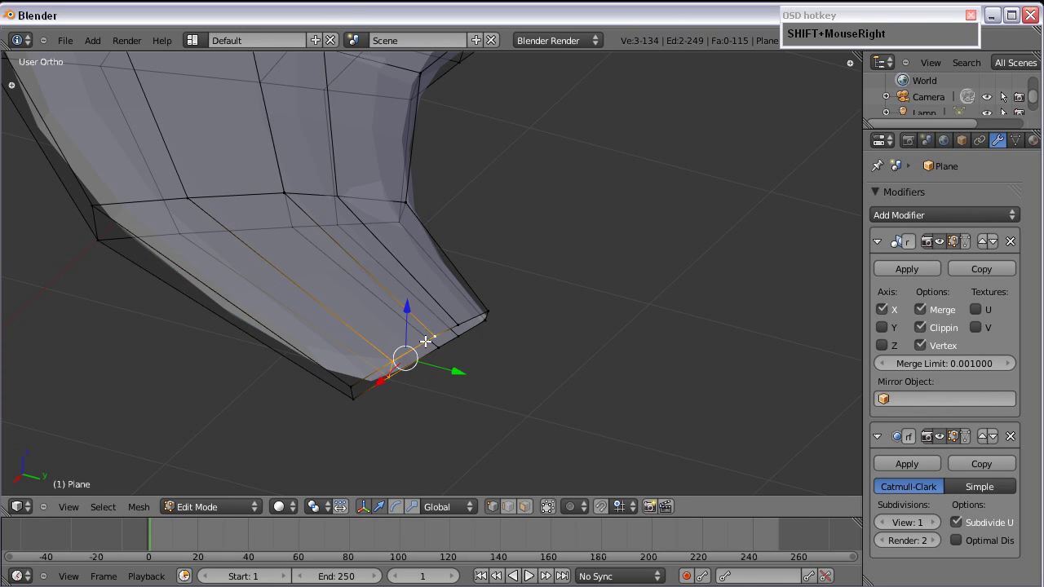
# Step: Close the open wing tip with faces between its upper and lower edge vertices and check the smoothed result
pyautogui.rightClick(437, 346)
pyautogui.rightClick(458, 337)
pyautogui.scroll(-3, 486, 324)
pyautogui.keyDown('shift'); pyautogui.moveTo(383, 320); pyautogui.dragTo(463, 355, button='middle'); pyautogui.keyUp('shift')
pyautogui.press('Tab')
pyautogui.scroll(-4, 450, 359)
pyautogui.press('Tab')
pyautogui.scroll(2, 421, 262)
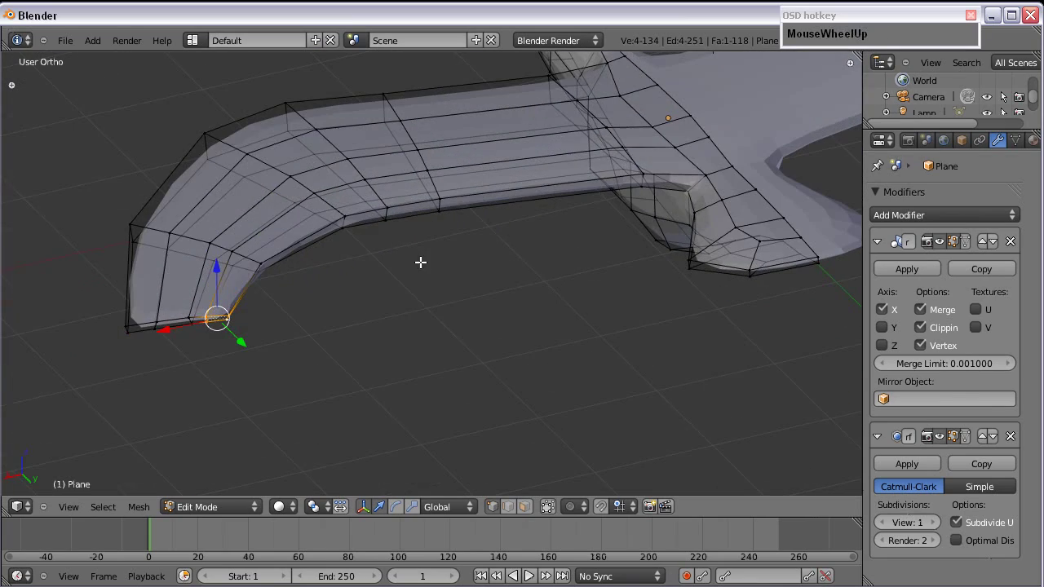
# Step: Select the row of upper vertices along the wing's trailing edge from tip to body and lower it slightly along Z
pyautogui.keyDown('alt'); pyautogui.rightClick(441, 190); pyautogui.keyUp('alt')
pyautogui.scroll(1, 451, 205)
pyautogui.keyDown('shift'); pyautogui.rightClick(760, 160); pyautogui.keyUp('shift')
pyautogui.moveTo(532, 261); pyautogui.dragTo(598, 223, button='middle')
pyautogui.scroll(1, 447, 211)
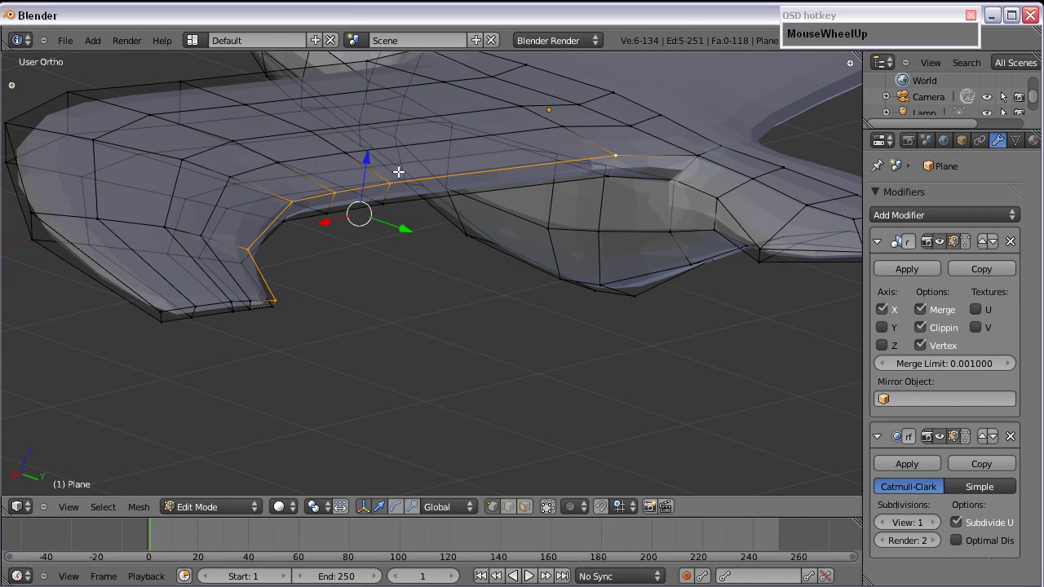
pyautogui.moveTo(371, 165); pyautogui.dragTo(372, 169)
# Step: Deselect the trailing-edge vertices near the wing tip and lower the remaining ones a little further along Z
pyautogui.keyDown('shift'); pyautogui.rightClick(245, 258); pyautogui.keyUp('shift')
pyautogui.keyDown('shift'); pyautogui.rightClick(267, 299); pyautogui.keyUp('shift')
pyautogui.press('c')
pyautogui.moveTo(278, 303); pyautogui.dragTo(254, 265, button='middle')
pyautogui.moveTo(452, 139); pyautogui.dragTo(452, 147)
# Step: Narrow the selection to the inner trailing-edge vertices with circle select and fine-tune their height
pyautogui.scroll(-2, 452, 147)
pyautogui.moveTo(451, 150); pyautogui.dragTo(390, 266, button='middle')
pyautogui.scroll(5, 440, 228)
pyautogui.scroll(-1, 389, 265)
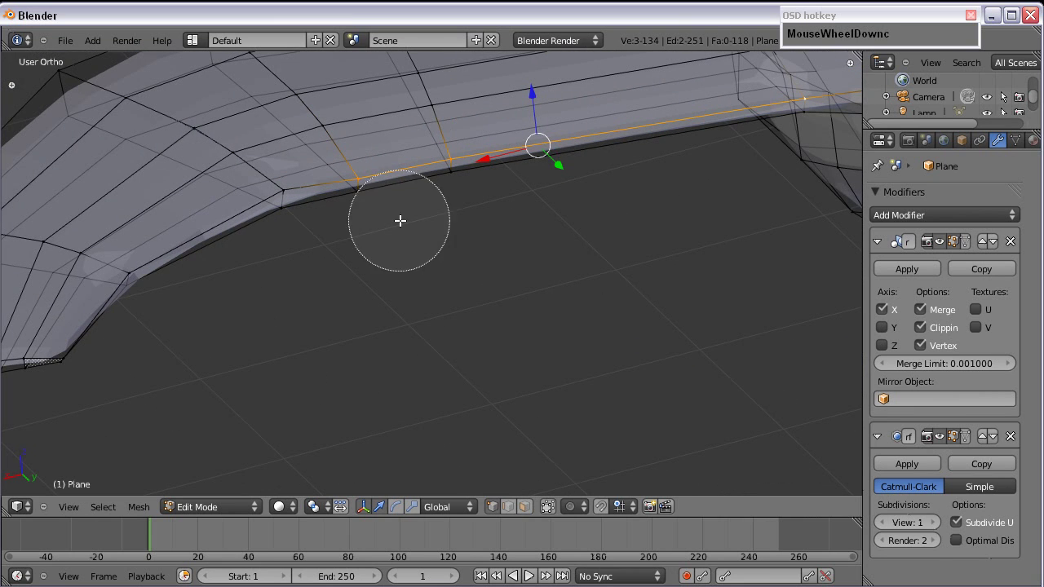
pyautogui.scroll(-2, 403, 239)
pyautogui.keyDown('shift'); pyautogui.moveTo(422, 231); pyautogui.dragTo(468, 234, button='middle'); pyautogui.keyUp('shift')
pyautogui.rightClick(375, 217)
pyautogui.moveTo(373, 186); pyautogui.dragTo(372, 186)
# Step: Circle-select the row of lower vertices along the wing's trailing edge and raise it slightly along Z
pyautogui.press('c')
pyautogui.rightClick(579, 222)
pyautogui.press('a')
pyautogui.press('c')
pyautogui.moveTo(553, 209)
pyautogui.mouseDown()
pyautogui.moveTo(382, 270)
pyautogui.moveTo(261, 345)
pyautogui.mouseUp()
pyautogui.rightClick(396, 329)
pyautogui.moveTo(397, 329)
pyautogui.mouseDown(button='middle')
pyautogui.moveTo(432, 252)
pyautogui.moveTo(456, 248)
pyautogui.mouseUp(button='middle')
pyautogui.moveTo(368, 207); pyautogui.dragTo(368, 196)
# Step: Raise individual underside vertices near the wing's trailing edge along Z to thin the outer wing
pyautogui.moveTo(368, 196); pyautogui.dragTo(478, 236, button='middle')
pyautogui.rightClick(448, 200)
pyautogui.moveTo(499, 324)
pyautogui.mouseDown(button='middle')
pyautogui.moveTo(406, 261)
pyautogui.moveTo(485, 332)
pyautogui.mouseUp(button='middle')
pyautogui.rightClick(485, 332)
pyautogui.keyDown('shift'); pyautogui.rightClick(424, 123); pyautogui.keyUp('shift')
pyautogui.keyDown('shift'); pyautogui.moveTo(468, 124); pyautogui.dragTo(393, 184, button='middle'); pyautogui.keyUp('shift')
pyautogui.moveTo(399, 231); pyautogui.dragTo(399, 220)
pyautogui.rightClick(372, 125)
pyautogui.keyDown('shift'); pyautogui.moveTo(443, 157); pyautogui.dragTo(407, 214, button='middle'); pyautogui.keyUp('shift')
pyautogui.moveTo(352, 146); pyautogui.dragTo(357, 139)
# Step: Select three adjacent vertices on the underside at the wing's bend and shift them slightly along Z
pyautogui.rightClick(455, 234)
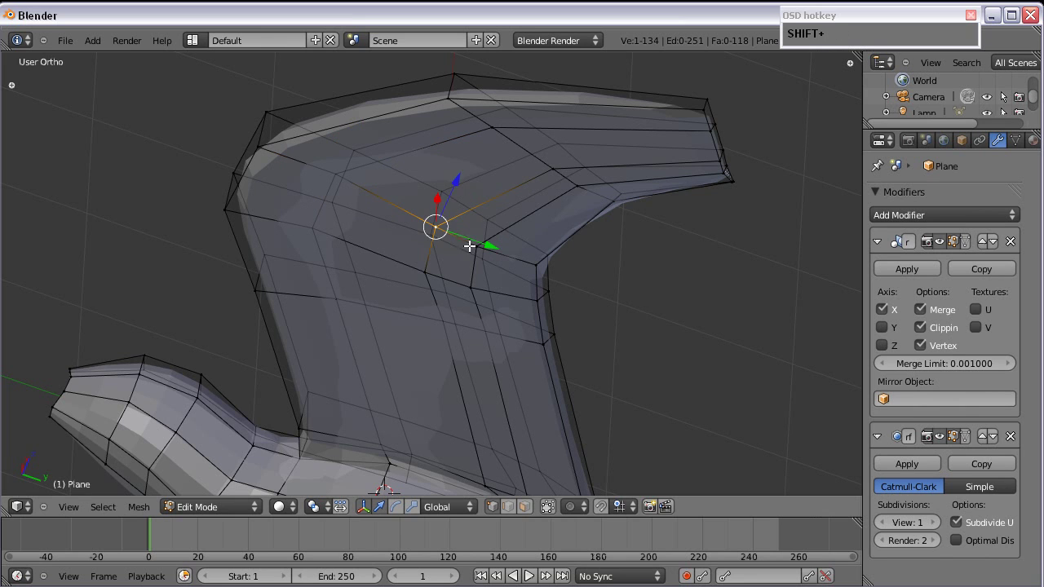
pyautogui.keyDown('shift'); pyautogui.rightClick(469, 288); pyautogui.keyUp('shift')
pyautogui.keyDown('shift'); pyautogui.rightClick(454, 327); pyautogui.keyUp('shift')
pyautogui.moveTo(508, 252); pyautogui.dragTo(429, 236, button='middle')
pyautogui.moveTo(429, 236); pyautogui.dragTo(441, 232)
# Step: Add an edge loop across the inner wing in top view, between the body and the bend, with edge slide 0.20
pyautogui.keyDown('shift'); pyautogui.moveTo(491, 316); pyautogui.dragTo(653, 253, button='middle'); pyautogui.keyUp('shift')
pyautogui.scroll(-3, 571, 244)
pyautogui.keyDown('shift'); pyautogui.moveTo(572, 245); pyautogui.dragTo(470, 236, button='middle'); pyautogui.keyUp('shift')
pyautogui.moveTo(403, 190); pyautogui.dragTo(449, 366, button='middle')
pyautogui.press('KP_7')
pyautogui.scroll(-1, 492, 340)
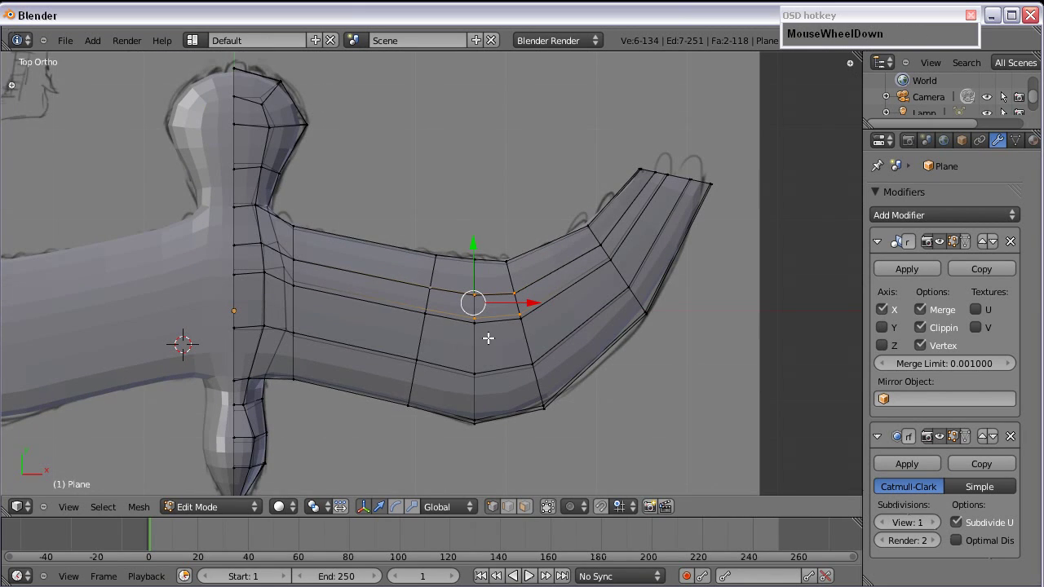
pyautogui.keyDown('shift'); pyautogui.moveTo(488, 338); pyautogui.dragTo(441, 286, button='middle'); pyautogui.keyUp('shift')
pyautogui.scroll(2, 415, 330)
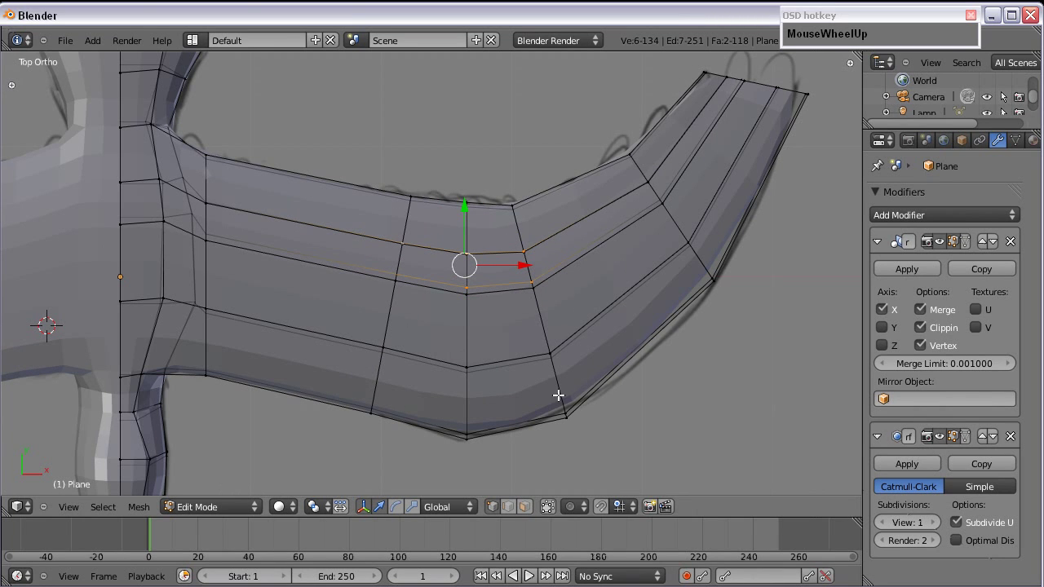
pyautogui.scroll(-1, 661, 282)
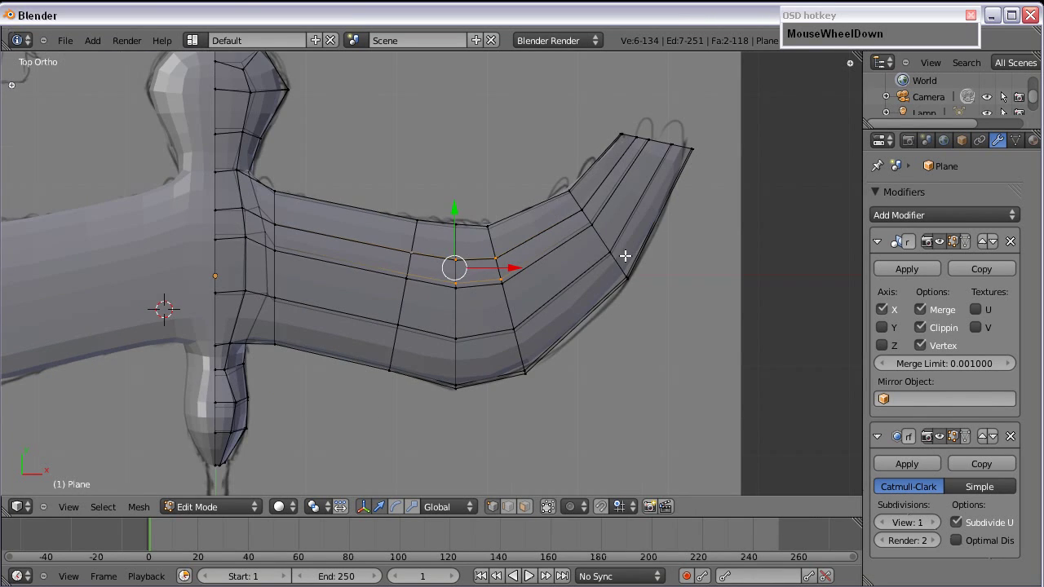
pyautogui.keyDown('shift'); pyautogui.moveTo(431, 313); pyautogui.dragTo(534, 301, button='middle'); pyautogui.keyUp('shift')
pyautogui.scroll(3, 501, 266)
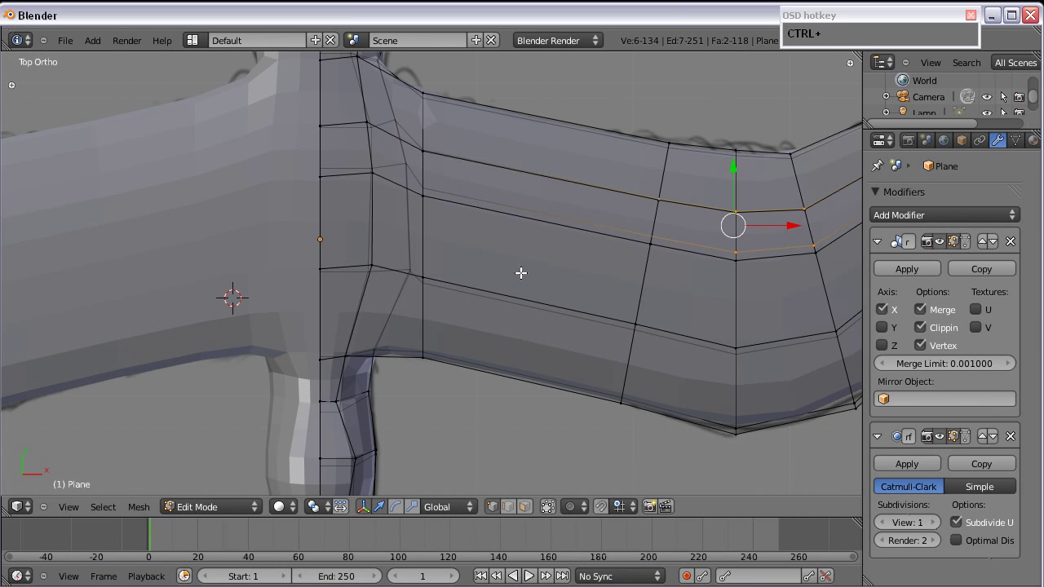
pyautogui.hotkey('ctrl', 'r')
pyautogui.click(532, 328)
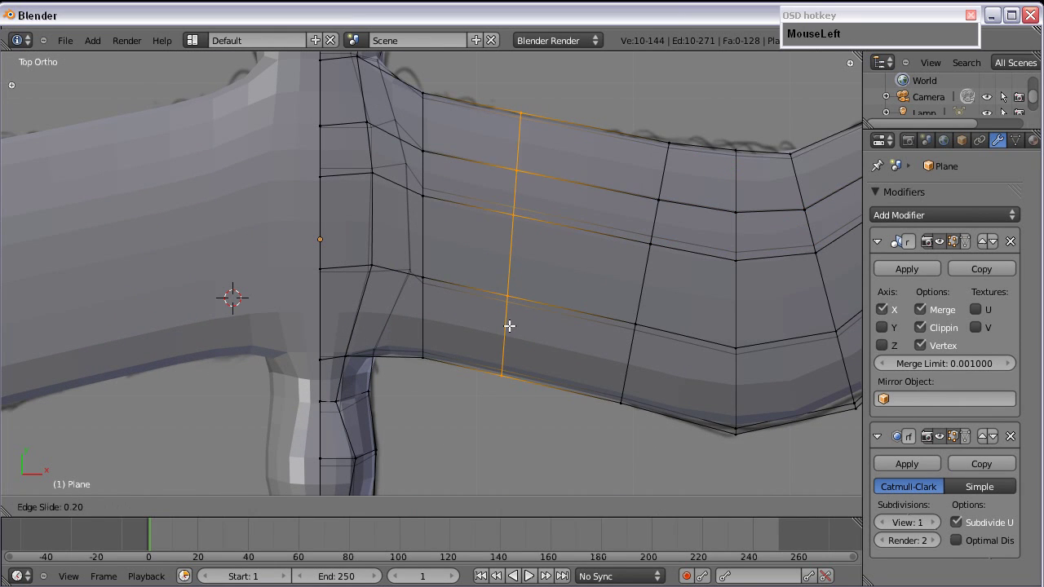
pyautogui.click(509, 325)
# Step: Move the trailing-side corner vertices of the wing tip inward and back to match the sketched outline
pyautogui.keyDown('shift'); pyautogui.moveTo(509, 324); pyautogui.dragTo(461, 334, button='middle'); pyautogui.keyUp('shift')
pyautogui.press('a')
pyautogui.scroll(4, 594, 208)
pyautogui.keyDown('shift'); pyautogui.moveTo(637, 212); pyautogui.dragTo(418, 293, button='middle'); pyautogui.keyUp('shift')
pyautogui.press('c')
pyautogui.click(494, 244)
pyautogui.rightClick(481, 253)
pyautogui.press('g')
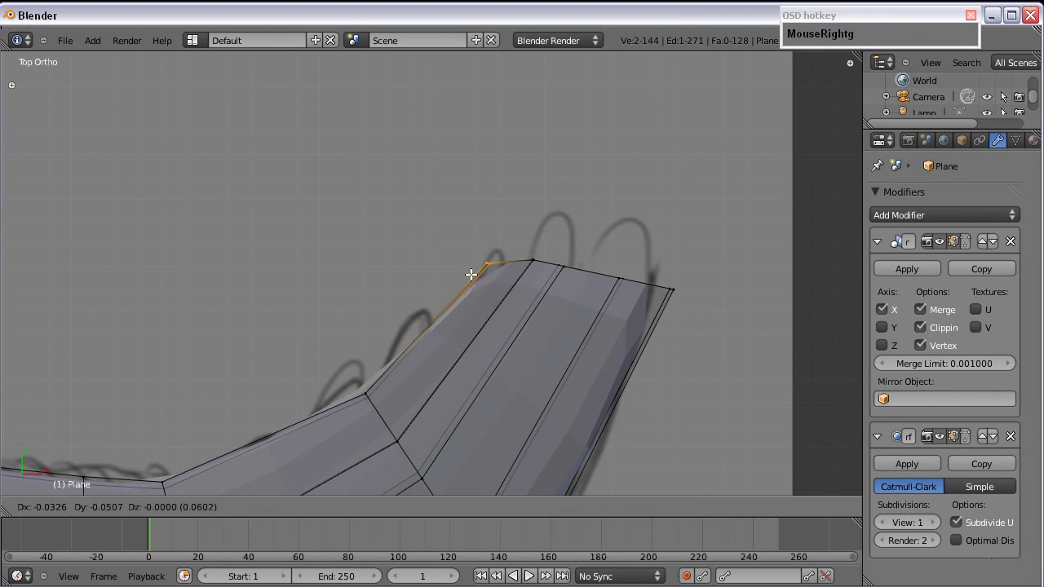
pyautogui.click(440, 287)
# Step: Move the second pair of wing-tip vertices outward to start rounding the tip
pyautogui.press('a')
pyautogui.press('c')
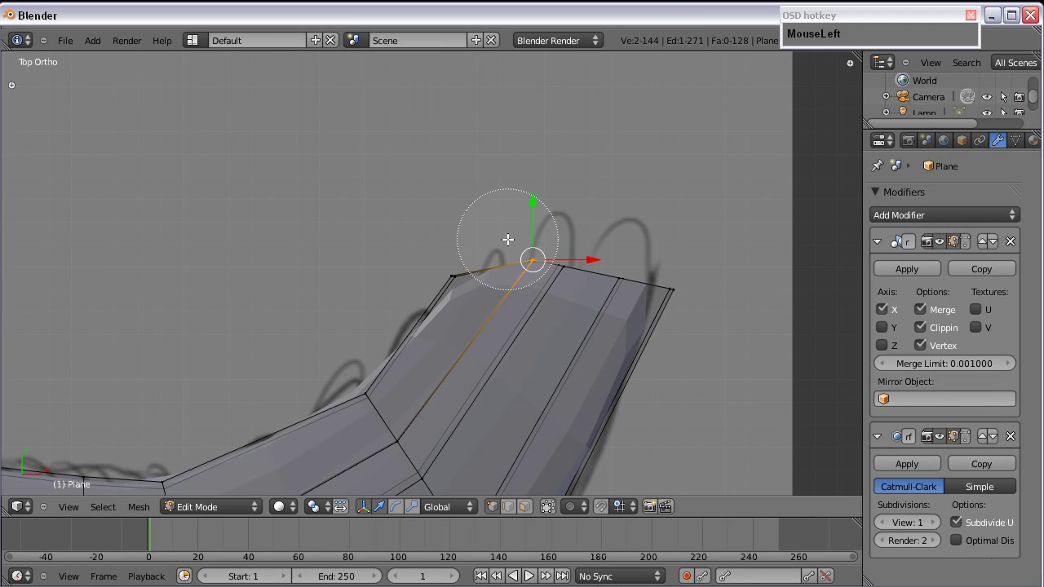
pyautogui.press('g')
pyautogui.click(573, 287)
pyautogui.press('a')
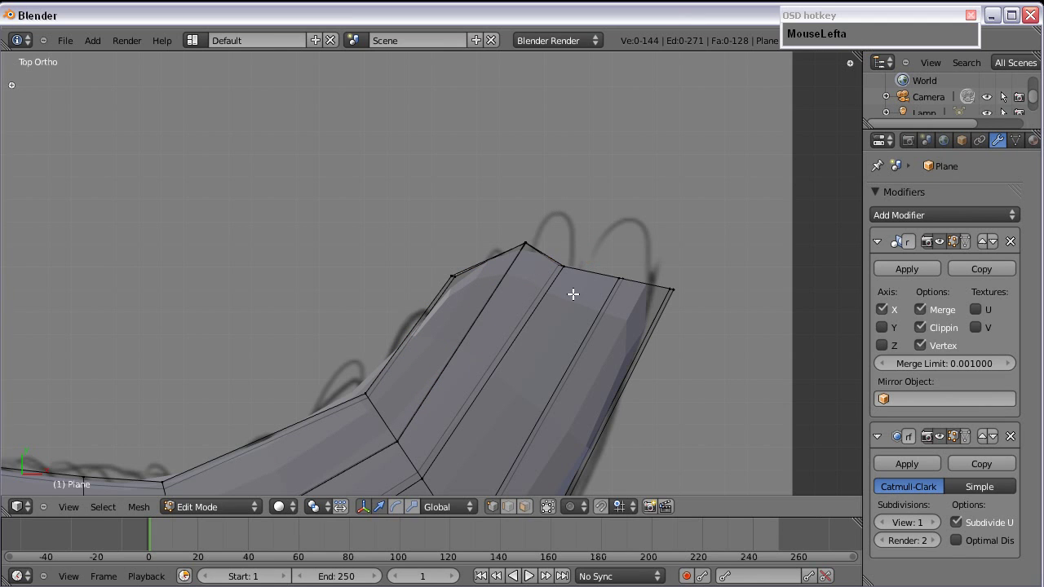
# Step: Move the third and fourth pairs of wing-tip vertices outward to round the tip along the sketched feathers
pyautogui.click(562, 276)
pyautogui.press('g')
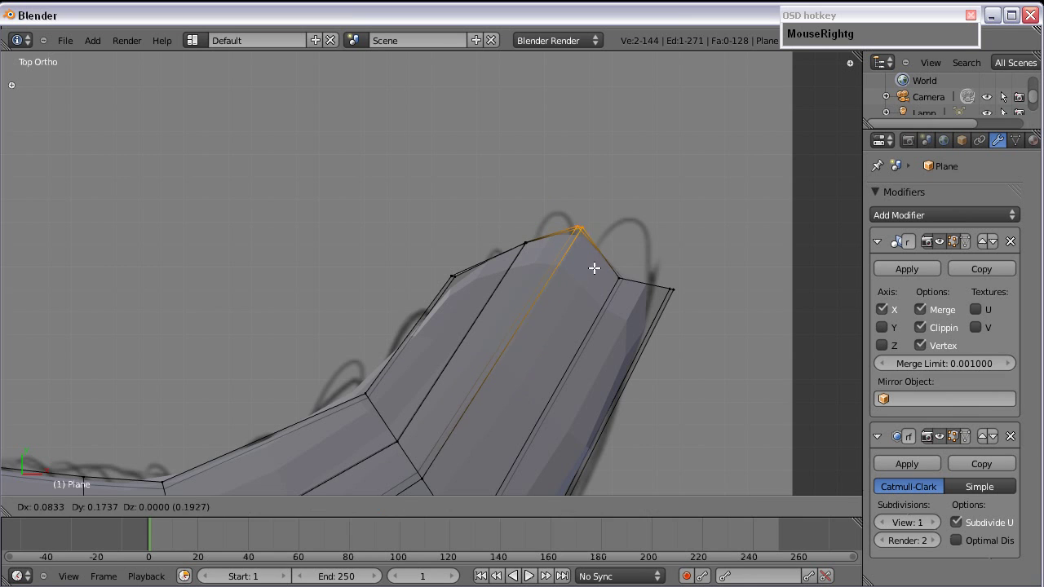
pyautogui.click(597, 263)
pyautogui.click(614, 284)
pyautogui.rightClick(618, 278)
pyautogui.press('g')
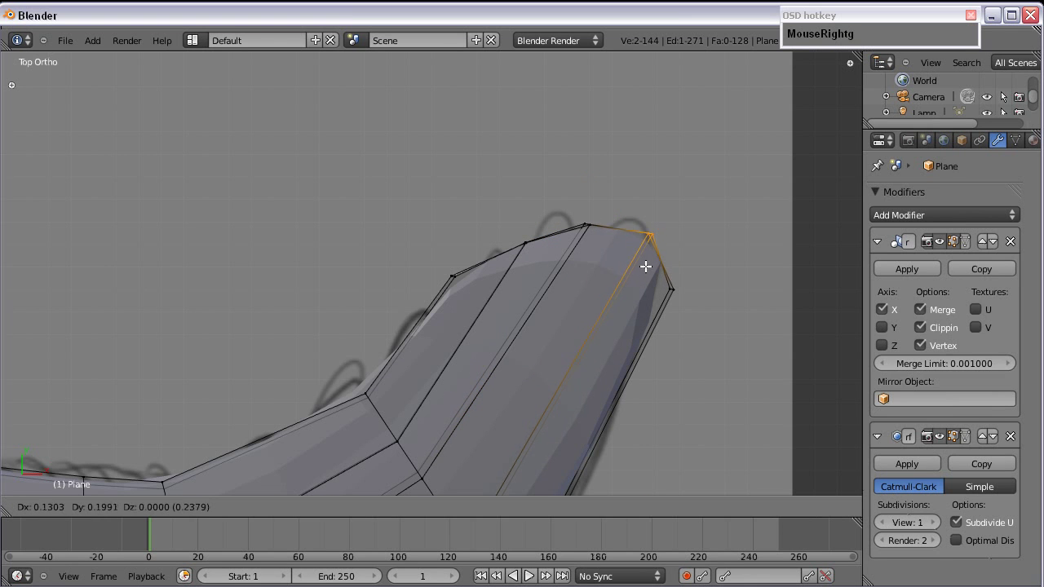
pyautogui.click(648, 267)
# Step: Inspect the reshaped wing from above and at an angle, including the smoothed mesh in Object Mode
pyautogui.scroll(-4, 616, 282)
pyautogui.keyDown('shift'); pyautogui.moveTo(488, 355); pyautogui.dragTo(627, 245, button='middle'); pyautogui.keyUp('shift')
pyautogui.scroll(-2, 628, 245)
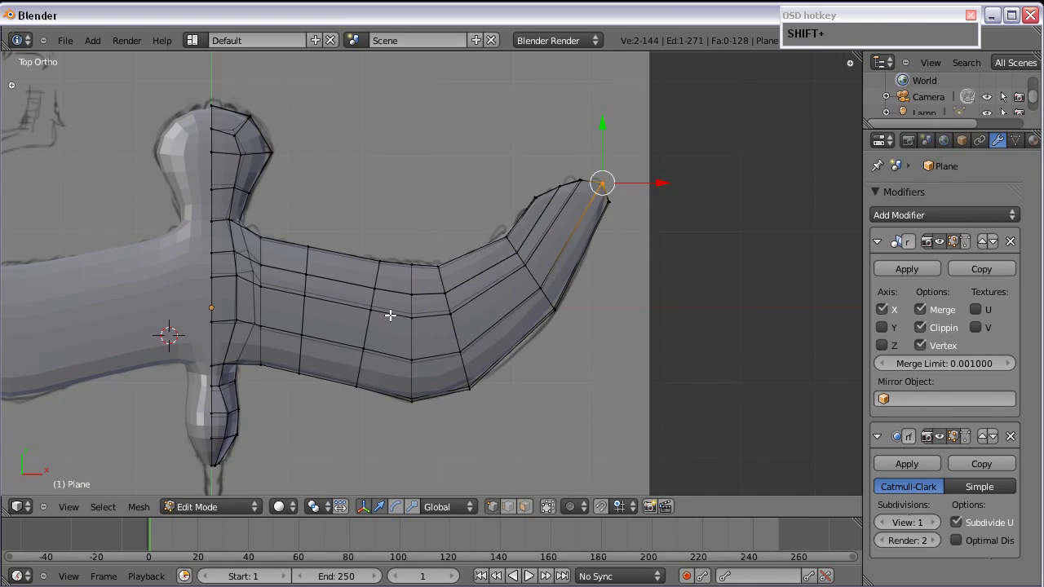
pyautogui.keyDown('shift'); pyautogui.moveTo(355, 316); pyautogui.dragTo(560, 264, button='middle'); pyautogui.keyUp('shift')
pyautogui.press('Tab')
pyautogui.moveTo(378, 393); pyautogui.dragTo(564, 256, button='middle')
pyautogui.press('Tab')
pyautogui.scroll(3, 504, 280)
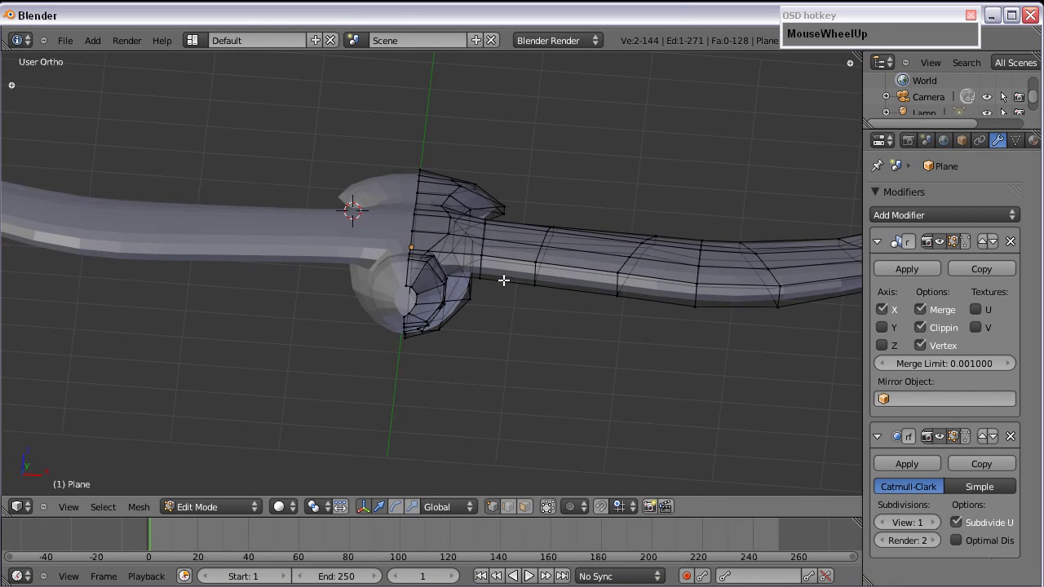
# Step: Select the upper vertices of the wing near the body in front view and lower them slightly along Z
pyautogui.press('KP_1')
pyautogui.scroll(2, 468, 242)
pyautogui.keyDown('shift'); pyautogui.scroll(2, 501, 221); pyautogui.keyUp('shift')
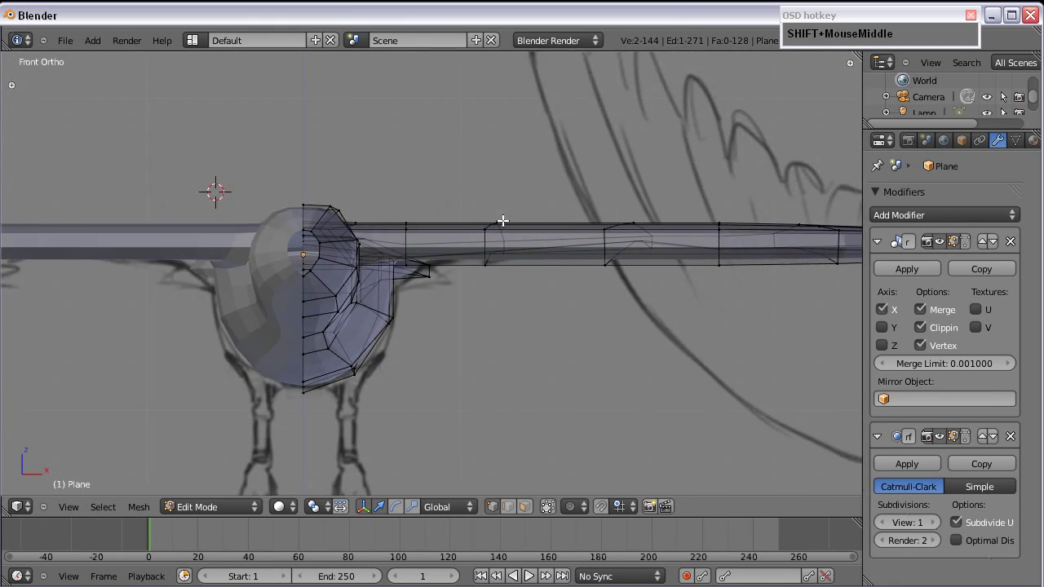
pyautogui.scroll(2, 435, 168)
pyautogui.click(392, 183)
pyautogui.rightClick(389, 171)
pyautogui.moveTo(388, 159); pyautogui.dragTo(389, 173)
# Step: Circle-select the next group of upper vertices farther out on the inner wing and adjust their height
pyautogui.keyDown('shift'); pyautogui.moveTo(519, 202); pyautogui.dragTo(343, 199, button='middle'); pyautogui.keyUp('shift')
pyautogui.press('a')
pyautogui.press('c')
pyautogui.click(360, 179)
pyautogui.moveTo(359, 178)
pyautogui.mouseDown()
pyautogui.moveTo(370, 186)
pyautogui.moveTo(370, 161)
pyautogui.mouseUp()
# Step: Circle-select the upper vertices along the middle and outer wing in front view and lower them slightly along Z
pyautogui.keyDown('shift'); pyautogui.moveTo(561, 175); pyautogui.dragTo(305, 214, button='middle'); pyautogui.keyUp('shift')
pyautogui.press('a')
pyautogui.press('c')
pyautogui.moveTo(313, 215); pyautogui.dragTo(342, 208)
pyautogui.moveTo(510, 202)
pyautogui.mouseDown()
pyautogui.moveTo(407, 201)
pyautogui.moveTo(485, 217)
pyautogui.moveTo(716, 212)
pyautogui.mouseUp()
pyautogui.rightClick(716, 212)
pyautogui.keyDown('shift'); pyautogui.moveTo(715, 212); pyautogui.dragTo(538, 210, button='middle'); pyautogui.keyUp('shift')
pyautogui.moveTo(272, 201); pyautogui.dragTo(270, 205)
# Step: Circle-select the upper vertices of the outer wing through to the tip and lower them about 0.012 along Z
pyautogui.keyDown('shift'); pyautogui.moveTo(584, 233); pyautogui.dragTo(341, 233, button='middle'); pyautogui.keyUp('shift')
pyautogui.press('a')
pyautogui.press('c')
pyautogui.moveTo(360, 226)
pyautogui.mouseDown()
pyautogui.moveTo(472, 207)
pyautogui.moveTo(610, 216)
pyautogui.mouseUp()
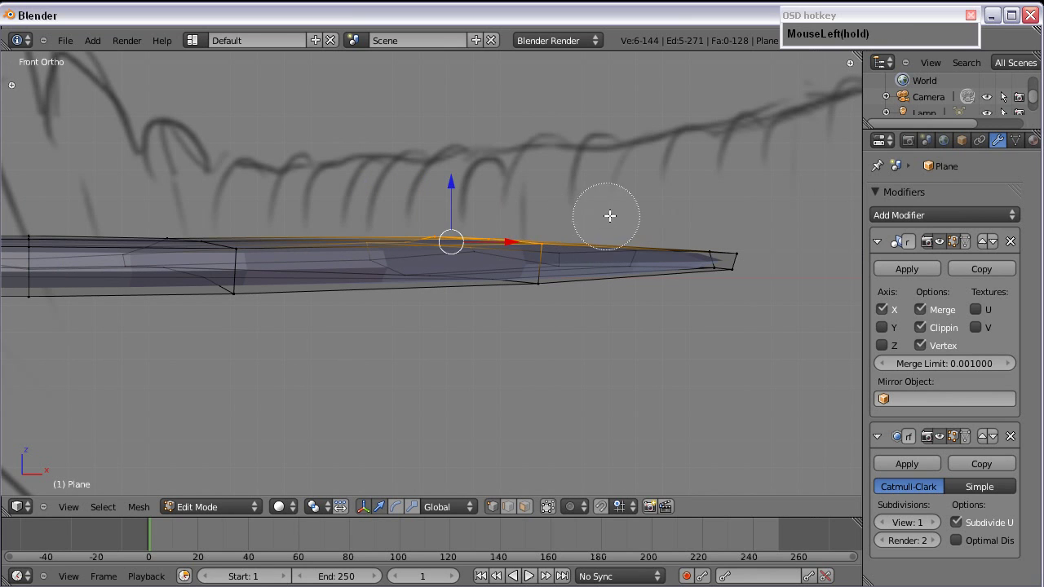
pyautogui.moveTo(678, 223); pyautogui.dragTo(551, 220)
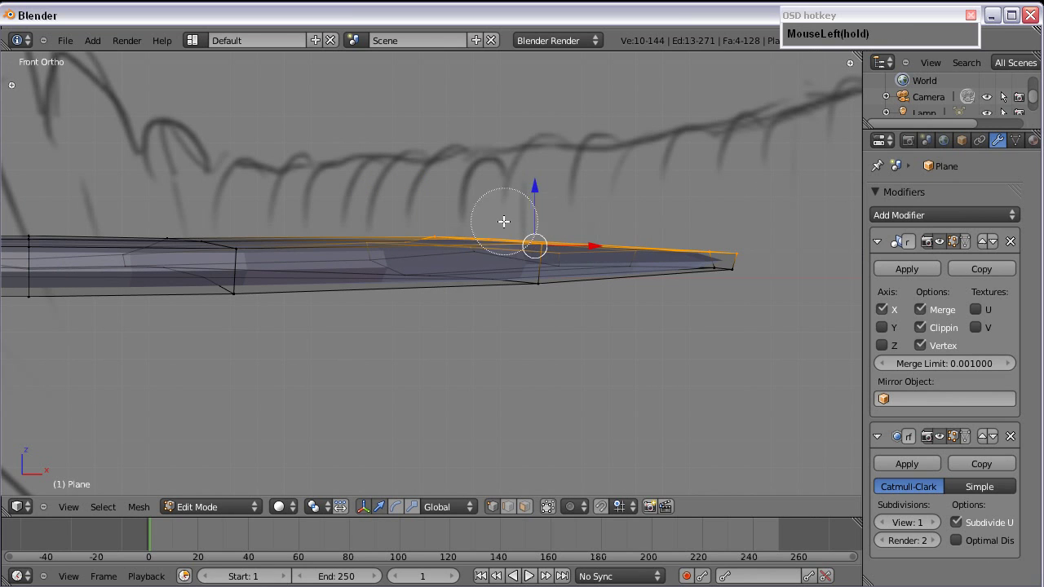
pyautogui.scroll(3, 481, 233)
pyautogui.press('c')
pyautogui.moveTo(506, 240); pyautogui.dragTo(520, 244, button='middle')
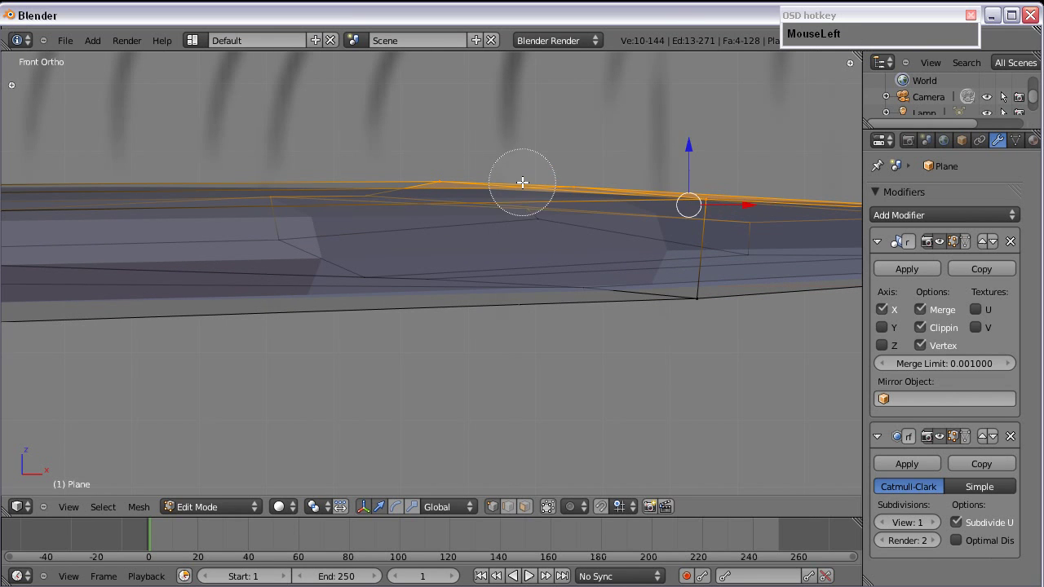
pyautogui.rightClick(522, 183)
pyautogui.scroll(-5, 605, 199)
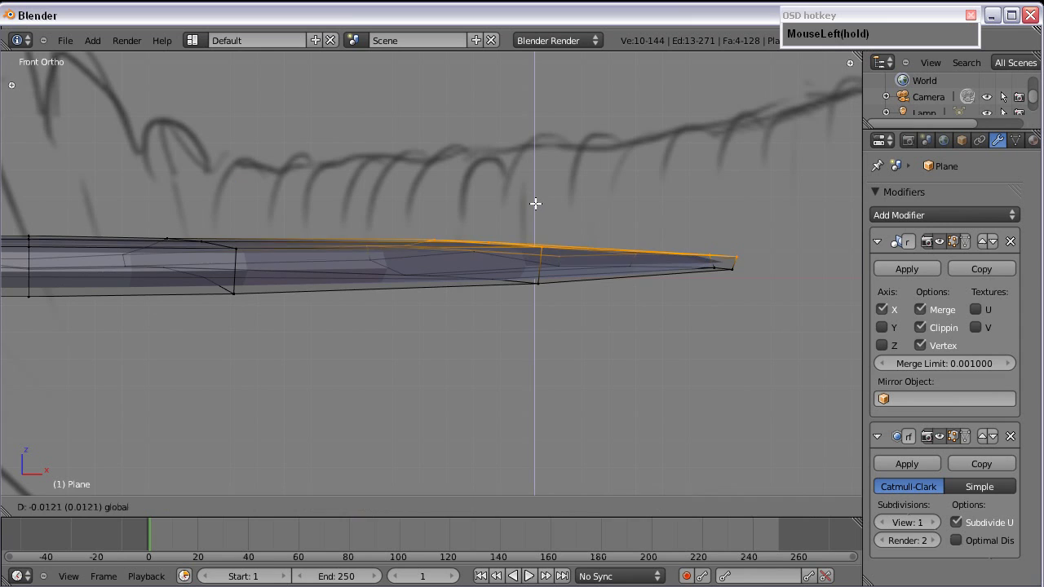
# Step: Select only the upper half of the edge loop at the wing's bend and lower it slightly along Z
pyautogui.scroll(-3, 487, 224)
pyautogui.keyDown('shift'); pyautogui.moveTo(257, 295); pyautogui.dragTo(340, 205, button='middle'); pyautogui.keyUp('shift')
pyautogui.scroll(3, 457, 230)
pyautogui.keyDown('alt'); pyautogui.rightClick(341, 214); pyautogui.keyUp('alt')
pyautogui.moveTo(369, 260); pyautogui.dragTo(385, 253, button='middle')
pyautogui.press('KP_1')
pyautogui.scroll(4, 398, 254)
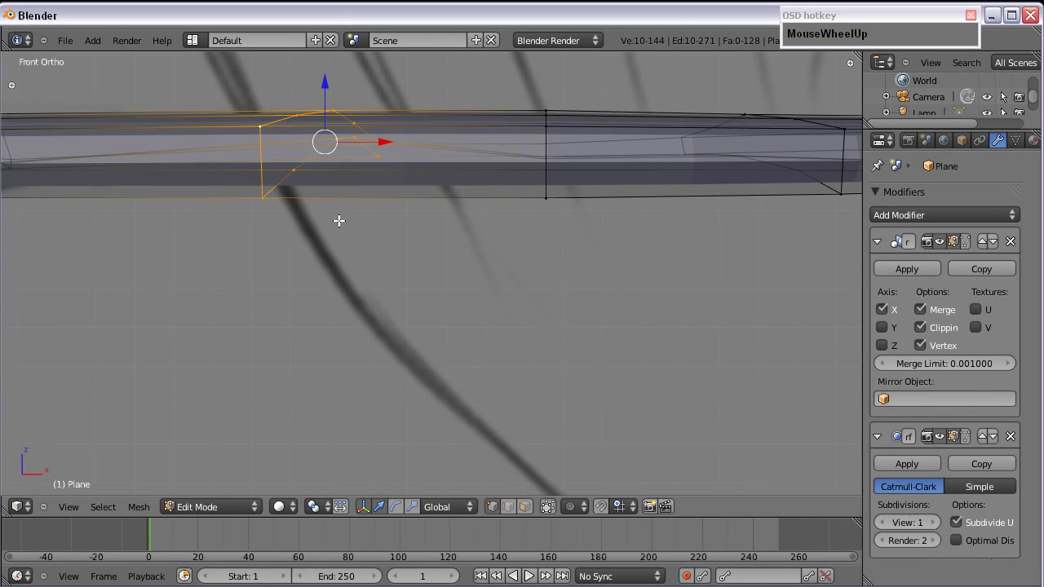
pyautogui.scroll(-2, 327, 146)
pyautogui.keyDown('shift'); pyautogui.moveTo(478, 158); pyautogui.dragTo(327, 259, button='middle'); pyautogui.keyUp('shift')
pyautogui.keyDown('alt'); pyautogui.rightClick(408, 187); pyautogui.keyUp('alt')
pyautogui.keyDown('alt'); pyautogui.rightClick(326, 260); pyautogui.keyUp('alt')
pyautogui.press('c')
pyautogui.moveTo(341, 325)
pyautogui.mouseDown(button='middle')
pyautogui.moveTo(340, 310)
pyautogui.moveTo(400, 247)
pyautogui.moveTo(476, 195)
pyautogui.mouseUp(button='middle')
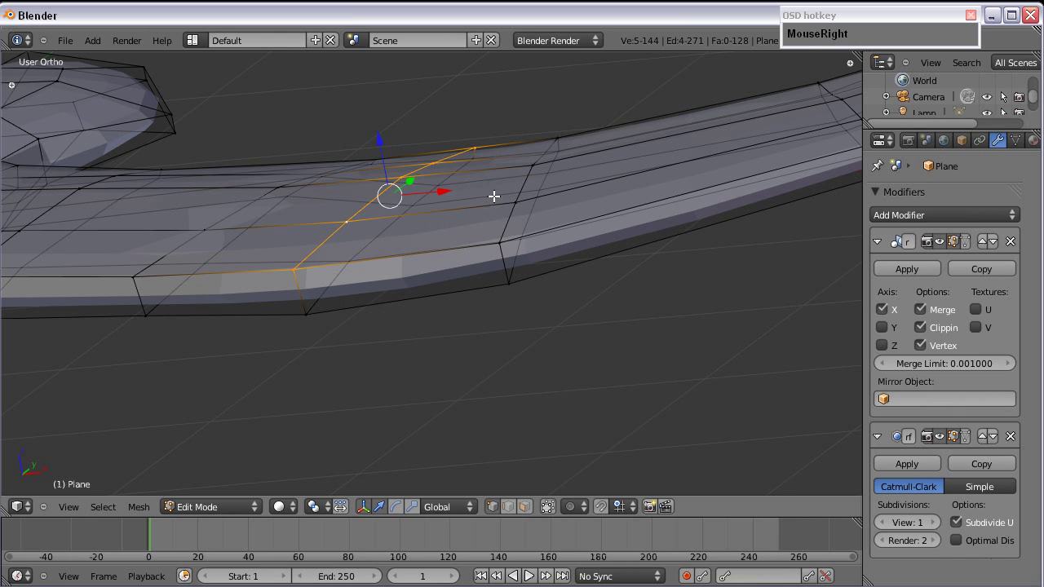
pyautogui.moveTo(386, 167); pyautogui.dragTo(386, 175)
# Step: Check the smoothed bird in Object Mode and display it as a wireframe from above over the sketch
pyautogui.scroll(-4, 401, 198)
pyautogui.keyDown('shift'); pyautogui.moveTo(239, 227); pyautogui.dragTo(440, 190, button='middle'); pyautogui.keyUp('shift')
pyautogui.press('Tab')
pyautogui.moveTo(441, 236); pyautogui.dragTo(475, 319, button='middle')
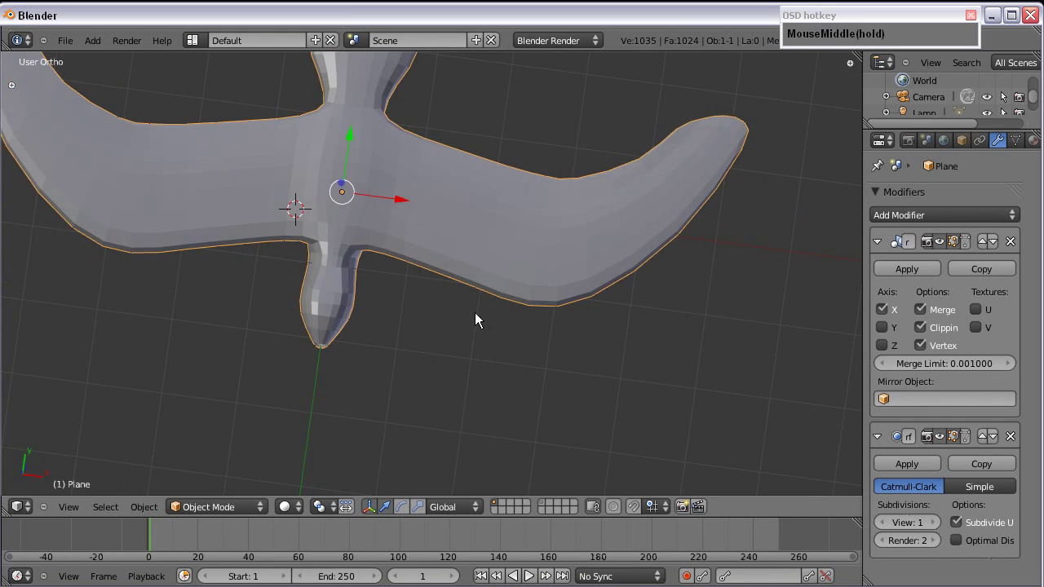
pyautogui.press('KP_7')
pyautogui.scroll(2, 439, 216)
pyautogui.press('z')
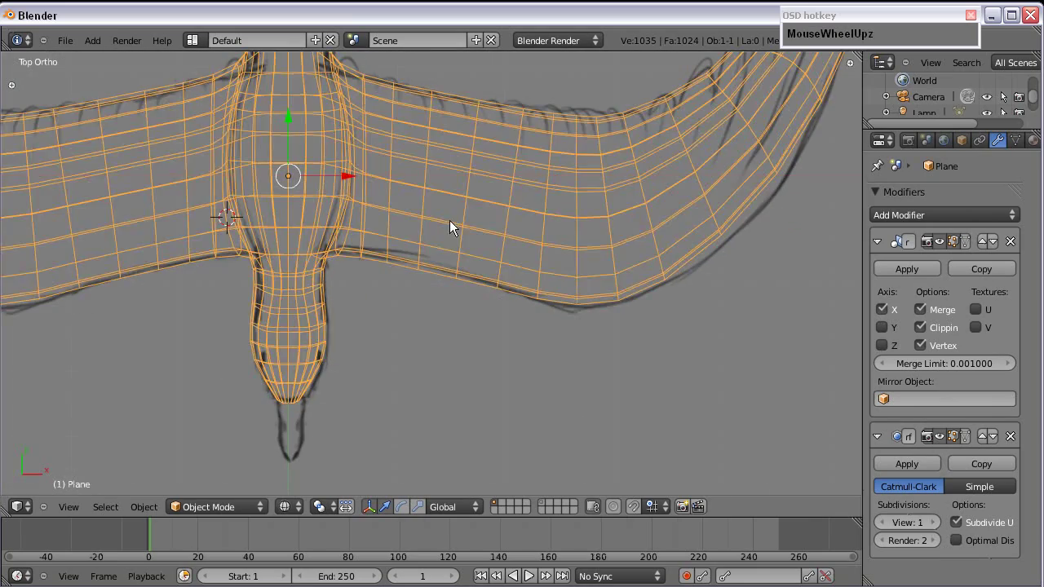
pyautogui.keyDown('shift'); pyautogui.moveTo(449, 220); pyautogui.dragTo(393, 248, button='middle'); pyautogui.keyUp('shift')
# Step: Select the trailing-side vertices of the new inner-wing edge loop and move them to follow the sketched outline
pyautogui.press('Tab')
pyautogui.scroll(2, 412, 216)
pyautogui.rightClick(355, 169)
pyautogui.press('c')
pyautogui.moveTo(354, 177); pyautogui.dragTo(346, 270)
pyautogui.press('g')
pyautogui.click(365, 228)
# Step: Circle-select the leading-side vertices of the new inner-wing edge loop and move them to follow the sketched outline
pyautogui.press('a')
pyautogui.press('c')
pyautogui.moveTo(499, 187); pyautogui.dragTo(472, 277)
pyautogui.rightClick(469, 280)
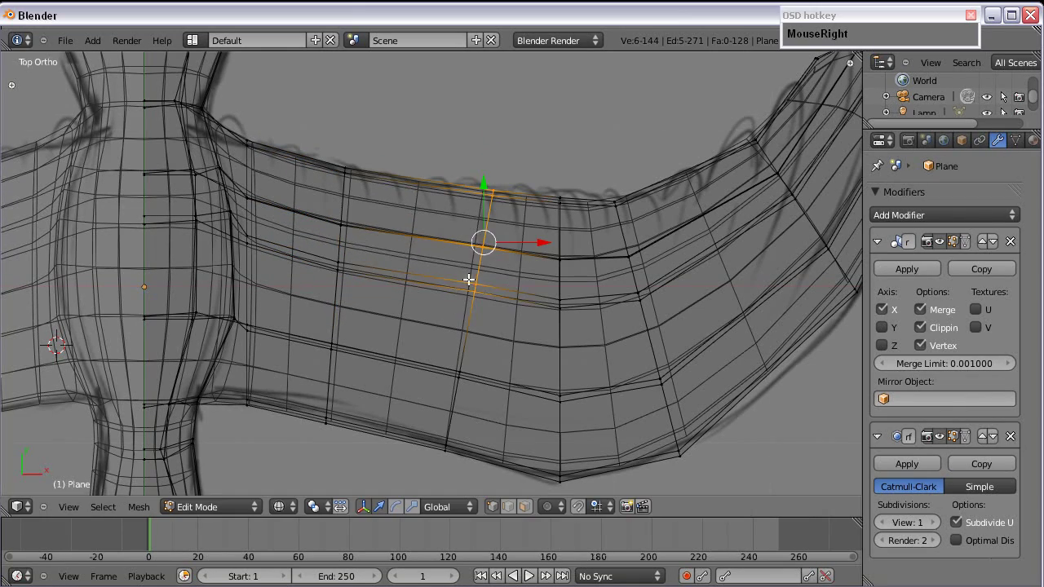
pyautogui.press('g')
pyautogui.click(494, 296)
# Step: Examine the smoothed bird in Object Mode, over the sketch and in solid shading from several angles
pyautogui.keyDown('shift'); pyautogui.moveTo(584, 222); pyautogui.dragTo(457, 230, button='middle'); pyautogui.keyUp('shift')
pyautogui.scroll(-2, 493, 229)
pyautogui.press('a')
pyautogui.keyDown('alt'); pyautogui.click(429, 262); pyautogui.keyUp('alt')
pyautogui.moveTo(441, 272); pyautogui.dragTo(443, 280, button='right')
pyautogui.scroll(-4, 427, 261)
pyautogui.keyDown('shift'); pyautogui.moveTo(426, 261); pyautogui.dragTo(541, 245, button='middle'); pyautogui.keyUp('shift')
pyautogui.press('Tab')
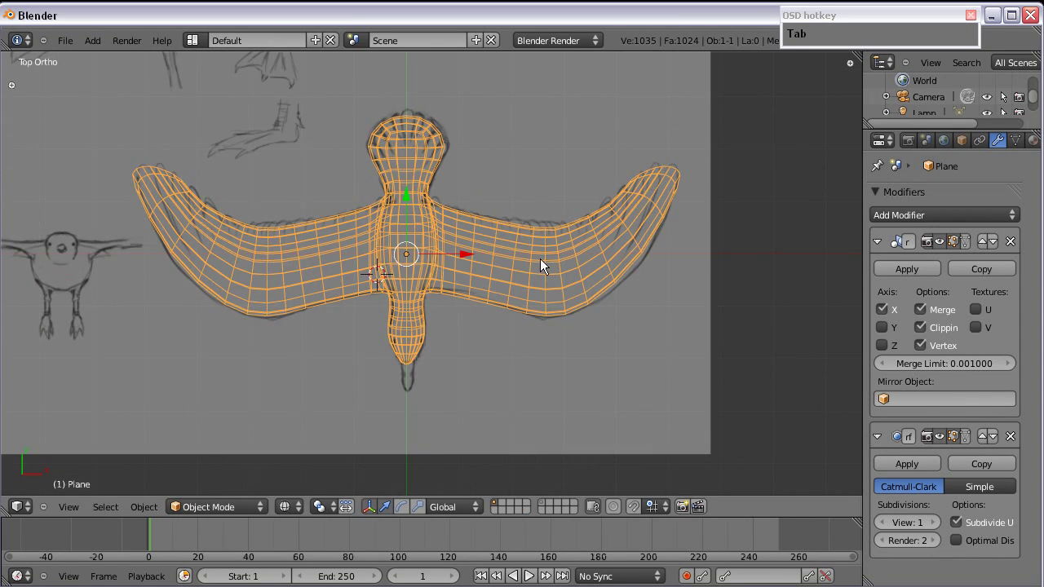
pyautogui.press('a')
pyautogui.scroll(-3, 401, 385)
pyautogui.moveTo(400, 384); pyautogui.dragTo(350, 238, button='middle')
pyautogui.scroll(1, 398, 291)
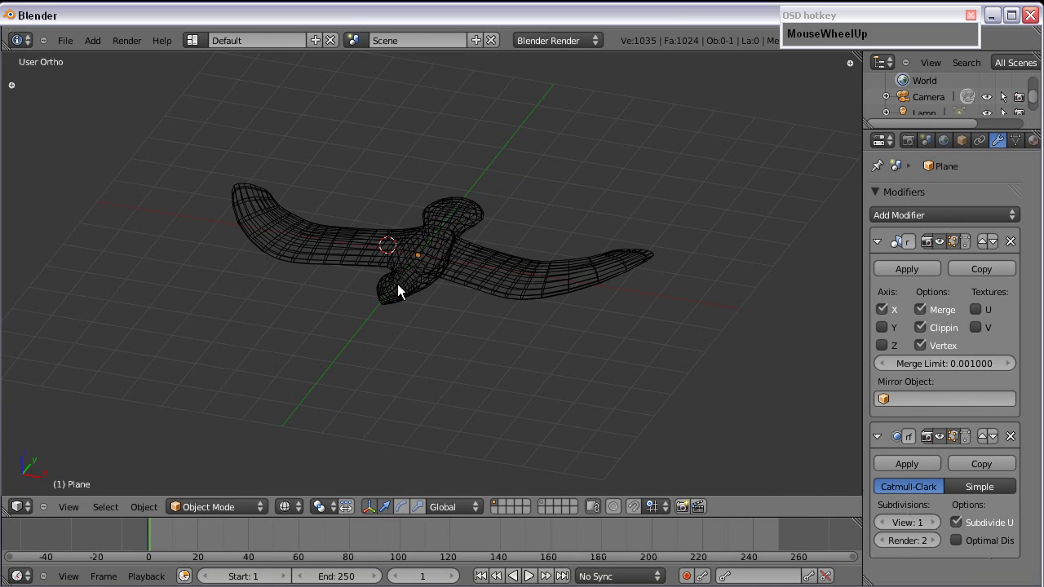
pyautogui.press('z')
pyautogui.moveTo(407, 284); pyautogui.dragTo(489, 218, button='middle')
pyautogui.scroll(3, 519, 261)
pyautogui.moveTo(518, 261); pyautogui.dragTo(415, 315, button='middle')
pyautogui.keyDown('shift'); pyautogui.moveTo(415, 315); pyautogui.dragTo(316, 234, button='middle'); pyautogui.keyUp('shift')
pyautogui.scroll(3, 404, 258)
pyautogui.keyDown('shift'); pyautogui.moveTo(317, 234); pyautogui.dragTo(418, 223, button='middle'); pyautogui.keyUp('shift')
# Step: In the right side view, extrude the edge loop at the head's open front slightly forward and scale it down
pyautogui.rightClick(418, 223)
pyautogui.press('KP_3')
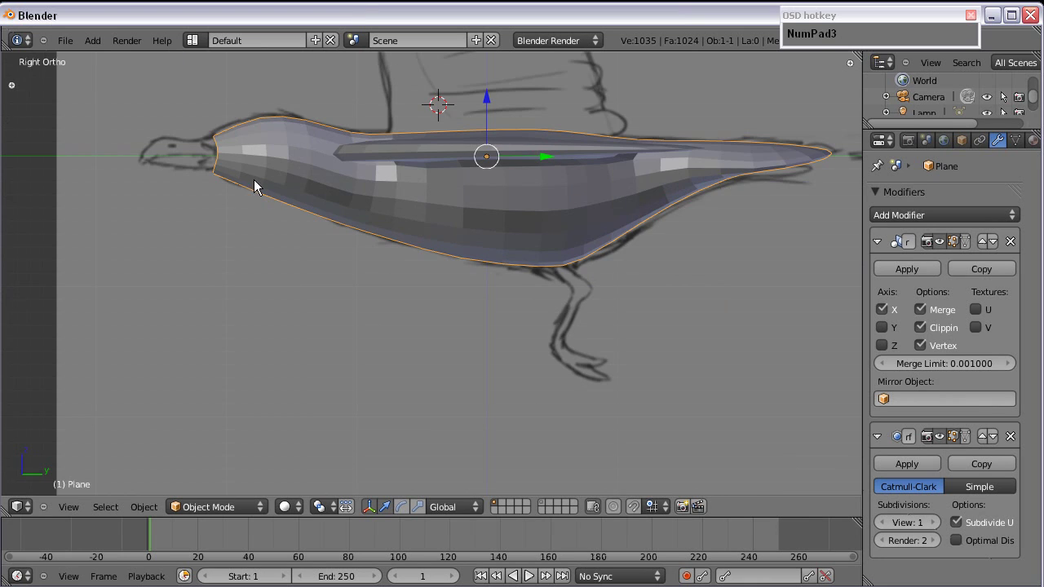
pyautogui.keyDown('shift'); pyautogui.moveTo(254, 184); pyautogui.dragTo(379, 236, button='middle'); pyautogui.keyUp('shift')
pyautogui.scroll(5, 374, 171)
pyautogui.press('Tab')
pyautogui.keyDown('shift'); pyautogui.moveTo(374, 170); pyautogui.dragTo(401, 191, button='middle'); pyautogui.keyUp('shift')
pyautogui.scroll(2, 417, 218)
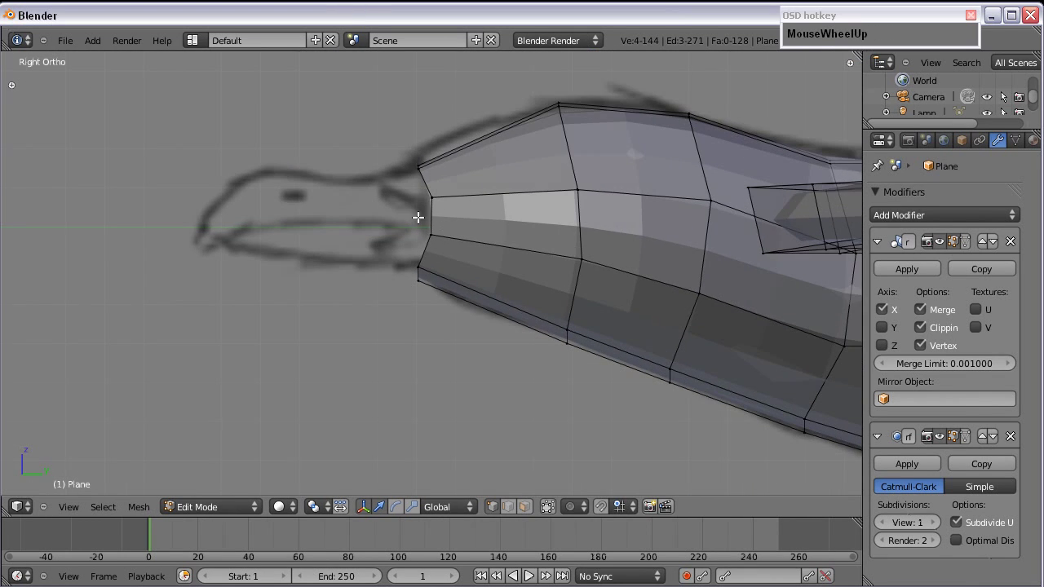
pyautogui.press('z')
pyautogui.scroll(1, 466, 248)
pyautogui.keyDown('shift'); pyautogui.moveTo(465, 247); pyautogui.dragTo(478, 263, button='middle'); pyautogui.keyUp('shift')
pyautogui.keyDown('alt'); pyautogui.rightClick(467, 249); pyautogui.keyUp('alt')
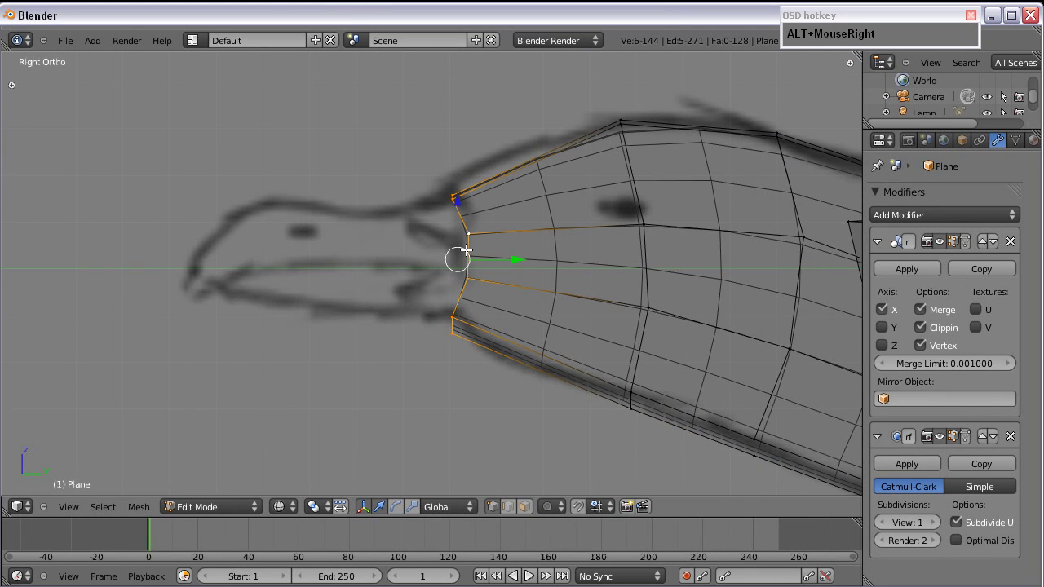
pyautogui.press('e')
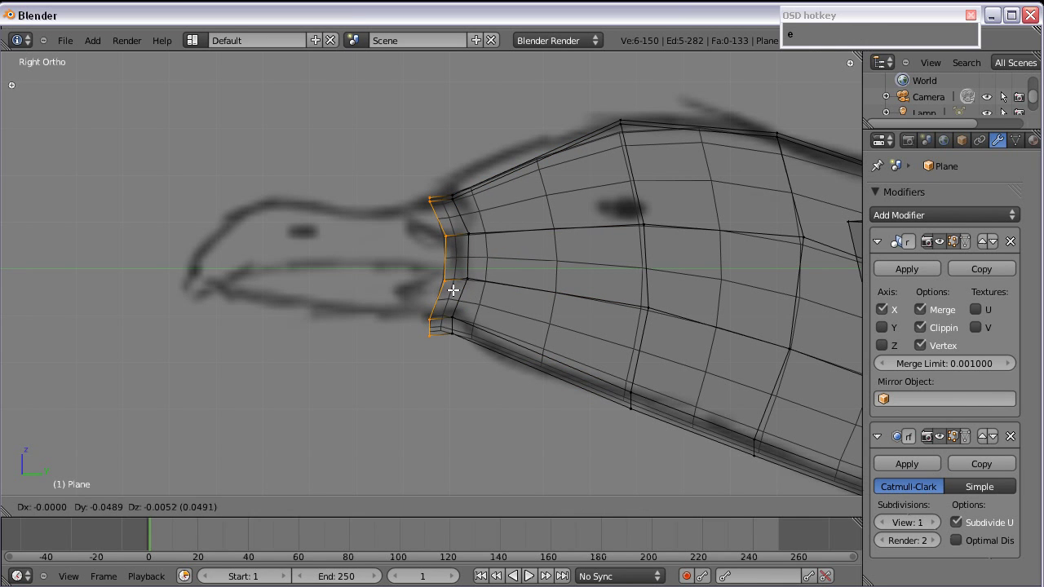
pyautogui.click(458, 286)
pyautogui.press('s')
pyautogui.click(501, 333)
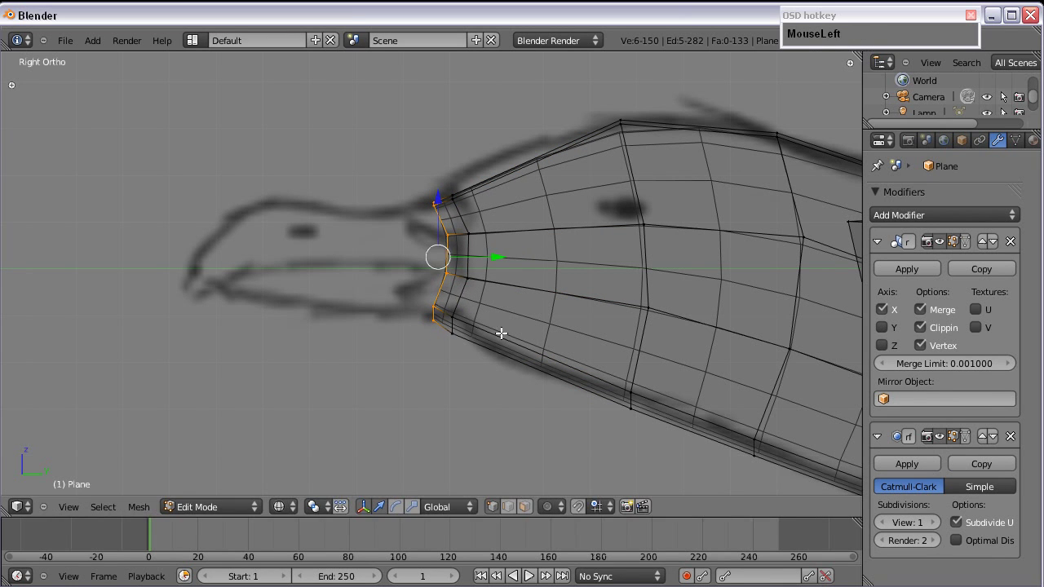
# Step: Extrude the front loop again along the sketched beak, scale it down, and align it in the side and top views
pyautogui.press('e')
pyautogui.click(383, 311)
pyautogui.press('s')
pyautogui.click(421, 313)
pyautogui.press('g')
pyautogui.click(440, 326)
pyautogui.press('KP_7')
pyautogui.keyDown('shift'); pyautogui.moveTo(588, 326); pyautogui.dragTo(231, 219, button='middle'); pyautogui.keyUp('shift')
pyautogui.scroll(1, 494, 296)
pyautogui.press('g')
pyautogui.click(490, 250)
# Step: In the top view, extrude the beak's end loop twice toward the tip, by about 0.15 and 0.14
pyautogui.press('e')
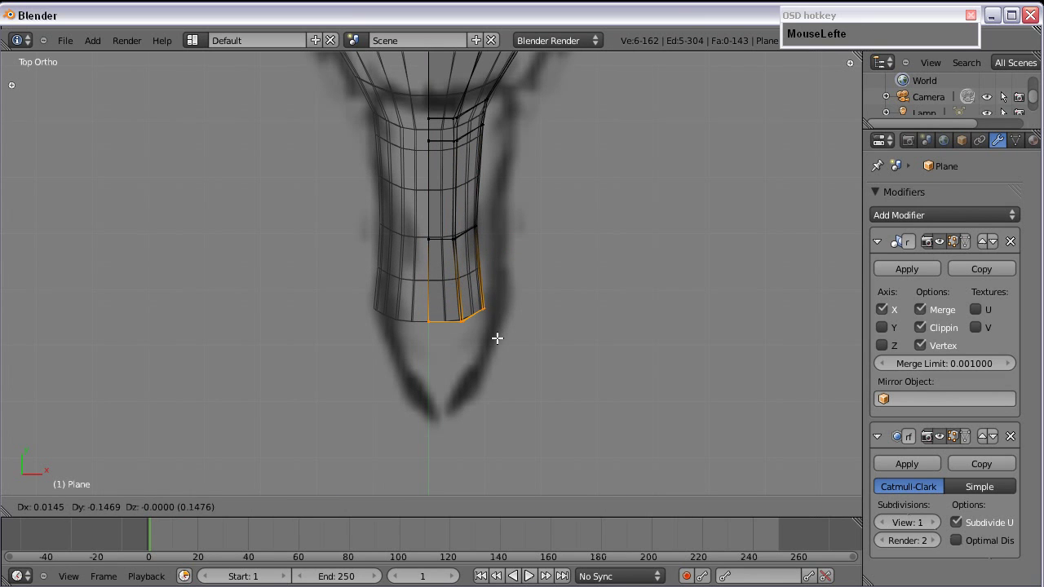
pyautogui.click(497, 338)
pyautogui.press('e')
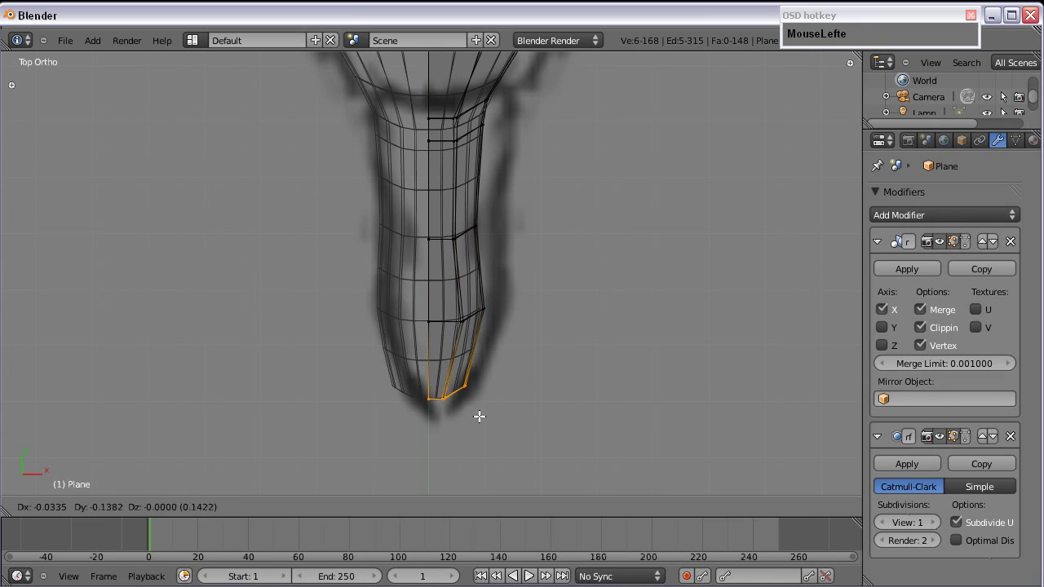
pyautogui.click(481, 406)
# Step: In the side view, rotate, scale down and lower the beak's end loop to fit the sketched tip
pyautogui.press('KP_3')
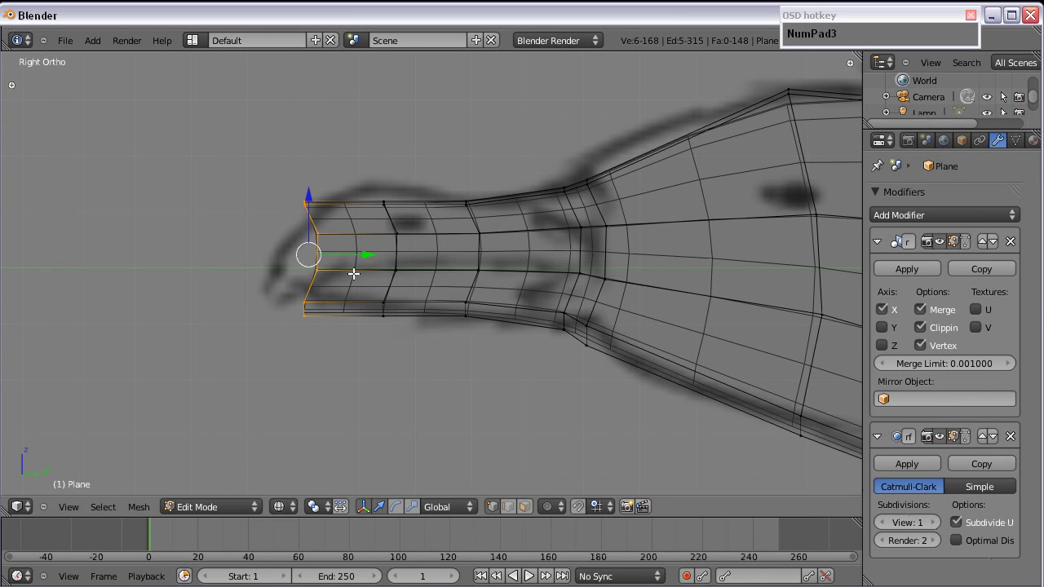
pyautogui.press('r')
pyautogui.click(377, 325)
pyautogui.press('s')
pyautogui.click(369, 329)
pyautogui.press('g')
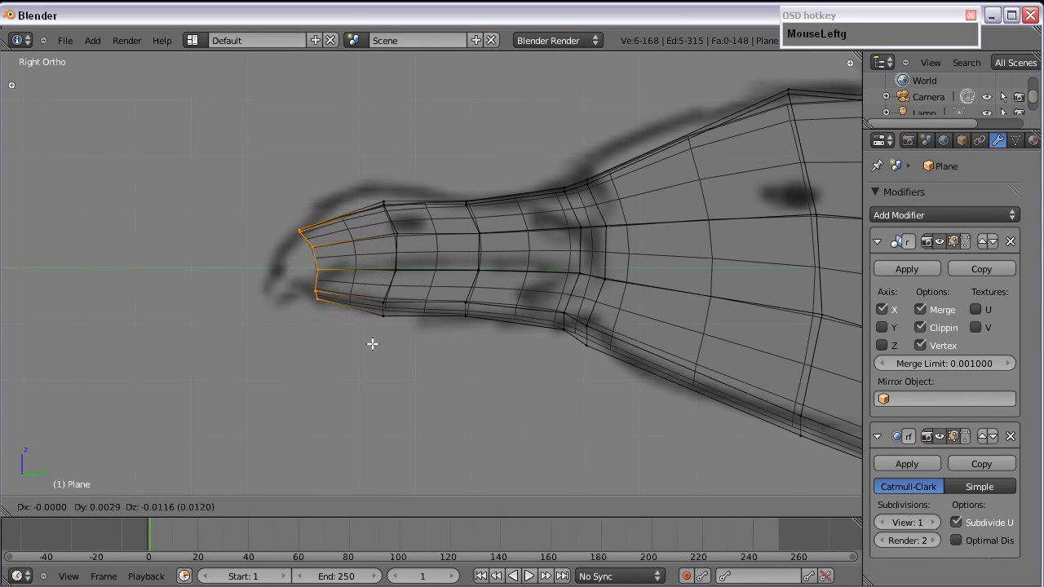
pyautogui.click(373, 351)
# Step: Raise the top vertices of the loop behind the beak's end loop to the sketched ridge and adjust the side vertex below
pyautogui.press('a')
pyautogui.click(386, 209)
pyautogui.rightClick(410, 240)
pyautogui.press('g')
pyautogui.click(399, 245)
pyautogui.press('a')
pyautogui.rightClick(407, 250)
pyautogui.press('a')
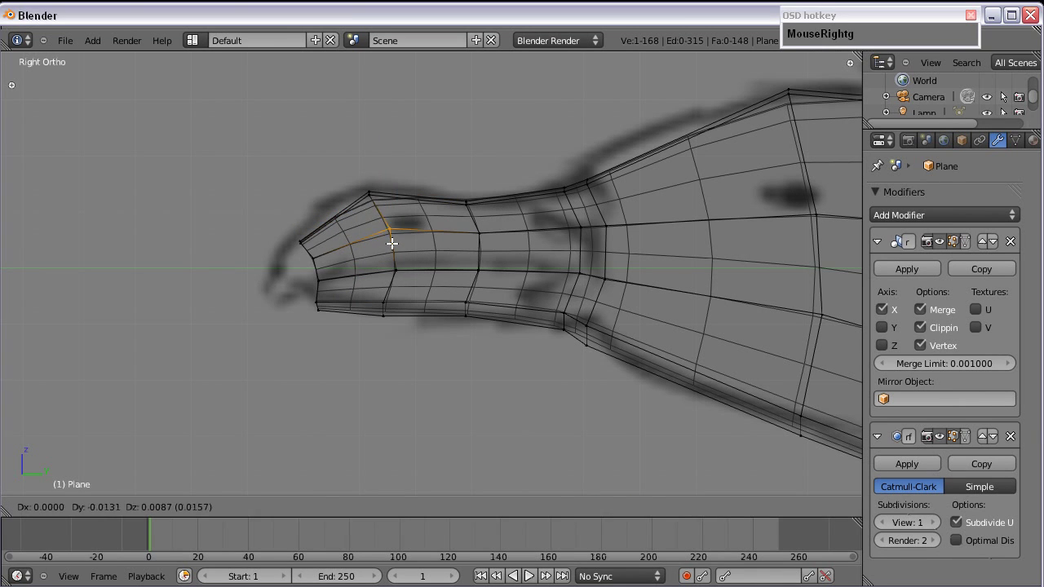
# Step: Move the upper vertices of the beak's end loop and of the loop behind it forward to the sketched outline
pyautogui.moveTo(301, 240); pyautogui.dragTo(307, 255)
pyautogui.press('g')
pyautogui.click(317, 253)
pyautogui.press('a')
pyautogui.press('c')
pyautogui.moveTo(356, 193); pyautogui.dragTo(386, 226)
pyautogui.rightClick(386, 226)
pyautogui.press('g')
pyautogui.click(380, 226)
# Step: Shift the middle side vertex of the loop behind the beak's end forward and move its bottom vertex to the sketched underside
pyautogui.click(390, 263)
pyautogui.rightClick(390, 263)
pyautogui.press('g')
pyautogui.click(395, 315)
pyautogui.press('a')
pyautogui.rightClick(388, 333)
pyautogui.press('g')
pyautogui.click(375, 358)
pyautogui.press('a')
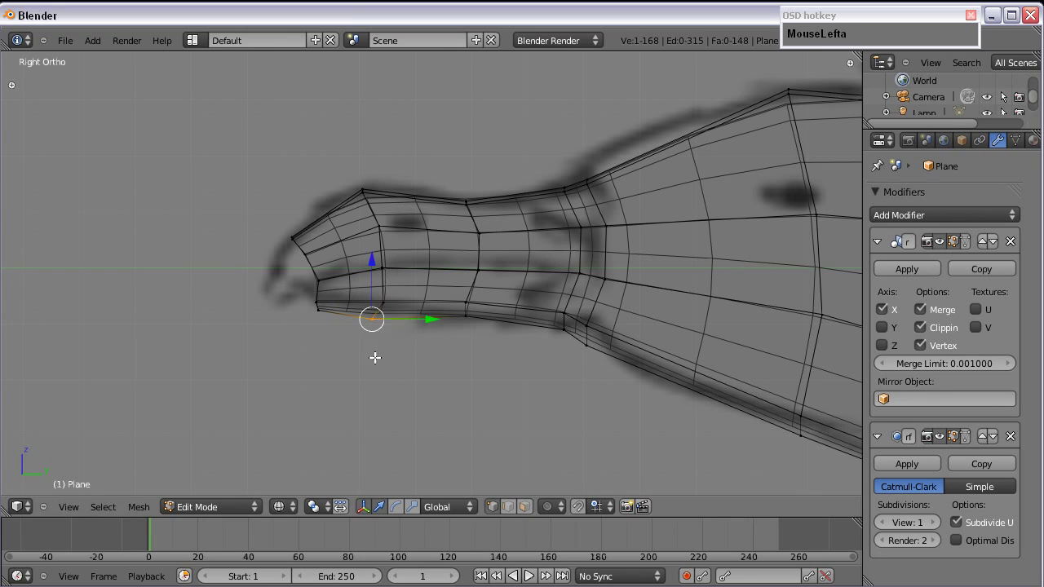
# Step: Move the bottom vertex of the beak's end loop forward and raise the loop's lower vertices slightly
pyautogui.rightClick(317, 308)
pyautogui.press('g')
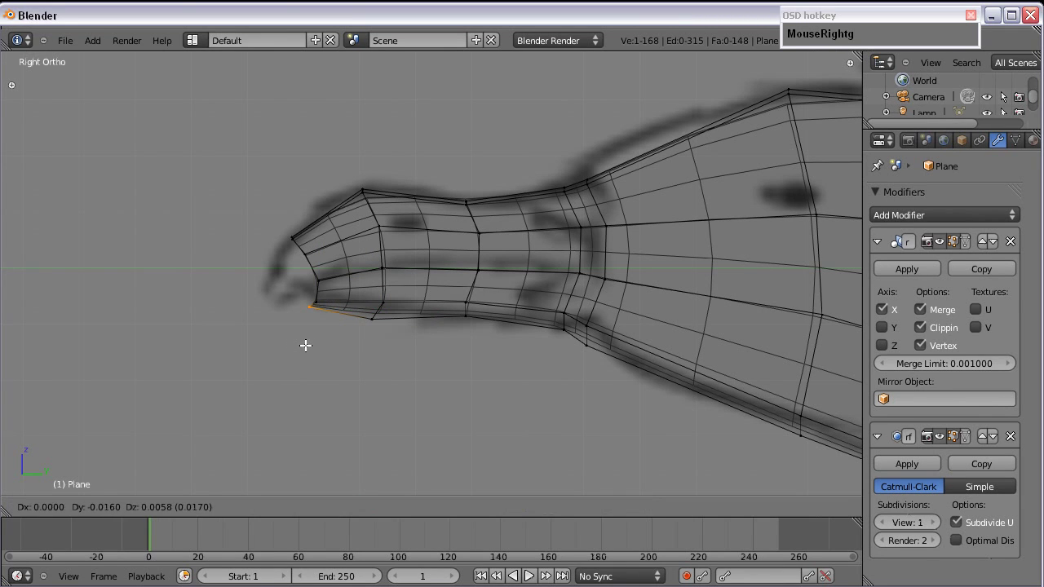
pyautogui.click(318, 327)
pyautogui.press('a')
pyautogui.rightClick(317, 306)
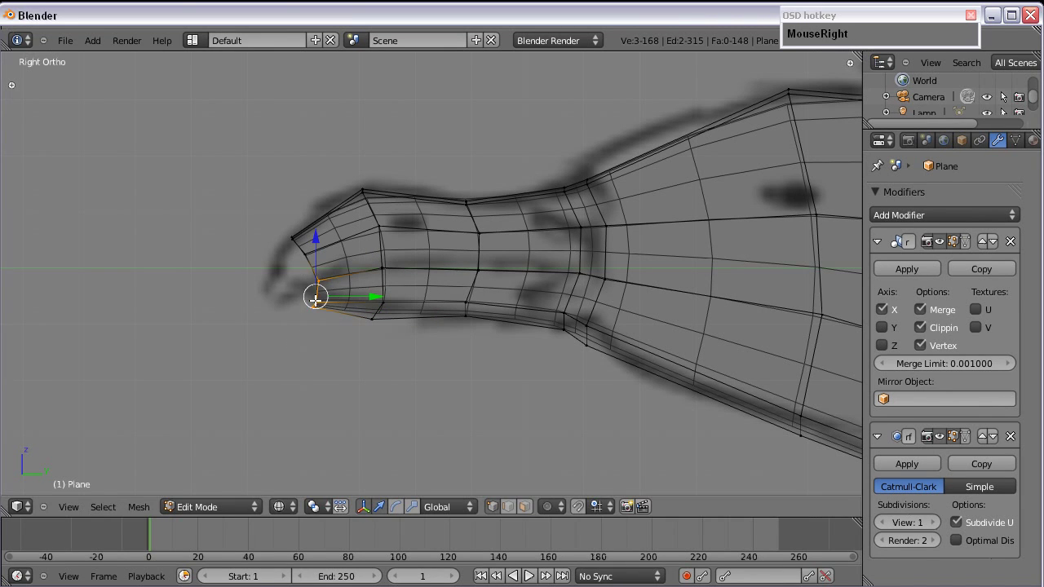
pyautogui.press('g')
pyautogui.click(328, 321)
pyautogui.press('a')
# Step: Circle-select the beak's whole end loop, extrude it toward the hooked tip and scale it to about 0.75
pyautogui.press('c')
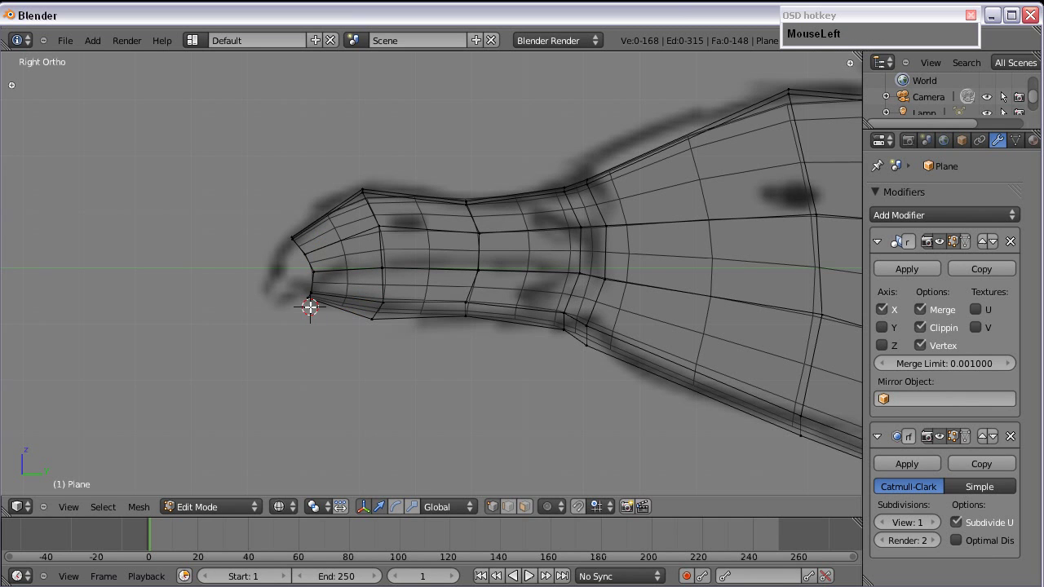
pyautogui.scroll(2, 289, 252)
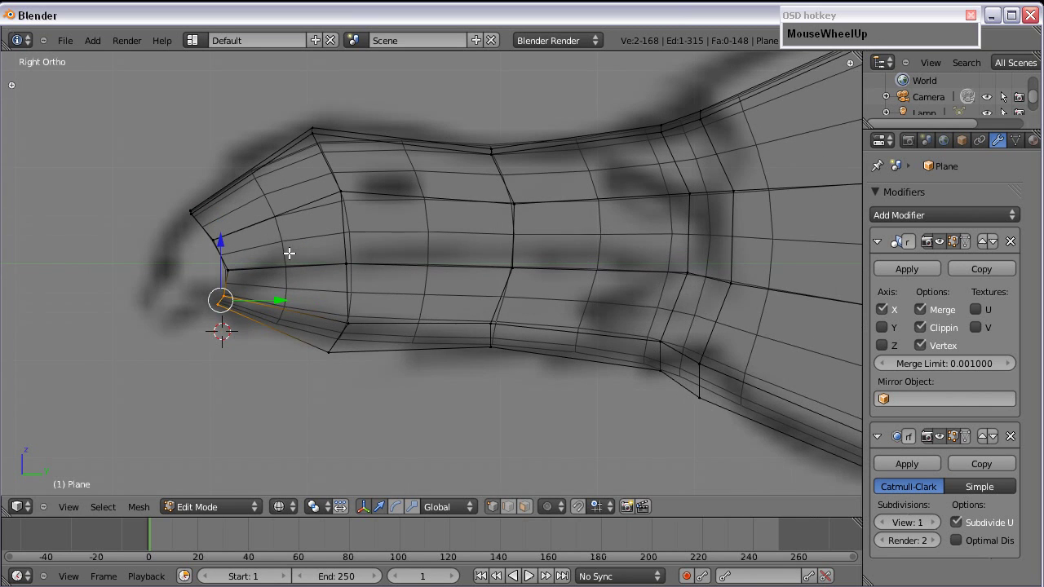
pyautogui.keyDown('shift'); pyautogui.moveTo(289, 252); pyautogui.dragTo(339, 241, button='middle'); pyautogui.keyUp('shift')
pyautogui.rightClick(290, 207)
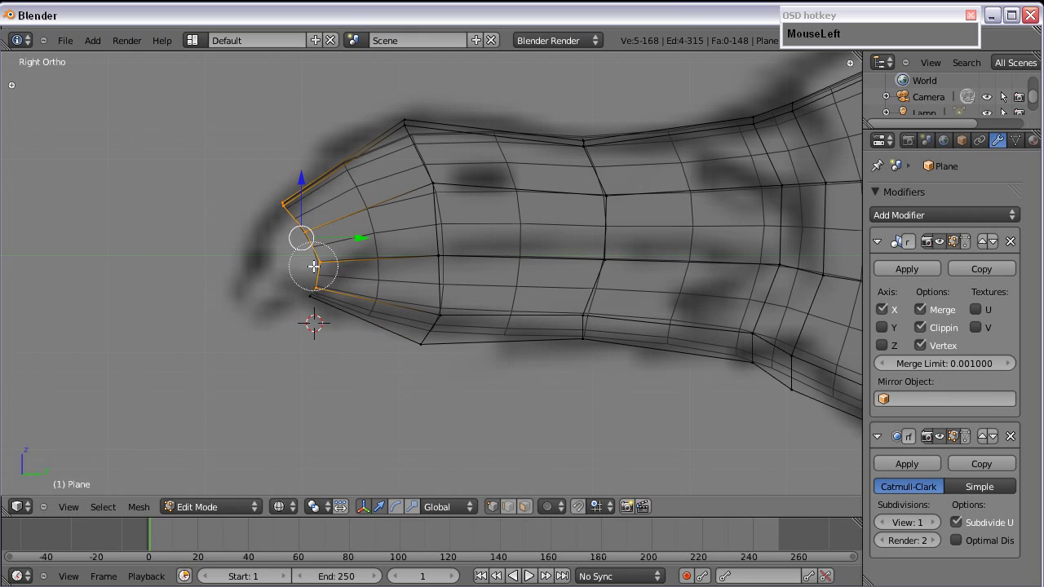
pyautogui.press('e')
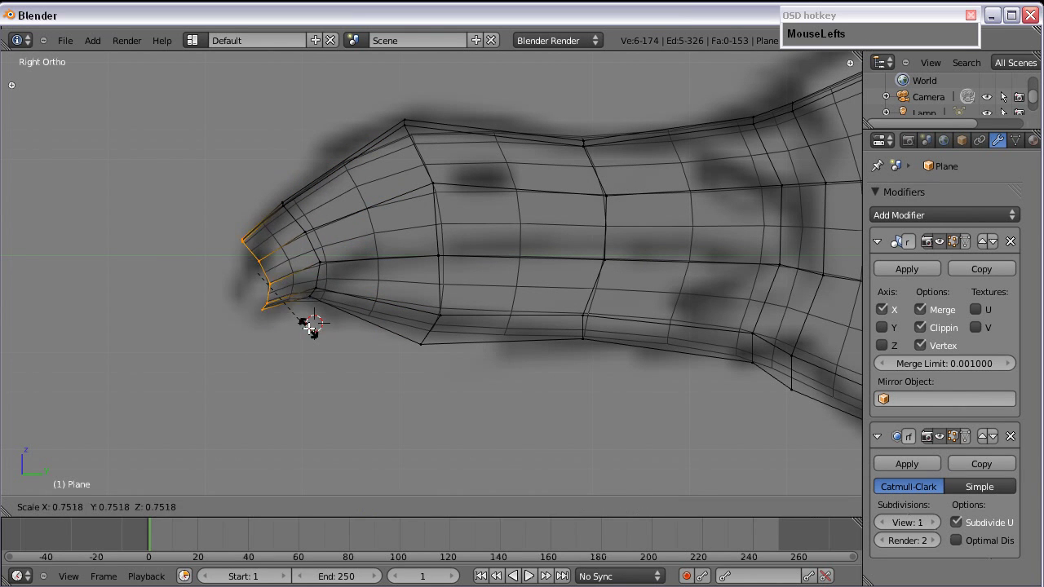
pyautogui.click(281, 277)
# Step: Close the open beak tip with two four-sided faces and check the head in solid shading
pyautogui.scroll(2, 256, 256)
pyautogui.keyDown('shift'); pyautogui.moveTo(256, 255); pyautogui.dragTo(446, 270, button='middle'); pyautogui.keyUp('shift')
pyautogui.moveTo(446, 270); pyautogui.dragTo(421, 261)
pyautogui.scroll(2, 350, 263)
pyautogui.rightClick(306, 270)
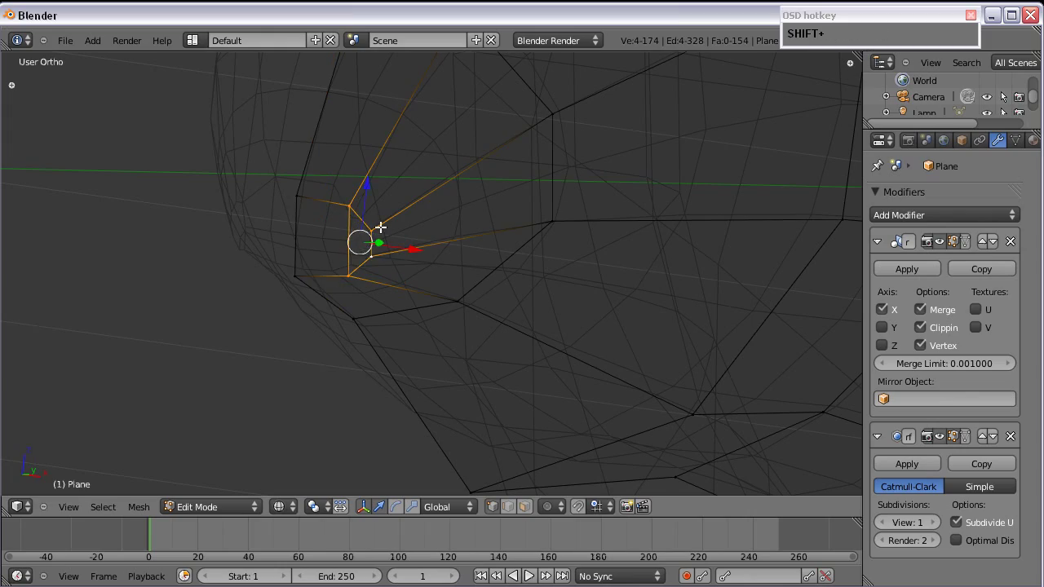
pyautogui.scroll(-1, 380, 228)
pyautogui.press('Tab')
pyautogui.scroll(-1, 459, 285)
pyautogui.moveTo(459, 285)
pyautogui.mouseDown(button='middle')
pyautogui.moveTo(410, 291)
pyautogui.moveTo(485, 256)
pyautogui.moveTo(464, 240)
pyautogui.mouseUp(button='middle')
pyautogui.scroll(-2, 421, 297)
pyautogui.press('z')
pyautogui.press('Tab')
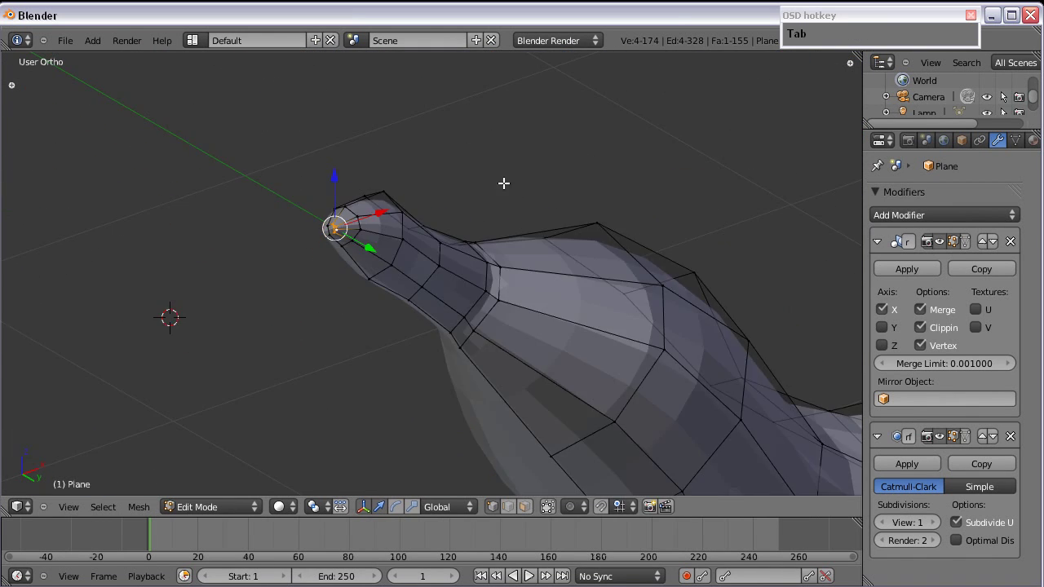
pyautogui.scroll(3, 504, 180)
pyautogui.rightClick(391, 214)
pyautogui.keyDown('shift'); pyautogui.rightClick(481, 259); pyautogui.keyUp('shift')
pyautogui.moveTo(400, 170); pyautogui.dragTo(399, 183)
pyautogui.rightClick(287, 250)
pyautogui.keyDown('shift'); pyautogui.rightClick(248, 295); pyautogui.keyUp('shift')
pyautogui.keyDown('shift'); pyautogui.rightClick(364, 351); pyautogui.keyUp('shift')
pyautogui.keyDown('shift'); pyautogui.rightClick(402, 313); pyautogui.keyUp('shift')
pyautogui.moveTo(333, 252); pyautogui.dragTo(333, 244)
pyautogui.moveTo(334, 245); pyautogui.dragTo(403, 268, button='middle')
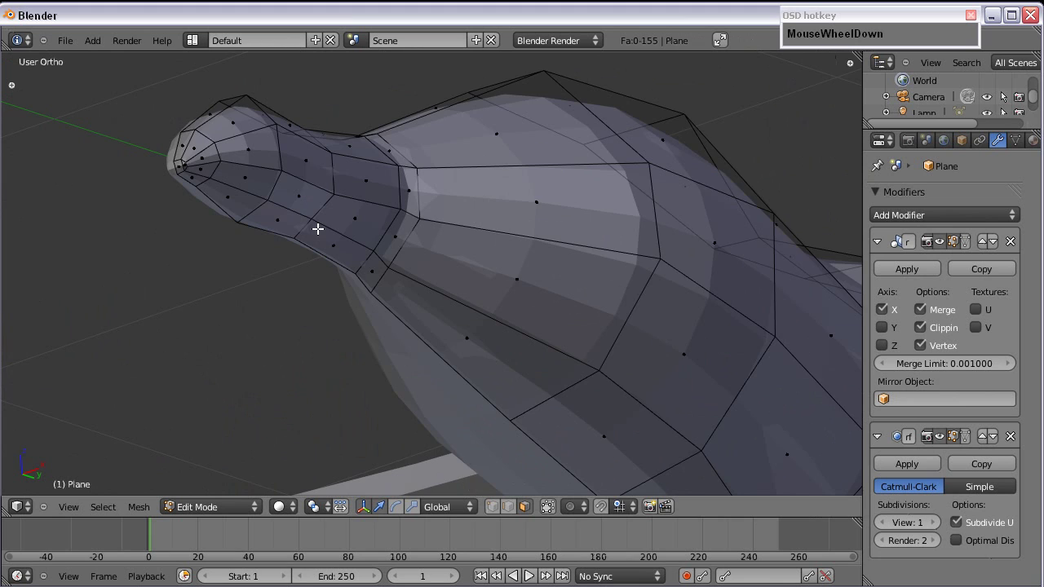
# Step: Delete the two lower side faces of the head directly behind the beak's base
pyautogui.scroll(2, 373, 261)
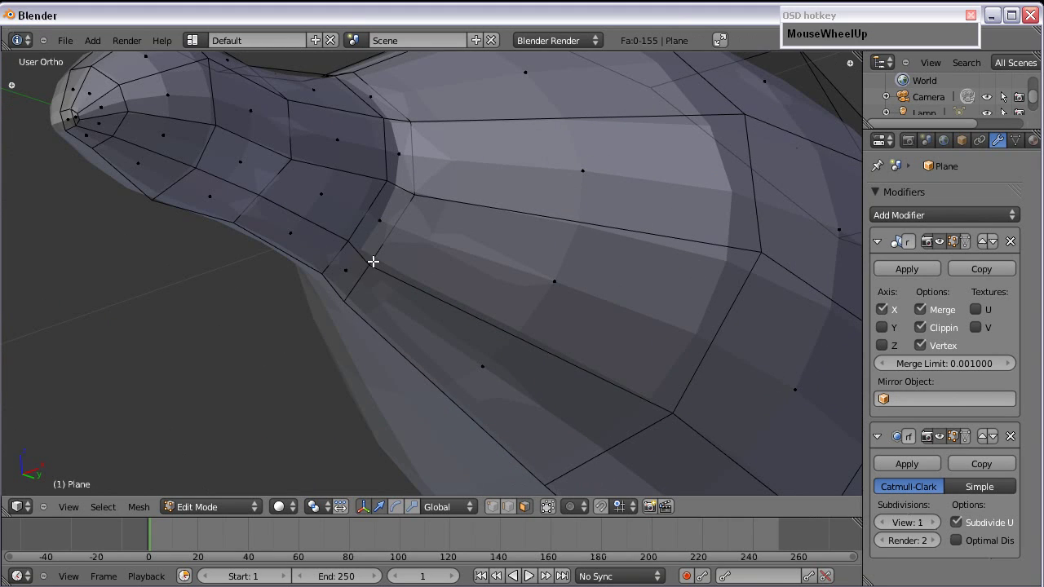
pyautogui.keyDown('shift'); pyautogui.scroll(-2, 259, 212); pyautogui.keyUp('shift')
pyautogui.keyDown('shift'); pyautogui.rightClick(582, 345); pyautogui.keyUp('shift')
pyautogui.keyDown('shift'); pyautogui.rightClick(566, 361); pyautogui.keyUp('shift')
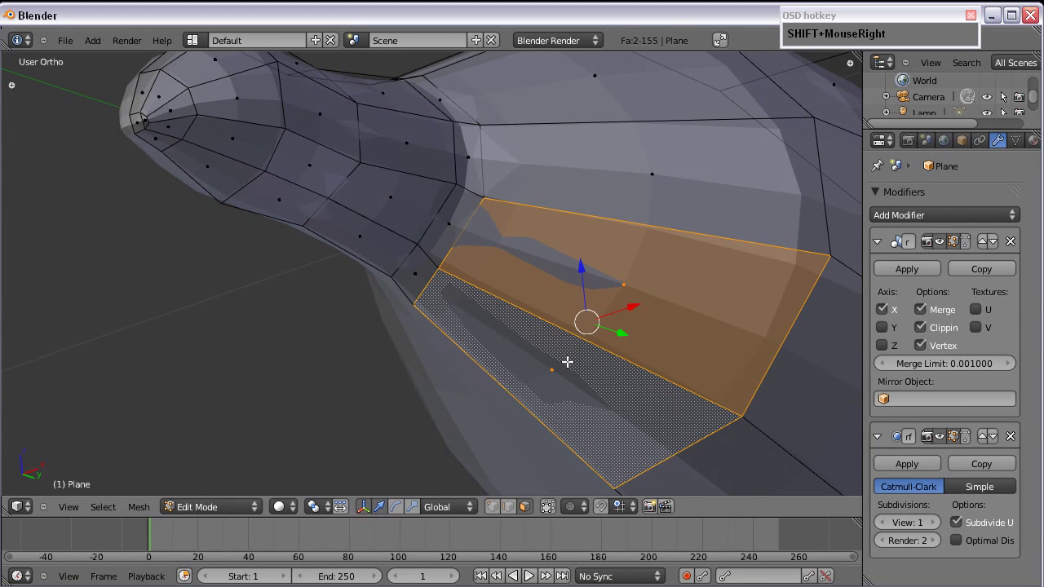
pyautogui.press('Delete')
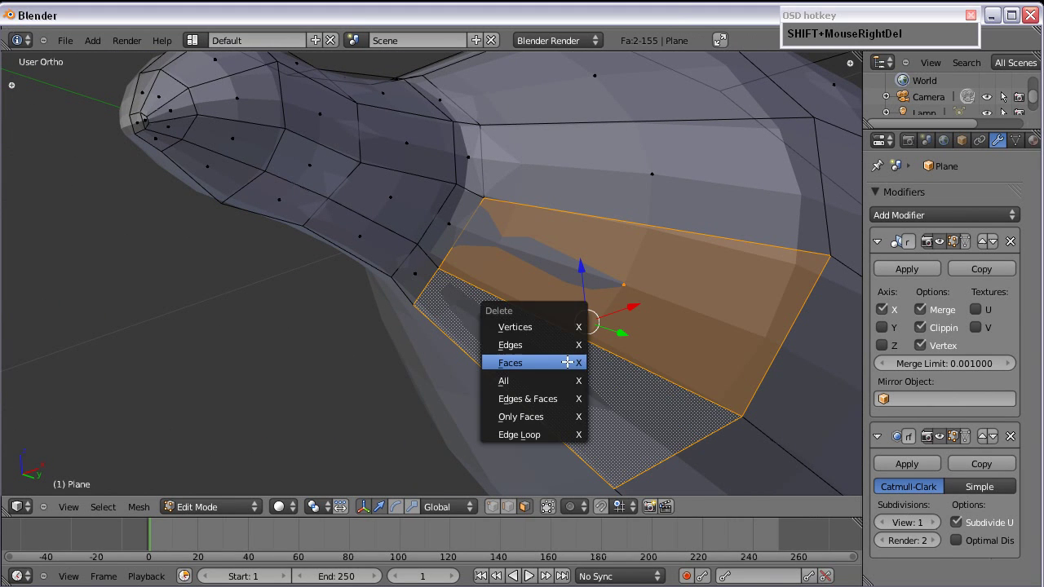
pyautogui.click(524, 362)
# Step: Delete the two faces that close the beak tip
pyautogui.keyDown('shift'); pyautogui.moveTo(527, 361); pyautogui.dragTo(489, 319, button='middle'); pyautogui.keyUp('shift')
pyautogui.scroll(2, 248, 182)
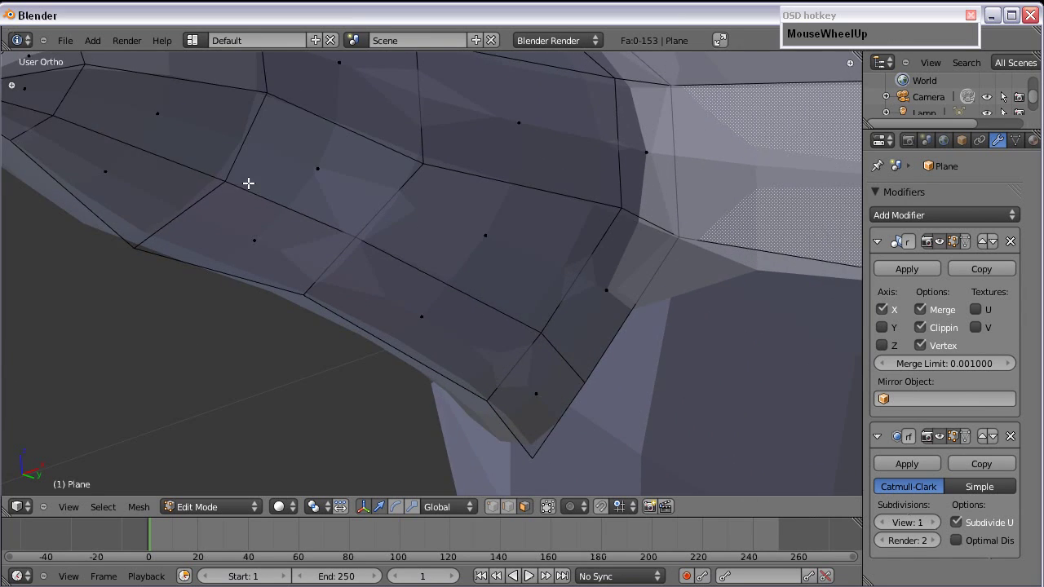
pyautogui.keyDown('shift'); pyautogui.moveTo(247, 182); pyautogui.dragTo(294, 163, button='middle'); pyautogui.keyUp('shift')
pyautogui.rightClick(230, 141)
pyautogui.keyDown('shift'); pyautogui.rightClick(213, 150); pyautogui.keyUp('shift')
pyautogui.press('Delete')
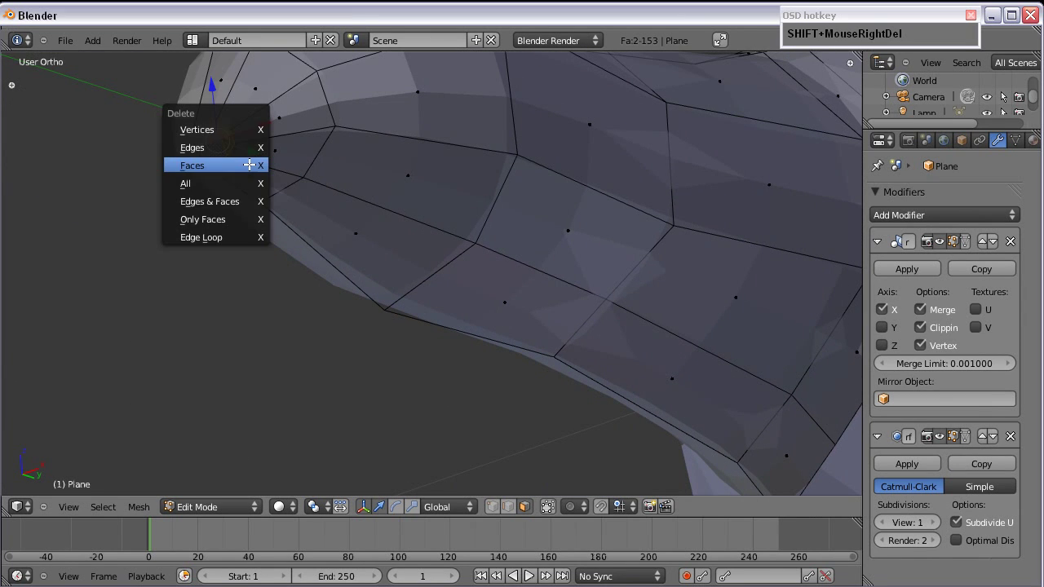
pyautogui.click(249, 164)
# Step: Cut an edge loop along the beak's side and slide it toward the upper edge with a factor of about 0.51
pyautogui.scroll(-2, 329, 198)
pyautogui.keyDown('shift'); pyautogui.moveTo(328, 198); pyautogui.dragTo(294, 175, button='middle'); pyautogui.keyUp('shift')
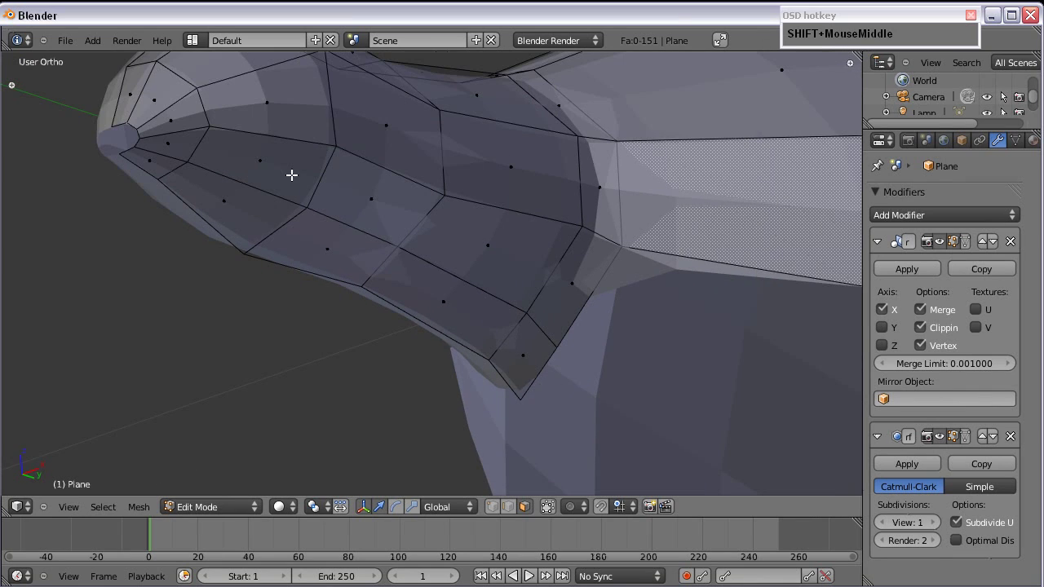
pyautogui.hotkey('ctrl', 'r')
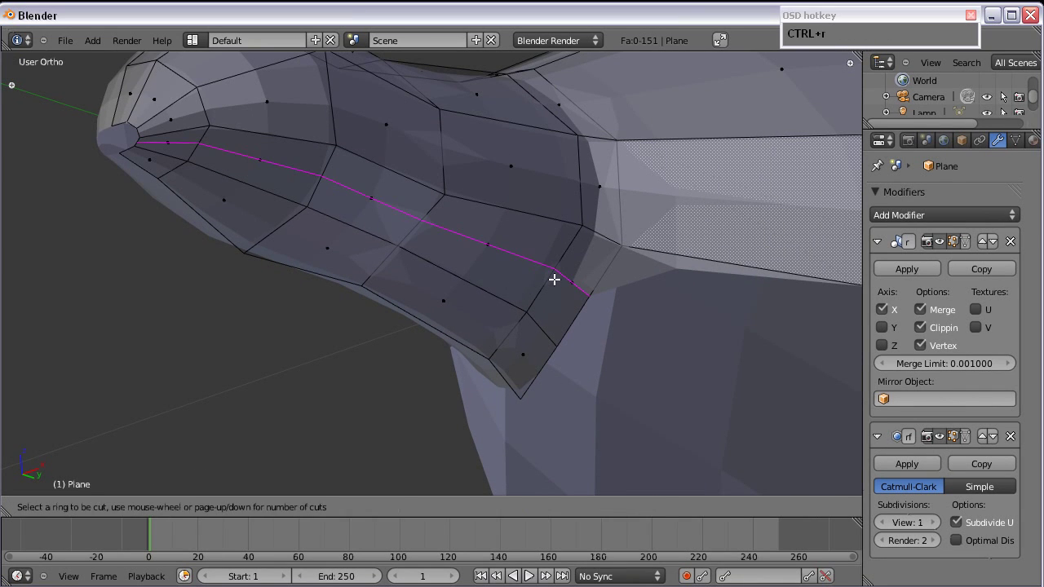
pyautogui.click(554, 279)
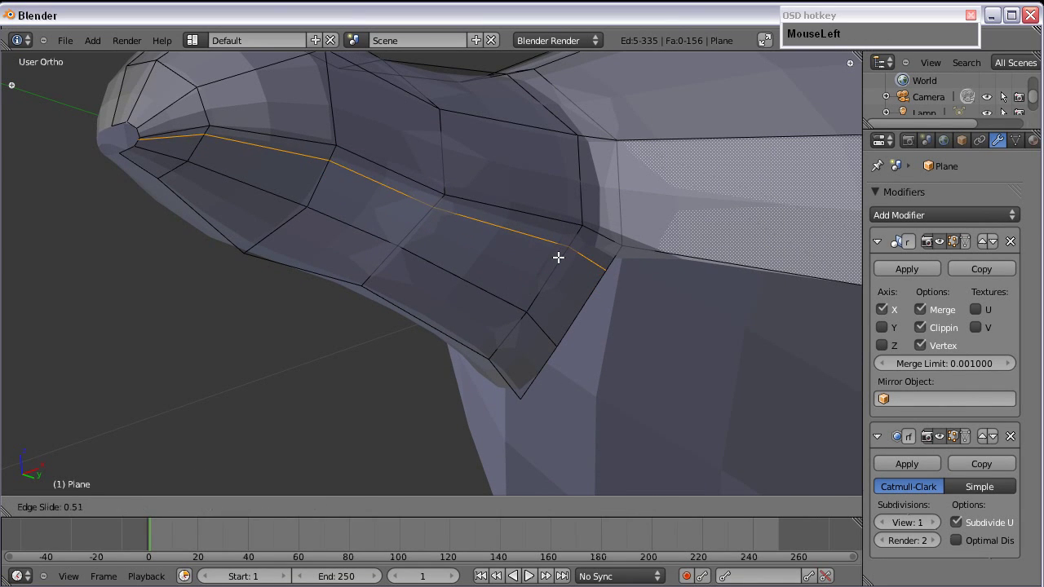
pyautogui.click(558, 258)
# Step: Fill a face between the short edge above the new cut at the beak's base and the facing upper edge of the head opening
pyautogui.scroll(3, 558, 258)
pyautogui.keyDown('shift'); pyautogui.moveTo(558, 258); pyautogui.dragTo(357, 202, button='middle'); pyautogui.keyUp('shift')
pyautogui.keyDown('shift'); pyautogui.rightClick(624, 278); pyautogui.keyUp('shift')
pyautogui.hotkey('shift', 'f')
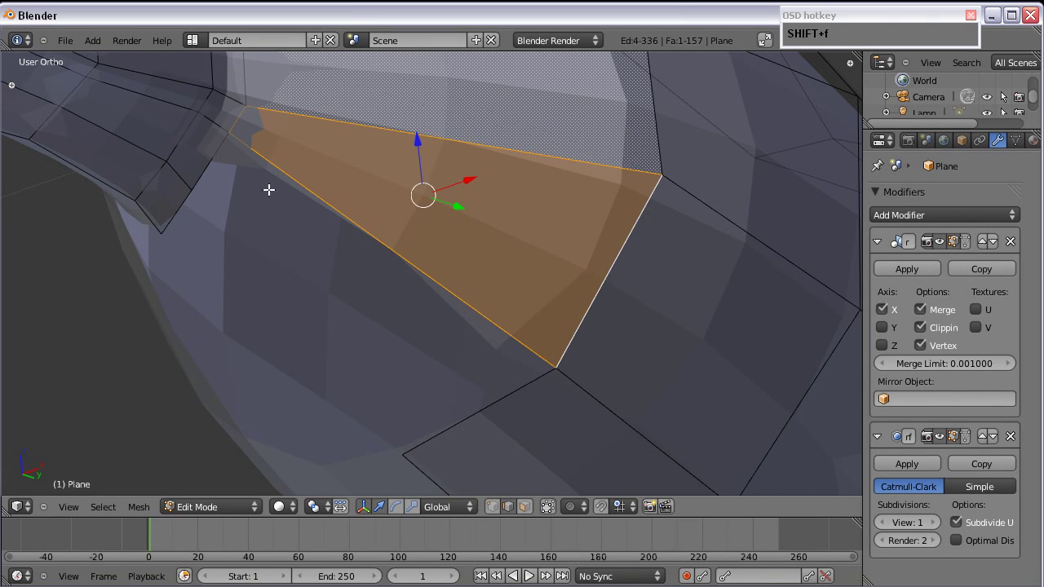
# Step: Fill a face between the lower short edge at the beak's base and the facing lower edge of the head opening
pyautogui.rightClick(221, 164)
pyautogui.moveTo(221, 164); pyautogui.dragTo(501, 433, button='middle')
pyautogui.keyDown('shift'); pyautogui.rightClick(501, 433); pyautogui.keyUp('shift')
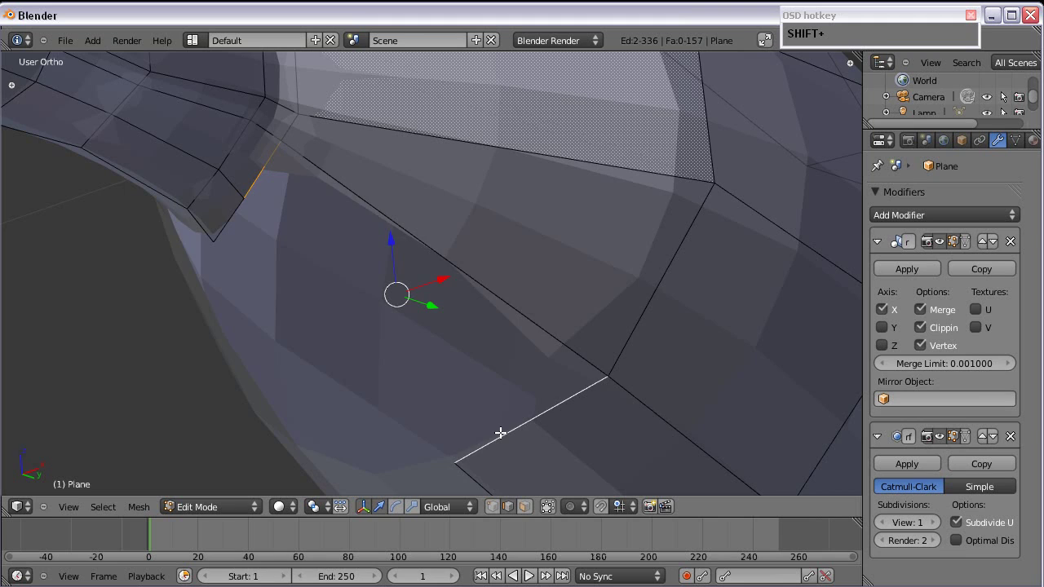
pyautogui.hotkey('shift', 'f')
# Step: Extrude a single vertex from the lowest corner of the beak's base down toward the throat
pyautogui.keyDown('shift'); pyautogui.moveTo(317, 341); pyautogui.dragTo(411, 368, button='middle'); pyautogui.keyUp('shift')
pyautogui.moveTo(305, 303)
pyautogui.mouseDown(button='middle')
pyautogui.moveTo(319, 275)
pyautogui.moveTo(362, 367)
pyautogui.moveTo(313, 301)
pyautogui.mouseUp(button='middle')
pyautogui.rightClick(295, 297)
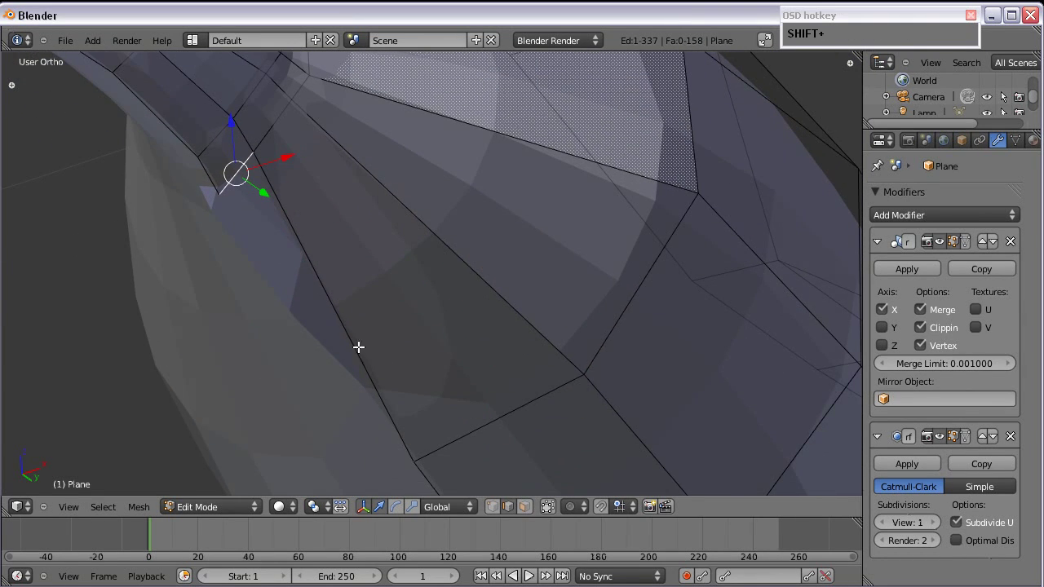
pyautogui.keyDown('shift'); pyautogui.moveTo(256, 214); pyautogui.dragTo(339, 270, button='middle'); pyautogui.keyUp('shift')
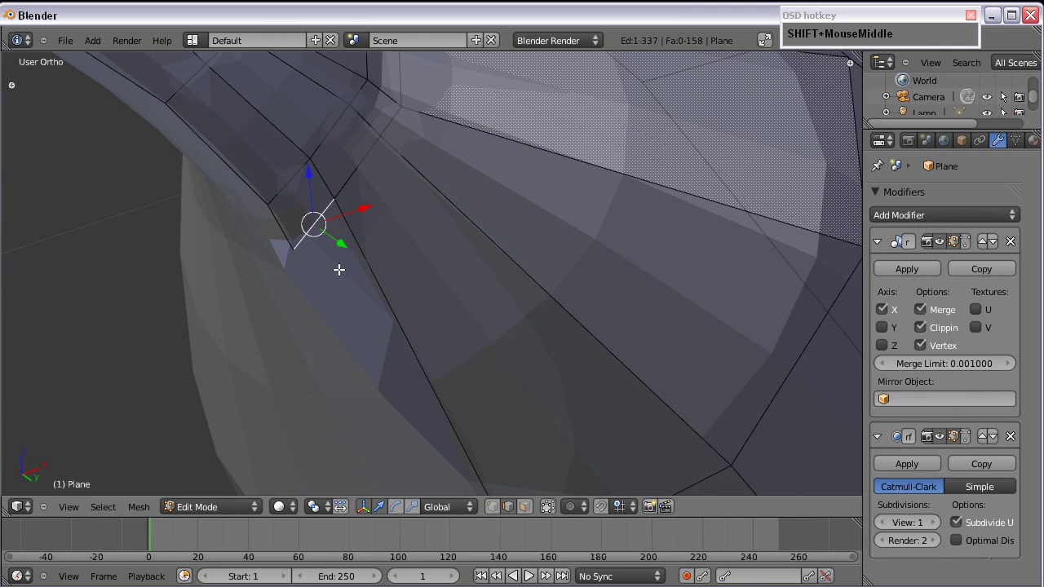
pyautogui.rightClick(298, 262)
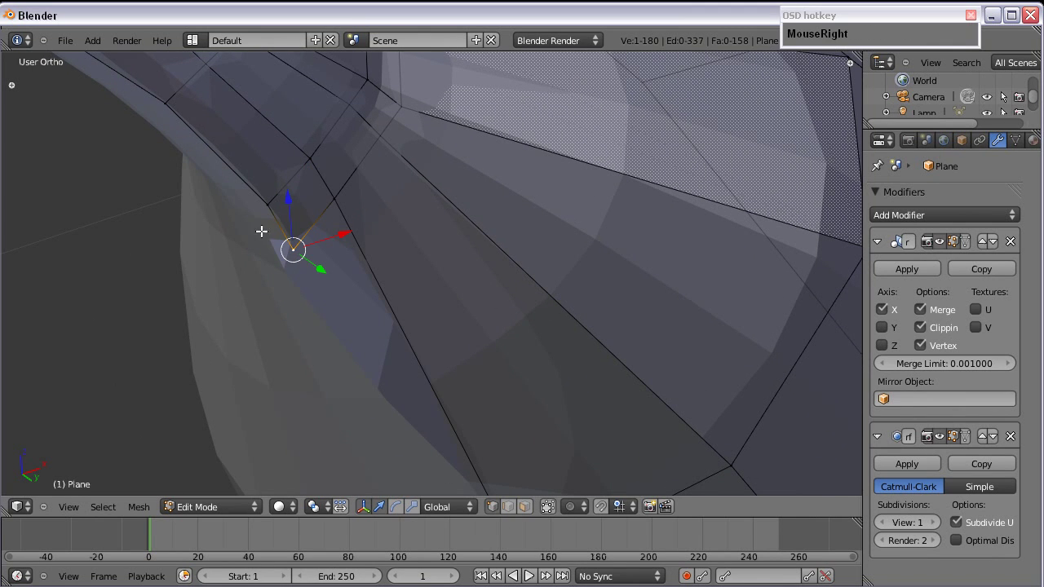
pyautogui.press('e')
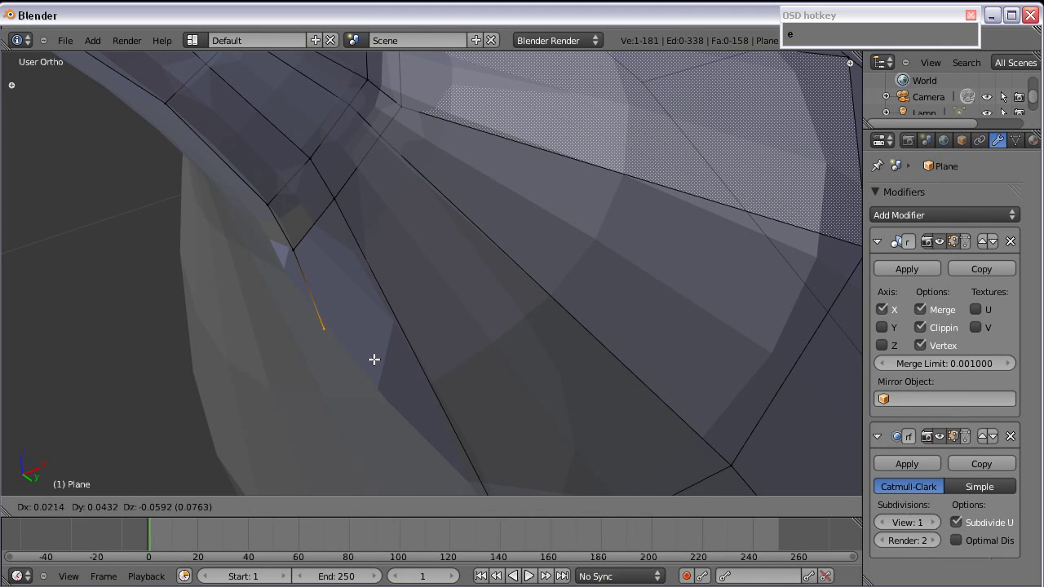
pyautogui.click(373, 344)
# Step: Raise the extruded throat vertex and the lowest corner vertex of the beak's base toward the sketch outline in side view
pyautogui.scroll(-1, 364, 312)
pyautogui.keyDown('shift'); pyautogui.moveTo(386, 306); pyautogui.dragTo(277, 186, button='middle'); pyautogui.keyUp('shift')
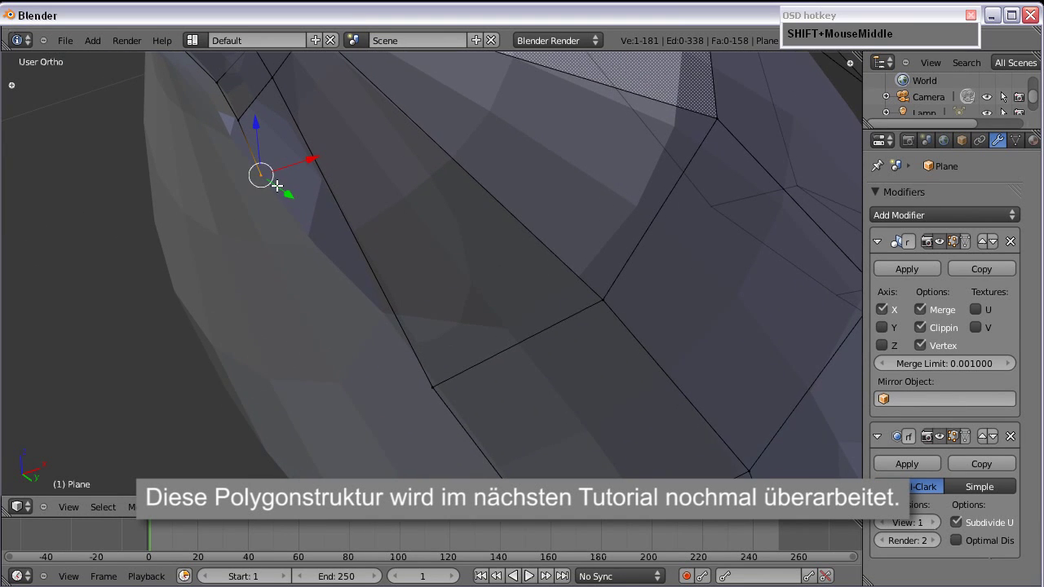
pyautogui.scroll(-2, 355, 185)
pyautogui.keyDown('shift'); pyautogui.moveTo(492, 167); pyautogui.dragTo(429, 204, button='middle'); pyautogui.keyUp('shift')
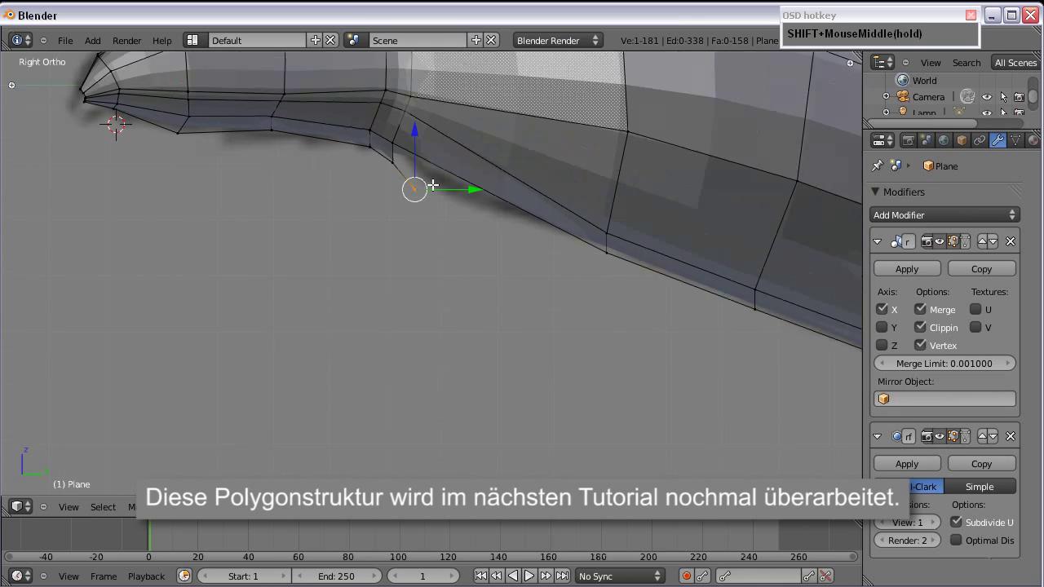
pyautogui.scroll(2, 380, 212)
pyautogui.press('f')
pyautogui.press('g')
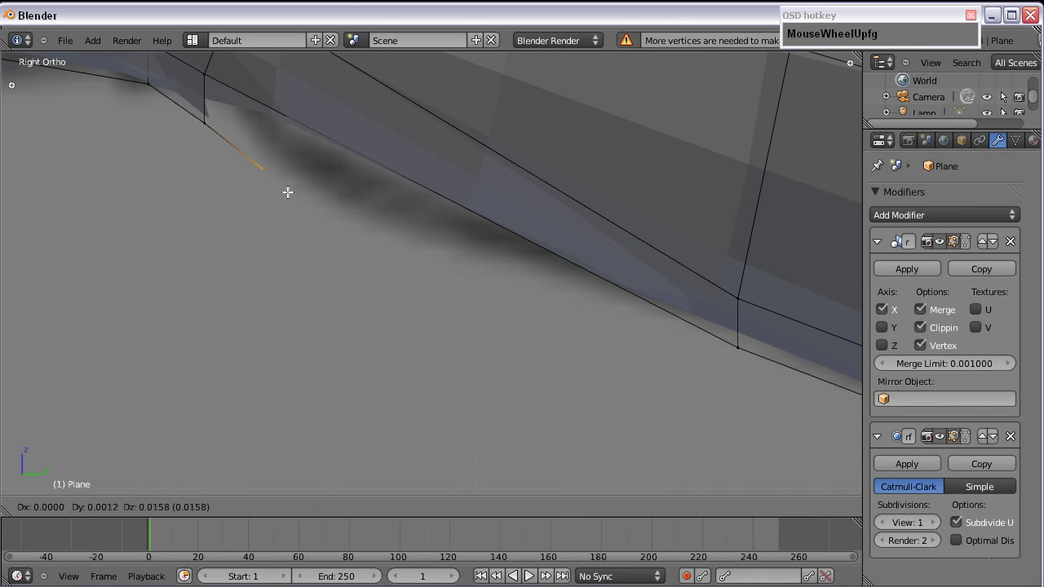
pyautogui.click(287, 182)
pyautogui.rightClick(203, 122)
pyautogui.press('g')
pyautogui.click(205, 110)
# Step: Fill a face between the bottom edge of the beak's base, the extruded throat vertex and the lower head vertex
pyautogui.moveTo(194, 184); pyautogui.dragTo(403, 168, button='middle')
pyautogui.scroll(-1, 345, 122)
pyautogui.keyDown('shift'); pyautogui.moveTo(327, 172); pyautogui.dragTo(301, 264, button='middle'); pyautogui.keyUp('shift')
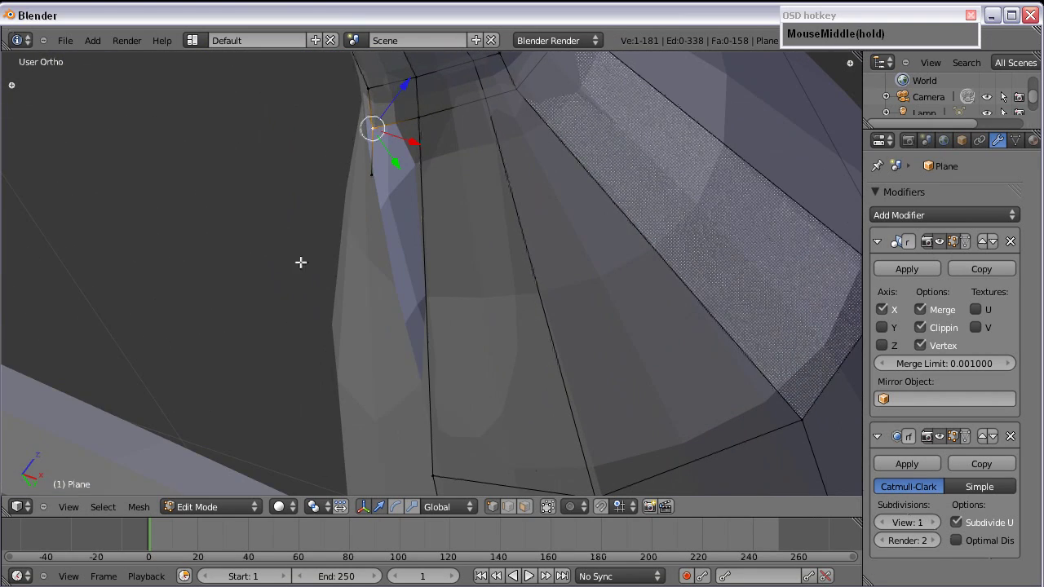
pyautogui.rightClick(425, 461)
pyautogui.keyDown('shift'); pyautogui.rightClick(367, 180); pyautogui.keyUp('shift')
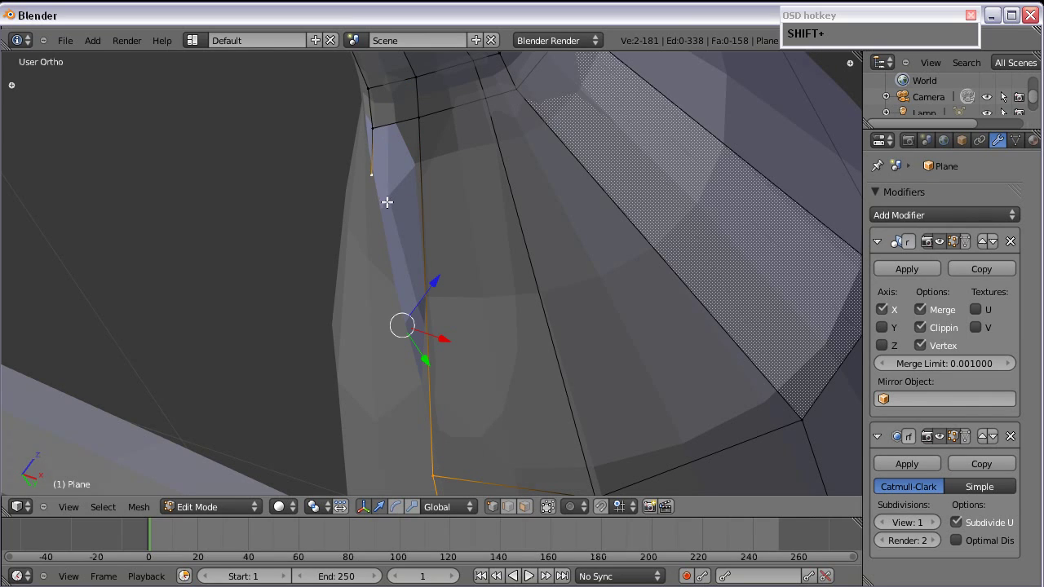
pyautogui.keyDown('shift'); pyautogui.rightClick(369, 129); pyautogui.keyUp('shift')
pyautogui.keyDown('shift'); pyautogui.rightClick(403, 128); pyautogui.keyUp('shift')
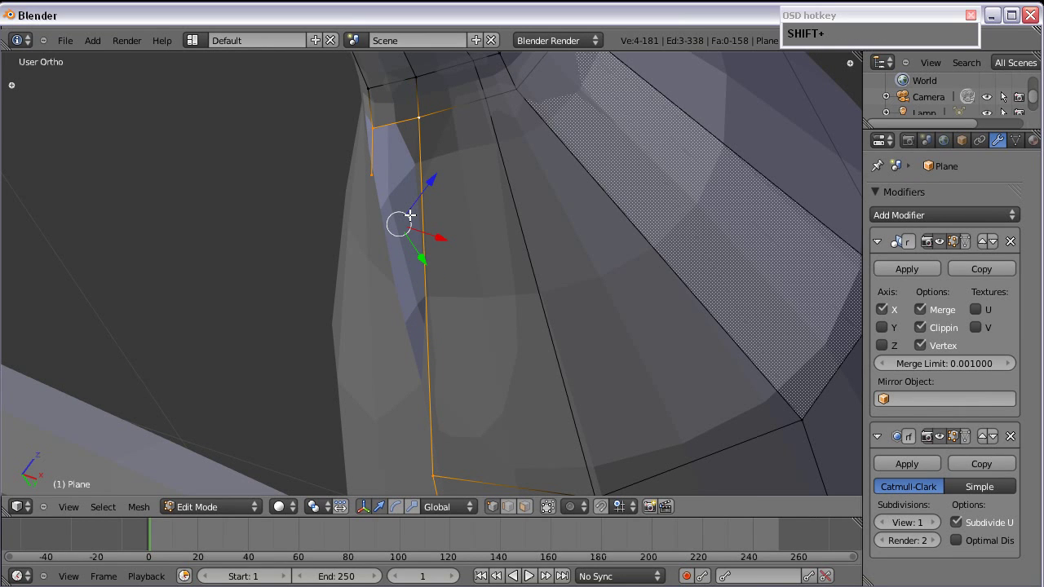
pyautogui.press('f')
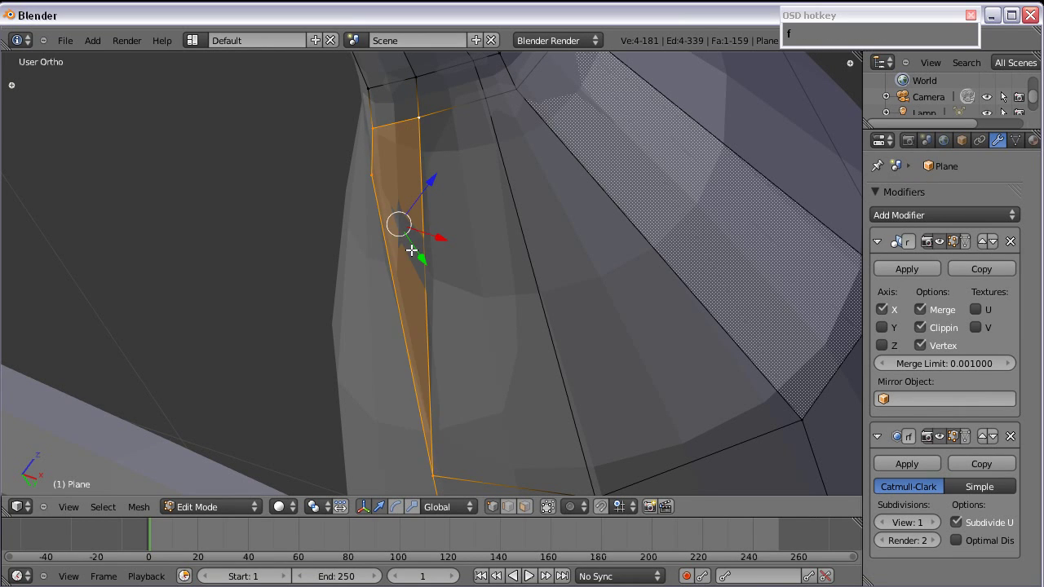
# Step: Adjust the extruded throat vertex in side view so it sits closer to the sketch outline
pyautogui.scroll(-2, 412, 249)
pyautogui.moveTo(397, 252); pyautogui.dragTo(396, 223, button='middle')
pyautogui.rightClick(384, 216)
pyautogui.rightClick(386, 173)
pyautogui.rightClick(425, 164)
pyautogui.rightClick(383, 210)
pyautogui.moveTo(383, 211); pyautogui.dragTo(335, 226, button='middle')
pyautogui.press('KP_3')
pyautogui.scroll(2, 388, 221)
pyautogui.moveTo(411, 164)
pyautogui.mouseDown()
pyautogui.moveTo(412, 141)
pyautogui.moveTo(420, 149)
pyautogui.mouseUp()
pyautogui.scroll(-3, 473, 236)
pyautogui.scroll(2, 395, 255)
# Step: Lower the five-vertex row running along the beak's side to its tip slightly along the Z axis
pyautogui.moveTo(395, 255); pyautogui.dragTo(556, 164, button='middle')
pyautogui.rightClick(535, 161)
pyautogui.keyDown('shift'); pyautogui.rightClick(430, 175); pyautogui.keyUp('shift')
pyautogui.keyDown('shift'); pyautogui.rightClick(338, 189); pyautogui.keyUp('shift')
pyautogui.keyDown('shift'); pyautogui.rightClick(246, 199); pyautogui.keyUp('shift')
pyautogui.keyDown('shift'); pyautogui.scroll(1, 256, 201); pyautogui.keyUp('shift')
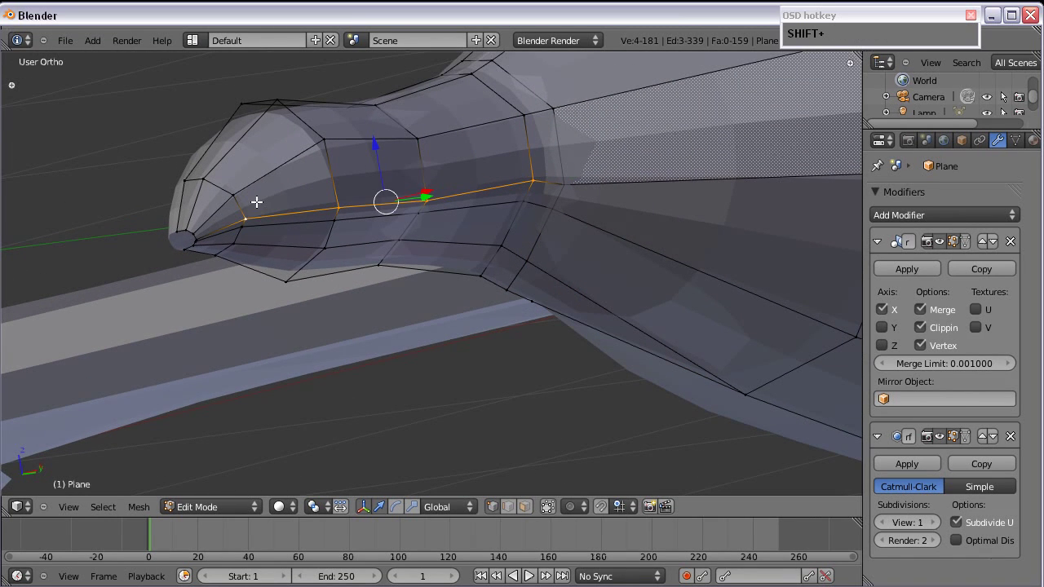
pyautogui.keyDown('shift'); pyautogui.rightClick(199, 232); pyautogui.keyUp('shift')
pyautogui.scroll(3, 130, 220)
pyautogui.keyDown('shift'); pyautogui.rightClick(16, 207); pyautogui.keyUp('shift')
pyautogui.keyDown('shift'); pyautogui.rightClick(26, 211); pyautogui.keyUp('shift')
pyautogui.moveTo(286, 127); pyautogui.dragTo(287, 137)
pyautogui.keyDown('shift'); pyautogui.moveTo(251, 182); pyautogui.dragTo(433, 166, button='middle'); pyautogui.keyUp('shift')
pyautogui.scroll(-3, 393, 215)
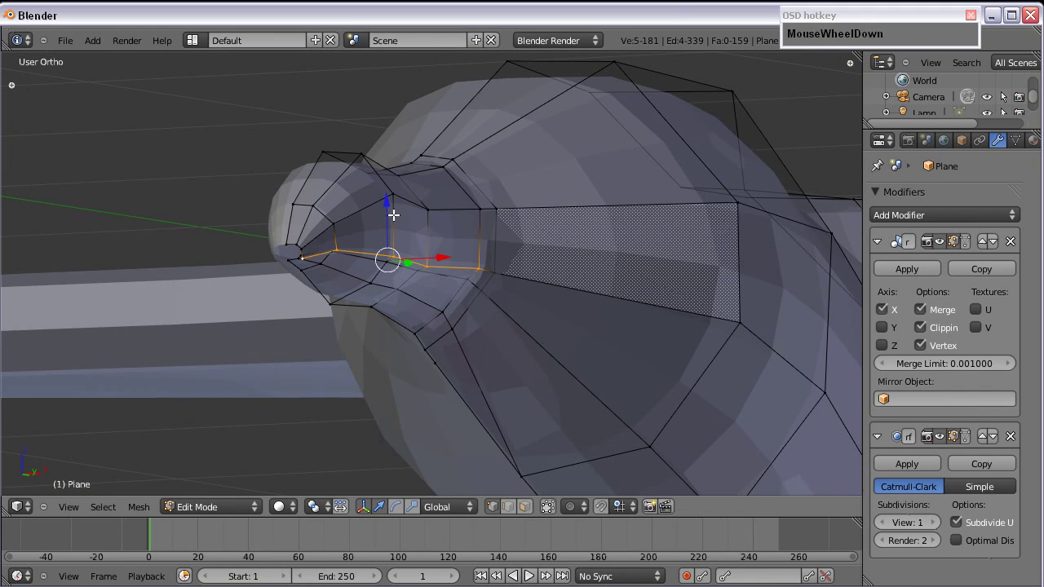
pyautogui.keyDown('shift'); pyautogui.moveTo(394, 214); pyautogui.dragTo(345, 207, button='middle'); pyautogui.keyUp('shift')
pyautogui.scroll(-2, 343, 206)
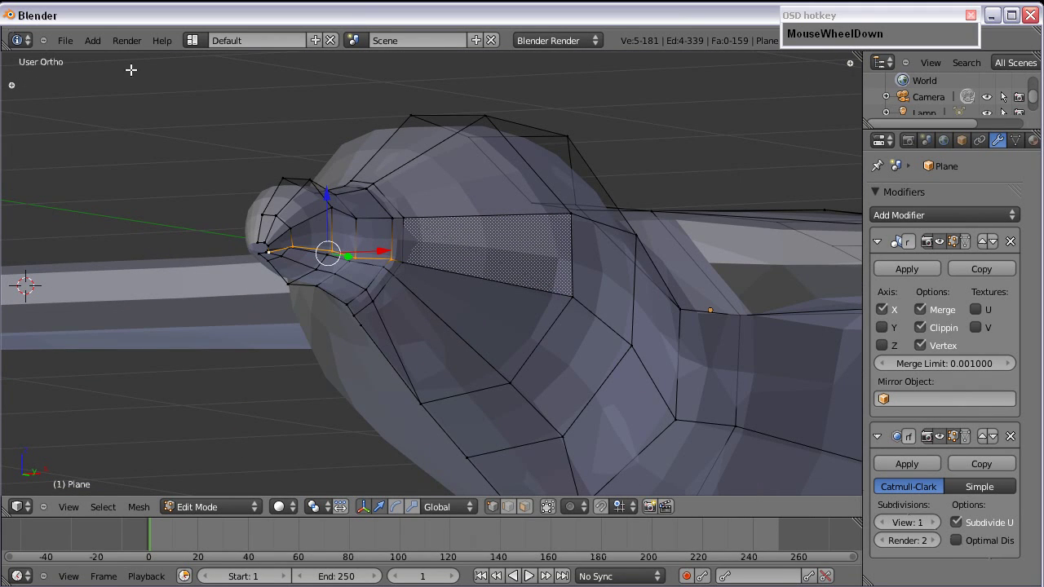
# Step: Save the project as moewe_v1.blend in the BLENDERPROJEKT folder inside PROJEKTDATEIEN
pyautogui.click(66, 43)
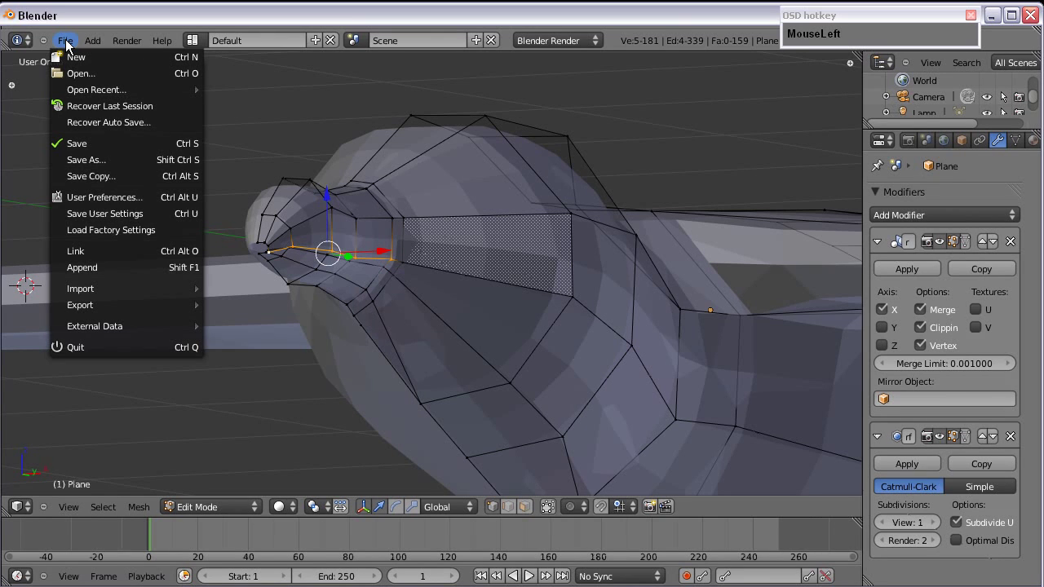
pyautogui.click(81, 160)
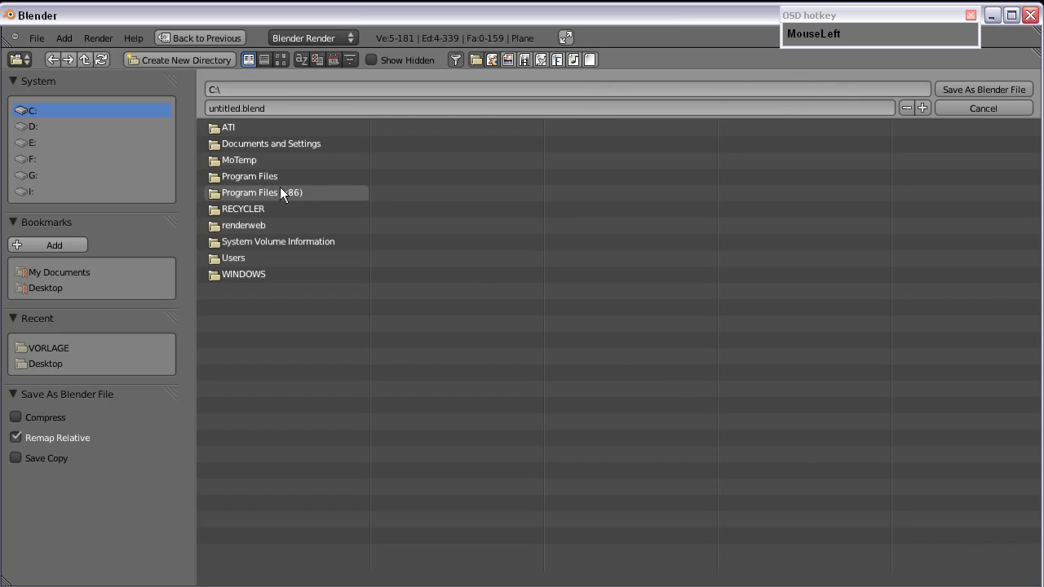
pyautogui.click(25, 346)
pyautogui.click(246, 128)
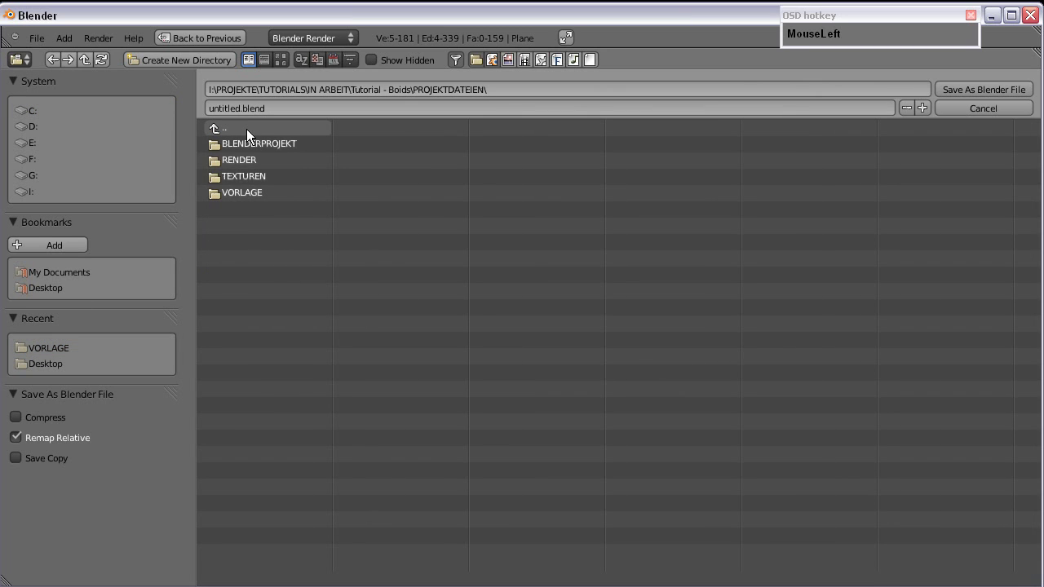
pyautogui.click(249, 142)
pyautogui.click(272, 103)
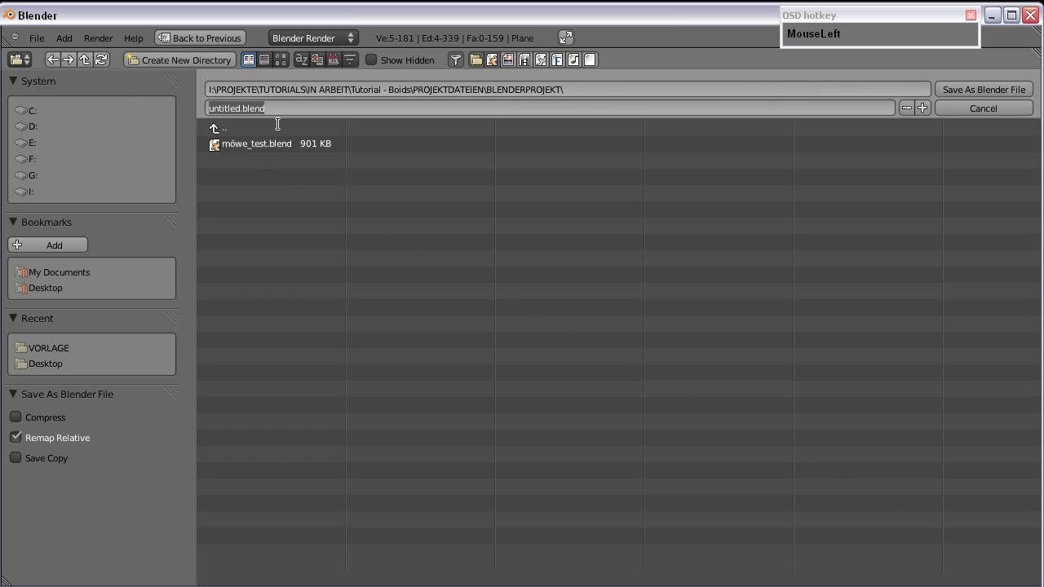
pyautogui.write('moewe_v1')
pyautogui.click(953, 82)
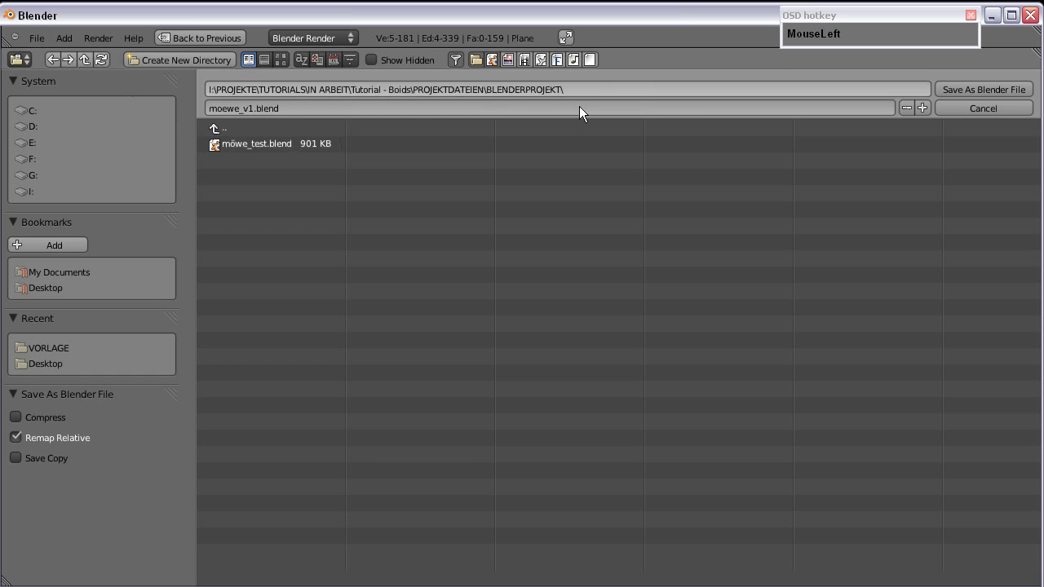
pyautogui.click(945, 87)
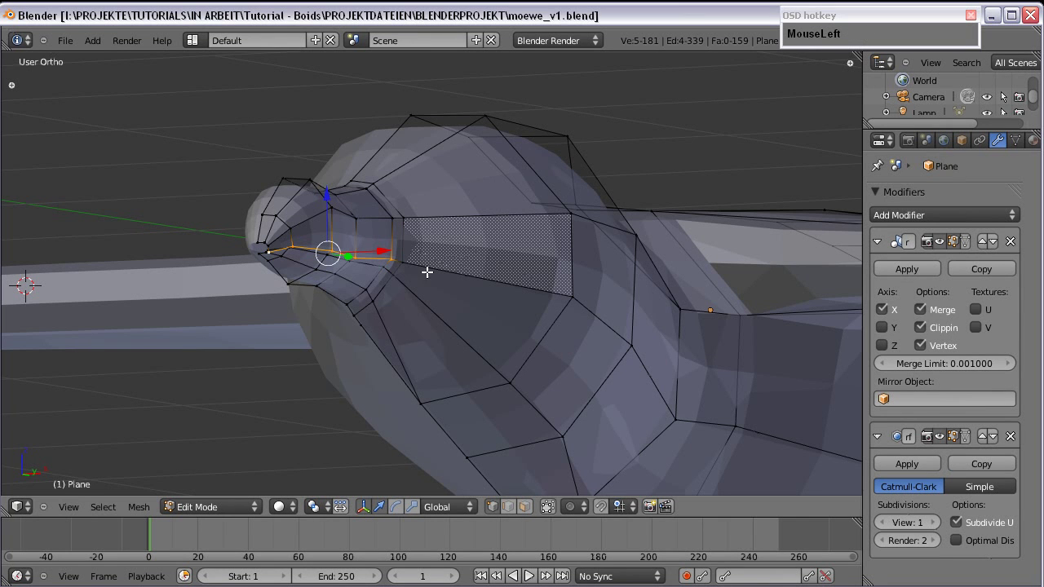
# Step: Extrude two connected vertices from the side corner at the beak's open tip toward the centre line
pyautogui.press('KP_3')
pyautogui.scroll(4, 419, 215)
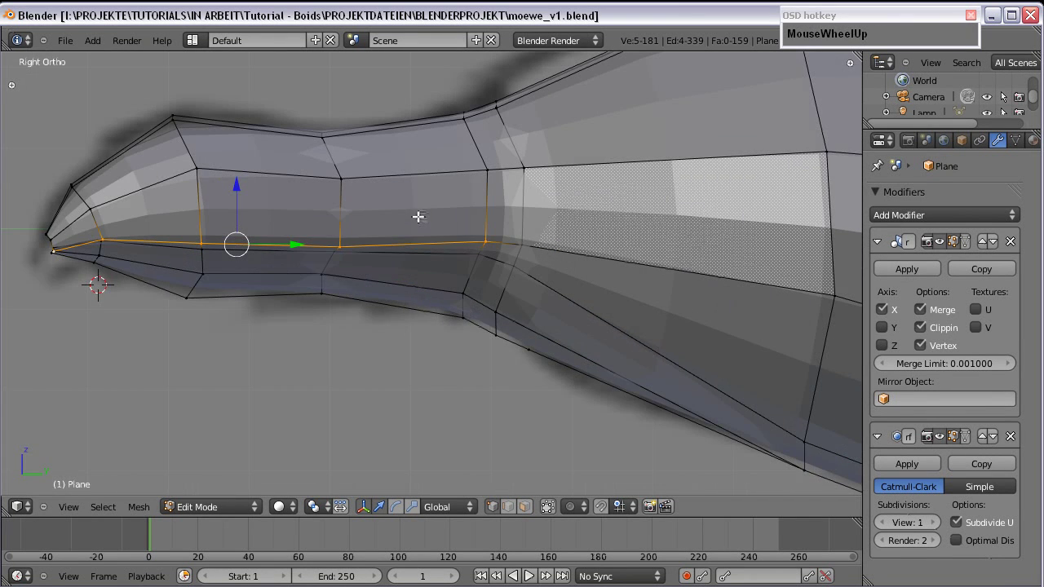
pyautogui.keyDown('shift'); pyautogui.moveTo(419, 217); pyautogui.dragTo(505, 271, button='middle'); pyautogui.keyUp('shift')
pyautogui.moveTo(224, 268); pyautogui.dragTo(415, 199, button='middle')
pyautogui.keyDown('shift'); pyautogui.moveTo(266, 285); pyautogui.dragTo(361, 385, button='middle'); pyautogui.keyUp('shift')
pyautogui.scroll(3, 347, 256)
pyautogui.scroll(5, 361, 384)
pyautogui.keyDown('shift'); pyautogui.moveTo(252, 341); pyautogui.dragTo(533, 221, button='middle'); pyautogui.keyUp('shift')
pyautogui.rightClick(478, 296)
pyautogui.scroll(1, 534, 221)
pyautogui.press('e')
pyautogui.click(585, 200)
pyautogui.press('e')
pyautogui.click(489, 226)
# Step: Adjust the end vertex of the new chain and fill the centre-side face between it and the upper beak's front edge
pyautogui.moveTo(488, 226); pyautogui.dragTo(505, 379, button='middle')
pyautogui.keyDown('shift'); pyautogui.moveTo(506, 380); pyautogui.dragTo(532, 115, button='middle'); pyautogui.keyUp('shift')
pyautogui.rightClick(377, 434)
pyautogui.moveTo(395, 403); pyautogui.dragTo(401, 389)
pyautogui.keyDown('shift'); pyautogui.rightClick(432, 345); pyautogui.keyUp('shift')
pyautogui.keyDown('shift'); pyautogui.rightClick(490, 361); pyautogui.keyUp('shift')
pyautogui.keyDown('shift'); pyautogui.rightClick(431, 434); pyautogui.keyUp('shift')
pyautogui.press('f')
# Step: Fill the adjacent outer face between the new chain and the side corner of the upper beak tip
pyautogui.rightClick(461, 322)
pyautogui.keyDown('shift'); pyautogui.moveTo(494, 407); pyautogui.dragTo(476, 321, button='middle'); pyautogui.keyUp('shift')
pyautogui.keyDown('shift'); pyautogui.rightClick(425, 299); pyautogui.keyUp('shift')
pyautogui.keyDown('shift'); pyautogui.rightClick(471, 212); pyautogui.keyUp('shift')
pyautogui.keyDown('shift'); pyautogui.rightClick(492, 257); pyautogui.keyUp('shift')
pyautogui.press('f')
# Step: Extrude the lower edge of the upper beak tip a short distance back into the beak in side view
pyautogui.scroll(2, 435, 258)
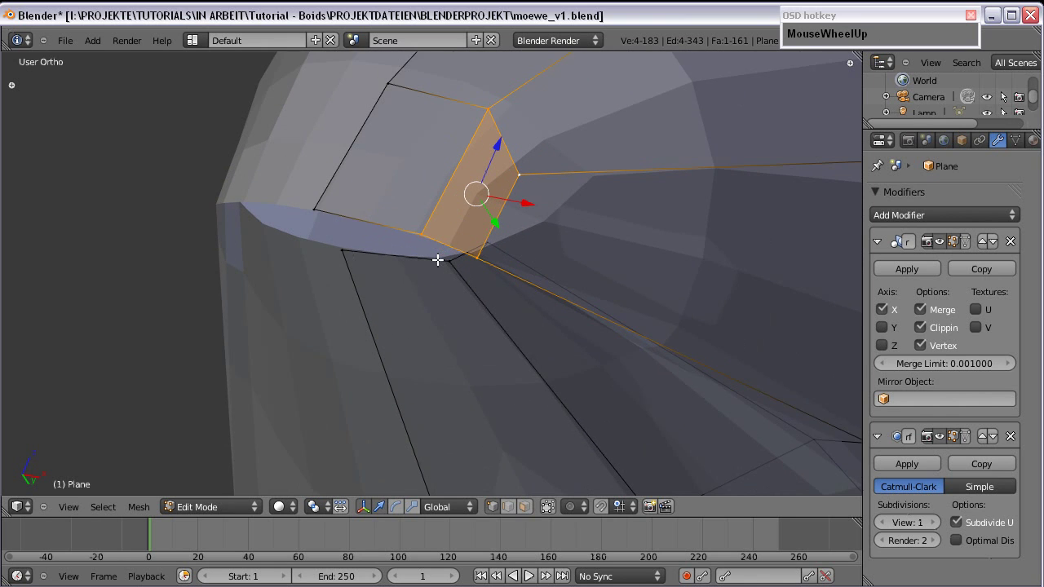
pyautogui.rightClick(420, 228)
pyautogui.moveTo(422, 230); pyautogui.dragTo(224, 296, button='middle')
pyautogui.keyDown('shift'); pyautogui.rightClick(186, 312); pyautogui.keyUp('shift')
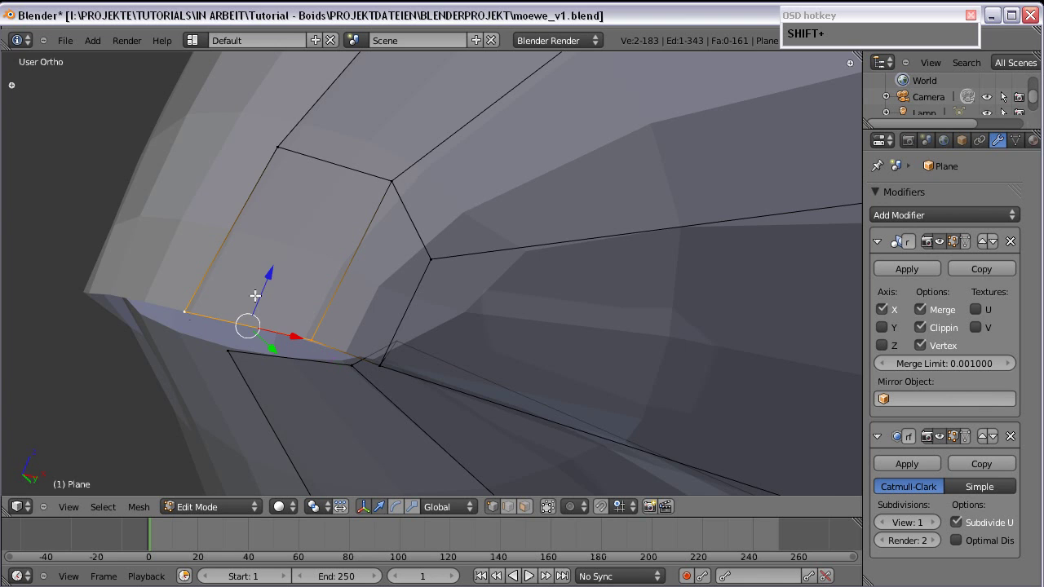
pyautogui.press('KP_3')
pyautogui.scroll(-3, 296, 303)
pyautogui.keyDown('shift'); pyautogui.moveTo(187, 399); pyautogui.dragTo(499, 156, button='middle'); pyautogui.keyUp('shift')
pyautogui.scroll(4, 252, 212)
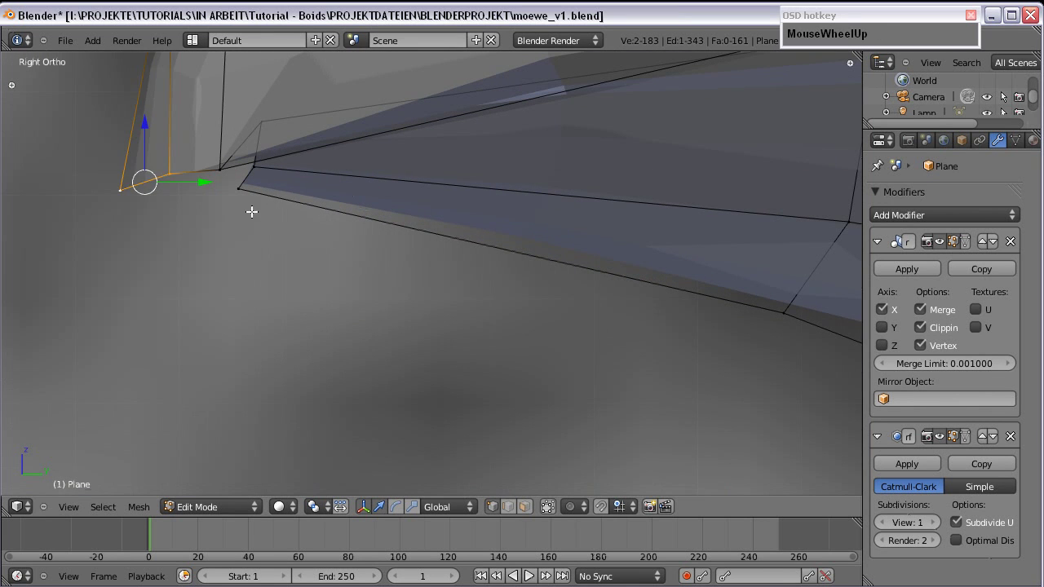
pyautogui.press('e')
pyautogui.click(291, 182)
# Step: Fill a face between the extruded strip's outer end and the front corner of the lower beak
pyautogui.moveTo(235, 167); pyautogui.dragTo(343, 301, button='middle')
pyautogui.keyDown('shift'); pyautogui.rightClick(408, 411); pyautogui.keyUp('shift')
pyautogui.keyDown('shift'); pyautogui.rightClick(425, 380); pyautogui.keyUp('shift')
pyautogui.keyDown('shift'); pyautogui.rightClick(437, 380); pyautogui.keyUp('shift')
pyautogui.moveTo(438, 380); pyautogui.dragTo(457, 306, button='middle')
pyautogui.scroll(2, 359, 247)
pyautogui.rightClick(307, 264)
pyautogui.keyDown('shift'); pyautogui.rightClick(356, 215); pyautogui.keyUp('shift')
pyautogui.keyDown('shift'); pyautogui.rightClick(426, 170); pyautogui.keyUp('shift')
pyautogui.keyDown('shift'); pyautogui.rightClick(428, 234); pyautogui.keyUp('shift')
pyautogui.scroll(-2, 424, 287)
pyautogui.moveTo(424, 287); pyautogui.dragTo(420, 331, button='middle')
pyautogui.rightClick(395, 288)
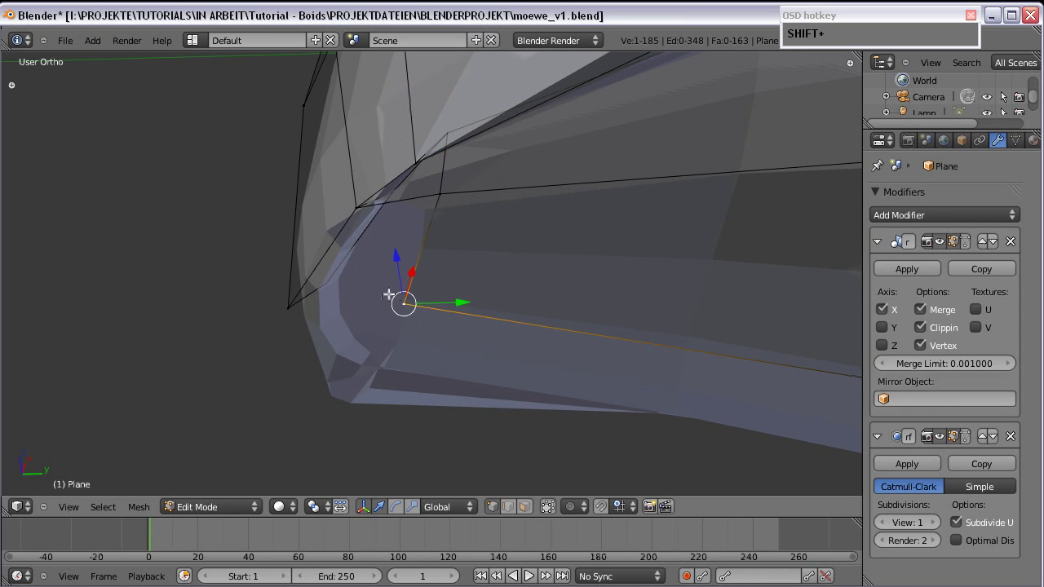
pyautogui.moveTo(402, 251); pyautogui.dragTo(378, 215, button='middle')
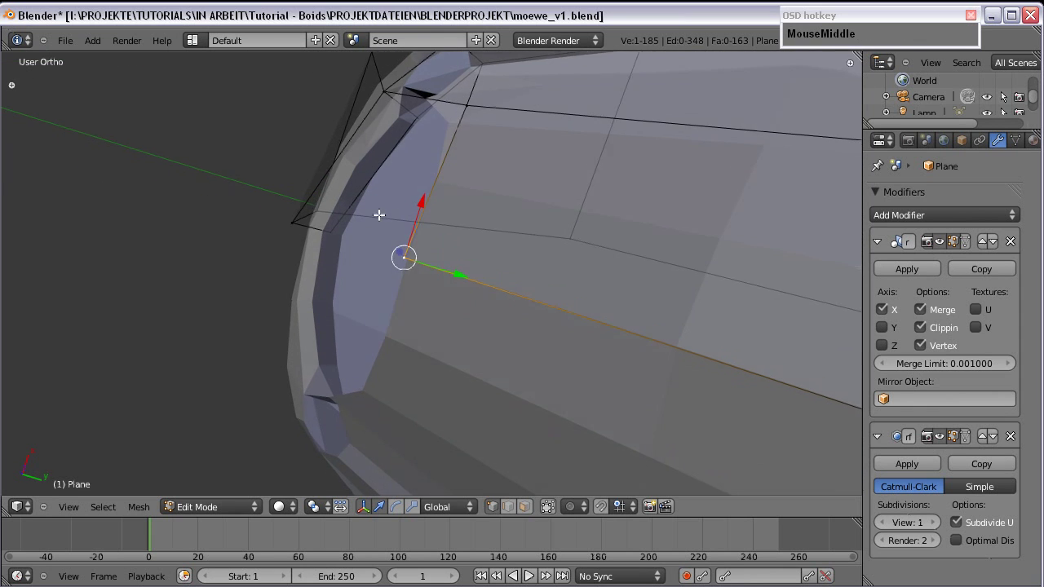
pyautogui.rightClick(470, 109)
pyautogui.moveTo(480, 113); pyautogui.dragTo(492, 162, button='middle')
pyautogui.keyDown('shift'); pyautogui.rightClick(386, 351); pyautogui.keyUp('shift')
pyautogui.keyDown('shift'); pyautogui.rightClick(311, 324); pyautogui.keyUp('shift')
pyautogui.keyDown('shift'); pyautogui.rightClick(435, 203); pyautogui.keyUp('shift')
pyautogui.keyDown('shift'); pyautogui.moveTo(435, 203); pyautogui.dragTo(471, 377, button='middle'); pyautogui.keyUp('shift')
# Step: Delete the face joining the extruded strip to the lower beak's front corner
pyautogui.click(524, 507)
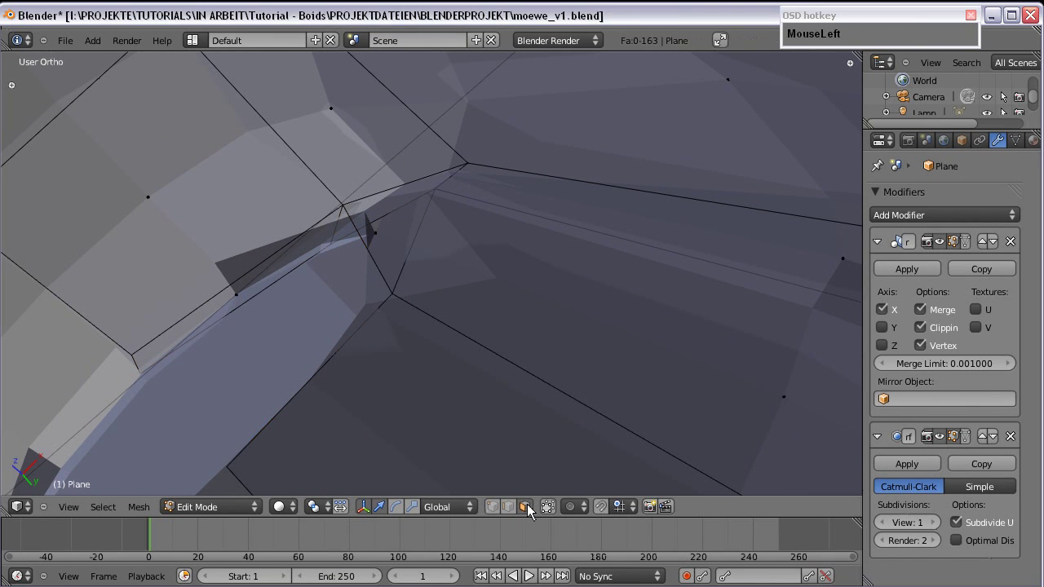
pyautogui.rightClick(391, 237)
pyautogui.press('Delete')
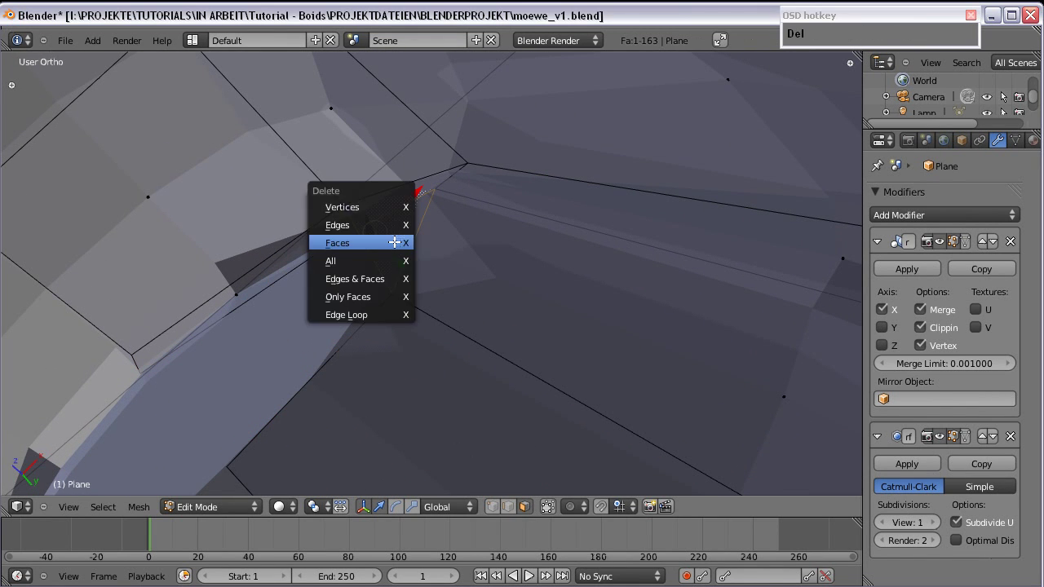
pyautogui.click(394, 242)
# Step: Fill a narrow face between the extruded strip's outer end and the side corner where the upper and lower beak meet
pyautogui.moveTo(394, 242); pyautogui.dragTo(356, 196, button='middle')
pyautogui.click(494, 509)
pyautogui.rightClick(364, 128)
pyautogui.keyDown('shift'); pyautogui.rightClick(373, 85); pyautogui.keyUp('shift')
pyautogui.keyDown('shift'); pyautogui.rightClick(270, 113); pyautogui.keyUp('shift')
pyautogui.keyDown('shift'); pyautogui.rightClick(266, 159); pyautogui.keyUp('shift')
pyautogui.press('f')
# Step: Reposition the outer vertex of the lower beak's front edge farther back along the X and Y axes
pyautogui.scroll(-1, 295, 198)
pyautogui.keyDown('shift'); pyautogui.moveTo(296, 198); pyautogui.dragTo(453, 233, button='middle'); pyautogui.keyUp('shift')
pyautogui.rightClick(405, 274)
pyautogui.moveTo(413, 253); pyautogui.dragTo(395, 263)
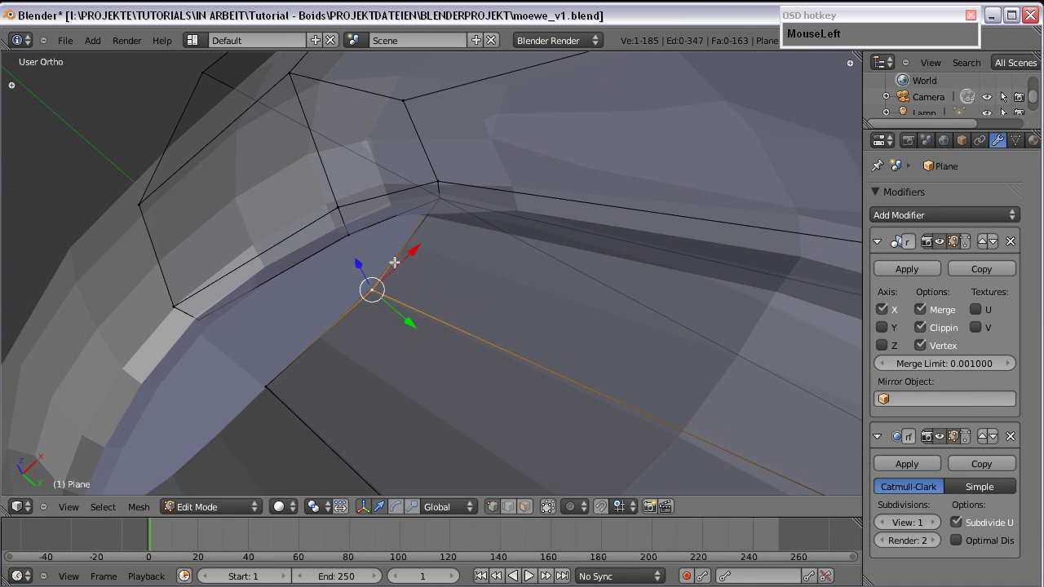
pyautogui.moveTo(397, 315); pyautogui.dragTo(422, 328)
pyautogui.moveTo(430, 293); pyautogui.dragTo(446, 330)
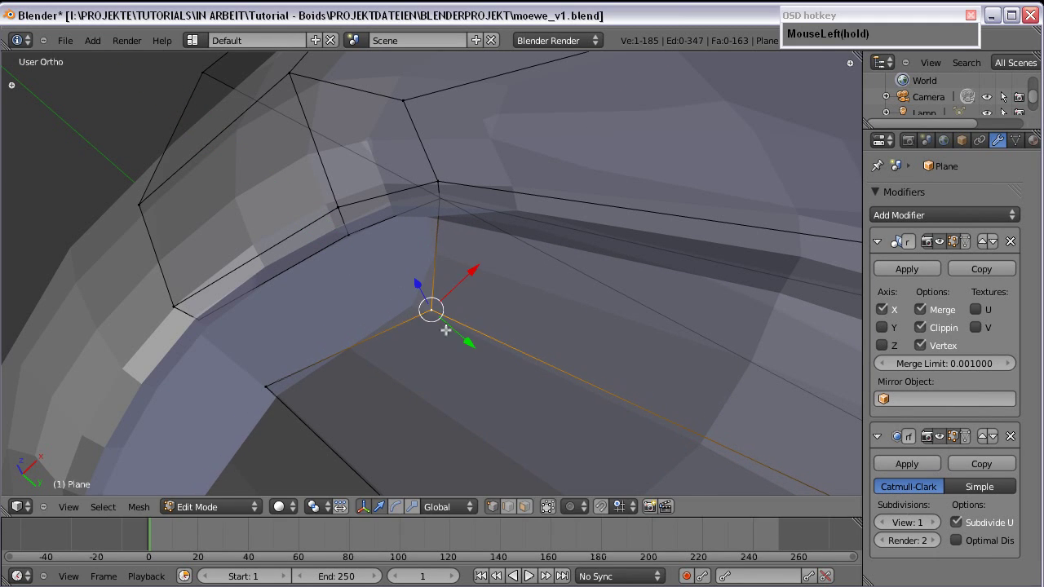
# Step: Delete the centre-line vertex at the front edge of the lower beak
pyautogui.rightClick(280, 383)
pyautogui.keyDown('shift'); pyautogui.moveTo(338, 377); pyautogui.dragTo(384, 262, button='middle'); pyautogui.keyUp('shift')
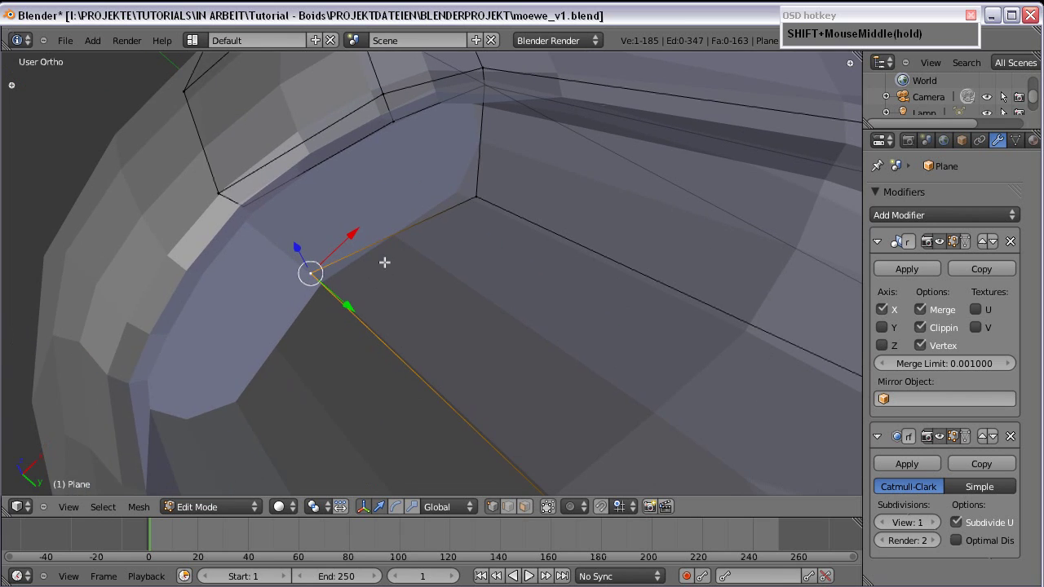
pyautogui.scroll(-6, 423, 283)
pyautogui.press('x')
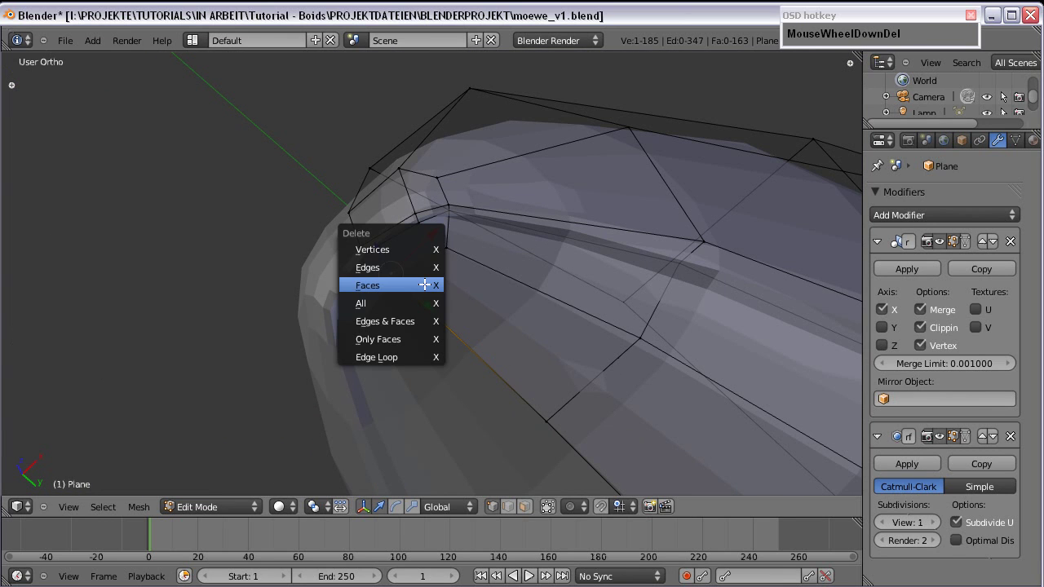
pyautogui.click(401, 250)
# Step: Extrude a vertex from the outer vertex of the lower beak's front edge toward the centre line
pyautogui.scroll(2, 425, 301)
pyautogui.scroll(1, 425, 301)
pyautogui.rightClick(453, 236)
pyautogui.press('e')
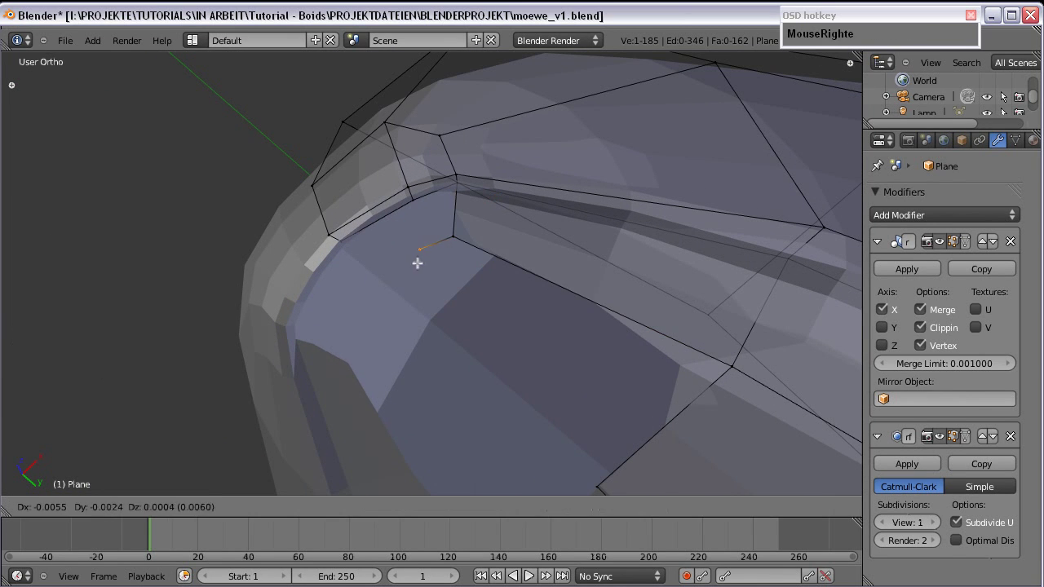
pyautogui.click(408, 269)
# Step: Fill a face between the newly extruded front vertex and the three neighbouring vertices along the lower beak's side
pyautogui.rightClick(587, 469)
pyautogui.keyDown('shift'); pyautogui.rightClick(721, 373); pyautogui.keyUp('shift')
pyautogui.keyDown('shift'); pyautogui.rightClick(461, 245); pyautogui.keyUp('shift')
pyautogui.keyDown('shift'); pyautogui.rightClick(418, 258); pyautogui.keyUp('shift')
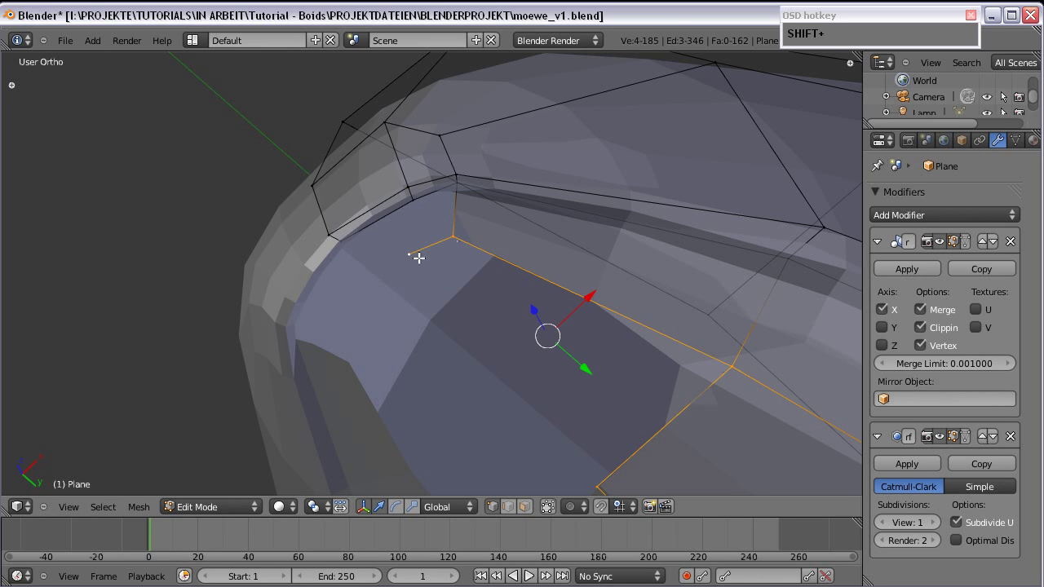
pyautogui.press('f')
# Step: Fill a face between the lower beak's new front edge and the upper beak's inner rim near the side corner
pyautogui.scroll(1, 408, 261)
pyautogui.rightClick(396, 245)
pyautogui.keyDown('shift'); pyautogui.rightClick(408, 163); pyautogui.keyUp('shift')
pyautogui.keyDown('shift'); pyautogui.rightClick(463, 149); pyautogui.keyUp('shift')
pyautogui.press('f')
# Step: Extrude a vertex from the lower beak's inner front vertex toward the centre line and shift it forward along the Y axis
pyautogui.rightClick(398, 245)
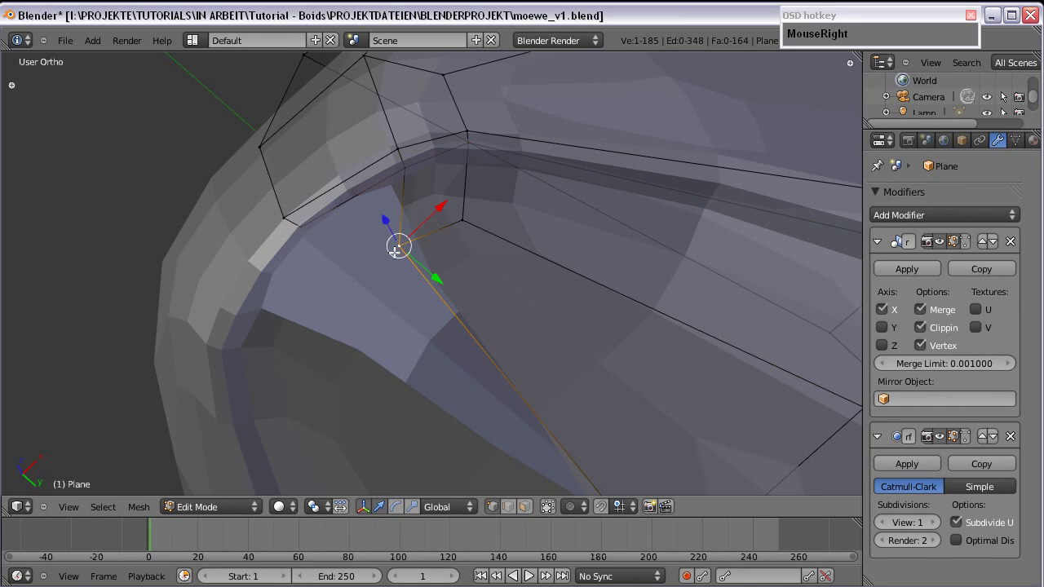
pyautogui.press('e')
pyautogui.click(343, 307)
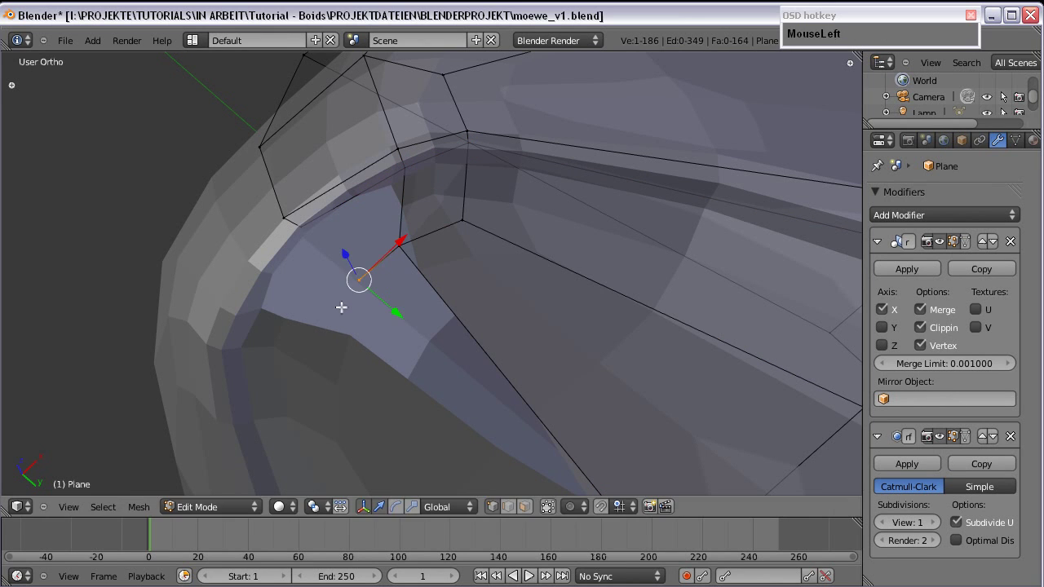
pyautogui.moveTo(375, 296); pyautogui.dragTo(348, 279)
# Step: Fill a face between the newly extruded edge and the upper beak's inner rim beside the centre line
pyautogui.rightClick(302, 226)
pyautogui.keyDown('shift'); pyautogui.rightClick(404, 169); pyautogui.keyUp('shift')
pyautogui.keyDown('shift'); pyautogui.rightClick(399, 245); pyautogui.keyUp('shift')
pyautogui.keyDown('shift'); pyautogui.rightClick(337, 258); pyautogui.keyUp('shift')
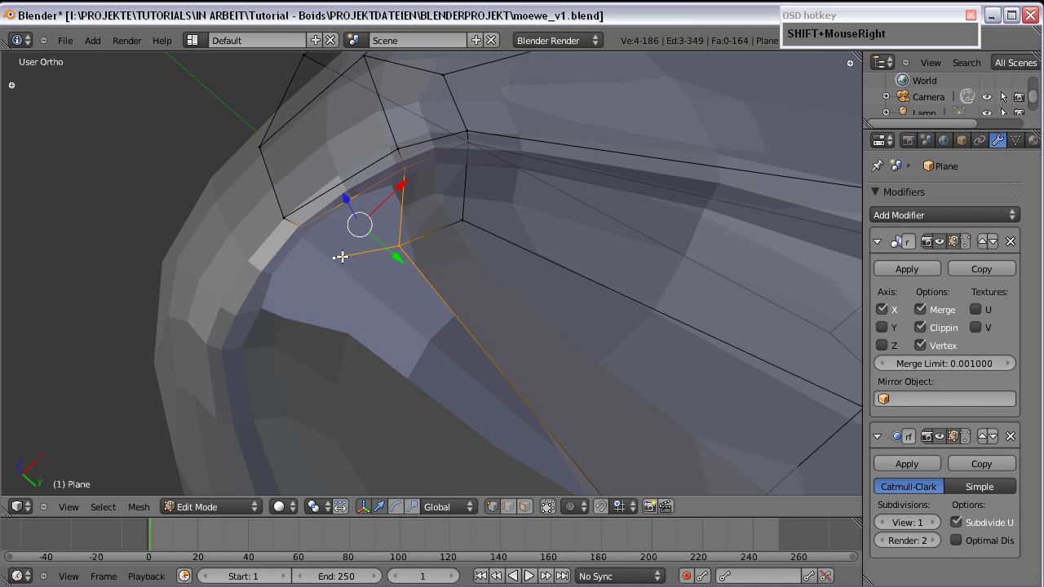
pyautogui.press('f')
# Step: Extrude the vertex nearest the centre line and move the new vertex backward along the Y axis
pyautogui.rightClick(335, 260)
pyautogui.keyDown('shift'); pyautogui.moveTo(437, 316); pyautogui.dragTo(345, 198, button='middle'); pyautogui.keyUp('shift')
pyautogui.press('e')
pyautogui.rightClick(312, 238)
pyautogui.moveTo(276, 172); pyautogui.dragTo(331, 232)
# Step: Try to fill a face between the backward-extruded edge and the lower beak's underside vertex
pyautogui.keyDown('shift'); pyautogui.rightClick(247, 142); pyautogui.keyUp('shift')
pyautogui.keyDown('shift'); pyautogui.rightClick(311, 127); pyautogui.keyUp('shift')
pyautogui.keyDown('shift'); pyautogui.rightClick(565, 446); pyautogui.keyUp('shift')
pyautogui.press('f')
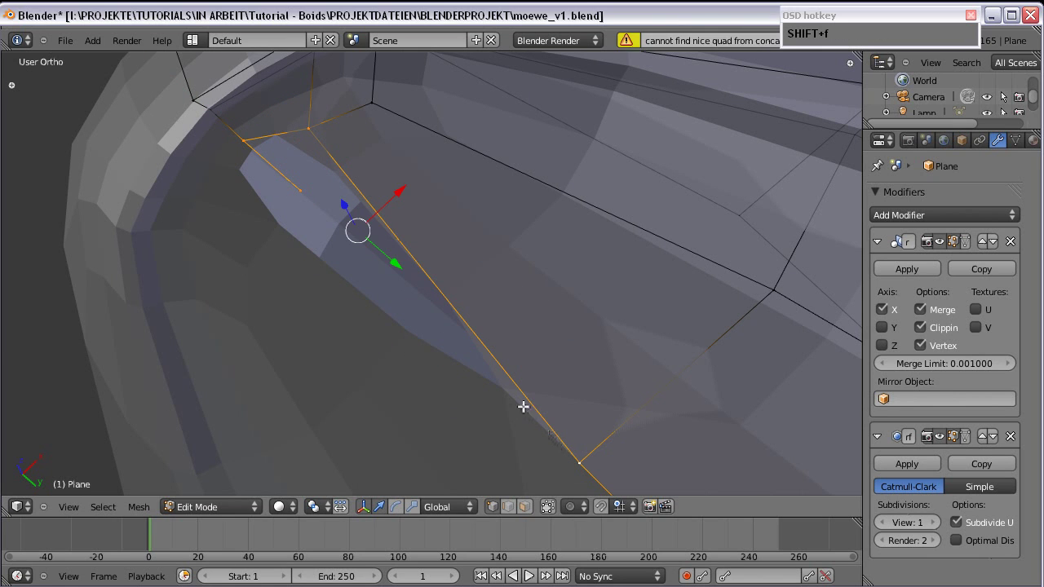
# Step: Reposition the last extruded vertex and the lower beak's front underside vertex slightly forward
pyautogui.rightClick(293, 203)
pyautogui.moveTo(326, 219); pyautogui.dragTo(303, 199)
pyautogui.rightClick(579, 459)
pyautogui.moveTo(591, 476); pyautogui.dragTo(578, 464)
pyautogui.moveTo(395, 285); pyautogui.dragTo(395, 285)
pyautogui.keyDown('shift'); pyautogui.rightClick(281, 164); pyautogui.keyUp('shift')
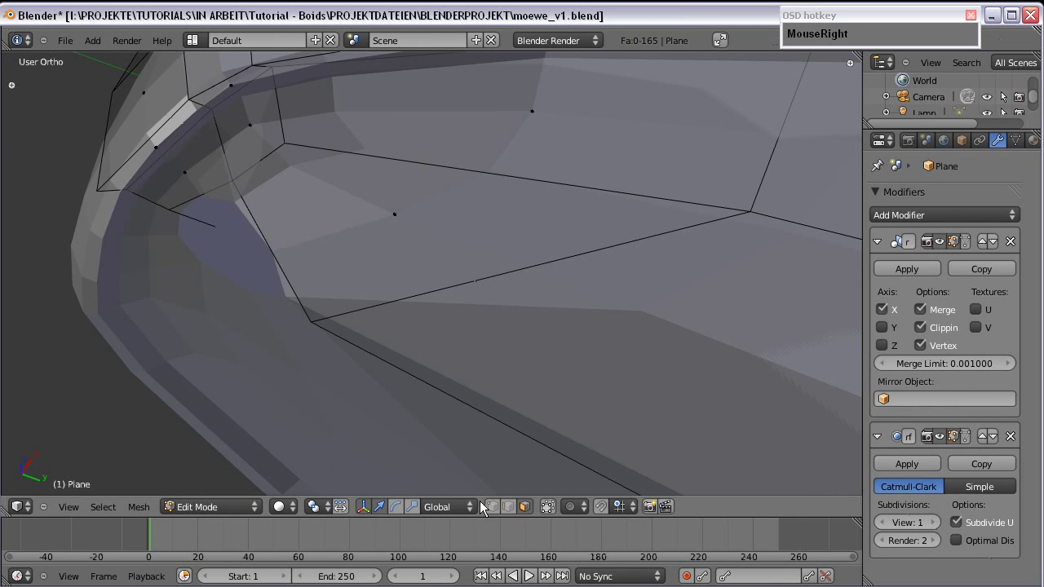
# Step: Return to vertex selection and try again to fill the remaining gap at the lower beak's front
pyautogui.click(491, 506)
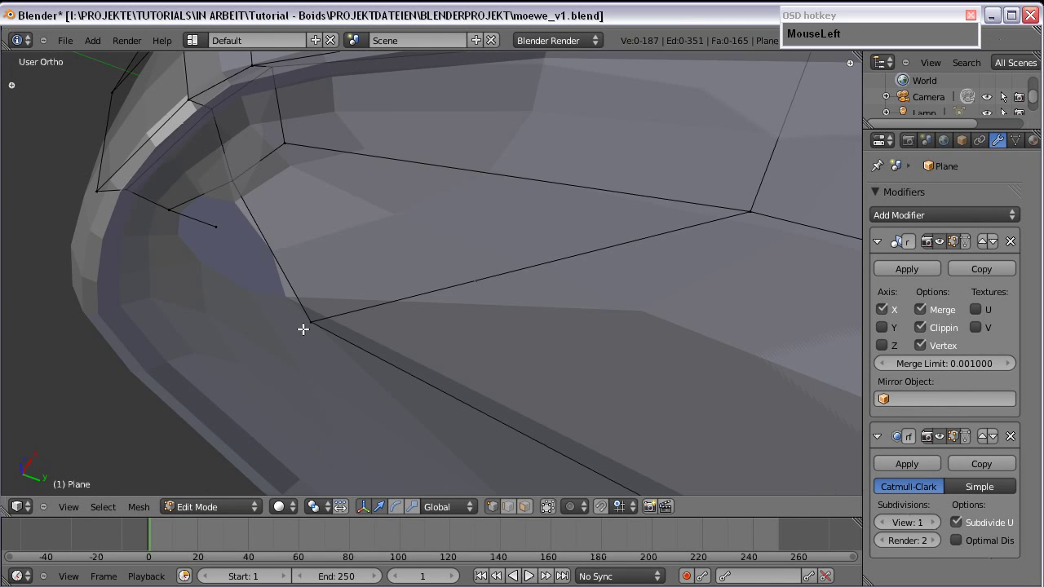
pyautogui.rightClick(303, 329)
pyautogui.keyDown('shift'); pyautogui.rightClick(232, 181); pyautogui.keyUp('shift')
pyautogui.press('f')
pyautogui.press('f')
pyautogui.press('f')
pyautogui.press('f')
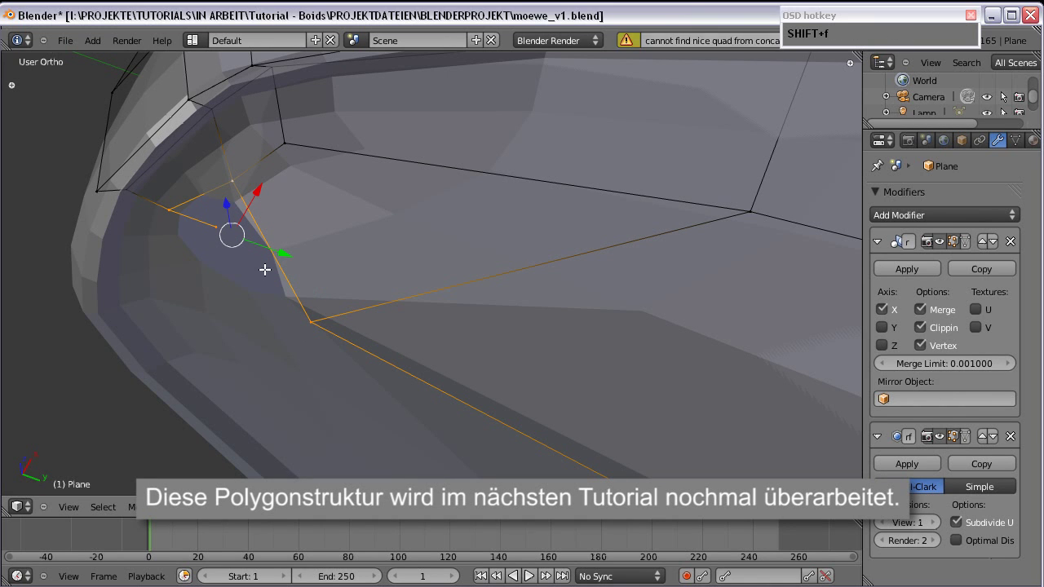
# Step: Raise the lower beak's front underside vertex along the Z axis in the right side view
pyautogui.rightClick(218, 211)
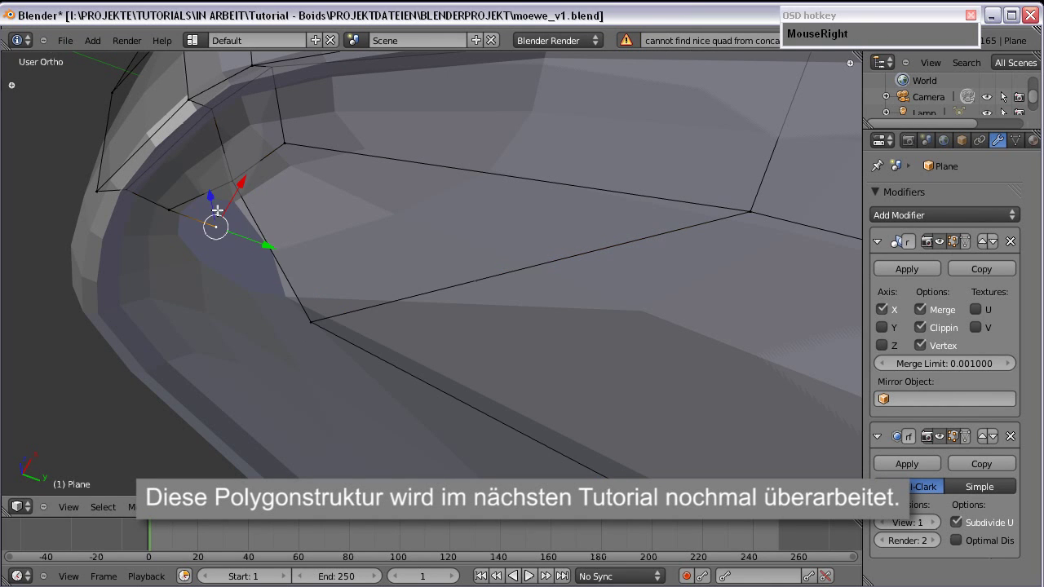
pyautogui.press('KP_3')
pyautogui.rightClick(285, 470)
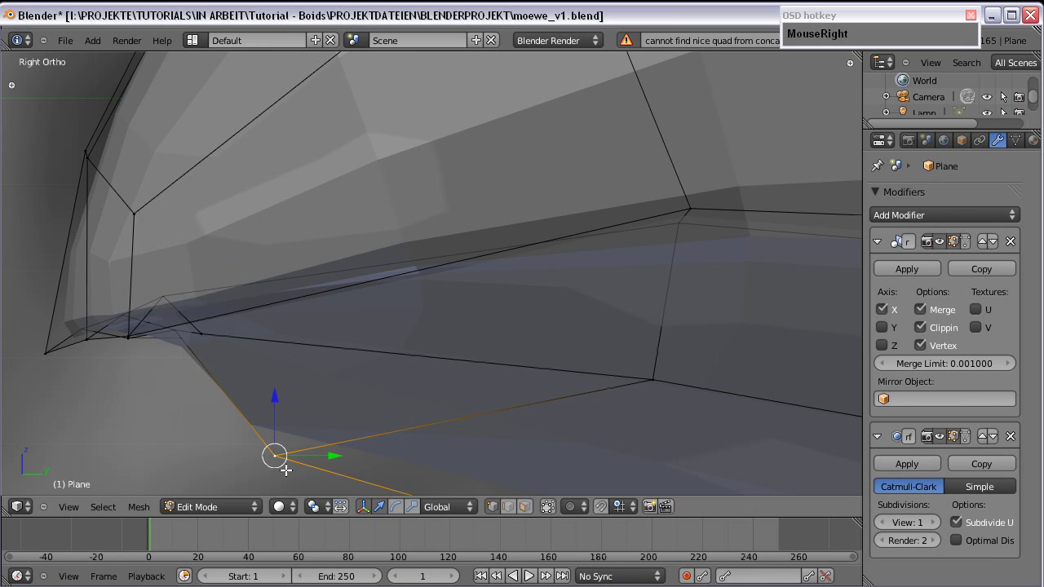
pyautogui.moveTo(275, 421); pyautogui.dragTo(275, 343)
# Step: Fill the remaining gap between the extruded edge and the raised underside vertex of the lower beak with a face
pyautogui.rightClick(174, 341)
pyautogui.moveTo(182, 333); pyautogui.dragTo(348, 342, button='middle')
pyautogui.rightClick(346, 336)
pyautogui.keyDown('shift'); pyautogui.rightClick(345, 205); pyautogui.keyUp('shift')
pyautogui.press('f')
# Step: Examine the closed lower beak from several angles, both in Object Mode and in Edit Mode
pyautogui.moveTo(324, 250); pyautogui.dragTo(439, 269, button='middle')
pyautogui.scroll(-1, 433, 350)
pyautogui.rightClick(356, 238)
pyautogui.scroll(3, 399, 280)
pyautogui.rightClick(372, 279)
pyautogui.scroll(-4, 409, 296)
pyautogui.press('a')
pyautogui.scroll(2, 610, 317)
pyautogui.scroll(1, 609, 316)
pyautogui.press('Tab')
pyautogui.scroll(-6, 439, 269)
pyautogui.scroll(9, 439, 270)
pyautogui.press('Tab')
# Step: Adjust the innermost vertex of the new lower beak face along the X axis
pyautogui.rightClick(222, 301)
pyautogui.moveTo(236, 278); pyautogui.dragTo(237, 269)
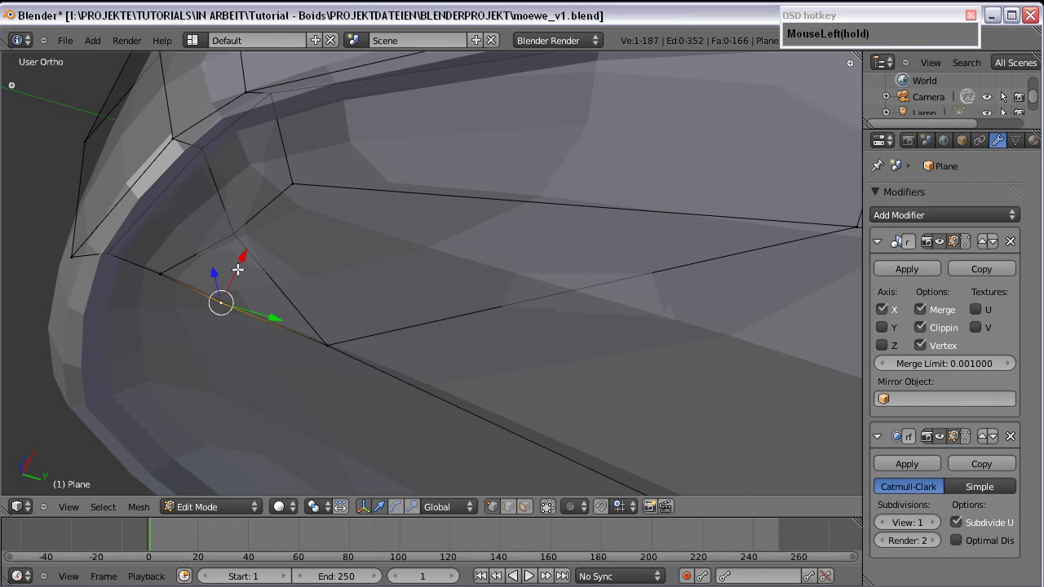
pyautogui.press('KP_3')
pyautogui.press('KP_Decimal')
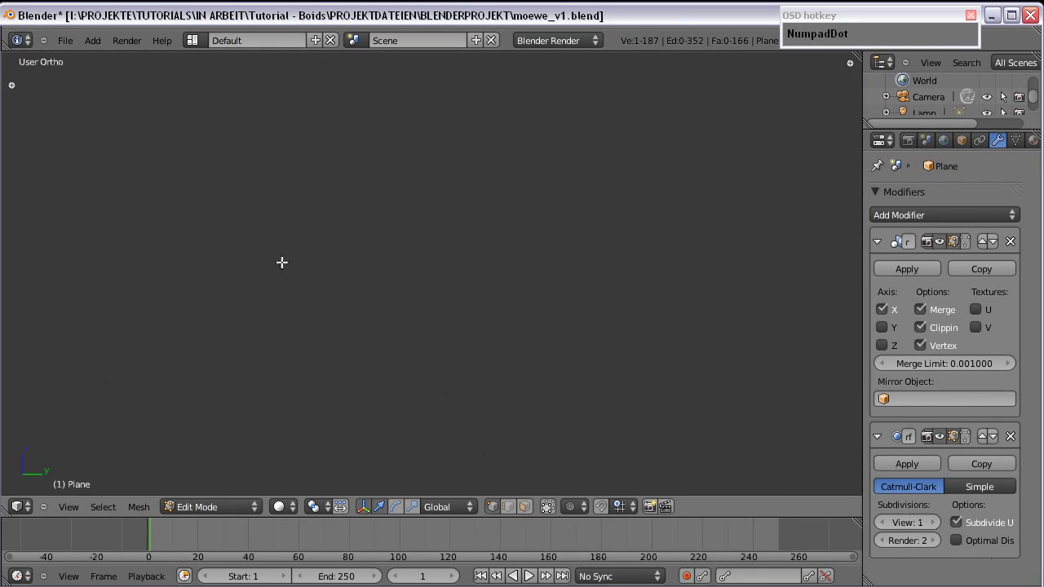
# Step: Examine the head and body in the right side view against the reference sketch
pyautogui.scroll(-9, 457, 266)
pyautogui.rightClick(606, 203)
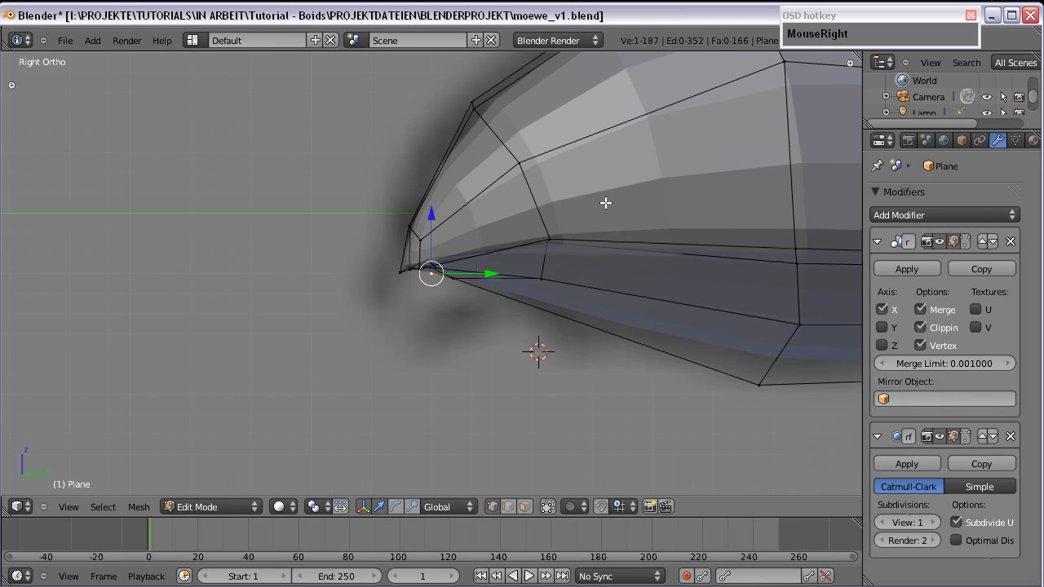
pyautogui.scroll(-6, 585, 226)
pyautogui.rightClick(551, 200)
pyautogui.moveTo(551, 200); pyautogui.dragTo(361, 362, button='middle')
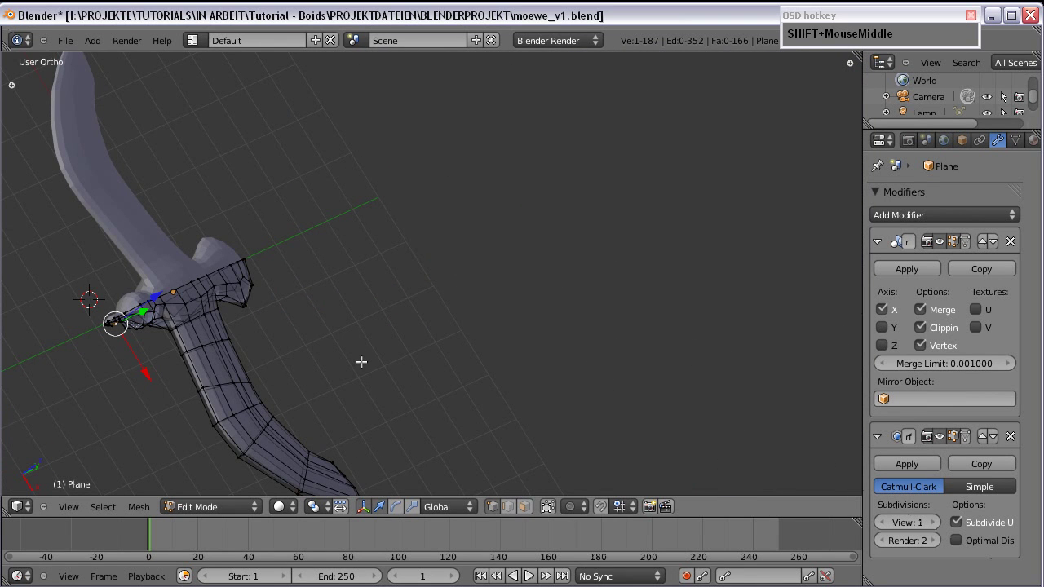
pyautogui.press('KP_Decimal')
pyautogui.scroll(-6, 424, 285)
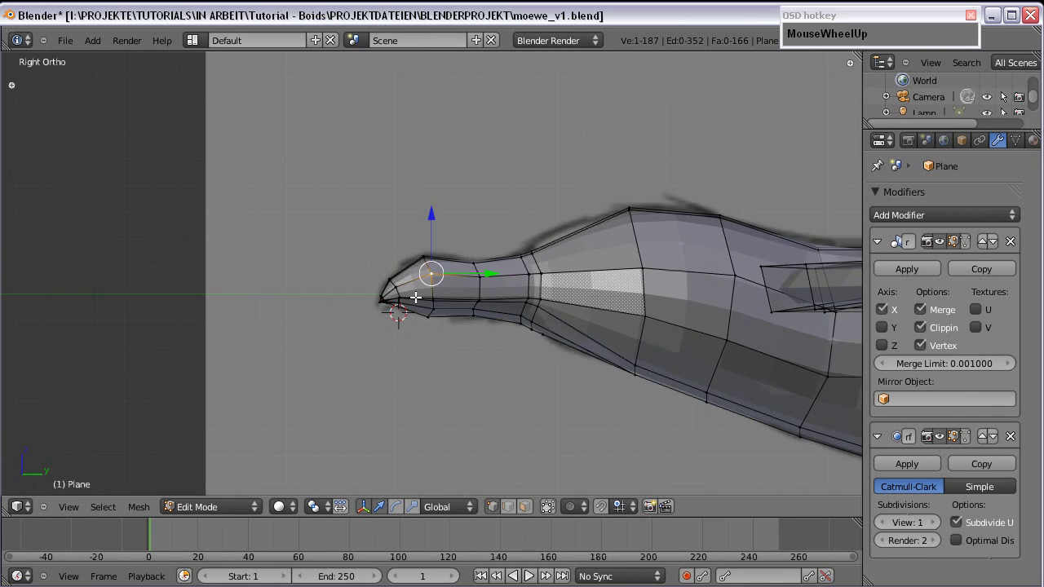
pyautogui.scroll(-2, 445, 282)
pyautogui.keyDown('shift'); pyautogui.moveTo(445, 282); pyautogui.dragTo(301, 115, button='middle'); pyautogui.keyUp('shift')
pyautogui.scroll(-1, 509, 182)
# Step: Leave Edit Mode and apply smooth shading to the bird
pyautogui.press('Tab')
pyautogui.scroll(-2, 510, 193)
pyautogui.scroll(-8, 510, 186)
pyautogui.scroll(-3, 428, 192)
pyautogui.moveTo(427, 192); pyautogui.dragTo(447, 304, button='middle')
pyautogui.scroll(3, 620, 290)
pyautogui.scroll(-3, 620, 297)
pyautogui.press('t')
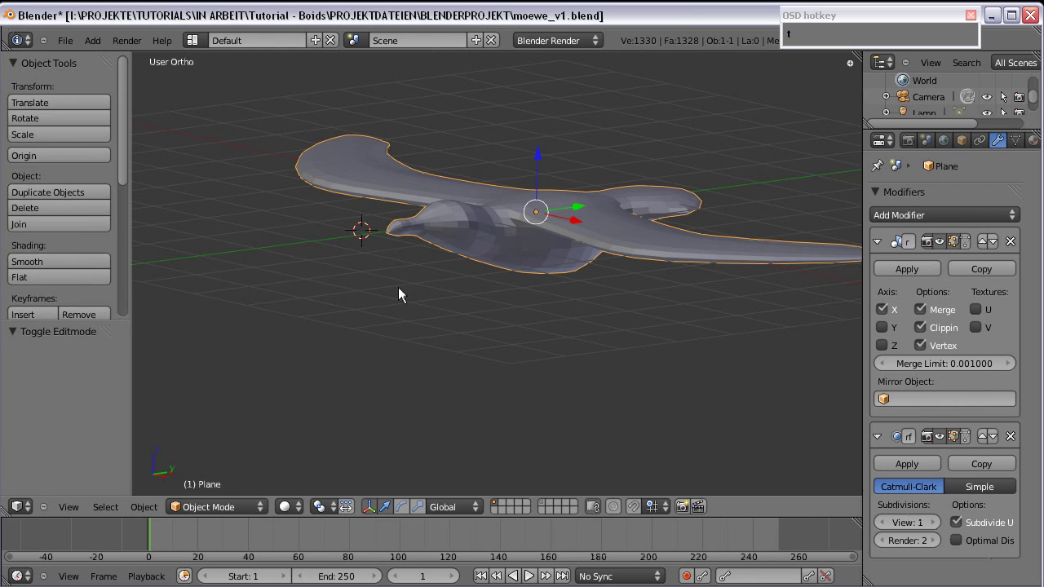
pyautogui.scroll(-6, 63, 253)
pyautogui.scroll(3, 49, 164)
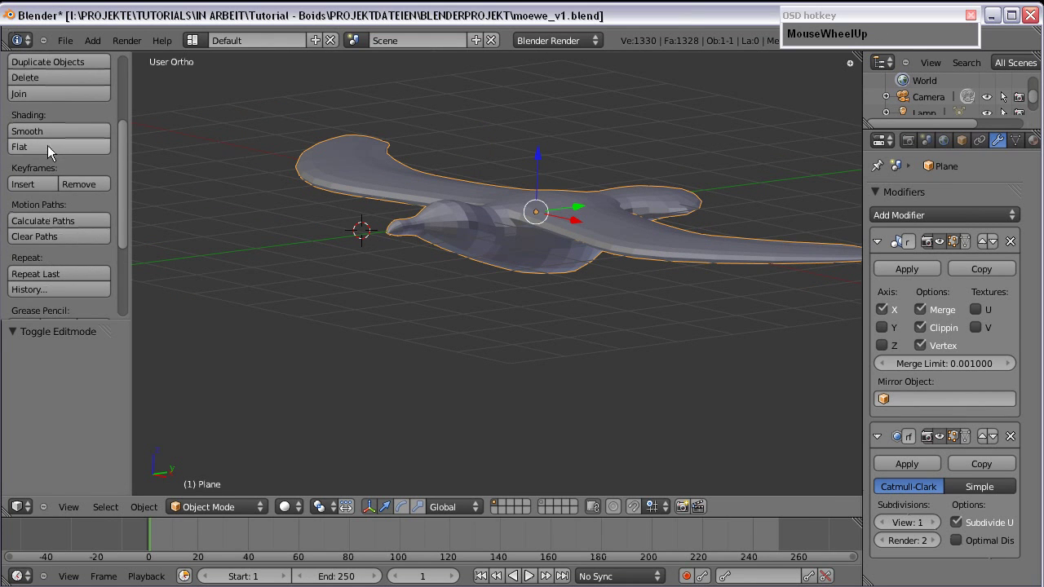
pyautogui.click(46, 130)
# Step: Select the small belly face where the leg attaches in Edit Mode, and disable the Mirror modifier's clipping
pyautogui.moveTo(244, 261)
pyautogui.mouseDown(button='middle')
pyautogui.moveTo(300, 311)
pyautogui.moveTo(353, 395)
pyautogui.moveTo(464, 288)
pyautogui.moveTo(364, 248)
pyautogui.moveTo(401, 182)
pyautogui.mouseUp(button='middle')
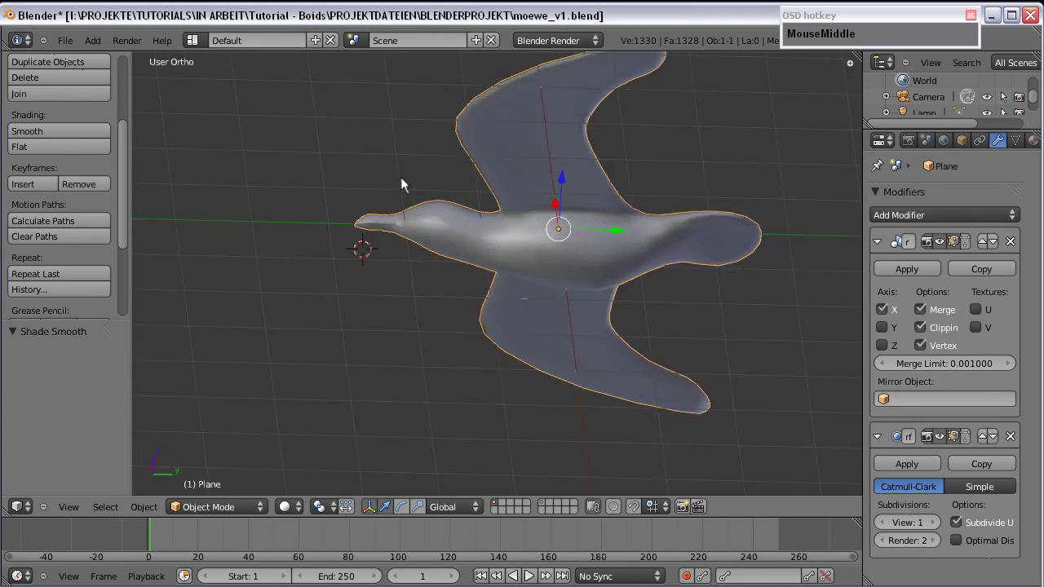
pyautogui.press('KP_3')
pyautogui.scroll(5, 525, 266)
pyautogui.press('Tab')
pyautogui.scroll(3, 457, 238)
pyautogui.moveTo(457, 238); pyautogui.dragTo(541, 275, button='middle')
pyautogui.click(525, 507)
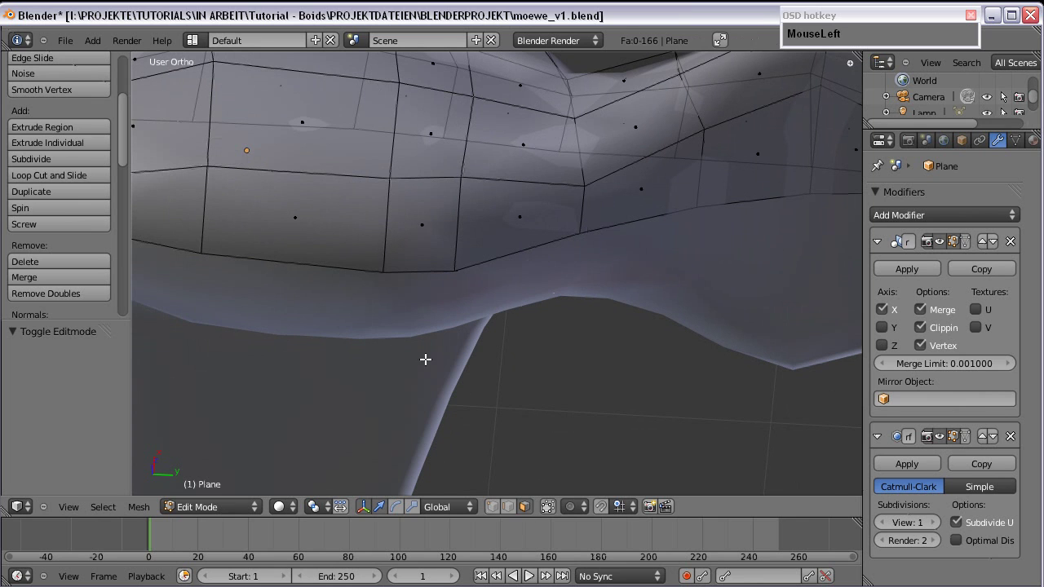
pyautogui.rightClick(404, 237)
pyautogui.moveTo(404, 236); pyautogui.dragTo(618, 348, button='middle')
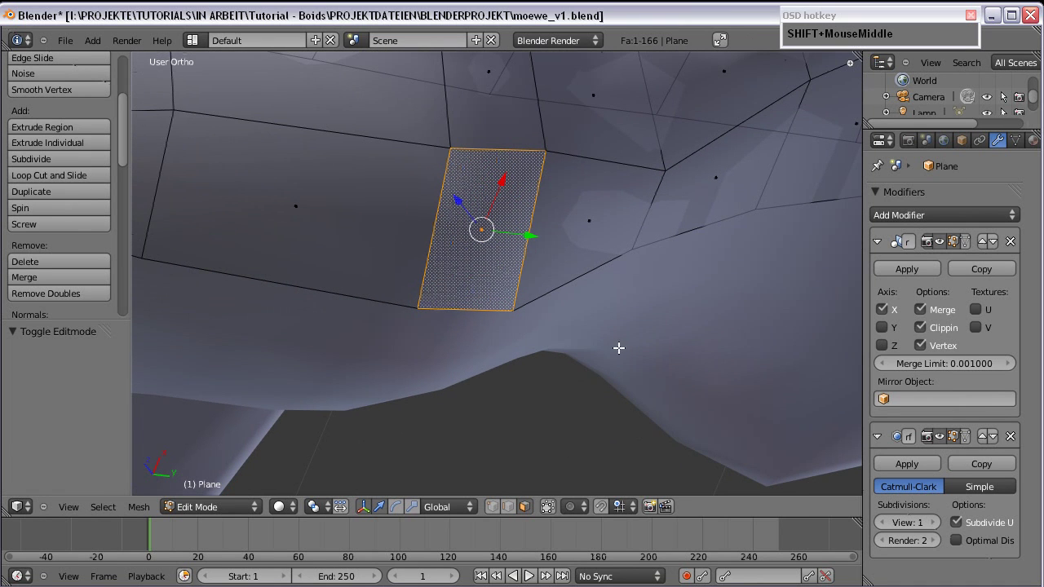
pyautogui.click(922, 328)
# Step: Extrude the selected belly face in place and scale it to 0.584 to form the leg's base
pyautogui.scroll(-2, 580, 262)
pyautogui.moveTo(480, 289)
pyautogui.mouseDown(button='middle')
pyautogui.moveTo(503, 261)
pyautogui.moveTo(496, 245)
pyautogui.moveTo(492, 299)
pyautogui.mouseUp(button='middle')
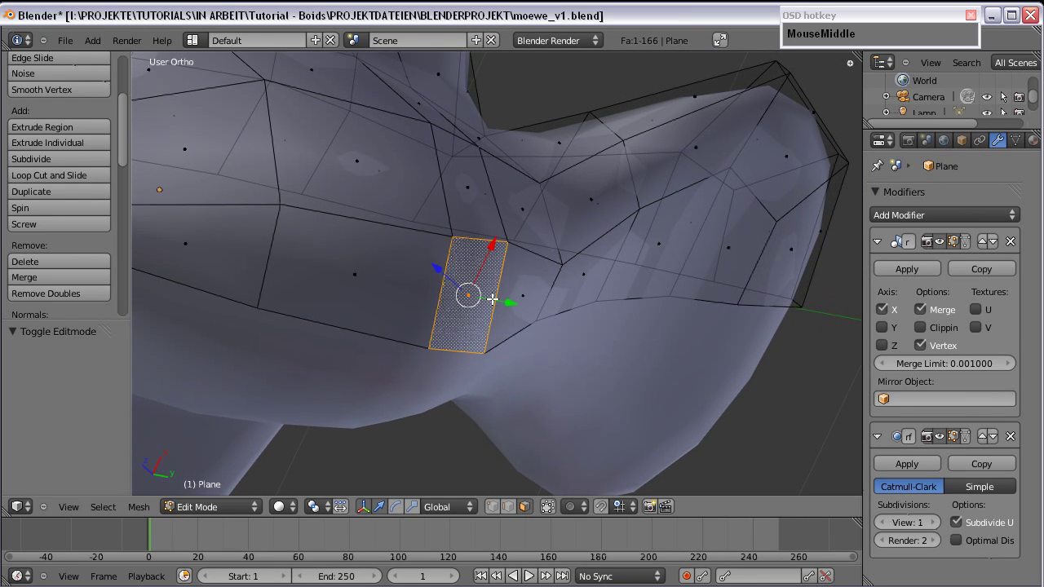
pyautogui.press('e')
pyautogui.rightClick(494, 297)
pyautogui.press('s')
pyautogui.click(536, 328)
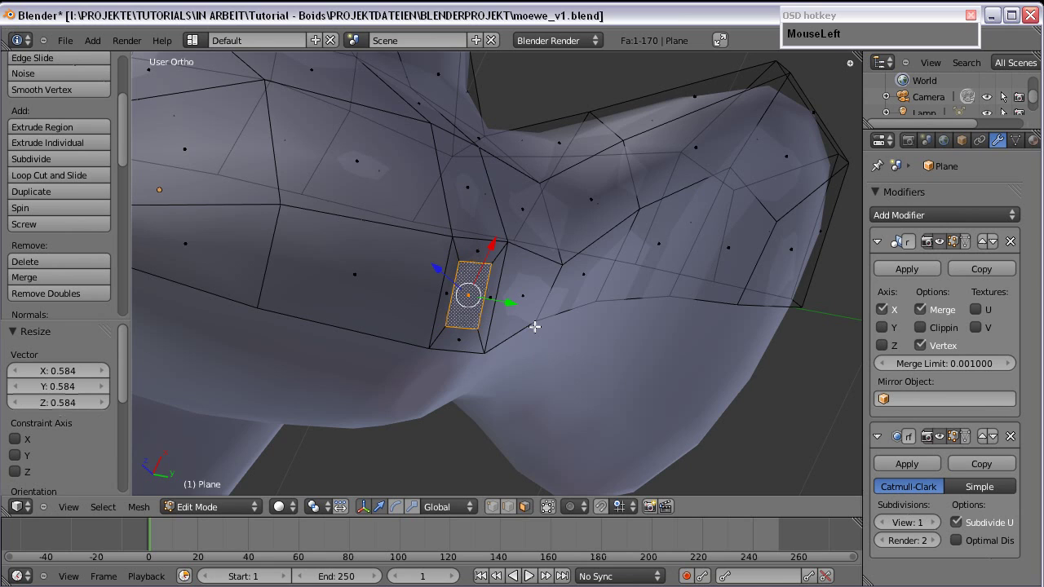
# Step: Rotate the leg's base face and move it slightly down toward the sketched leg in the right side view
pyautogui.press('KP_3')
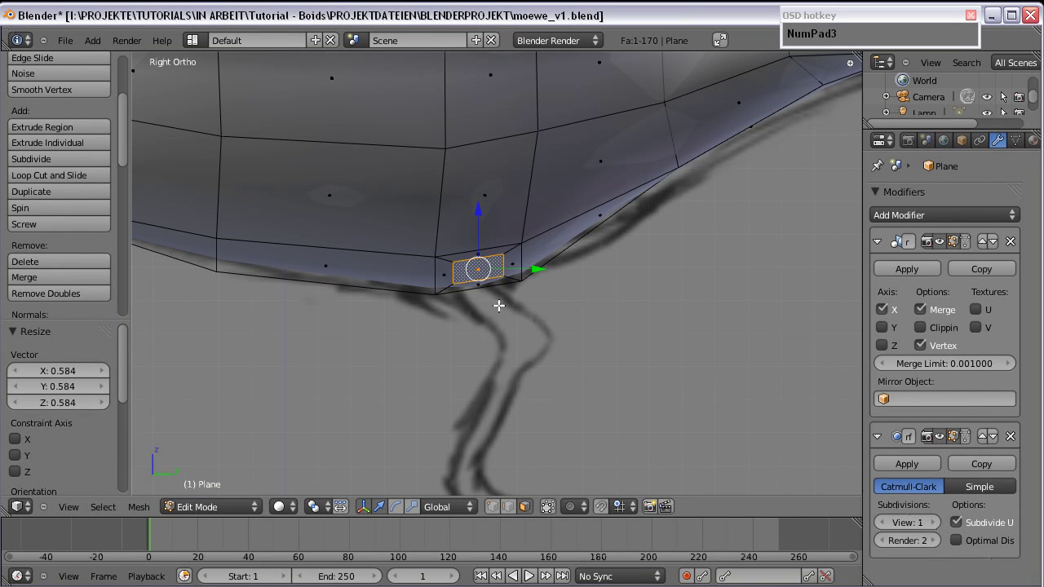
pyautogui.press('r')
pyautogui.click(513, 303)
pyautogui.press('g')
pyautogui.click(517, 310)
pyautogui.press('e')
pyautogui.click(554, 344)
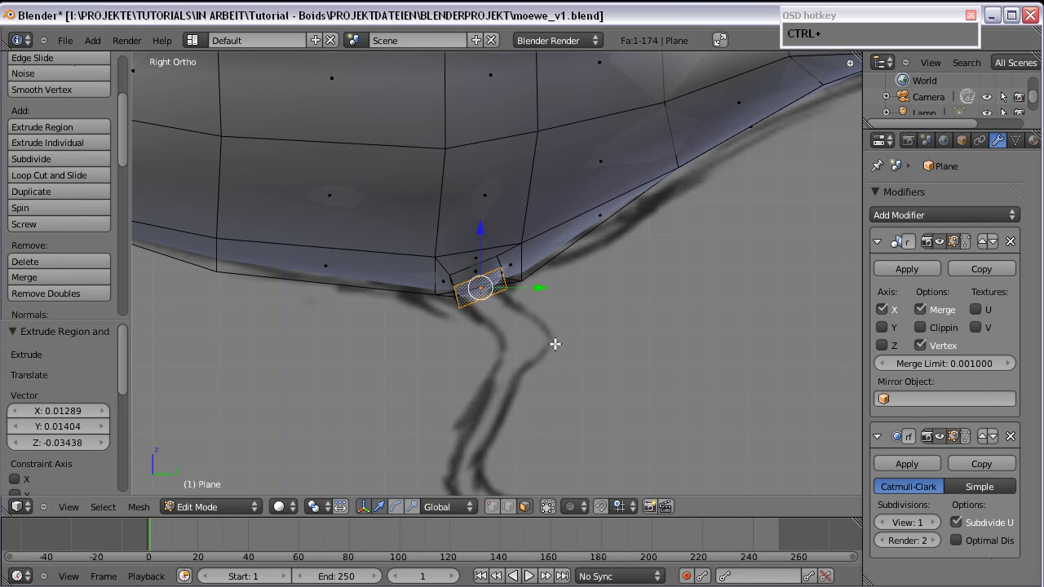
pyautogui.hotkey('ctrl', 'z')
# Step: Move the leg's base face closer to the sketched leg and rotate it by about -13.771°
pyautogui.press('g')
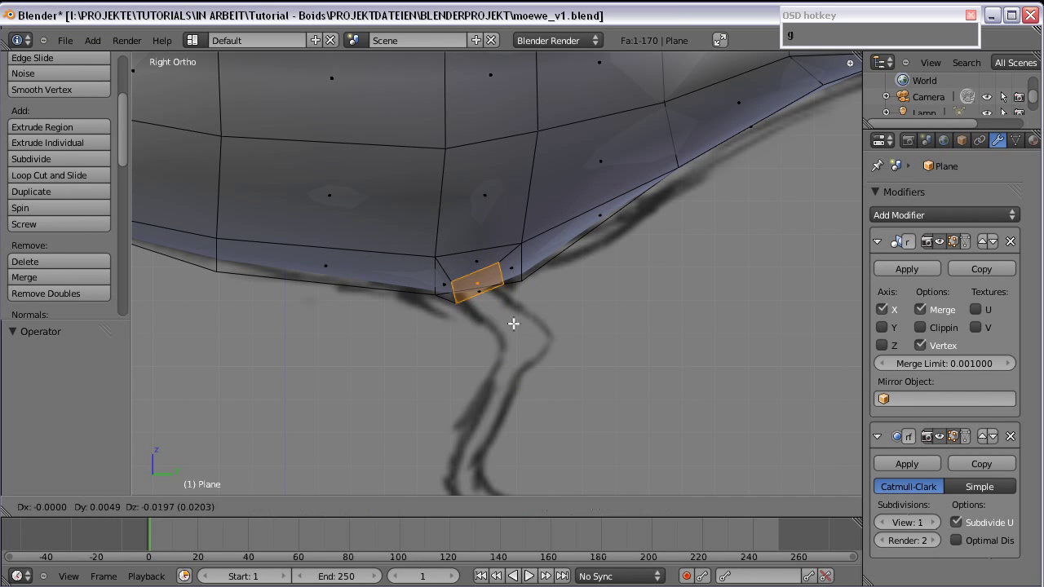
pyautogui.click(514, 324)
pyautogui.press('r')
pyautogui.click(563, 341)
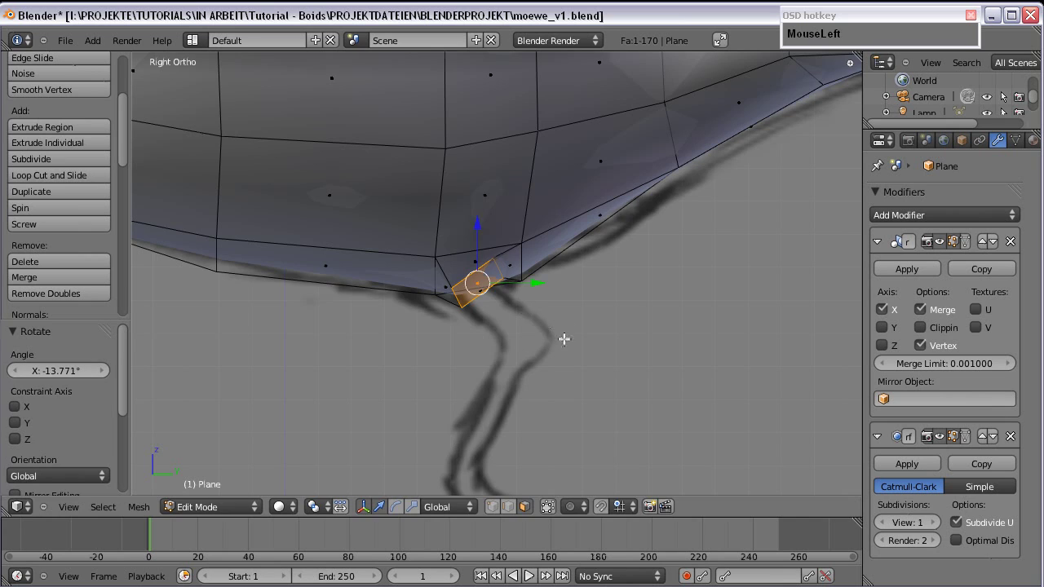
# Step: Scale the leg's base face to about 0.971
pyautogui.scroll(-4, 564, 343)
pyautogui.scroll(4, 554, 334)
pyautogui.keyDown('shift'); pyautogui.moveTo(552, 329); pyautogui.dragTo(483, 269, button='middle'); pyautogui.keyUp('shift')
pyautogui.scroll(2, 476, 277)
pyautogui.press('s')
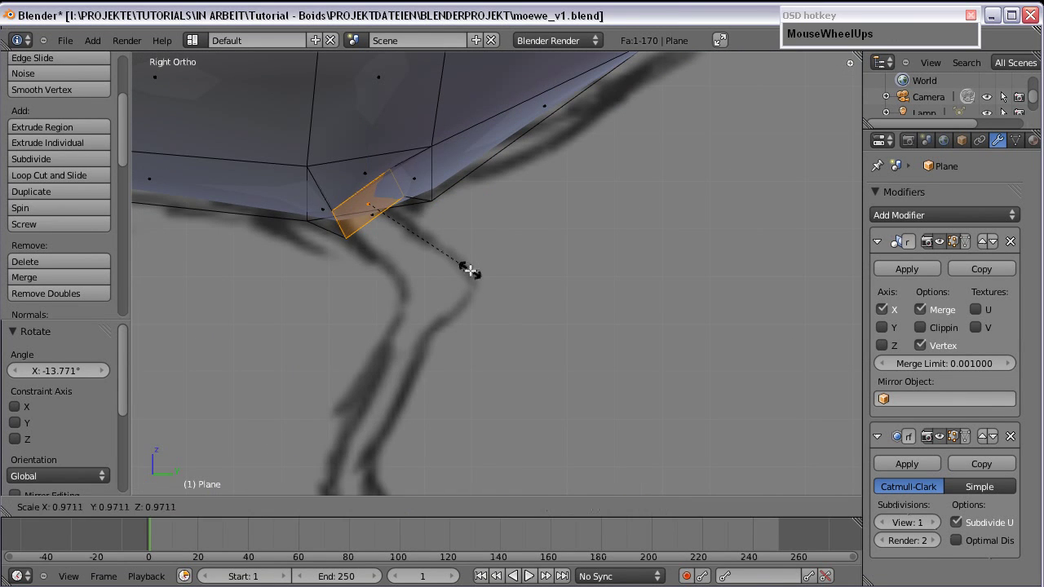
pyautogui.click(471, 271)
# Step: Extrude the base face down along the sketched thigh and scale the new end face to about 0.698
pyautogui.press('e')
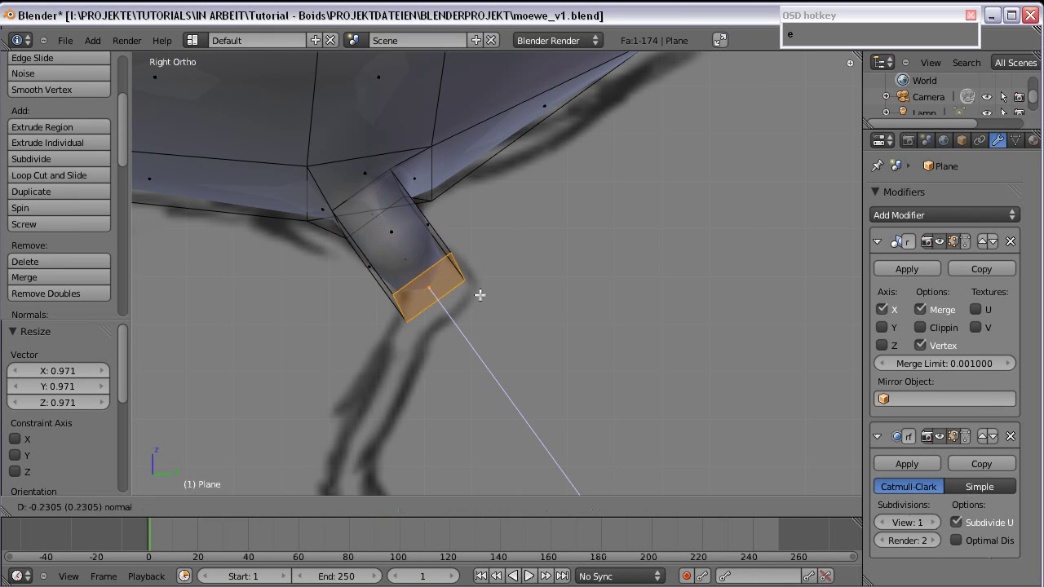
pyautogui.click(523, 325)
pyautogui.press('s')
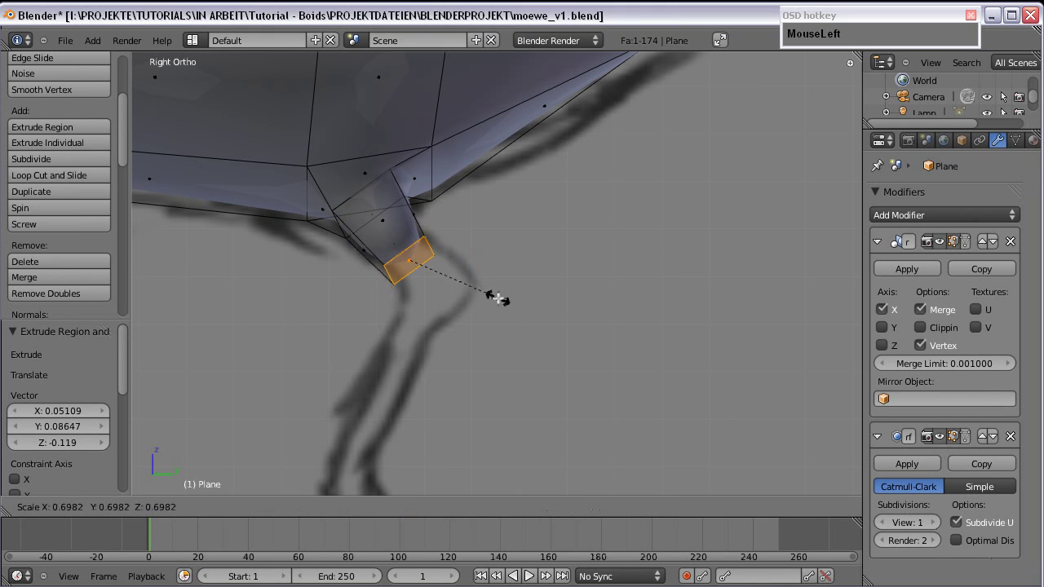
pyautogui.click(498, 298)
# Step: Move the leg's end face about 0.007 along X and 0.027 along Z in the front view
pyautogui.press('KP_1')
pyautogui.scroll(-2, 494, 293)
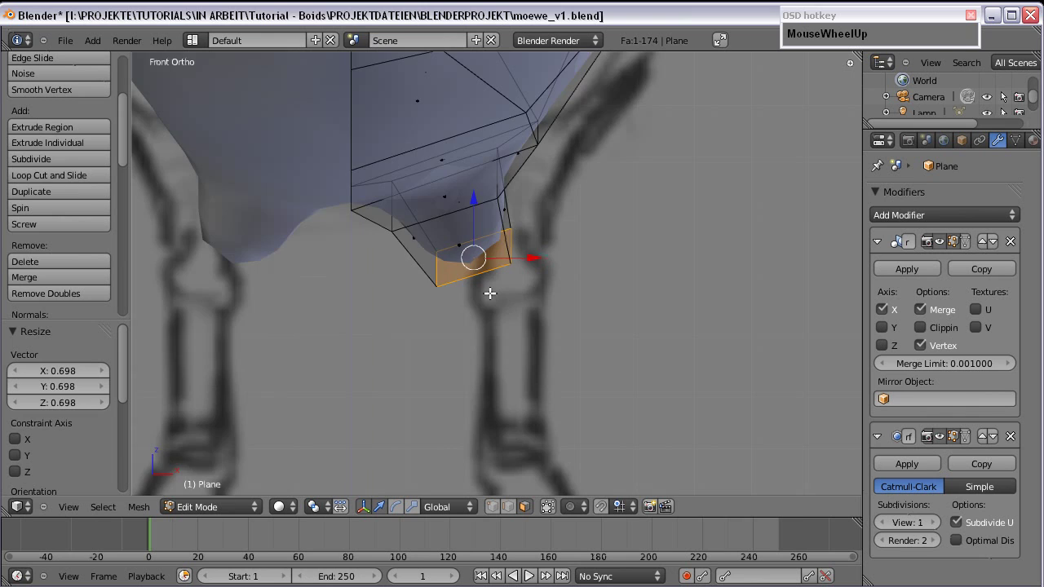
pyautogui.scroll(3, 492, 290)
pyautogui.press('f')
pyautogui.press('g')
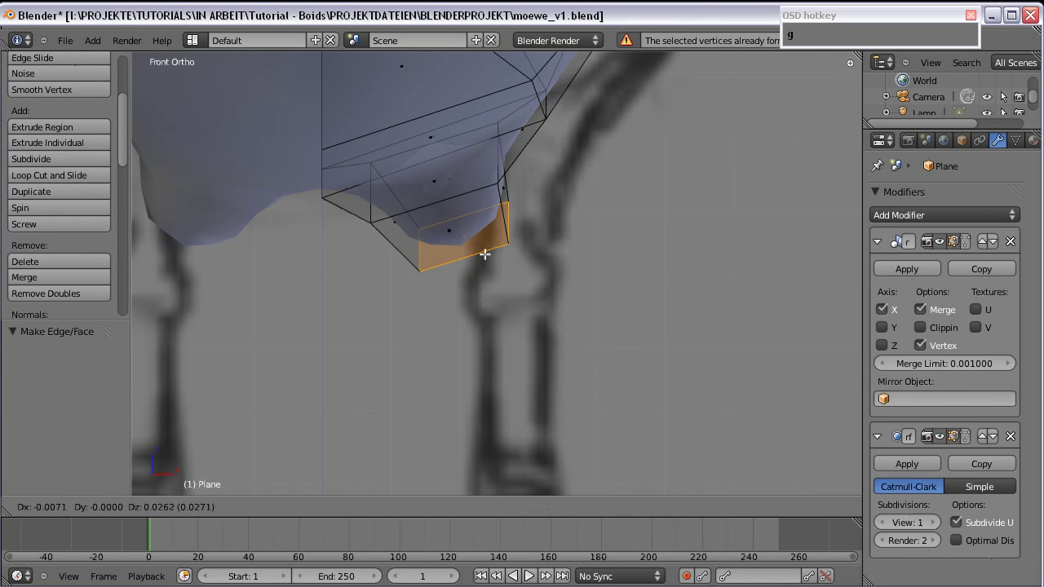
pyautogui.click(489, 253)
# Step: Switch to vertex selection and move the two rear vertices of the leg's base outward and down
pyautogui.scroll(2, 497, 254)
pyautogui.scroll(1, 497, 254)
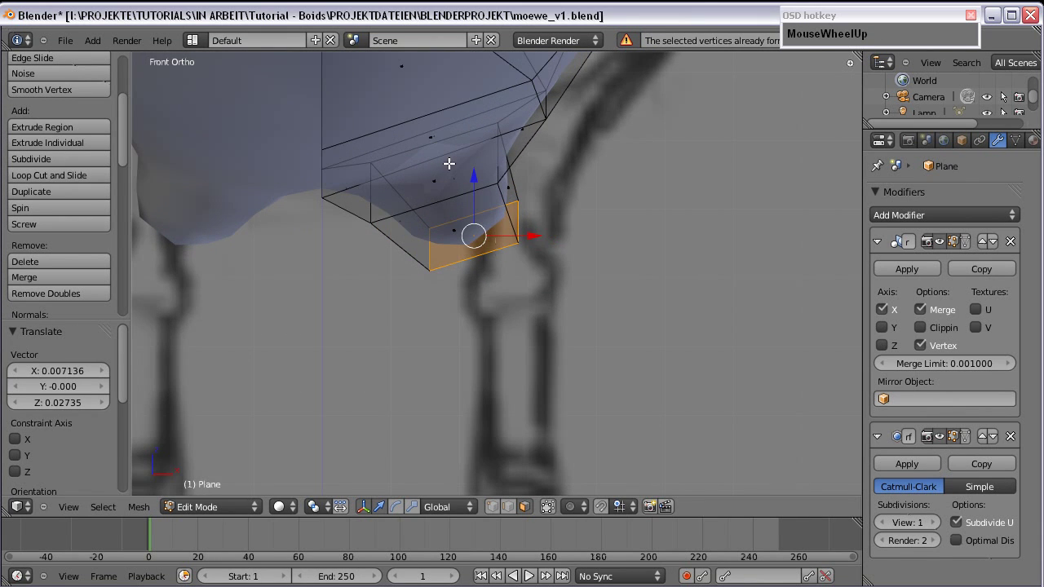
pyautogui.click(492, 507)
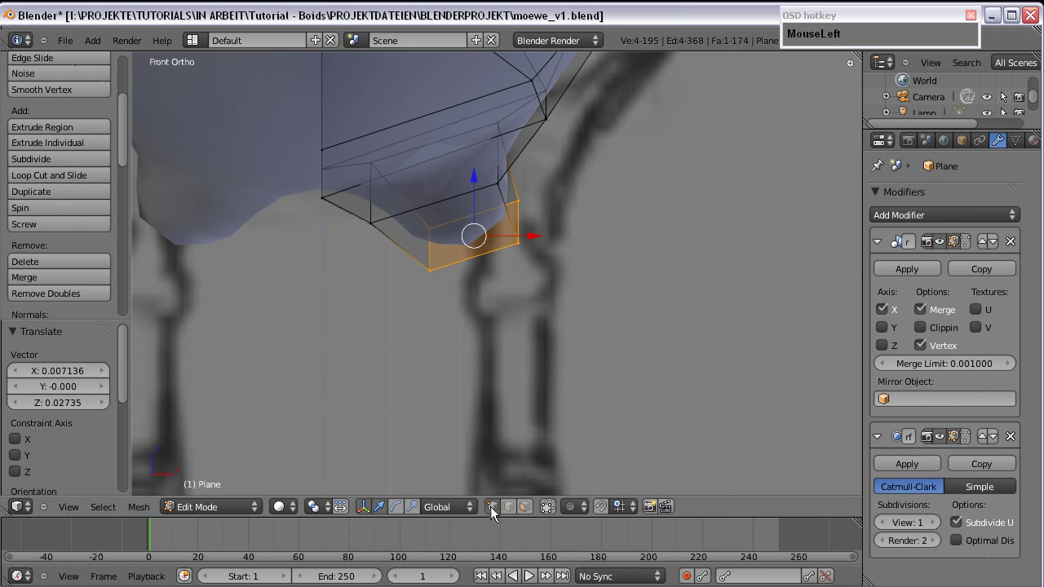
pyautogui.rightClick(499, 123)
pyautogui.press('g')
pyautogui.click(512, 141)
pyautogui.rightClick(373, 166)
pyautogui.press('g')
pyautogui.click(395, 184)
# Step: Move the two front vertices of the leg's base outward to align the thigh with the front sketch
pyautogui.rightClick(501, 182)
pyautogui.press('g')
pyautogui.click(523, 185)
pyautogui.rightClick(371, 223)
pyautogui.press('g')
pyautogui.click(374, 215)
# Step: Scale down the leg's end face in the side view and move it about -0.042 along Y and 0.036 along Z
pyautogui.press('KP_3')
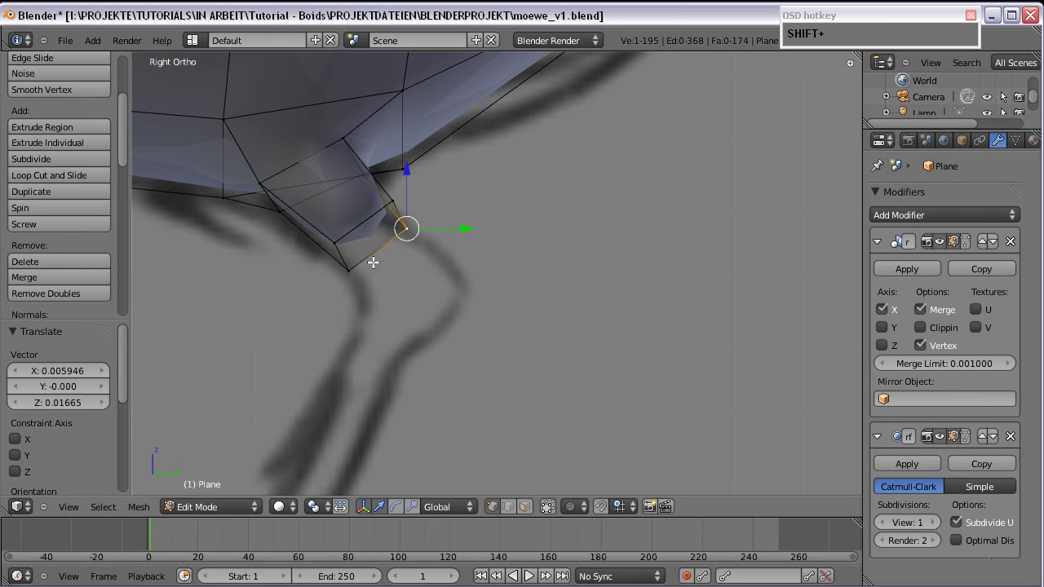
pyautogui.keyDown('shift'); pyautogui.rightClick(380, 213); pyautogui.keyUp('shift')
pyautogui.press('s')
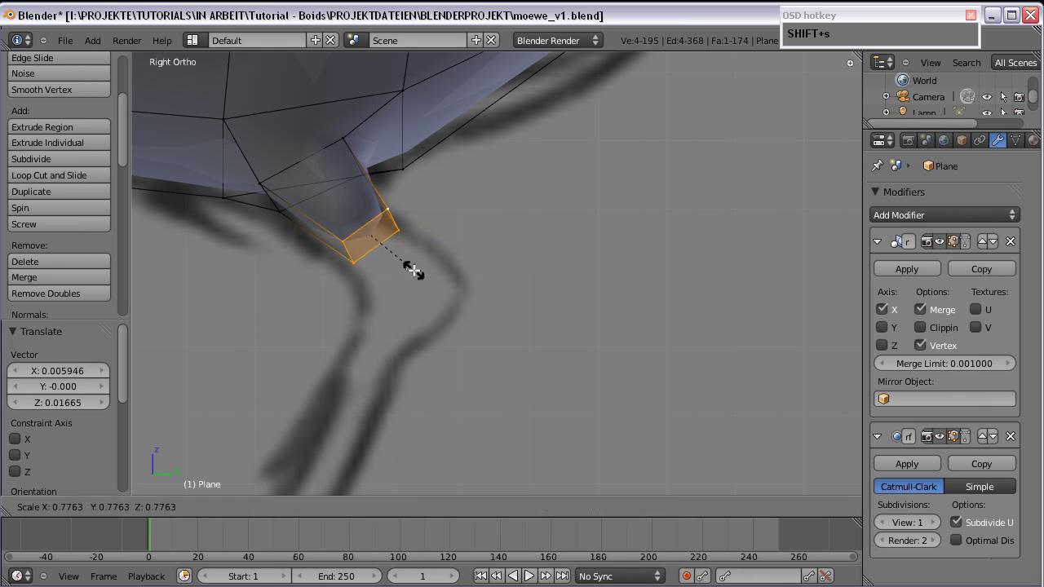
pyautogui.click(413, 268)
pyautogui.press('g')
pyautogui.click(385, 248)
# Step: Extrude the end face along the thigh toward the knee and shift the inner vertices about 0.021 along X and 0.016 along Z
pyautogui.press('e')
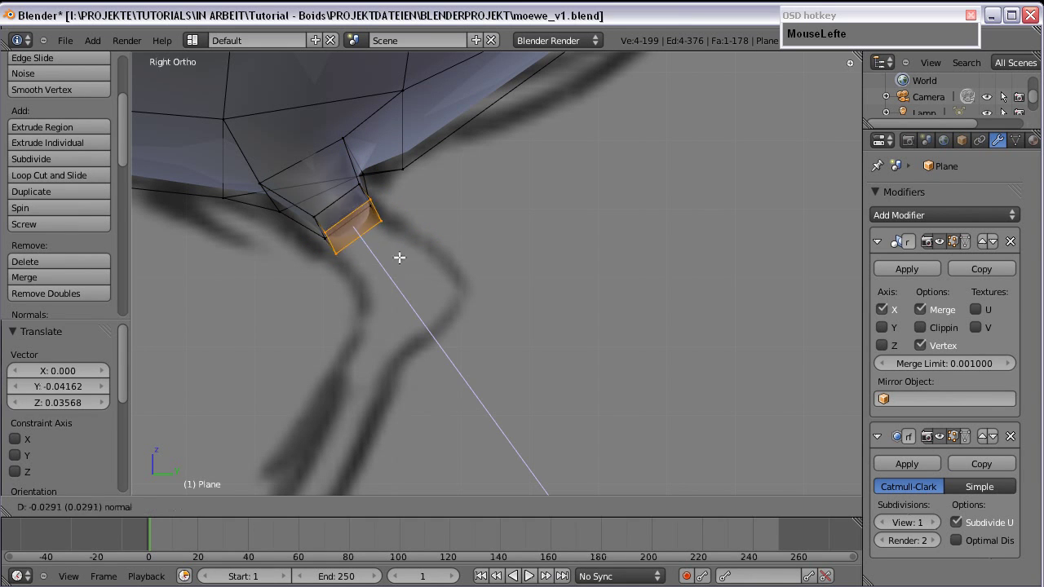
pyautogui.click(469, 304)
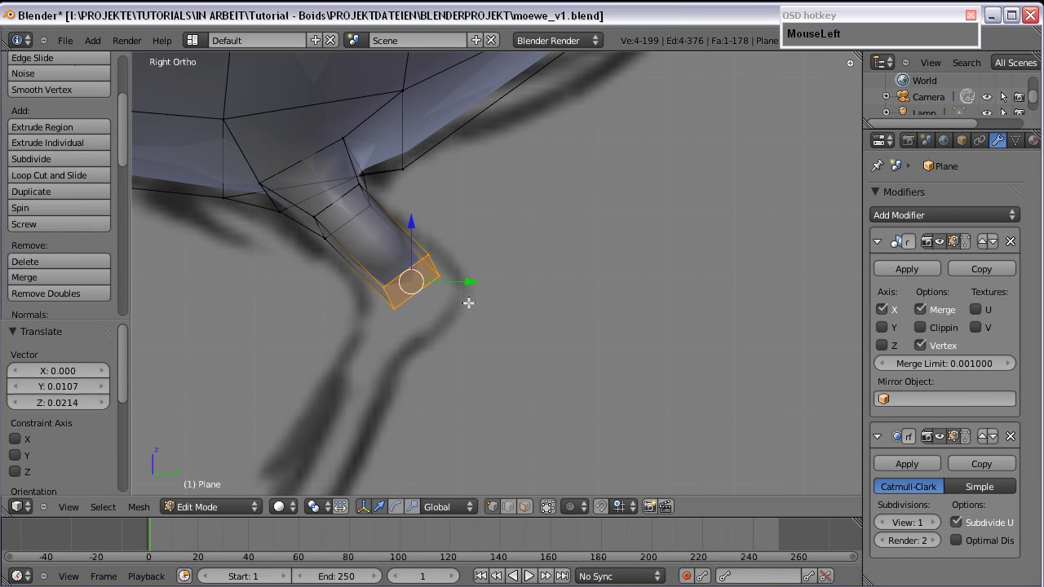
pyautogui.press('KP_1')
pyautogui.scroll(1, 515, 294)
pyautogui.rightClick(427, 231)
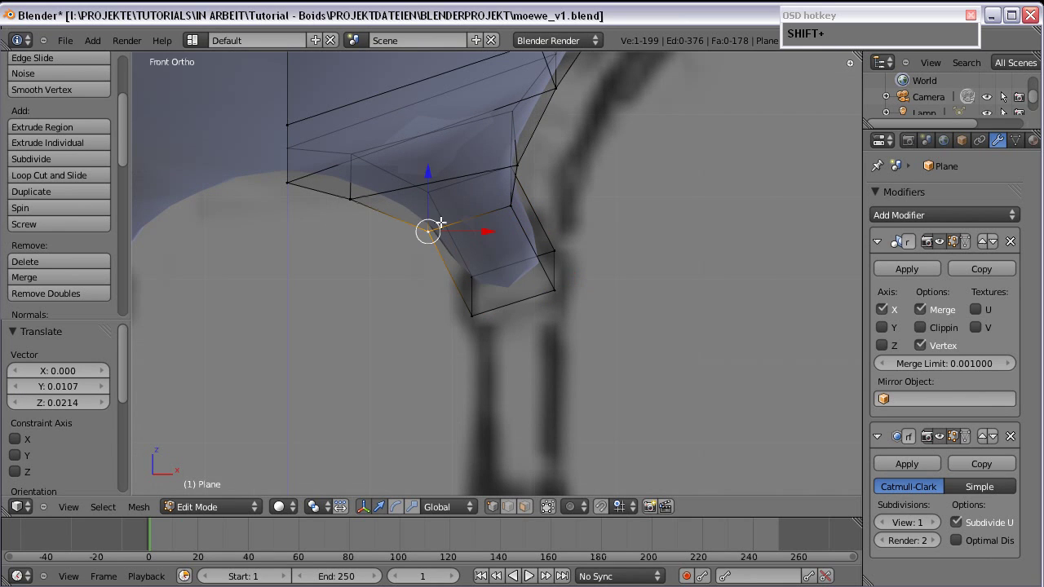
pyautogui.keyDown('shift'); pyautogui.rightClick(471, 277); pyautogui.keyUp('shift')
pyautogui.press('g')
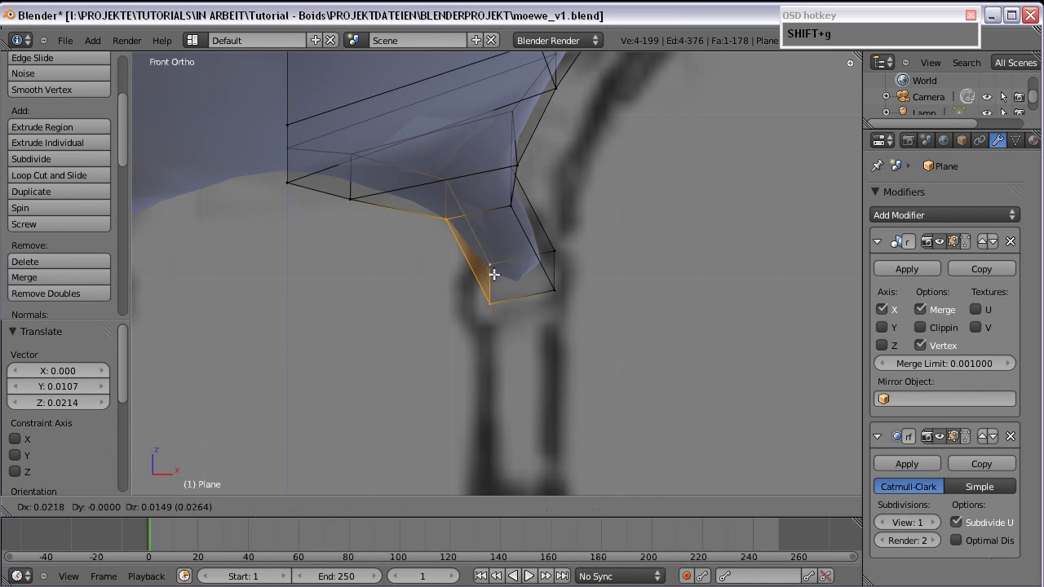
pyautogui.click(493, 275)
# Step: Move the four vertices of the leg's end face about -0.013 along X in the front view
pyautogui.keyDown('shift'); pyautogui.rightClick(485, 296); pyautogui.keyUp('shift')
pyautogui.rightClick(487, 267)
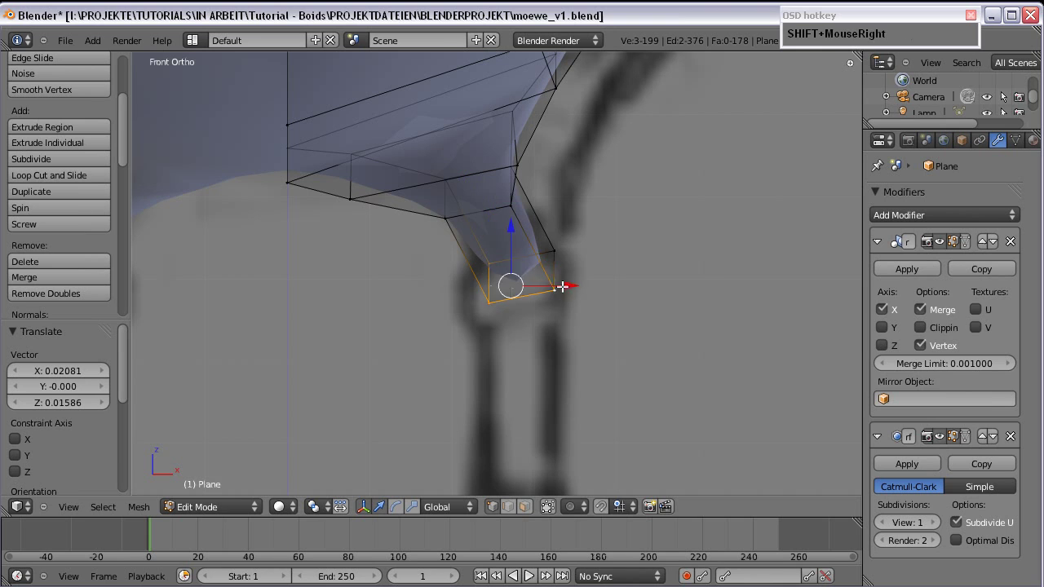
pyautogui.keyDown('shift'); pyautogui.rightClick(551, 246); pyautogui.keyUp('shift')
pyautogui.press('g')
pyautogui.click(564, 289)
# Step: Extrude the end face slightly into the knee, enlarge it and shift it about 0.004 along X and -0.012 along Z
pyautogui.press('e')
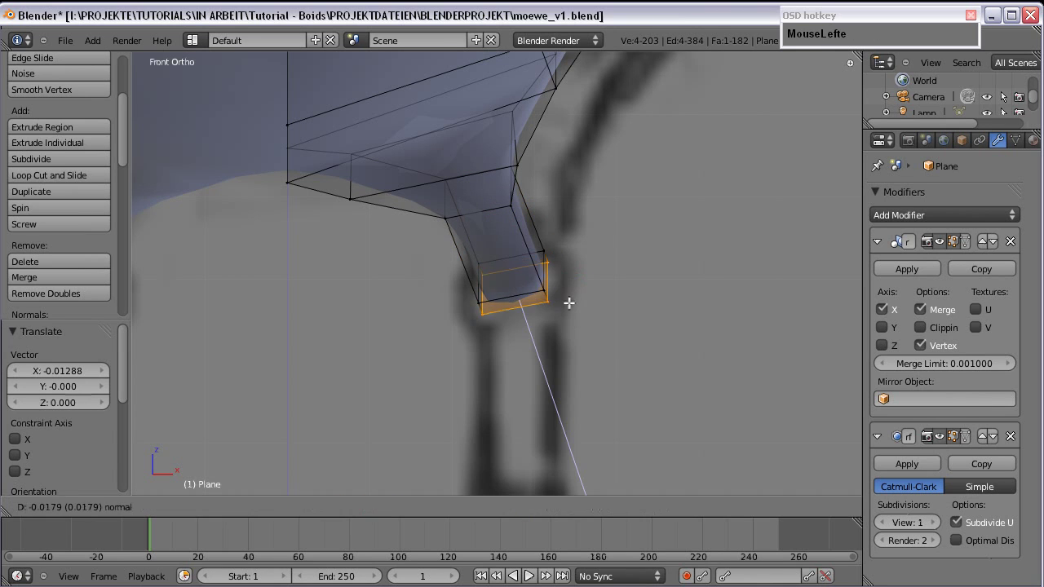
pyautogui.click(561, 298)
pyautogui.press('s')
pyautogui.click(574, 307)
pyautogui.press('g')
pyautogui.click(578, 317)
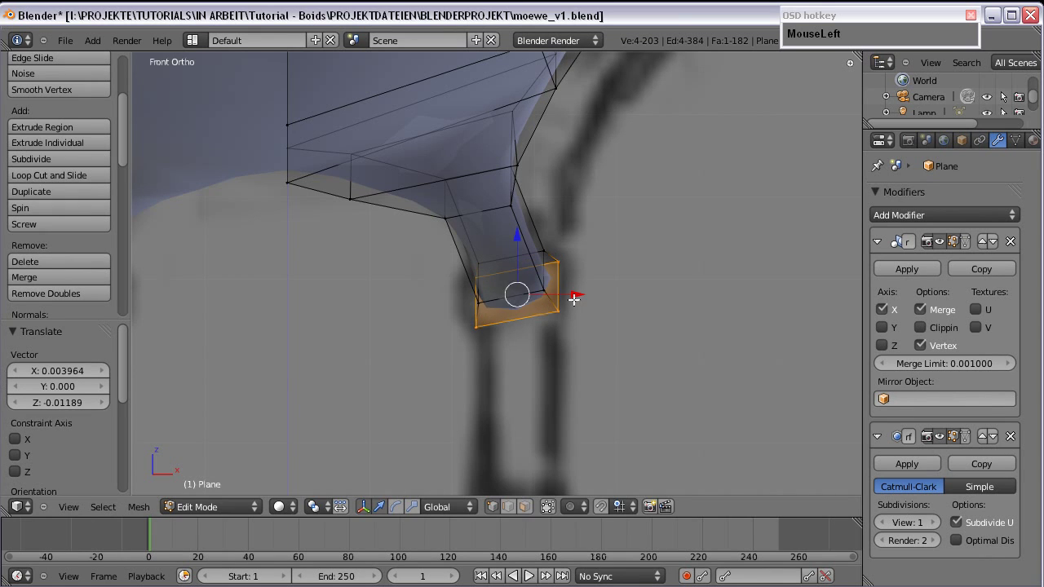
# Step: Move and rotate the knee's end face in the side view to follow the bend in the sketch
pyautogui.press('KP_3')
pyautogui.press('g')
pyautogui.press('r')
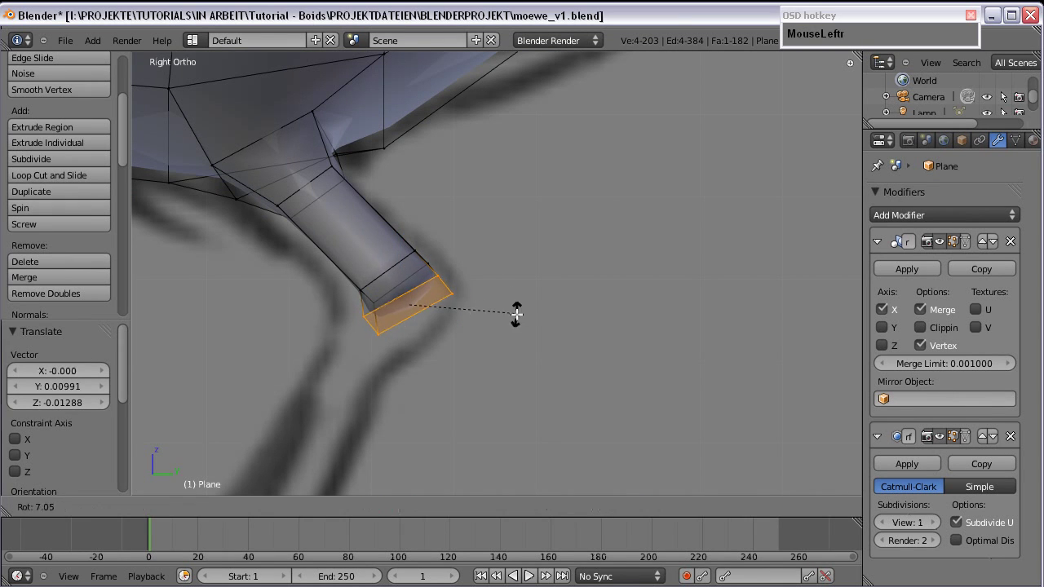
pyautogui.click(513, 324)
pyautogui.press('g')
pyautogui.click(507, 330)
pyautogui.scroll(-1, 510, 316)
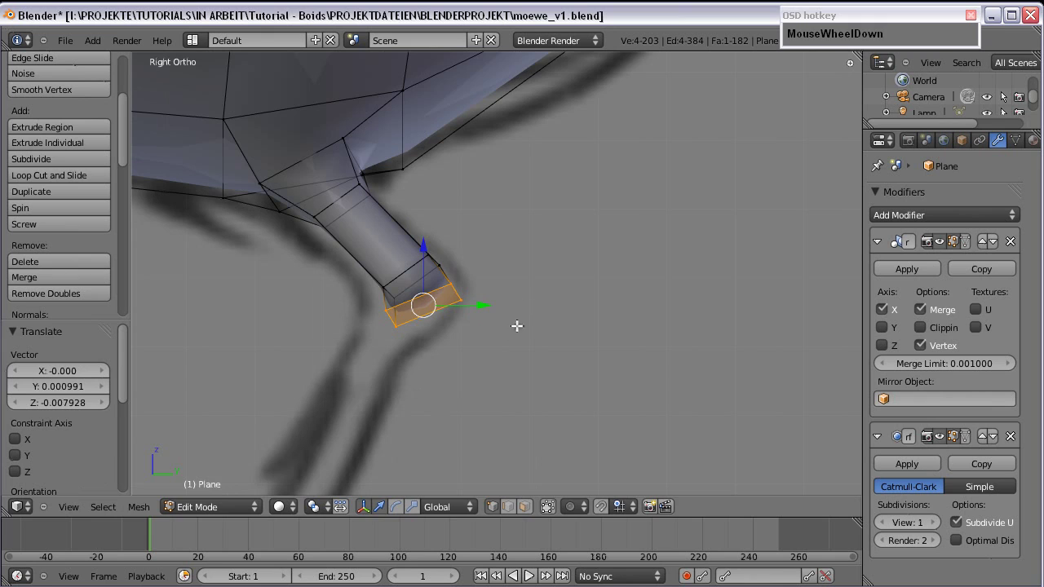
# Step: Extrude the knee's end face downward, then scale, rotate and position the new face to match the sketched knee bend
pyautogui.keyDown('shift'); pyautogui.moveTo(517, 326); pyautogui.dragTo(580, 299, button='middle'); pyautogui.keyUp('shift')
pyautogui.press('e')
pyautogui.click(590, 355)
pyautogui.press('s')
pyautogui.click(574, 337)
pyautogui.press('r')
pyautogui.click(613, 357)
pyautogui.press('g')
pyautogui.click(602, 356)
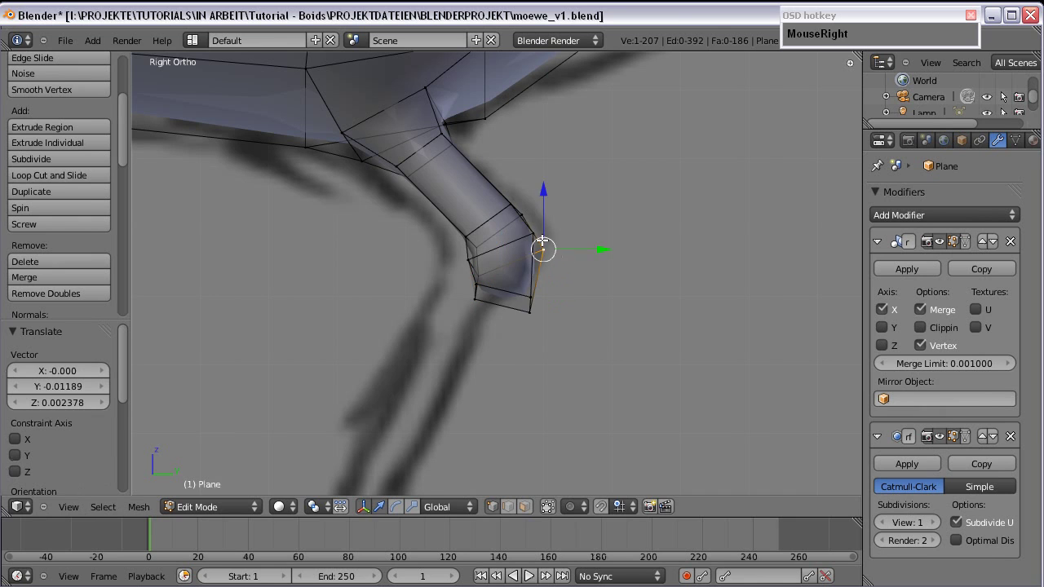
# Step: Move individual rear and front knee vertices in the side view to shape the joint along the sketch
pyautogui.rightClick(539, 239)
pyautogui.scroll(2, 539, 240)
pyautogui.press('g')
pyautogui.click(557, 239)
pyautogui.rightClick(567, 242)
pyautogui.press('g')
pyautogui.click(572, 238)
pyautogui.rightClick(473, 277)
pyautogui.press('g')
pyautogui.click(481, 304)
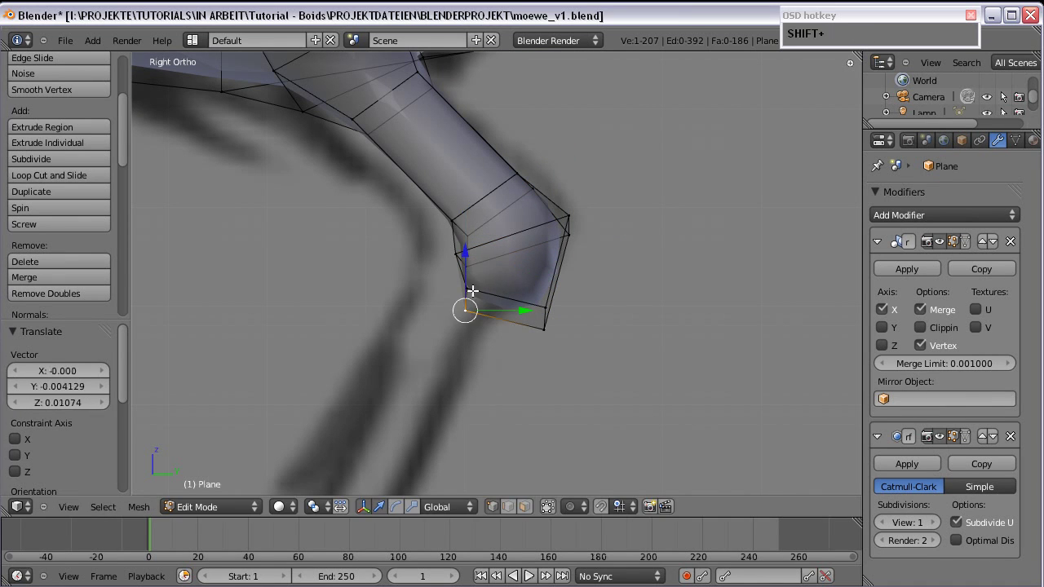
# Step: Extrude the leg's end face from below the knee down to the sketched ankle
pyautogui.scroll(-2, 555, 330)
pyautogui.keyDown('shift'); pyautogui.scroll(-3, 560, 340); pyautogui.keyUp('shift')
pyautogui.press('e')
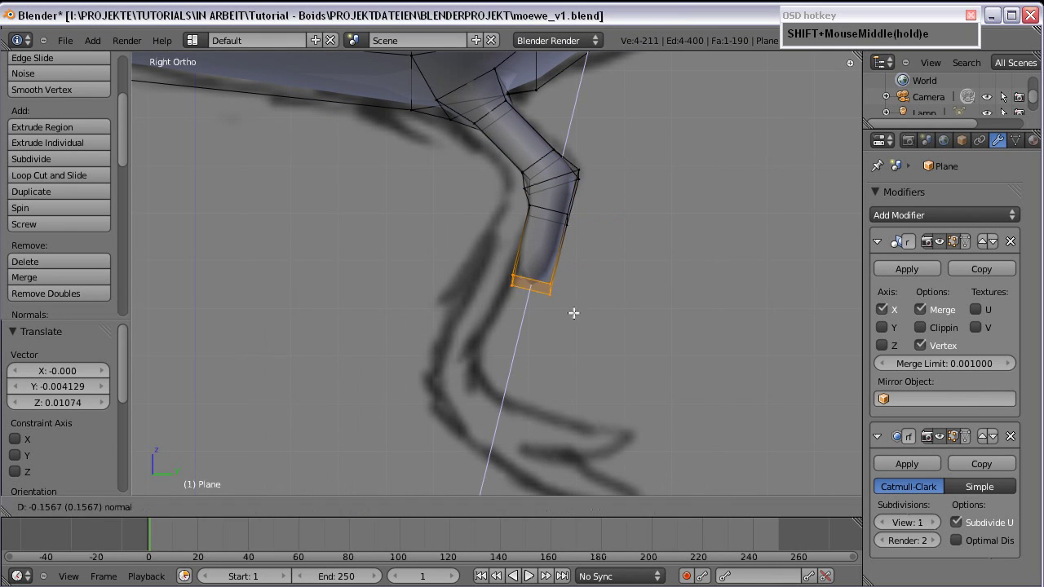
pyautogui.click(507, 414)
# Step: Reposition two opposite vertices of the loop just below the knee to narrow the top of the lower leg
pyautogui.moveTo(571, 289); pyautogui.dragTo(721, 282, button='middle')
pyautogui.scroll(2, 722, 283)
pyautogui.rightClick(553, 170)
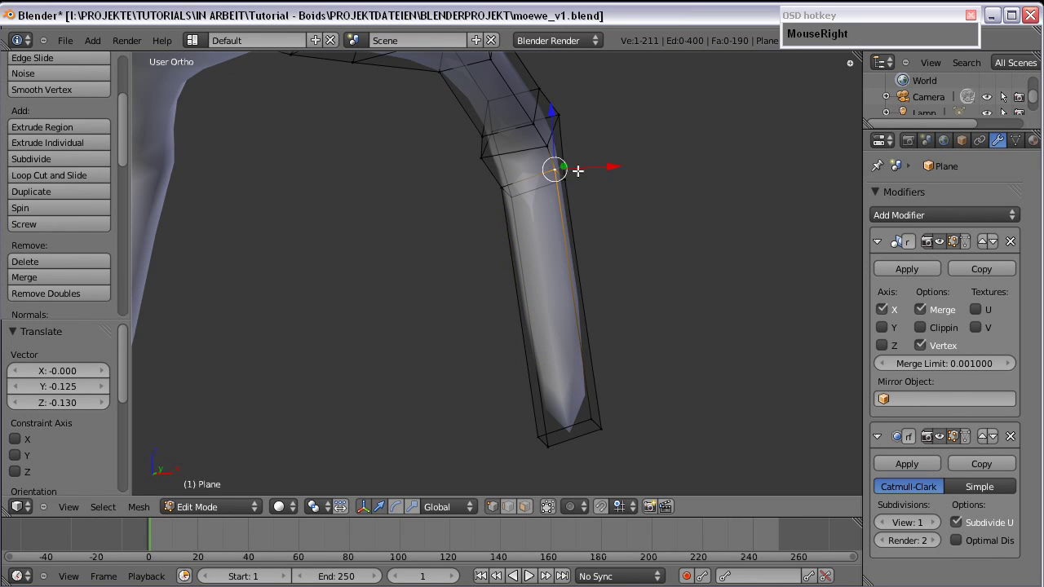
pyautogui.press('g')
pyautogui.click(568, 175)
pyautogui.rightClick(507, 179)
pyautogui.press('g')
pyautogui.click(521, 196)
# Step: Move another vertex of the loop below the knee from two viewing angles to even out the leg's cross-section
pyautogui.rightClick(578, 177)
pyautogui.scroll(1, 659, 188)
pyautogui.moveTo(658, 187); pyautogui.dragTo(564, 258, button='middle')
pyautogui.press('g')
pyautogui.click(422, 220)
pyautogui.moveTo(422, 219); pyautogui.dragTo(509, 203, button='middle')
pyautogui.press('g')
pyautogui.click(511, 243)
# Step: Select the ankle's end loop and scale it to about 0.866 in the front view
pyautogui.scroll(-4, 511, 244)
pyautogui.moveTo(511, 244); pyautogui.dragTo(571, 367, button='middle')
pyautogui.scroll(3, 572, 367)
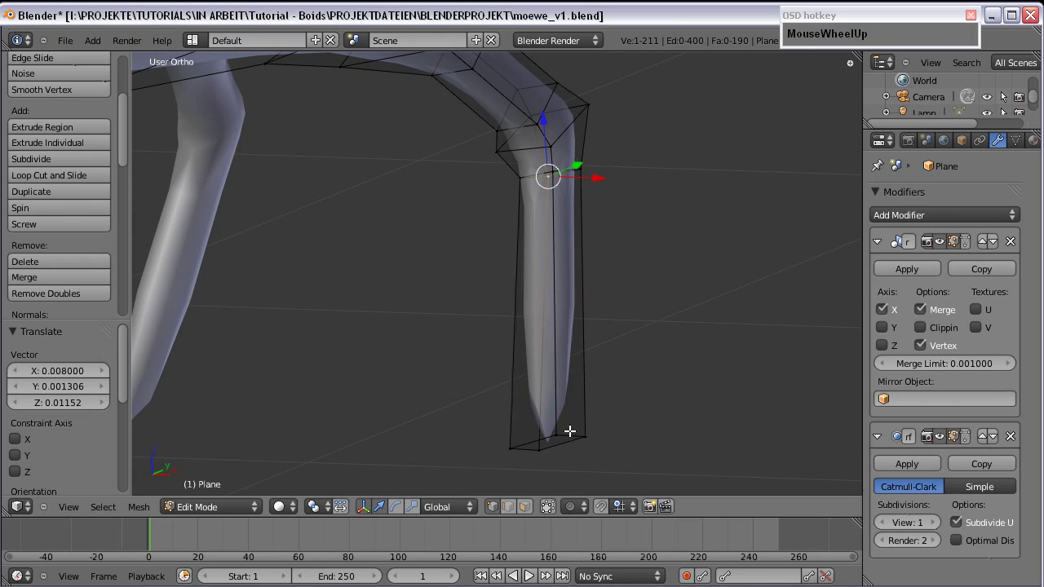
pyautogui.keyDown('alt'); pyautogui.rightClick(560, 433); pyautogui.keyUp('alt')
pyautogui.keyDown('shift'); pyautogui.moveTo(560, 433); pyautogui.dragTo(588, 318, button='middle'); pyautogui.keyUp('shift')
pyautogui.press('a')
pyautogui.click(524, 324)
pyautogui.keyDown('alt'); pyautogui.rightClick(568, 320); pyautogui.keyUp('alt')
pyautogui.press('KP_1')
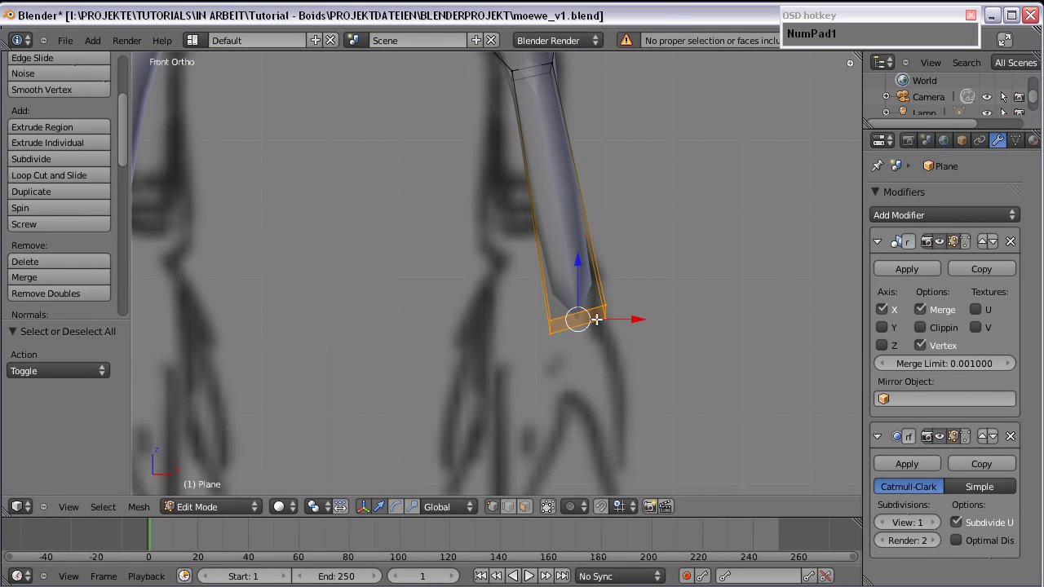
pyautogui.press('s')
pyautogui.click(632, 350)
# Step: Move the ankle loop about -0.053 along X and 0.043 along Z, and rotate it about 15.2° in the front view
pyautogui.scroll(-3, 633, 359)
pyautogui.press('g')
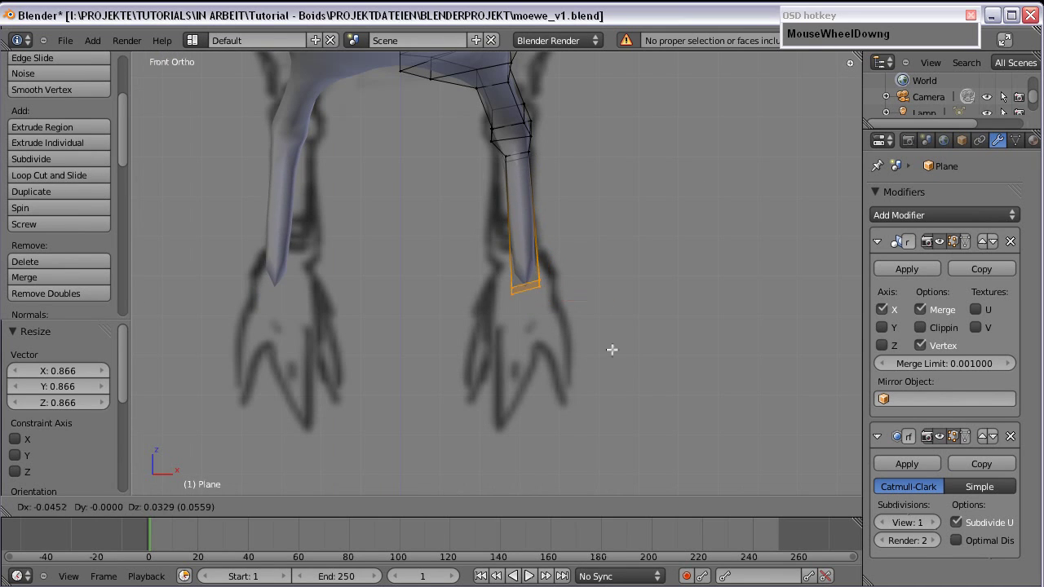
pyautogui.click(609, 346)
pyautogui.press('r')
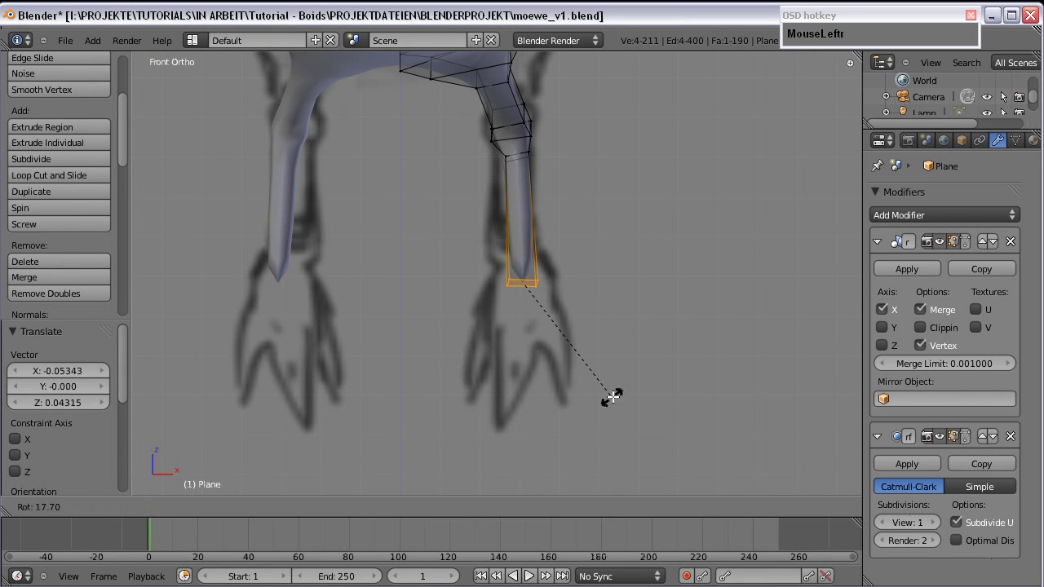
pyautogui.click(606, 377)
# Step: Save the current project under its existing file name
pyautogui.scroll(2, 582, 319)
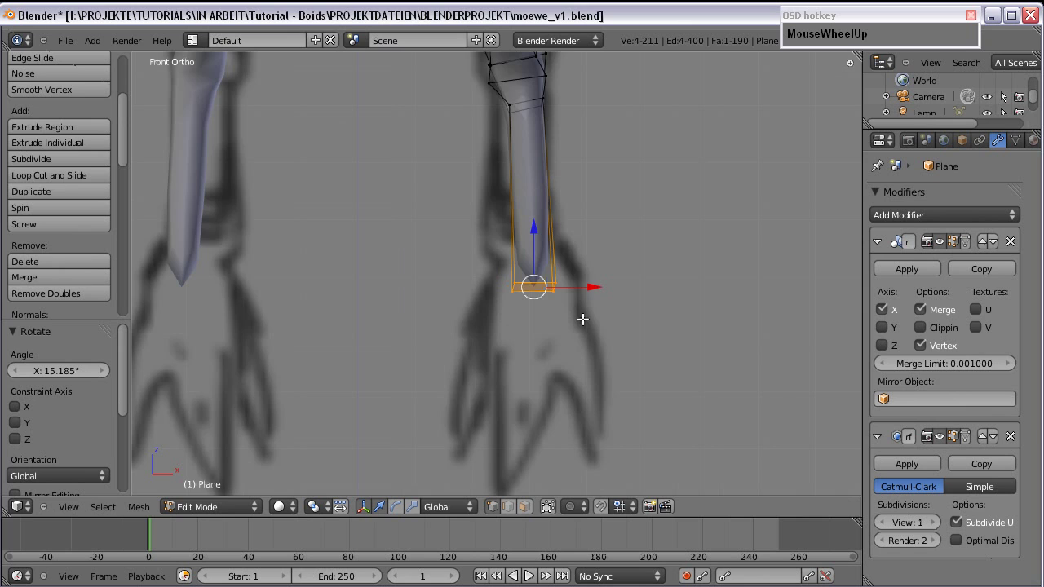
pyautogui.press('KP_3')
pyautogui.scroll(-2, 571, 312)
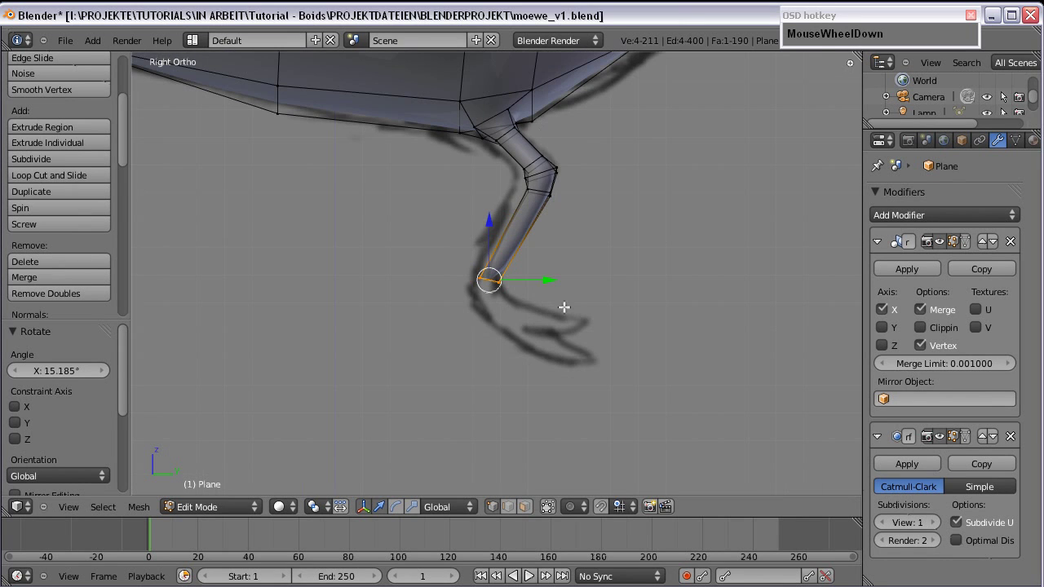
pyautogui.click(65, 40)
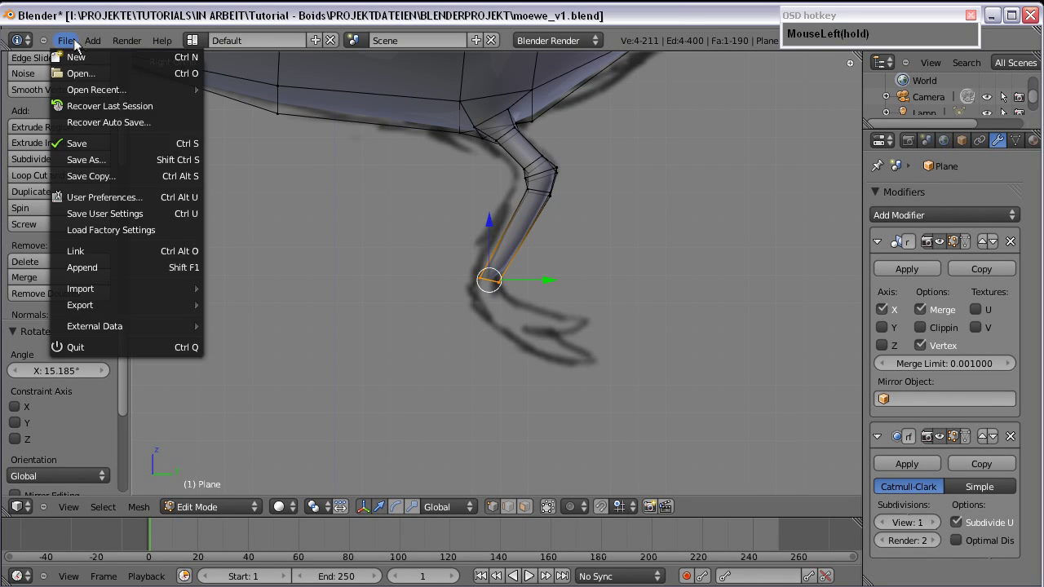
pyautogui.click(90, 146)
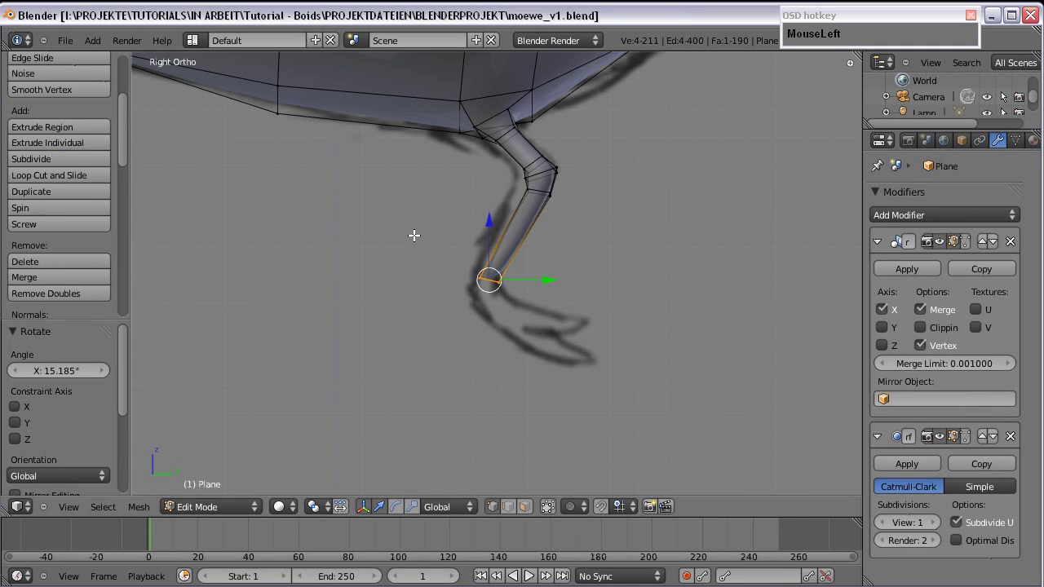
# Step: Duplicate the ankle's end face in the front view and place the copy about 0.088 below it
pyautogui.scroll(1, 504, 326)
pyautogui.keyDown('shift'); pyautogui.scroll(3, 509, 327); pyautogui.keyUp('shift')
pyautogui.scroll(-1, 523, 268)
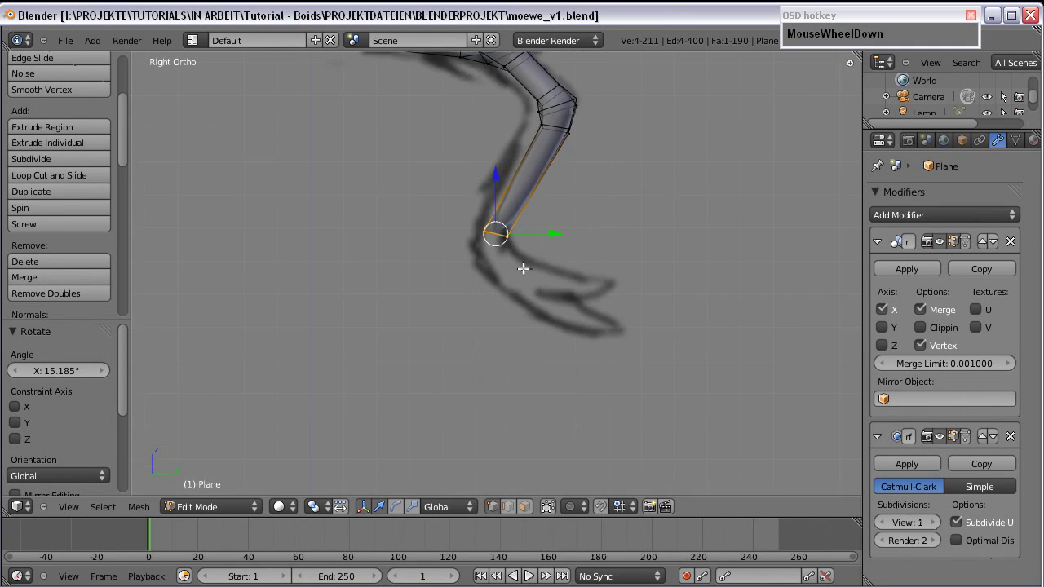
pyautogui.moveTo(443, 250); pyautogui.dragTo(532, 220, button='middle')
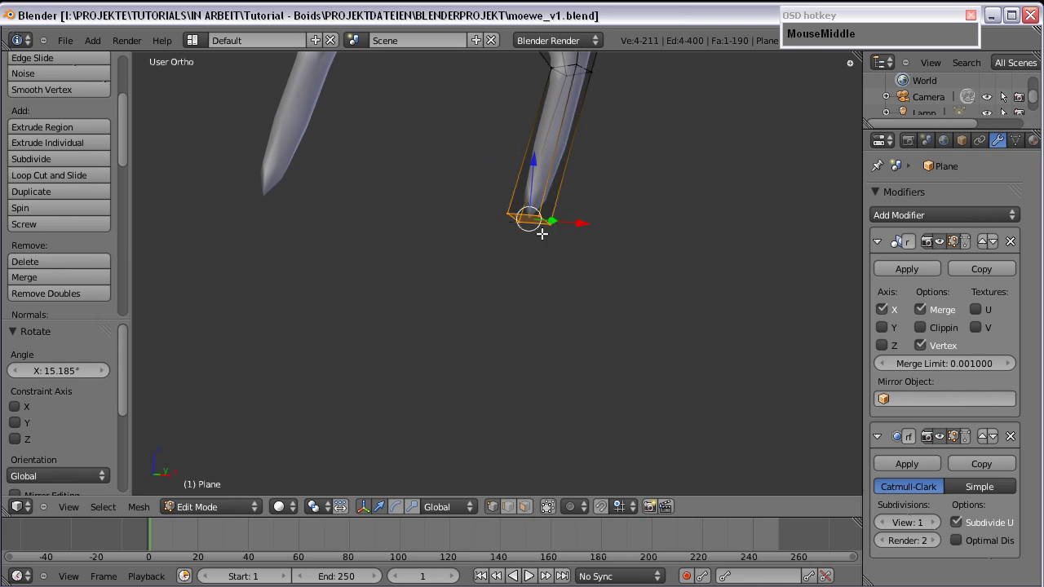
pyautogui.press('KP_1')
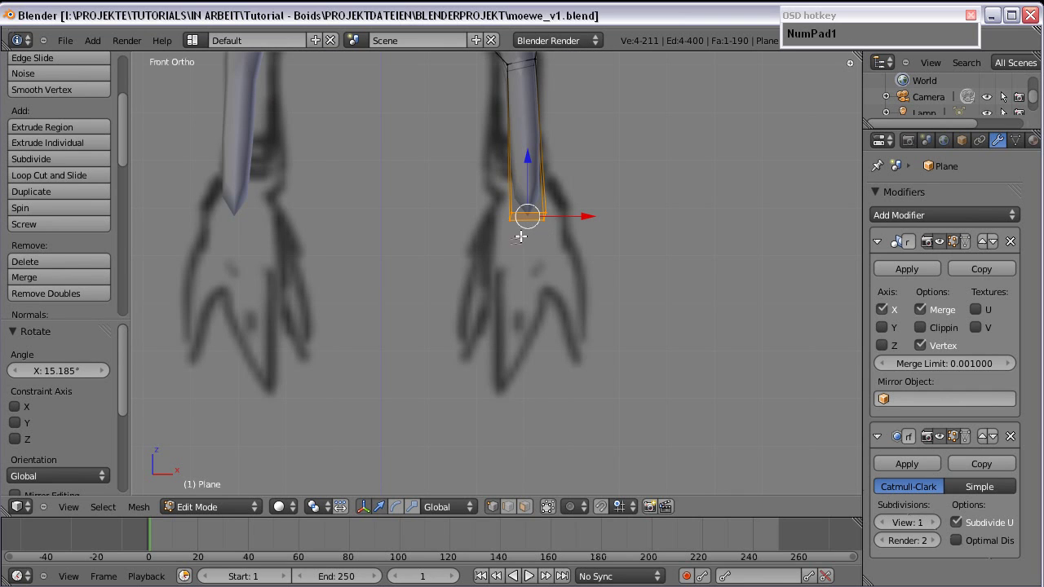
pyautogui.scroll(1, 521, 236)
pyautogui.keyDown('shift'); pyautogui.scroll(2, 522, 238); pyautogui.keyUp('shift')
pyautogui.scroll(-1, 564, 254)
pyautogui.scroll(1, 564, 254)
pyautogui.hotkey('shift', 'd')
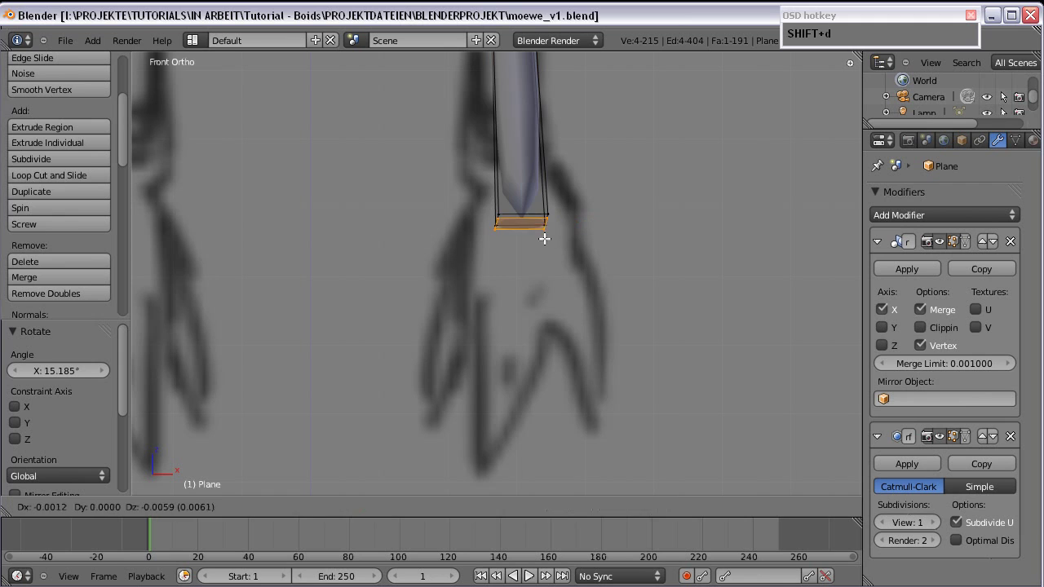
pyautogui.click(547, 293)
# Step: Widen the duplicated foot face by moving its outer vertices about 0.058 and its inner vertices about -0.071 along X
pyautogui.moveTo(509, 217)
pyautogui.mouseDown(button='middle')
pyautogui.moveTo(487, 229)
pyautogui.moveTo(443, 203)
pyautogui.moveTo(510, 222)
pyautogui.mouseUp(button='middle')
pyautogui.rightClick(510, 222)
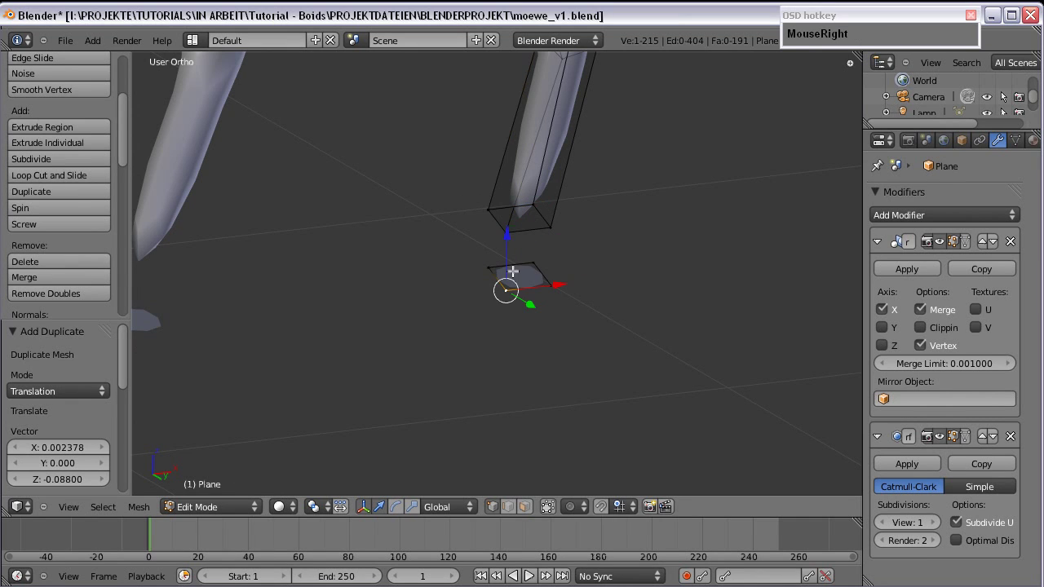
pyautogui.press('KP_1')
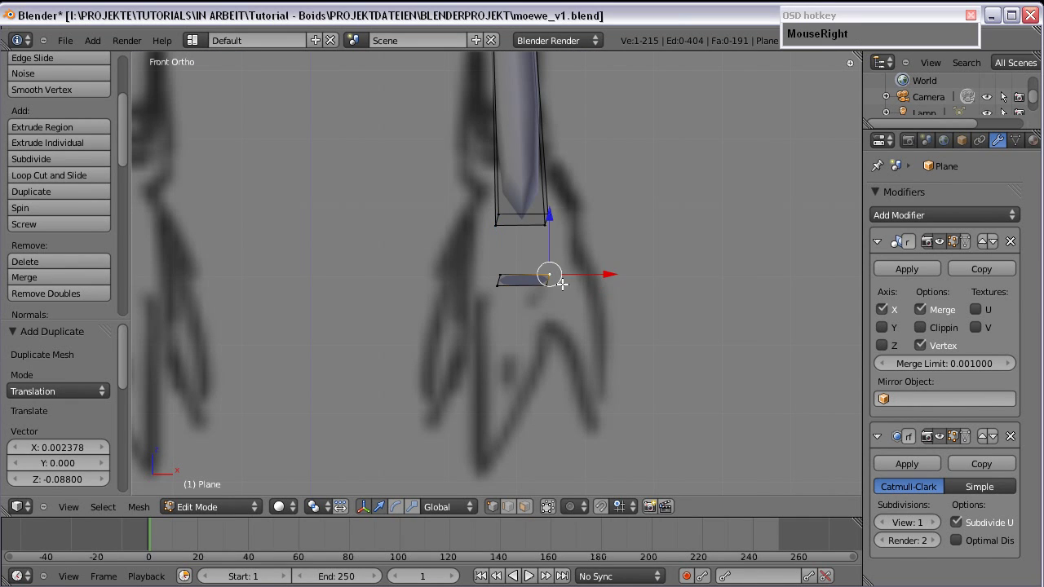
pyautogui.keyDown('shift'); pyautogui.moveTo(567, 281); pyautogui.dragTo(594, 280, button='right'); pyautogui.keyUp('shift')
pyautogui.click(608, 281)
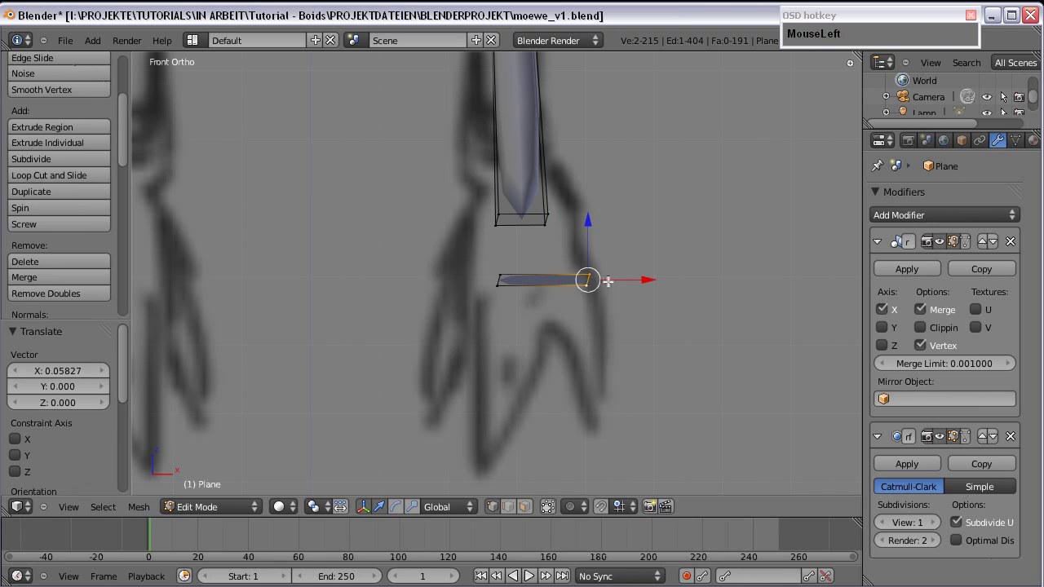
pyautogui.rightClick(508, 283)
pyautogui.keyDown('shift'); pyautogui.rightClick(503, 273); pyautogui.keyUp('shift')
pyautogui.moveTo(525, 282); pyautogui.dragTo(478, 282)
# Step: Divide the widened foot face into three sections with two loop cuts across its width
pyautogui.scroll(-2, 545, 256)
pyautogui.press('KP_3')
pyautogui.press('KP_1')
pyautogui.press('KP_3')
pyautogui.press('KP_1')
pyautogui.press('KP_3')
pyautogui.press('KP_1')
pyautogui.scroll(2, 543, 251)
pyautogui.keyDown('shift'); pyautogui.moveTo(541, 250); pyautogui.dragTo(513, 286, button='middle'); pyautogui.keyUp('shift')
pyautogui.hotkey('ctrl', 'r')
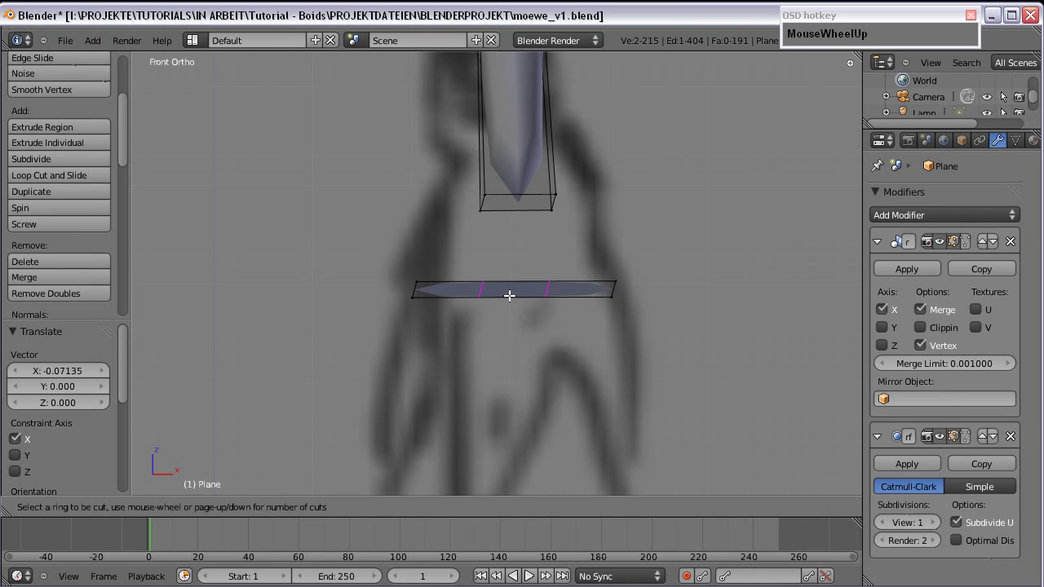
pyautogui.click(510, 295)
# Step: Duplicate the middle section of the foot face and raise the copy about 0.04 along Z toward the ankle
pyautogui.moveTo(487, 298); pyautogui.dragTo(479, 329, button='middle')
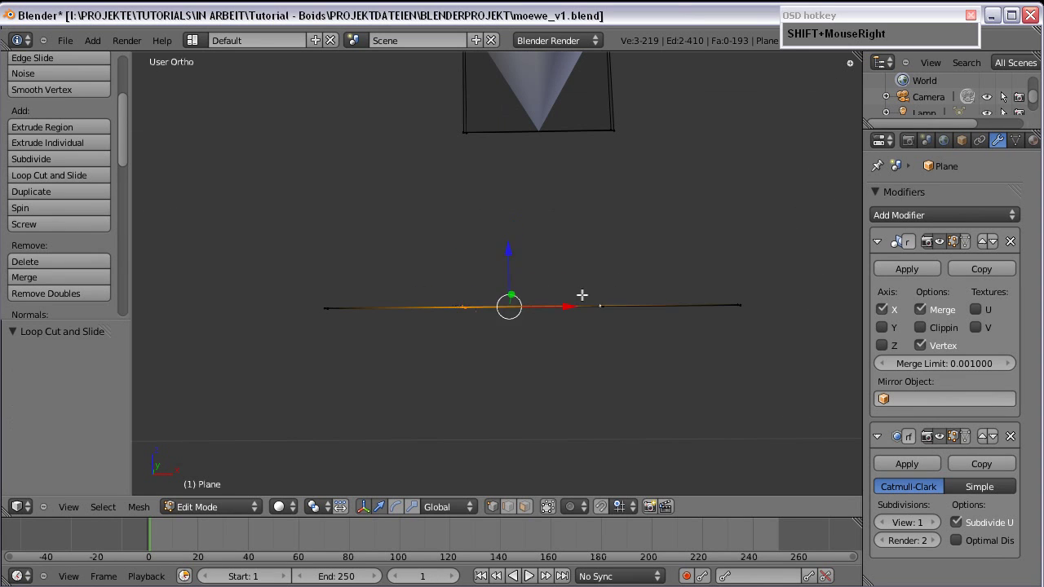
pyautogui.moveTo(572, 319)
pyautogui.mouseDown(button='middle')
pyautogui.moveTo(560, 356)
pyautogui.moveTo(558, 322)
pyautogui.mouseUp(button='middle')
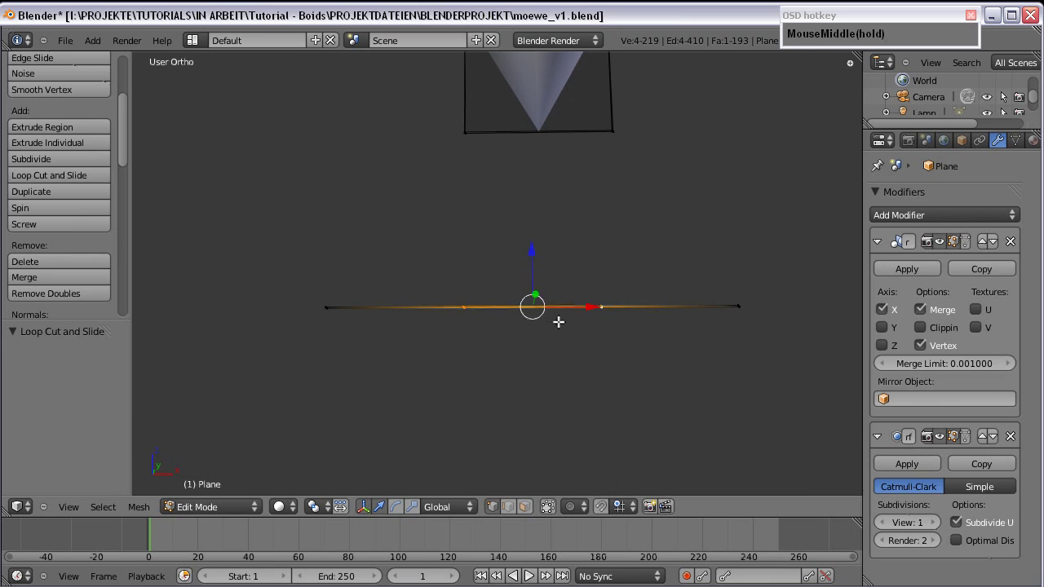
pyautogui.hotkey('shift', 'd')
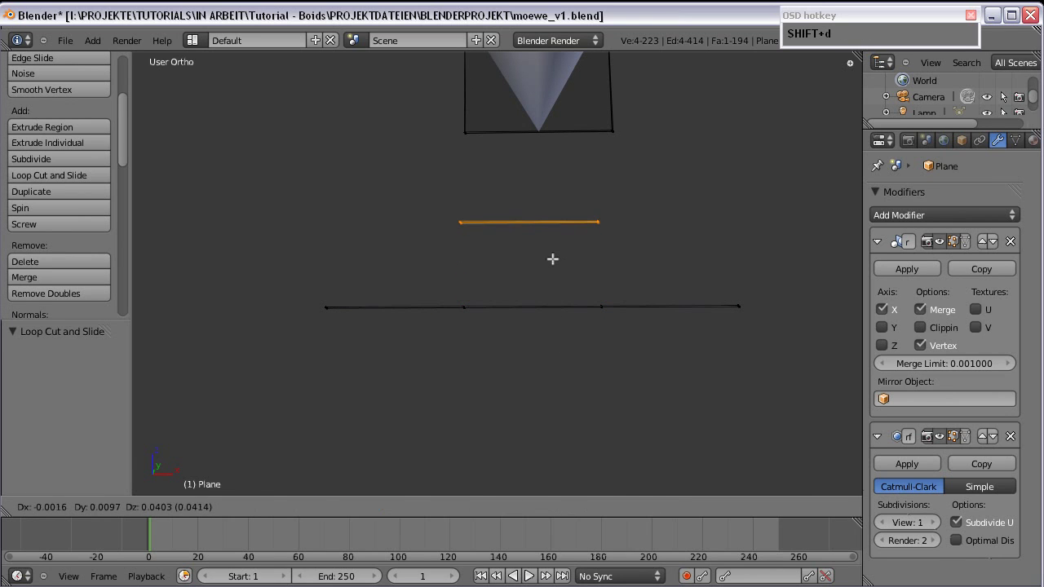
pyautogui.click(553, 259)
pyautogui.moveTo(536, 250); pyautogui.dragTo(530, 294, button='middle')
pyautogui.scroll(-5, 88, 209)
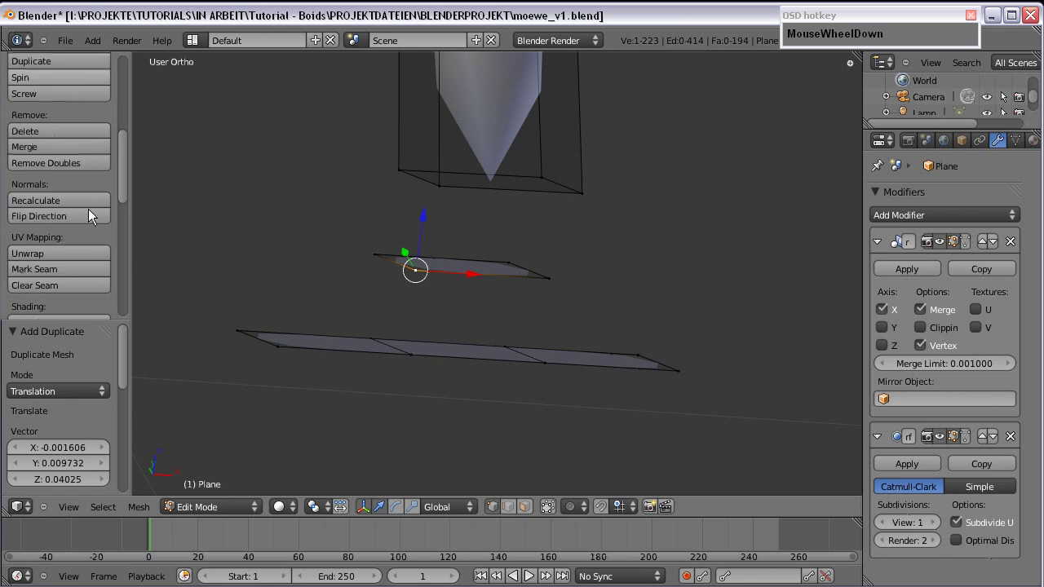
# Step: Bridge the raised middle face to the ankle's end face with the LoopTools Bridge operation
pyautogui.scroll(-5, 88, 211)
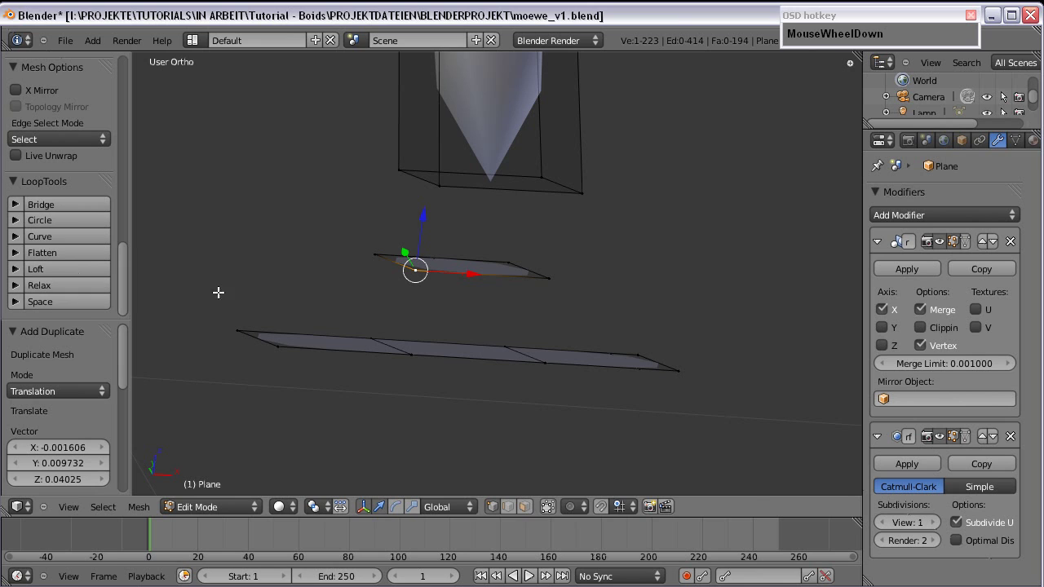
pyautogui.keyDown('shift'); pyautogui.moveTo(384, 298); pyautogui.dragTo(350, 287, button='middle'); pyautogui.keyUp('shift')
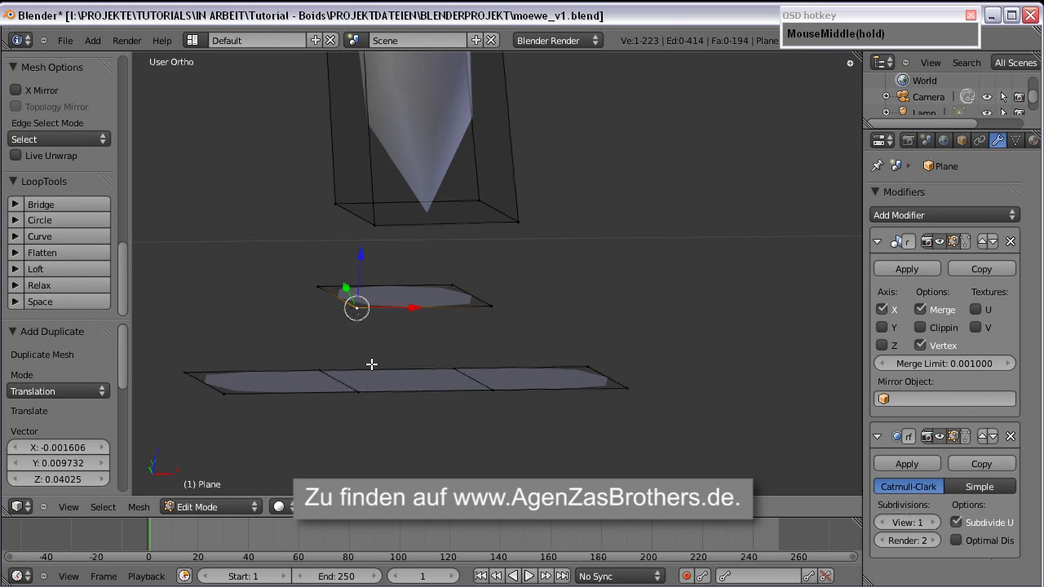
pyautogui.click(501, 512)
pyautogui.rightClick(379, 308)
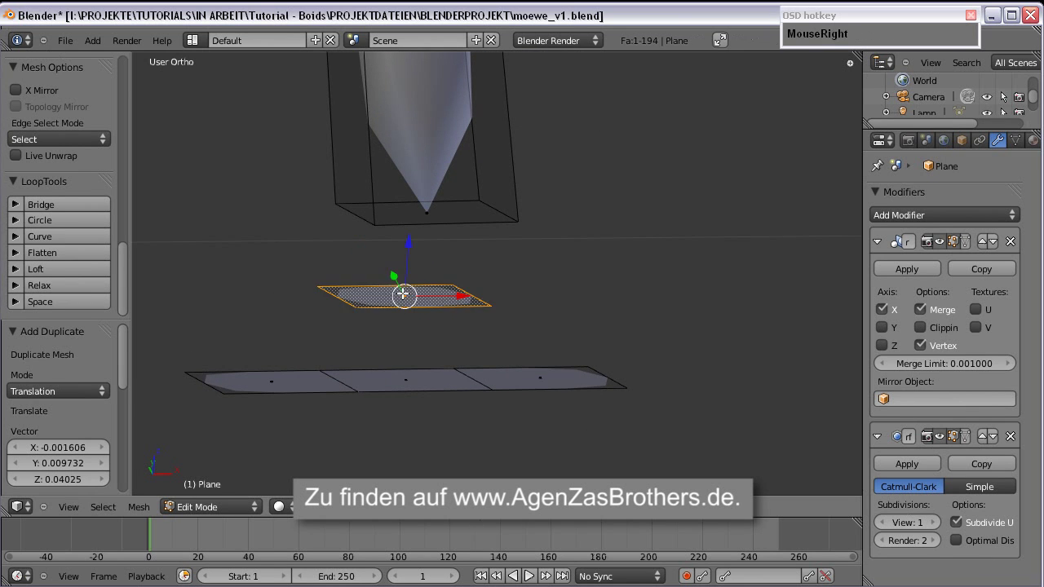
pyautogui.keyDown('shift'); pyautogui.rightClick(430, 213); pyautogui.keyUp('shift')
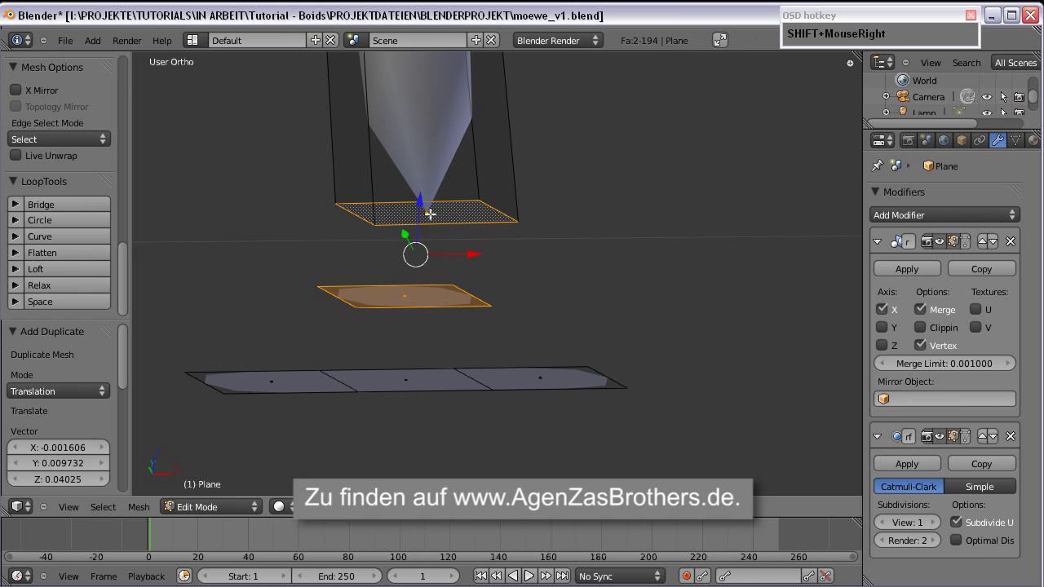
pyautogui.click(56, 206)
pyautogui.moveTo(279, 285); pyautogui.dragTo(528, 323, button='middle')
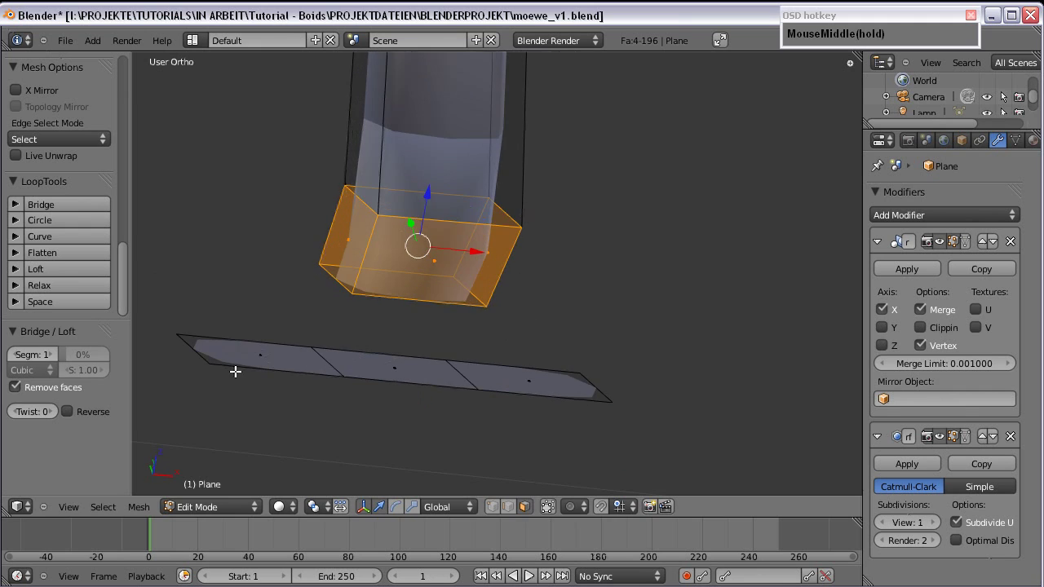
# Step: Narrow the lower edge loop of the bridged ankle block by scaling it to 0.437 along X
pyautogui.press('s')
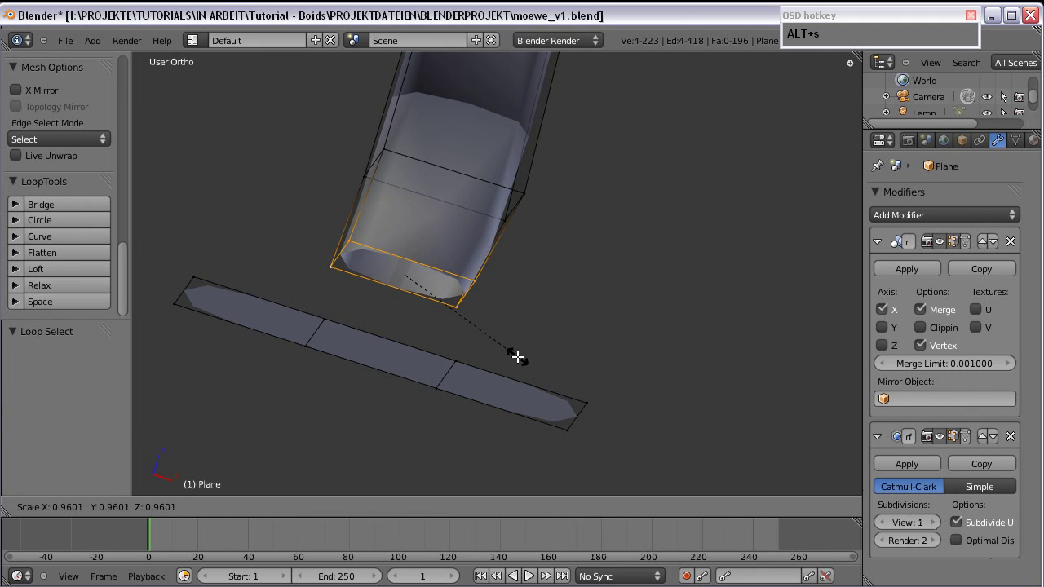
pyautogui.press('y')
pyautogui.press('x')
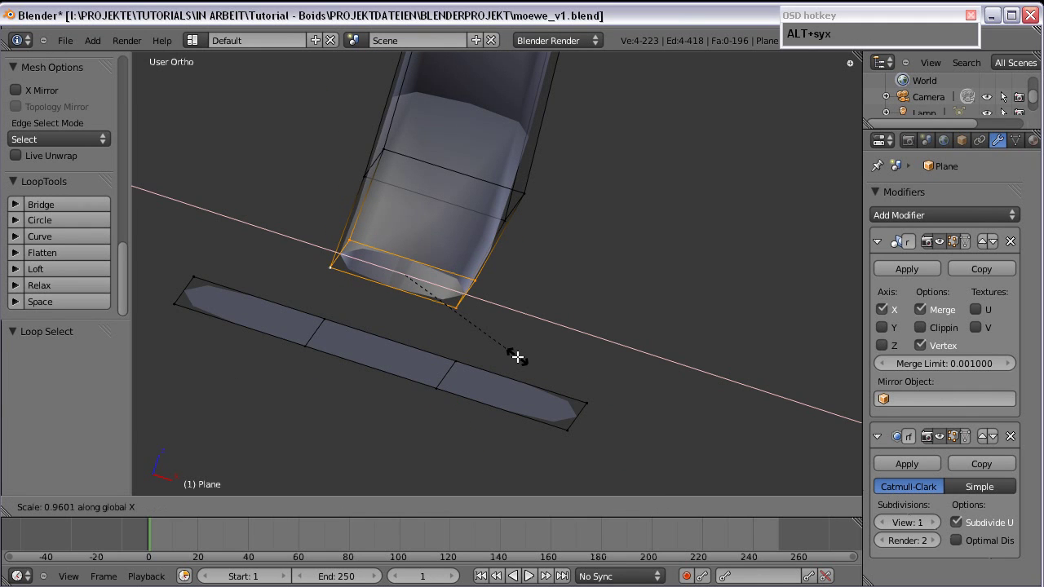
pyautogui.click(457, 305)
pyautogui.moveTo(391, 300); pyautogui.dragTo(410, 368, button='middle')
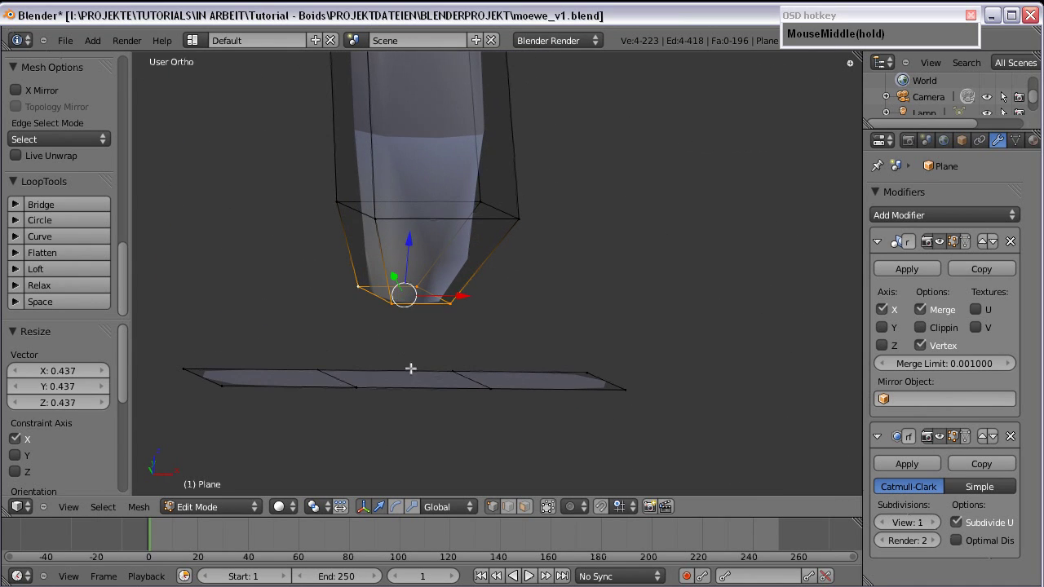
# Step: Raise both end edges of the three-section foot strip along Z, by about 0.014 at the outer end
pyautogui.rightClick(232, 386)
pyautogui.press('g')
pyautogui.press('z')
pyautogui.click(207, 320)
pyautogui.press('g')
pyautogui.press('z')
pyautogui.click(612, 318)
# Step: Bridge the inner side face of the ankle block to the inner section of the foot strip
pyautogui.keyDown('shift'); pyautogui.rightClick(345, 280); pyautogui.keyUp('shift')
pyautogui.keyDown('shift'); pyautogui.rightClick(336, 201); pyautogui.keyUp('shift')
pyautogui.keyDown('shift'); pyautogui.rightClick(372, 218); pyautogui.keyUp('shift')
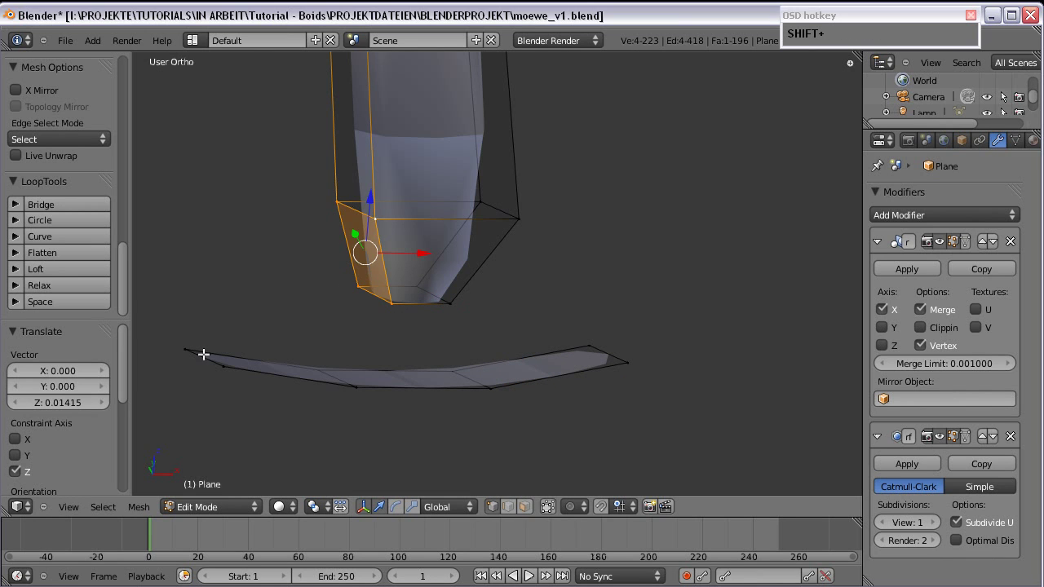
pyautogui.keyDown('shift'); pyautogui.rightClick(313, 369); pyautogui.keyUp('shift')
pyautogui.keyDown('shift'); pyautogui.rightClick(343, 386); pyautogui.keyUp('shift')
pyautogui.keyDown('shift'); pyautogui.rightClick(318, 371); pyautogui.keyUp('shift')
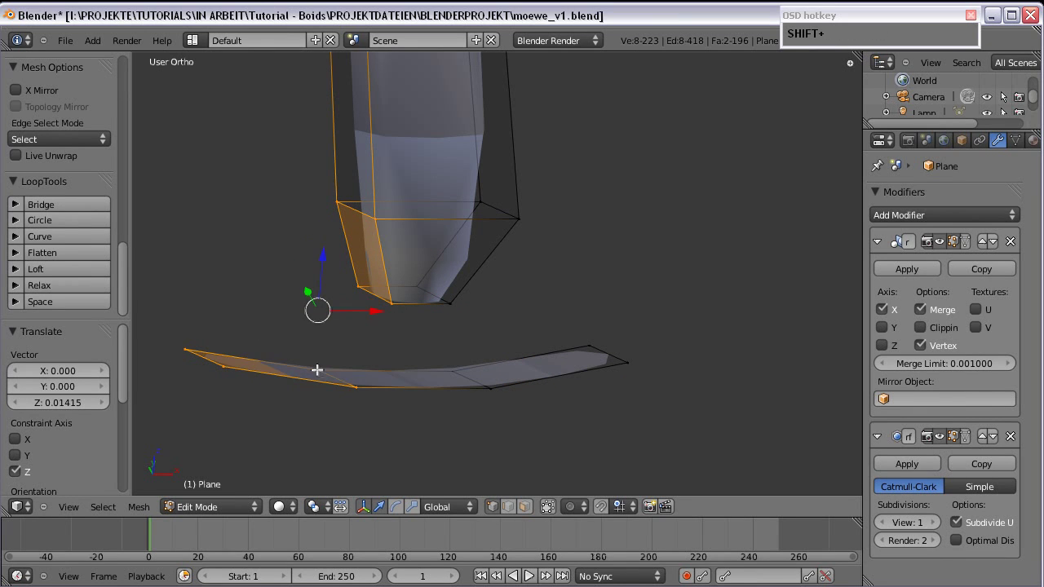
pyautogui.press('f')
pyautogui.rightClick(319, 363)
pyautogui.hotkey('ctrl', 'l')
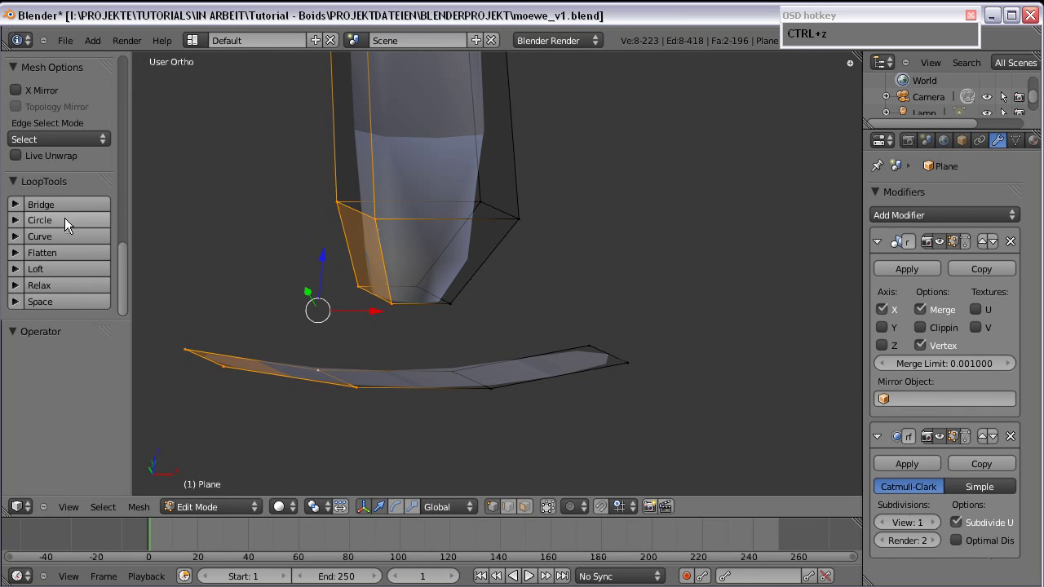
pyautogui.click(65, 204)
pyautogui.moveTo(384, 277); pyautogui.dragTo(461, 286, button='middle')
# Step: Bridge the outer side face of the ankle block to the outer section of the foot strip
pyautogui.rightClick(424, 293)
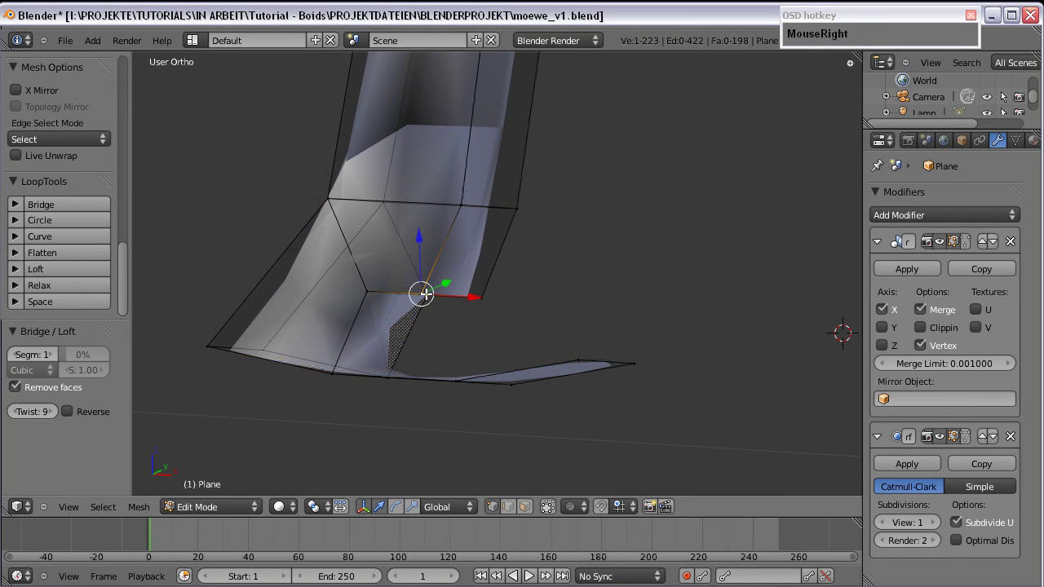
pyautogui.keyDown('shift'); pyautogui.rightClick(472, 207); pyautogui.keyUp('shift')
pyautogui.moveTo(473, 213); pyautogui.dragTo(498, 339, button='middle')
pyautogui.keyDown('shift'); pyautogui.rightClick(499, 392); pyautogui.keyUp('shift')
pyautogui.keyDown('shift'); pyautogui.rightClick(528, 337); pyautogui.keyUp('shift')
pyautogui.keyDown('shift'); pyautogui.rightClick(620, 343); pyautogui.keyUp('shift')
pyautogui.moveTo(550, 413); pyautogui.dragTo(312, 331, button='middle')
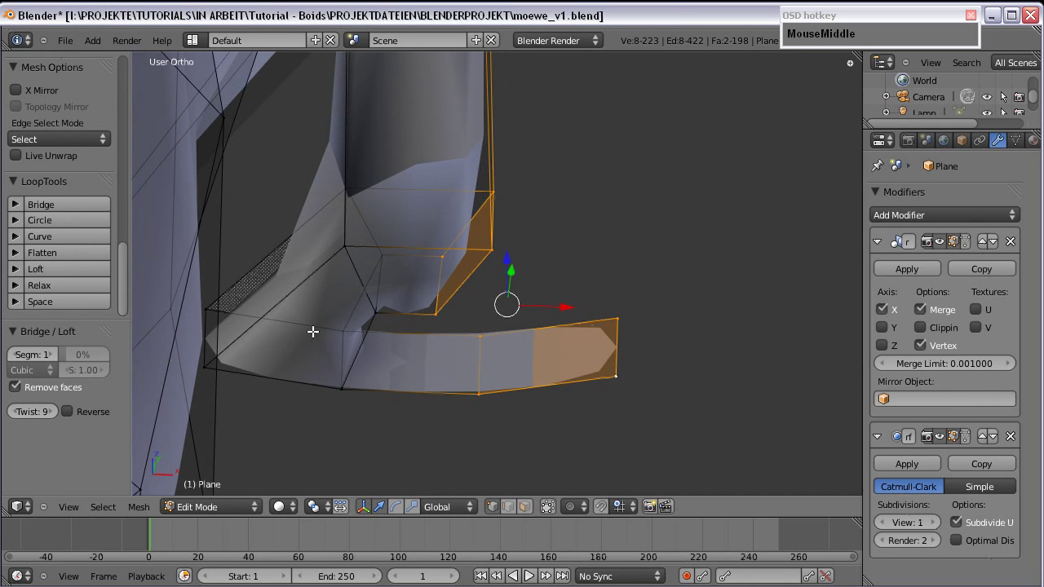
pyautogui.moveTo(163, 334); pyautogui.dragTo(200, 330, button='middle')
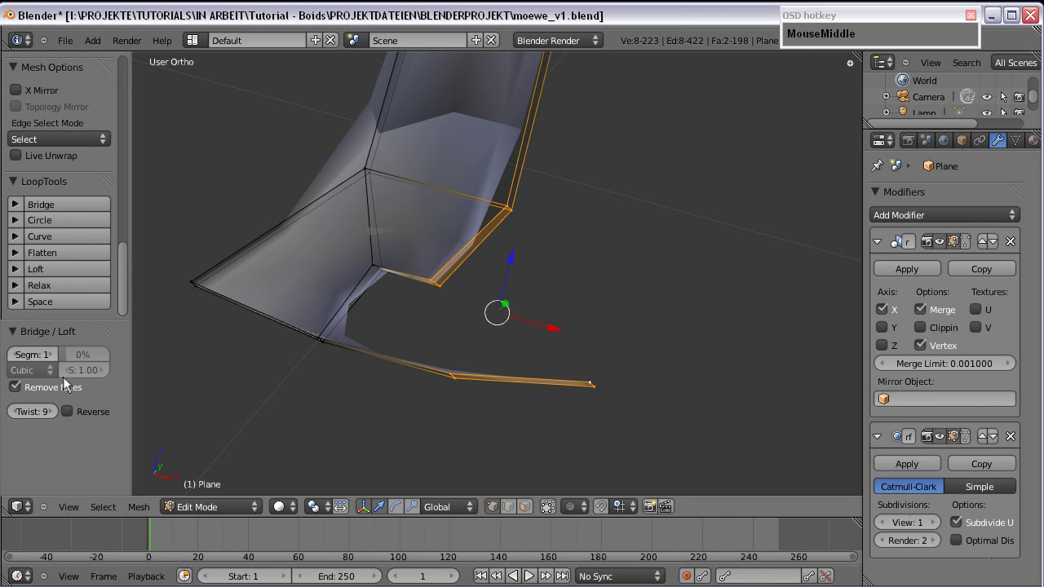
pyautogui.click(58, 204)
pyautogui.moveTo(359, 294)
pyautogui.mouseDown(button='middle')
pyautogui.moveTo(319, 272)
pyautogui.moveTo(350, 302)
pyautogui.mouseUp(button='middle')
pyautogui.rightClick(336, 328)
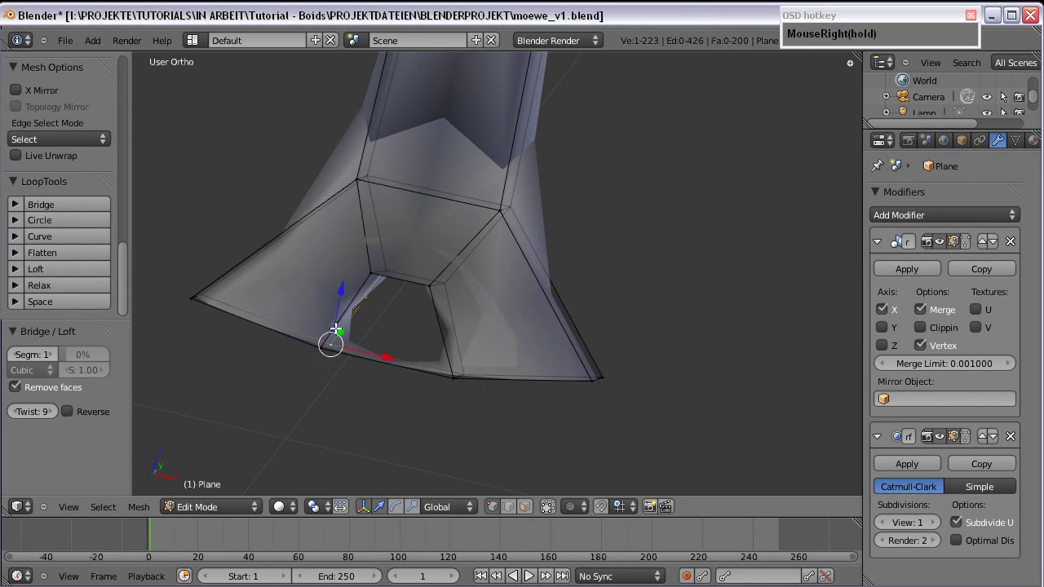
pyautogui.moveTo(443, 366); pyautogui.dragTo(354, 333, button='middle')
pyautogui.keyDown('shift'); pyautogui.rightClick(355, 334); pyautogui.keyUp('shift')
pyautogui.moveTo(618, 329); pyautogui.dragTo(507, 335, button='middle')
pyautogui.keyDown('shift'); pyautogui.rightClick(510, 406); pyautogui.keyUp('shift')
pyautogui.keyDown('shift'); pyautogui.rightClick(612, 347); pyautogui.keyUp('shift')
pyautogui.moveTo(613, 350); pyautogui.dragTo(551, 350, button='middle')
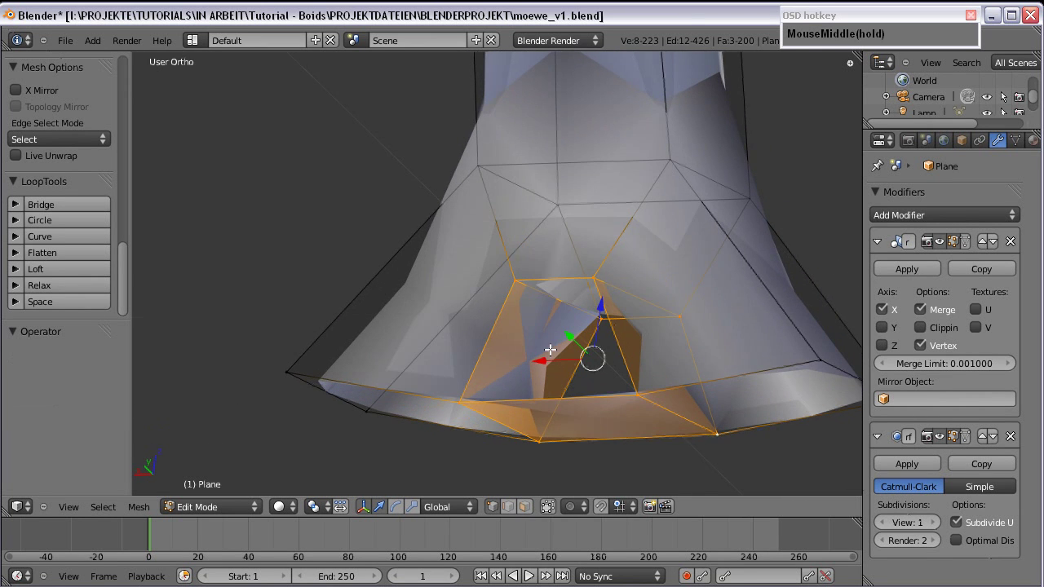
# Step: Delete the two inner side faces lining the gap between the toe branches and the strip's middle face
pyautogui.click(525, 507)
pyautogui.rightClick(531, 372)
pyautogui.press('x')
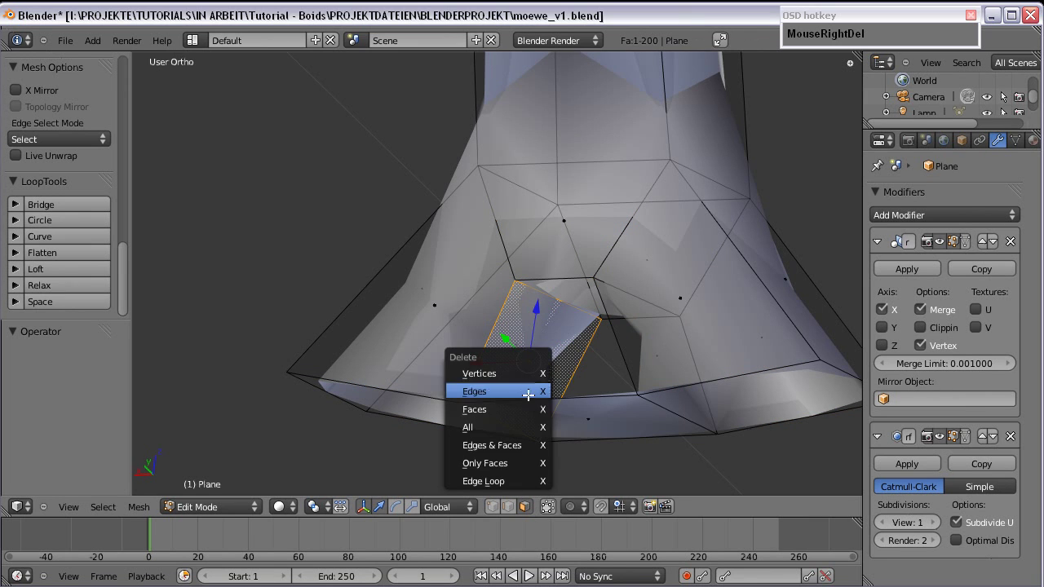
pyautogui.click(490, 408)
pyautogui.moveTo(497, 310); pyautogui.dragTo(641, 364, button='middle')
pyautogui.rightClick(695, 328)
pyautogui.press('x')
pyautogui.click(674, 326)
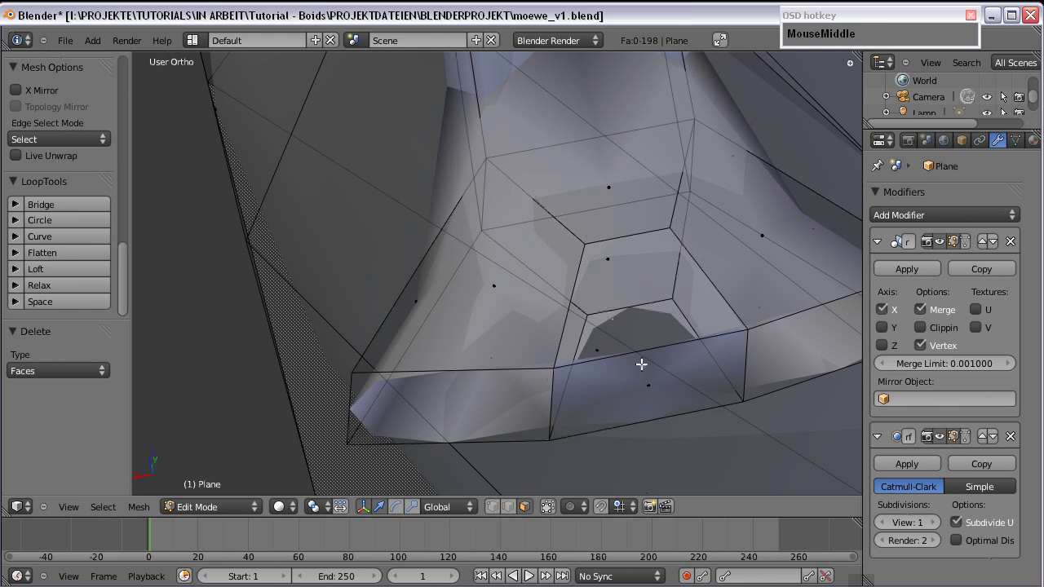
pyautogui.rightClick(641, 364)
pyautogui.press('x')
pyautogui.click(623, 364)
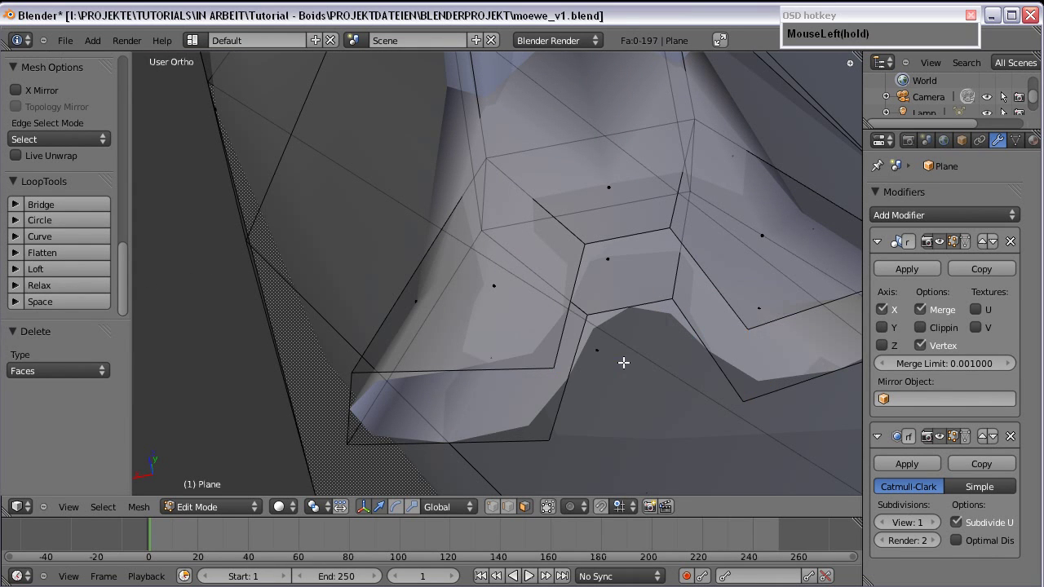
pyautogui.moveTo(609, 373); pyautogui.dragTo(576, 360, button='middle')
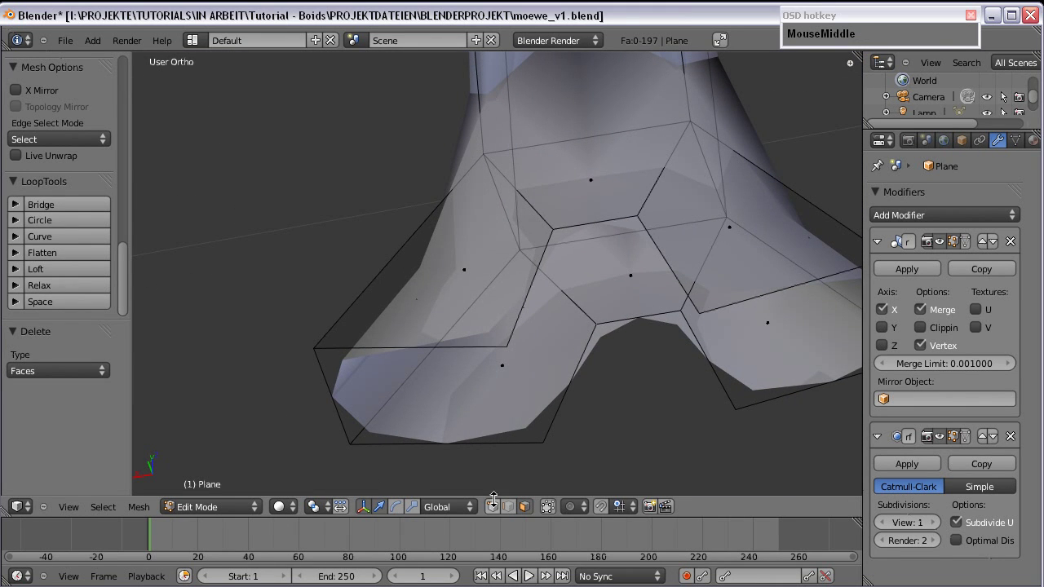
# Step: Fill the gap between the toe branches with a four-vertex face on both the front and the back
pyautogui.click(493, 506)
pyautogui.click(507, 346)
pyautogui.keyDown('shift'); pyautogui.click(552, 230); pyautogui.keyUp('shift')
pyautogui.keyDown('shift'); pyautogui.click(638, 216); pyautogui.keyUp('shift')
pyautogui.keyDown('shift'); pyautogui.click(703, 308); pyautogui.keyUp('shift')
pyautogui.hotkey('shift', 'f')
pyautogui.moveTo(719, 383); pyautogui.dragTo(652, 334, button='middle')
pyautogui.keyDown('shift'); pyautogui.rightClick(601, 316); pyautogui.keyUp('shift')
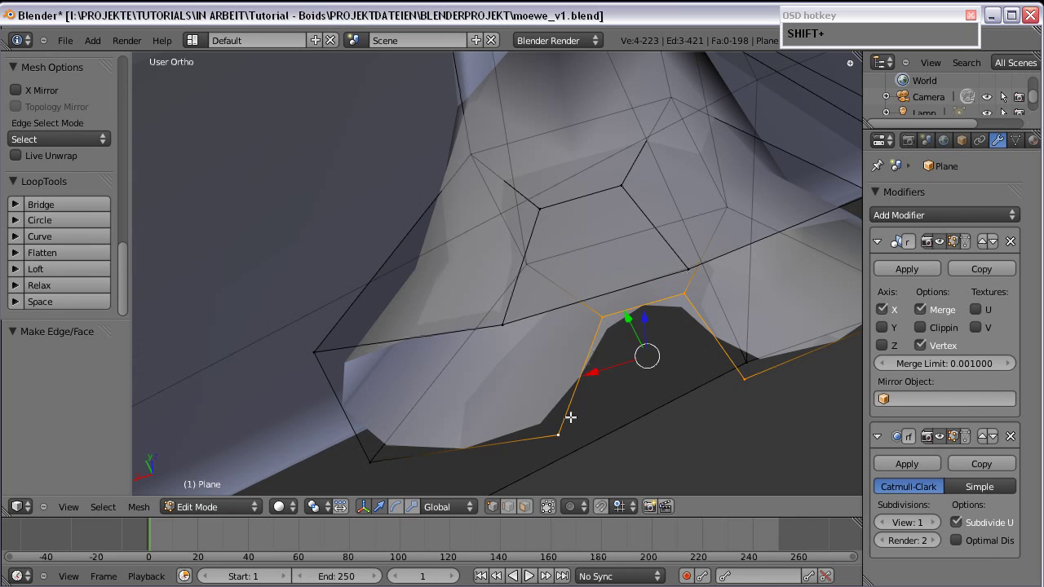
pyautogui.press('f')
# Step: Fill the inner section of the foot's open underside with a face from its four corner vertices
pyautogui.scroll(-3, 588, 399)
pyautogui.moveTo(584, 288); pyautogui.dragTo(594, 360, button='middle')
pyautogui.scroll(-3, 595, 360)
pyautogui.moveTo(545, 330); pyautogui.dragTo(450, 294, button='middle')
pyautogui.press('KP_1')
pyautogui.scroll(-2, 448, 293)
pyautogui.scroll(2, 521, 260)
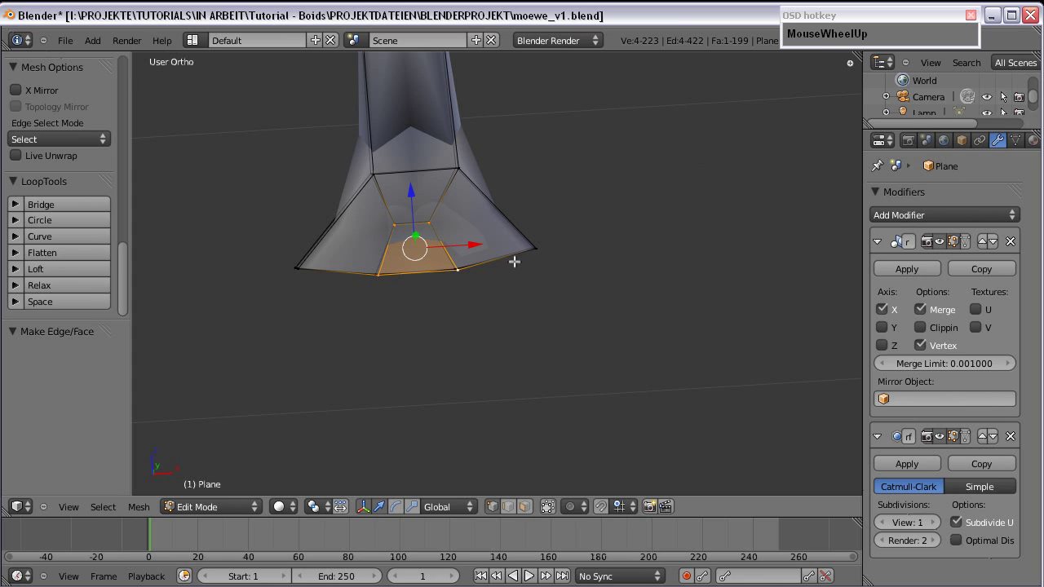
pyautogui.keyDown('shift'); pyautogui.moveTo(523, 313); pyautogui.dragTo(543, 283, button='middle'); pyautogui.keyUp('shift')
pyautogui.scroll(2, 530, 261)
pyautogui.press('a')
pyautogui.scroll(1, 497, 256)
pyautogui.scroll(1, 497, 255)
pyautogui.rightClick(379, 245)
pyautogui.keyDown('shift'); pyautogui.rightClick(273, 213); pyautogui.keyUp('shift')
pyautogui.keyDown('shift'); pyautogui.rightClick(271, 247); pyautogui.keyUp('shift')
pyautogui.press('f')
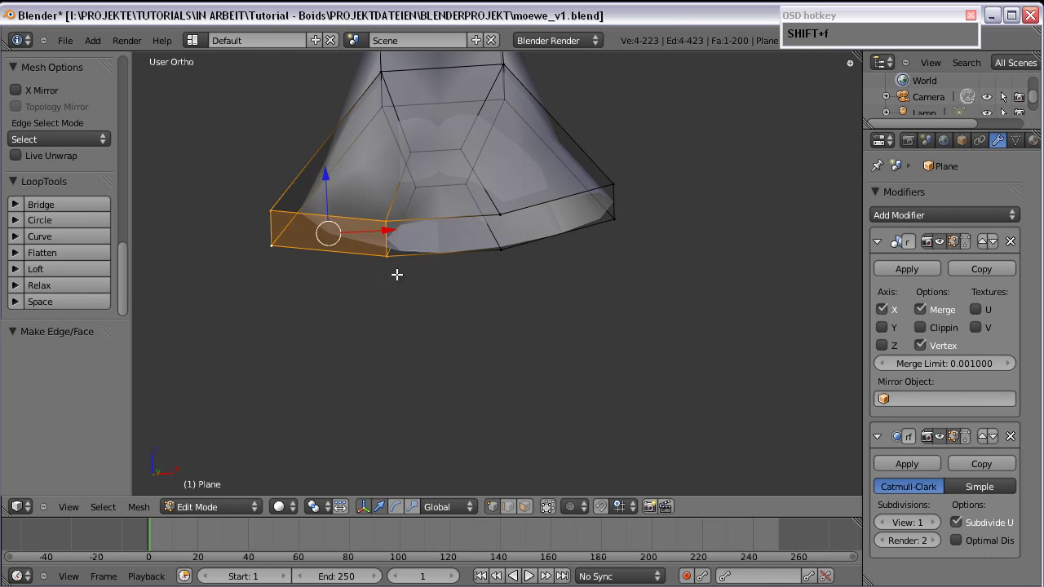
# Step: Fill the middle and outer sections of the foot's underside with four-vertex faces
pyautogui.rightClick(387, 257)
pyautogui.keyDown('shift'); pyautogui.rightClick(387, 223); pyautogui.keyUp('shift')
pyautogui.keyDown('shift'); pyautogui.rightClick(497, 217); pyautogui.keyUp('shift')
pyautogui.keyDown('shift'); pyautogui.rightClick(498, 255); pyautogui.keyUp('shift')
pyautogui.hotkey('shift', 'f')
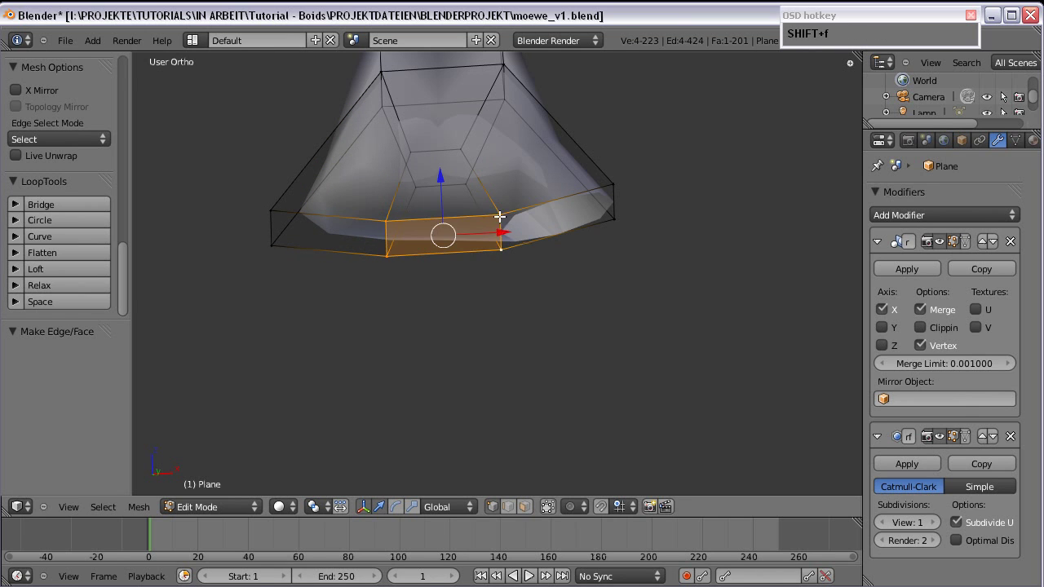
pyautogui.rightClick(500, 216)
pyautogui.keyDown('shift'); pyautogui.rightClick(501, 245); pyautogui.keyUp('shift')
pyautogui.keyDown('shift'); pyautogui.rightClick(594, 182); pyautogui.keyUp('shift')
pyautogui.press('f')
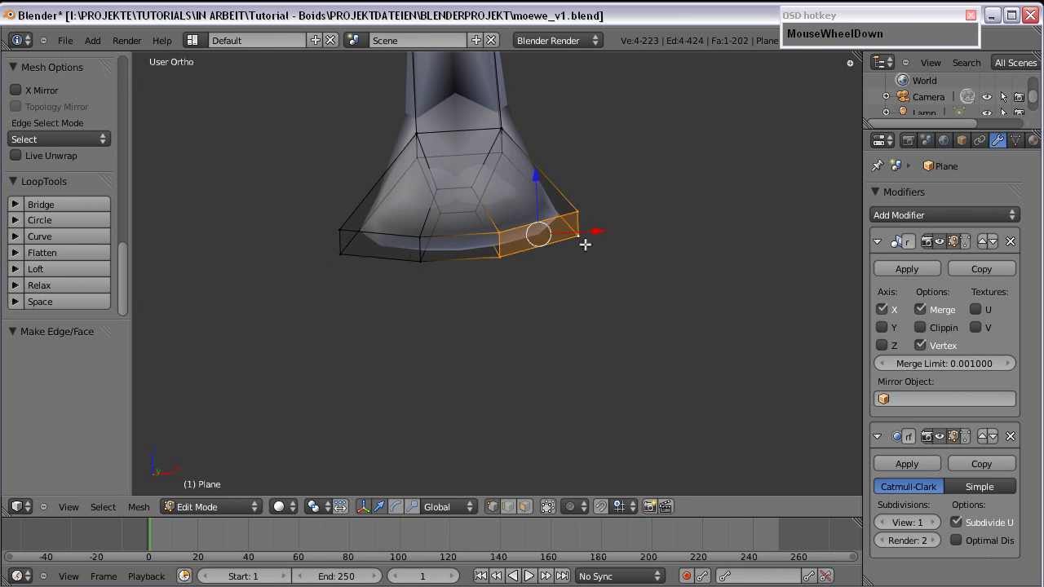
# Step: In the right side view, move the foot's front middle vertices forward in line with its front edge
pyautogui.click(526, 507)
pyautogui.moveTo(549, 229); pyautogui.dragTo(546, 280, button='middle')
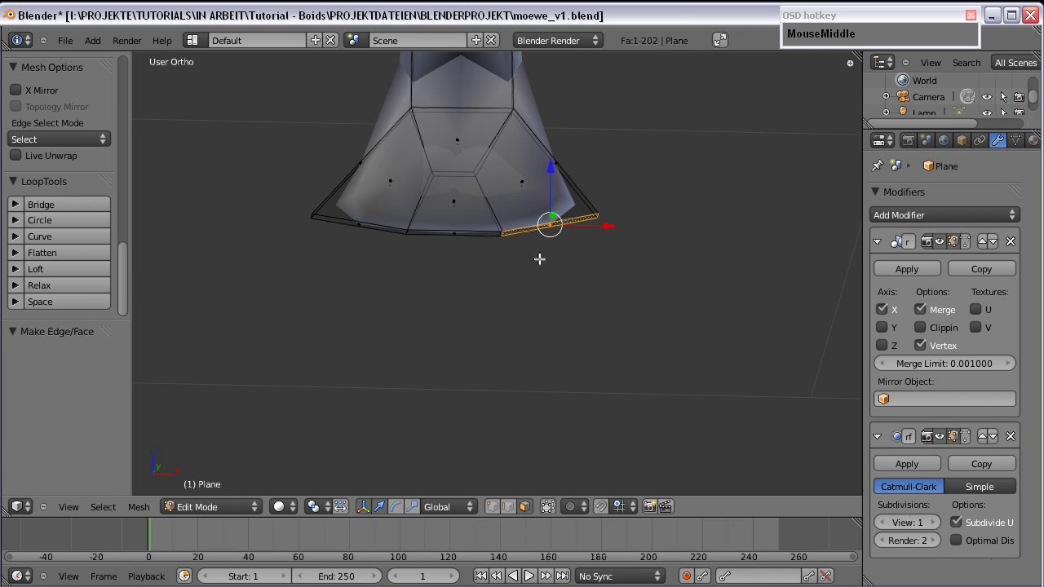
pyautogui.press('KP_3')
pyautogui.scroll(5, 499, 285)
pyautogui.keyDown('shift'); pyautogui.moveTo(451, 216); pyautogui.dragTo(439, 315, button='middle'); pyautogui.keyUp('shift')
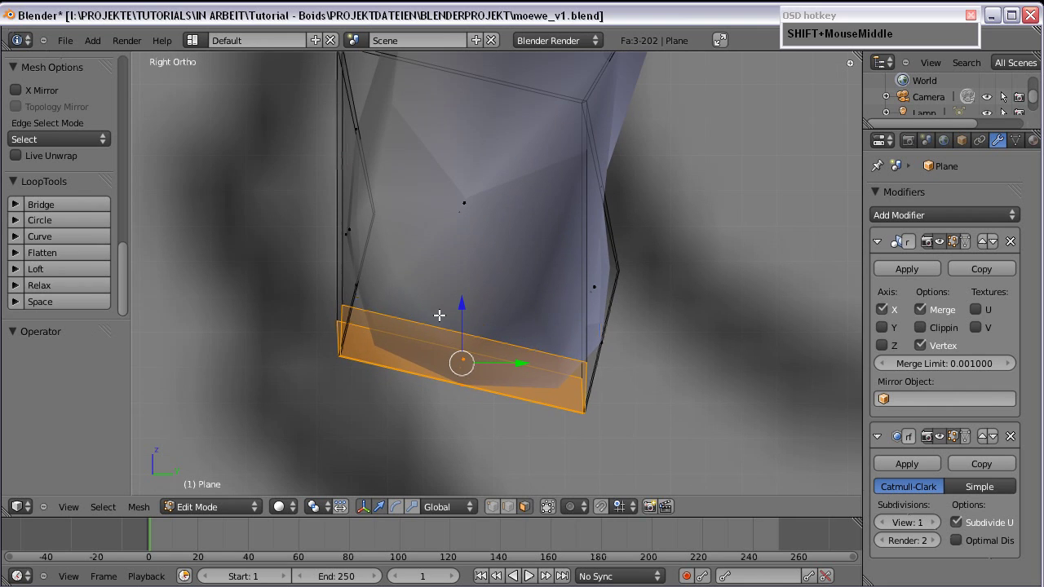
pyautogui.click(491, 507)
pyautogui.press('a')
pyautogui.press('c')
pyautogui.click(381, 225)
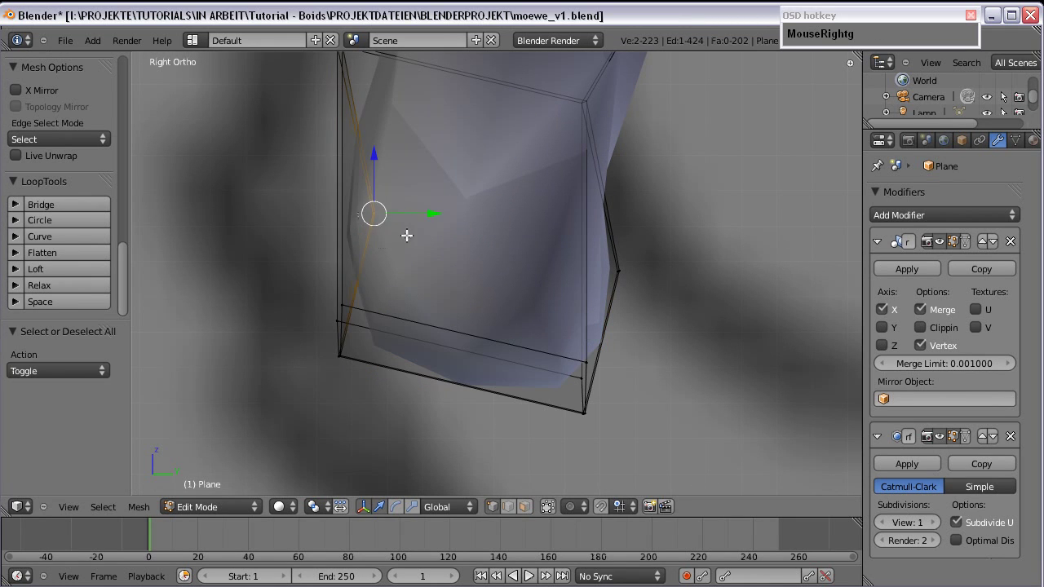
pyautogui.press('g')
pyautogui.click(371, 232)
pyautogui.press('a')
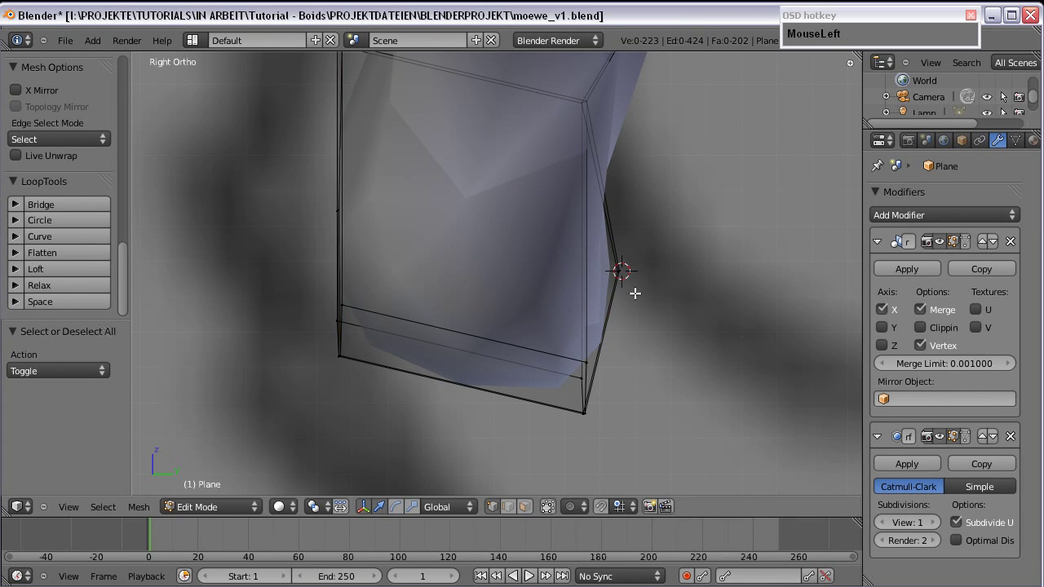
# Step: Move the foot's rear middle vertices about 0.0039 along Y and 0.0014 along Z
pyautogui.rightClick(619, 270)
pyautogui.press('g')
pyautogui.click(662, 295)
pyautogui.scroll(-3, 662, 294)
pyautogui.moveTo(662, 294); pyautogui.dragTo(616, 280, button='middle')
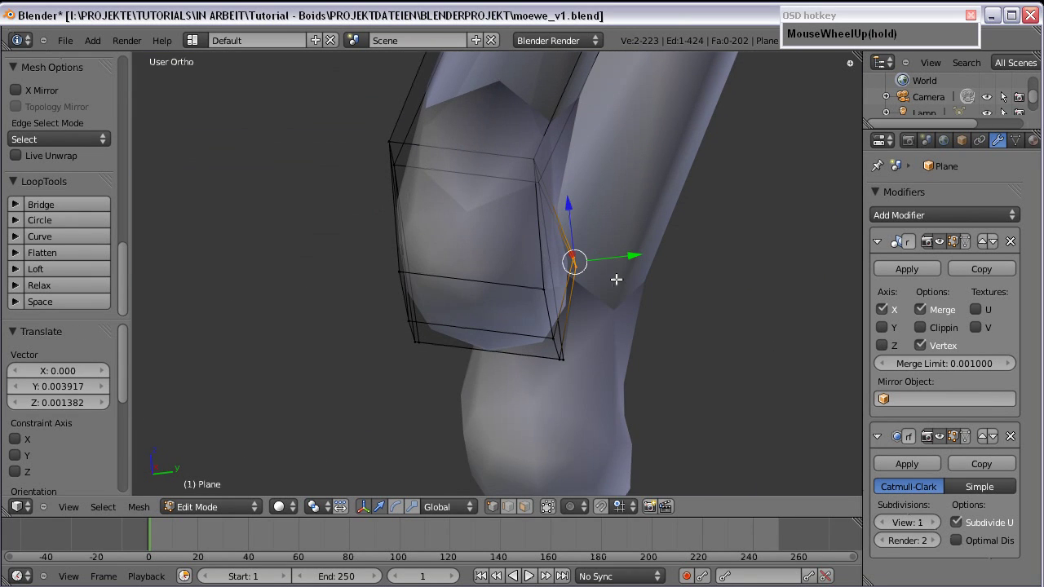
# Step: Adjust the foot's lower rear corner vertices in the side view, moving the upper one about -0.0072 along Y and 0.0028 along Z
pyautogui.press('KP_3')
pyautogui.press('a')
pyautogui.rightClick(534, 327)
pyautogui.moveTo(552, 324); pyautogui.dragTo(529, 315, button='right')
pyautogui.press('g')
pyautogui.click(550, 352)
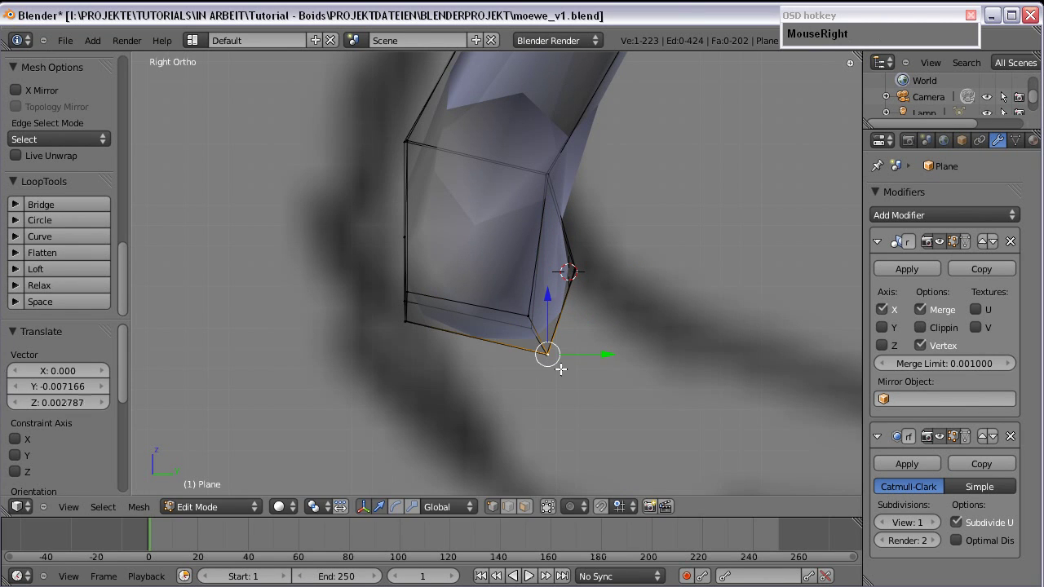
pyautogui.moveTo(558, 366); pyautogui.dragTo(538, 363, button='right')
# Step: Select the foot's lower front vertices and move them about 0.0057 along Y and -0.012 along Z in the side view
pyautogui.scroll(-3, 527, 354)
pyautogui.moveTo(527, 354); pyautogui.dragTo(452, 325, button='middle')
pyautogui.press('a')
pyautogui.press('c')
pyautogui.moveTo(441, 322)
pyautogui.mouseDown()
pyautogui.moveTo(415, 306)
pyautogui.moveTo(453, 294)
pyautogui.mouseUp()
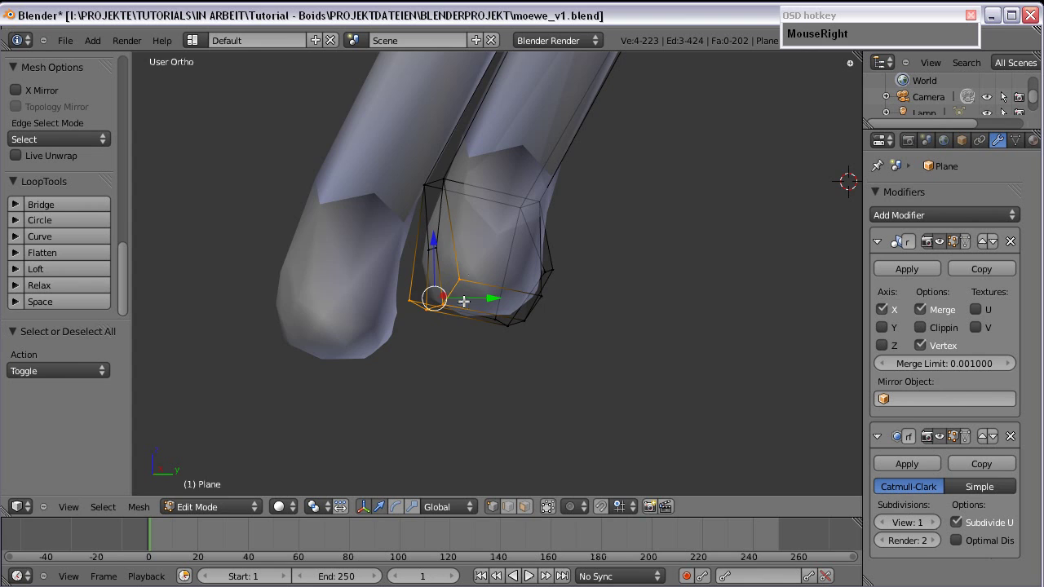
pyautogui.press('KP_3')
pyautogui.press('g')
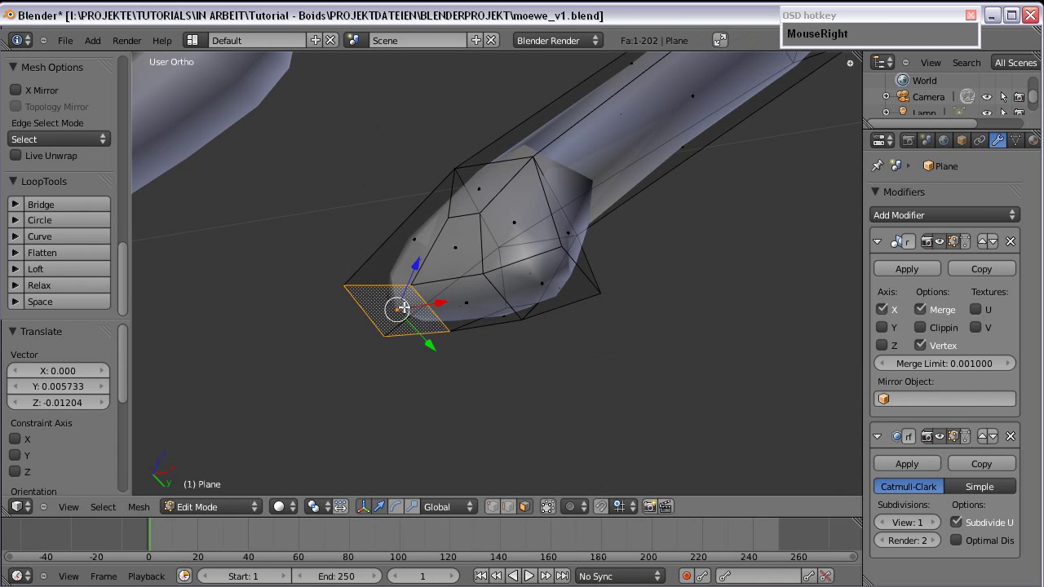
# Step: Select the three adjacent faces on the foot's underside
pyautogui.keyDown('shift'); pyautogui.rightClick(447, 302); pyautogui.keyUp('shift')
pyautogui.rightClick(465, 307)
pyautogui.moveTo(482, 280); pyautogui.dragTo(565, 264, button='middle')
pyautogui.rightClick(432, 300)
pyautogui.keyDown('shift'); pyautogui.rightClick(447, 306); pyautogui.keyUp('shift')
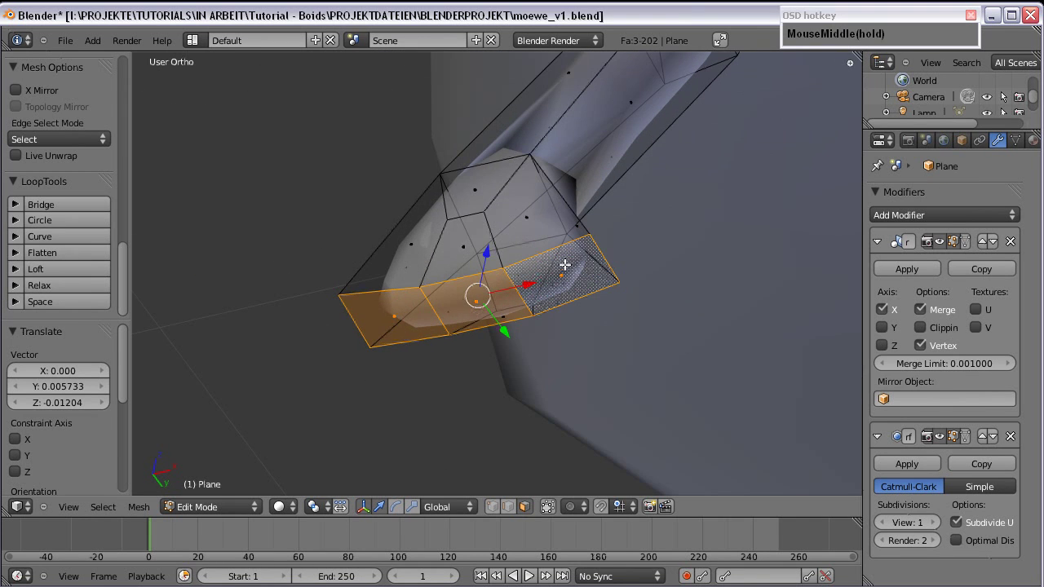
# Step: Try extruding the three underside faces downward as one region in the side view, and undo the extrusion
pyautogui.press('KP_3')
pyautogui.scroll(-4, 564, 285)
pyautogui.keyDown('shift'); pyautogui.moveTo(516, 330); pyautogui.dragTo(463, 206, button='middle'); pyautogui.keyUp('shift')
pyautogui.press('e')
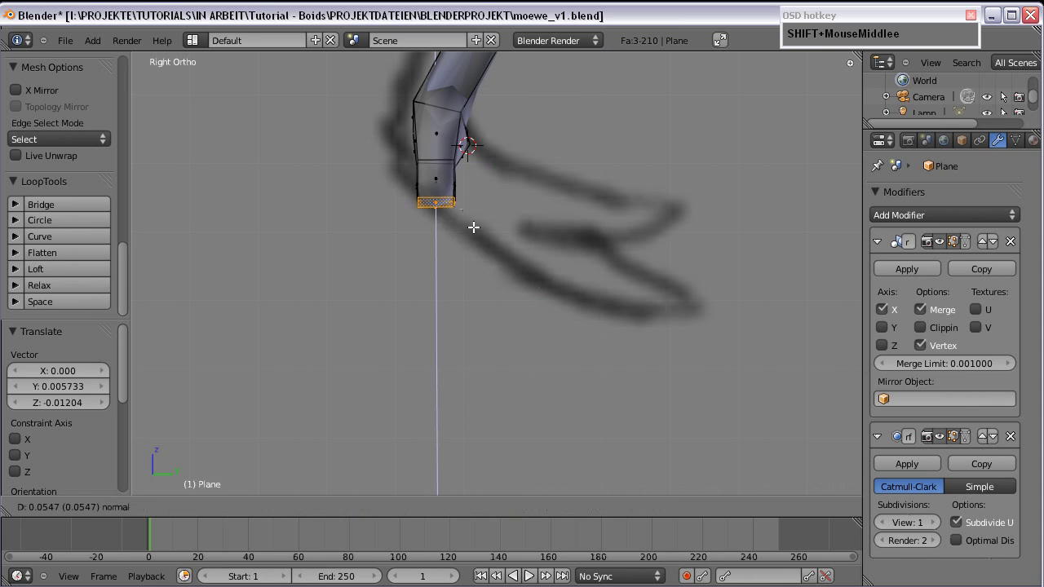
pyautogui.click(494, 317)
pyautogui.moveTo(380, 230); pyautogui.dragTo(435, 305, button='middle')
pyautogui.scroll(1, 463, 245)
pyautogui.scroll(1, 363, 210)
pyautogui.hotkey('ctrl', 'z')
# Step: Try extruding the three underside faces individually into separate toes, and undo the extrusion
pyautogui.scroll(2, 478, 228)
pyautogui.hotkey('alt', 'e')
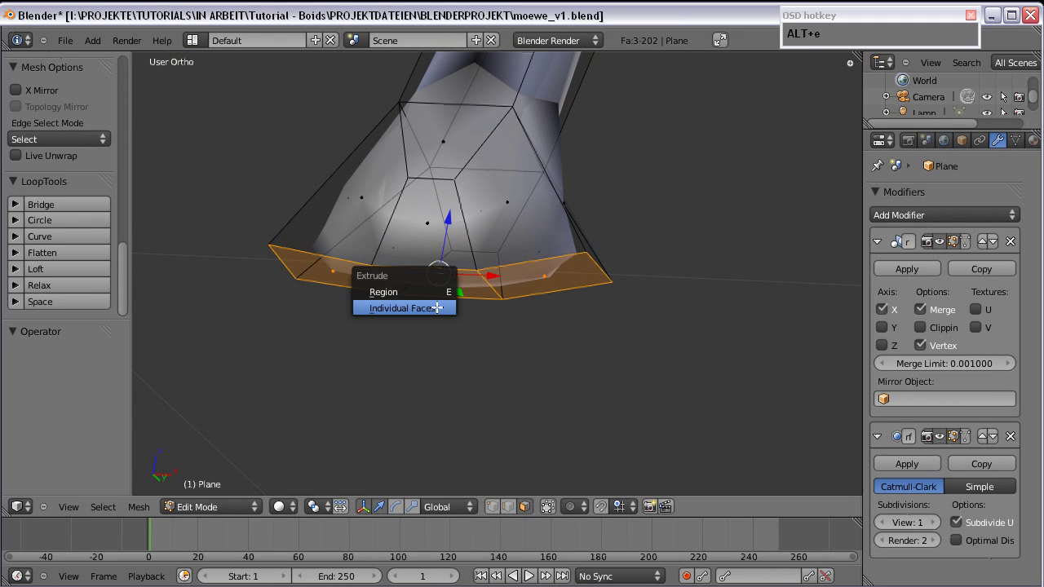
pyautogui.click(394, 310)
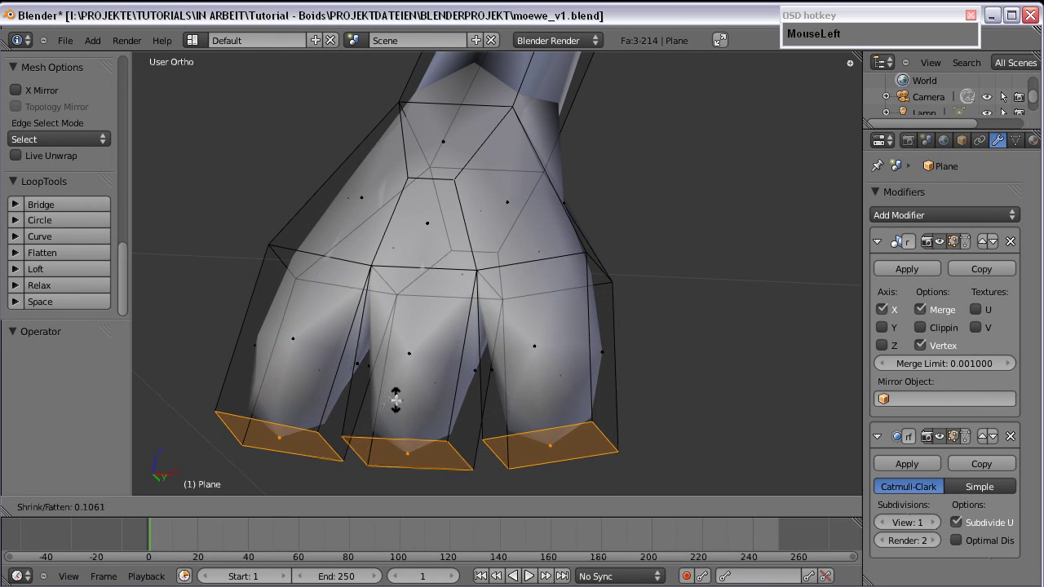
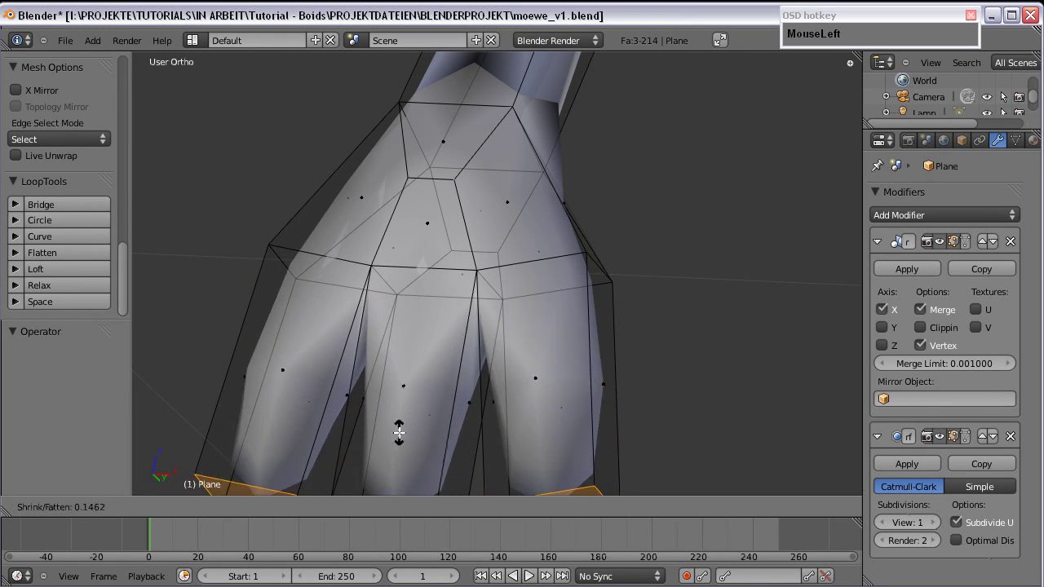
pyautogui.click(388, 393)
pyautogui.scroll(-3, 388, 393)
pyautogui.keyDown('shift'); pyautogui.moveTo(427, 366); pyautogui.dragTo(472, 305, button='middle'); pyautogui.keyUp('shift')
pyautogui.hotkey('ctrl', 'z')
# Step: Extrude the three underside faces as one region about -0.171 along Z and scale the end to 1.092
pyautogui.scroll(2, 479, 245)
pyautogui.scroll(-2, 508, 234)
pyautogui.press('e')
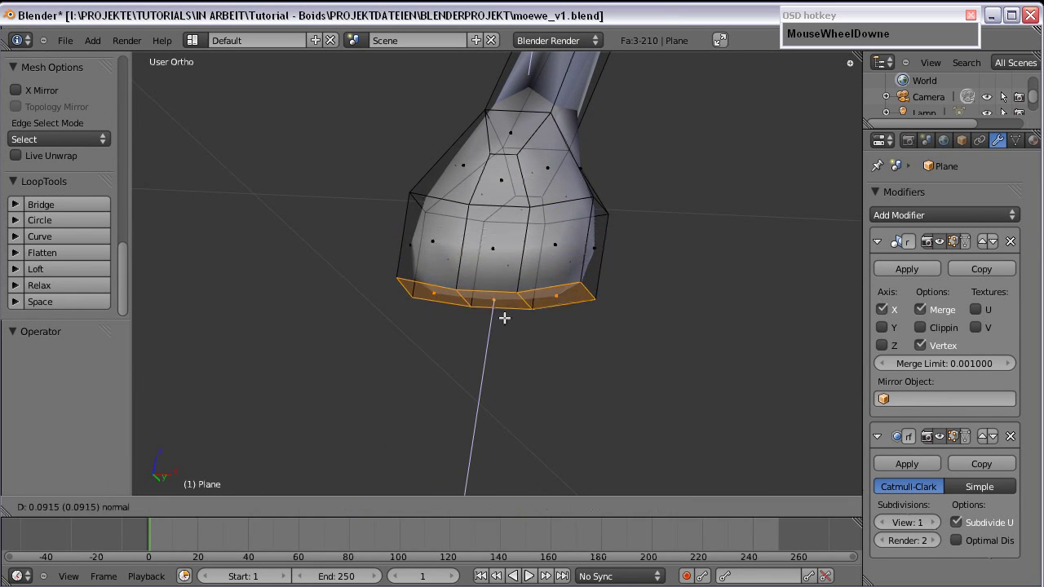
pyautogui.click(497, 389)
pyautogui.press('s')
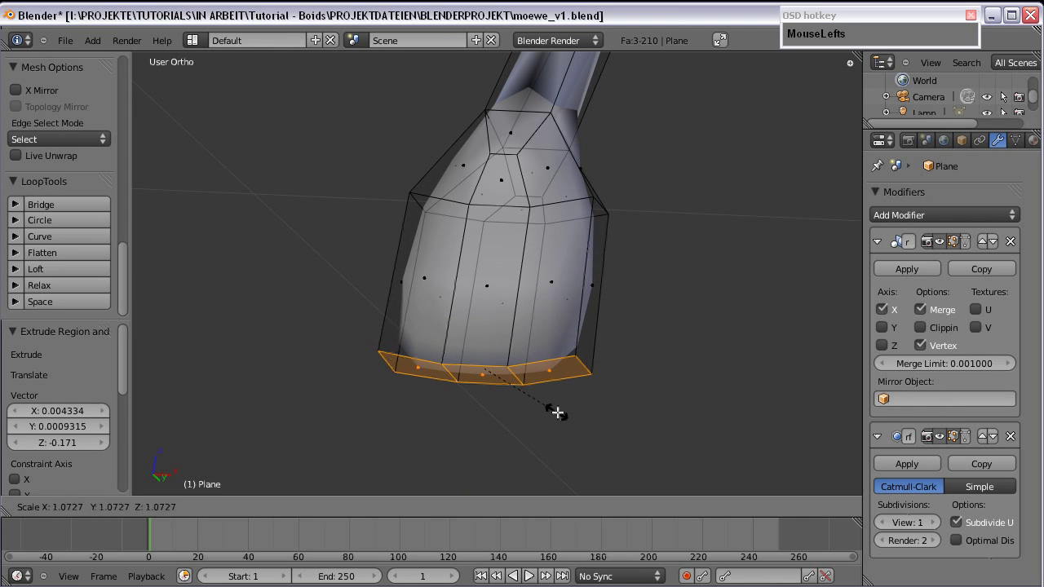
pyautogui.click(555, 413)
pyautogui.keyDown('shift'); pyautogui.moveTo(551, 408); pyautogui.dragTo(497, 306, button='middle'); pyautogui.keyUp('shift')
# Step: Extrude the three end faces individually by about 0.046 to form separate toe stubs
pyautogui.hotkey('alt', 'e')
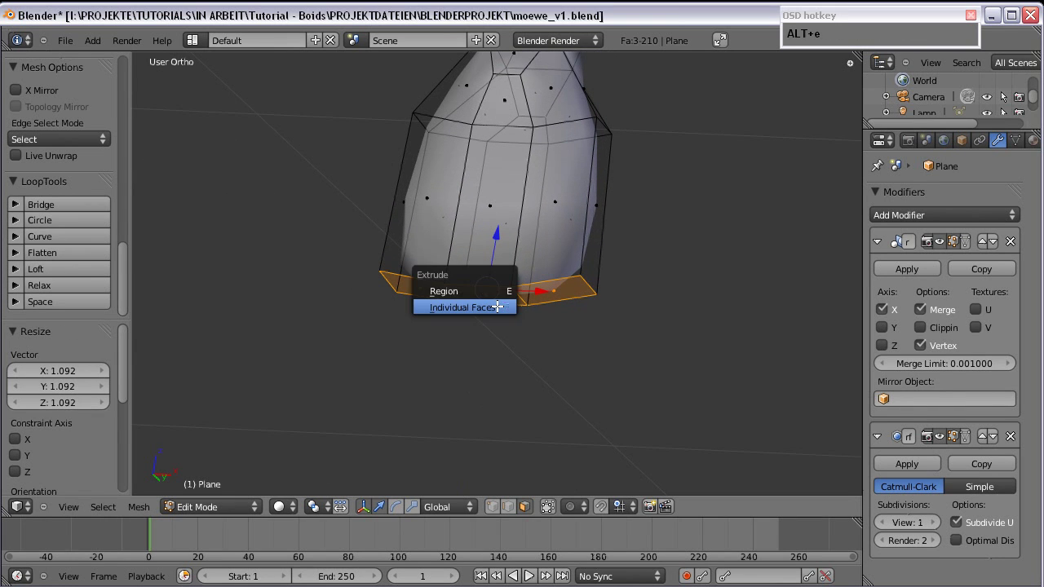
pyautogui.click(496, 303)
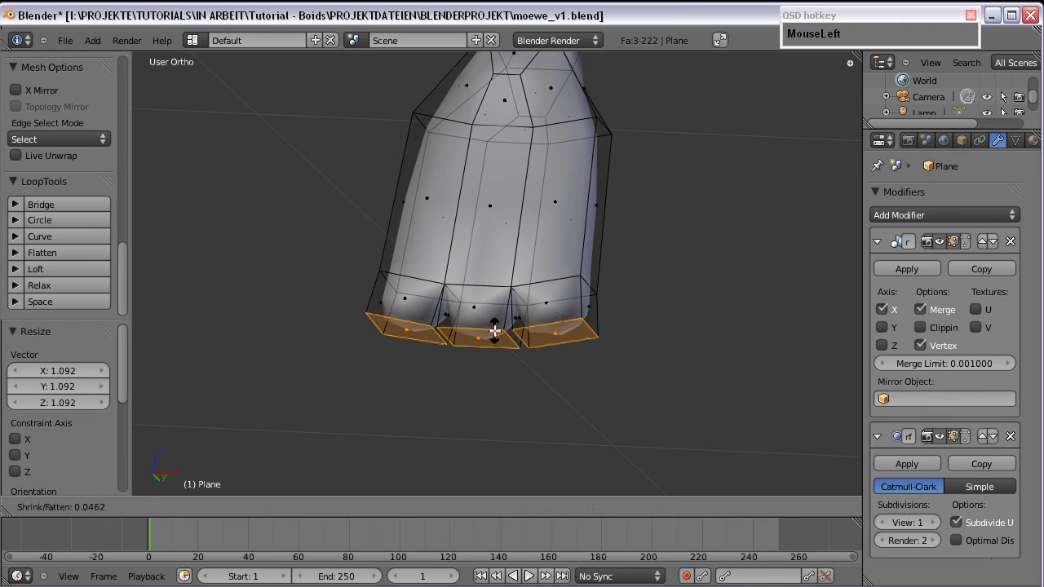
pyautogui.click(495, 330)
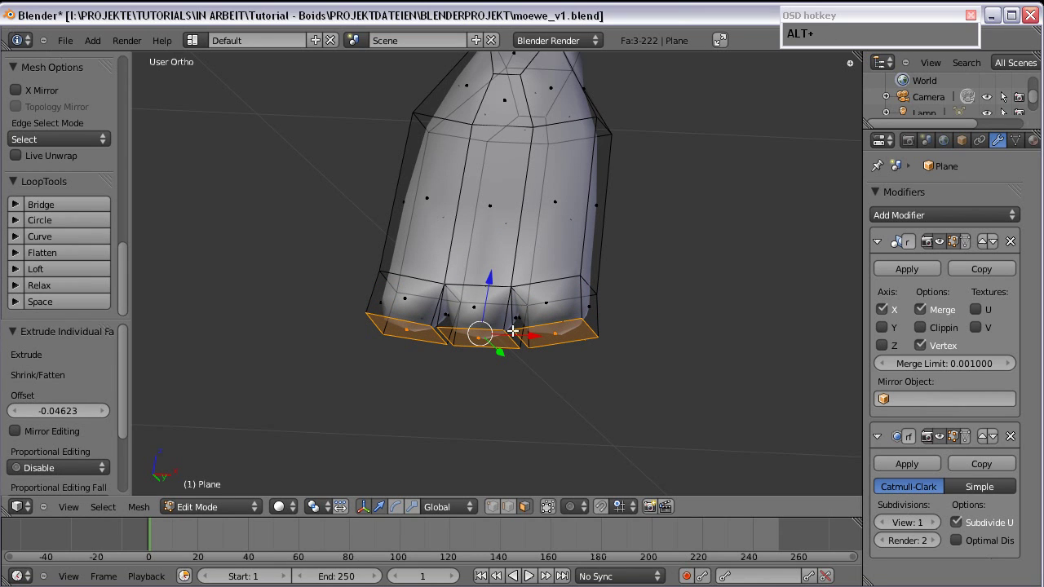
# Step: Taper the three toe ends with Shrink/Fatten and move them about 0.0079 along Z
pyautogui.hotkey('alt', 's')
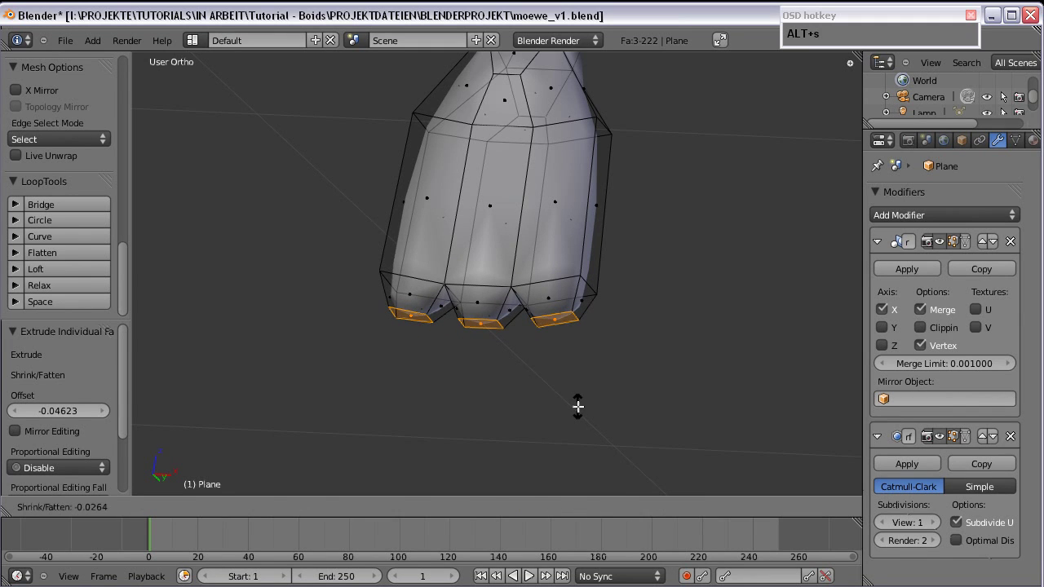
pyautogui.click(578, 407)
pyautogui.scroll(2, 525, 348)
pyautogui.moveTo(487, 288); pyautogui.dragTo(483, 281)
# Step: In the right side view, move the toe ends about 0.011 along Y and -0.0046 along Z and rotate them about -22.38°
pyautogui.press('KP_3')
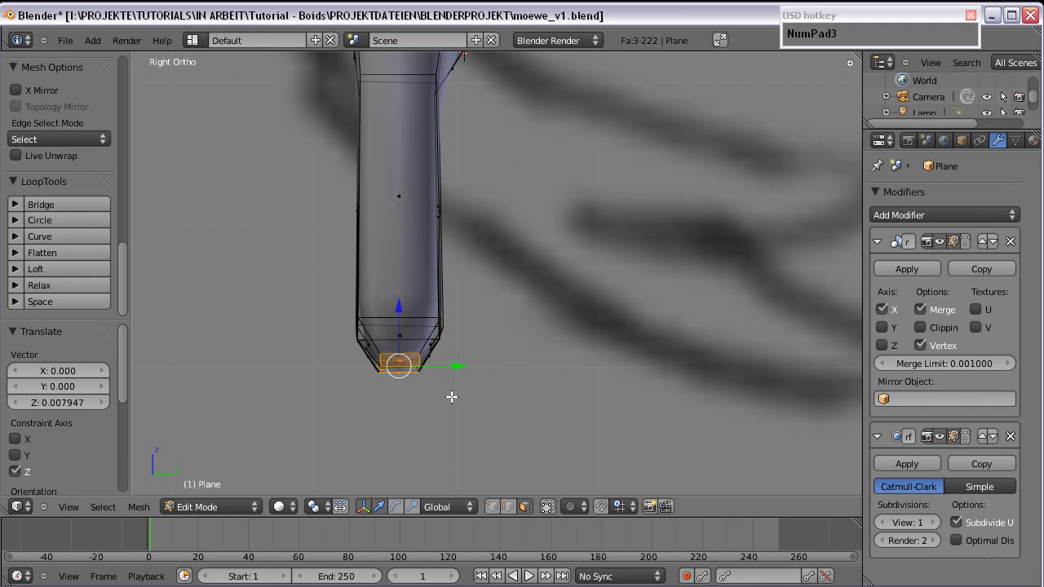
pyautogui.press('f')
pyautogui.press('r')
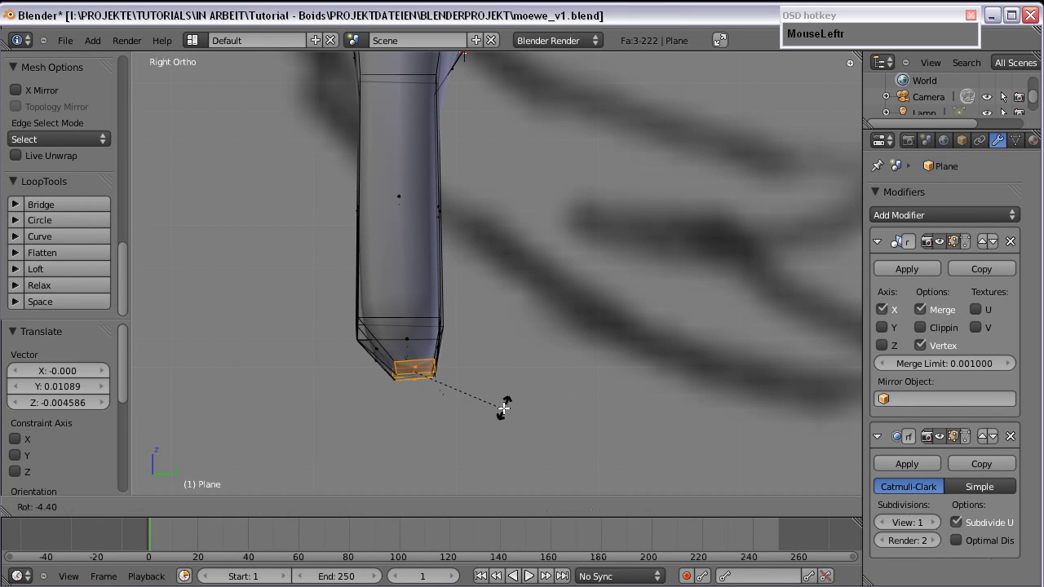
pyautogui.click(487, 411)
# Step: Extrude the three toe end faces individually by about 0.0195
pyautogui.hotkey('alt', 'e')
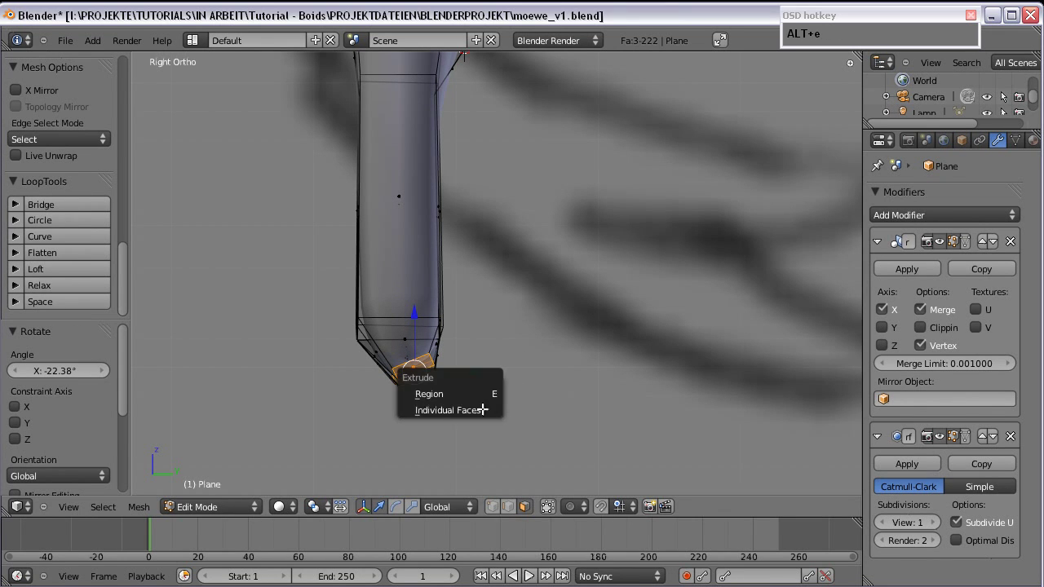
pyautogui.click(483, 409)
pyautogui.click(497, 423)
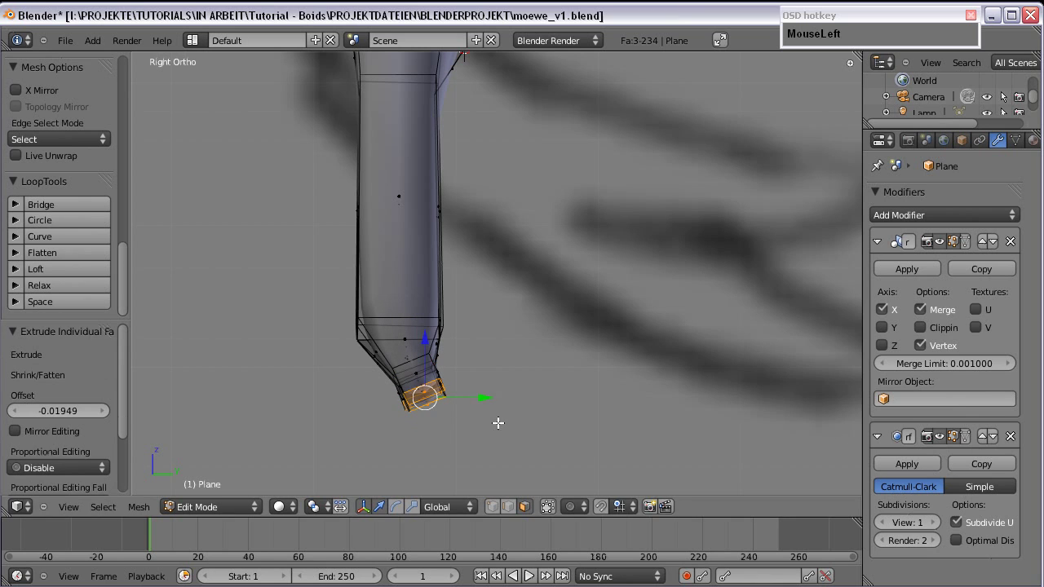
# Step: Shrink the new toe tips with Shrink/Fatten and move them about 0.012 along Y
pyautogui.moveTo(522, 436); pyautogui.dragTo(527, 424, button='middle')
pyautogui.hotkey('alt', 's')
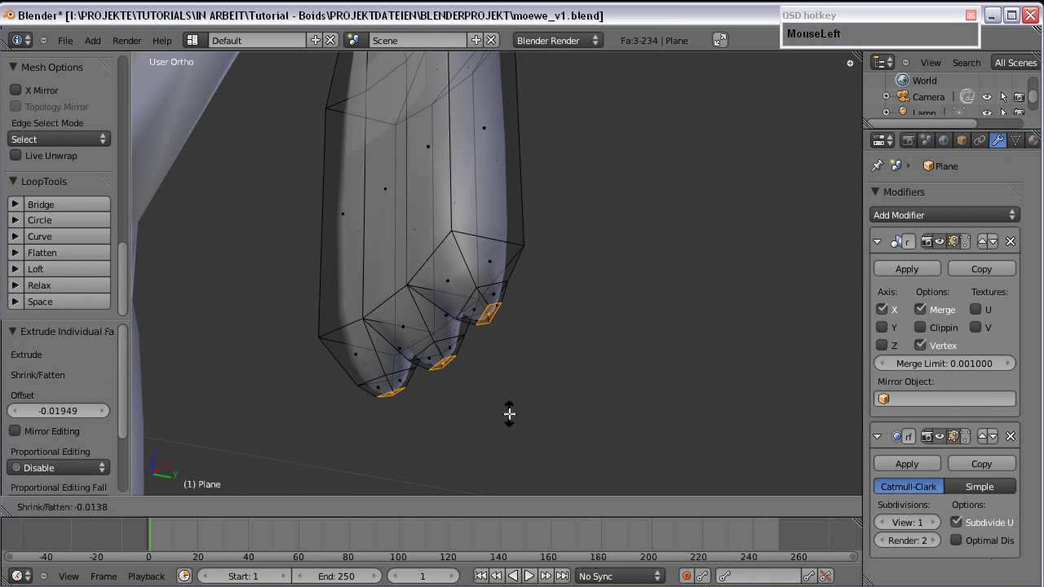
pyautogui.click(509, 415)
pyautogui.moveTo(492, 364); pyautogui.dragTo(508, 369)
# Step: Select the long faces on both narrow sides of the foot and move them about 0.0079 along Y
pyautogui.scroll(-2, 497, 364)
pyautogui.moveTo(430, 251); pyautogui.dragTo(531, 304, button='middle')
pyautogui.rightClick(602, 262)
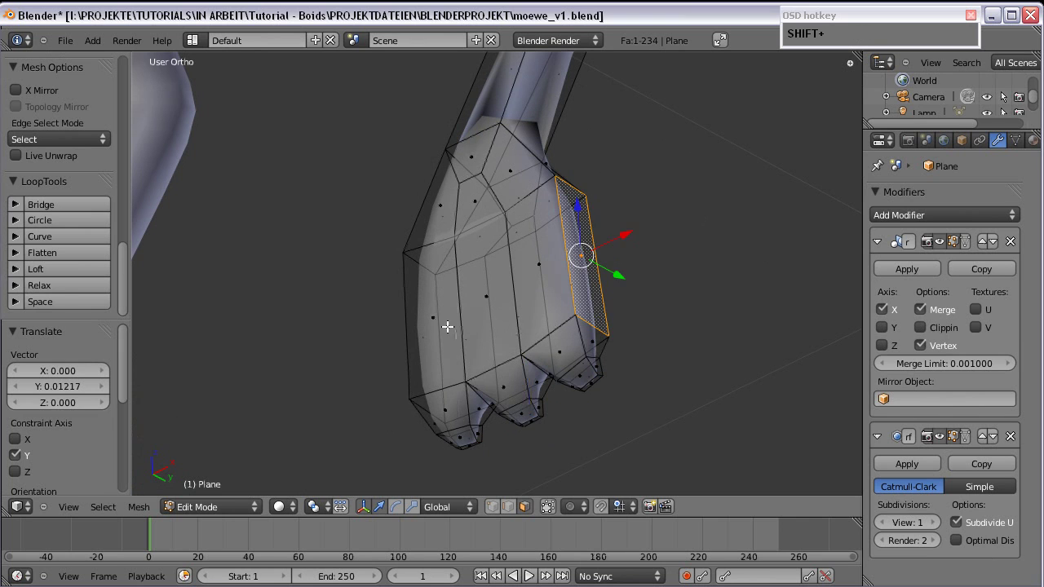
pyautogui.keyDown('shift'); pyautogui.rightClick(422, 335); pyautogui.keyUp('shift')
pyautogui.moveTo(422, 336); pyautogui.dragTo(537, 323, button='middle')
pyautogui.moveTo(539, 325)
pyautogui.mouseDown()
pyautogui.moveTo(539, 313)
pyautogui.moveTo(538, 322)
pyautogui.mouseUp()
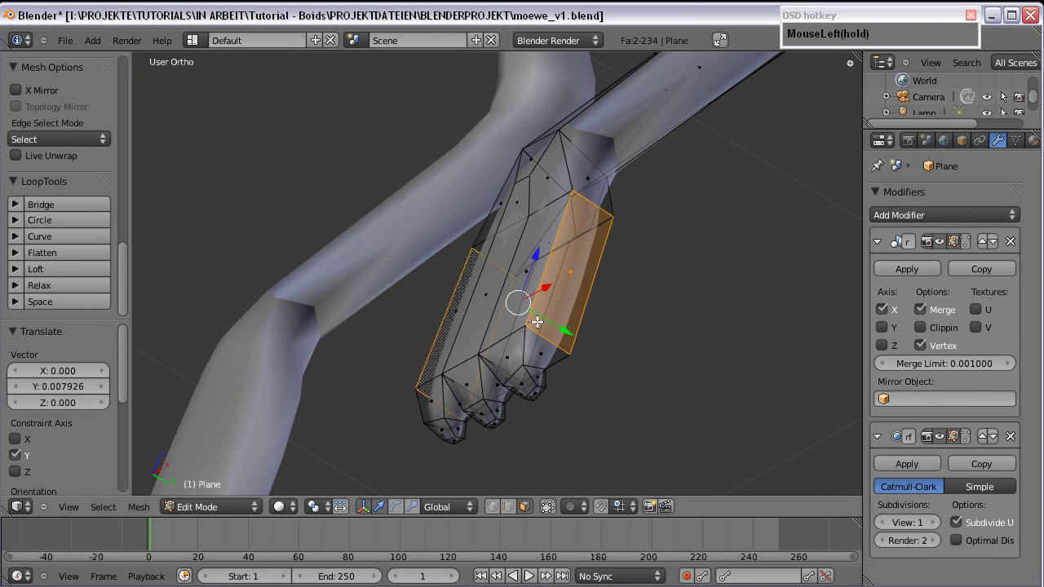
# Step: Select the outward-facing side faces of the two outer toes and move them about 0.0062 along Y
pyautogui.rightClick(542, 357)
pyautogui.keyDown('shift'); pyautogui.rightClick(538, 372); pyautogui.keyUp('shift')
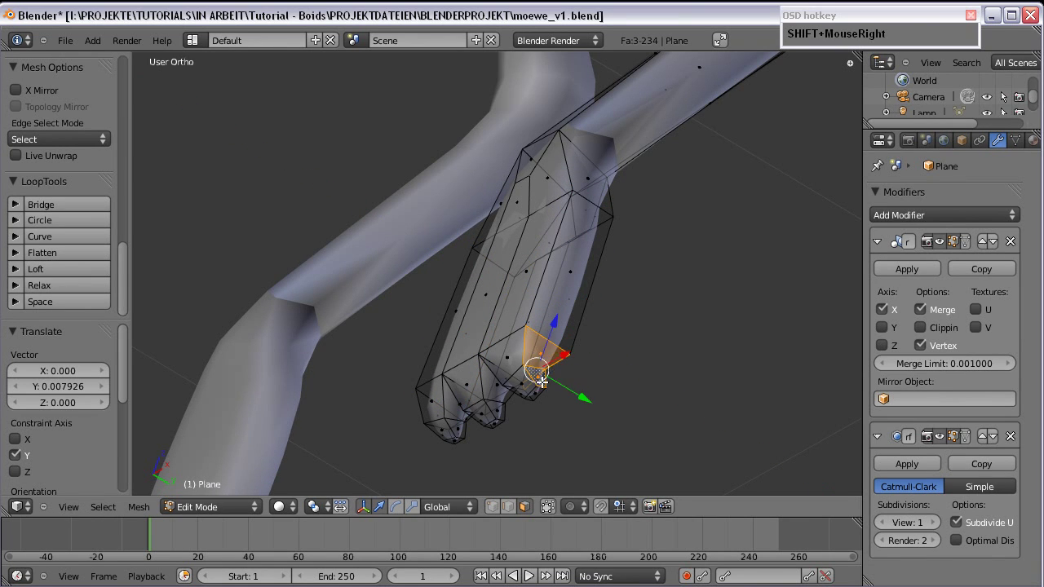
pyautogui.scroll(3, 542, 382)
pyautogui.scroll(2, 485, 187)
pyautogui.keyDown('shift'); pyautogui.moveTo(542, 382); pyautogui.dragTo(465, 186, button='middle'); pyautogui.keyUp('shift')
pyautogui.keyDown('shift'); pyautogui.rightClick(341, 199); pyautogui.keyUp('shift')
pyautogui.keyDown('shift'); pyautogui.moveTo(473, 320); pyautogui.dragTo(391, 95, button='middle'); pyautogui.keyUp('shift')
pyautogui.moveTo(448, 235); pyautogui.dragTo(376, 197, button='middle')
pyautogui.keyDown('shift'); pyautogui.click(798, 327); pyautogui.keyUp('shift')
pyautogui.keyDown('shift'); pyautogui.click(727, 372); pyautogui.keyUp('shift')
pyautogui.scroll(-5, 725, 370)
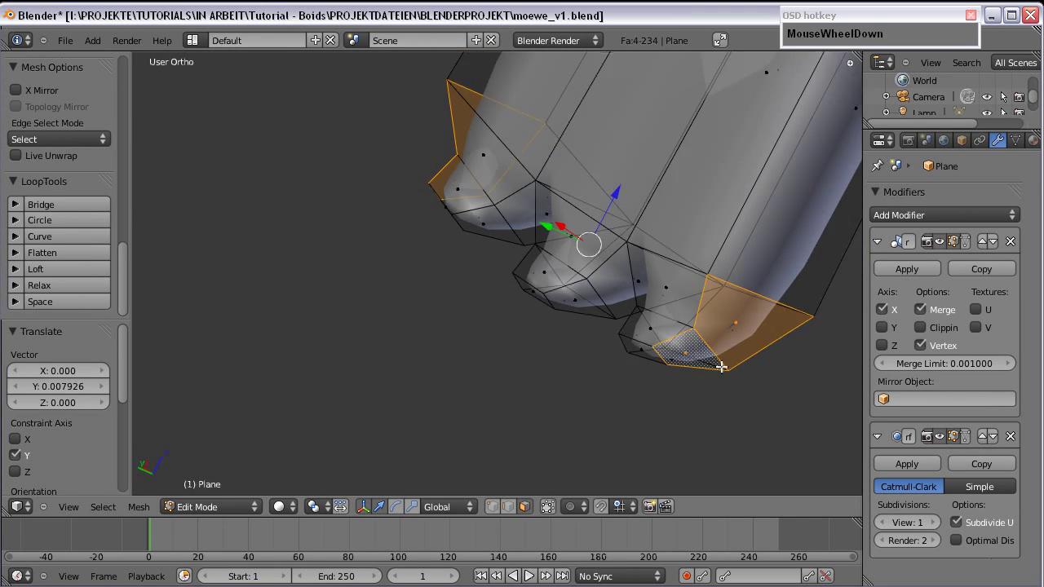
pyautogui.moveTo(725, 369); pyautogui.dragTo(523, 255, button='middle')
pyautogui.scroll(2, 523, 255)
pyautogui.moveTo(494, 215); pyautogui.dragTo(531, 203)
# Step: Add two loop cuts across the long section of the foot
pyautogui.keyDown('shift'); pyautogui.moveTo(531, 203); pyautogui.dragTo(443, 340, button='middle'); pyautogui.keyUp('shift')
pyautogui.hotkey('ctrl', 'r')
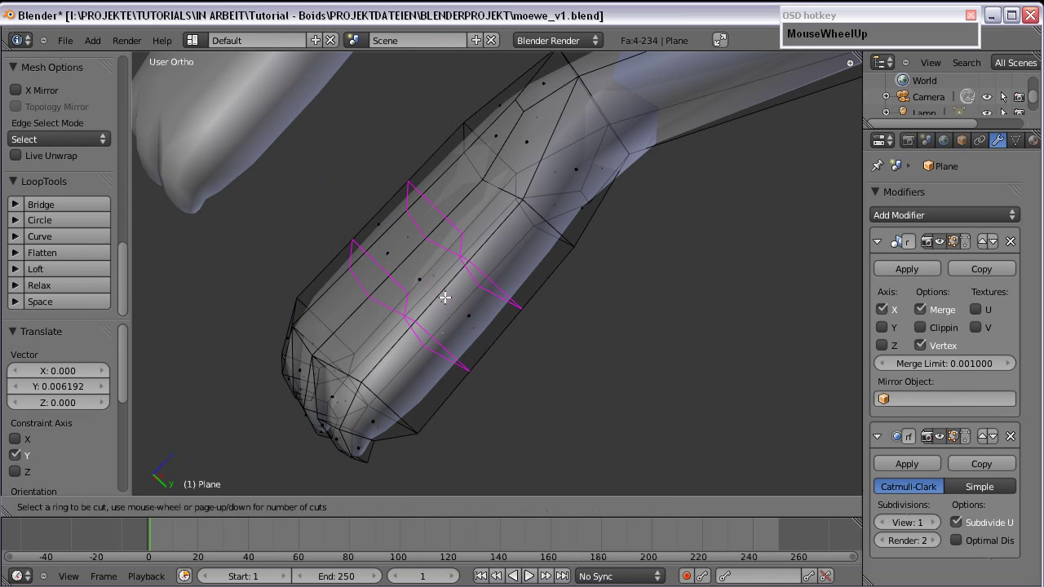
pyautogui.click(445, 298)
# Step: Select both new edge loops in the right side view and move them about -0.0103 along Y
pyautogui.press('a')
pyautogui.rightClick(440, 304)
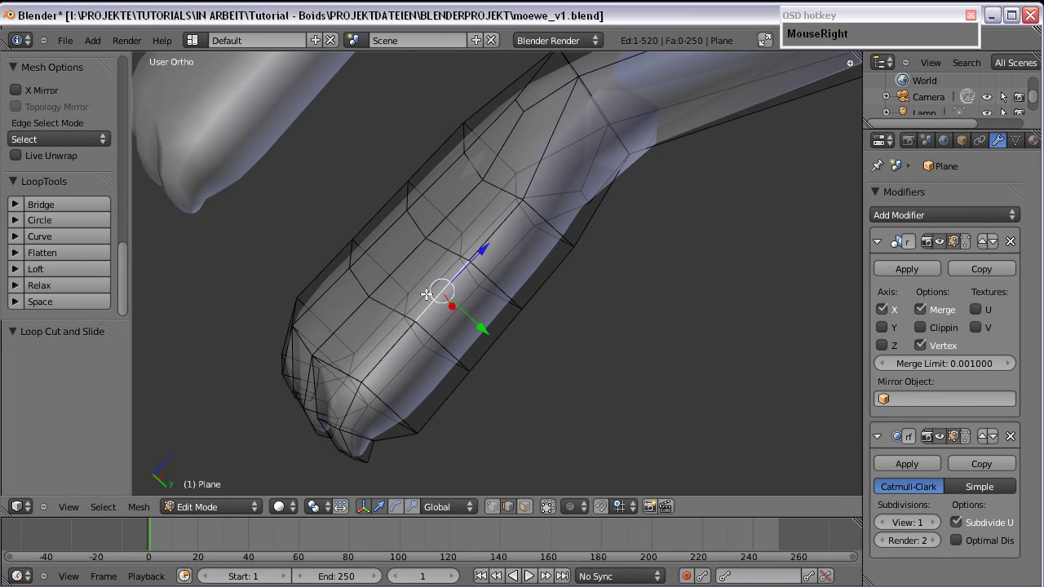
pyautogui.press('KP_3')
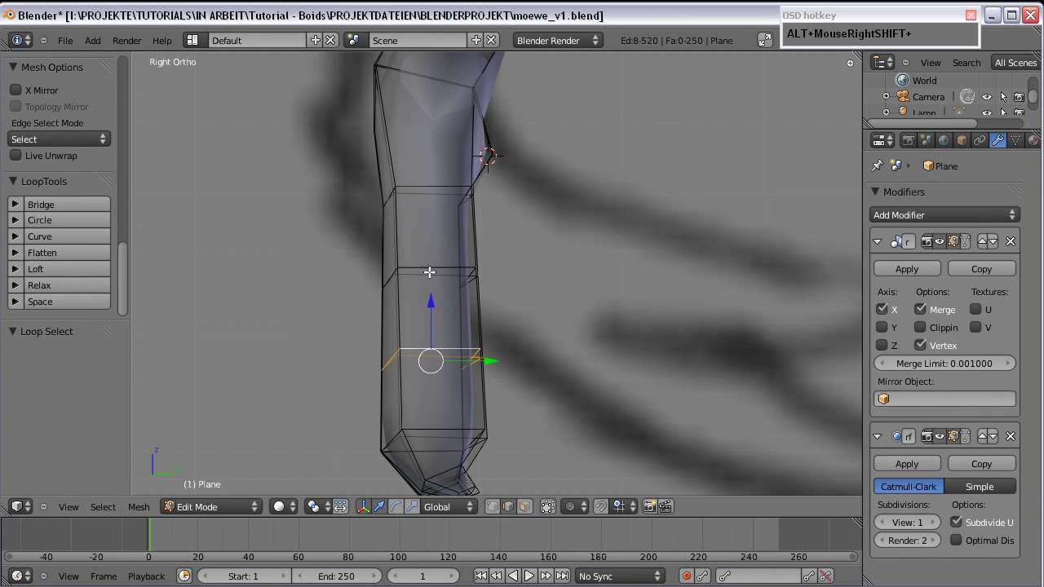
pyautogui.moveTo(472, 319); pyautogui.dragTo(460, 318)
pyautogui.scroll(-3, 475, 319)
pyautogui.scroll(-2, 476, 319)
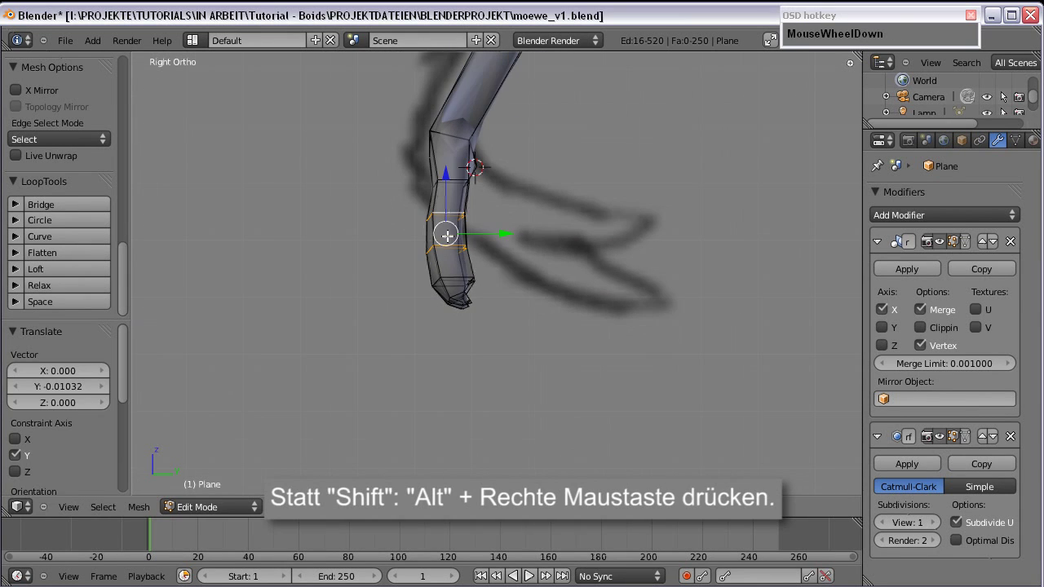
# Step: Select the vertex pairs at the foot's two upper side corners and move each pair inward to narrow the outline
pyautogui.moveTo(383, 215); pyautogui.dragTo(501, 249, button='middle')
pyautogui.scroll(7, 571, 216)
pyautogui.keyDown('shift'); pyautogui.moveTo(587, 180); pyautogui.dragTo(492, 259, button='middle'); pyautogui.keyUp('shift')
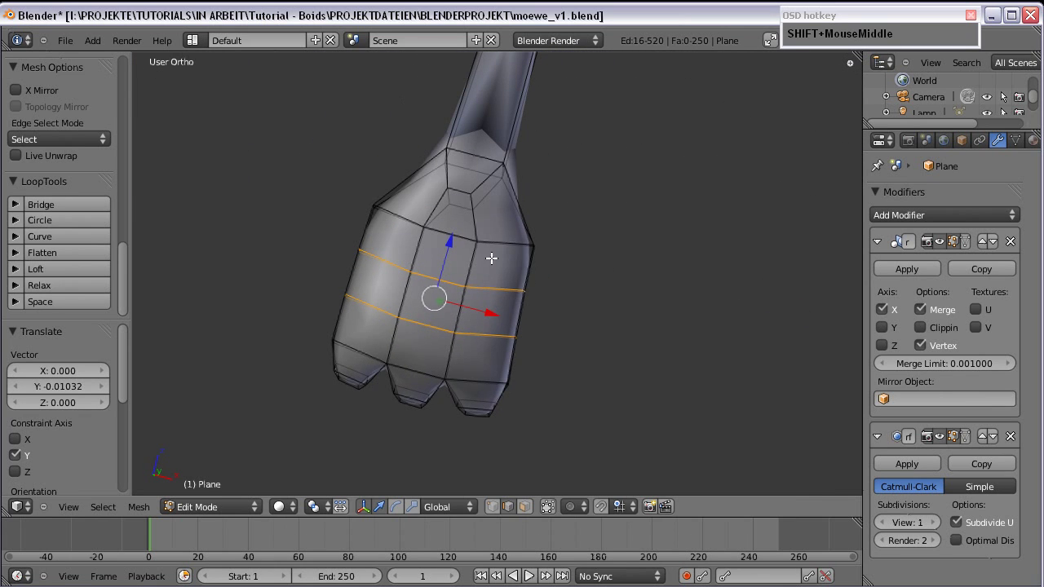
pyautogui.press('a')
pyautogui.press('c')
pyautogui.click(553, 238)
pyautogui.scroll(3, 553, 250)
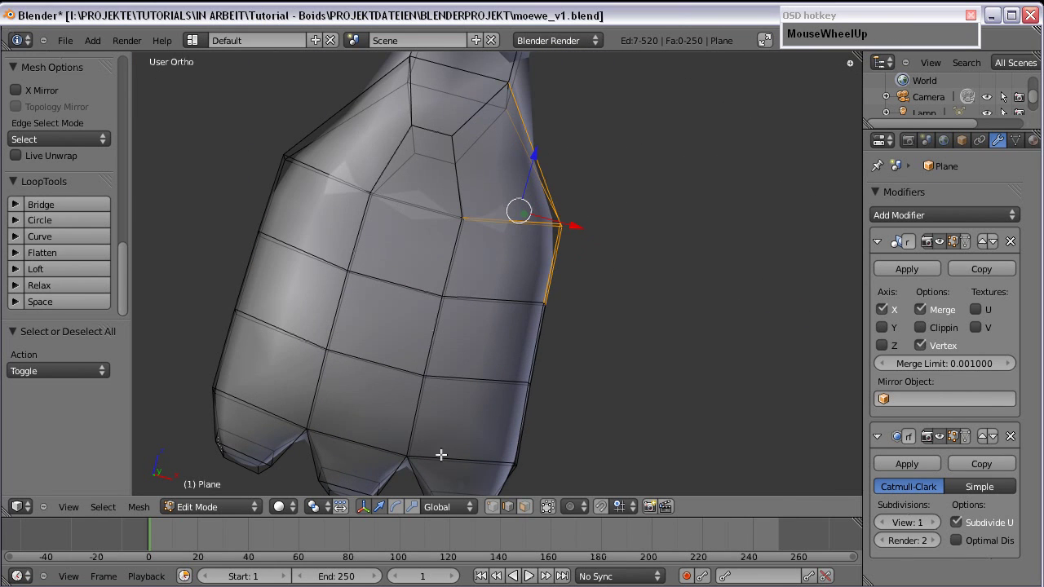
pyautogui.click(553, 237)
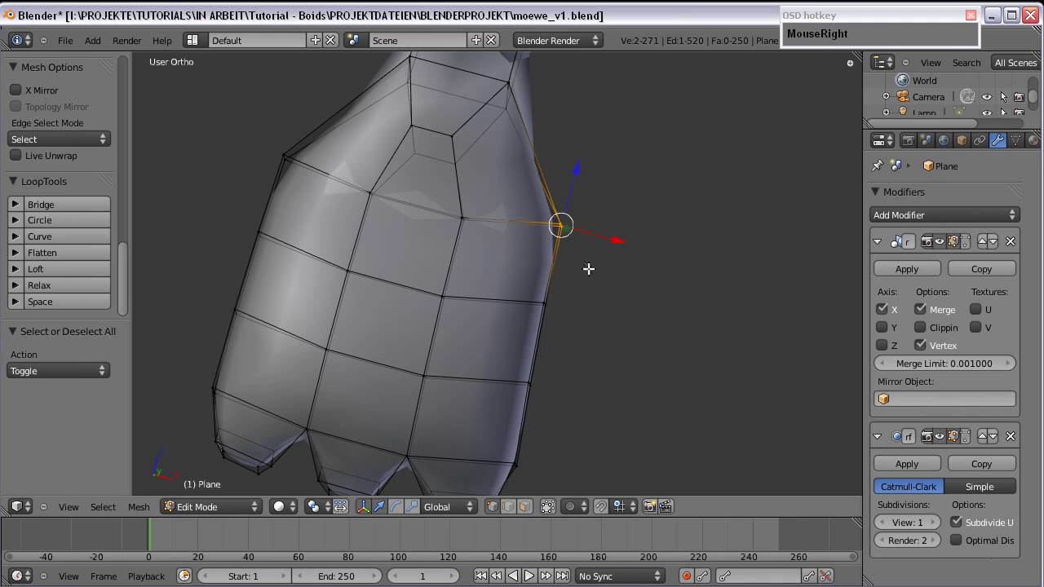
pyautogui.rightClick(284, 158)
pyautogui.click(284, 158)
pyautogui.moveTo(308, 167); pyautogui.dragTo(333, 181)
# Step: Move the middle vertex pairs on the foot's +X side slightly inward to smooth that edge
pyautogui.scroll(-1, 475, 314)
pyautogui.keyDown('shift'); pyautogui.moveTo(476, 315); pyautogui.dragTo(468, 249, button='middle'); pyautogui.keyUp('shift')
pyautogui.press('a')
pyautogui.press('c')
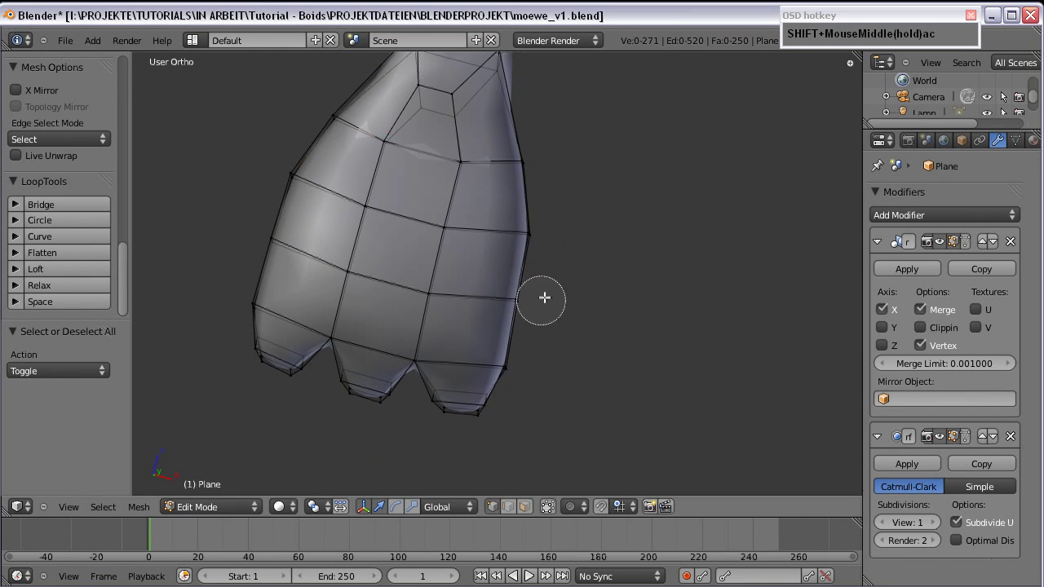
pyautogui.moveTo(541, 298); pyautogui.dragTo(535, 229)
pyautogui.moveTo(551, 272); pyautogui.dragTo(542, 308)
pyautogui.press('a')
pyautogui.press('c')
pyautogui.click(524, 308)
# Step: Move the middle vertex pairs on the foot's -X side inward, the lower pair by about 0.0007 along X
pyautogui.press('a')
pyautogui.press('c')
pyautogui.click(295, 185)
pyautogui.rightClick(315, 182)
pyautogui.moveTo(318, 183); pyautogui.dragTo(324, 186)
pyautogui.press('a')
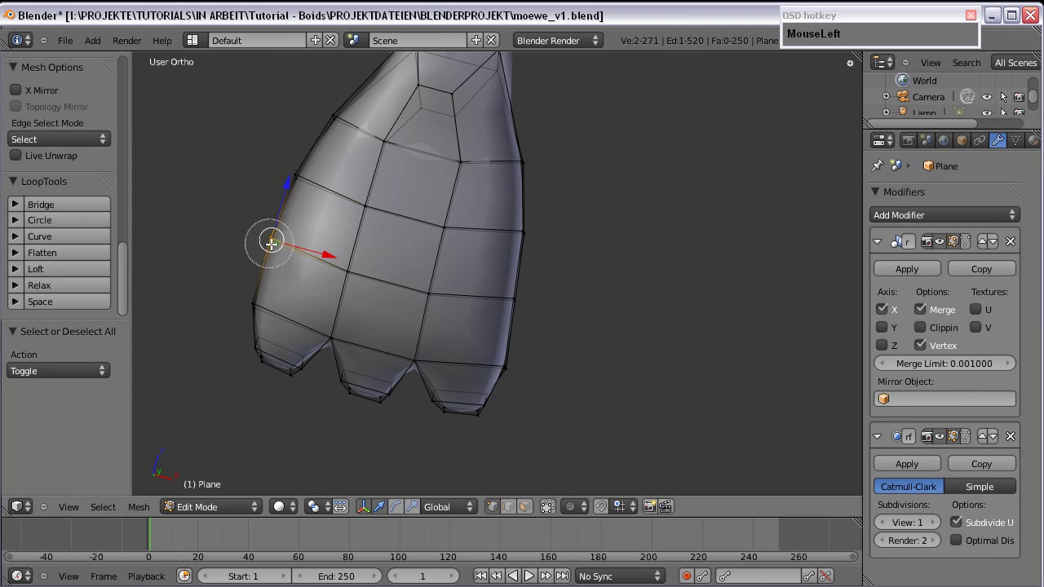
pyautogui.moveTo(294, 250); pyautogui.dragTo(297, 247)
# Step: In the right side view, select the vertices along the foot's +Y side from the upper loop cut down to the toes
pyautogui.scroll(-2, 497, 286)
pyautogui.moveTo(496, 286); pyautogui.dragTo(350, 245, button='middle')
pyautogui.press('KP_3')
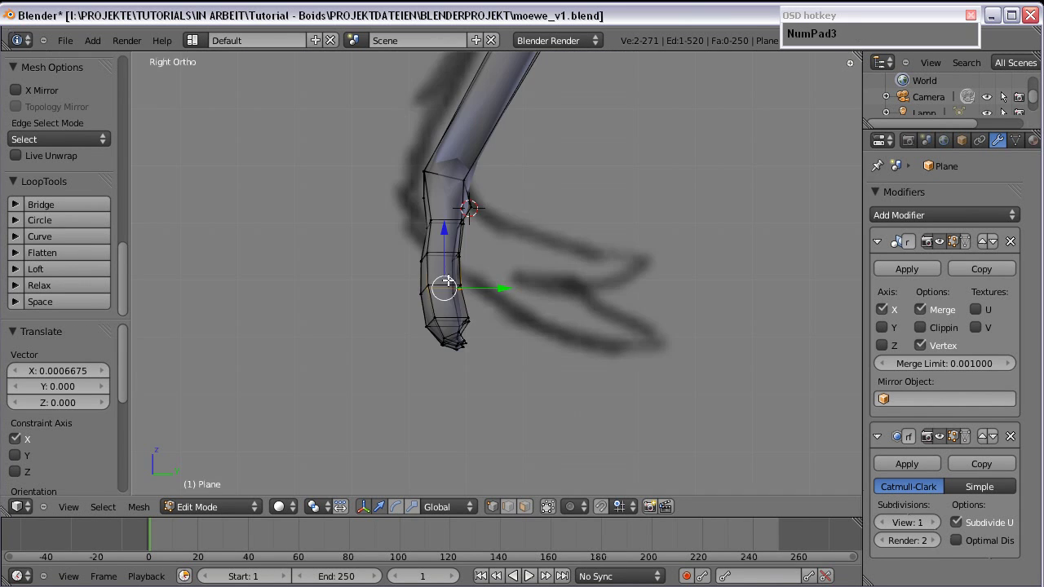
pyautogui.scroll(2, 455, 285)
pyautogui.keyDown('shift'); pyautogui.moveTo(455, 284); pyautogui.dragTo(452, 231, button='middle'); pyautogui.keyUp('shift')
pyautogui.press('a')
pyautogui.press('c')
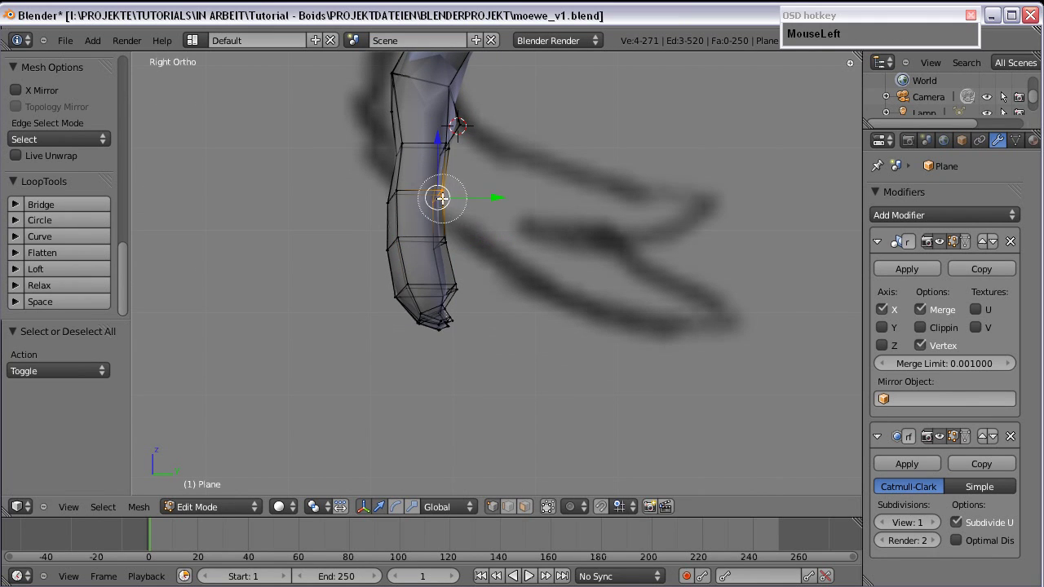
pyautogui.moveTo(454, 256); pyautogui.dragTo(459, 303)
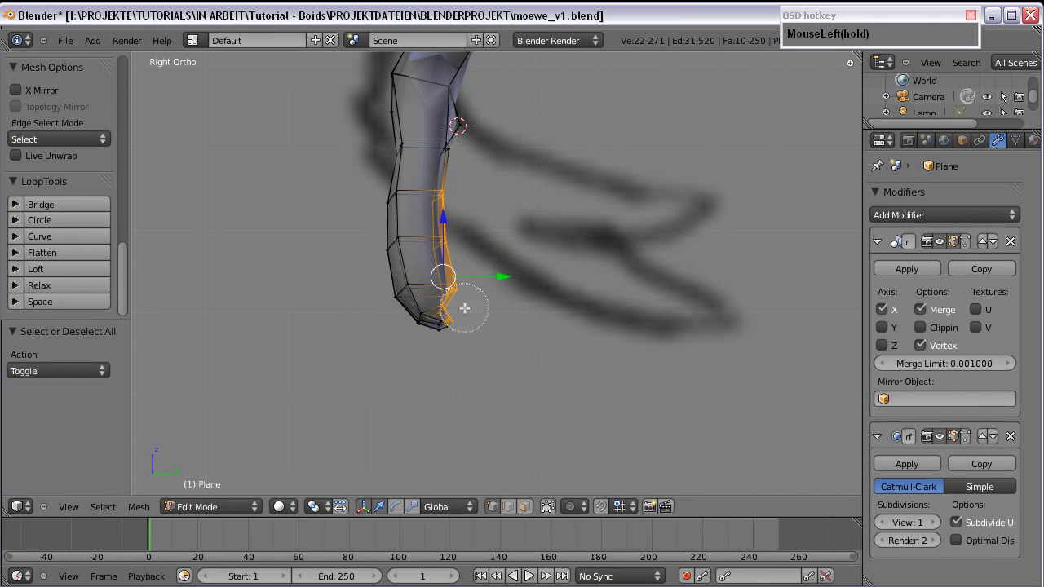
pyautogui.moveTo(468, 252); pyautogui.dragTo(424, 250, button='middle')
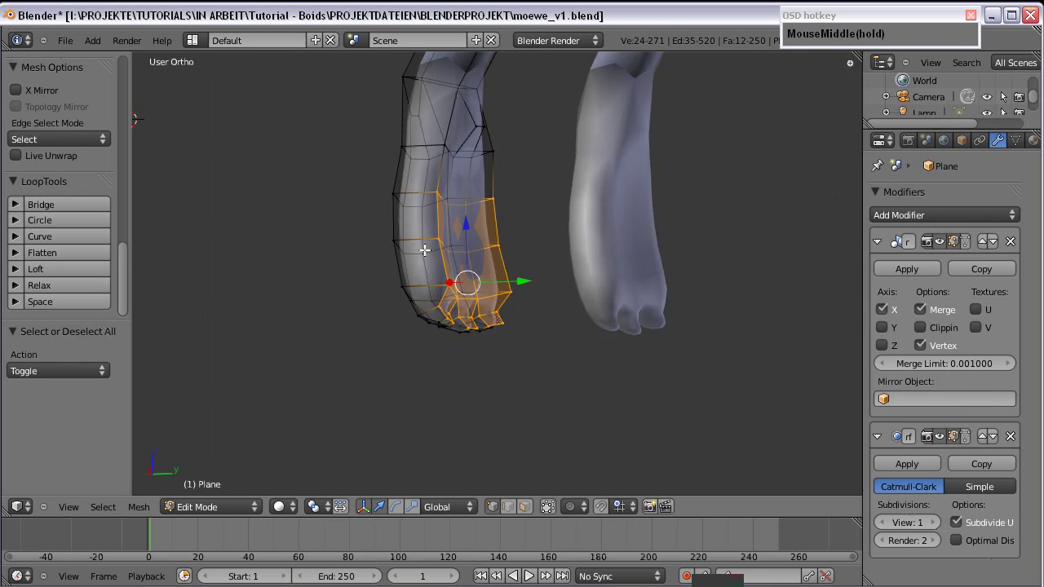
# Step: In the right side view, move the selected +Y side vertices of the foot inward and rotate them by about -5.86°
pyautogui.press('KP_1')
pyautogui.press('KP_3')
pyautogui.press('KP_3')
pyautogui.press('g')
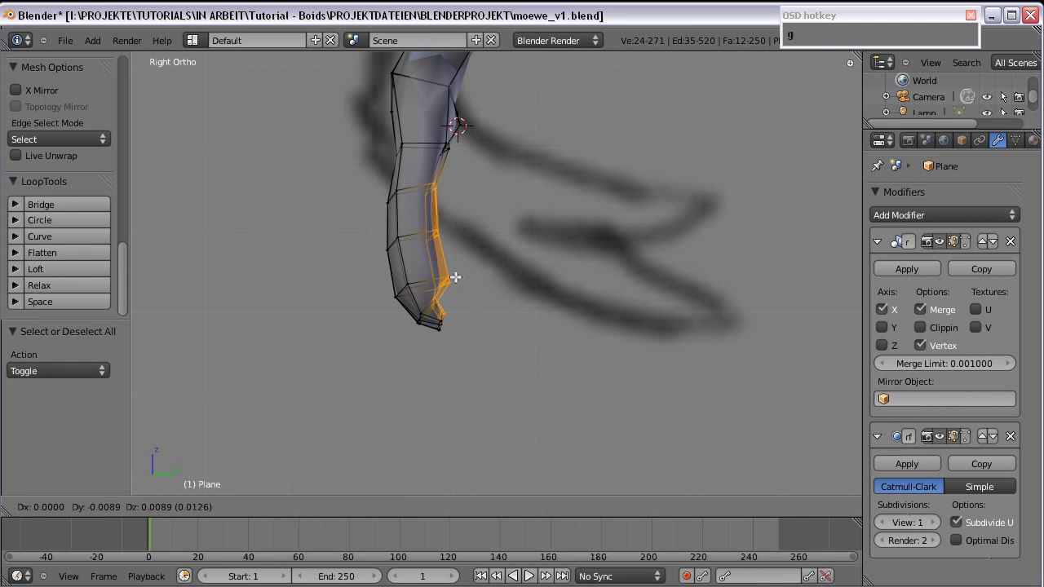
pyautogui.click(453, 279)
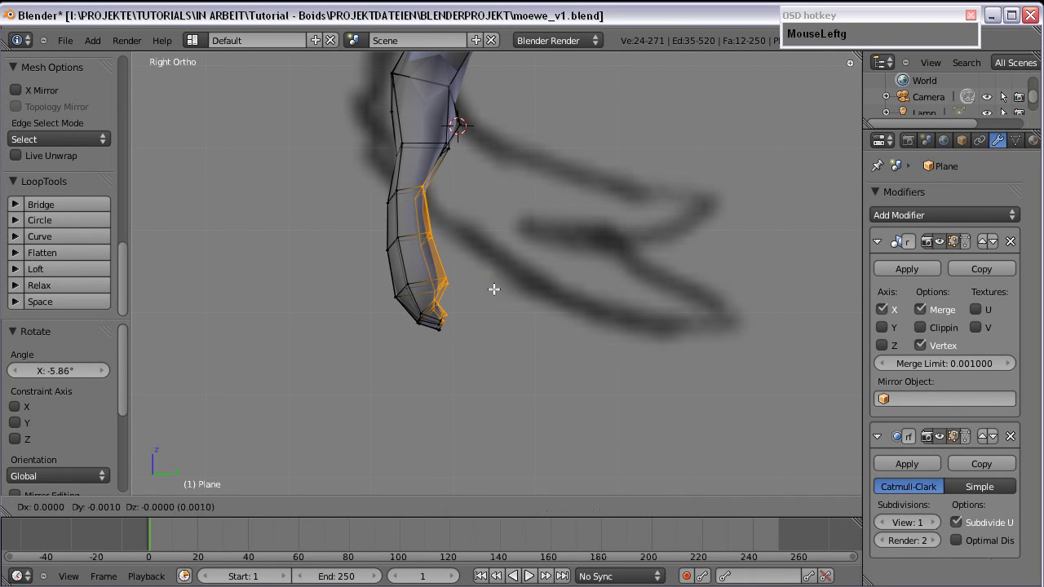
# Step: Move the six vertices on the +Y side just below the ankle about 0.008 toward -Y
pyautogui.press('a')
pyautogui.rightClick(460, 131)
pyautogui.press('g')
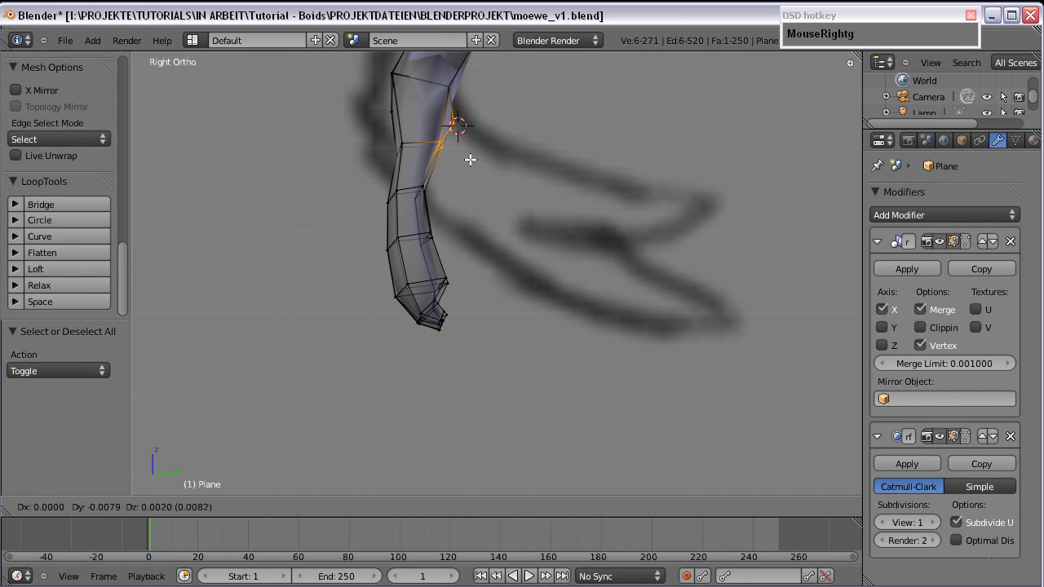
pyautogui.click(471, 157)
# Step: Select four vertices on the +Y side just below the ankle and shift them slightly back toward +Y
pyautogui.keyDown('shift'); pyautogui.moveTo(471, 157); pyautogui.dragTo(451, 256, button='middle'); pyautogui.keyUp('shift')
pyautogui.press('a')
pyautogui.press('c')
pyautogui.click(437, 241)
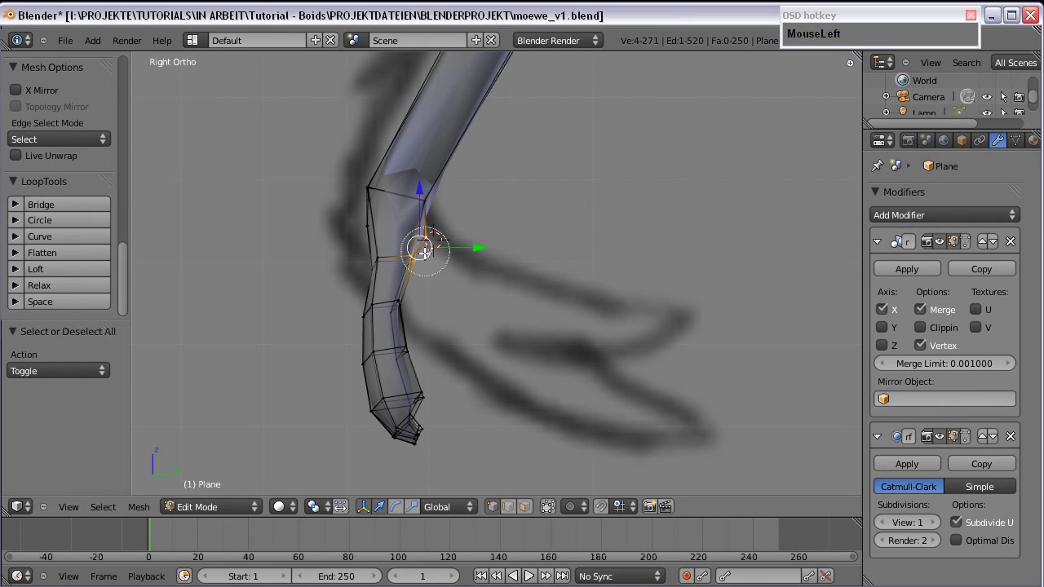
pyautogui.press('g')
pyautogui.click(452, 259)
# Step: Select the toe end of the foot, move it down and toward +Y, and rotate it slightly
pyautogui.press('a')
pyautogui.press('c')
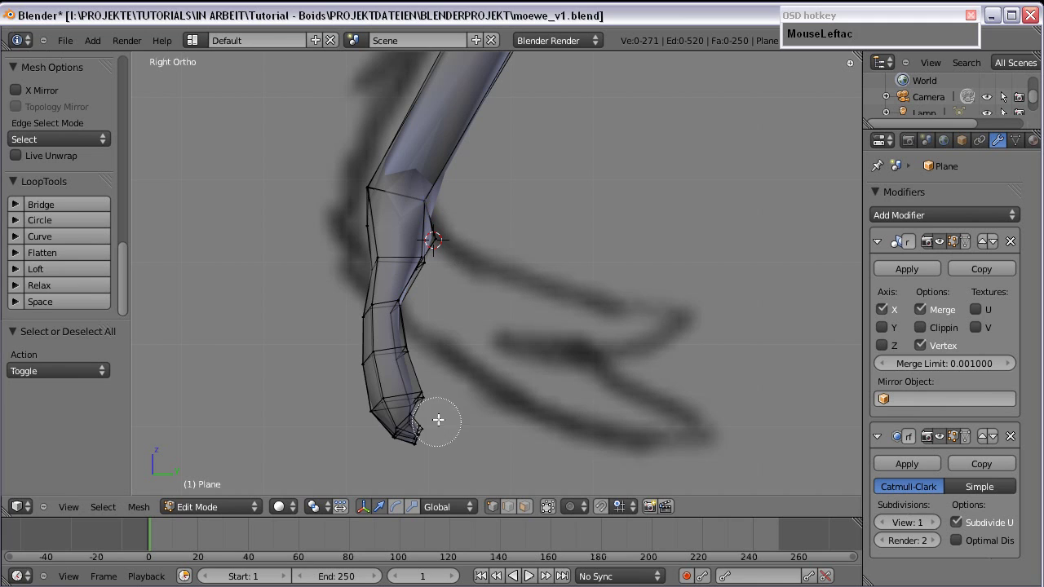
pyautogui.moveTo(414, 432); pyautogui.dragTo(426, 414)
pyautogui.scroll(-1, 427, 444)
pyautogui.press('g')
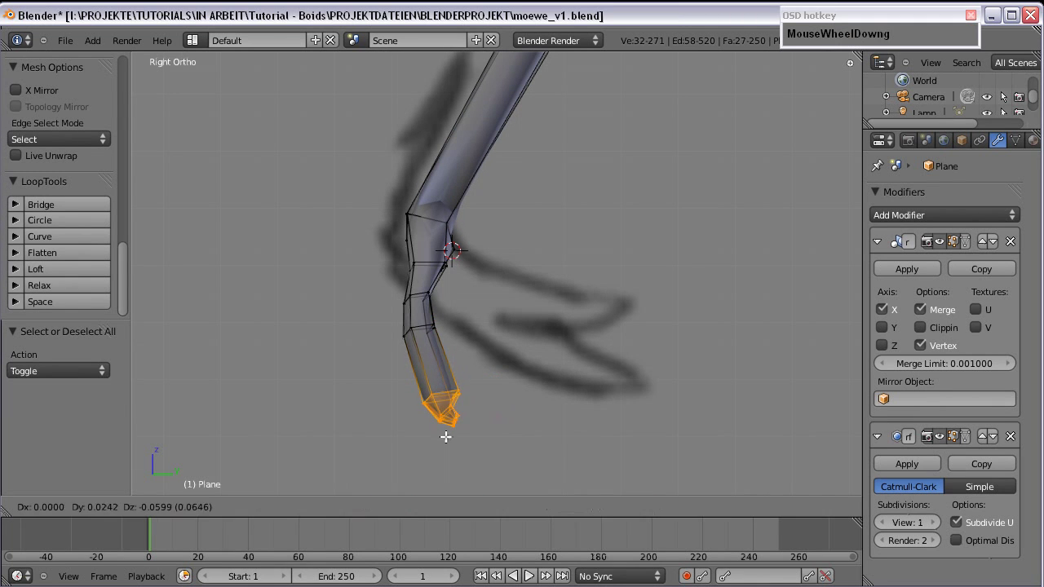
pyautogui.click(459, 442)
pyautogui.press('r')
pyautogui.click(500, 430)
# Step: Move the foot's lower middle loop down by about 0.0285 and shift the loop above it down to even the spacing
pyautogui.press('a')
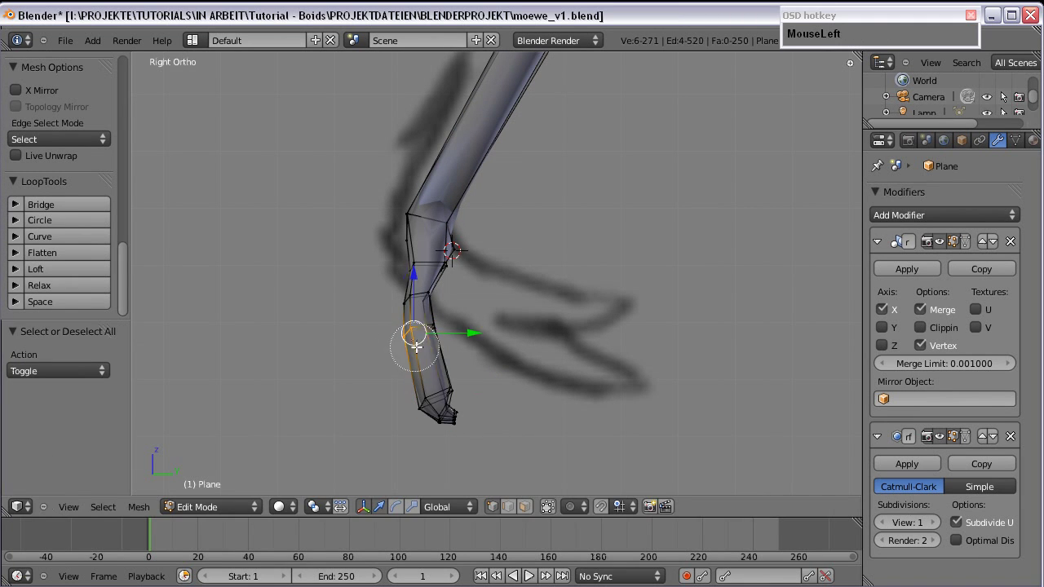
pyautogui.press('g')
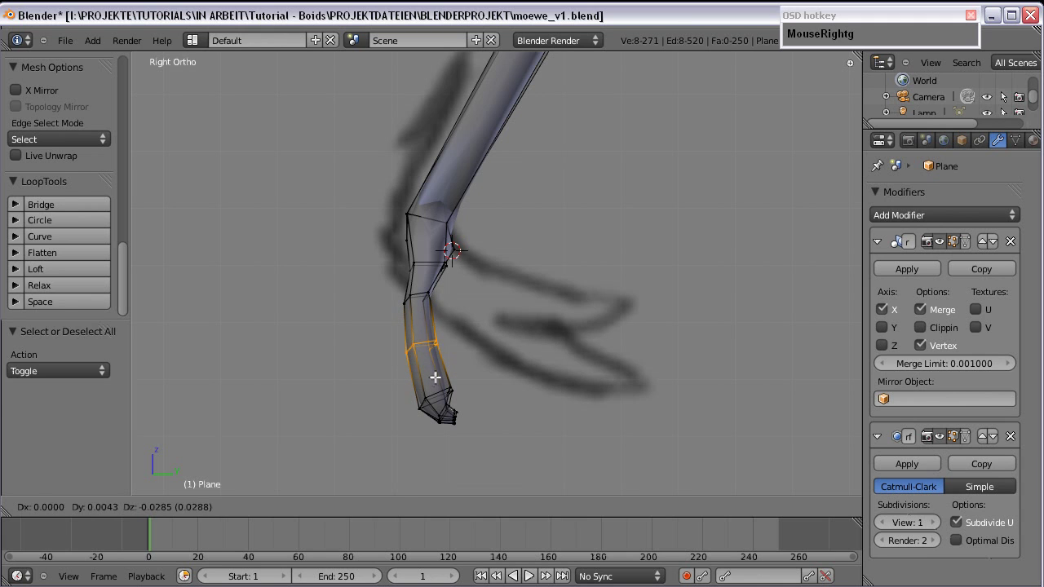
pyautogui.click(435, 377)
pyautogui.press('a')
pyautogui.press('g')
pyautogui.click(423, 329)
# Step: Select all foot vertices from the ankle loop down to the toes and place the 3D cursor at the ankle
pyautogui.scroll(-6, 423, 331)
pyautogui.press('Tab')
pyautogui.scroll(-3, 520, 322)
pyautogui.moveTo(432, 284); pyautogui.dragTo(549, 277, button='middle')
pyautogui.press('KP_3')
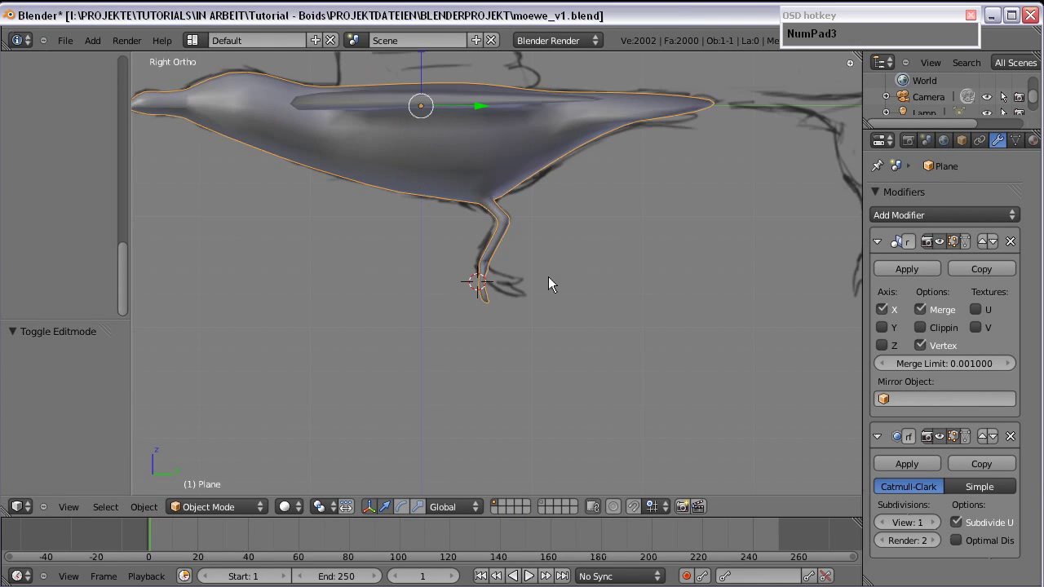
pyautogui.press('Tab')
pyautogui.scroll(4, 549, 276)
pyautogui.press('a')
pyautogui.click(470, 337)
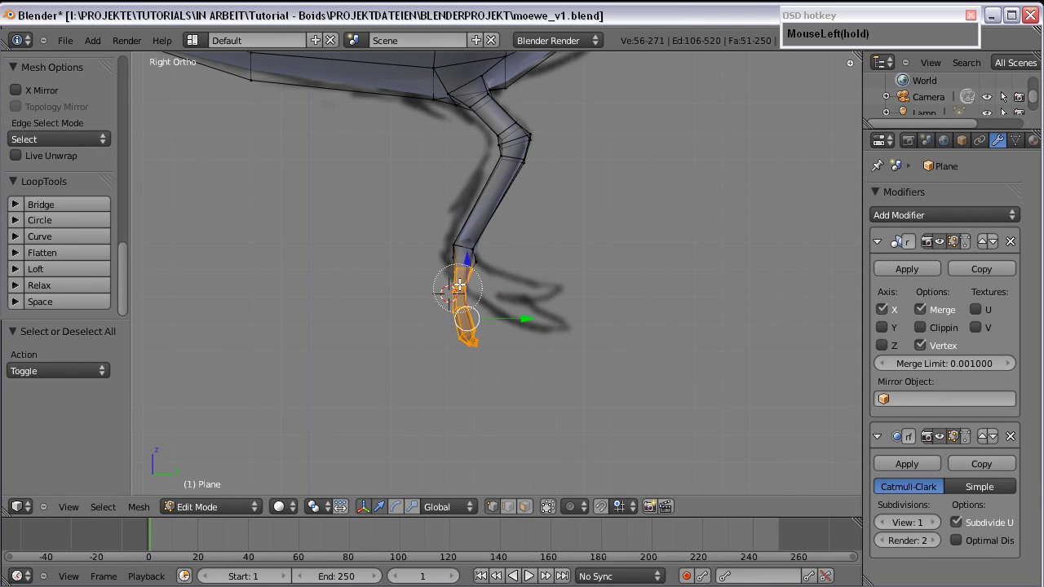
pyautogui.scroll(3, 479, 296)
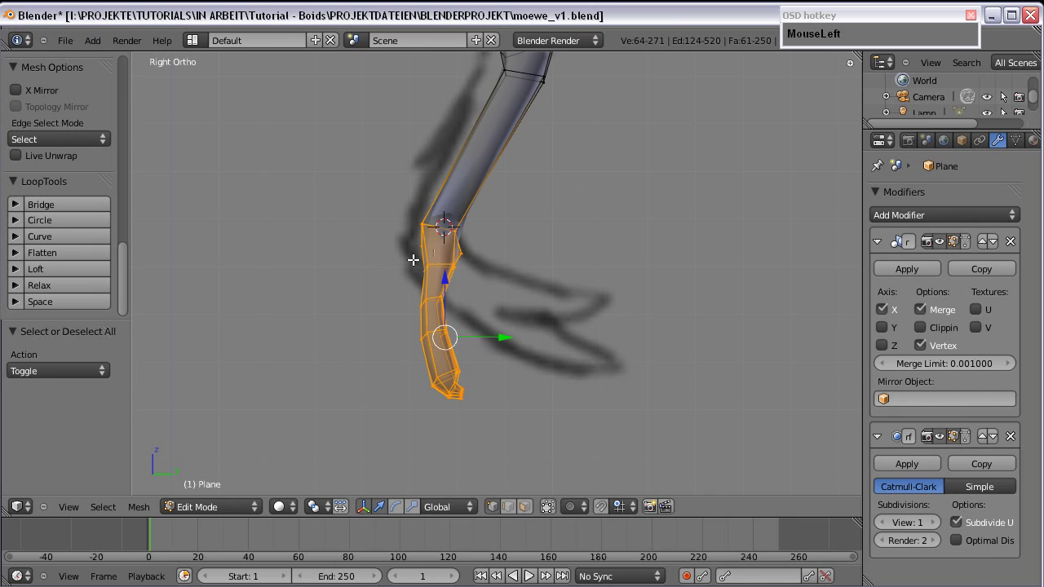
# Step: Using the 3D cursor as pivot point, scale the foot up to about 1.466 and rotate it by about 2°
pyautogui.press('KP_1')
pyautogui.press('KP_3')
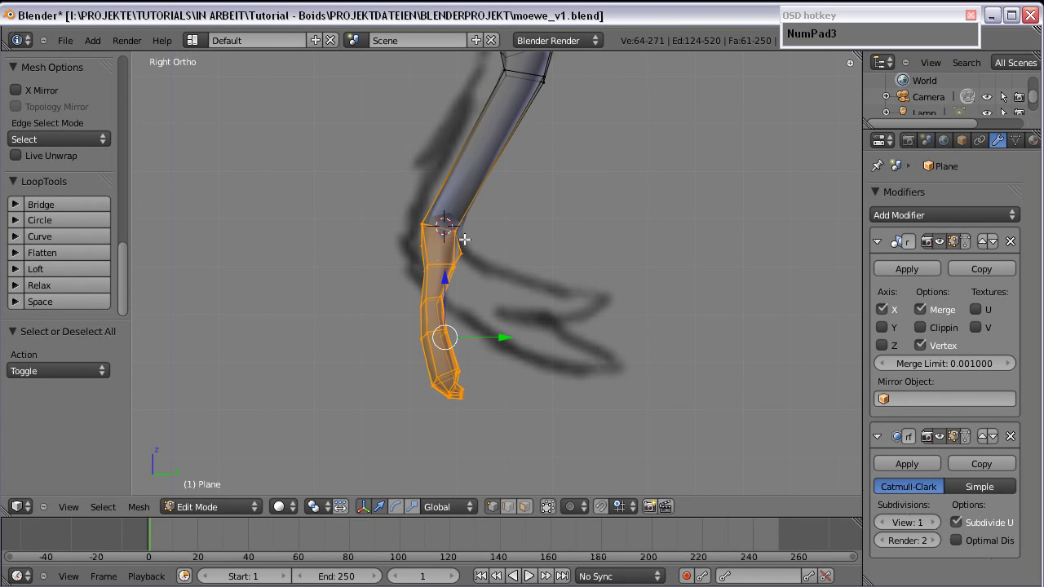
pyautogui.scroll(-1, 465, 239)
pyautogui.scroll(1, 497, 325)
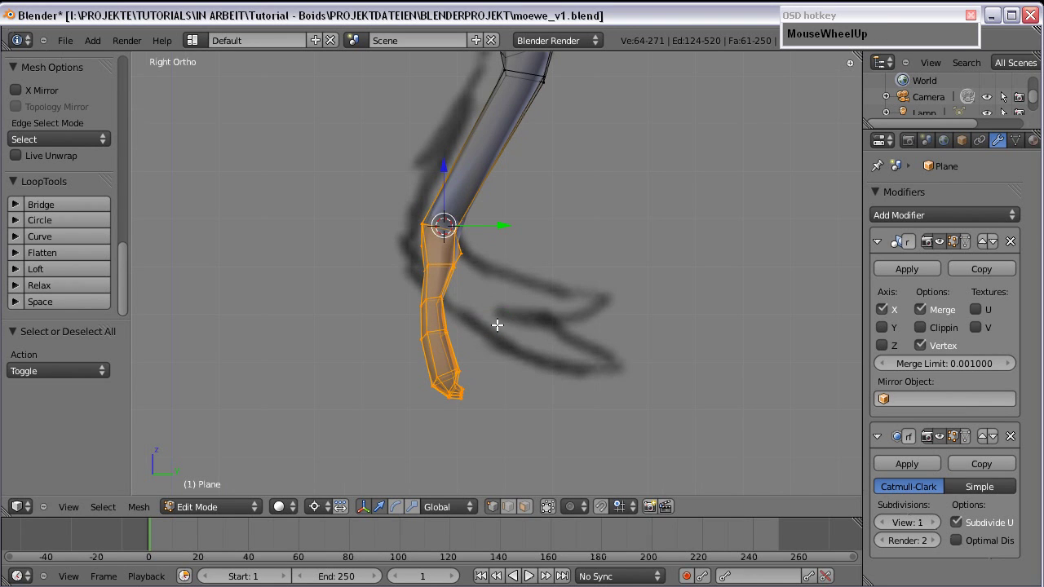
pyautogui.press('r')
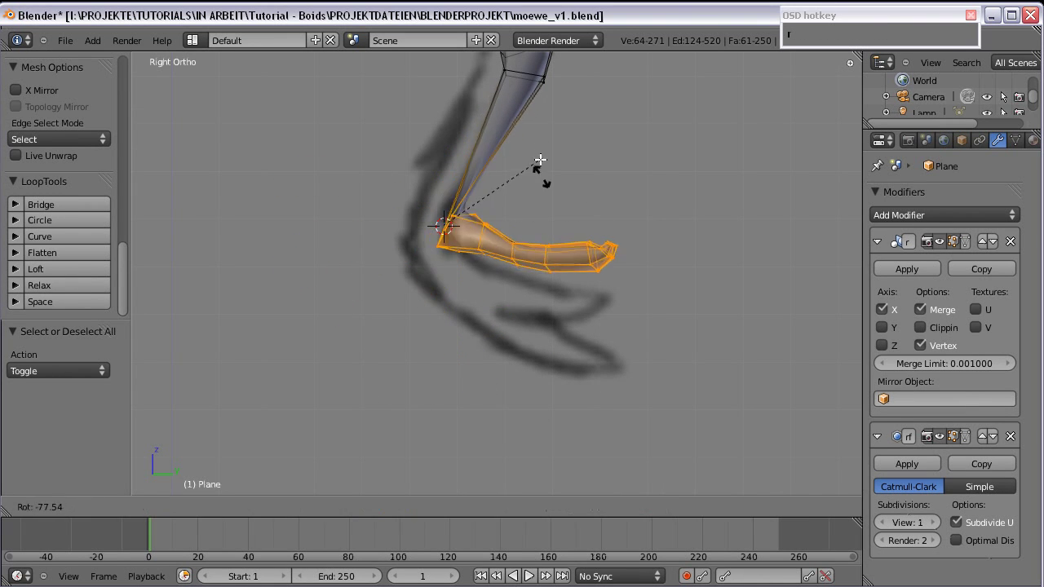
pyautogui.rightClick(531, 307)
pyautogui.press('s')
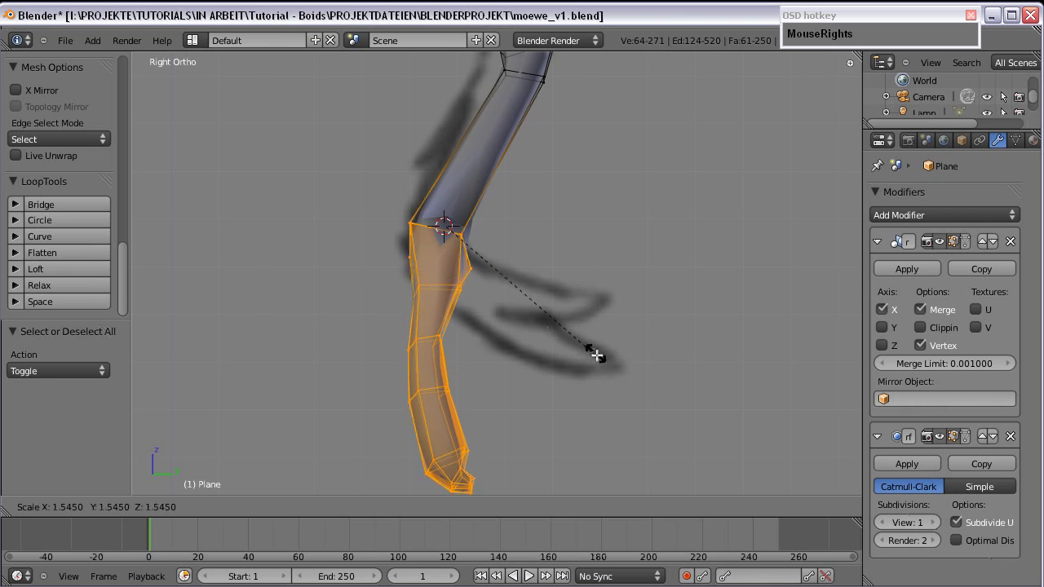
pyautogui.click(581, 345)
pyautogui.scroll(-7, 576, 349)
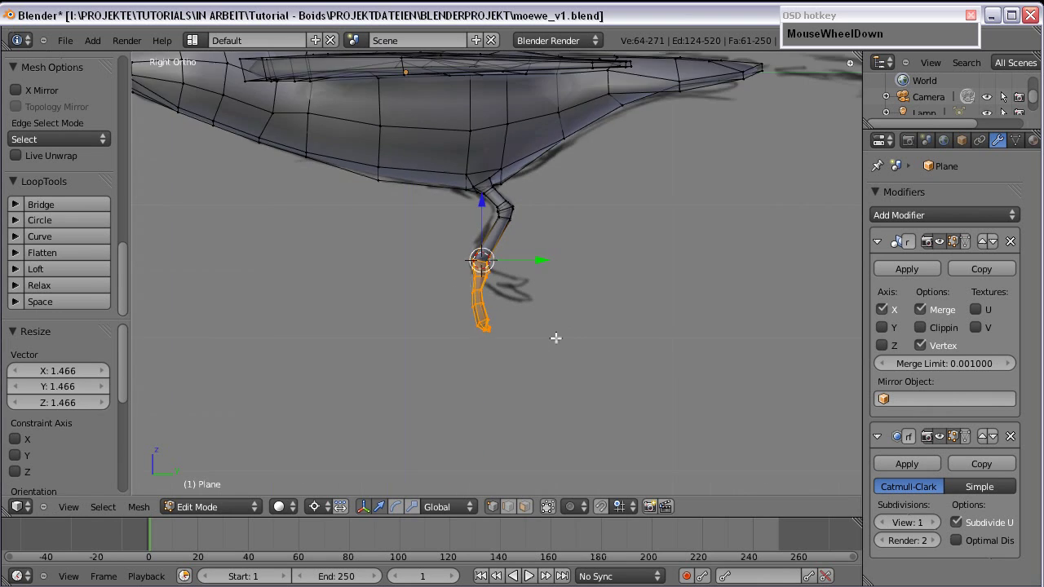
pyautogui.scroll(3, 555, 338)
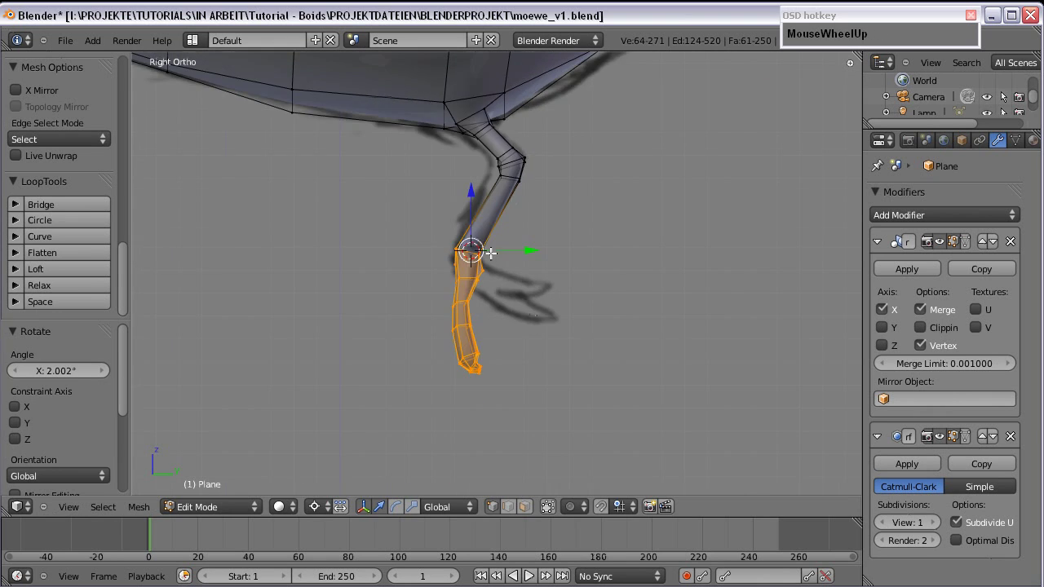
# Step: Add a loop cut on the lower leg, slide it close above the ankle, and rotate it by about 5.49°
pyautogui.scroll(2, 490, 254)
pyautogui.hotkey('ctrl', 'r')
pyautogui.click(465, 196)
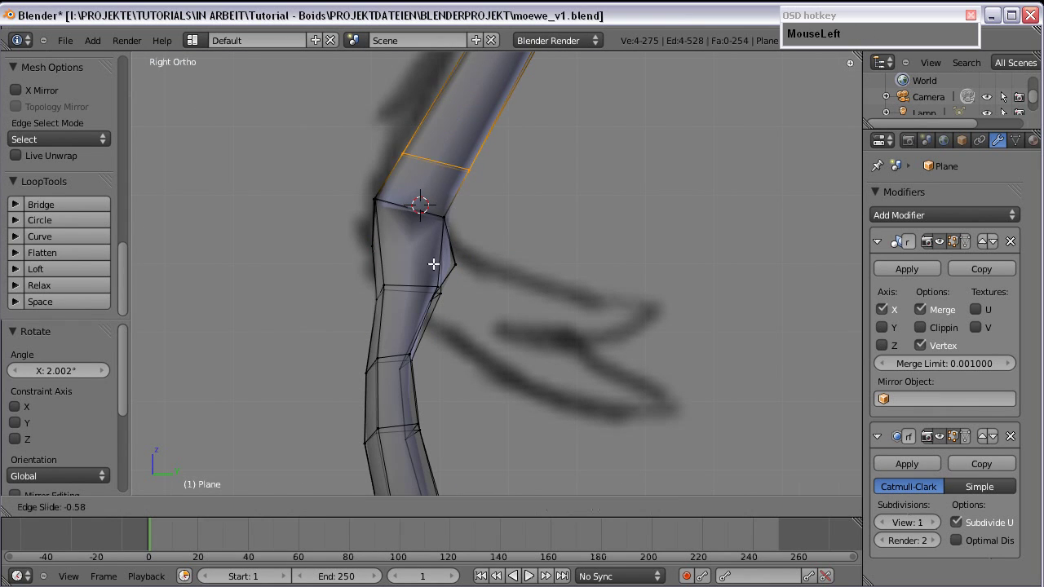
pyautogui.click(429, 267)
pyautogui.press('r')
pyautogui.click(555, 225)
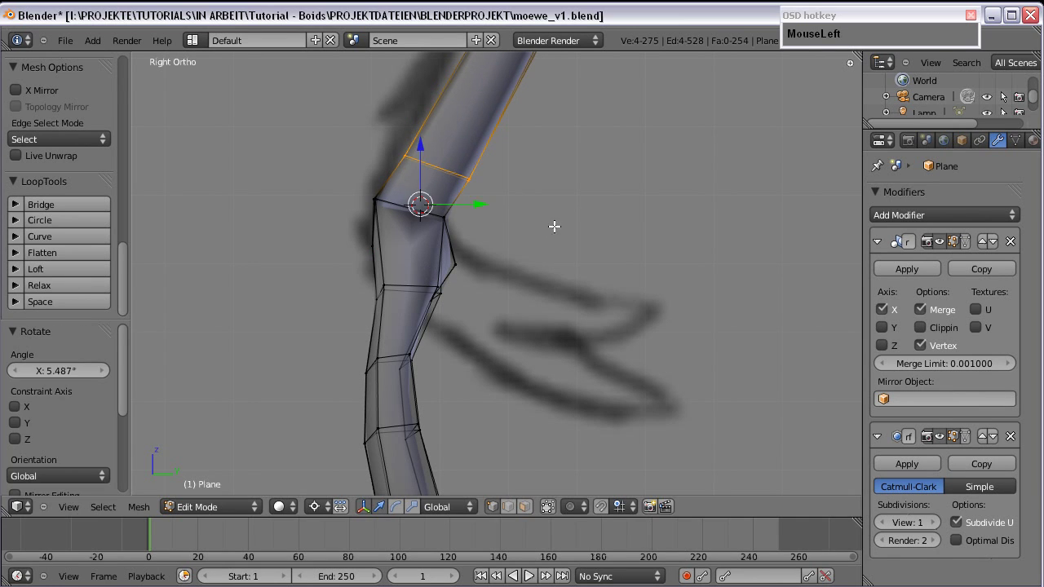
# Step: Select the whole foot from the ankle down and rotate it about the 3D cursor so the toes swing toward +Y
pyautogui.scroll(-2, 514, 284)
pyautogui.press('a')
pyautogui.press('c')
pyautogui.moveTo(452, 395); pyautogui.dragTo(445, 368)
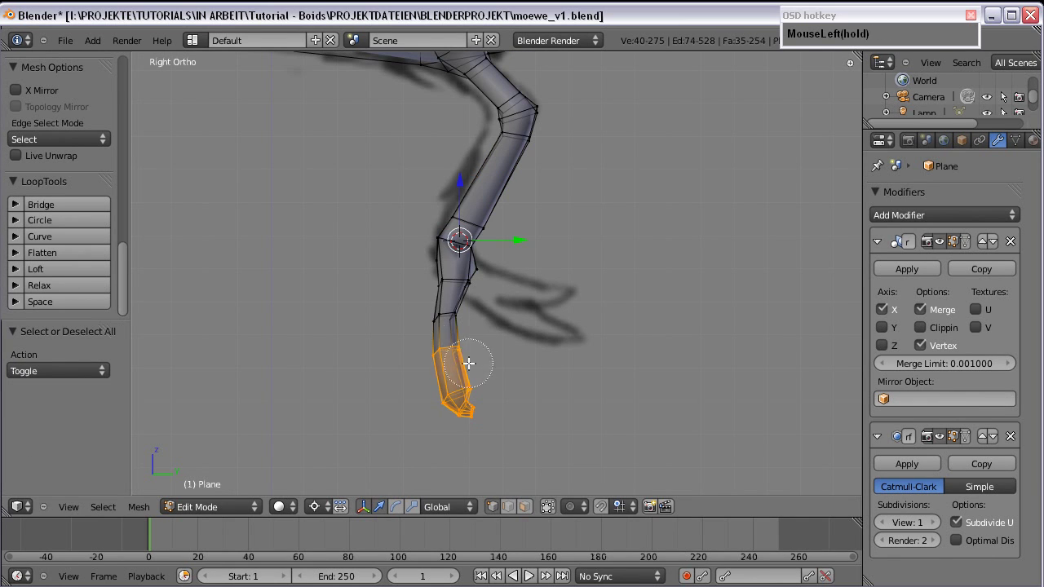
pyautogui.rightClick(478, 263)
pyautogui.press('r')
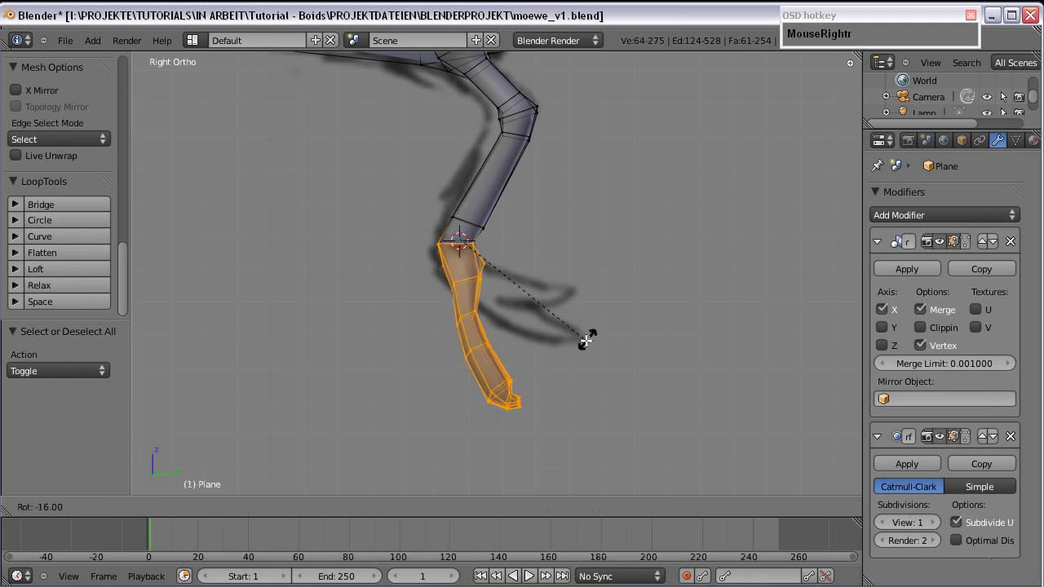
pyautogui.click(608, 317)
# Step: Move the +Y side vertices of the loop just above the ankle inward to slim the leg
pyautogui.press('a')
pyautogui.press('c')
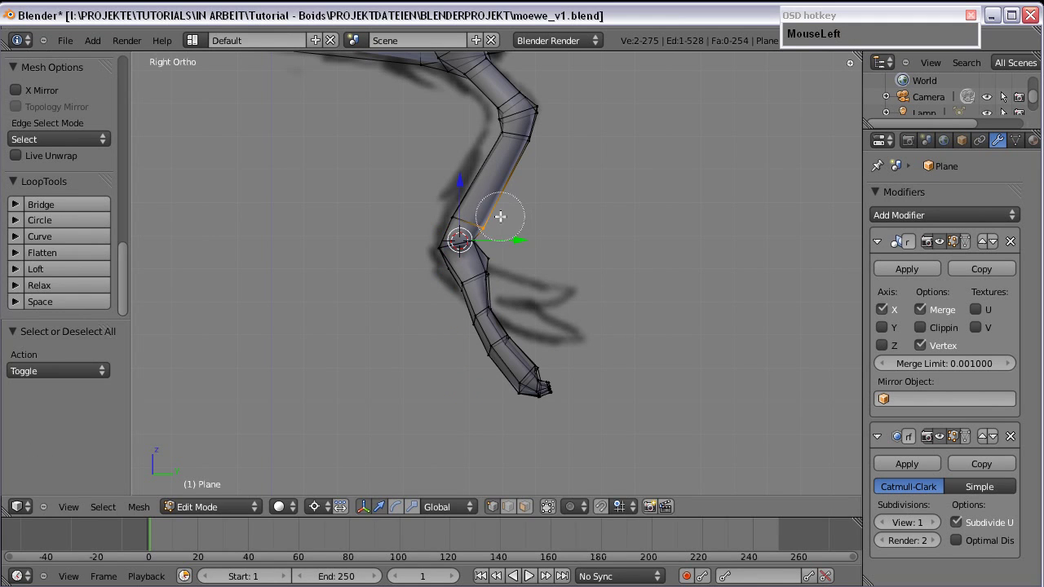
pyautogui.moveTo(523, 240); pyautogui.dragTo(512, 235)
pyautogui.press('a')
pyautogui.press('c')
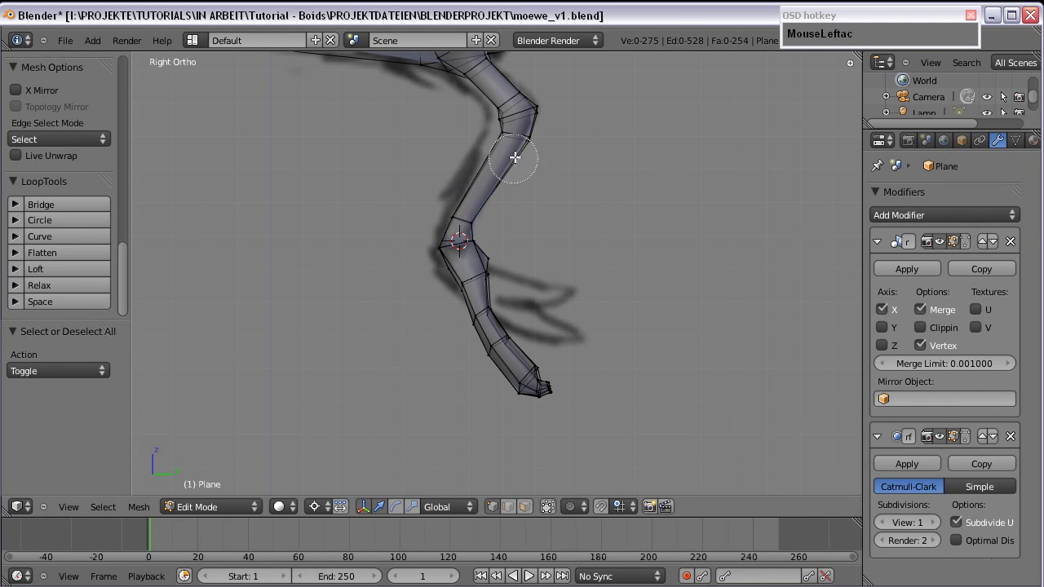
# Step: Add a loop cut just below the knee joint and scale it down around its own center
pyautogui.hotkey('ctrl', 'r')
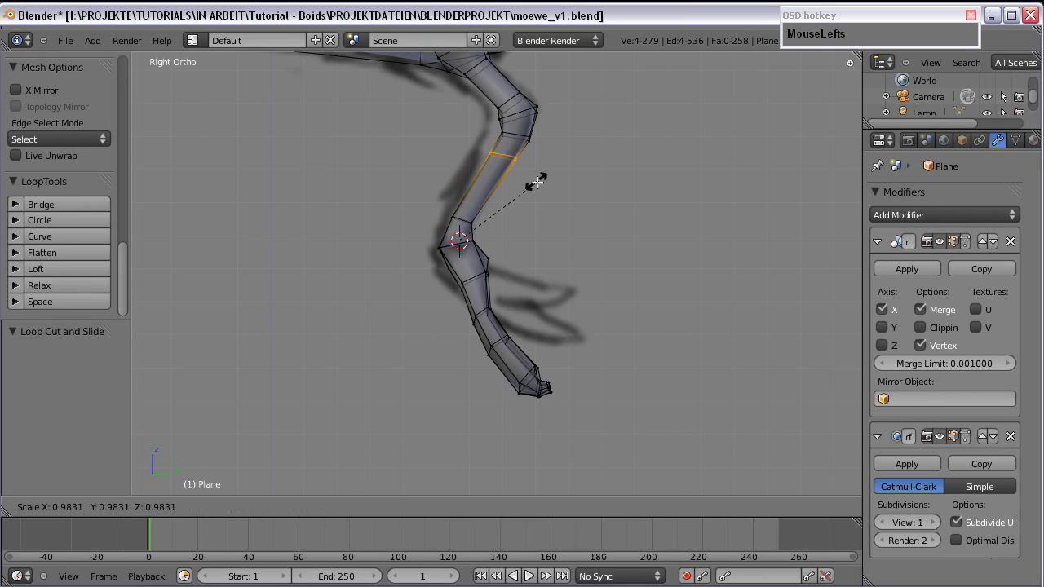
pyautogui.rightClick(527, 182)
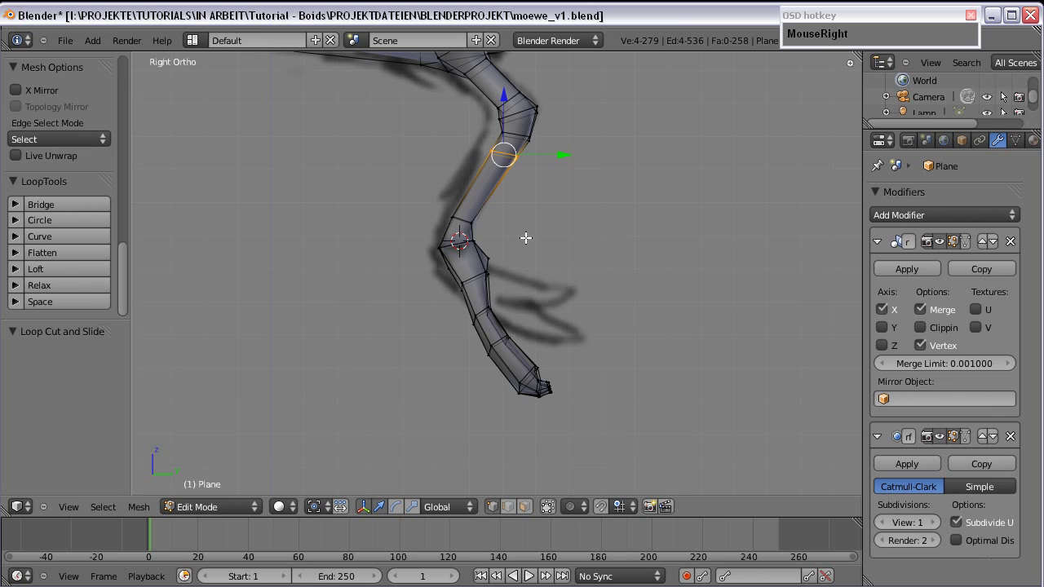
pyautogui.keyDown('shift'); pyautogui.scroll(2, 511, 235); pyautogui.keyUp('shift')
pyautogui.scroll(1, 511, 236)
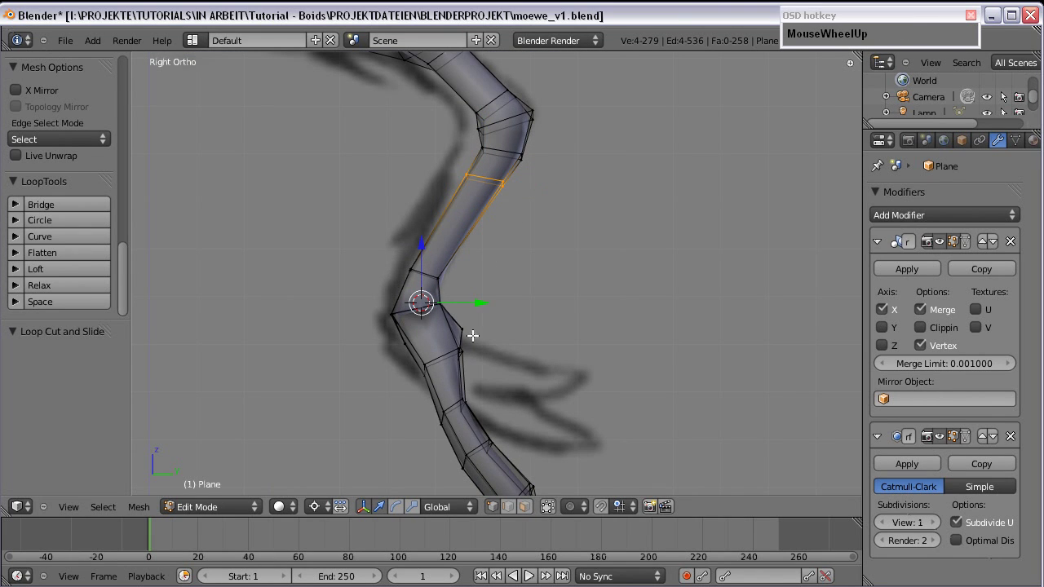
pyautogui.scroll(2, 514, 203)
pyautogui.press('s')
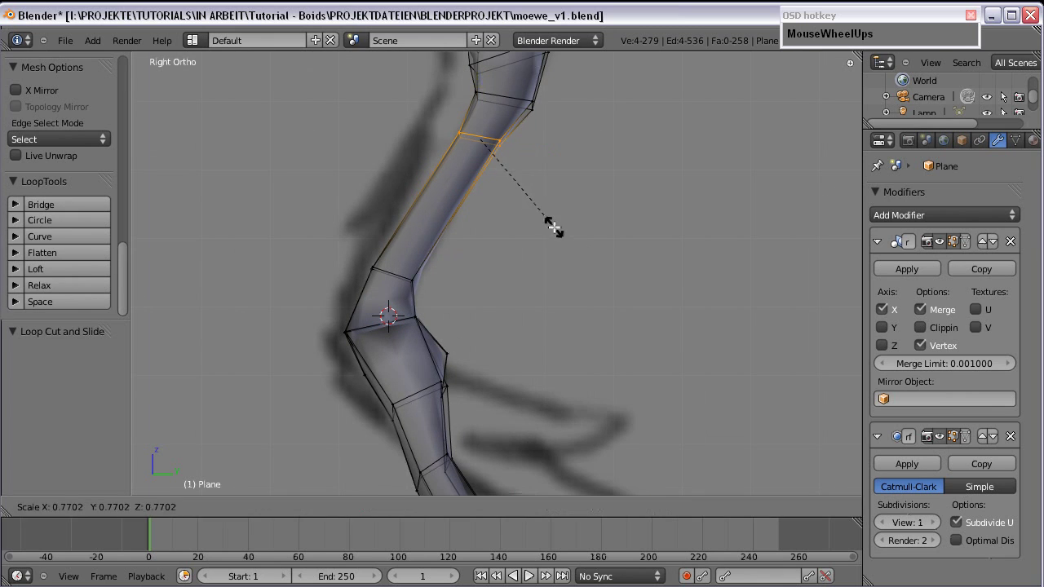
pyautogui.click(564, 229)
# Step: In the front view, select the loop just above the ankle and scale it narrower along X
pyautogui.press('KP_1')
pyautogui.press('a')
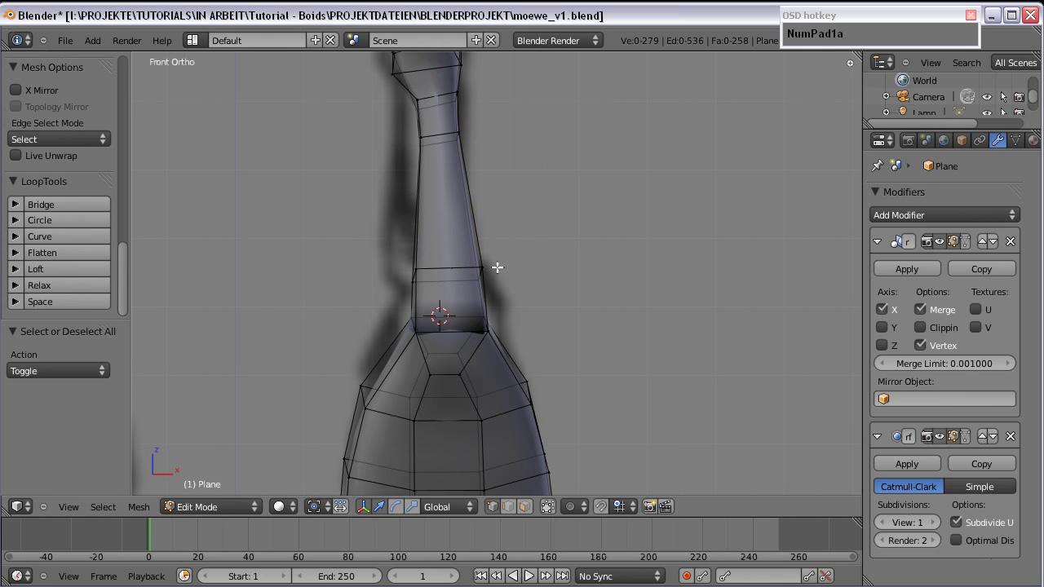
pyautogui.keyDown('alt'); pyautogui.rightClick(456, 272); pyautogui.keyUp('alt')
pyautogui.press('s')
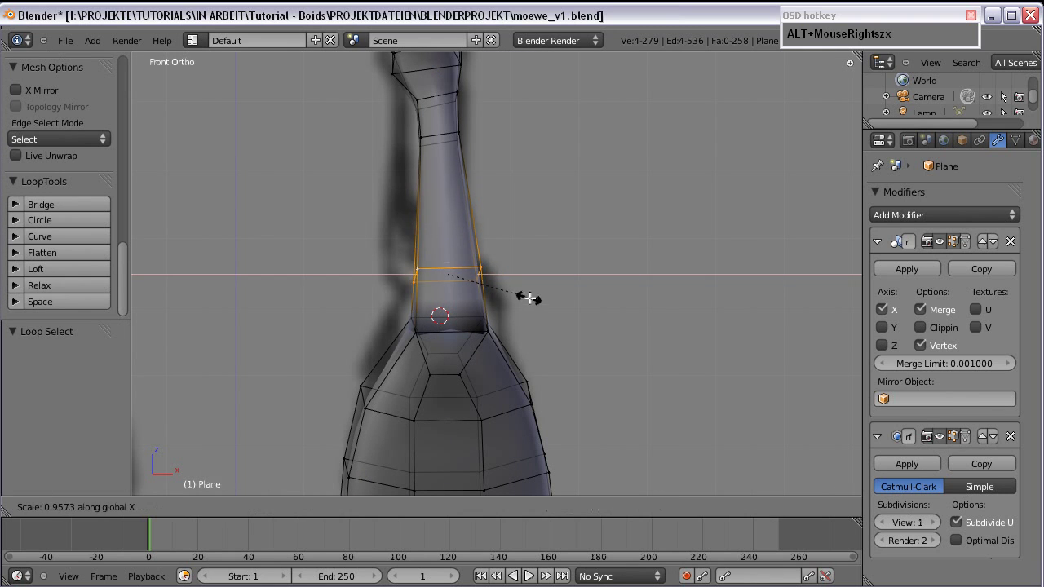
pyautogui.click(505, 292)
# Step: Check the whole bird's shape in Object Mode, and select the foot's vertices from the ankle down in Edit Mode
pyautogui.scroll(-3, 517, 292)
pyautogui.moveTo(517, 291)
pyautogui.keyDown('shift'); pyautogui.mouseDown(button='middle')
pyautogui.moveTo(596, 256)
pyautogui.moveTo(478, 263)
pyautogui.moveTo(585, 226)
pyautogui.moveTo(531, 235)
pyautogui.mouseUp(button='middle'); pyautogui.keyUp('shift')
pyautogui.scroll(-5, 454, 252)
pyautogui.scroll(4, 454, 250)
pyautogui.press('Tab')
pyautogui.scroll(-3, 454, 253)
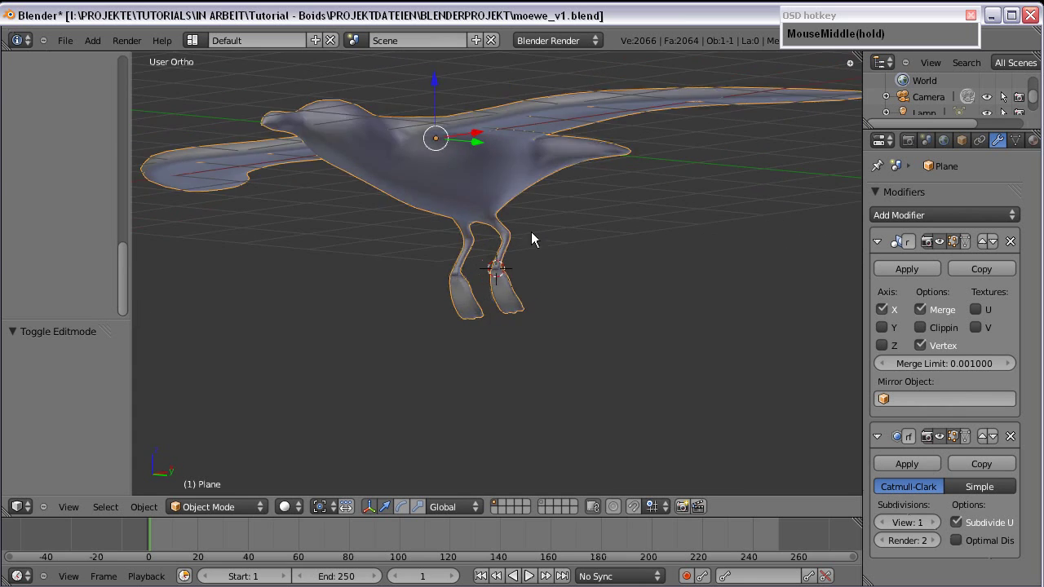
pyautogui.press('Tab')
pyautogui.scroll(6, 531, 236)
pyautogui.press('a')
pyautogui.press('c')
pyautogui.scroll(-3, 571, 359)
pyautogui.moveTo(593, 401)
pyautogui.mouseDown()
pyautogui.moveTo(527, 372)
pyautogui.moveTo(506, 310)
pyautogui.mouseUp()
pyautogui.rightClick(506, 310)
# Step: In the right side view, scale the selected foot down slightly around the 3D cursor at the ankle
pyautogui.press('KP_3')
pyautogui.scroll(-4, 512, 315)
pyautogui.scroll(5, 520, 312)
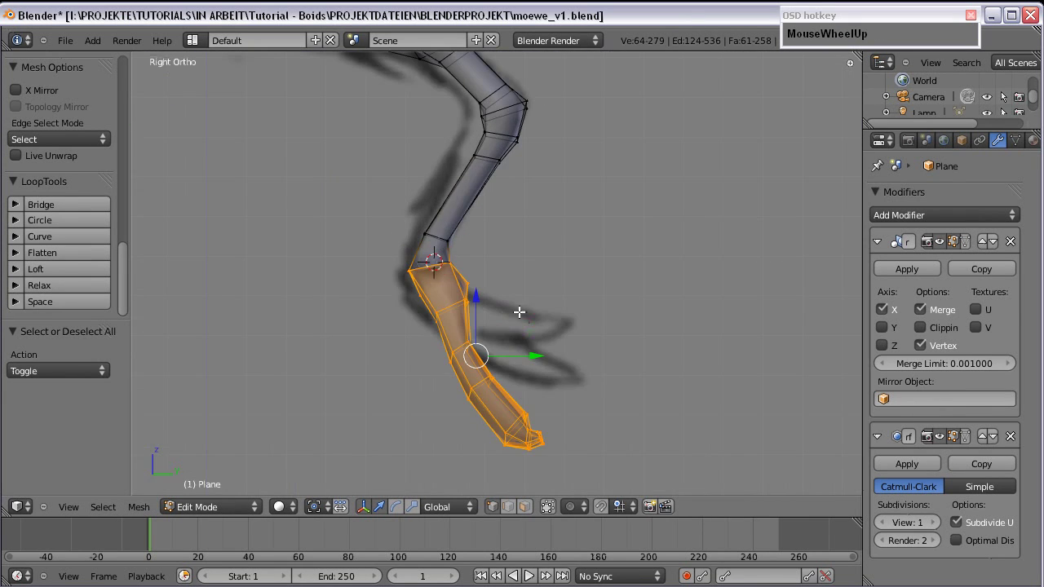
pyautogui.press('s')
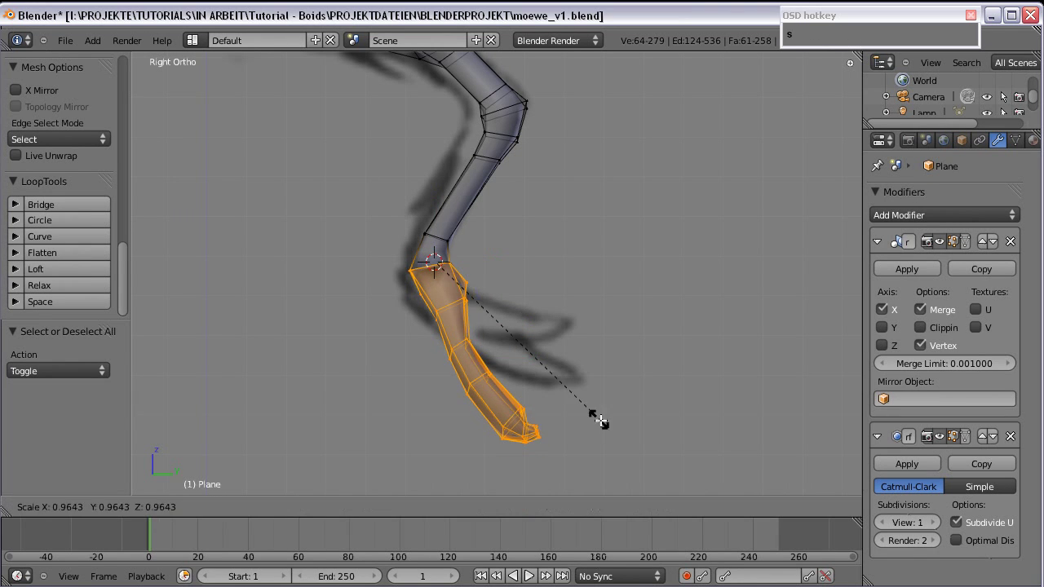
pyautogui.click(575, 398)
# Step: In the front view, move the two underside vertices between the legs outward toward the top of the leg
pyautogui.scroll(-3, 571, 367)
pyautogui.keyDown('shift'); pyautogui.moveTo(571, 367); pyautogui.dragTo(547, 317, button='middle'); pyautogui.keyUp('shift')
pyautogui.press('Tab')
pyautogui.scroll(-3, 575, 359)
pyautogui.scroll(3, 547, 316)
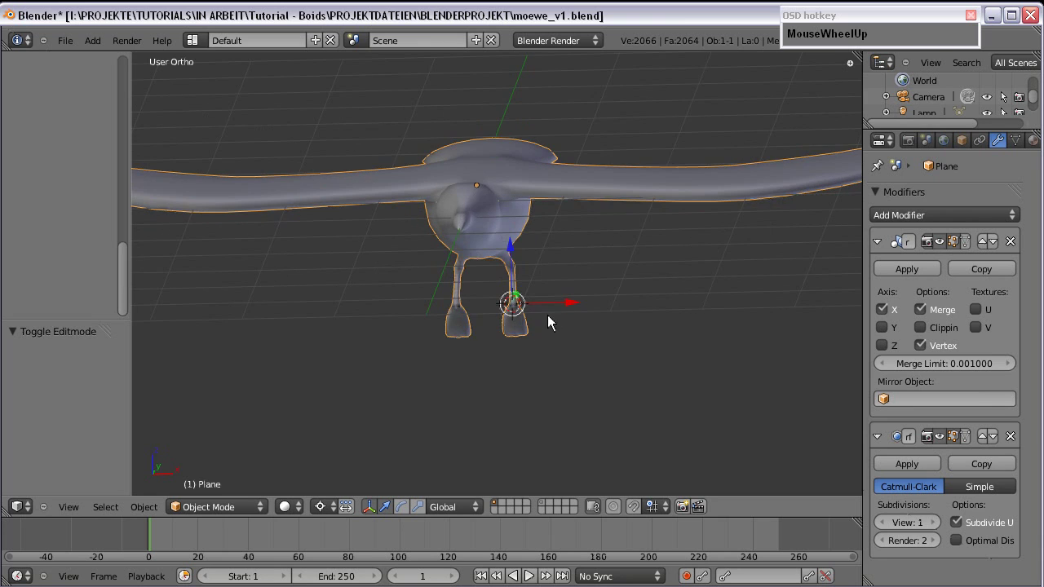
pyautogui.press('KP_1')
pyautogui.press('Tab')
pyautogui.scroll(5, 541, 278)
pyautogui.scroll(-1, 469, 218)
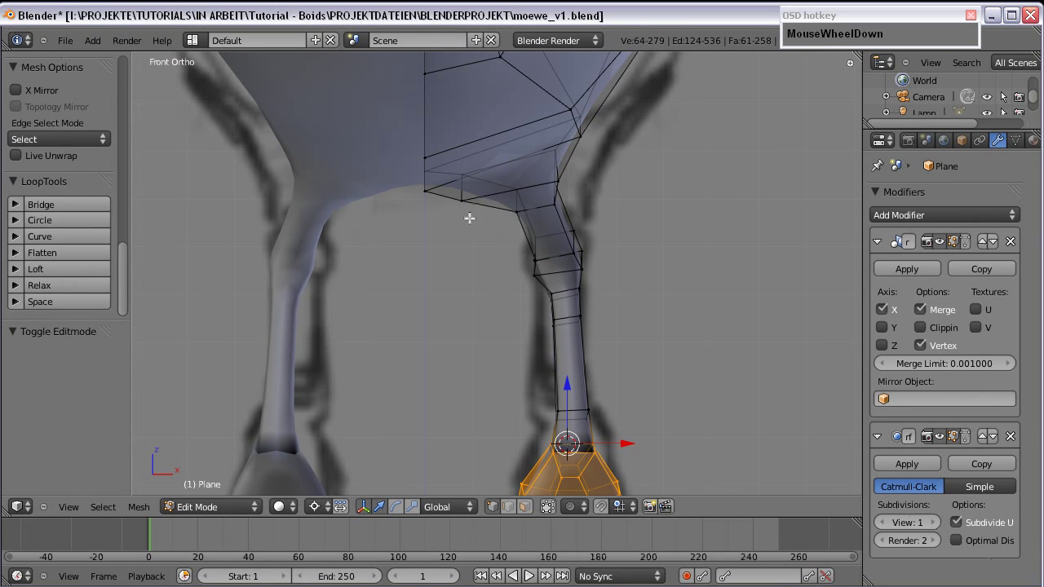
pyautogui.rightClick(464, 199)
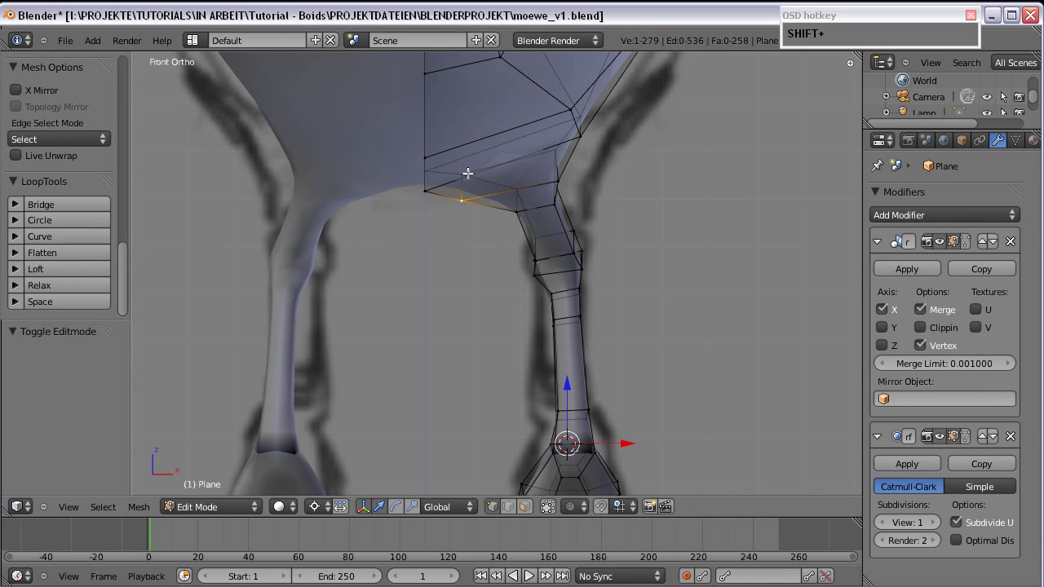
pyautogui.press('g')
pyautogui.click(499, 207)
# Step: Select the knee joint's vertices, move them about 0.03 inward along X, and tilt them with a trackball rotation
pyautogui.press('a')
pyautogui.press('c')
pyautogui.moveTo(583, 261); pyautogui.dragTo(566, 265)
pyautogui.rightClick(590, 280)
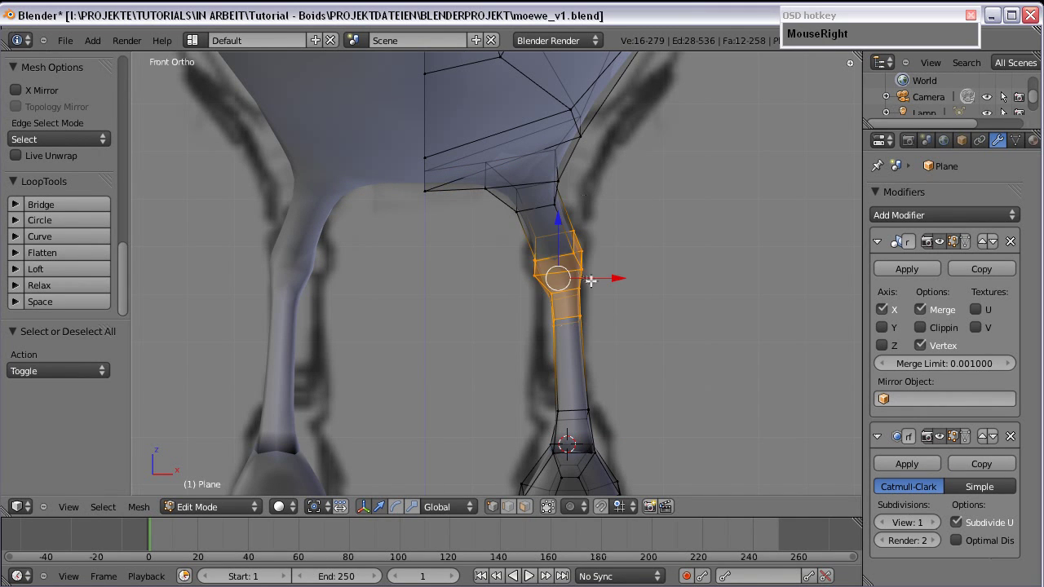
pyautogui.press('g')
pyautogui.click(584, 285)
pyautogui.press('r')
pyautogui.press('r')
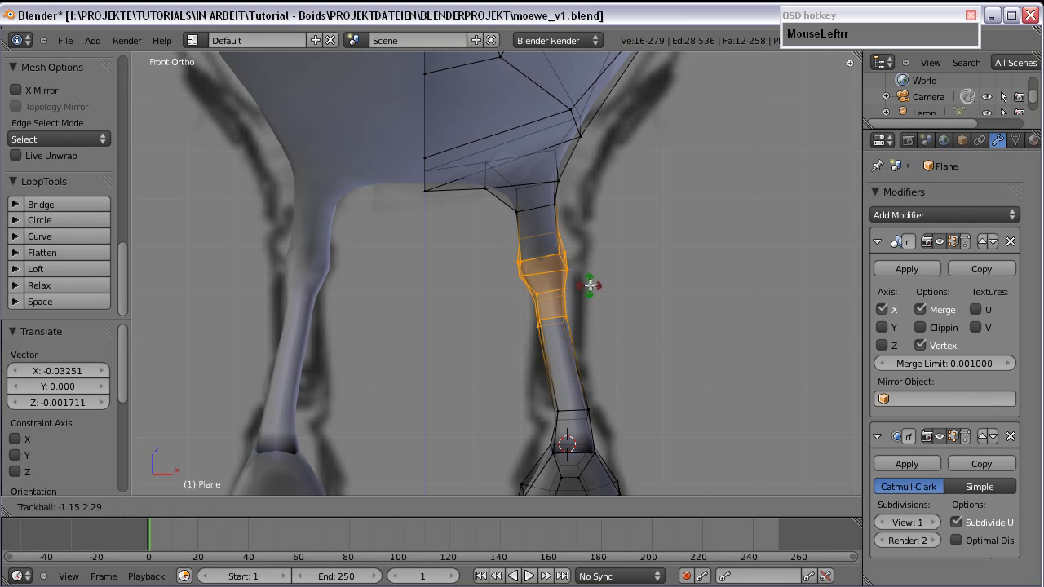
pyautogui.click(598, 284)
# Step: Select the edge loop at the top of the leg below the belly and tilt it with a trackball rotation
pyautogui.press('a')
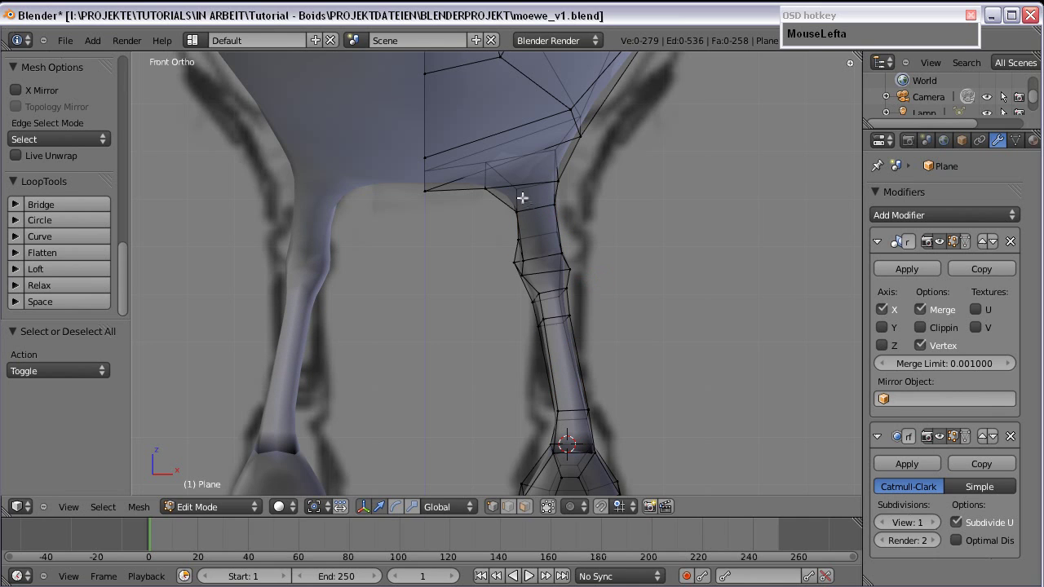
pyautogui.keyDown('alt'); pyautogui.click(520, 209); pyautogui.keyUp('alt')
pyautogui.press('r')
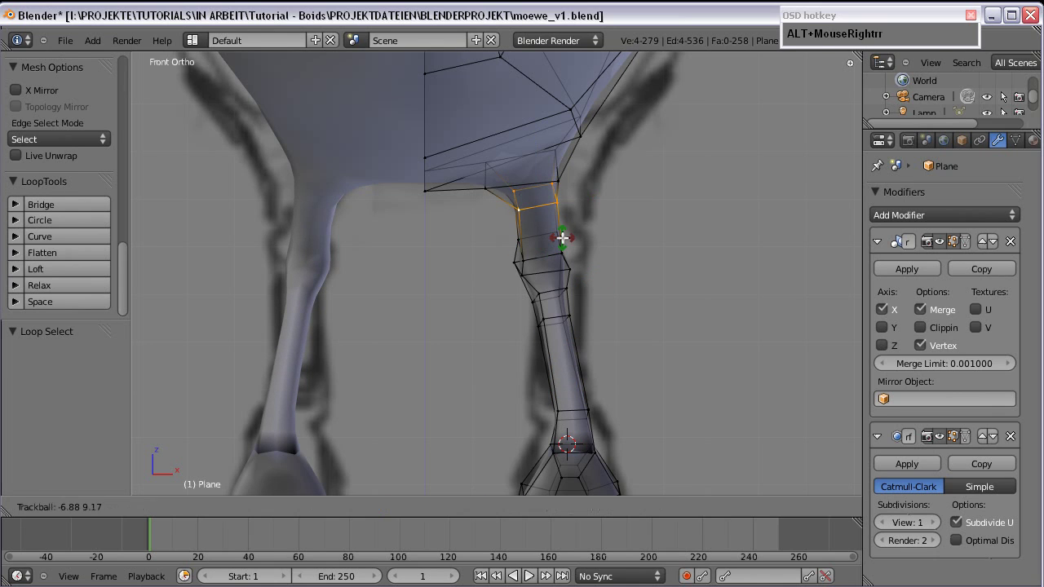
pyautogui.click(562, 238)
# Step: Add a loop cut around the base of the leg where it joins the belly
pyautogui.scroll(-2, 567, 235)
pyautogui.press('Tab')
pyautogui.moveTo(560, 315); pyautogui.dragTo(527, 237, button='middle')
pyautogui.press('Tab')
pyautogui.scroll(3, 525, 216)
pyautogui.keyDown('shift'); pyautogui.moveTo(525, 198); pyautogui.dragTo(552, 240, button='middle'); pyautogui.keyUp('shift')
pyautogui.scroll(2, 531, 228)
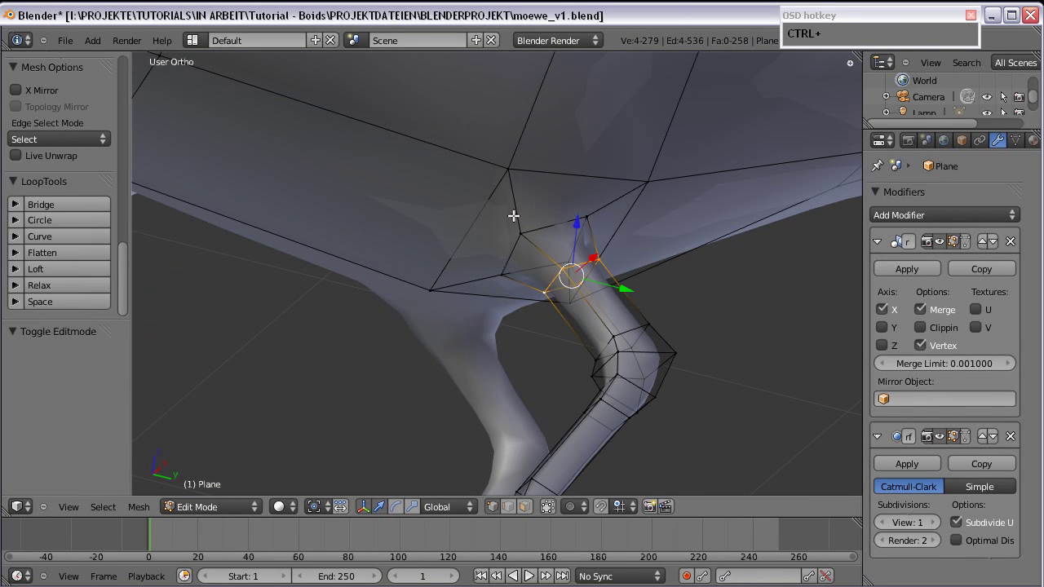
pyautogui.hotkey('ctrl', 'r')
pyautogui.click(513, 215)
pyautogui.rightClick(515, 218)
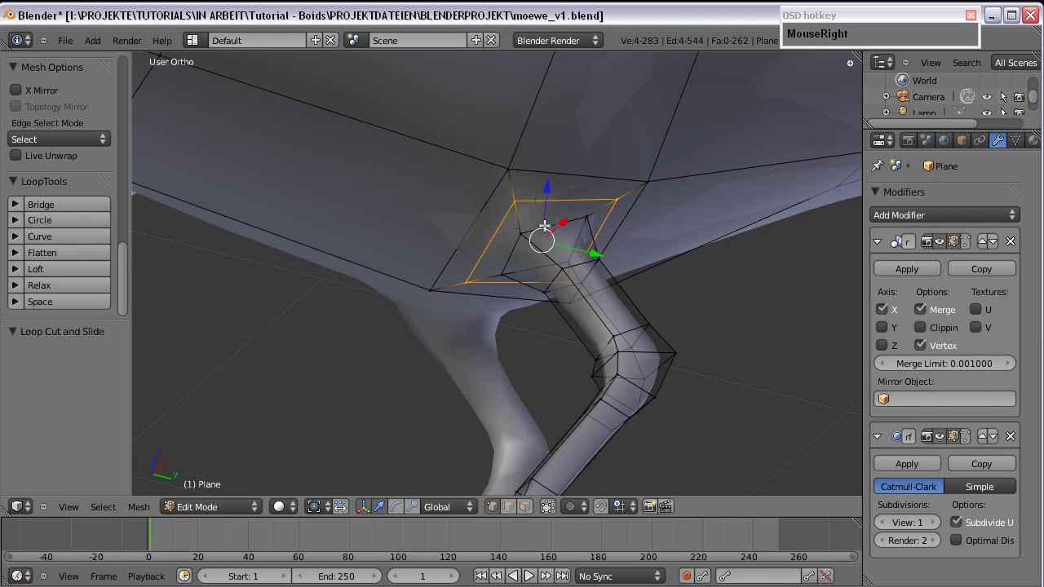
pyautogui.press('g')
pyautogui.rightClick(552, 256)
# Step: Reposition the new loop around the leg base in the right side view and scale it to about 0.919
pyautogui.press('KP_3')
pyautogui.press('g')
pyautogui.click(560, 284)
pyautogui.moveTo(560, 284)
pyautogui.mouseDown(button='middle')
pyautogui.moveTo(511, 199)
pyautogui.moveTo(609, 159)
pyautogui.moveTo(565, 267)
pyautogui.mouseUp(button='middle')
pyautogui.press('s')
pyautogui.click(433, 338)
# Step: Move the loop's two inner vertices toward the leg, and raise two neighbouring belly vertices about 0.046 along Z
pyautogui.press('g')
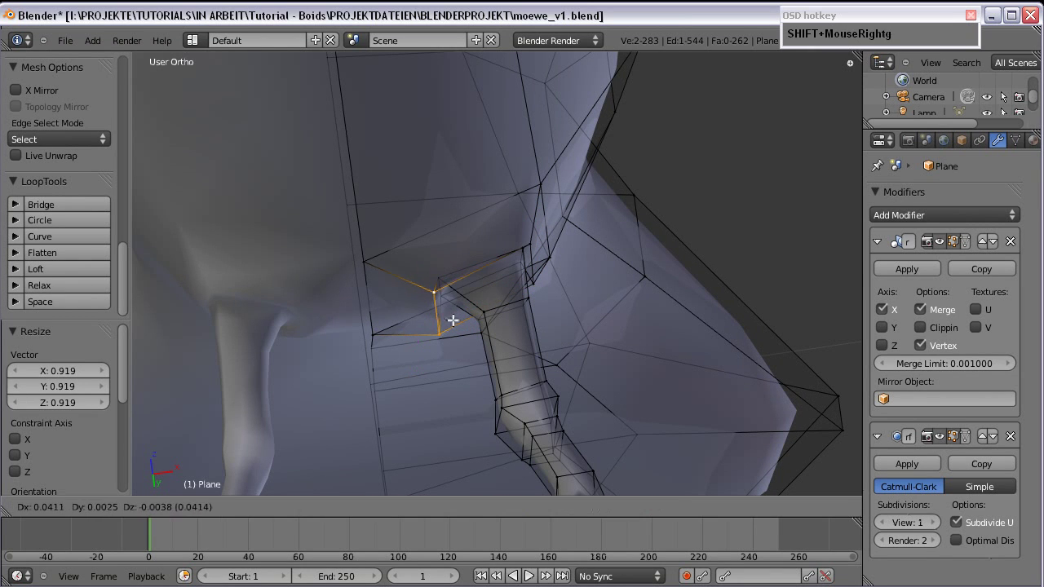
pyautogui.click(465, 318)
pyautogui.press('Tab')
pyautogui.scroll(-3, 490, 293)
pyautogui.moveTo(508, 280); pyautogui.dragTo(470, 260, button='middle')
pyautogui.press('Tab')
pyautogui.scroll(5, 447, 263)
pyautogui.rightClick(402, 255)
pyautogui.keyDown('shift'); pyautogui.rightClick(421, 298); pyautogui.keyUp('shift')
pyautogui.moveTo(403, 245); pyautogui.dragTo(406, 226)
# Step: Check the whole bird's shape in Object Mode from several angles, including the front and side views
pyautogui.scroll(-4, 438, 248)
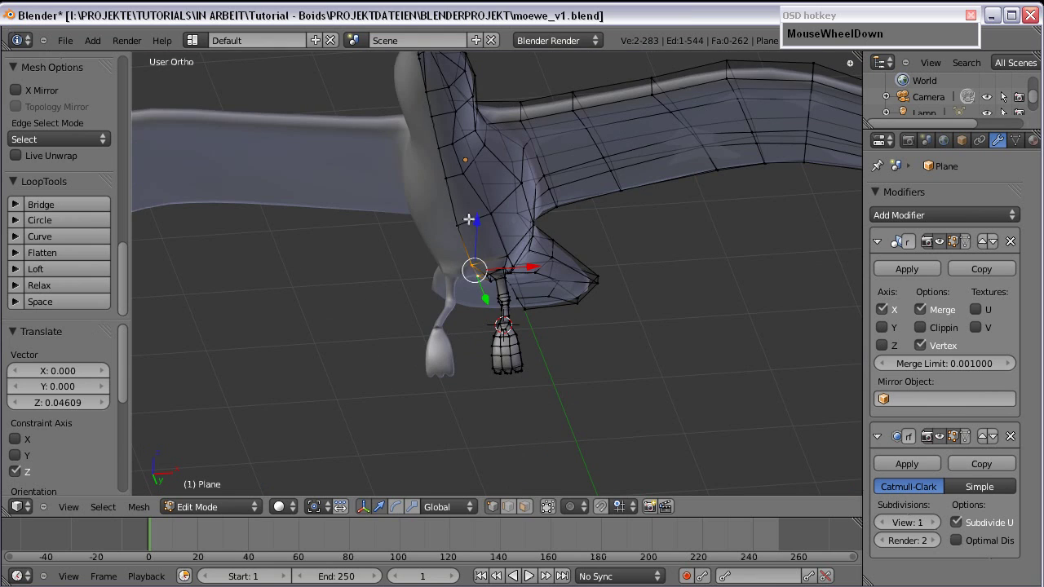
pyautogui.scroll(-2, 490, 221)
pyautogui.press('Tab')
pyautogui.moveTo(510, 215); pyautogui.dragTo(351, 242, button='middle')
pyautogui.keyDown('shift'); pyautogui.moveTo(476, 231); pyautogui.dragTo(484, 224, button='middle'); pyautogui.keyUp('shift')
pyautogui.scroll(-3, 489, 233)
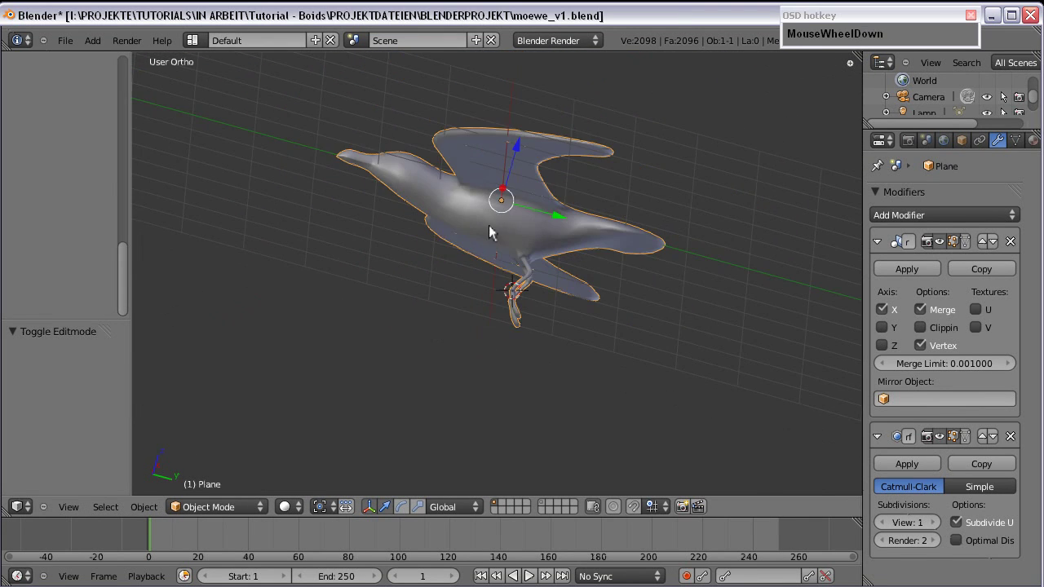
pyautogui.press('KP_1')
pyautogui.press('KP_3')
pyautogui.scroll(2, 464, 217)
pyautogui.moveTo(464, 218)
pyautogui.mouseDown(button='middle')
pyautogui.moveTo(474, 257)
pyautogui.moveTo(599, 234)
pyautogui.moveTo(546, 112)
pyautogui.mouseUp(button='middle')
pyautogui.scroll(-4, 474, 258)
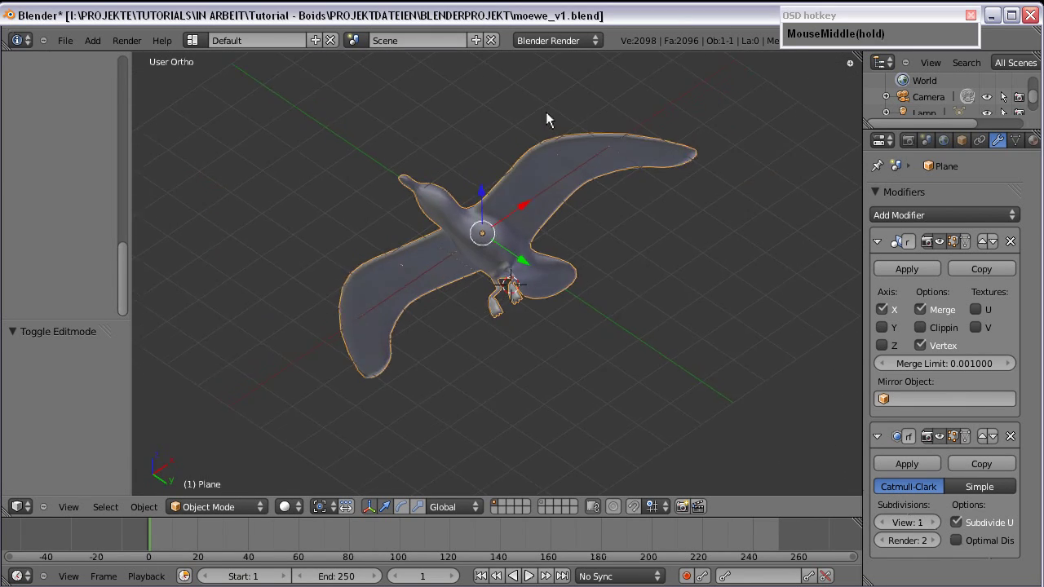
pyautogui.scroll(4, 524, 224)
pyautogui.scroll(-3, 523, 224)
pyautogui.moveTo(523, 224); pyautogui.dragTo(514, 265, button='middle')
pyautogui.scroll(-2, 515, 267)
# Step: In the right side view, select the whole leg in Edit Mode and move it about 0.15 toward the head along Y
pyautogui.press('KP_3')
pyautogui.press('Tab')
pyautogui.press('a')
pyautogui.press('c')
pyautogui.moveTo(560, 354); pyautogui.dragTo(501, 319)
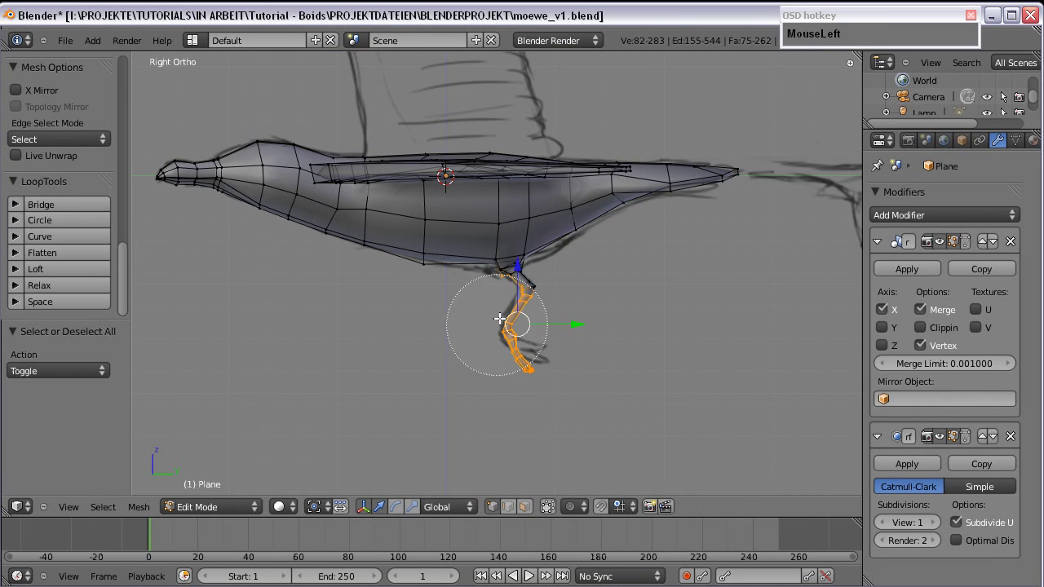
pyautogui.press('g')
pyautogui.click(582, 354)
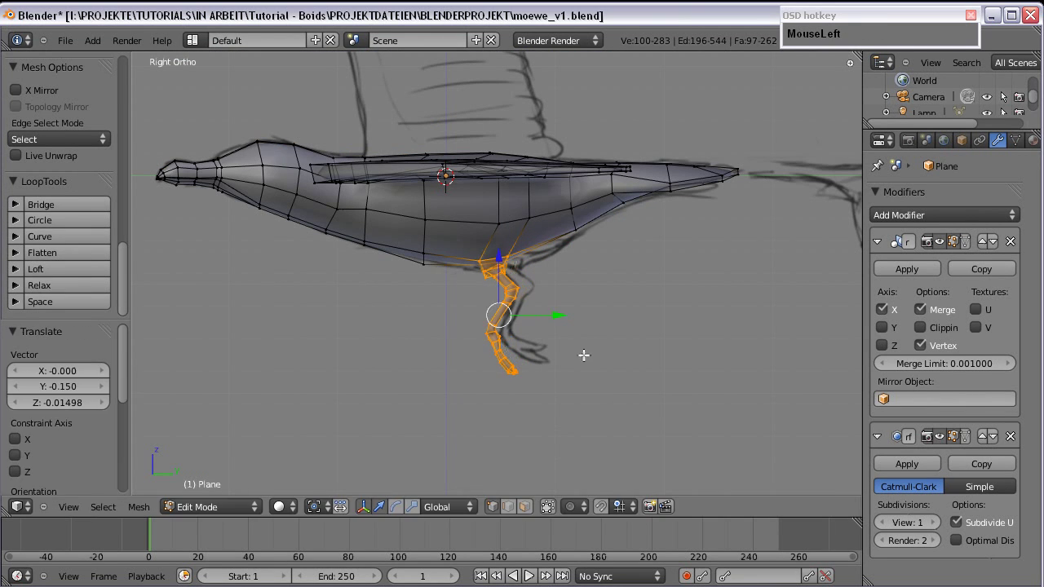
pyautogui.scroll(3, 583, 356)
pyautogui.press('r')
pyautogui.rightClick(623, 344)
# Step: Reposition two vertices on the body's side above the leg to adjust the edges running to the leg base
pyautogui.press('a')
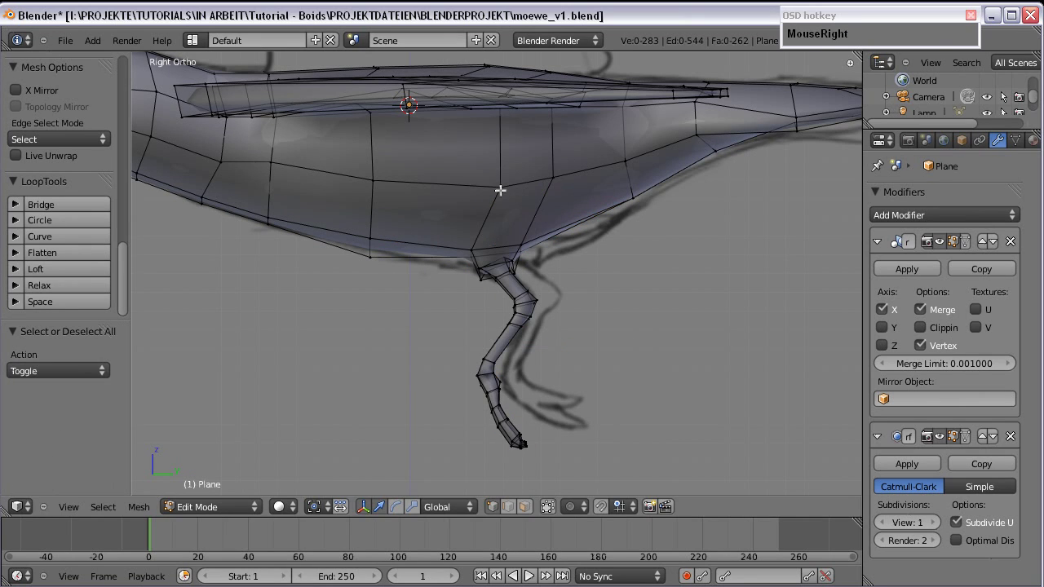
pyautogui.moveTo(498, 187); pyautogui.dragTo(525, 223, button='right')
pyautogui.click(523, 213)
pyautogui.press('g')
pyautogui.click(552, 199)
pyautogui.press('g')
pyautogui.click(554, 200)
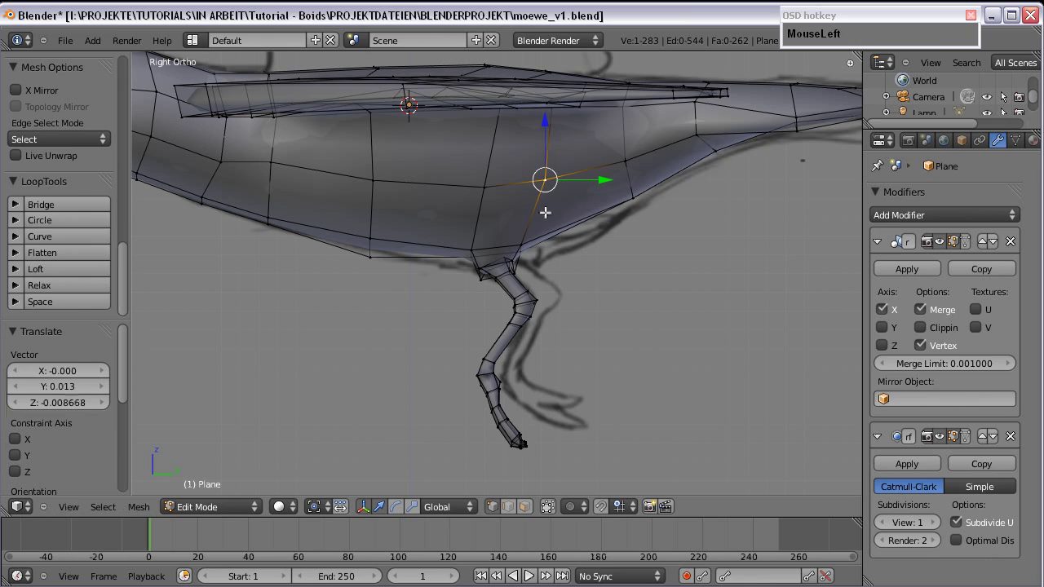
# Step: Raise the two vertices on the underside of the breast by about 0.01 to follow the sketch outline
pyautogui.scroll(-2, 545, 212)
pyautogui.scroll(2, 302, 194)
pyautogui.keyDown('shift'); pyautogui.moveTo(291, 210); pyautogui.dragTo(590, 299, button='middle'); pyautogui.keyUp('shift')
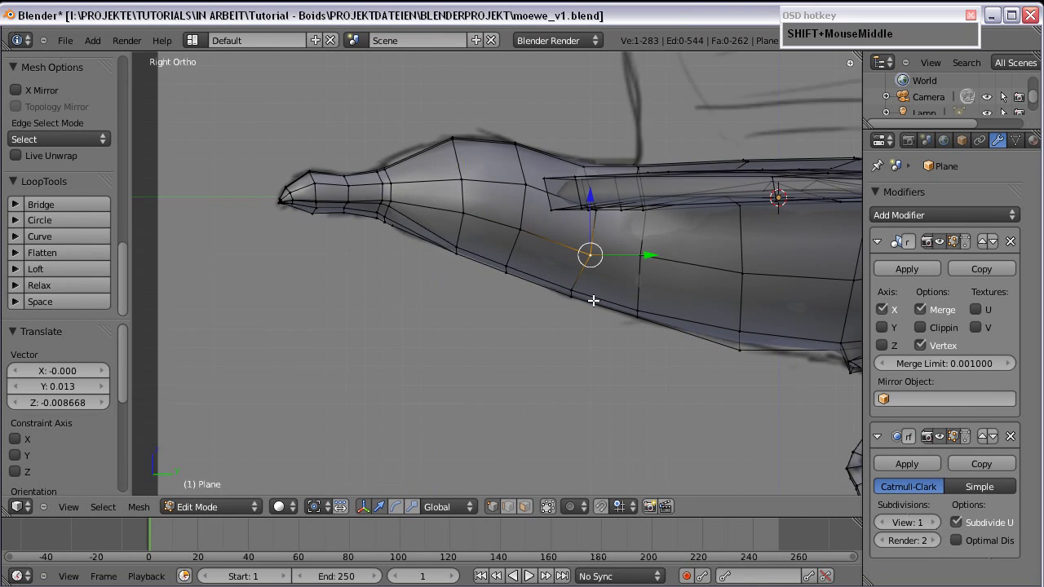
pyautogui.scroll(2, 629, 285)
pyautogui.press('a')
pyautogui.rightClick(608, 324)
pyautogui.moveTo(608, 324); pyautogui.dragTo(612, 329, button='right')
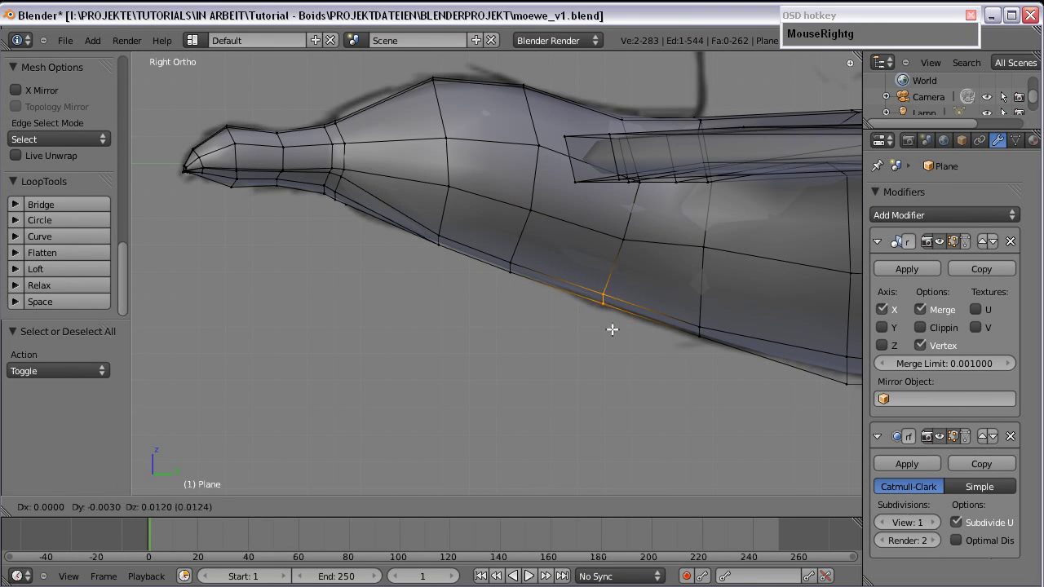
pyautogui.click(613, 327)
# Step: Inspect the smoothed body, legs and ankle area in Object Mode with the bird deselected
pyautogui.scroll(-4, 656, 335)
pyautogui.press('Tab')
pyautogui.keyDown('shift'); pyautogui.moveTo(714, 319); pyautogui.dragTo(560, 265, button='middle'); pyautogui.keyUp('shift')
pyautogui.press('a')
pyautogui.moveTo(490, 227); pyautogui.dragTo(617, 241, button='middle')
pyautogui.scroll(-2, 529, 264)
pyautogui.keyDown('shift'); pyautogui.moveTo(577, 313); pyautogui.dragTo(550, 236, button='middle'); pyautogui.keyUp('shift')
pyautogui.scroll(4, 551, 236)
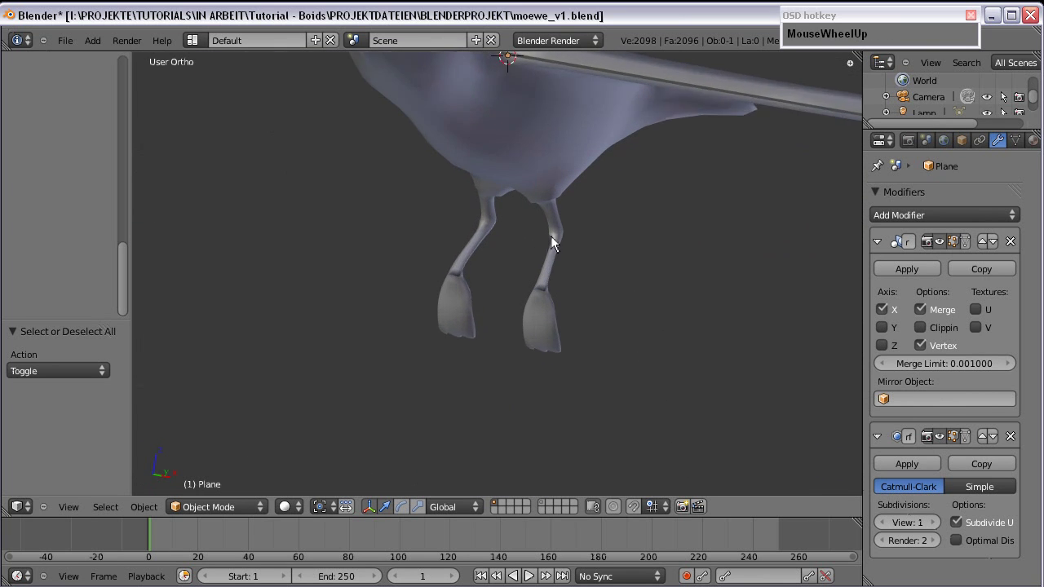
pyautogui.rightClick(594, 336)
pyautogui.scroll(6, 607, 322)
pyautogui.keyDown('shift'); pyautogui.moveTo(607, 322); pyautogui.dragTo(430, 176, button='middle'); pyautogui.keyUp('shift')
pyautogui.scroll(3, 520, 209)
pyautogui.scroll(-1, 523, 200)
pyautogui.moveTo(523, 200); pyautogui.dragTo(526, 275, button='middle')
# Step: Switch to face selection in Edit Mode and examine the faces above and below the crease at the ankle
pyautogui.press('Tab')
pyautogui.scroll(2, 476, 217)
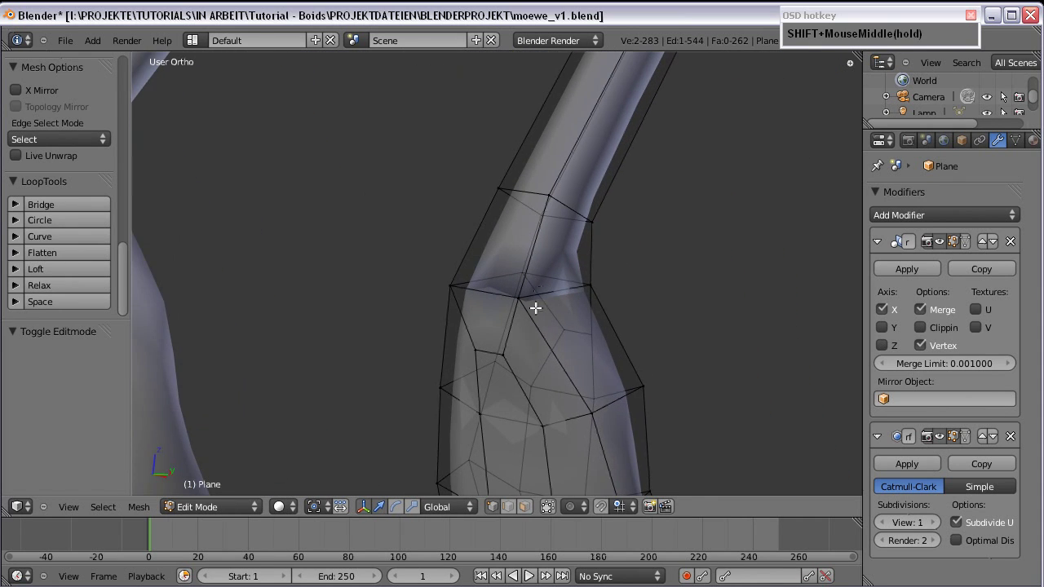
pyautogui.click(525, 507)
pyautogui.click(502, 254)
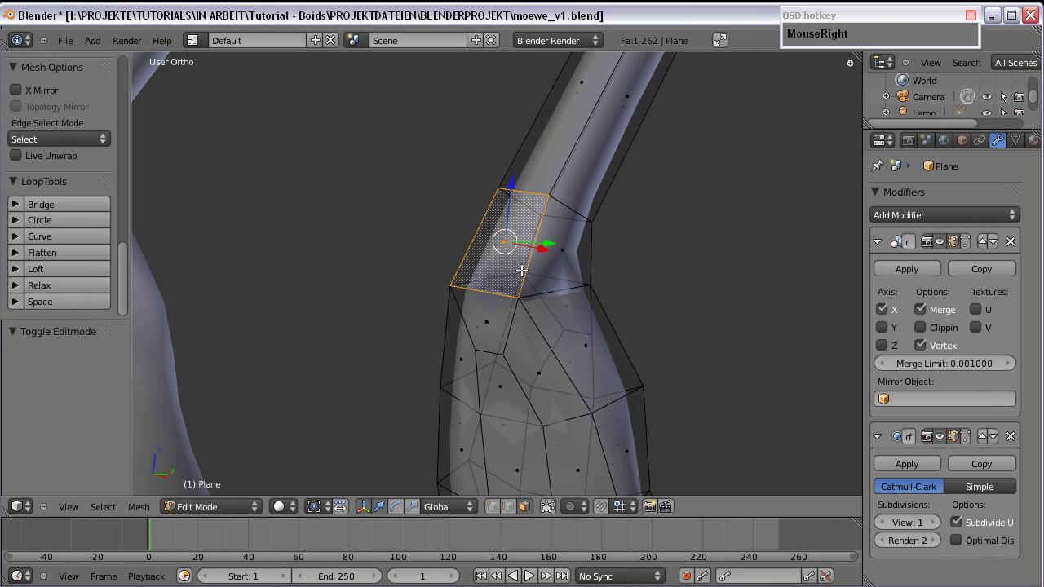
pyautogui.scroll(-4, 552, 250)
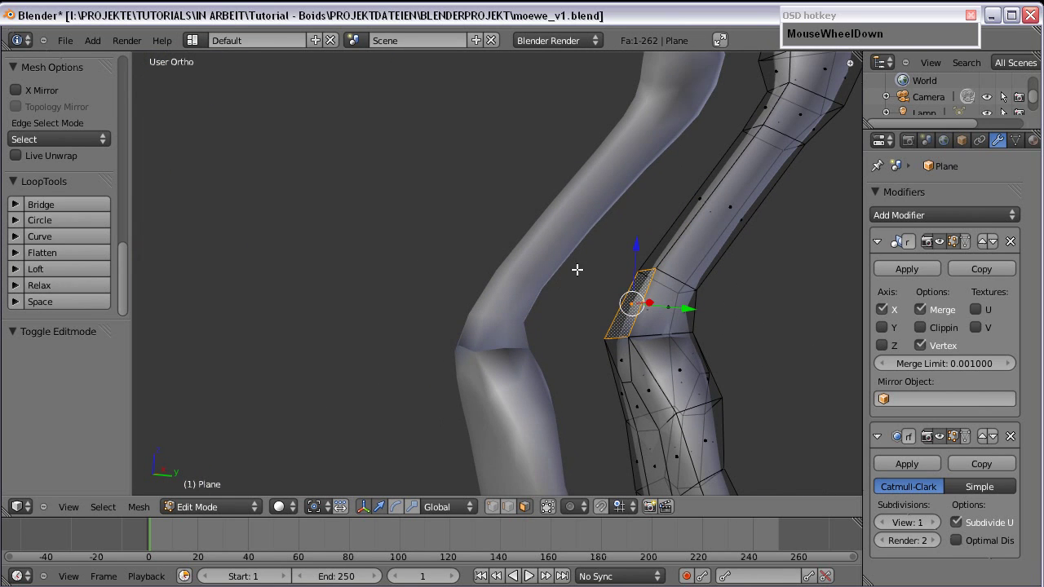
pyautogui.scroll(2, 634, 322)
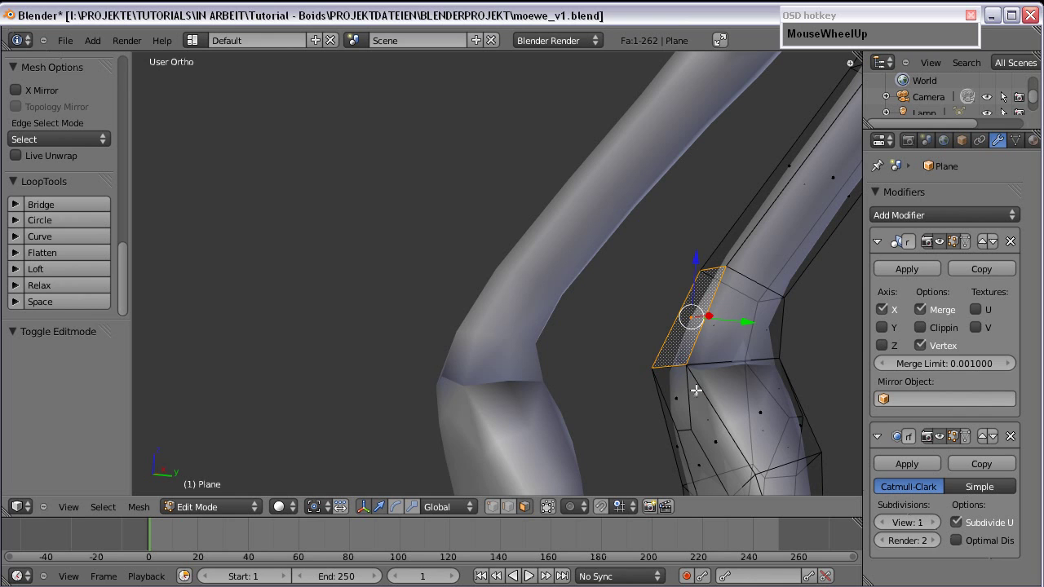
pyautogui.keyDown('shift'); pyautogui.moveTo(693, 365); pyautogui.dragTo(669, 341, button='middle'); pyautogui.keyUp('shift')
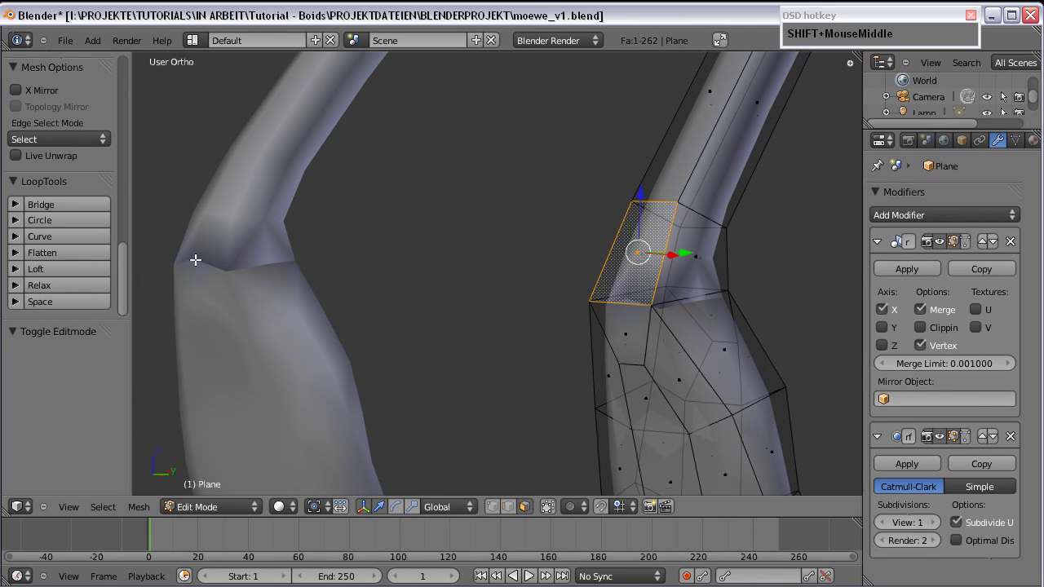
pyautogui.keyDown('shift'); pyautogui.moveTo(647, 291); pyautogui.dragTo(594, 264, button='middle'); pyautogui.keyUp('shift')
pyautogui.scroll(1, 599, 261)
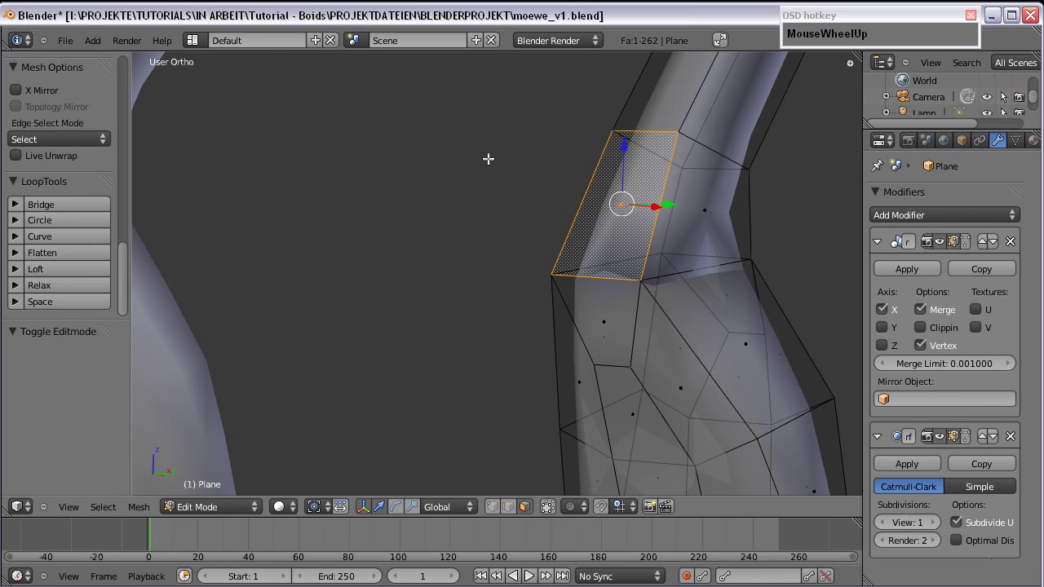
pyautogui.rightClick(605, 320)
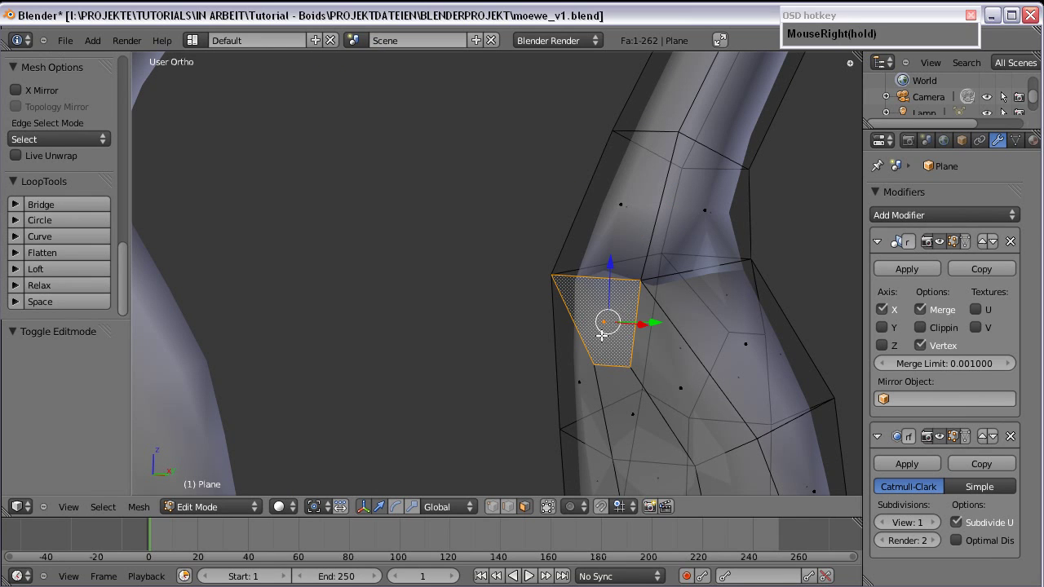
pyautogui.scroll(-2, 708, 283)
pyautogui.scroll(-2, 707, 284)
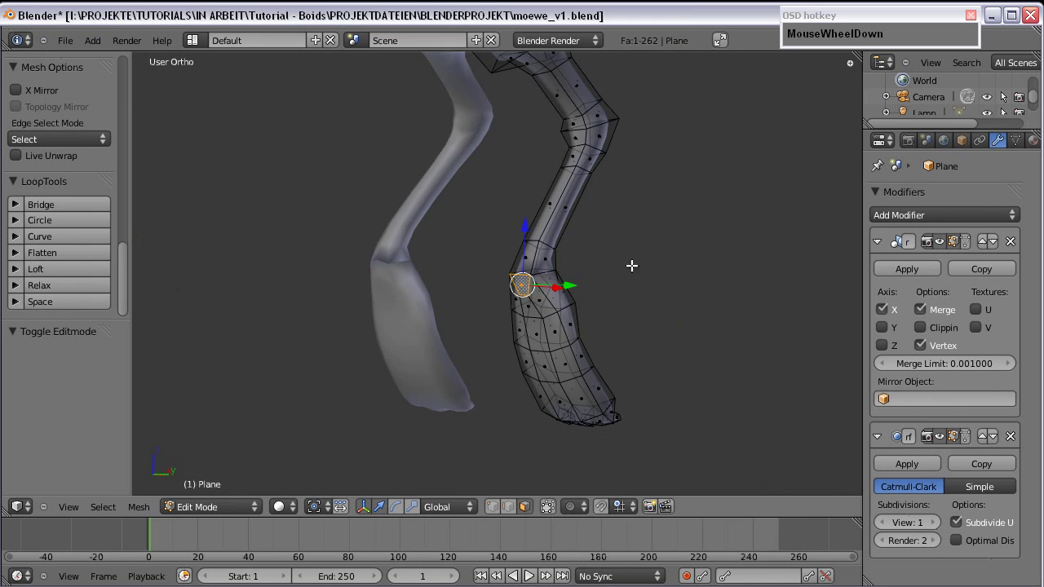
# Step: Select all faces of the bird mesh and recalculate their normals to face outside
pyautogui.press('a')
pyautogui.keyDown('shift'); pyautogui.moveTo(645, 242); pyautogui.dragTo(592, 276, button='middle'); pyautogui.keyUp('shift')
pyautogui.scroll(-3, 620, 256)
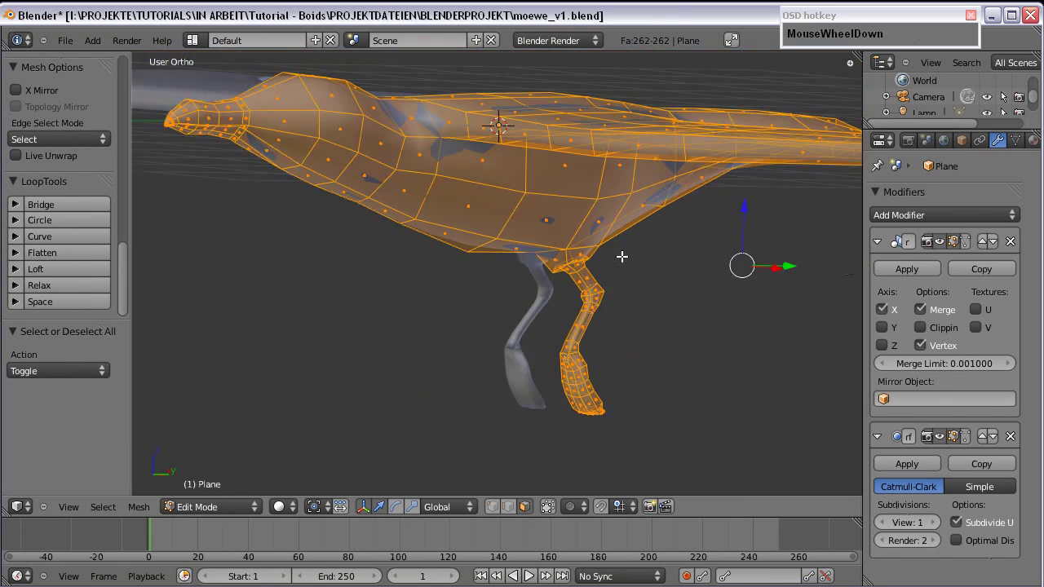
pyautogui.scroll(3, 616, 251)
pyautogui.press('ctrl')
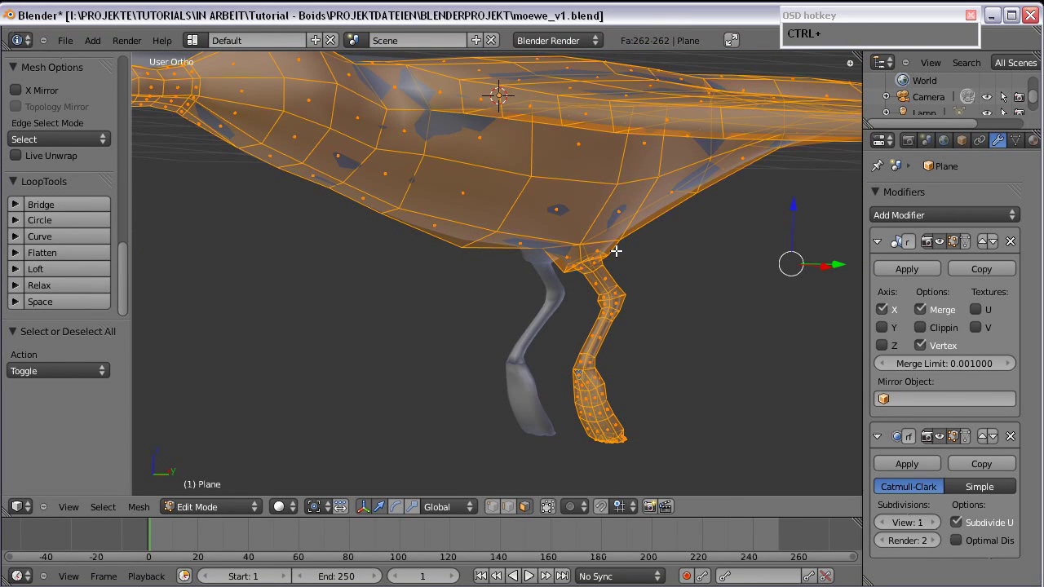
pyautogui.hotkey('ctrl', 'n')
# Step: Check the shading at the ankle and foot, and view the whole deselected bird in Object Mode
pyautogui.scroll(3, 630, 310)
pyautogui.keyDown('shift'); pyautogui.moveTo(637, 375); pyautogui.dragTo(538, 182, button='middle'); pyautogui.keyUp('shift')
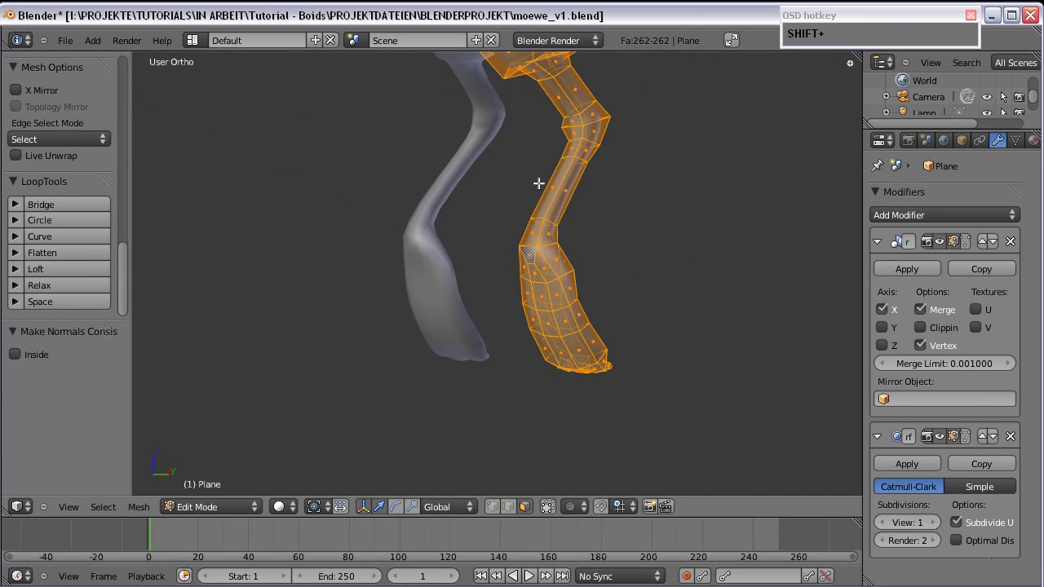
pyautogui.scroll(4, 649, 297)
pyautogui.keyDown('shift'); pyautogui.moveTo(647, 297); pyautogui.dragTo(548, 299, button='middle'); pyautogui.keyUp('shift')
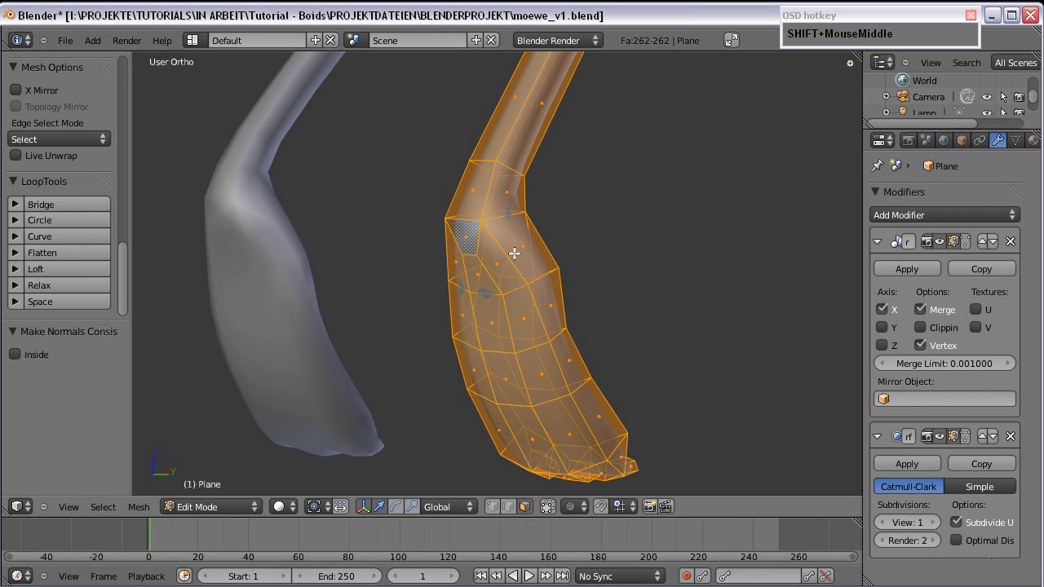
pyautogui.scroll(-1, 514, 254)
pyautogui.scroll(-2, 508, 264)
pyautogui.keyDown('shift'); pyautogui.moveTo(508, 264); pyautogui.dragTo(523, 363, button='middle'); pyautogui.keyUp('shift')
pyautogui.press('Tab')
pyautogui.scroll(-3, 553, 258)
pyautogui.scroll(-5, 513, 303)
pyautogui.scroll(-1, 495, 375)
pyautogui.press('a')
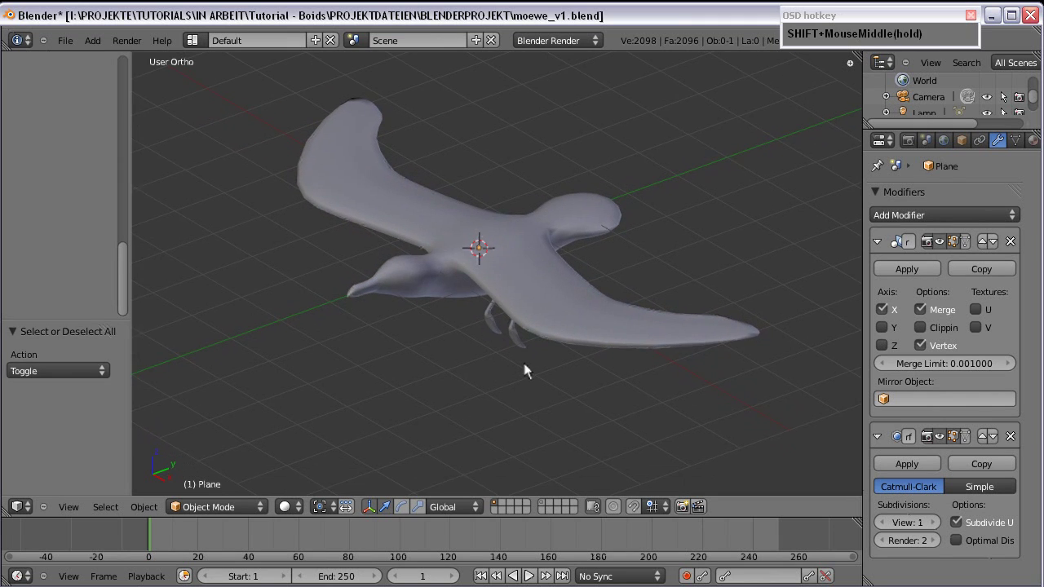
# Step: Set the Subdivision Surface modifier's viewport level to 2 and view the smoothed bird
pyautogui.scroll(1, 518, 355)
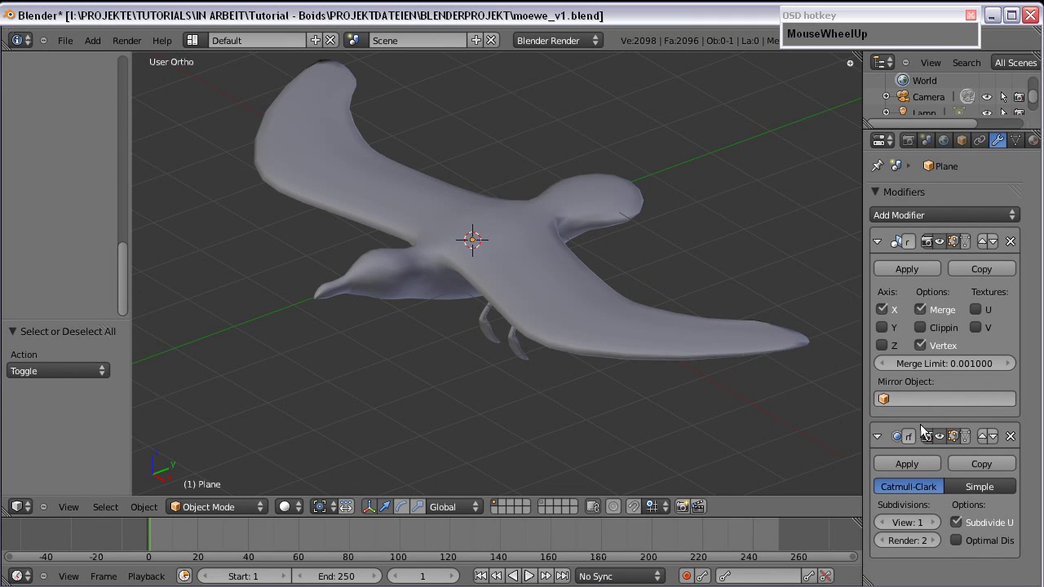
pyautogui.click(936, 525)
pyautogui.moveTo(480, 316); pyautogui.dragTo(463, 279, button='middle')
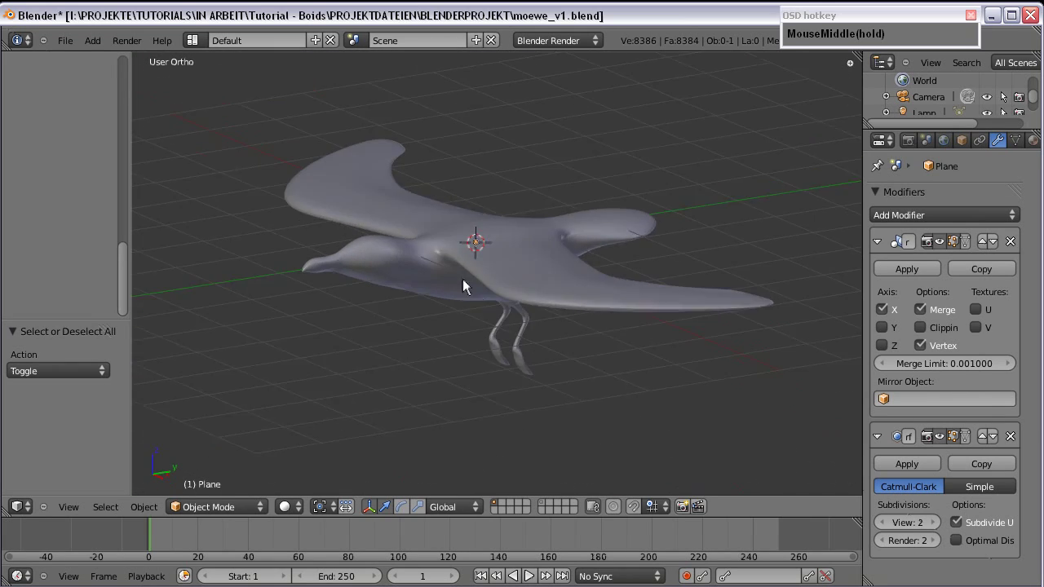
# Step: Switch the bird mesh to vertex selection in Edit Mode and reposition a pair of vertices on the tail's lower edge
pyautogui.scroll(3, 678, 212)
pyautogui.rightClick(697, 216)
pyautogui.press('Tab')
pyautogui.keyDown('shift'); pyautogui.moveTo(697, 210); pyautogui.dragTo(480, 350, button='middle'); pyautogui.keyUp('shift')
pyautogui.scroll(4, 504, 254)
pyautogui.click(492, 509)
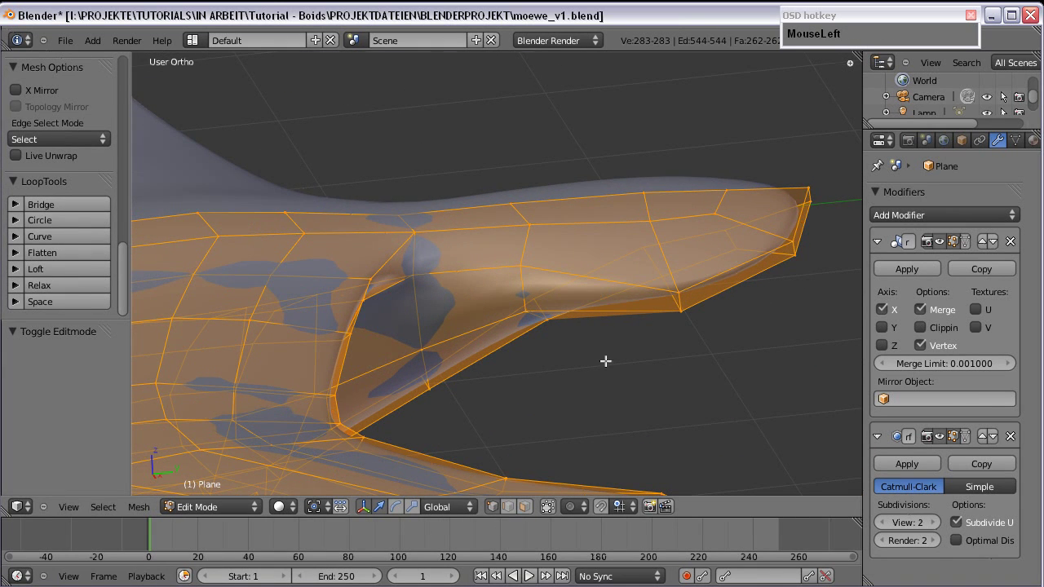
pyautogui.moveTo(606, 362); pyautogui.dragTo(540, 296, button='middle')
pyautogui.rightClick(641, 390)
pyautogui.rightClick(632, 384)
pyautogui.keyDown('shift'); pyautogui.rightClick(639, 389); pyautogui.keyUp('shift')
pyautogui.moveTo(634, 361); pyautogui.dragTo(573, 315)
# Step: Lower the remaining vertex pairs along the tail's lower edge slightly, working outward to the tail tip
pyautogui.rightClick(594, 362)
pyautogui.moveTo(620, 341); pyautogui.dragTo(585, 312, button='middle')
pyautogui.keyDown('shift'); pyautogui.rightClick(587, 316); pyautogui.keyUp('shift')
pyautogui.moveTo(586, 291); pyautogui.dragTo(586, 303)
pyautogui.moveTo(587, 302); pyautogui.dragTo(582, 324, button='middle')
pyautogui.rightClick(657, 284)
pyautogui.keyDown('shift'); pyautogui.rightClick(684, 270); pyautogui.keyUp('shift')
pyautogui.moveTo(669, 250); pyautogui.dragTo(669, 261)
pyautogui.rightClick(738, 307)
pyautogui.keyDown('shift'); pyautogui.rightClick(788, 297); pyautogui.keyUp('shift')
pyautogui.moveTo(774, 273); pyautogui.dragTo(776, 279)
# Step: In the right side view, select the four vertices at the tail tip and raise them about 0.036 along the global Z axis
pyautogui.press('KP_1')
pyautogui.scroll(-2, 723, 268)
pyautogui.press('KP_3')
pyautogui.keyDown('shift'); pyautogui.moveTo(718, 266); pyautogui.dragTo(587, 257, button='middle'); pyautogui.keyUp('shift')
pyautogui.rightClick(538, 264)
pyautogui.keyDown('shift'); pyautogui.rightClick(558, 263); pyautogui.keyUp('shift')
pyautogui.press('a')
pyautogui.scroll(2, 592, 270)
pyautogui.press('c')
pyautogui.click(643, 308)
pyautogui.rightClick(656, 302)
pyautogui.moveTo(650, 270); pyautogui.dragTo(642, 252)
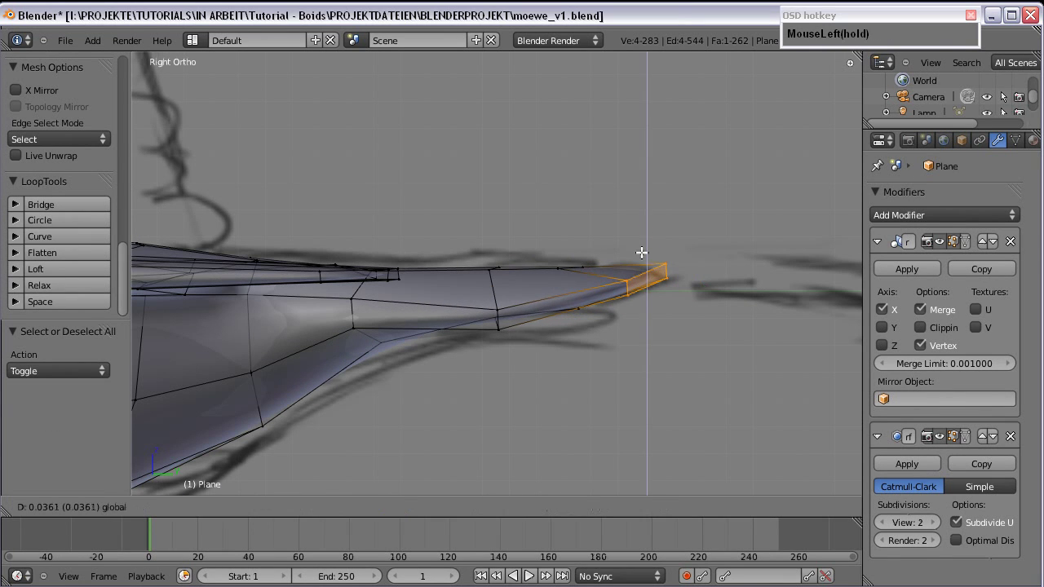
# Step: Return to Object Mode, select the bird and view its whole smoothed shape
pyautogui.press('Tab')
pyautogui.scroll(-3, 630, 266)
pyautogui.press('a')
pyautogui.moveTo(565, 237); pyautogui.dragTo(488, 333, button='middle')
pyautogui.rightClick(488, 334)
pyautogui.scroll(2, 488, 333)
pyautogui.scroll(-1, 487, 333)
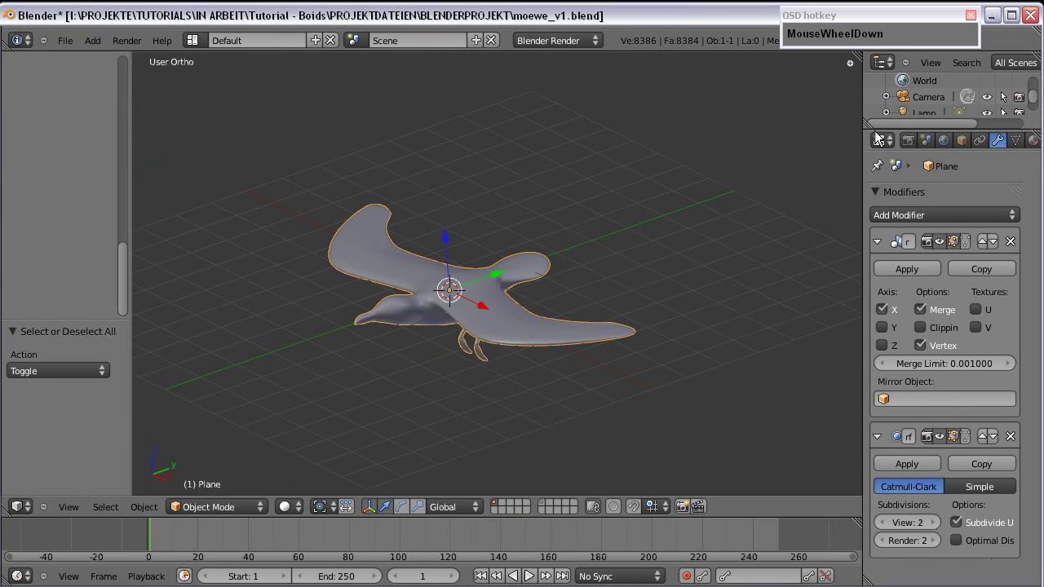
# Step: Enlarge the outliner area and rename the Plane object to moewe
pyautogui.moveTo(880, 128); pyautogui.dragTo(881, 204)
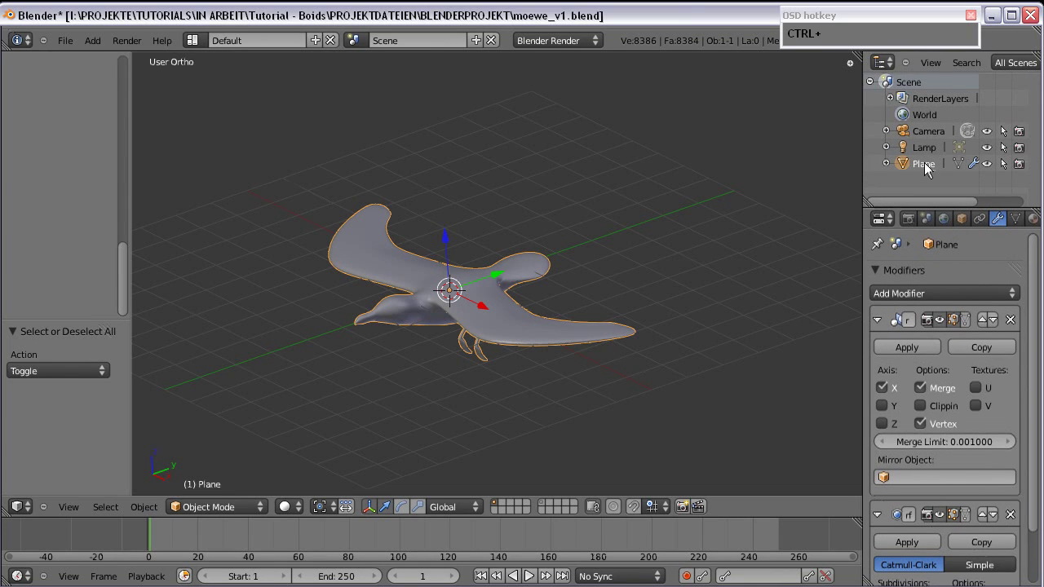
pyautogui.keyDown('ctrl'); pyautogui.click(924, 164); pyautogui.keyUp('ctrl')
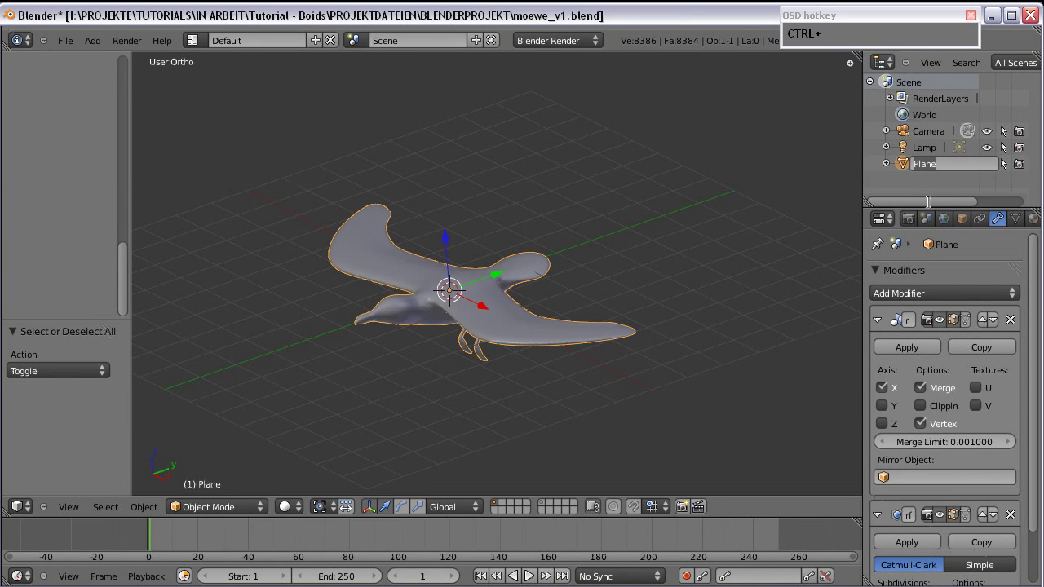
pyautogui.write('moewe')
pyautogui.press('Return')
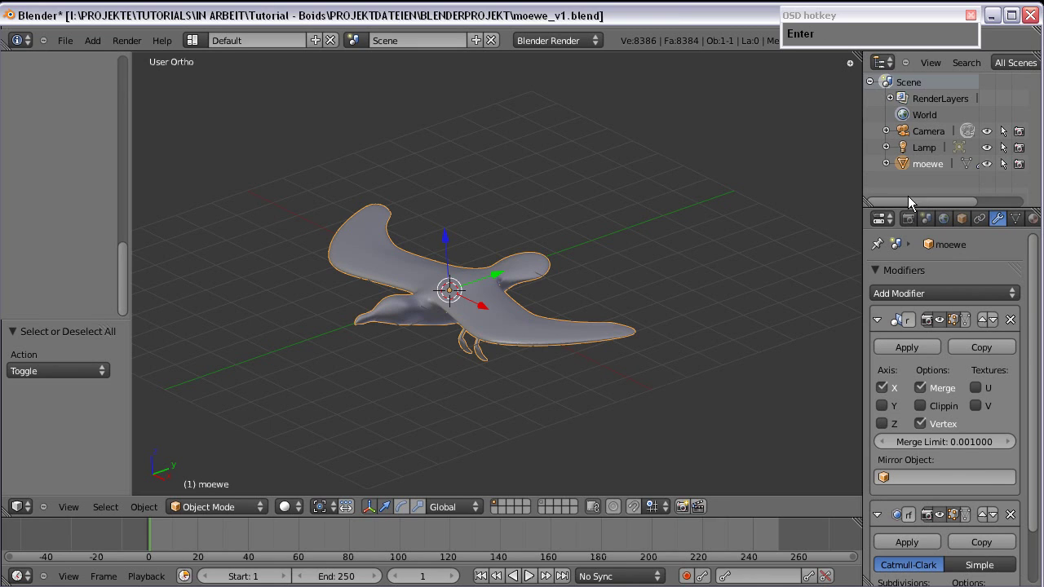
# Step: Reopen the bird object's name for editing and re-enter it as moewe
pyautogui.keyDown('ctrl'); pyautogui.click(926, 166); pyautogui.keyUp('ctrl')
pyautogui.click(922, 164)
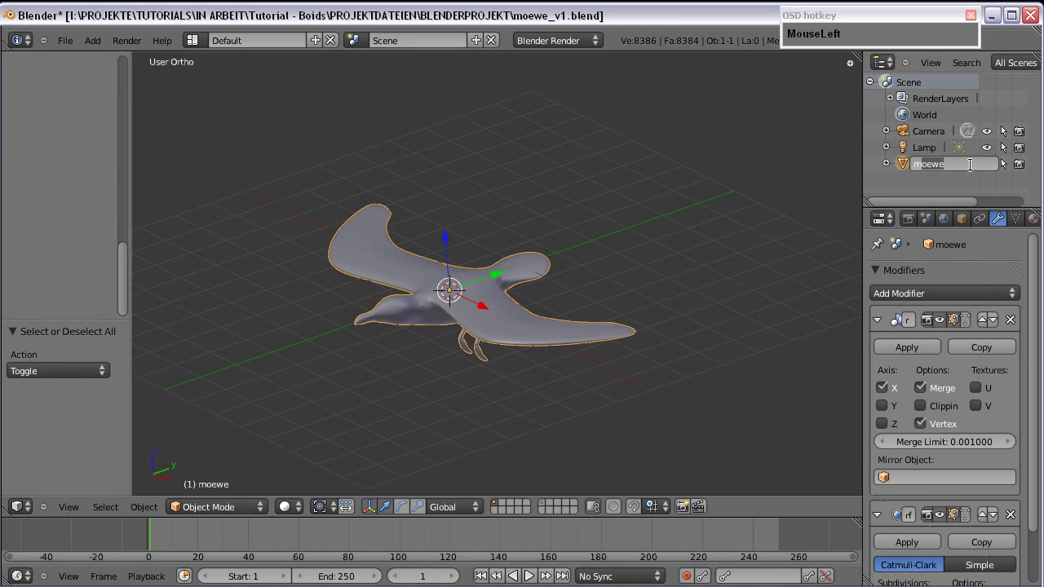
pyautogui.press('BackSpace')
pyautogui.write('oewe')
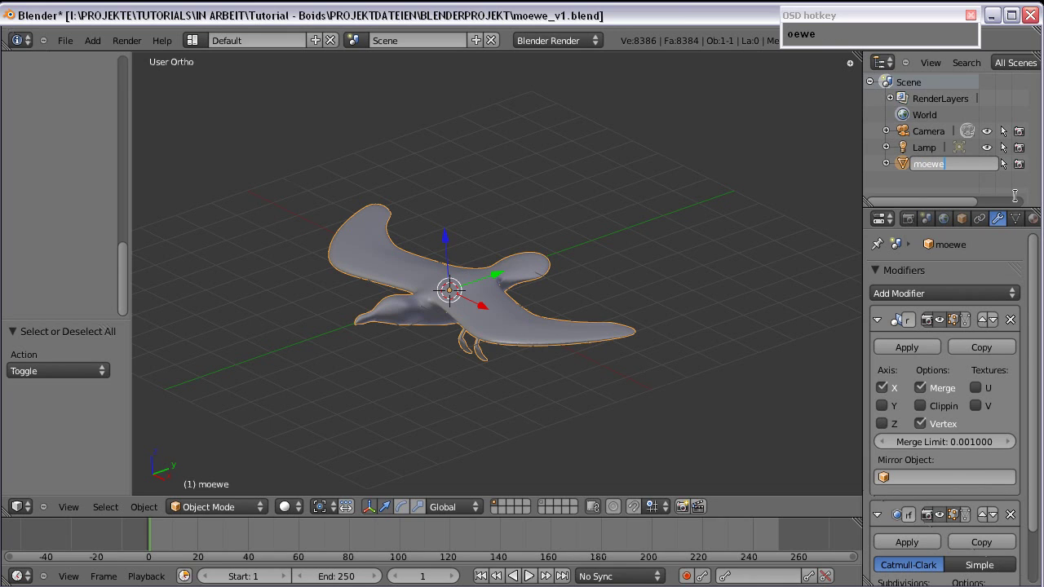
pyautogui.click(705, 224)
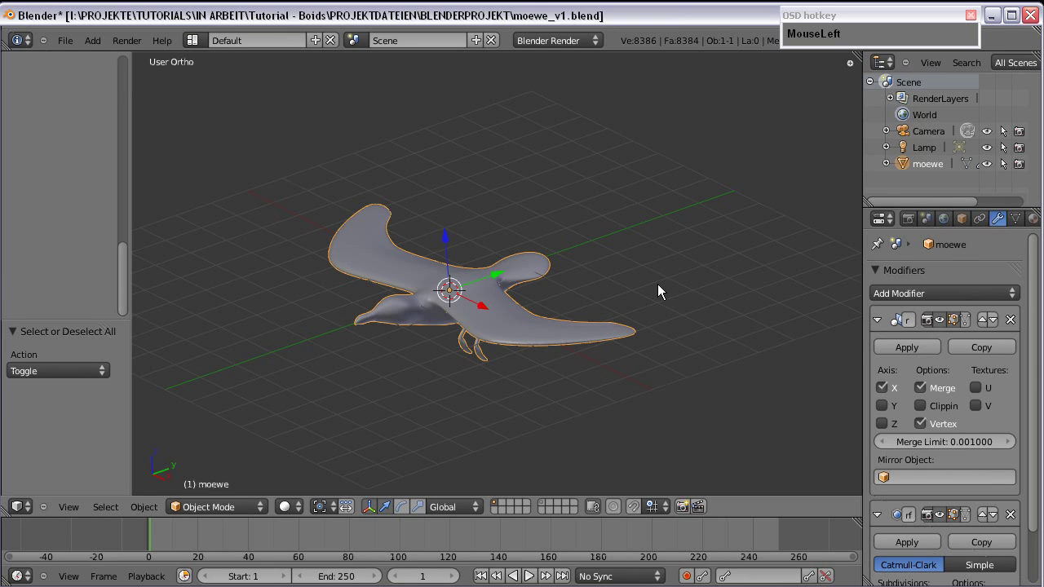
# Step: View the finished bird up close and deselect it
pyautogui.scroll(3, 657, 284)
pyautogui.keyDown('shift'); pyautogui.moveTo(533, 321); pyautogui.dragTo(588, 290, button='middle'); pyautogui.keyUp('shift')
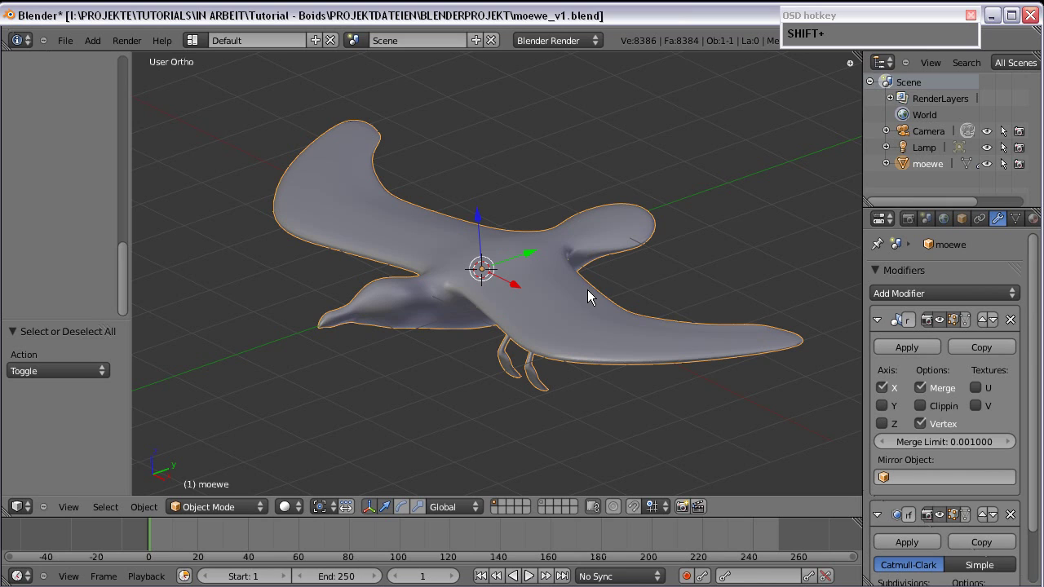
pyautogui.press('a')
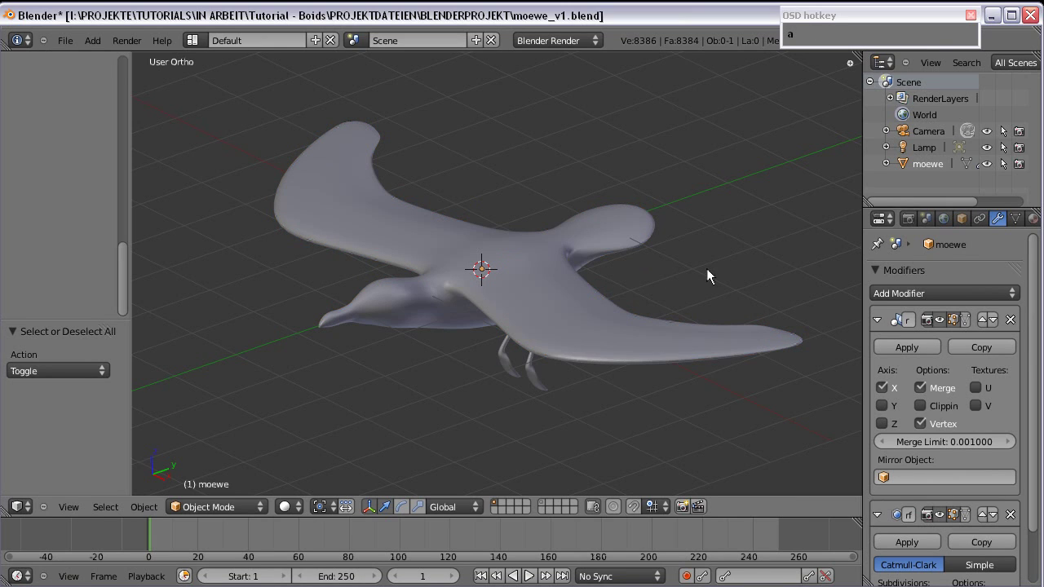